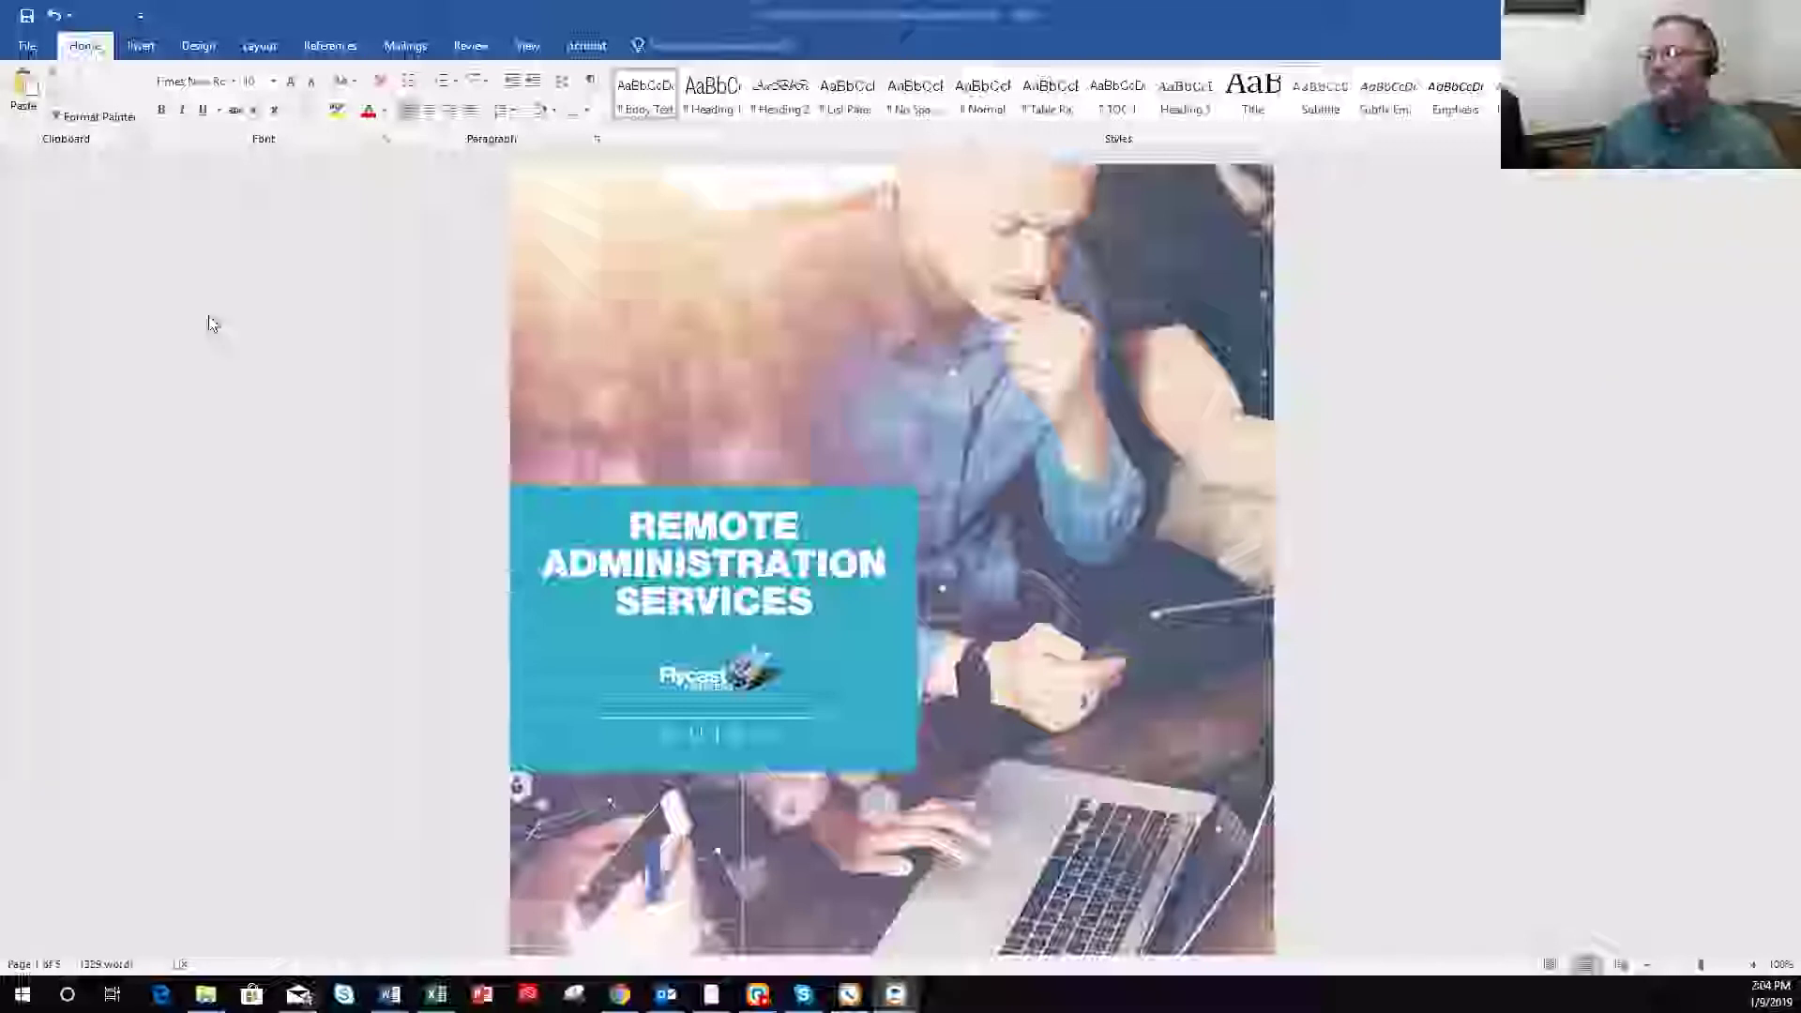
Copy "As Chief Customer Officer" from the opening of the welcome letter to the end of its closing paragraph, and undo the paste.
scroll(751, 357, "down", 8)
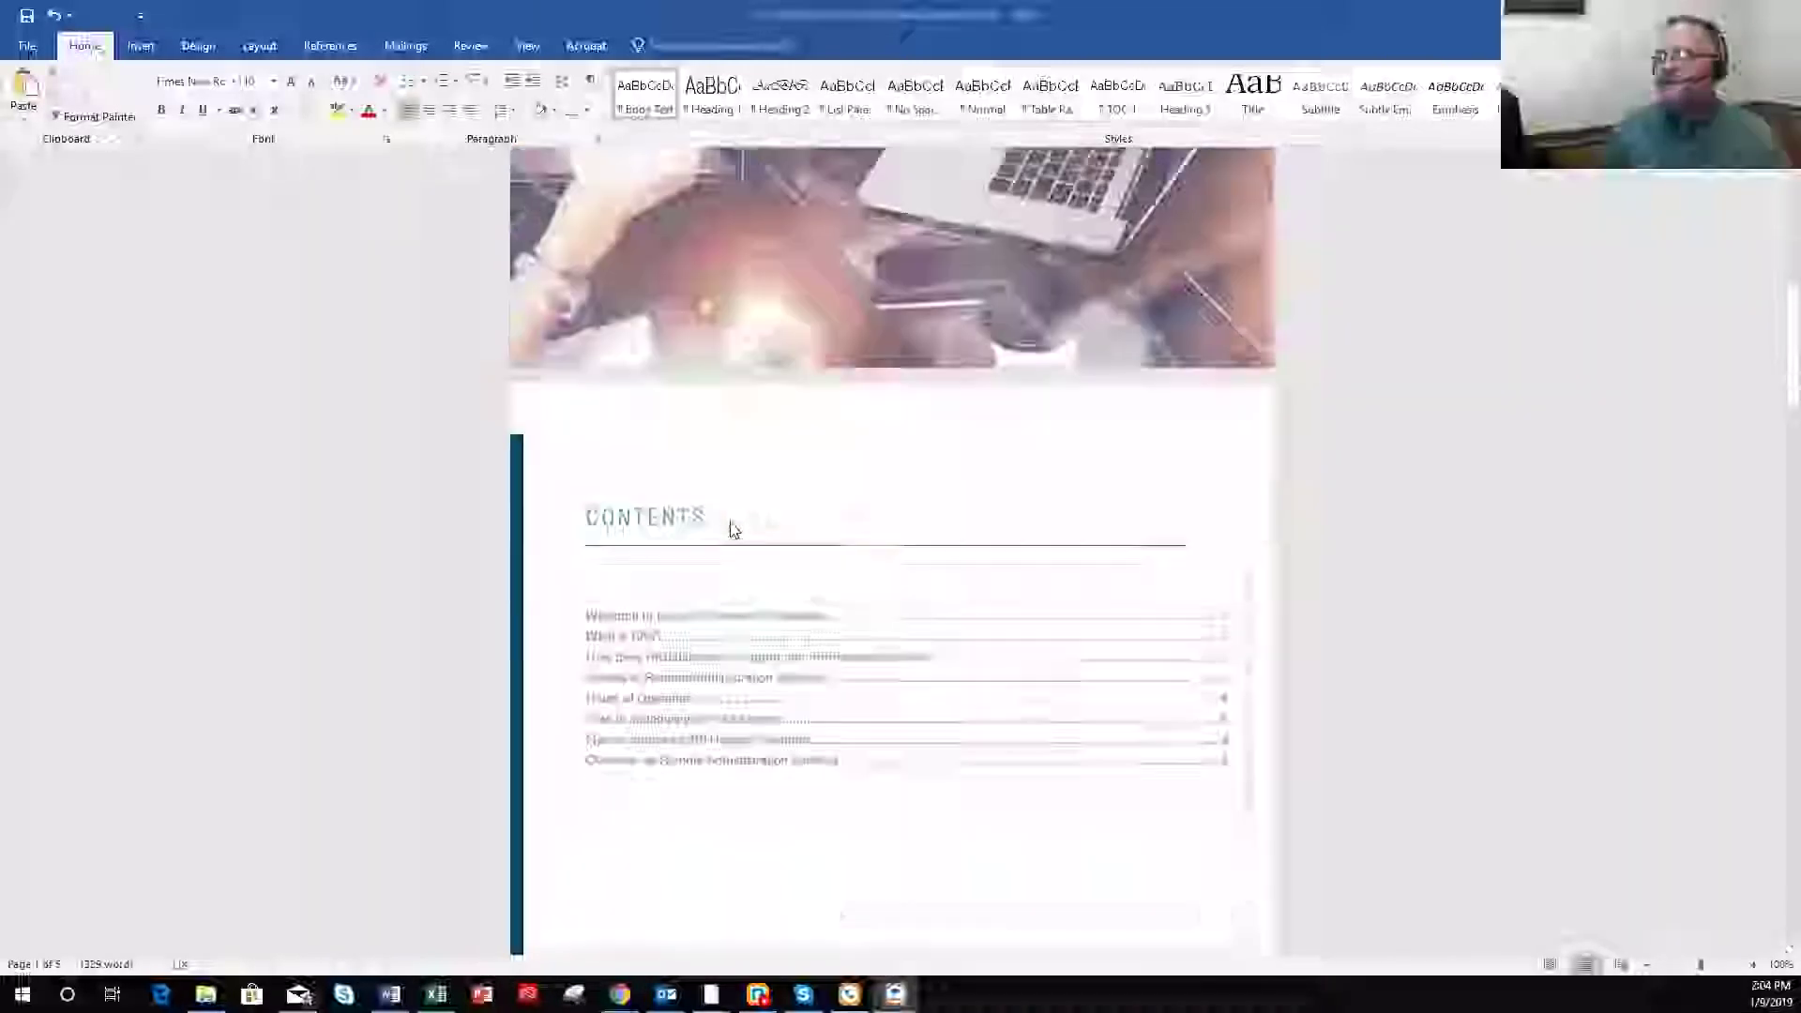
scroll(713, 638, "down", 10)
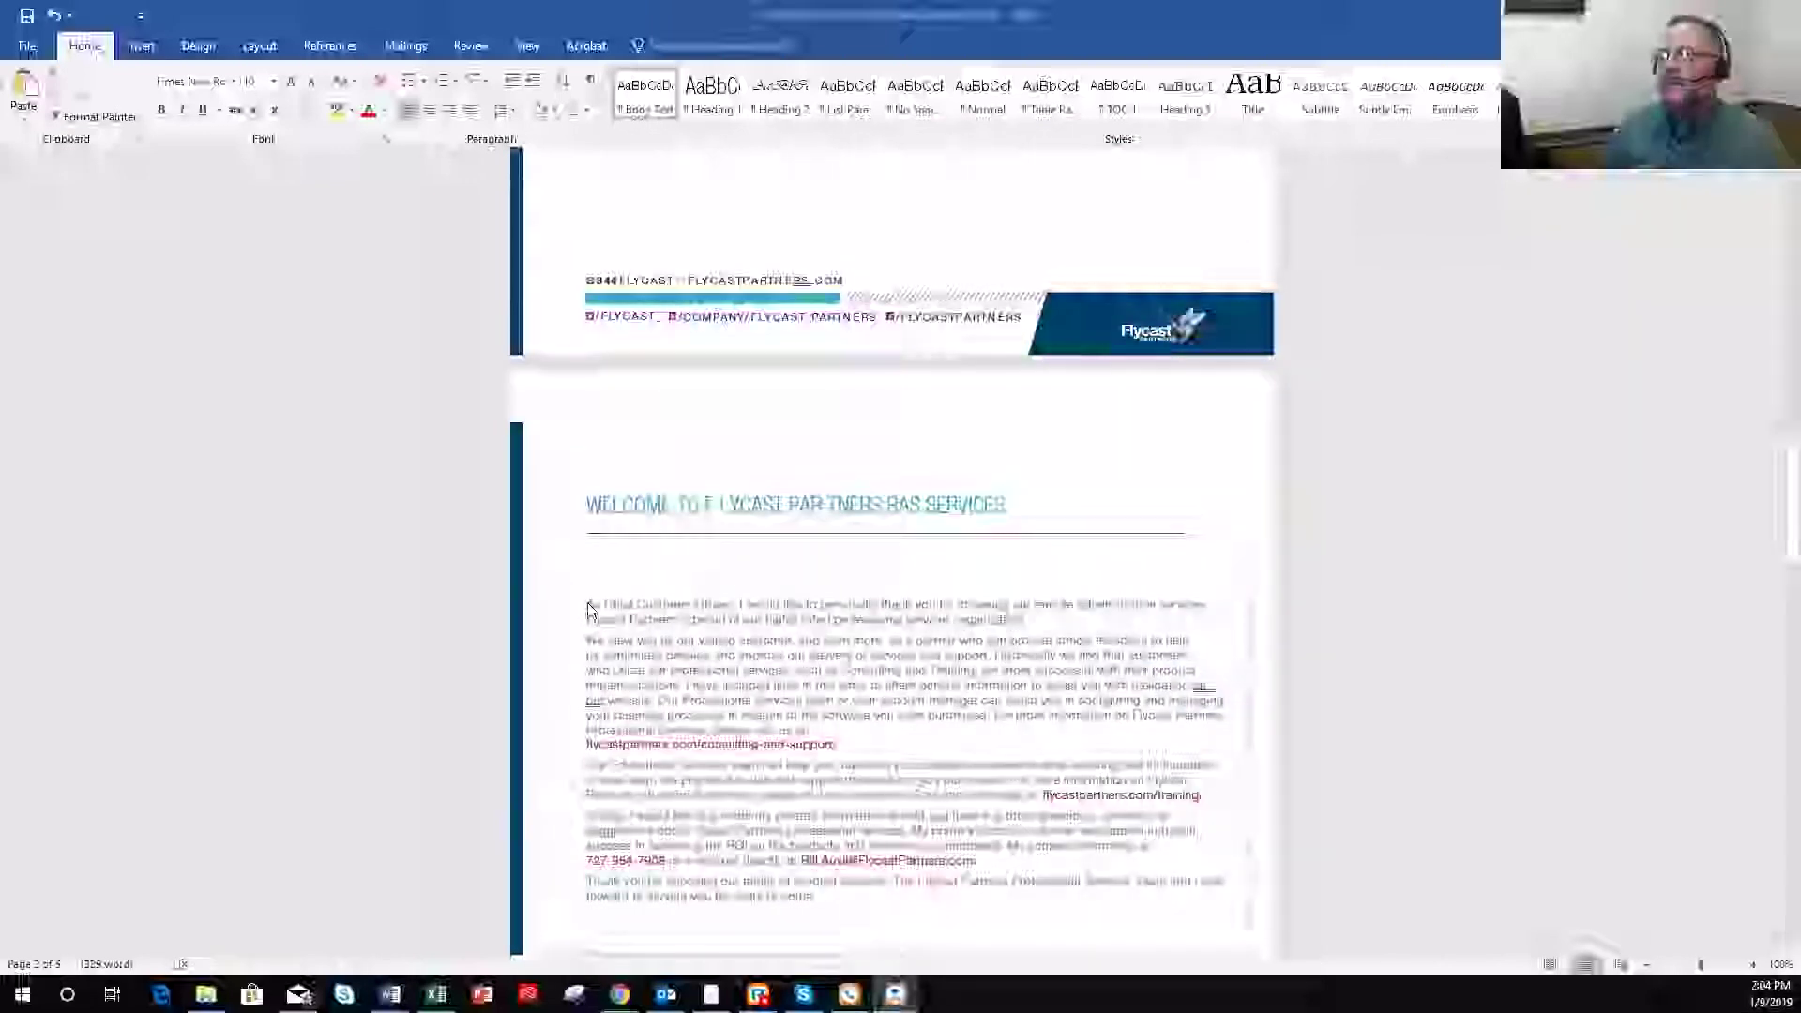
left_click_drag(584, 605, 718, 616)
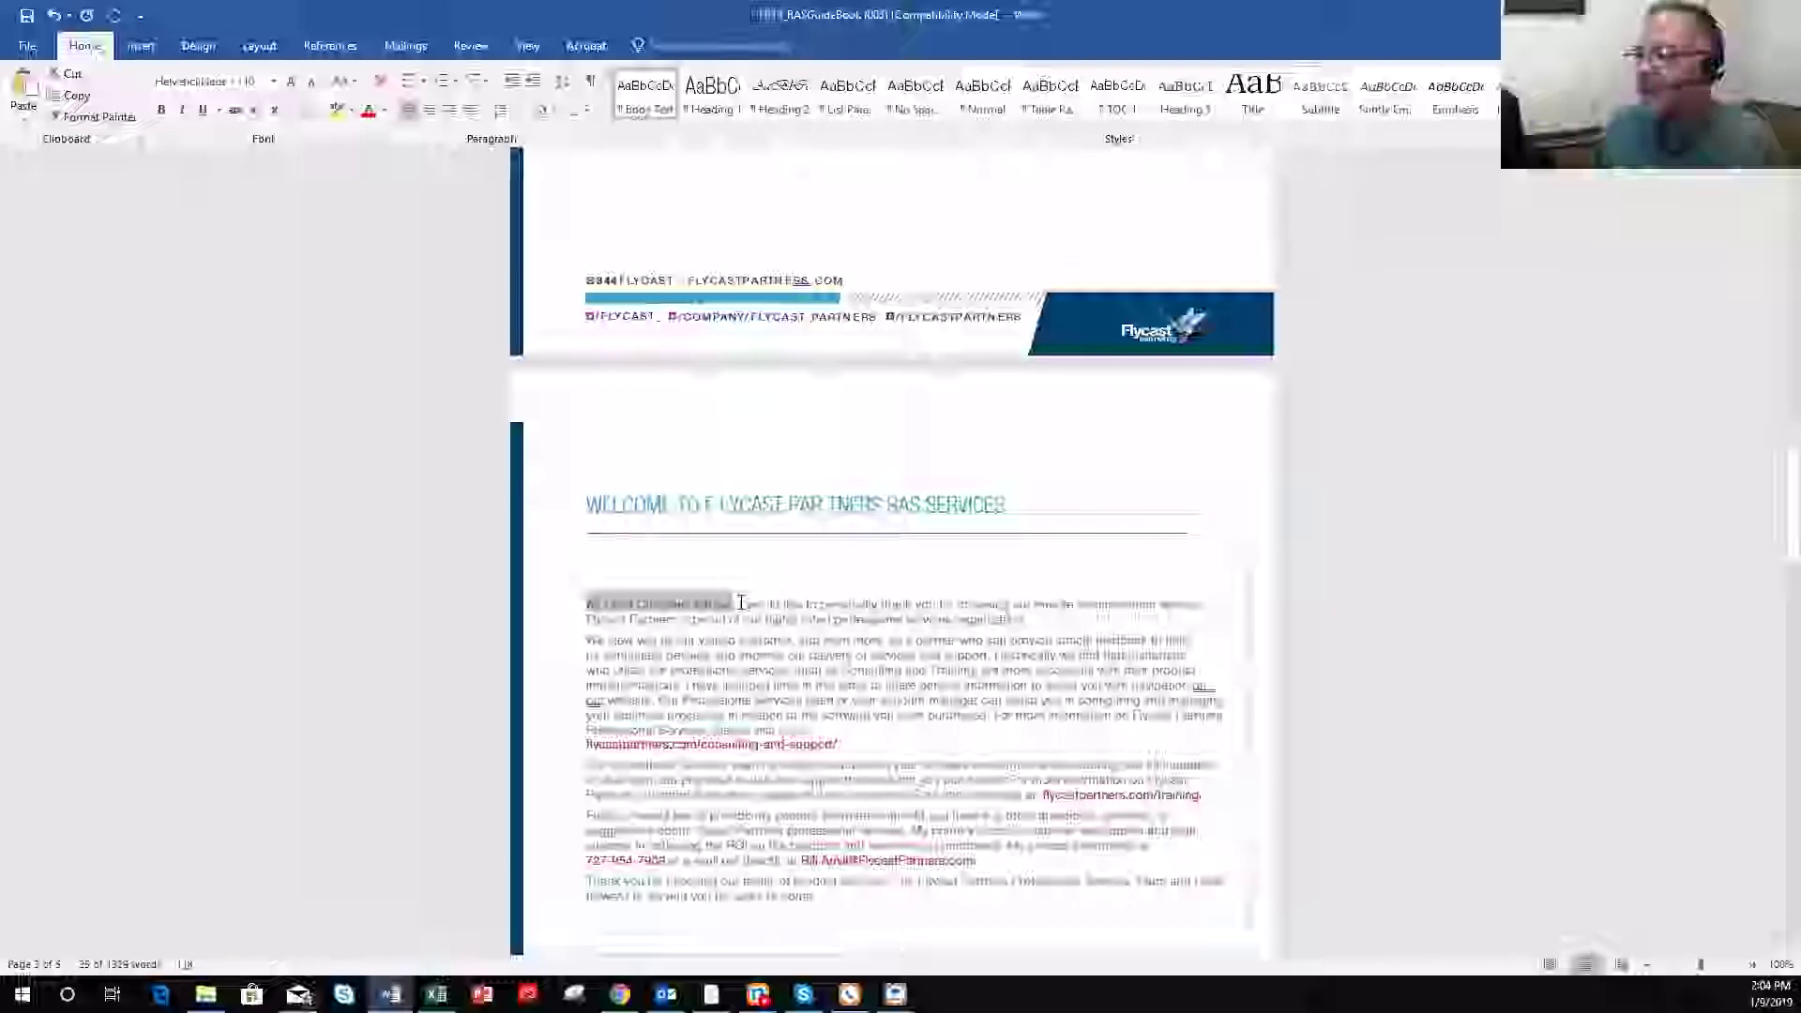
left_click(750, 605)
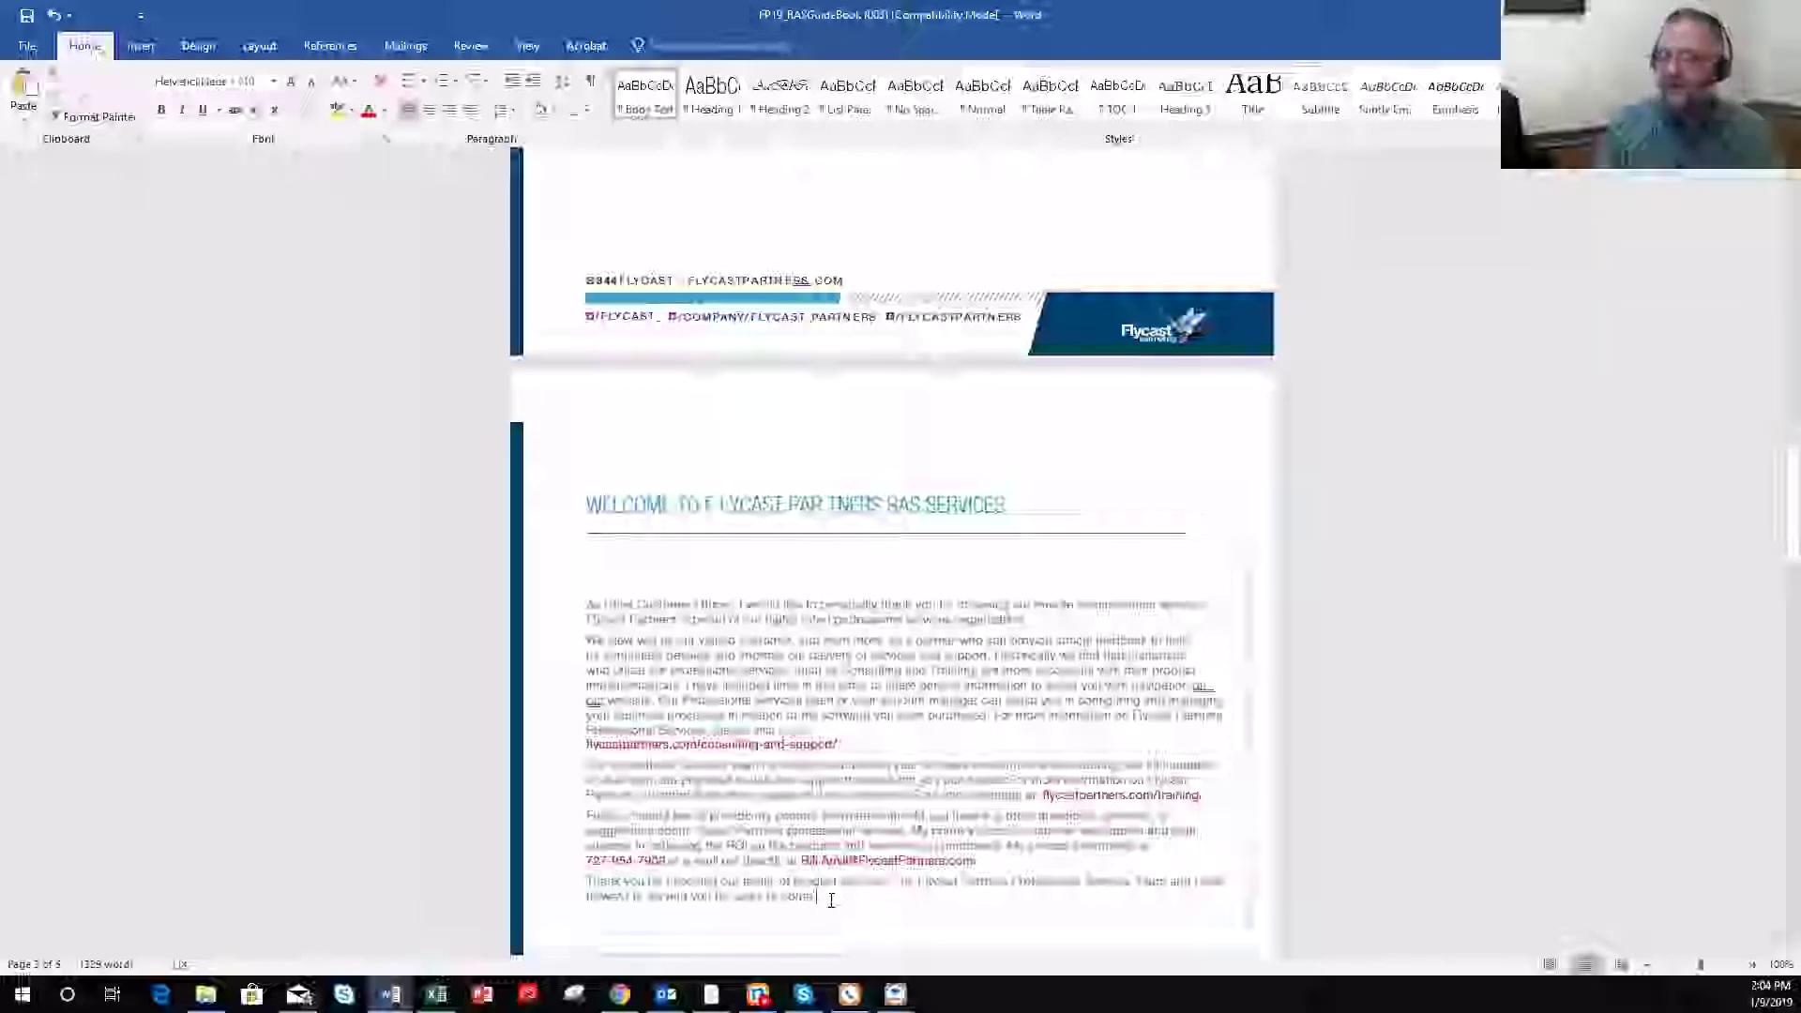
key("ctrl+v")
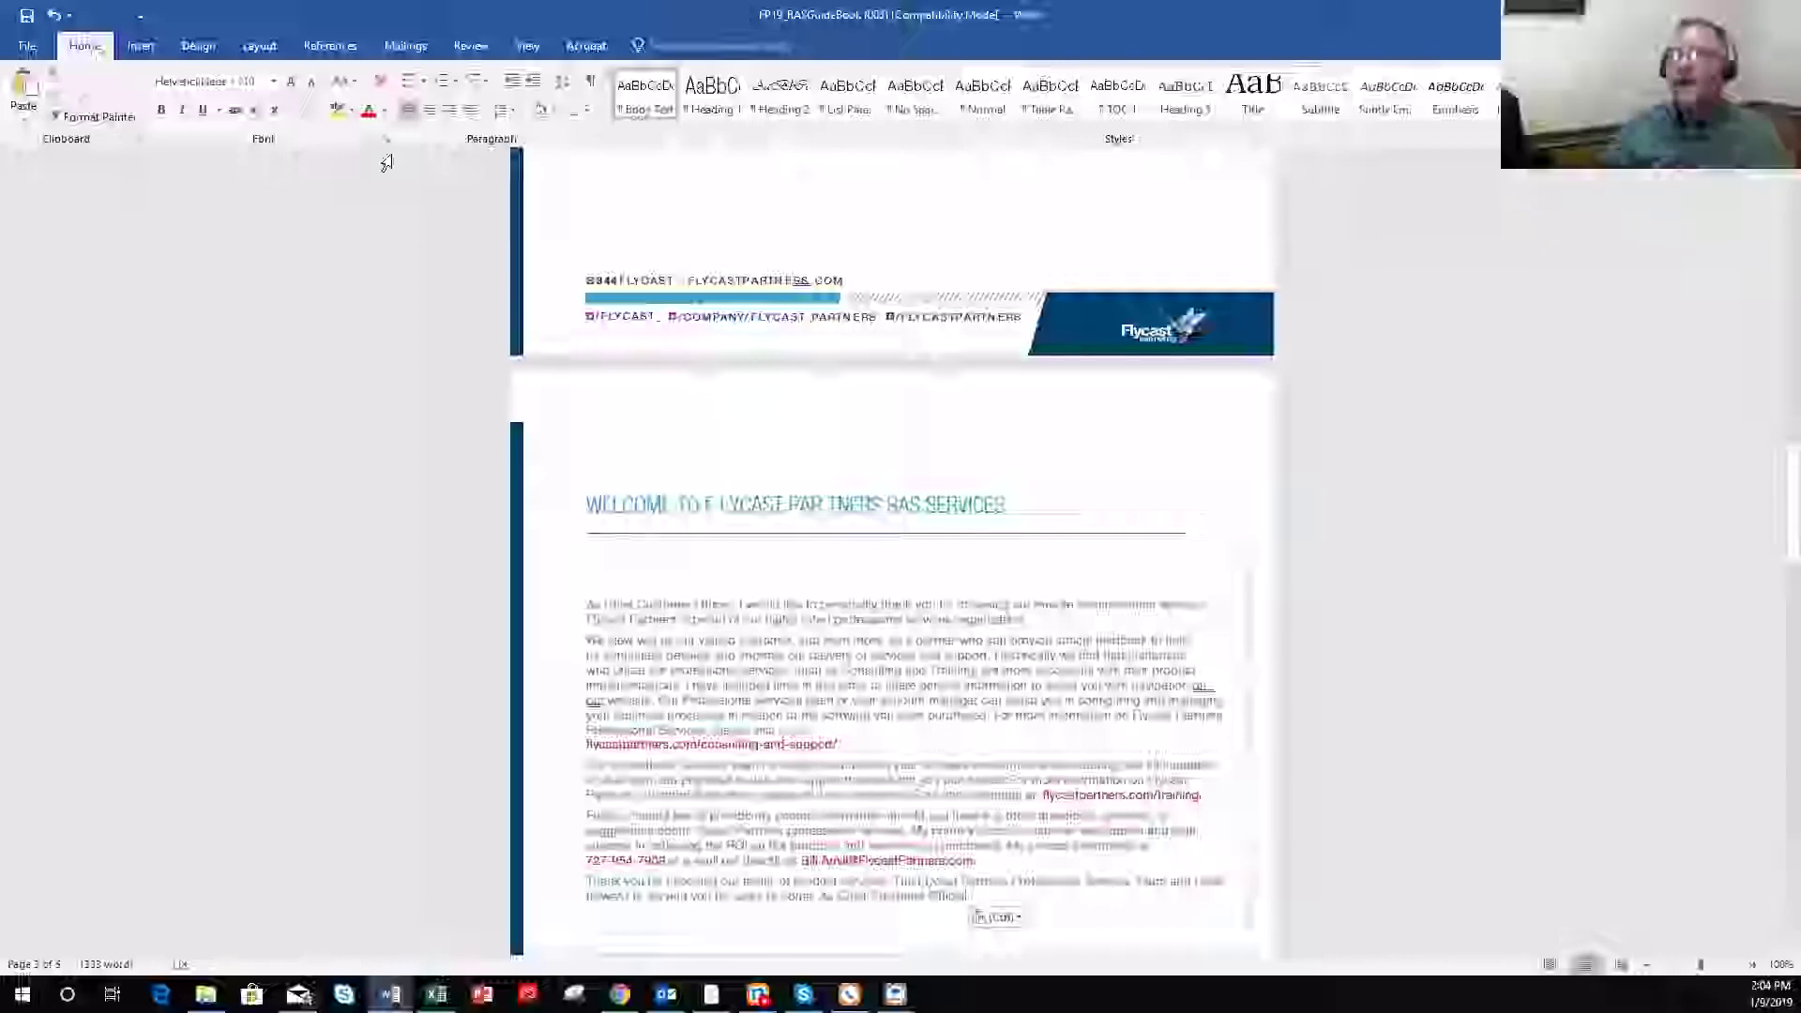
left_click(56, 16)
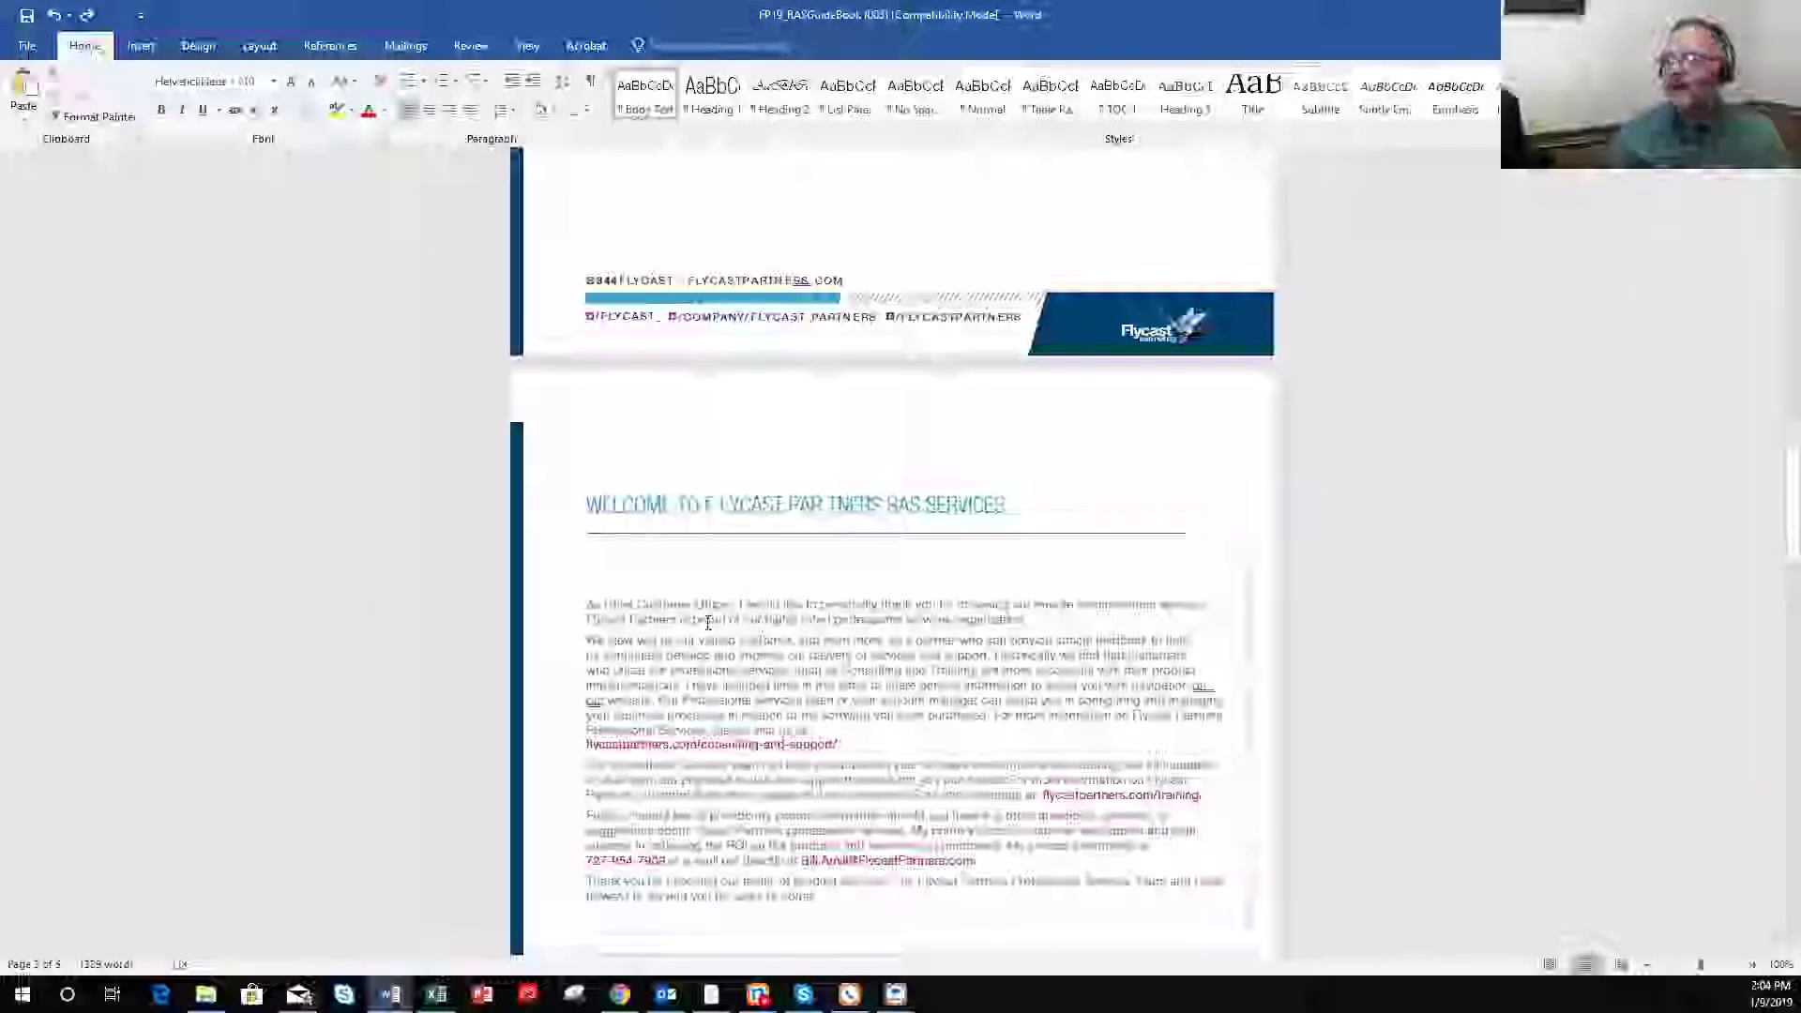
Delete the opening words "As Chief Customer Officer" from the welcome letter and undo the deletion.
left_click_drag(588, 605, 725, 602)
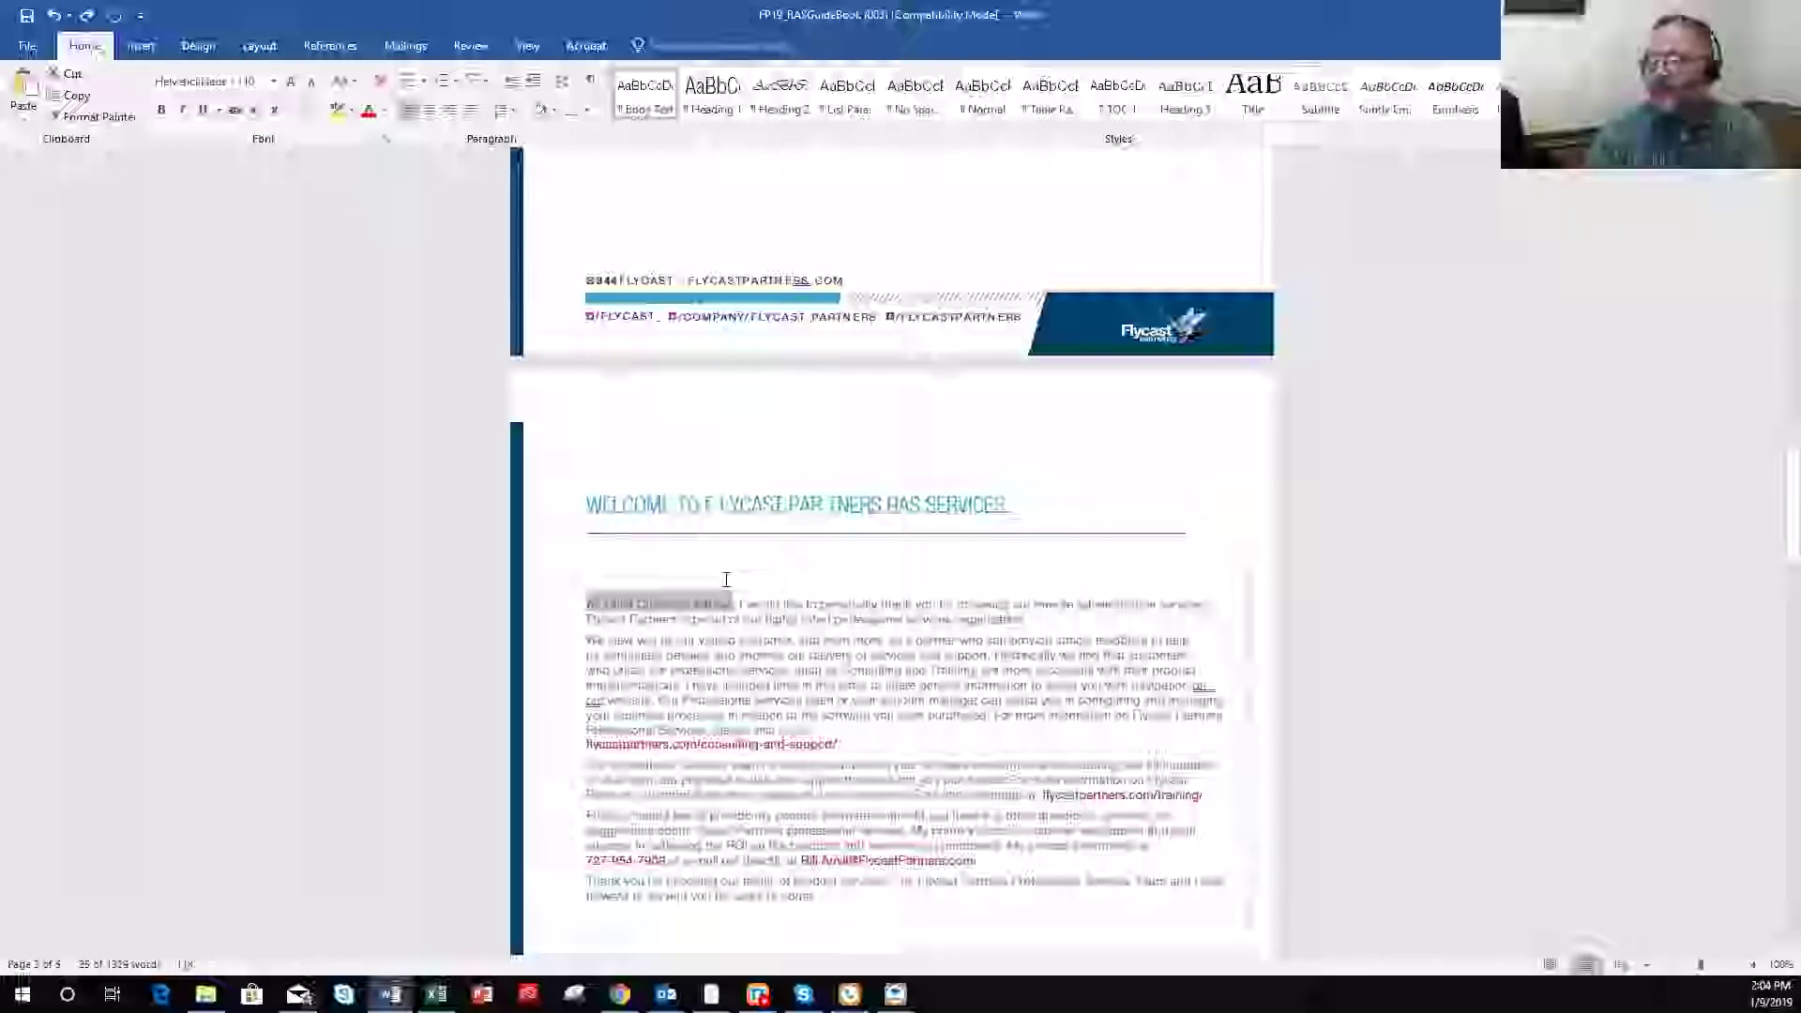
key("Delete")
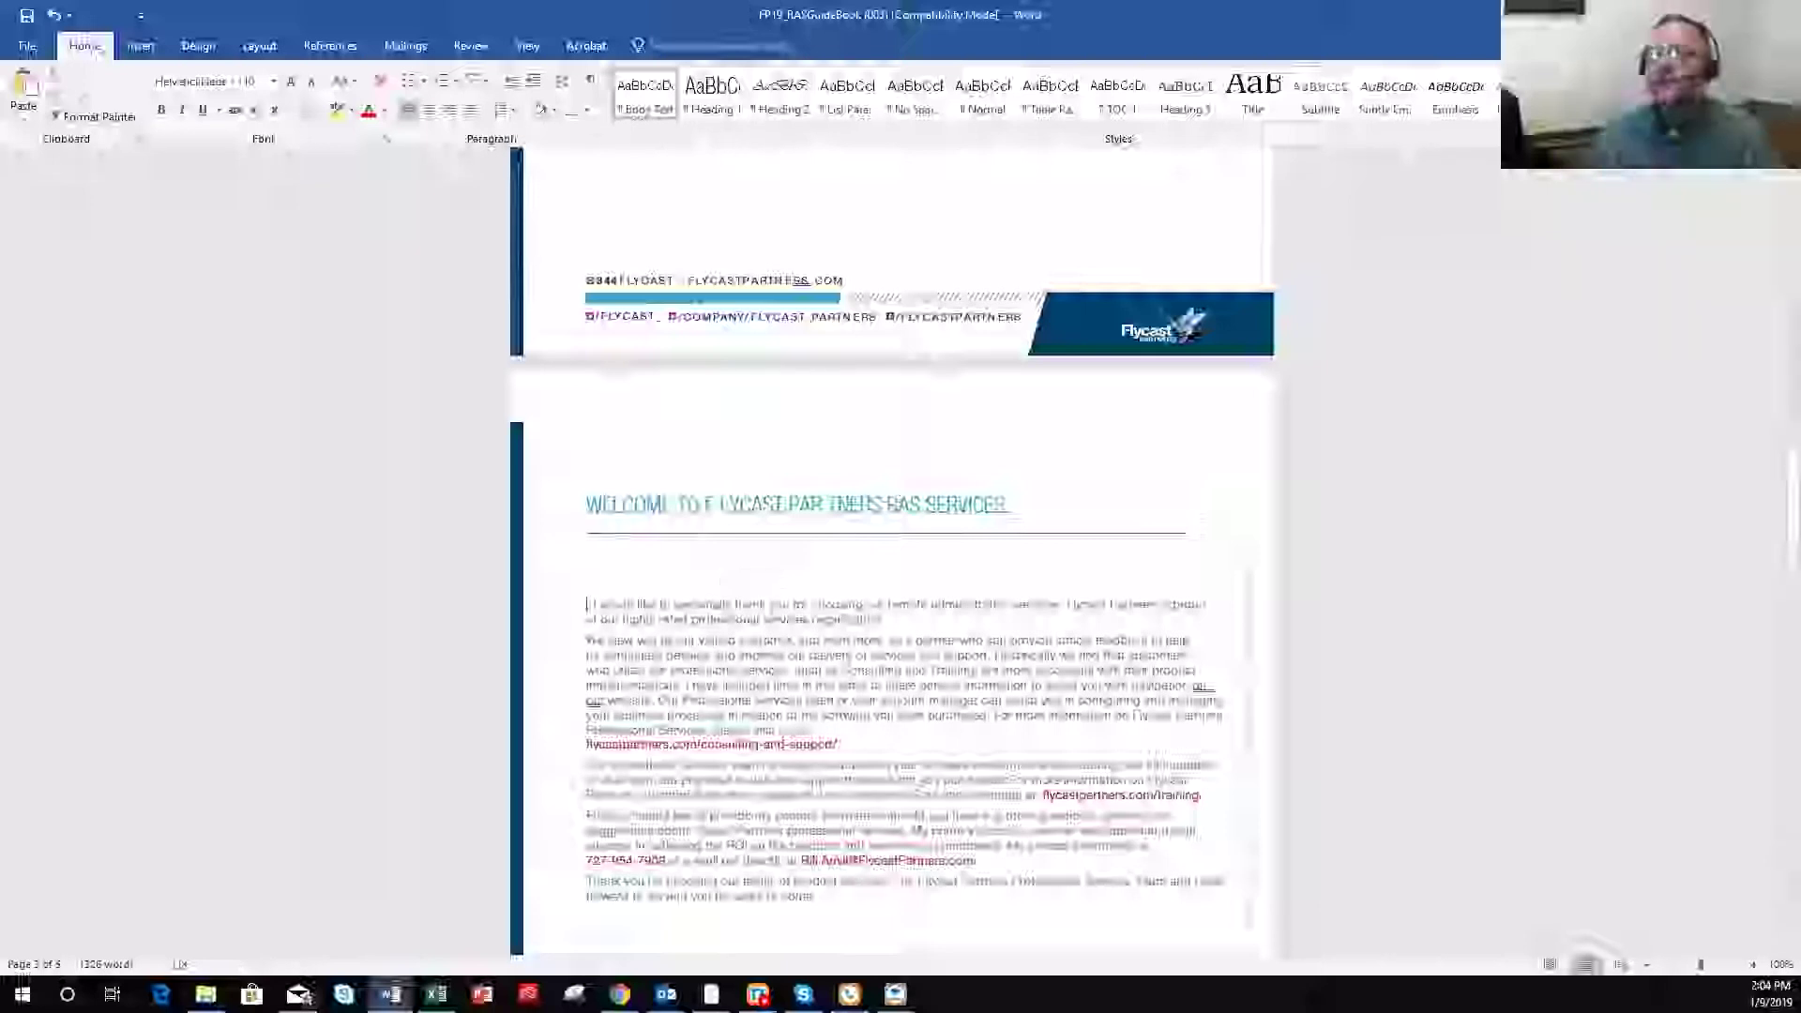
key("ctrl+z")
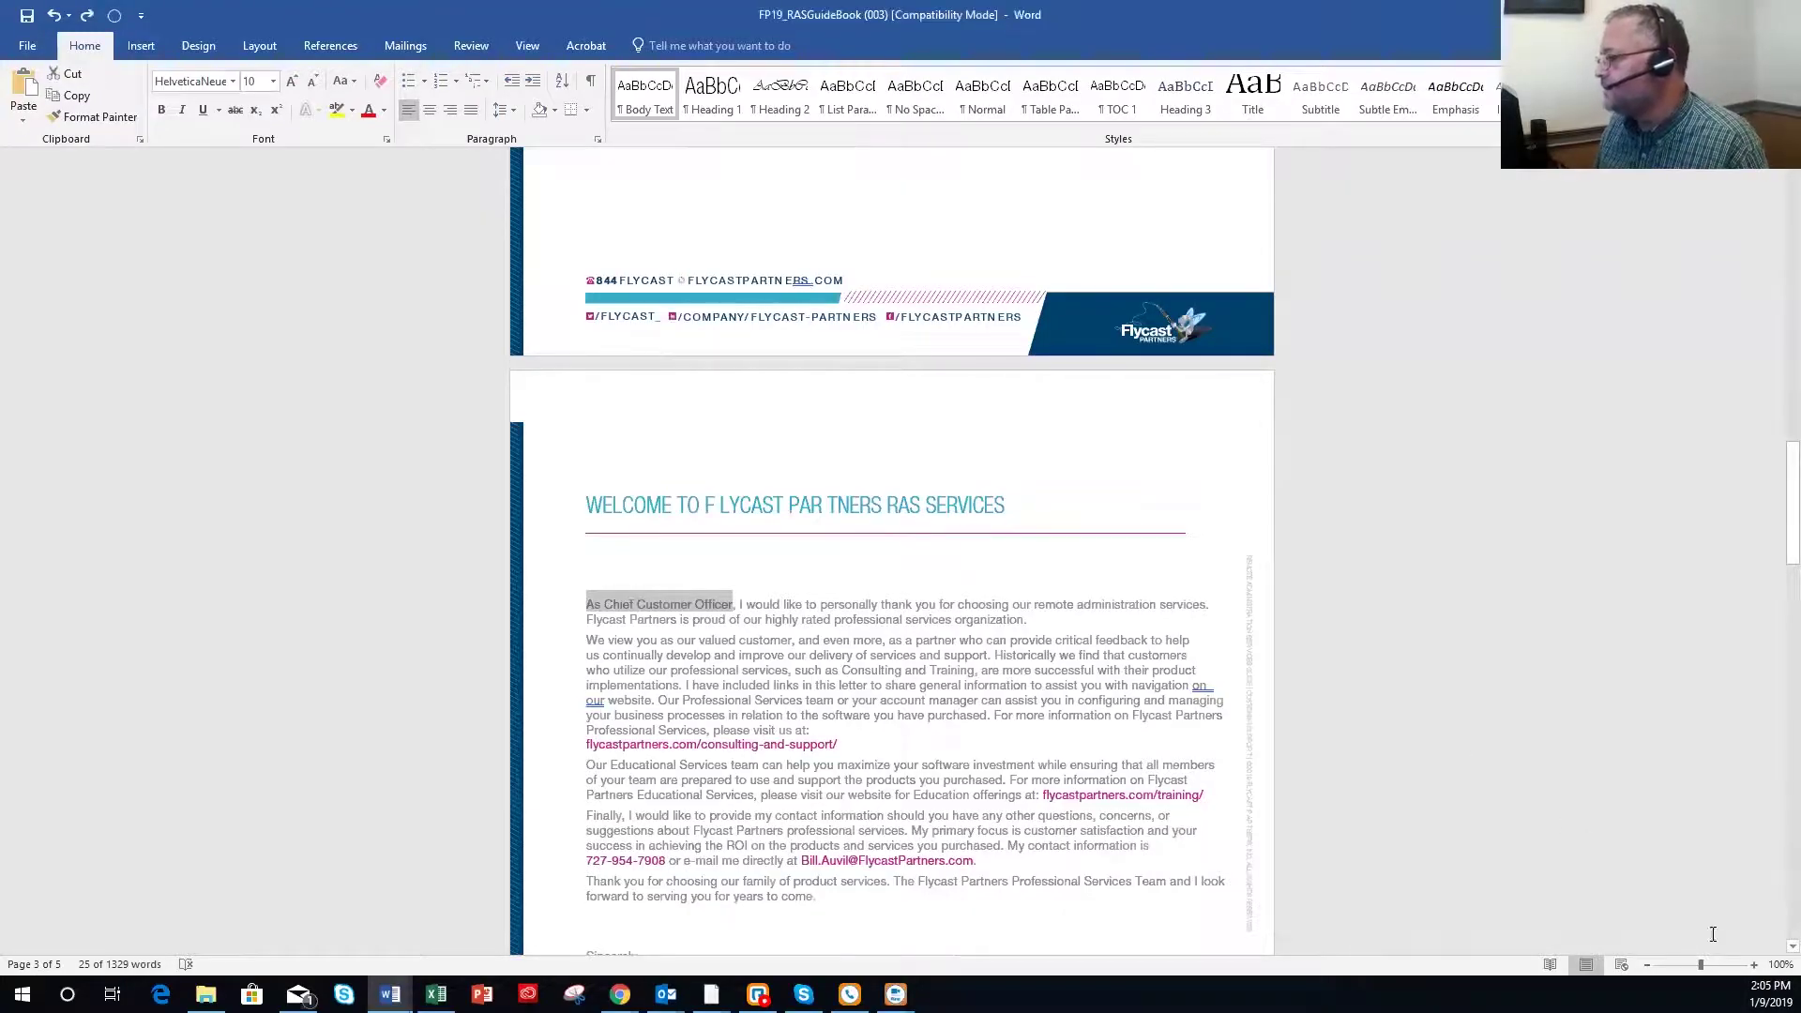
View the welcome letter at 204% and 100% zoom, and in Read Mode and Web Layout, returning to Print Layout.
left_click(1712, 966)
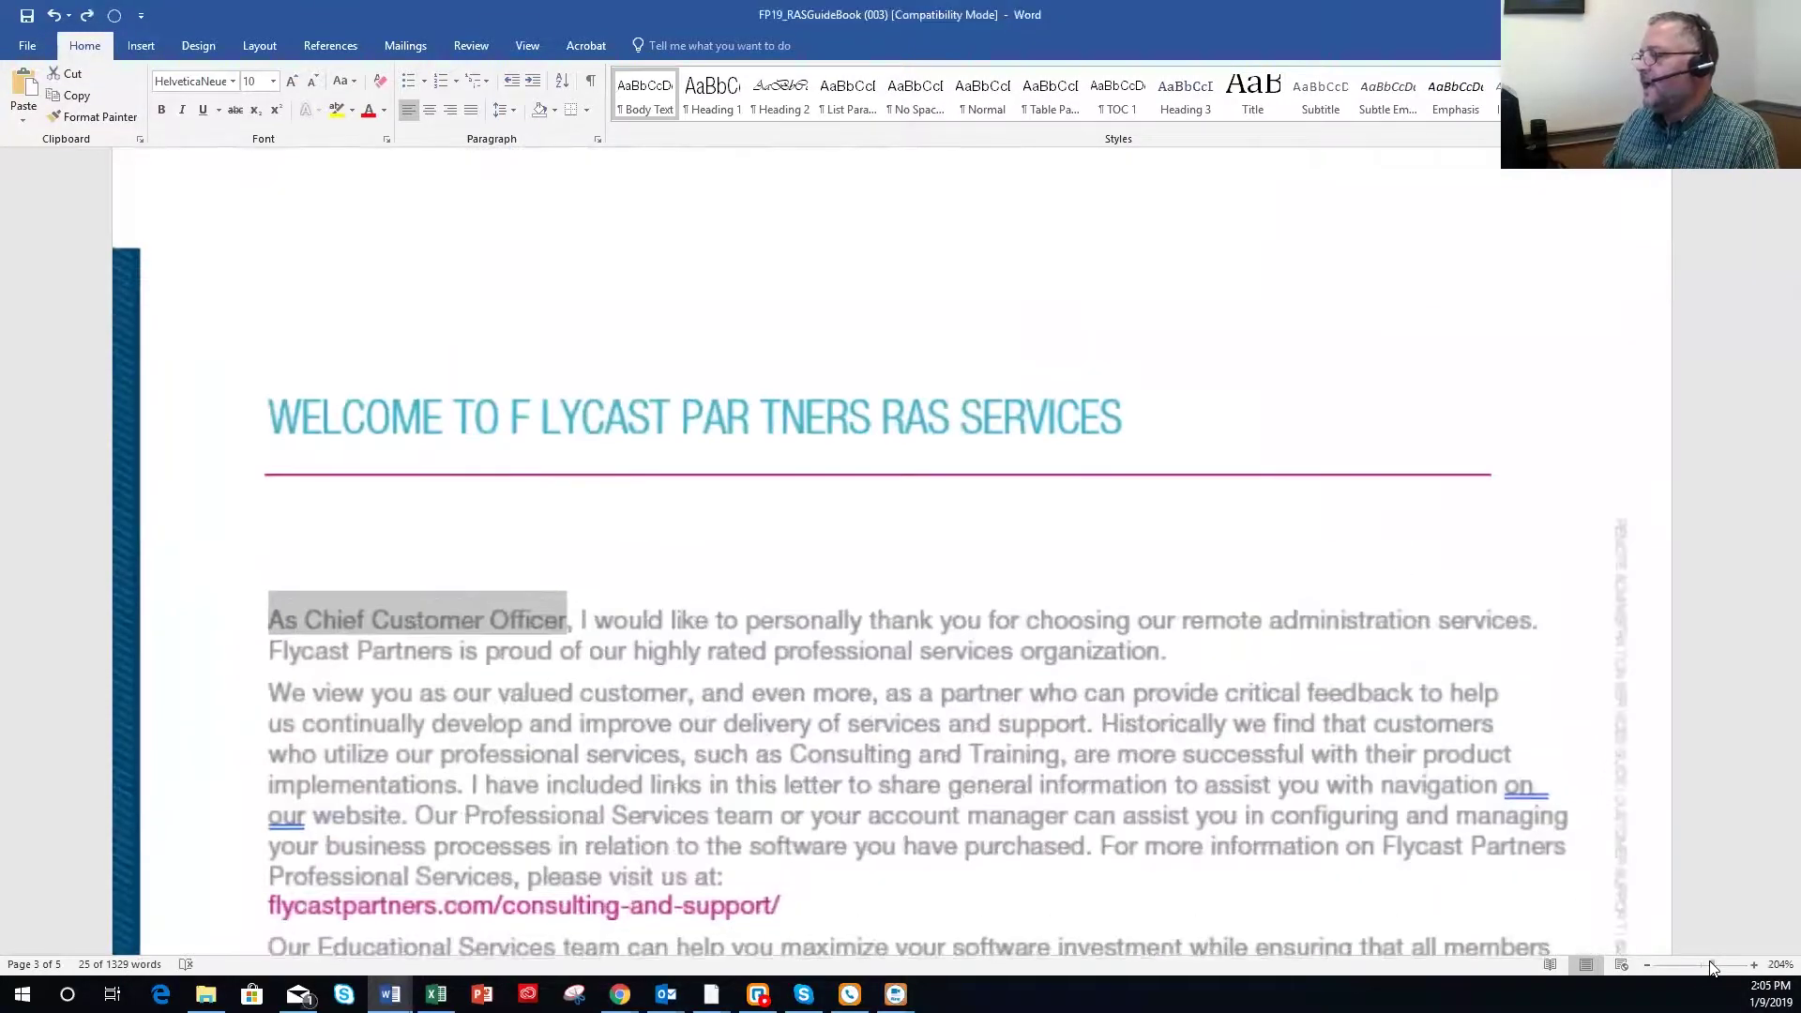
left_click_drag(1712, 966, 1700, 966)
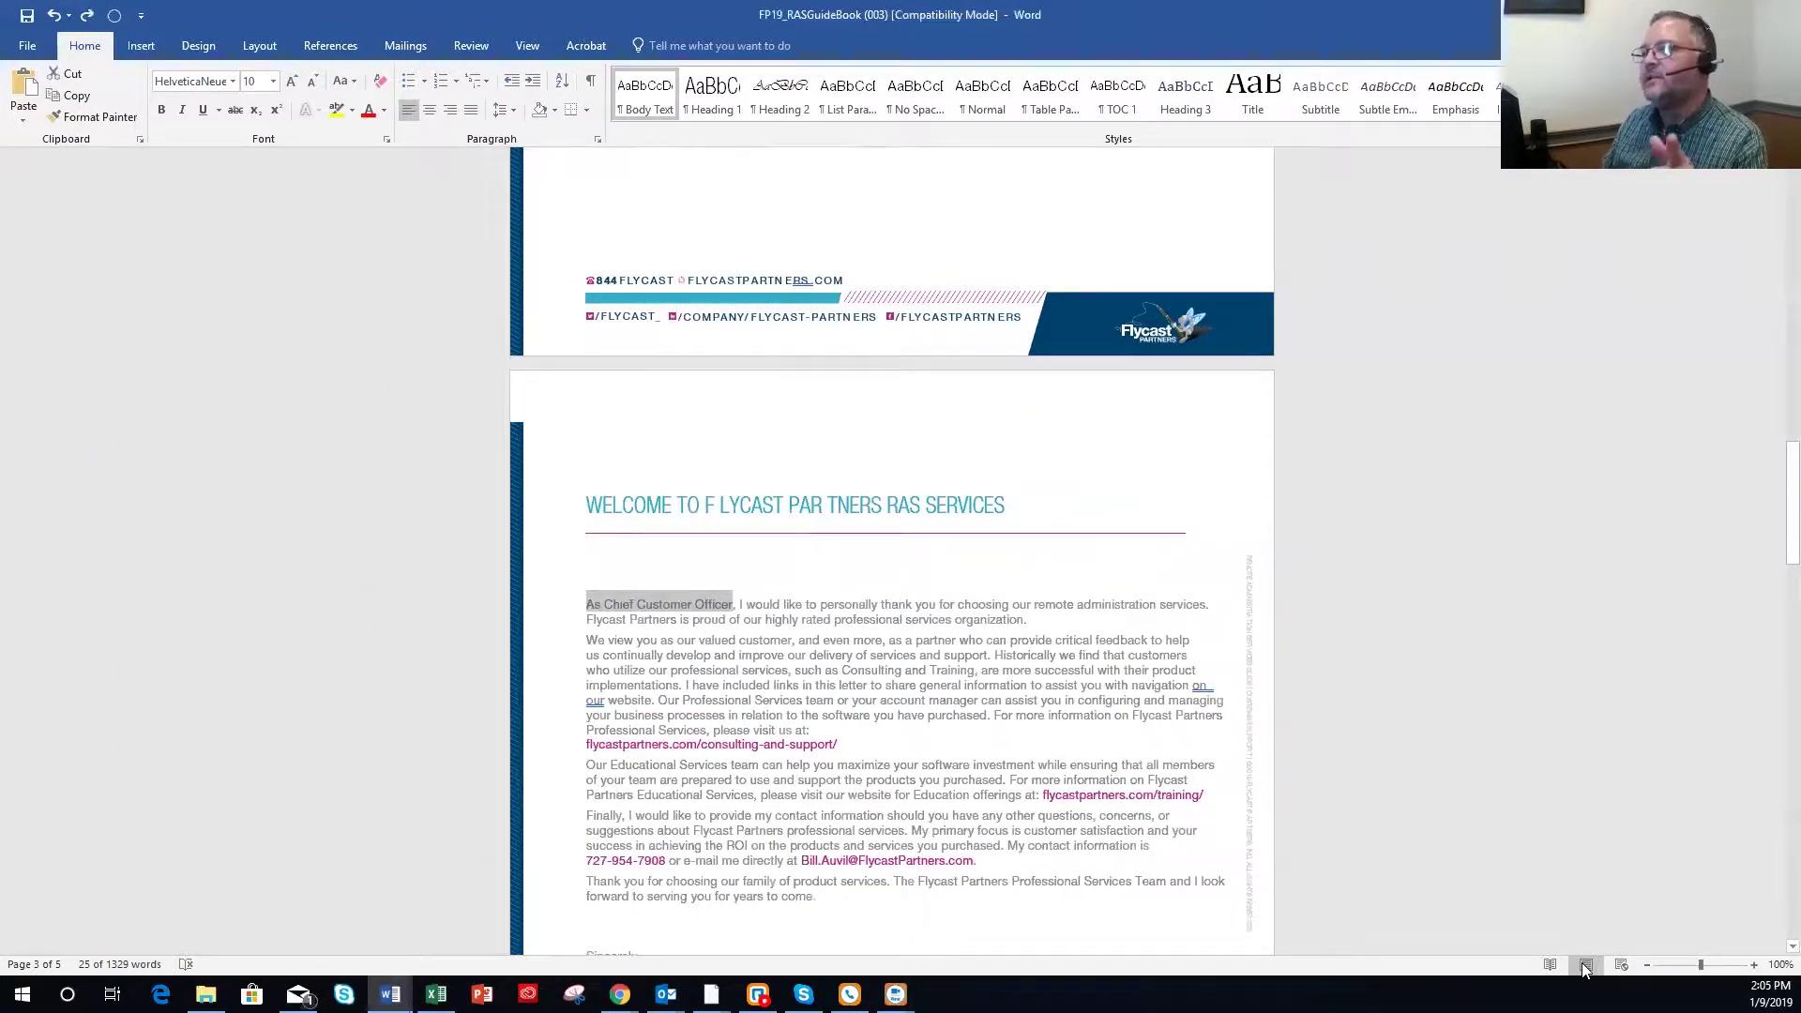
left_click(1548, 966)
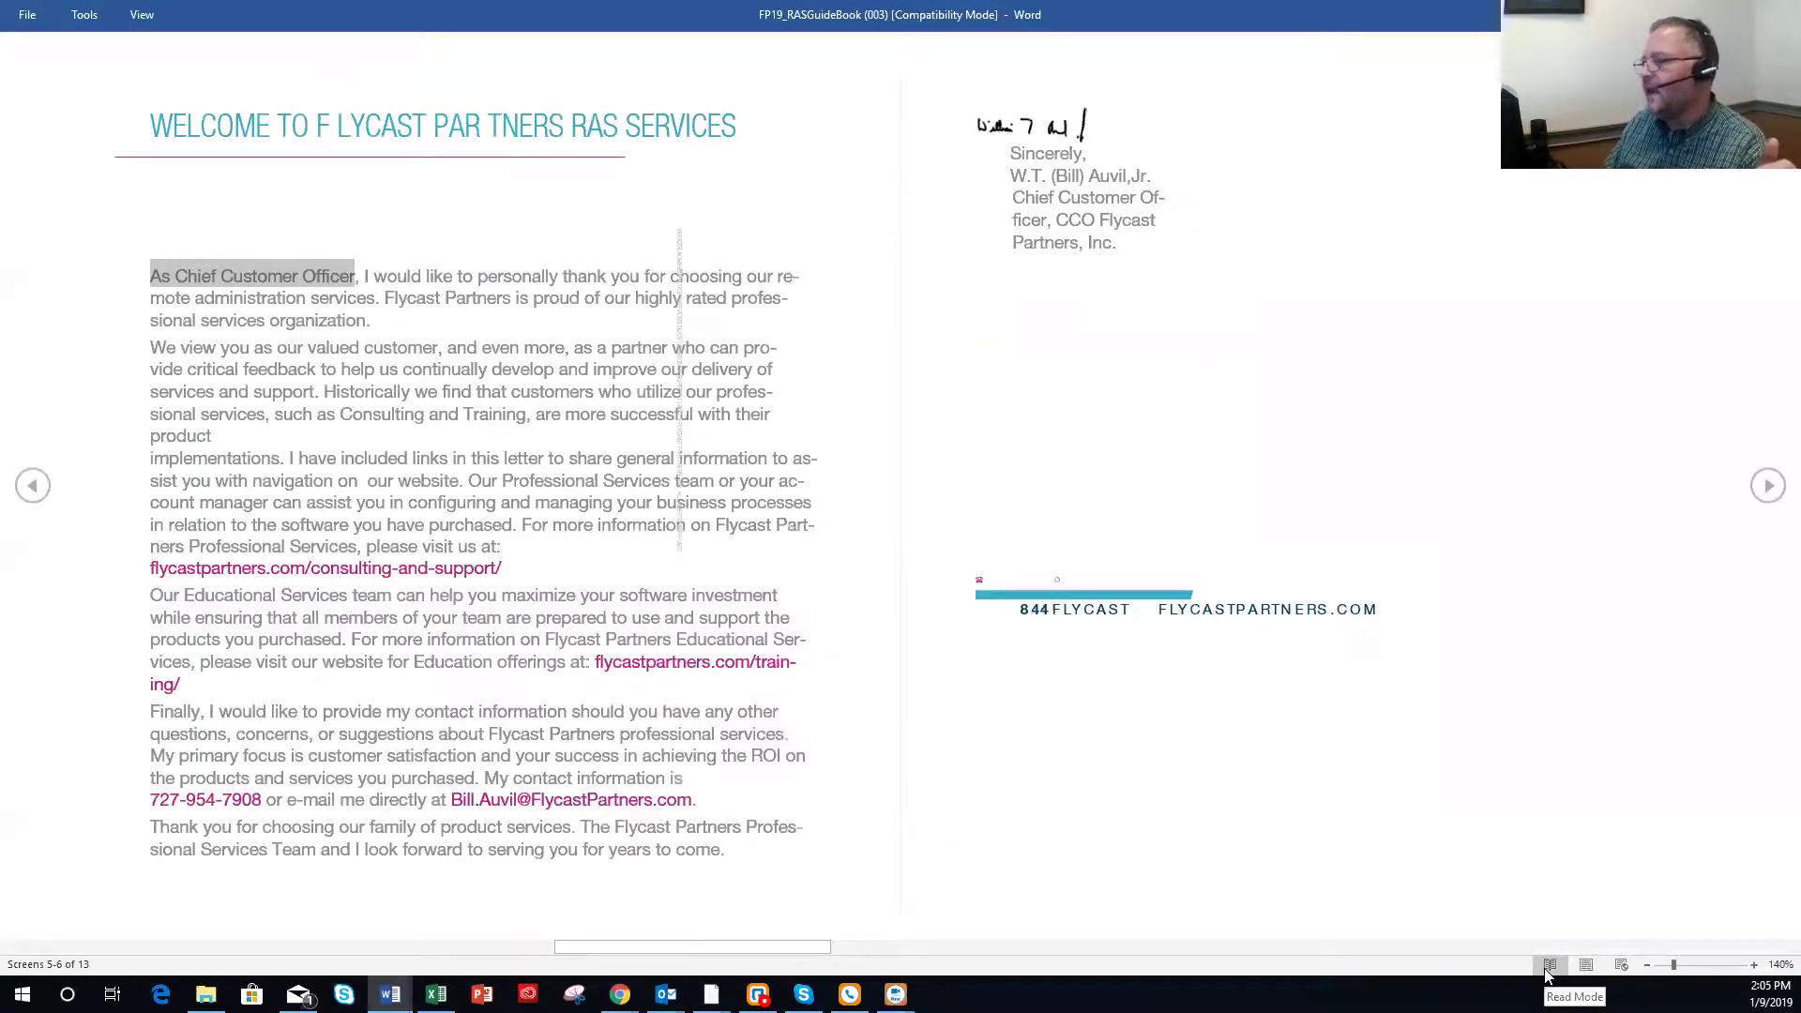
left_click_drag(1671, 967, 1652, 969)
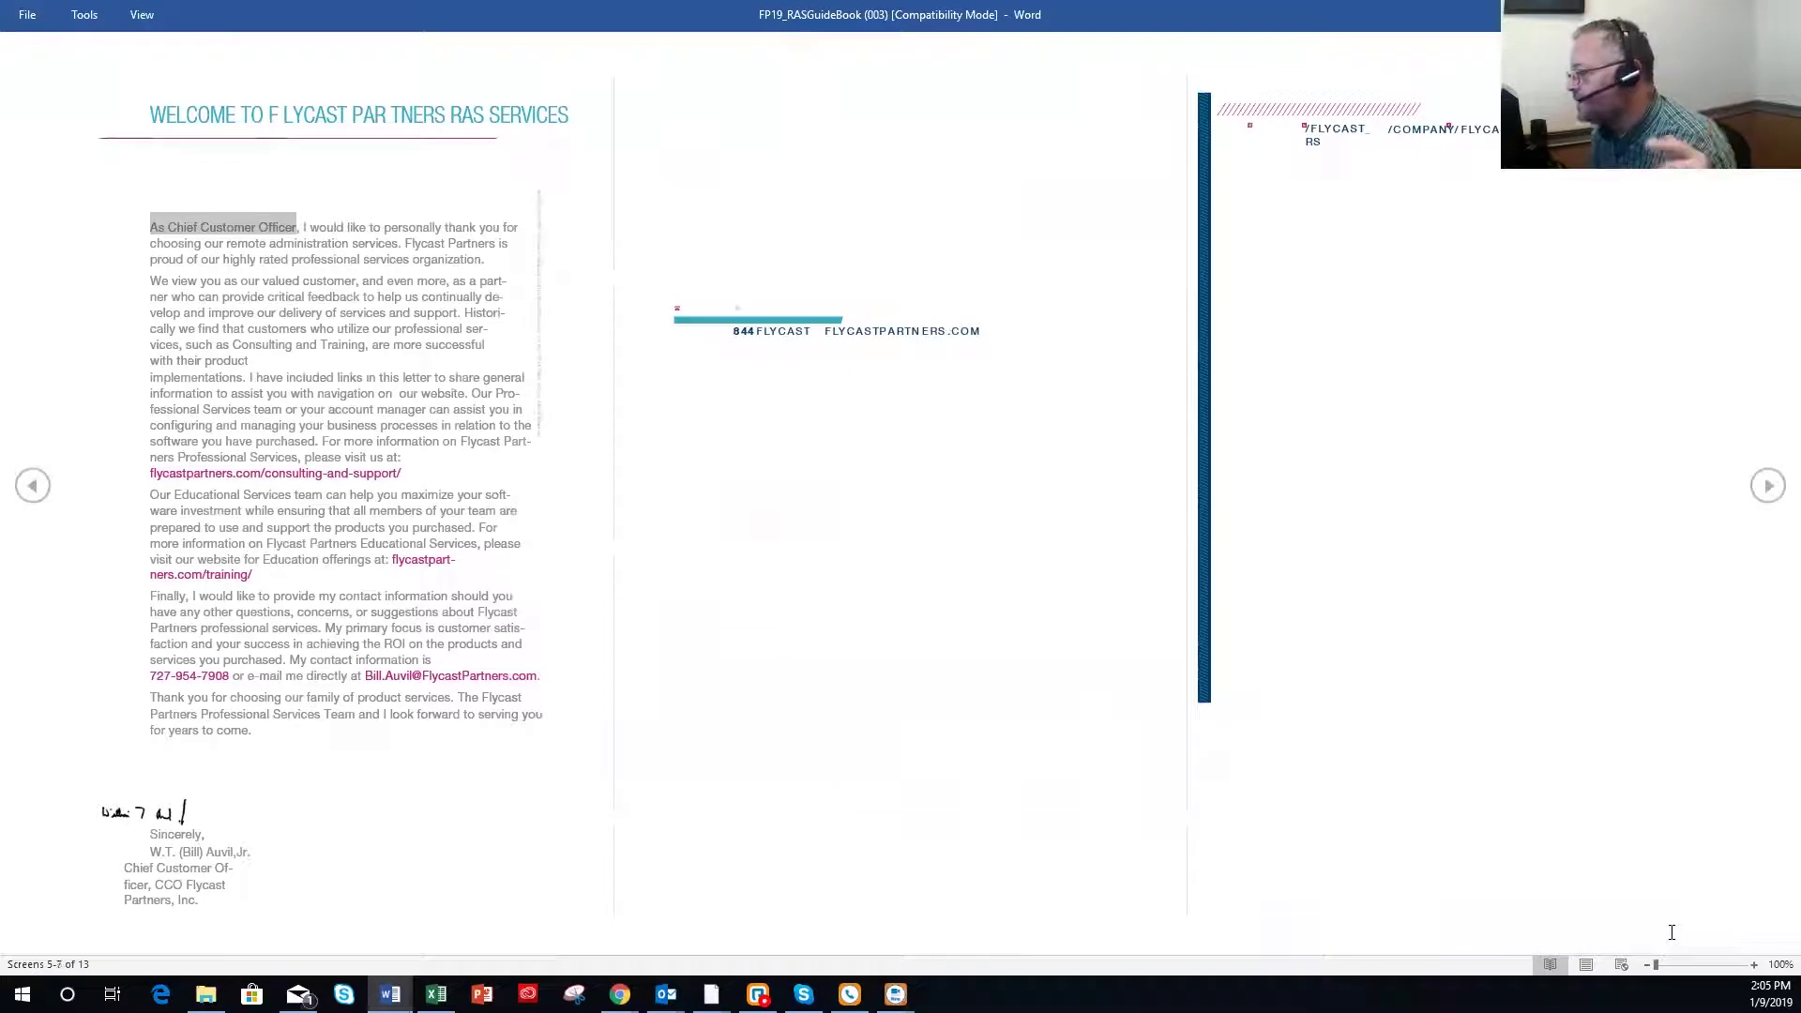
left_click(1585, 966)
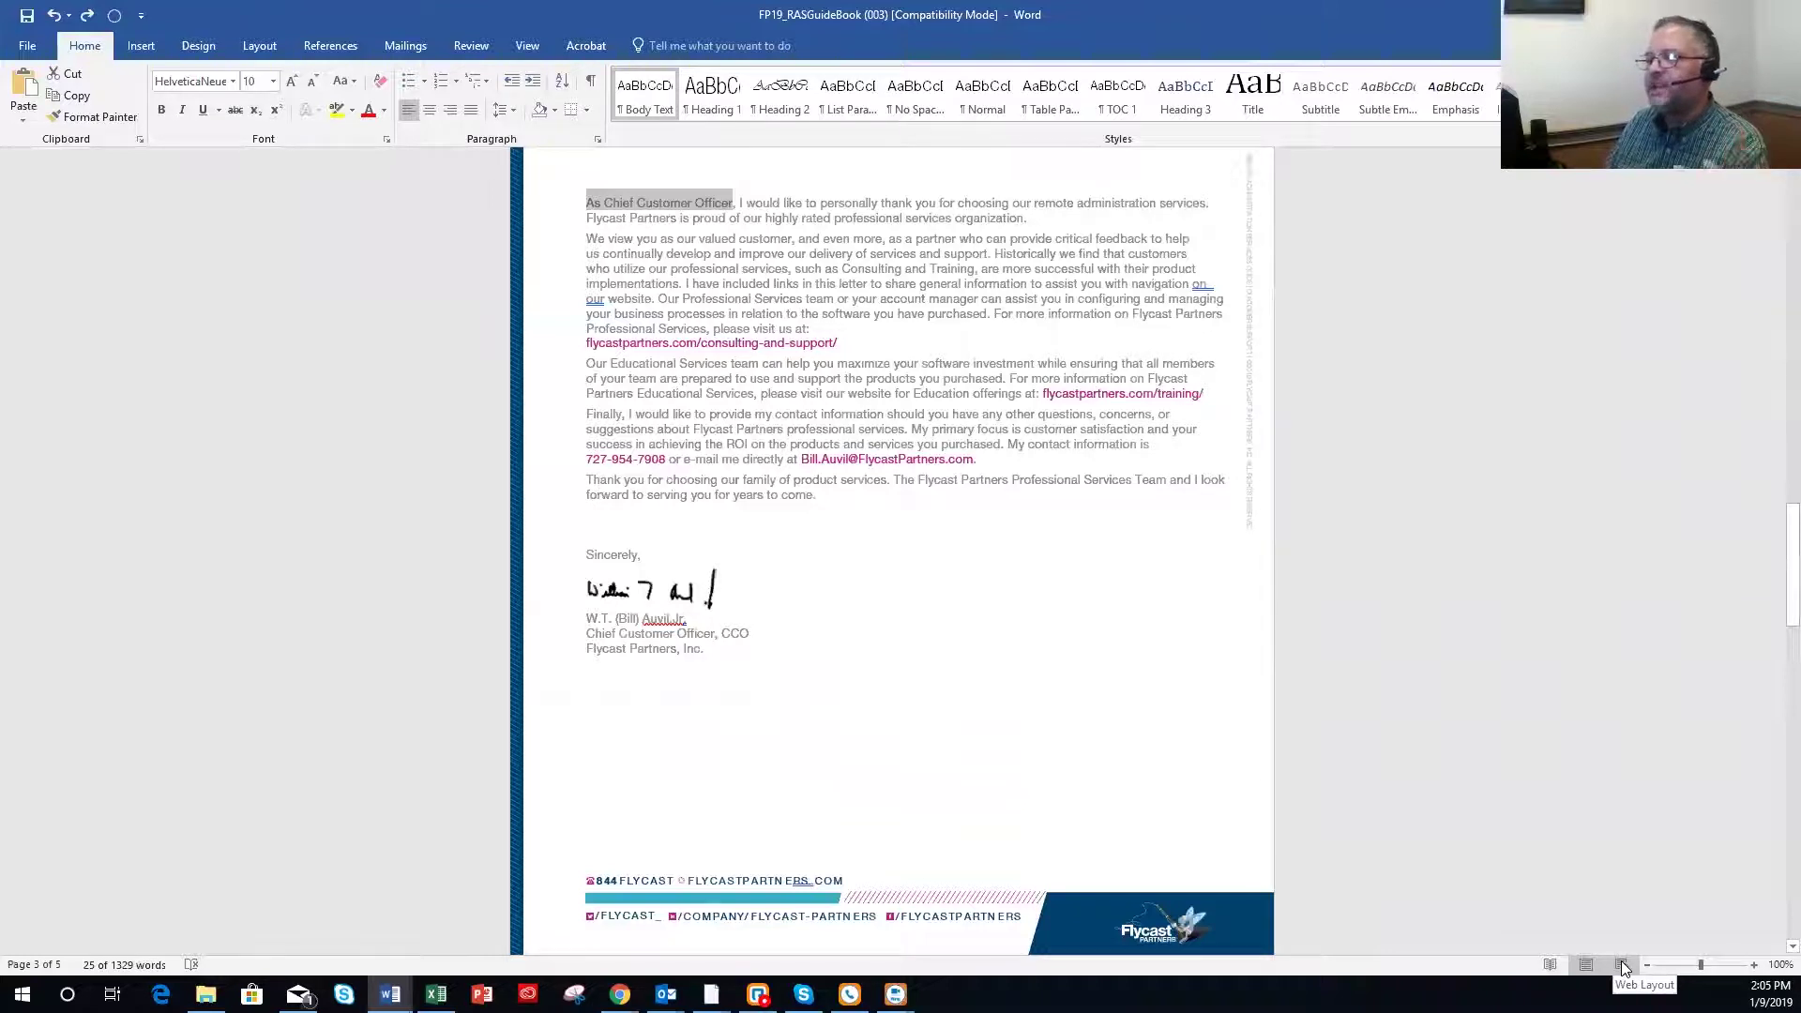
left_click(1623, 967)
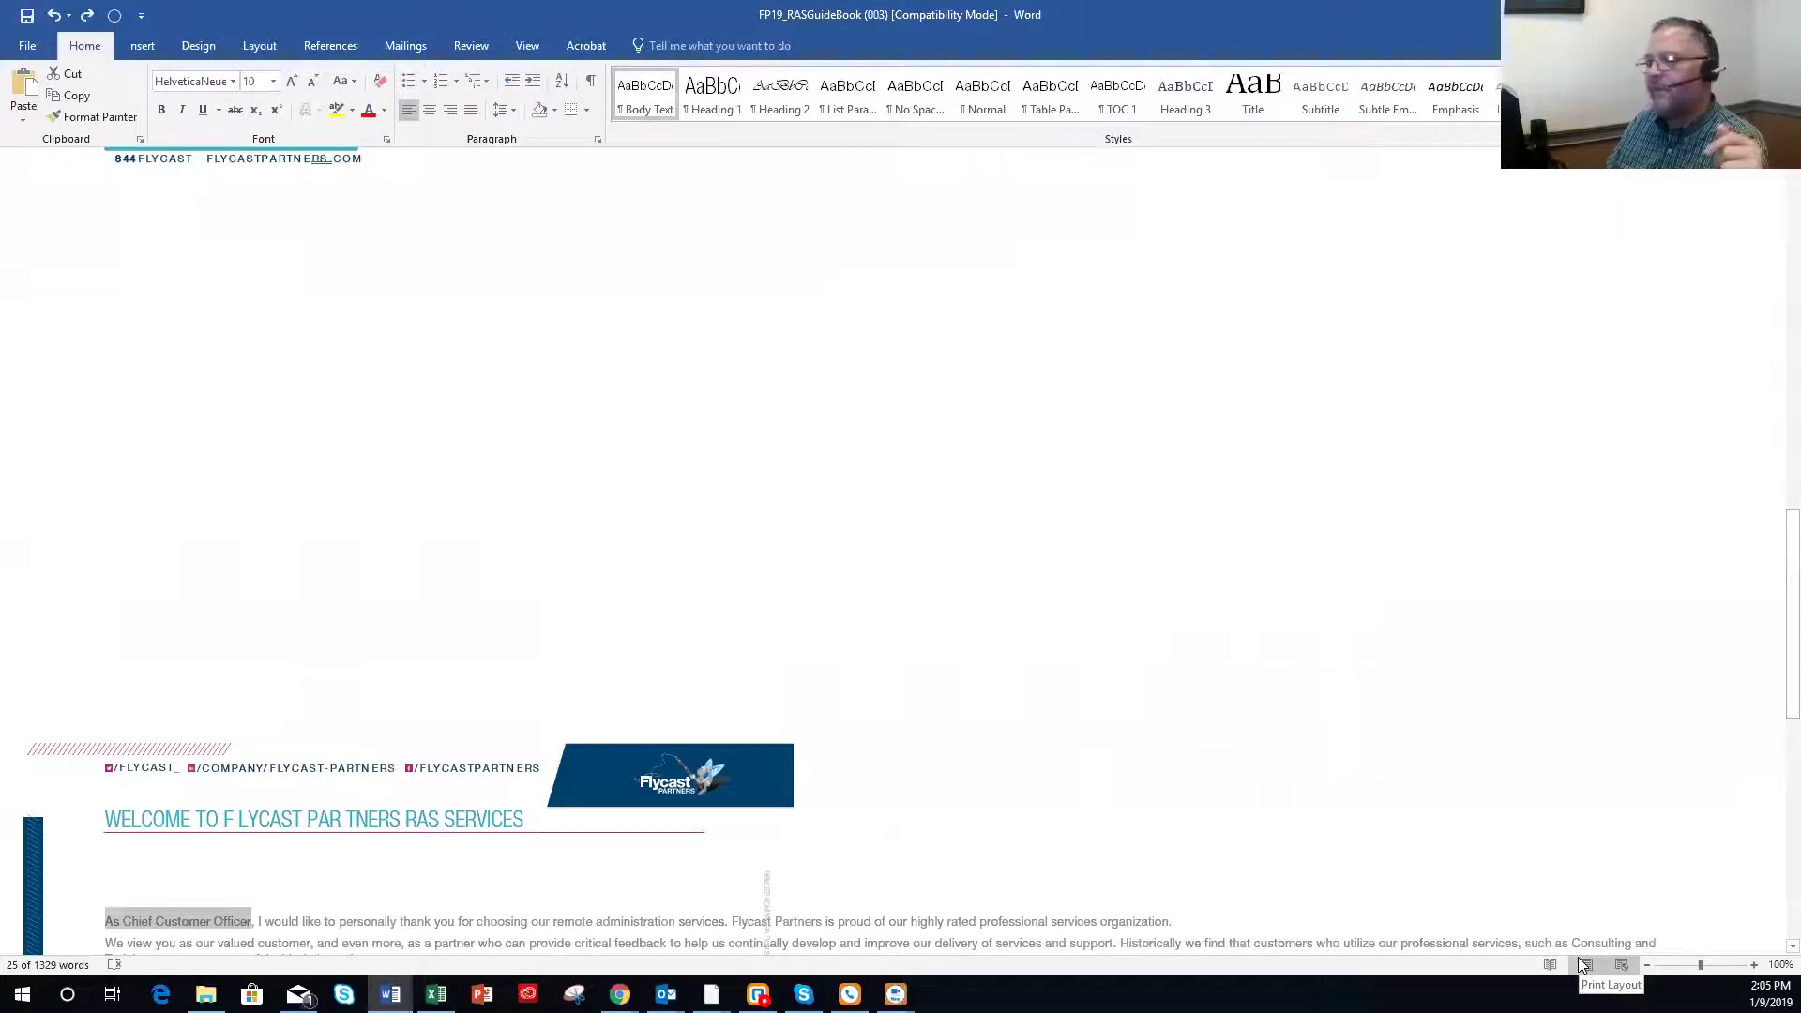
left_click(1583, 966)
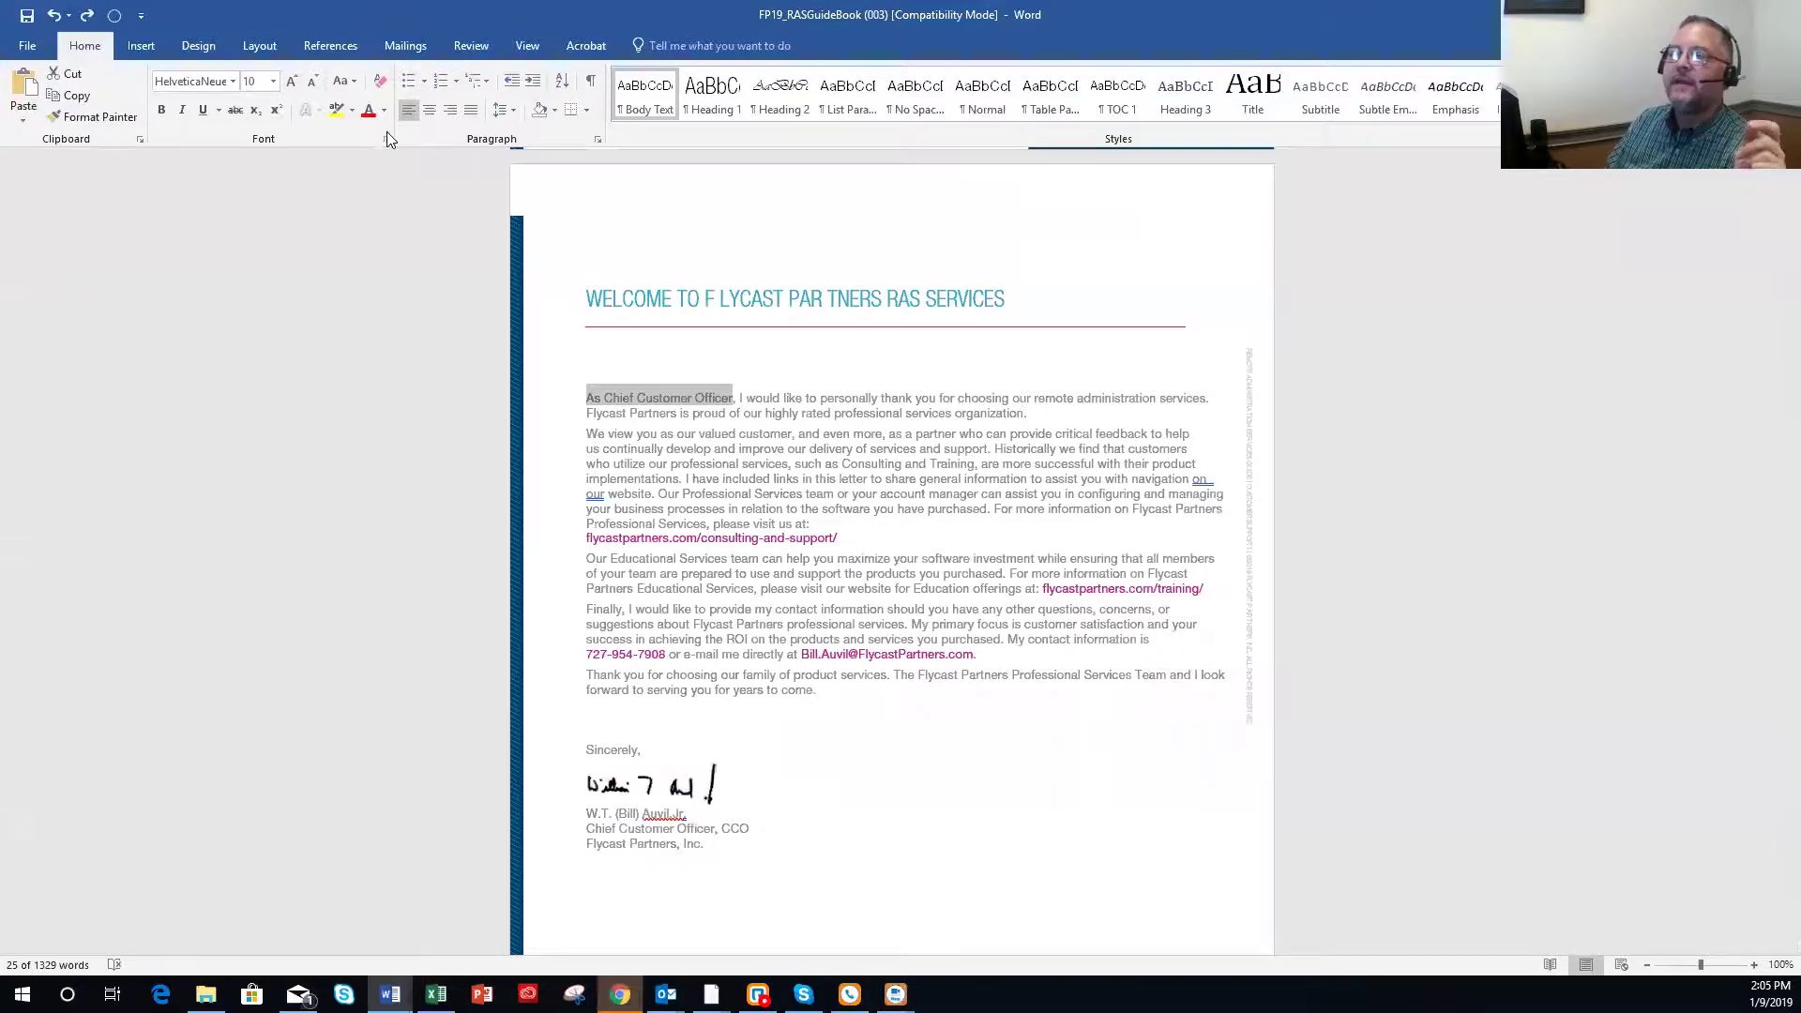
View the document with the One Page and Multiple Pages zoom options, and return to the welcome letter at 100% zoom.
left_click(527, 49)
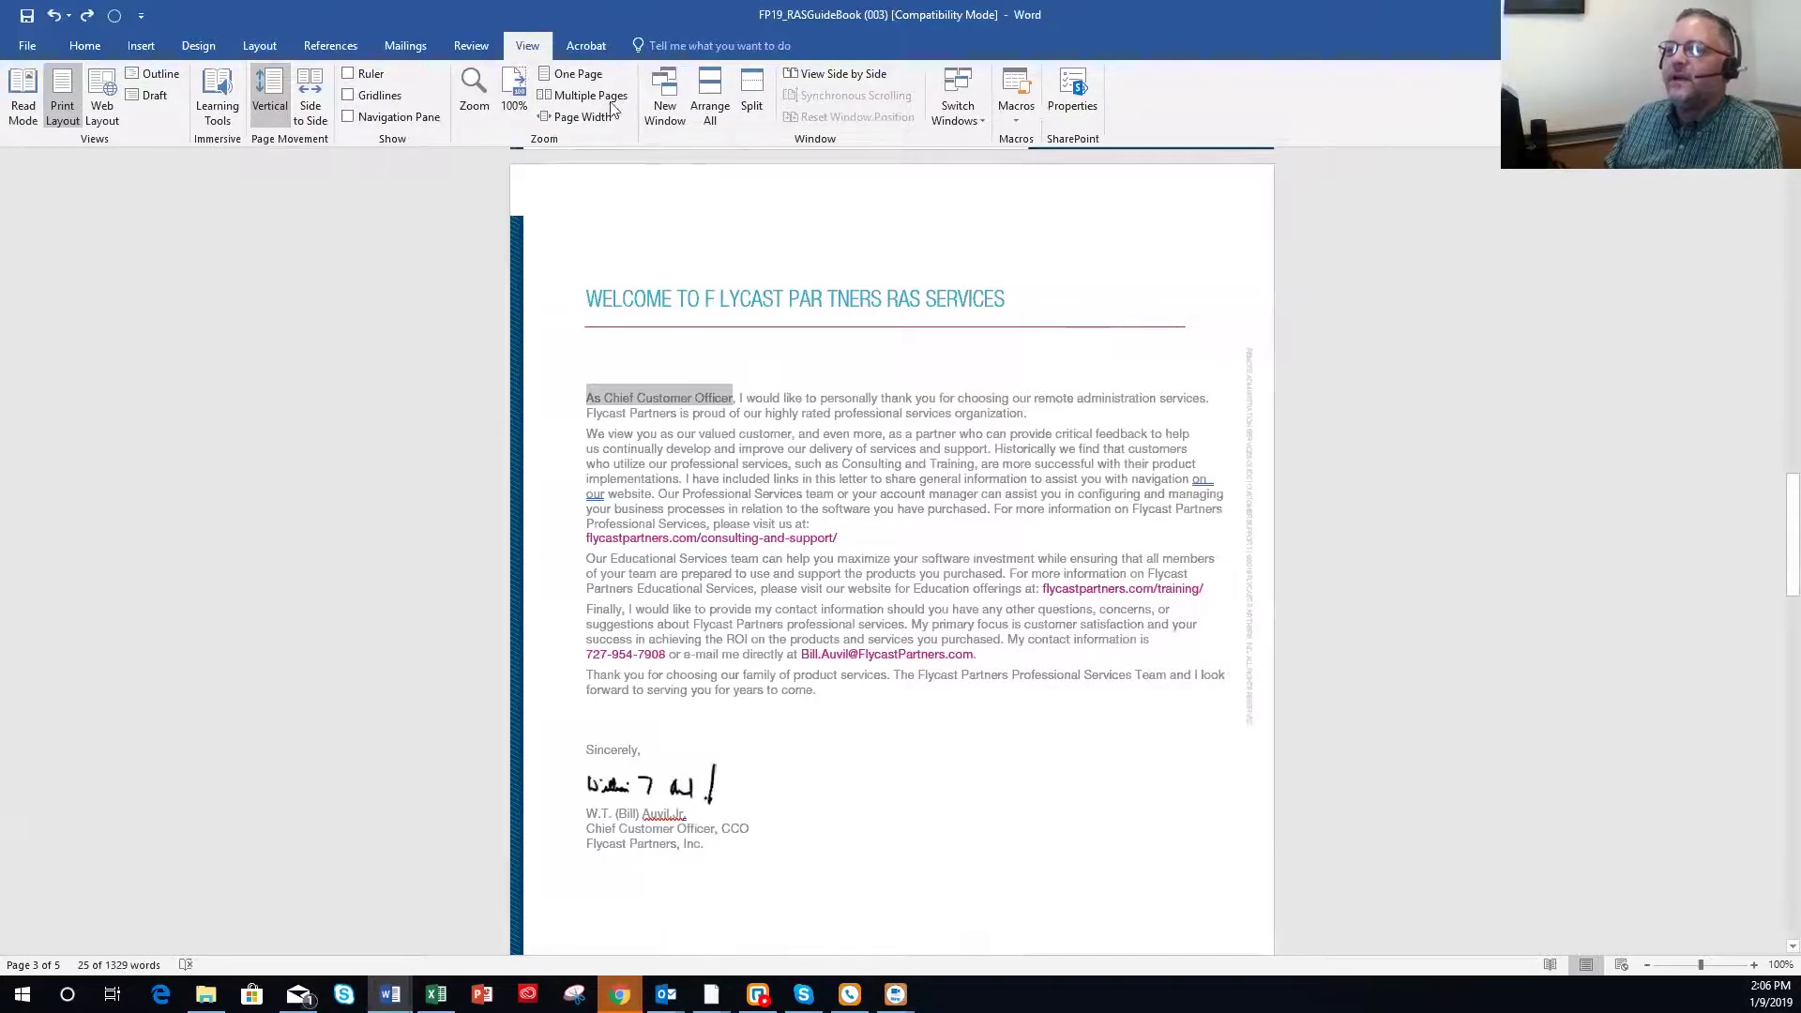
left_click(574, 74)
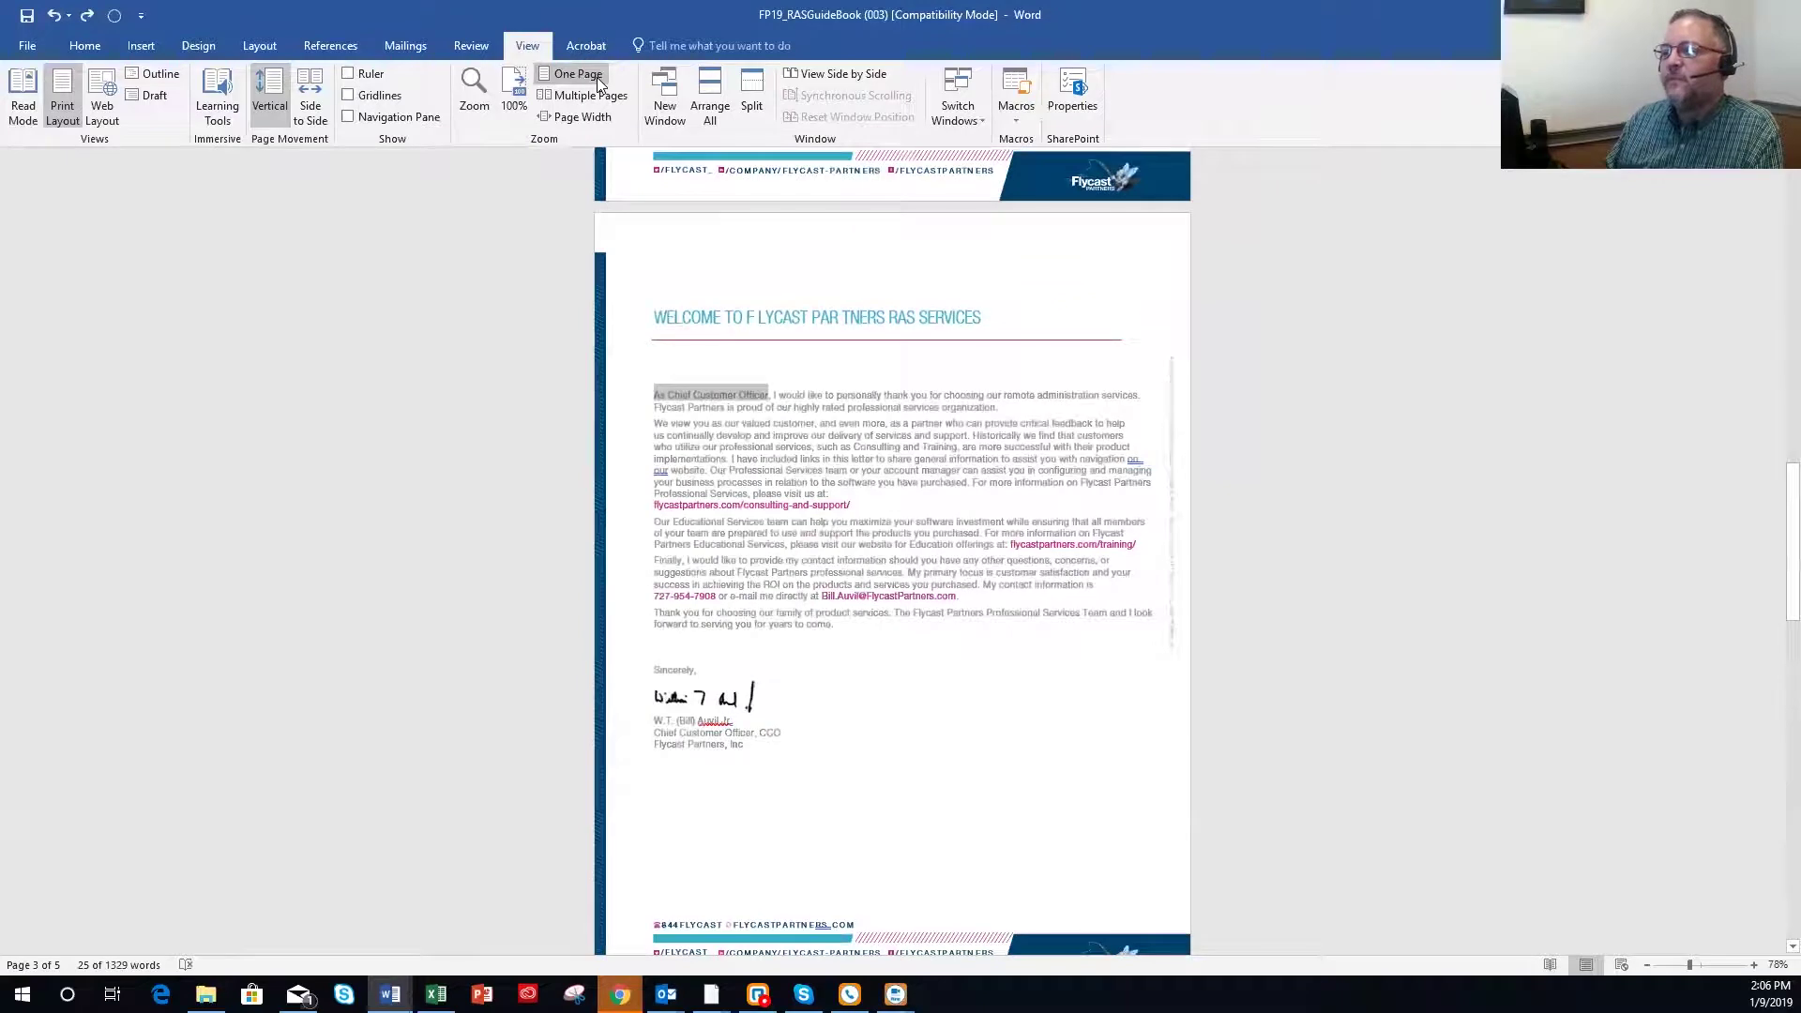
left_click(597, 94)
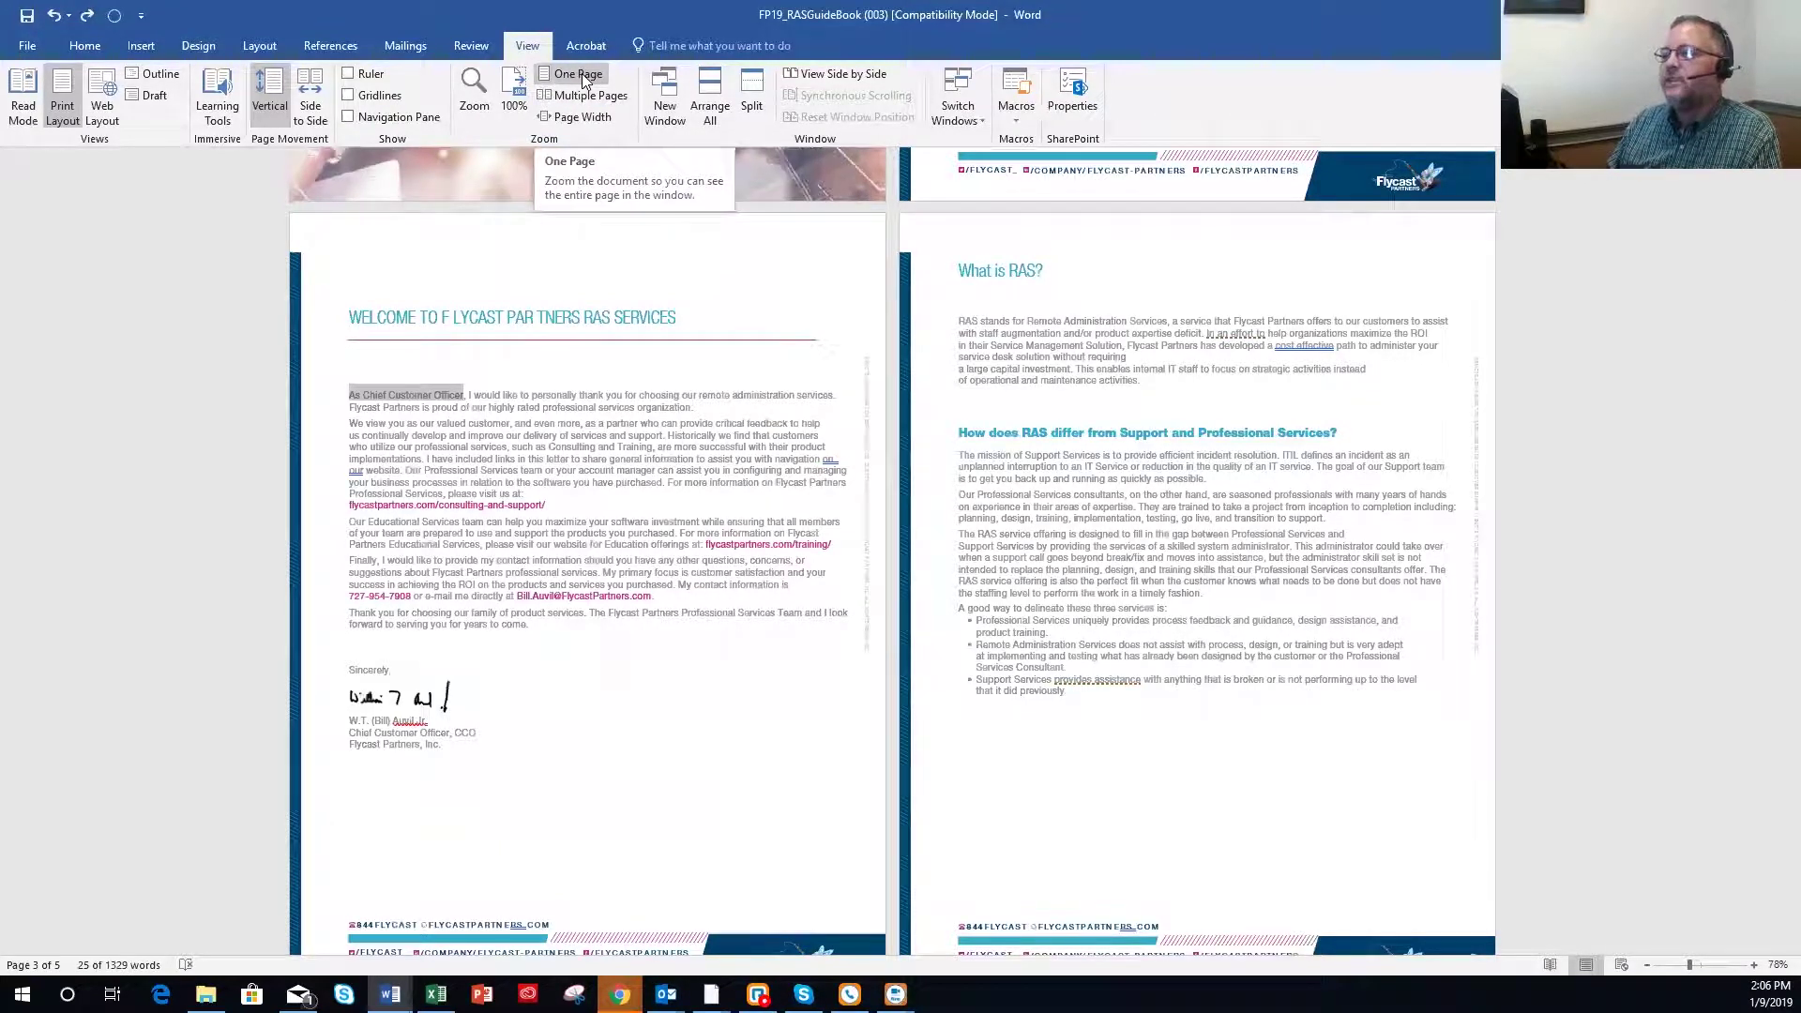
left_click(581, 73)
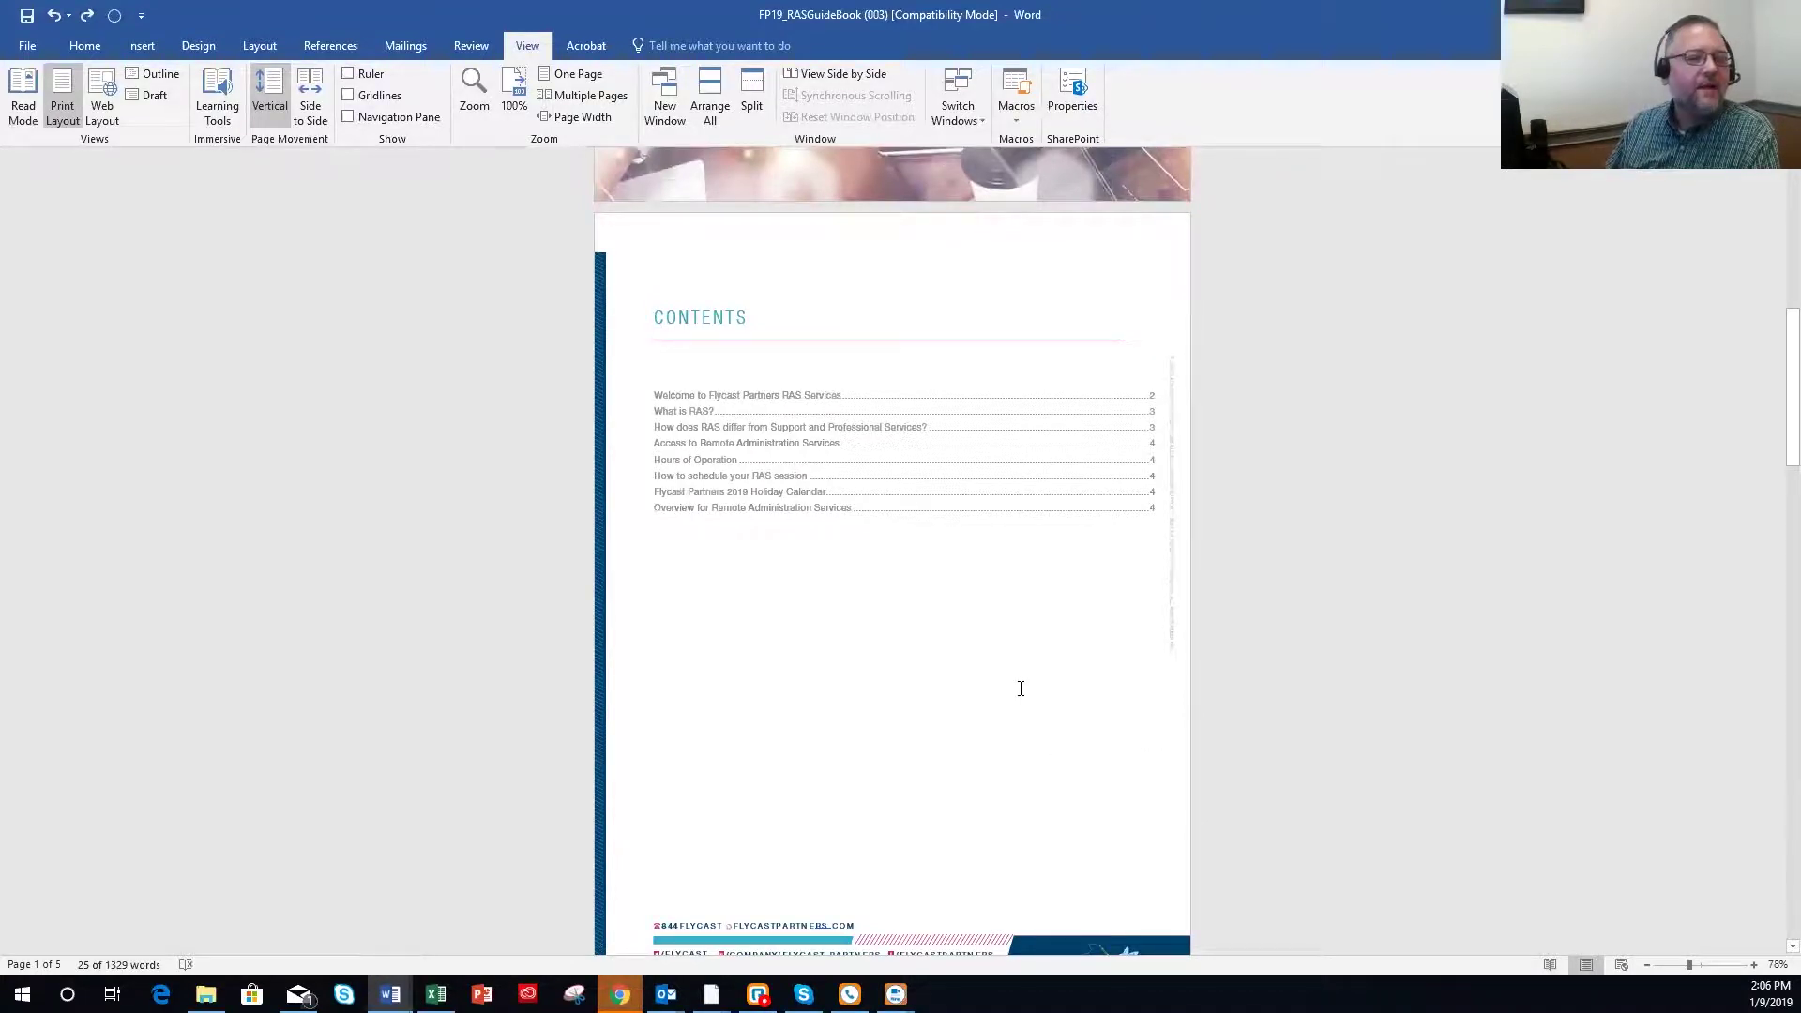
scroll(1017, 691, "down", 10)
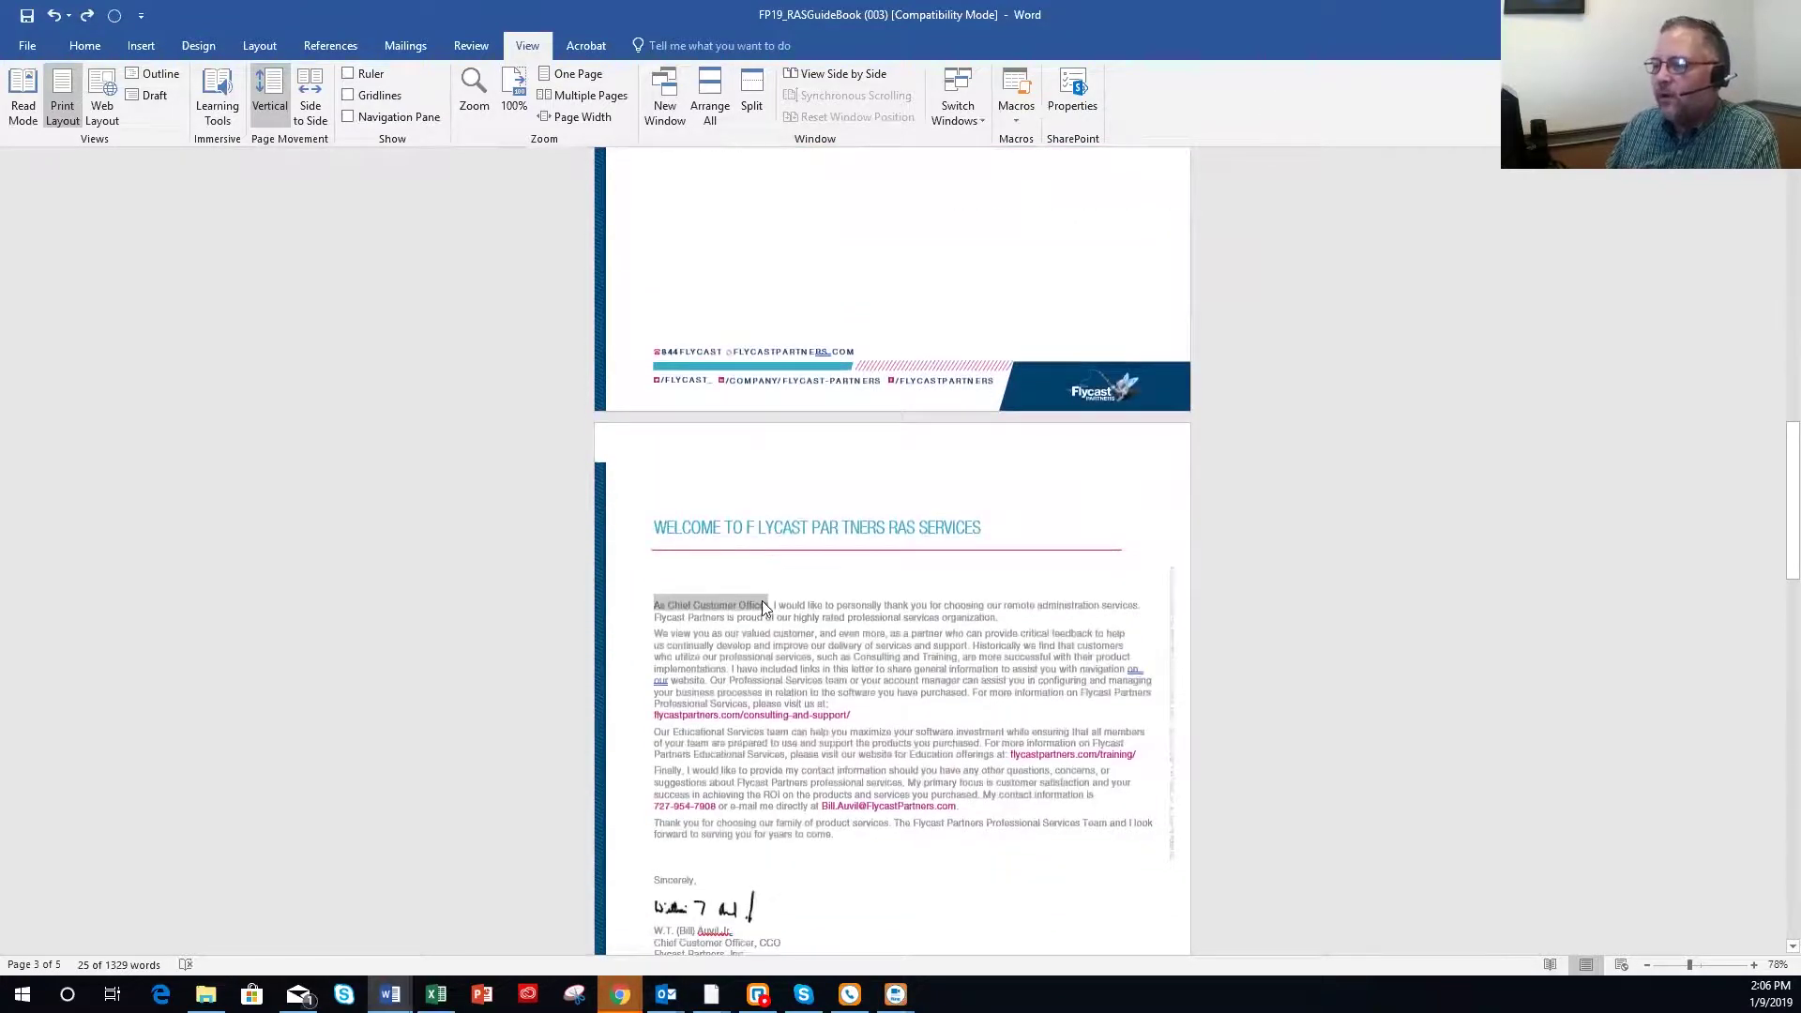
left_click(513, 96)
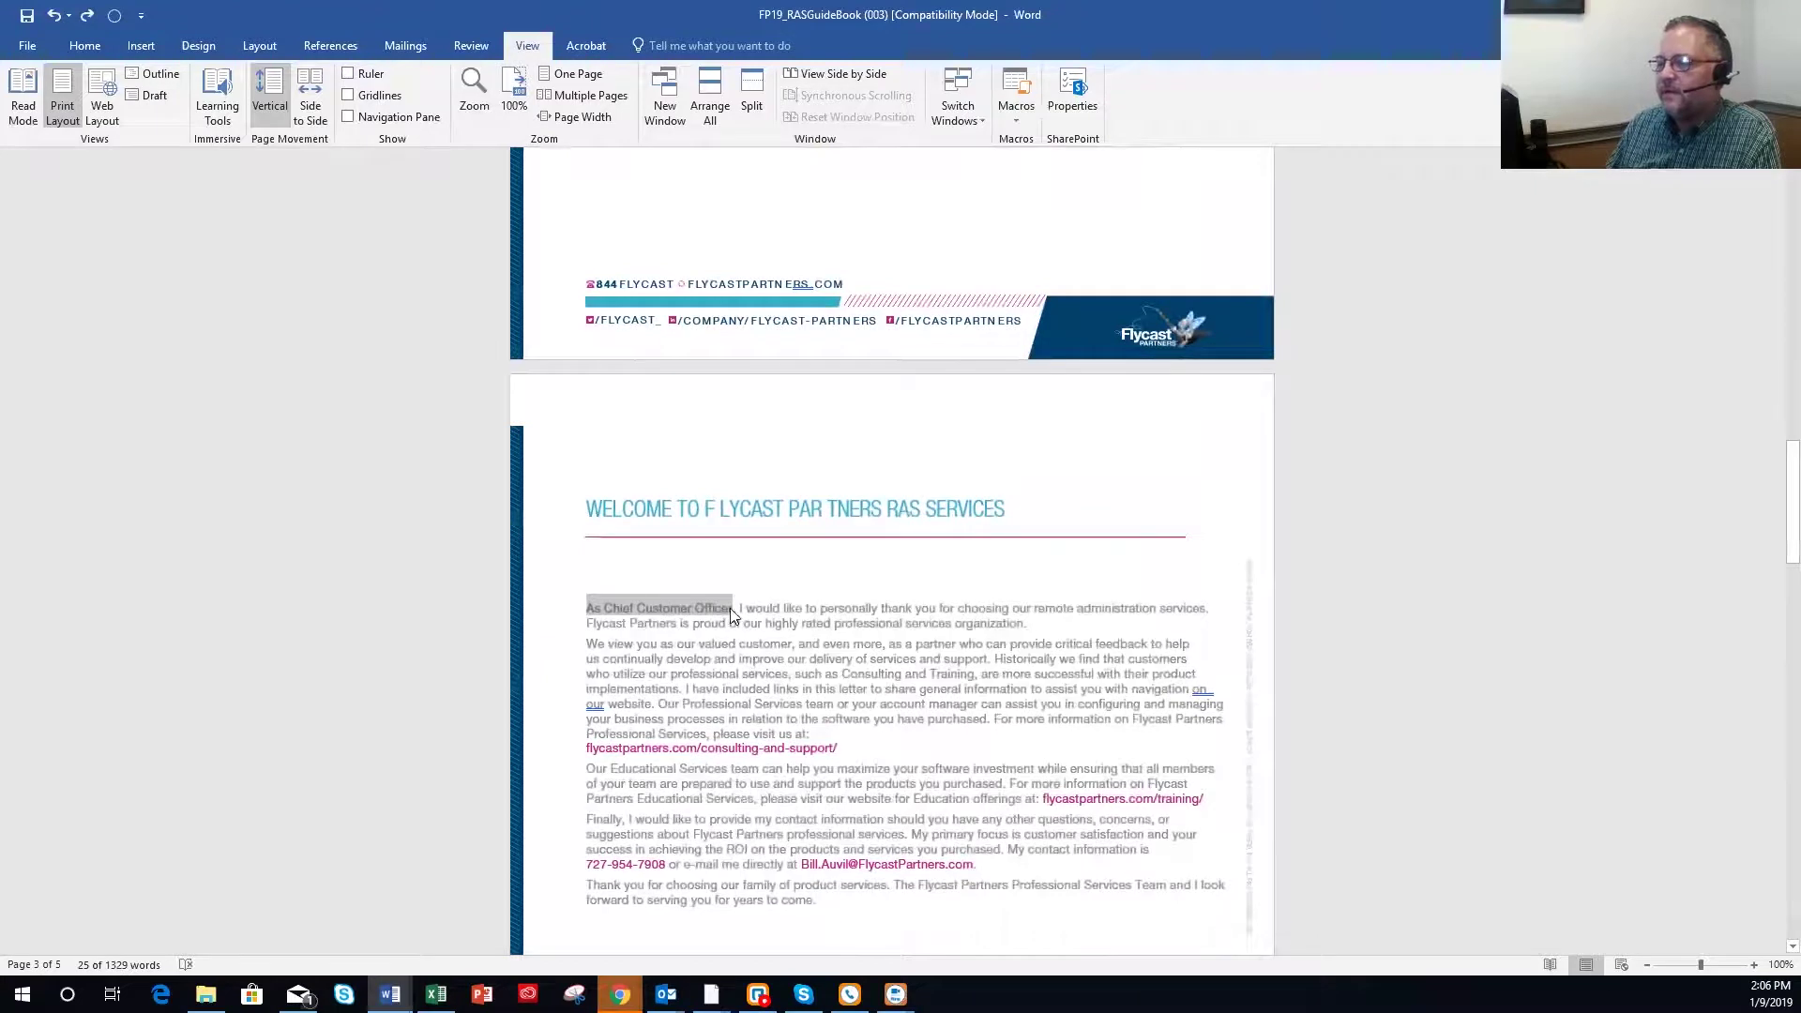
Erase the word "Officer" from the first line of the welcome letter and undo the erasure.
left_click(732, 611)
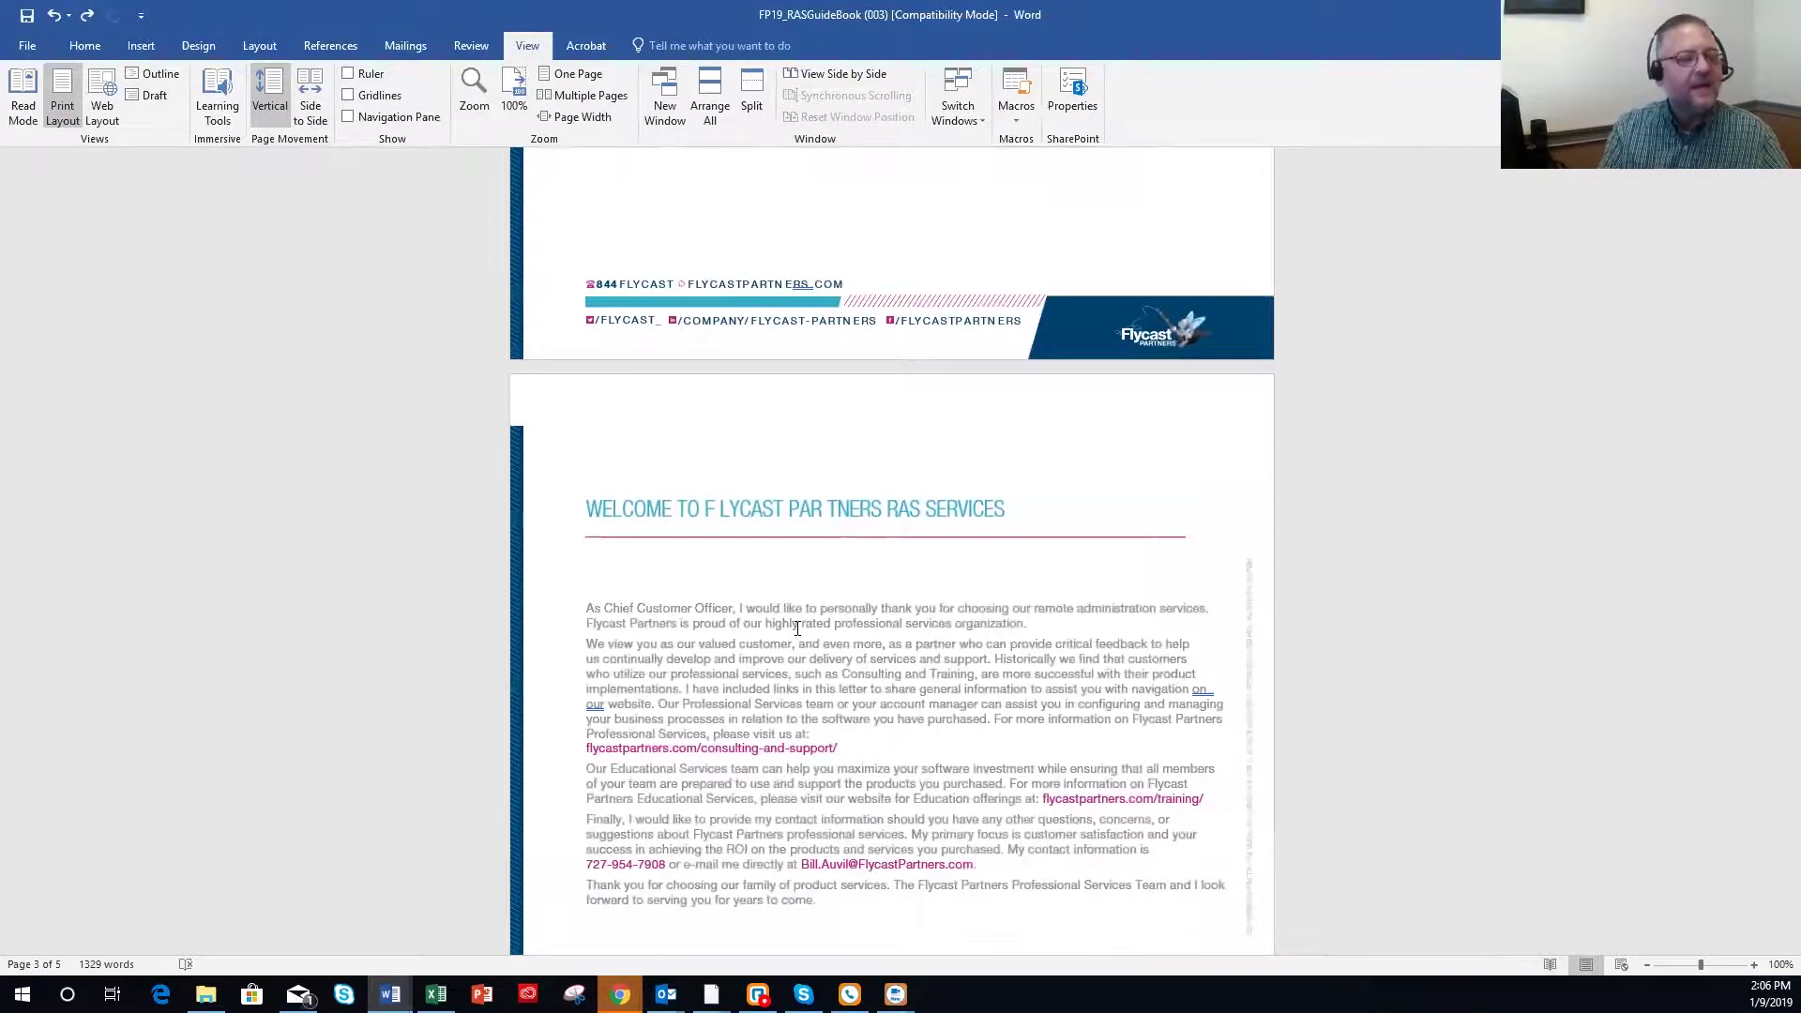
key("BackSpace")
key("BackSpace")
key("BackSpace")
key("BackSpace")
key("BackSpace")
key("BackSpace")
key("BackSpace")
key("BackSpace")
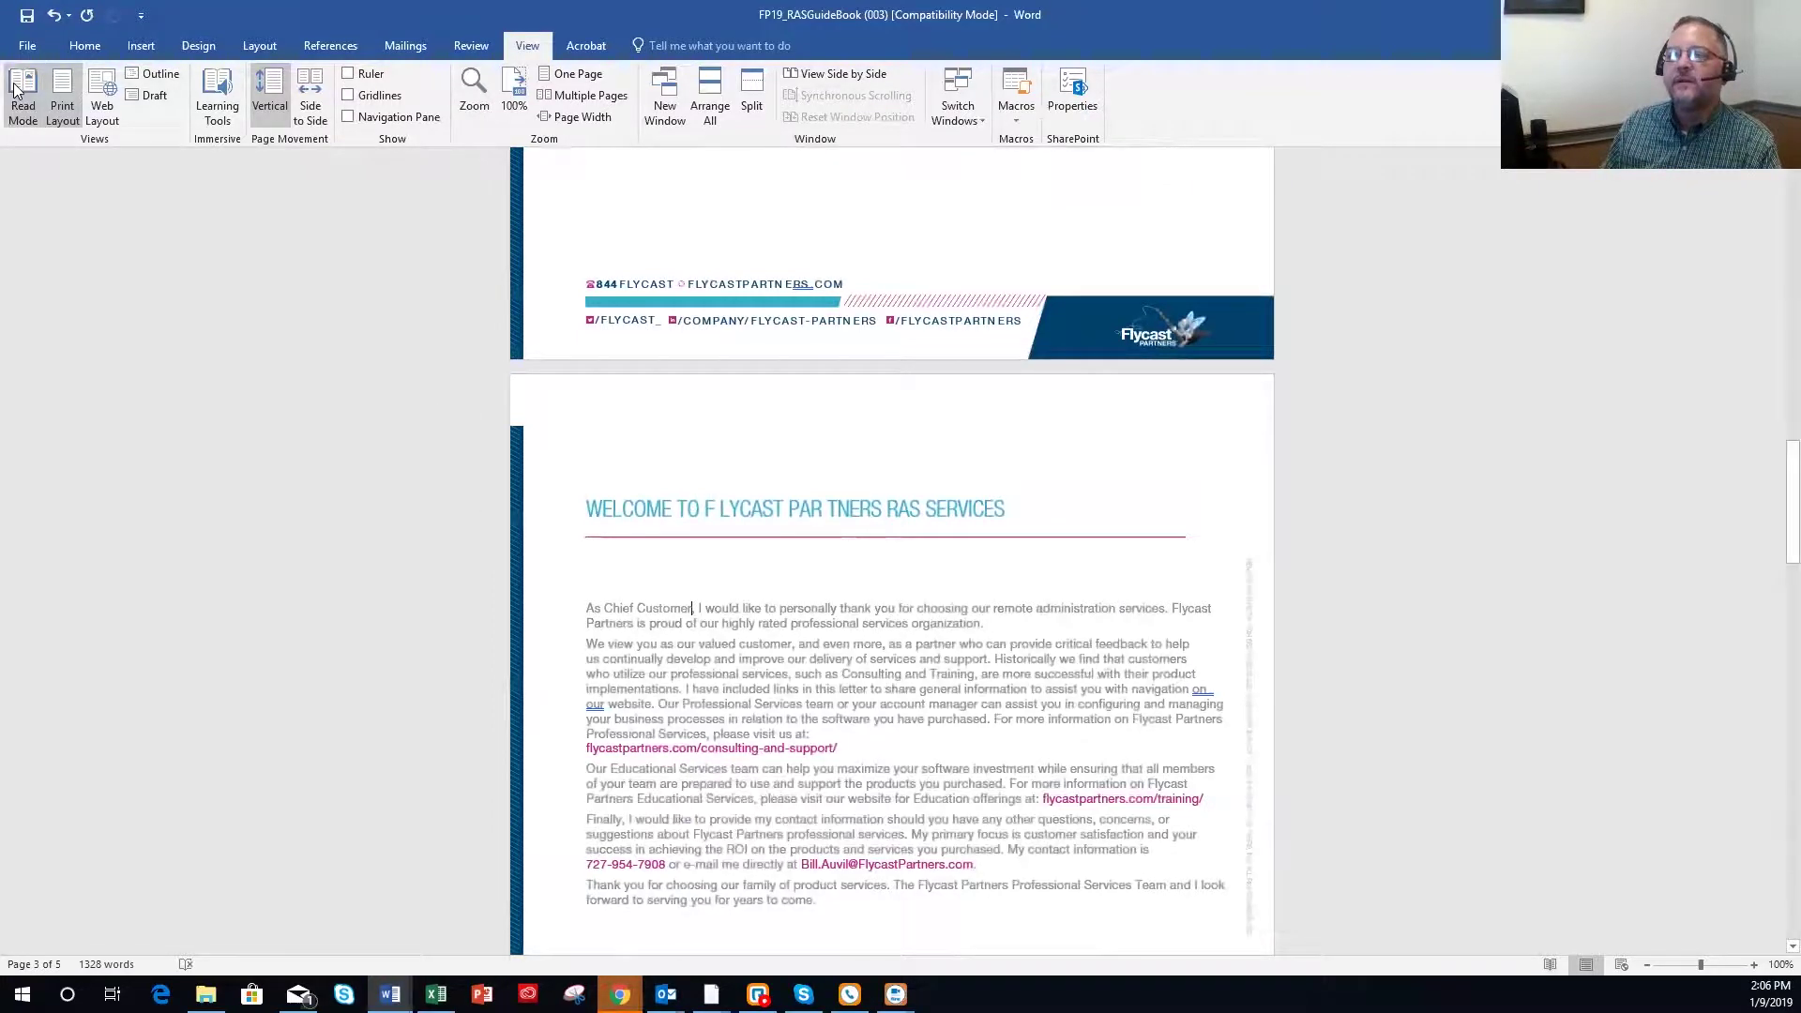
left_click(51, 14)
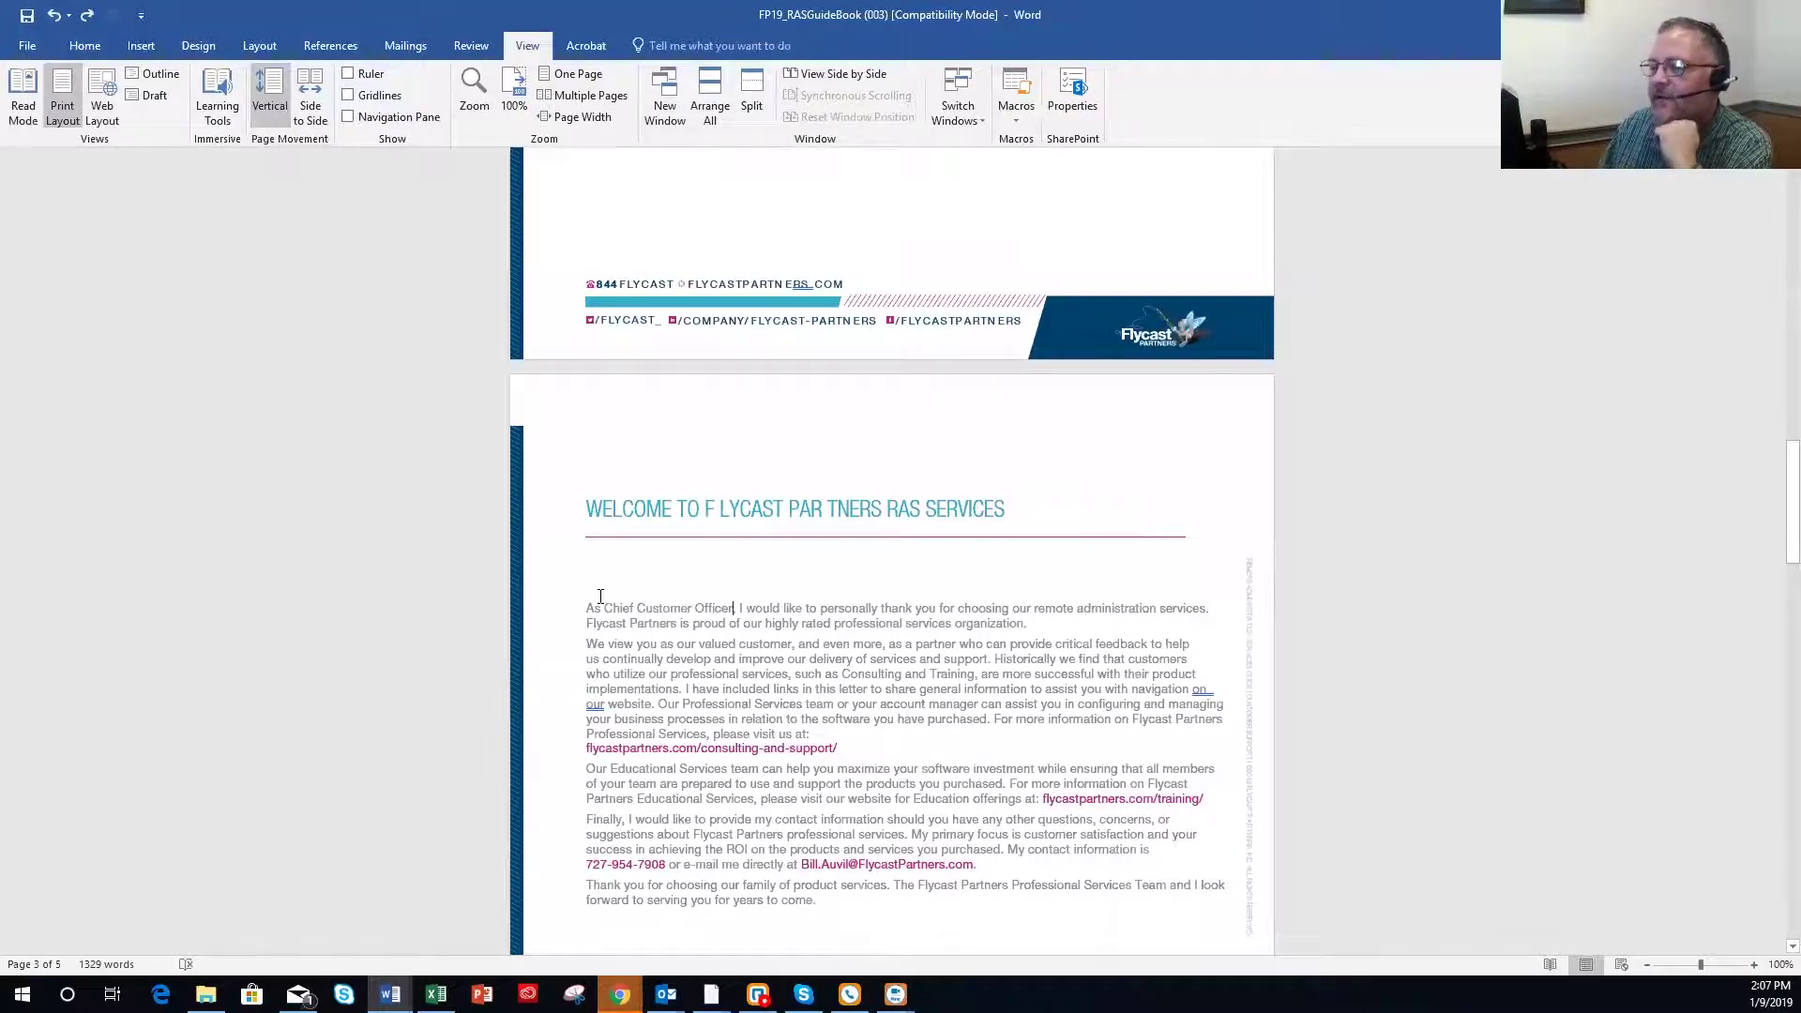
Run a Smart Lookup on "Flycast Partners" in the letter's first paragraph.
left_click_drag(602, 622, 675, 623)
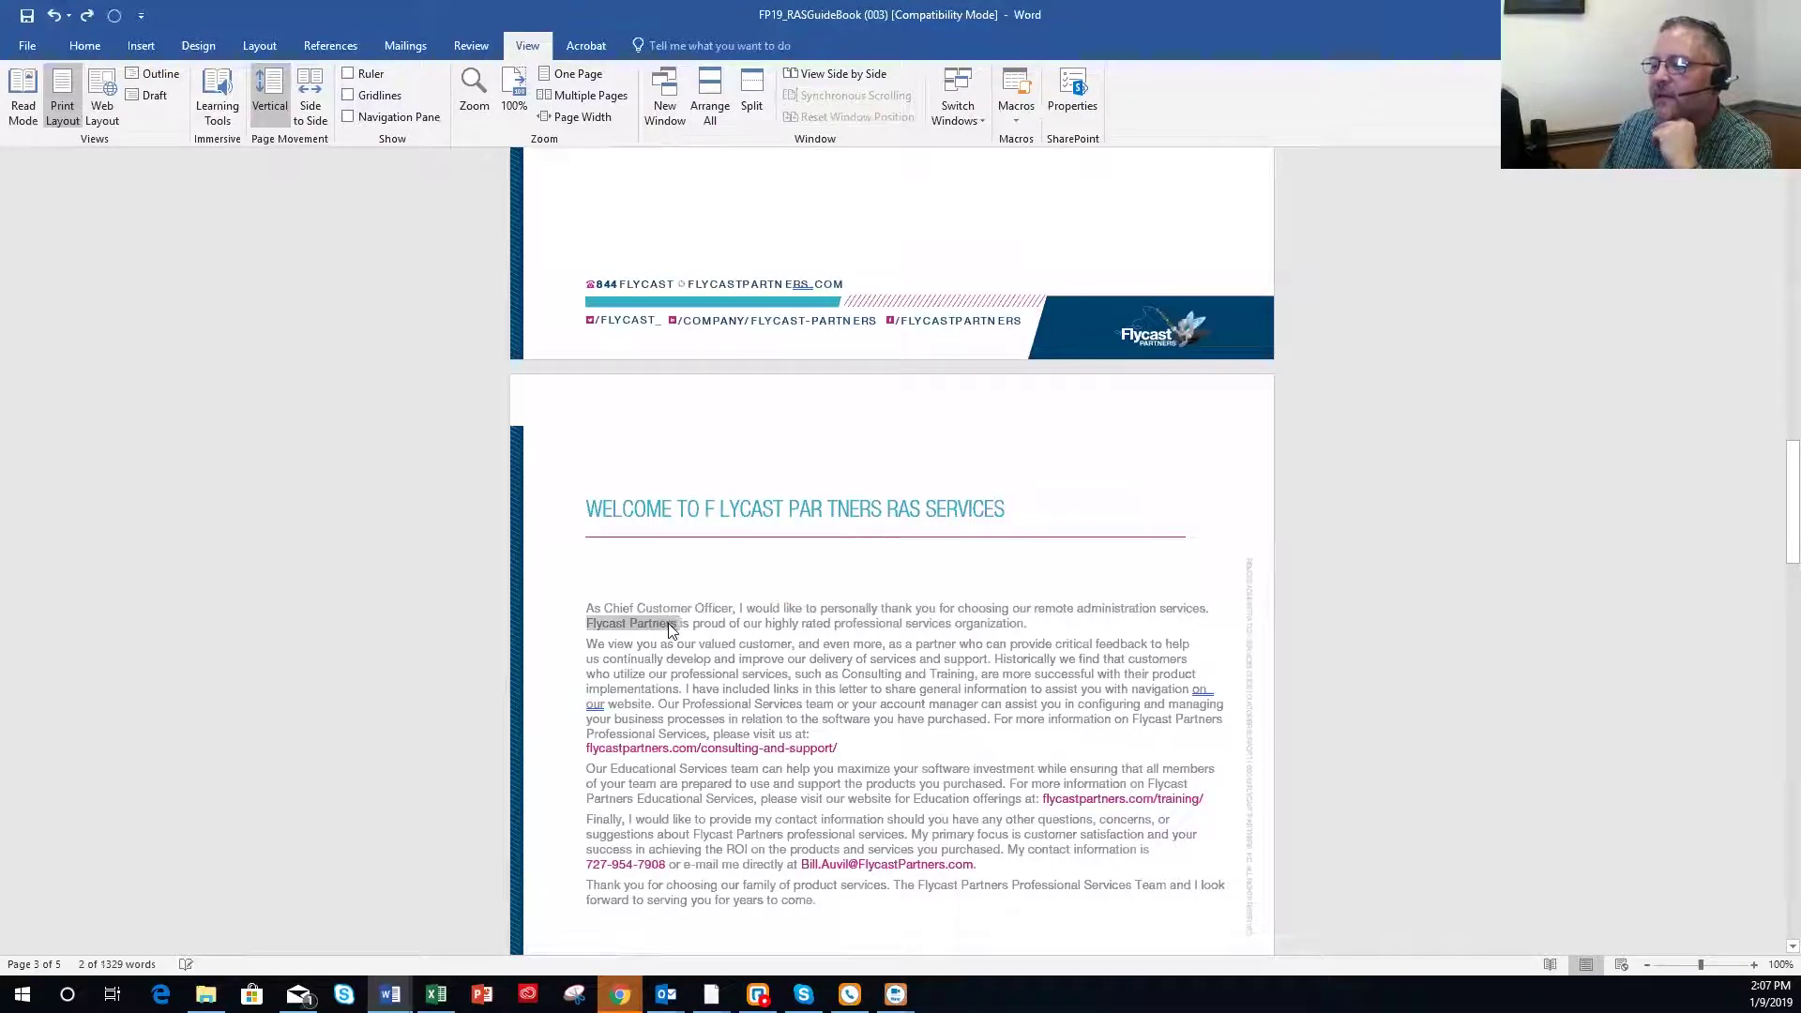
right_click(675, 623)
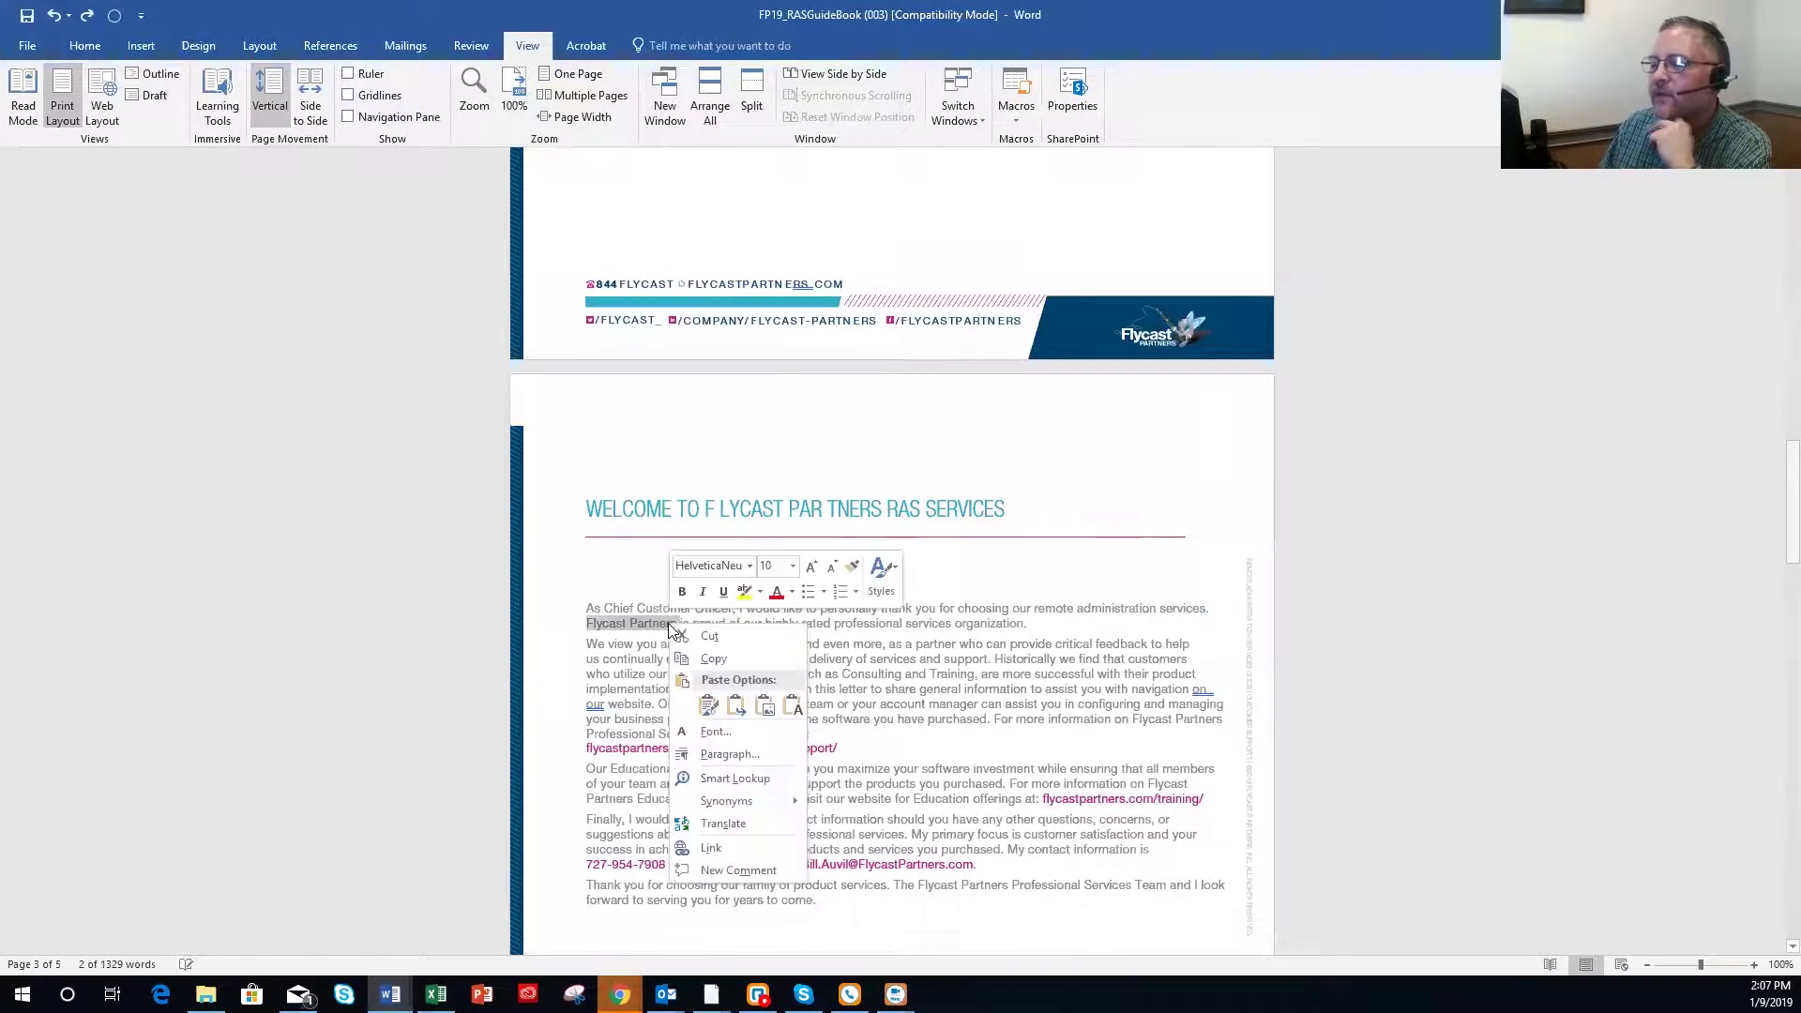
left_click(717, 774)
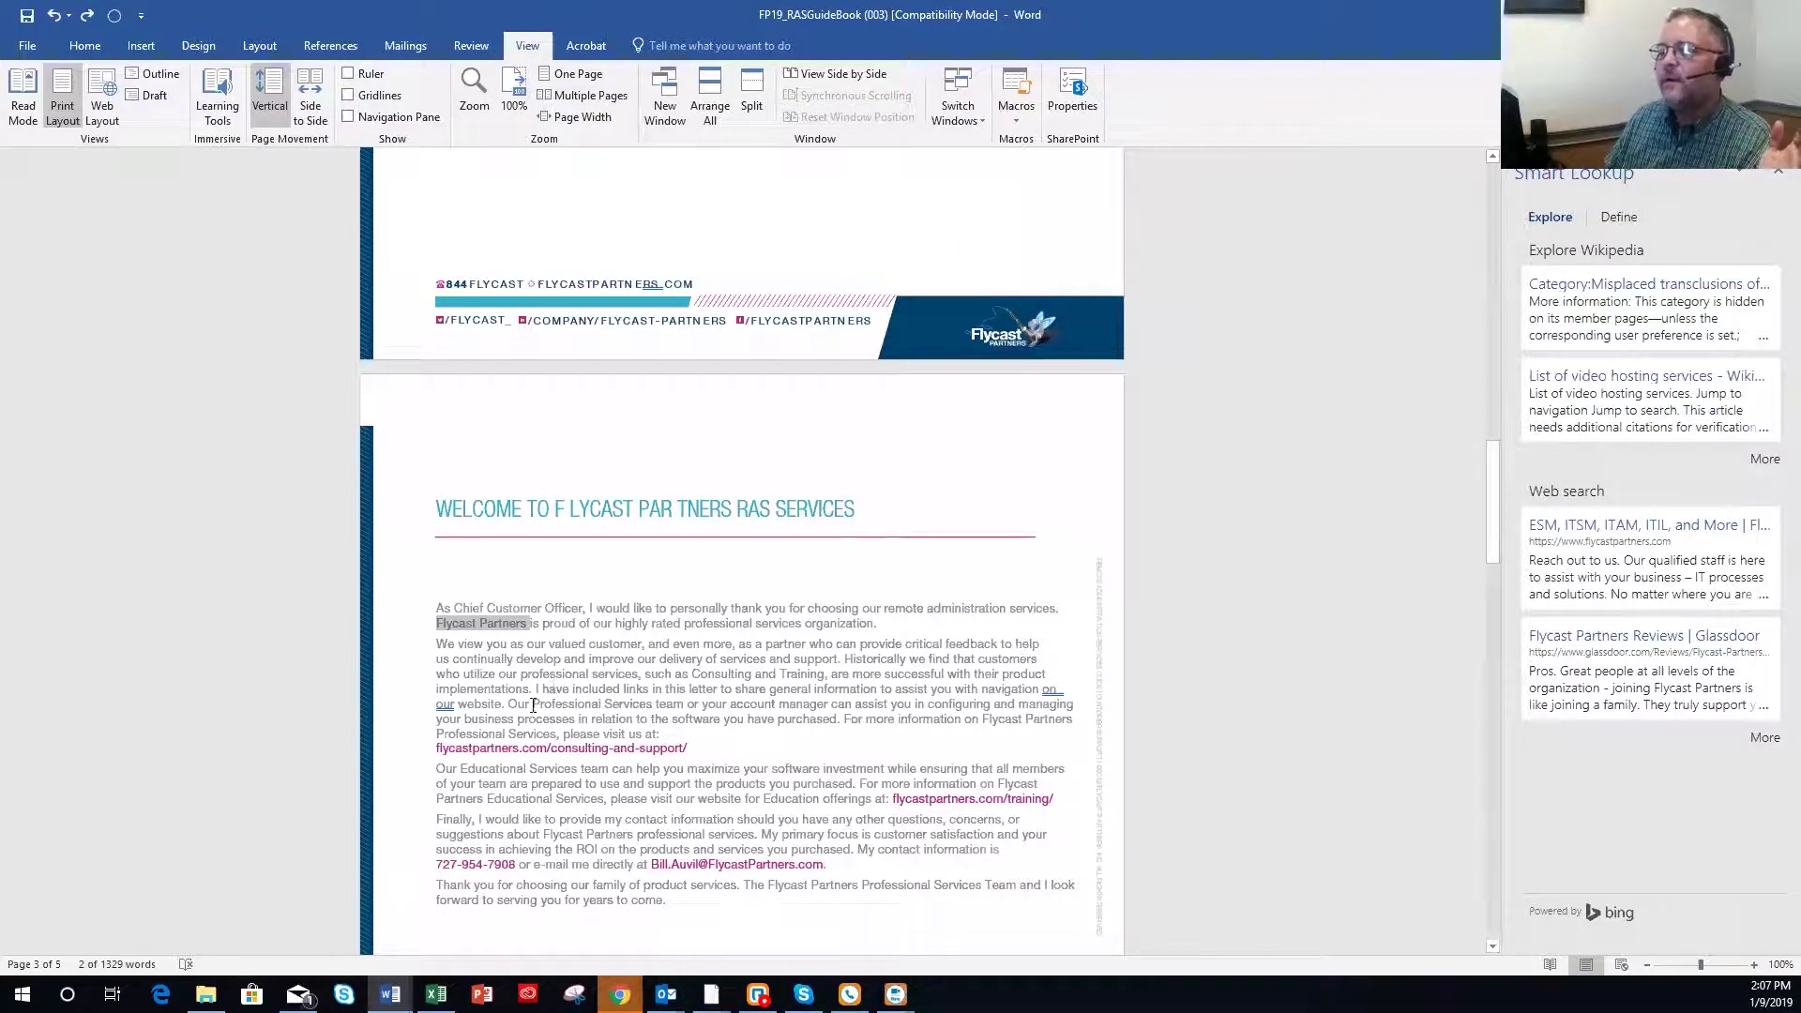
Run a Smart Lookup on the word "Professional" in the letter's second paragraph.
left_click_drag(533, 705, 598, 705)
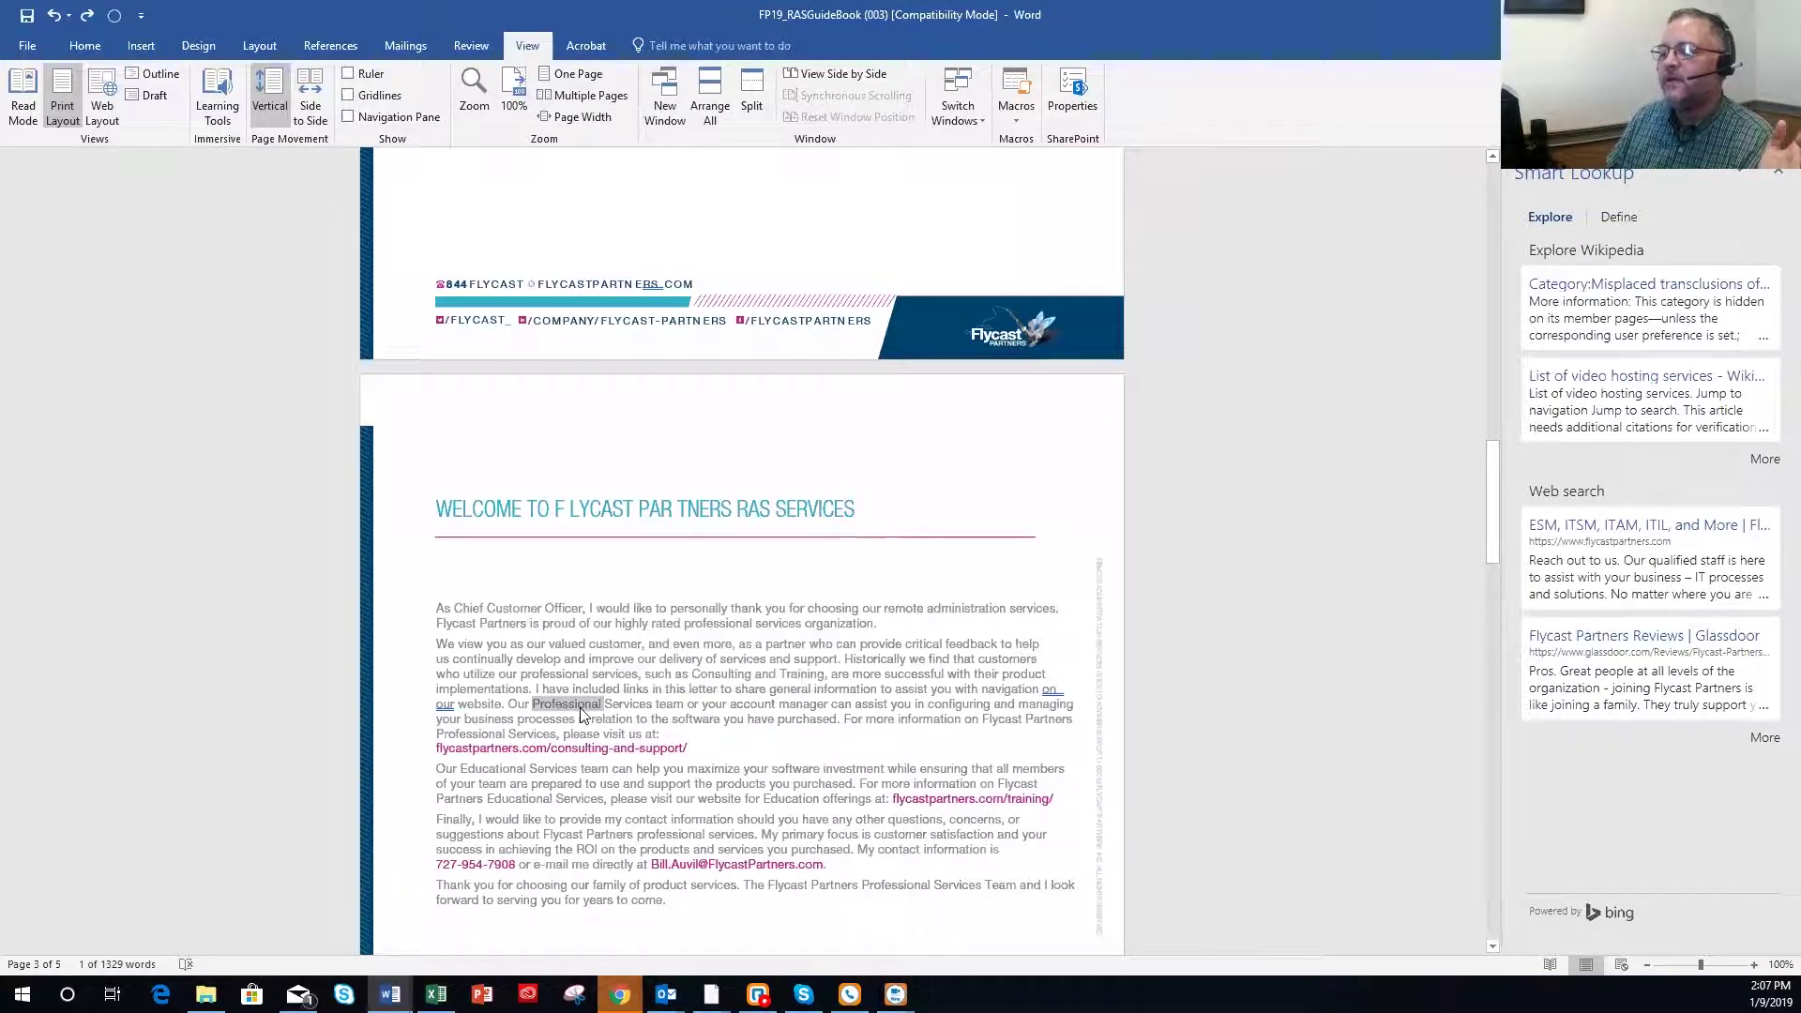
right_click(584, 708)
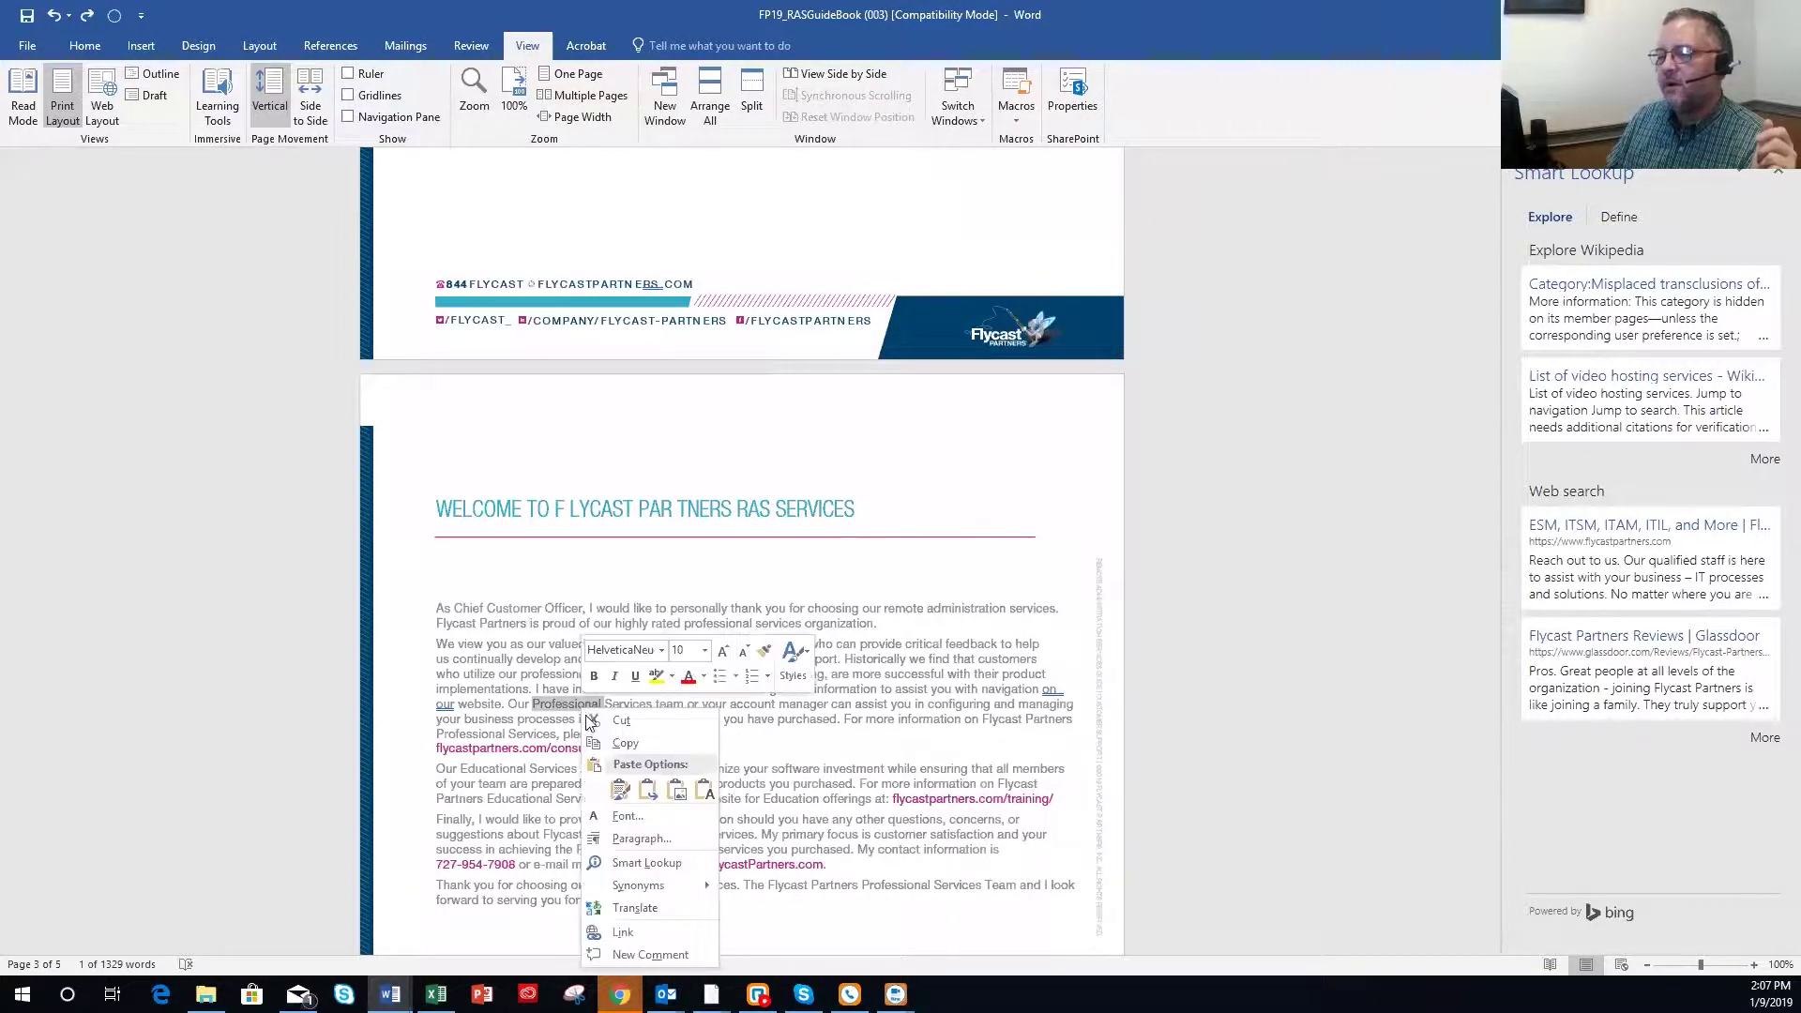
left_click(651, 863)
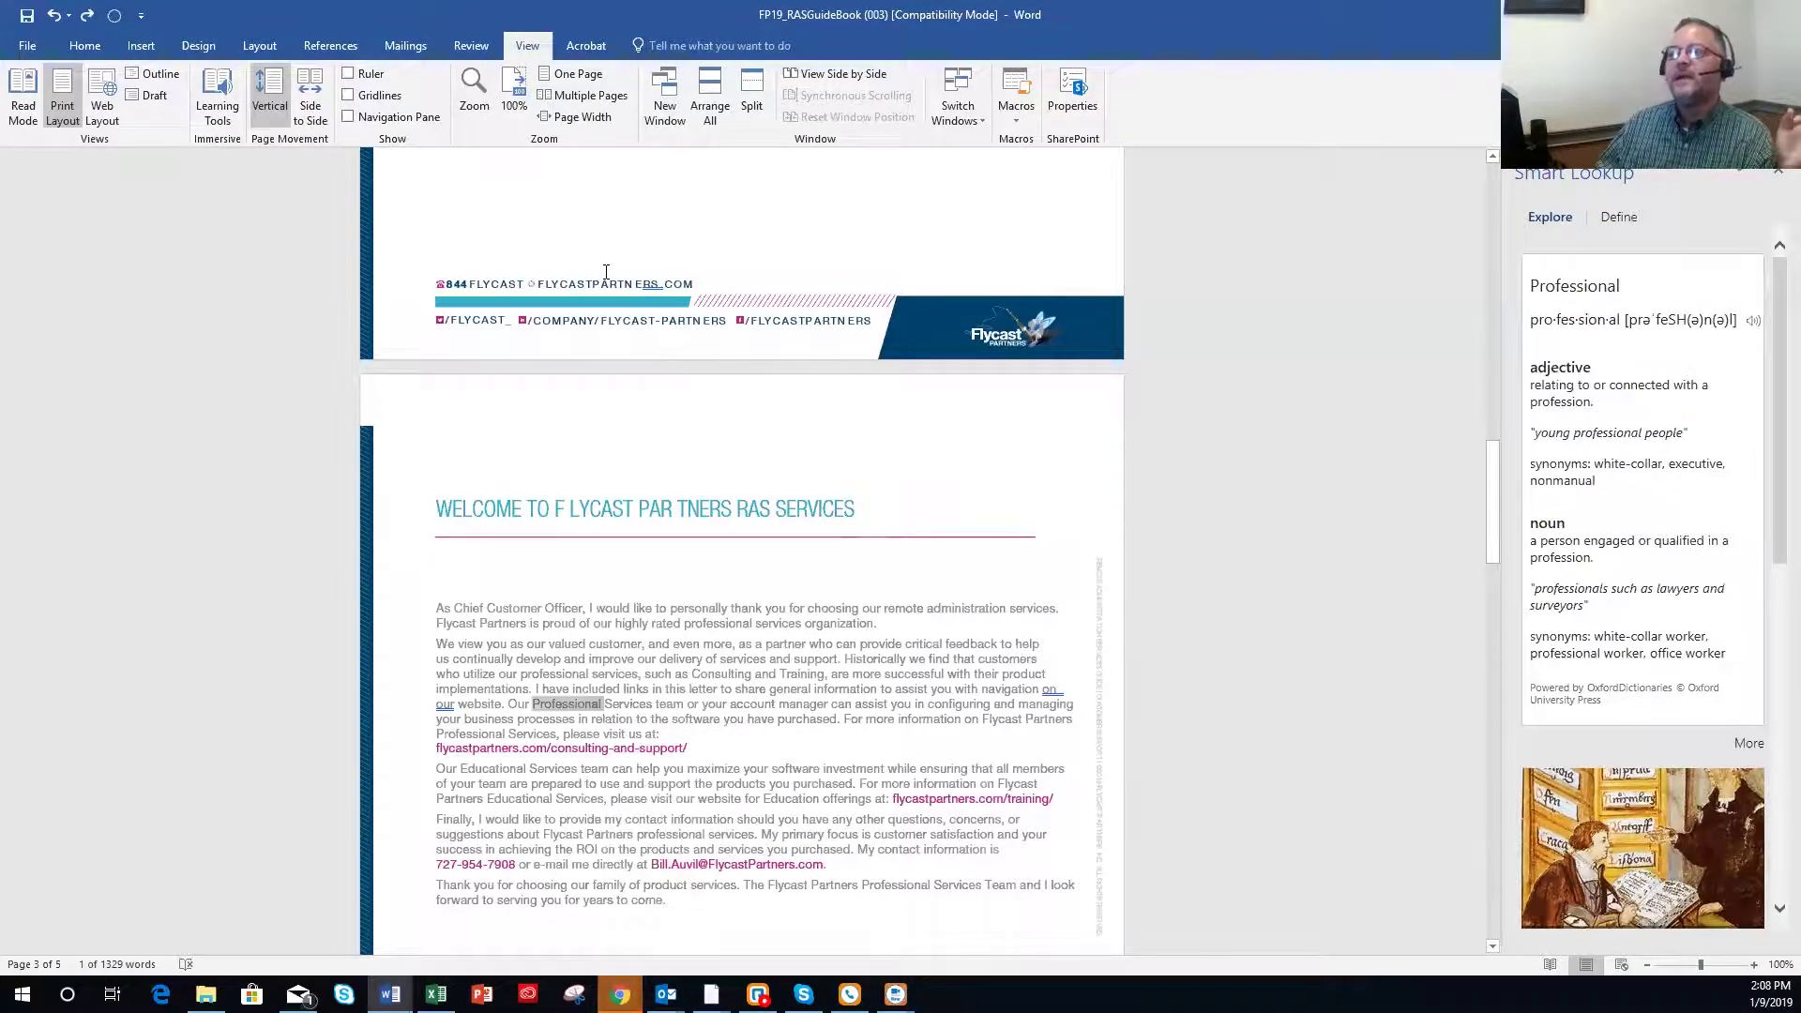
Clear all formatting from the letter's first two paragraphs, from "As Chief Customer Officer" through "please visit us at:".
left_click(85, 45)
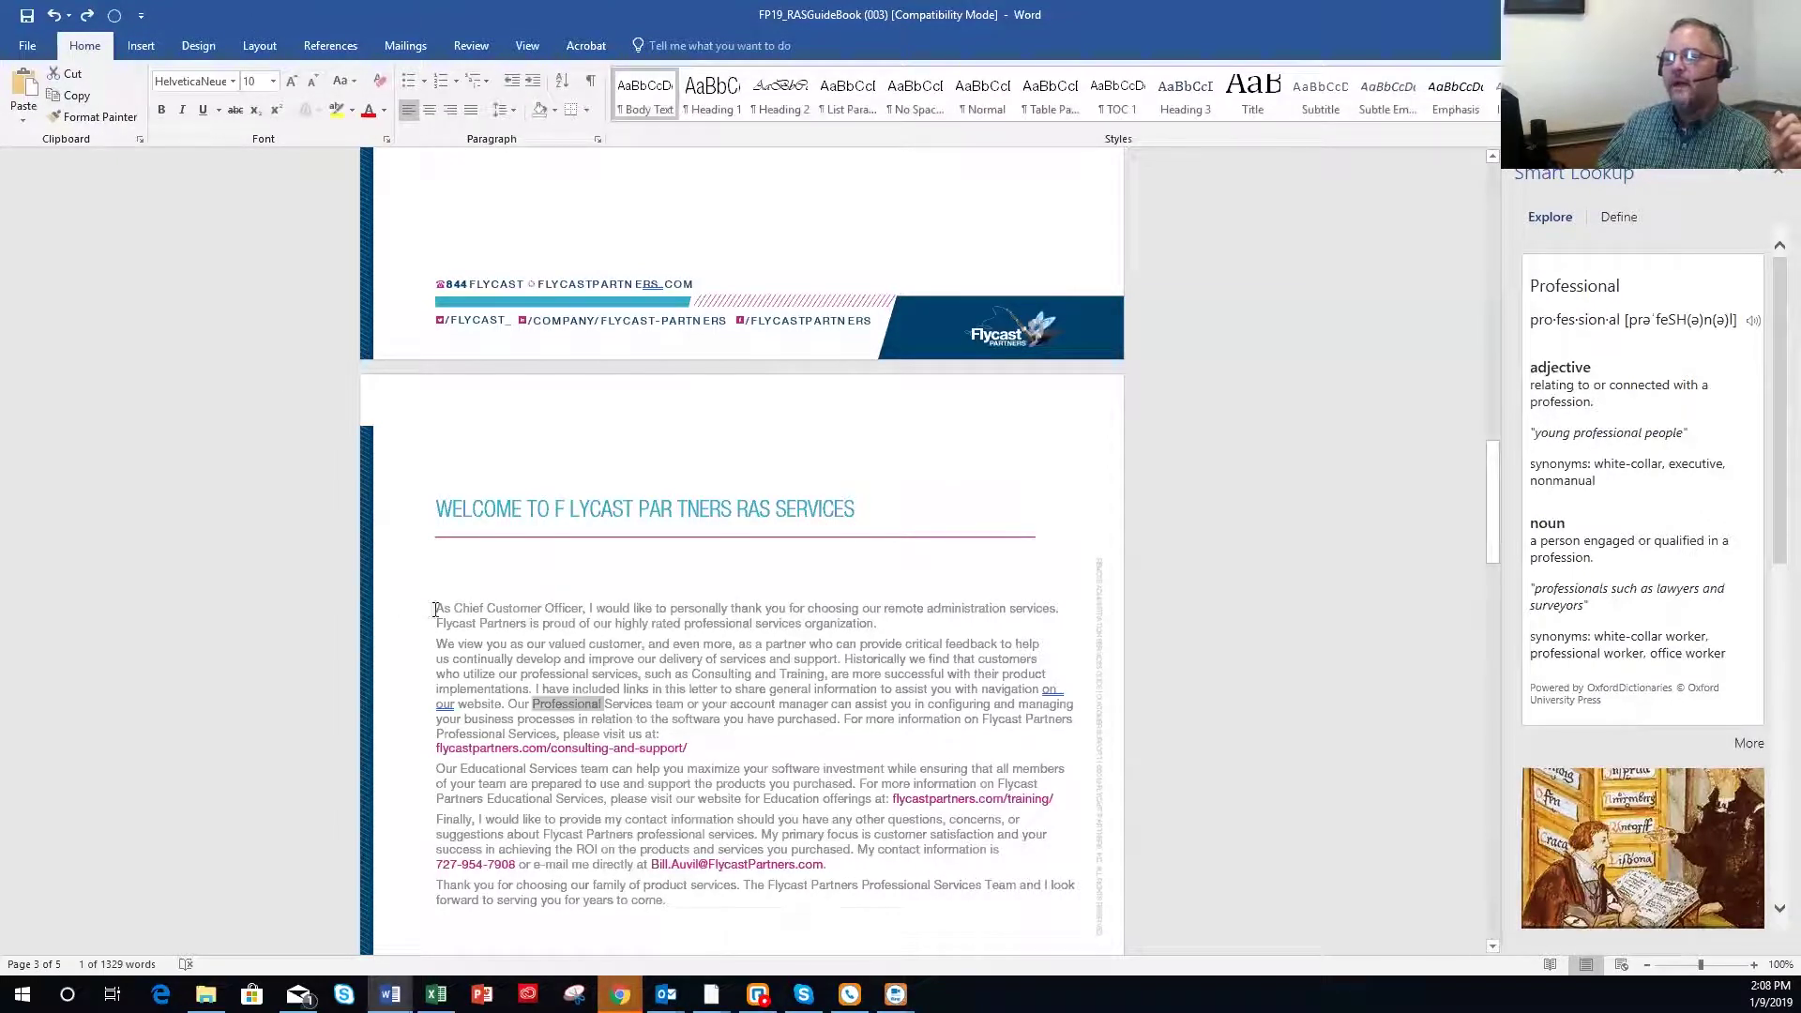
left_click_drag(436, 610, 706, 734)
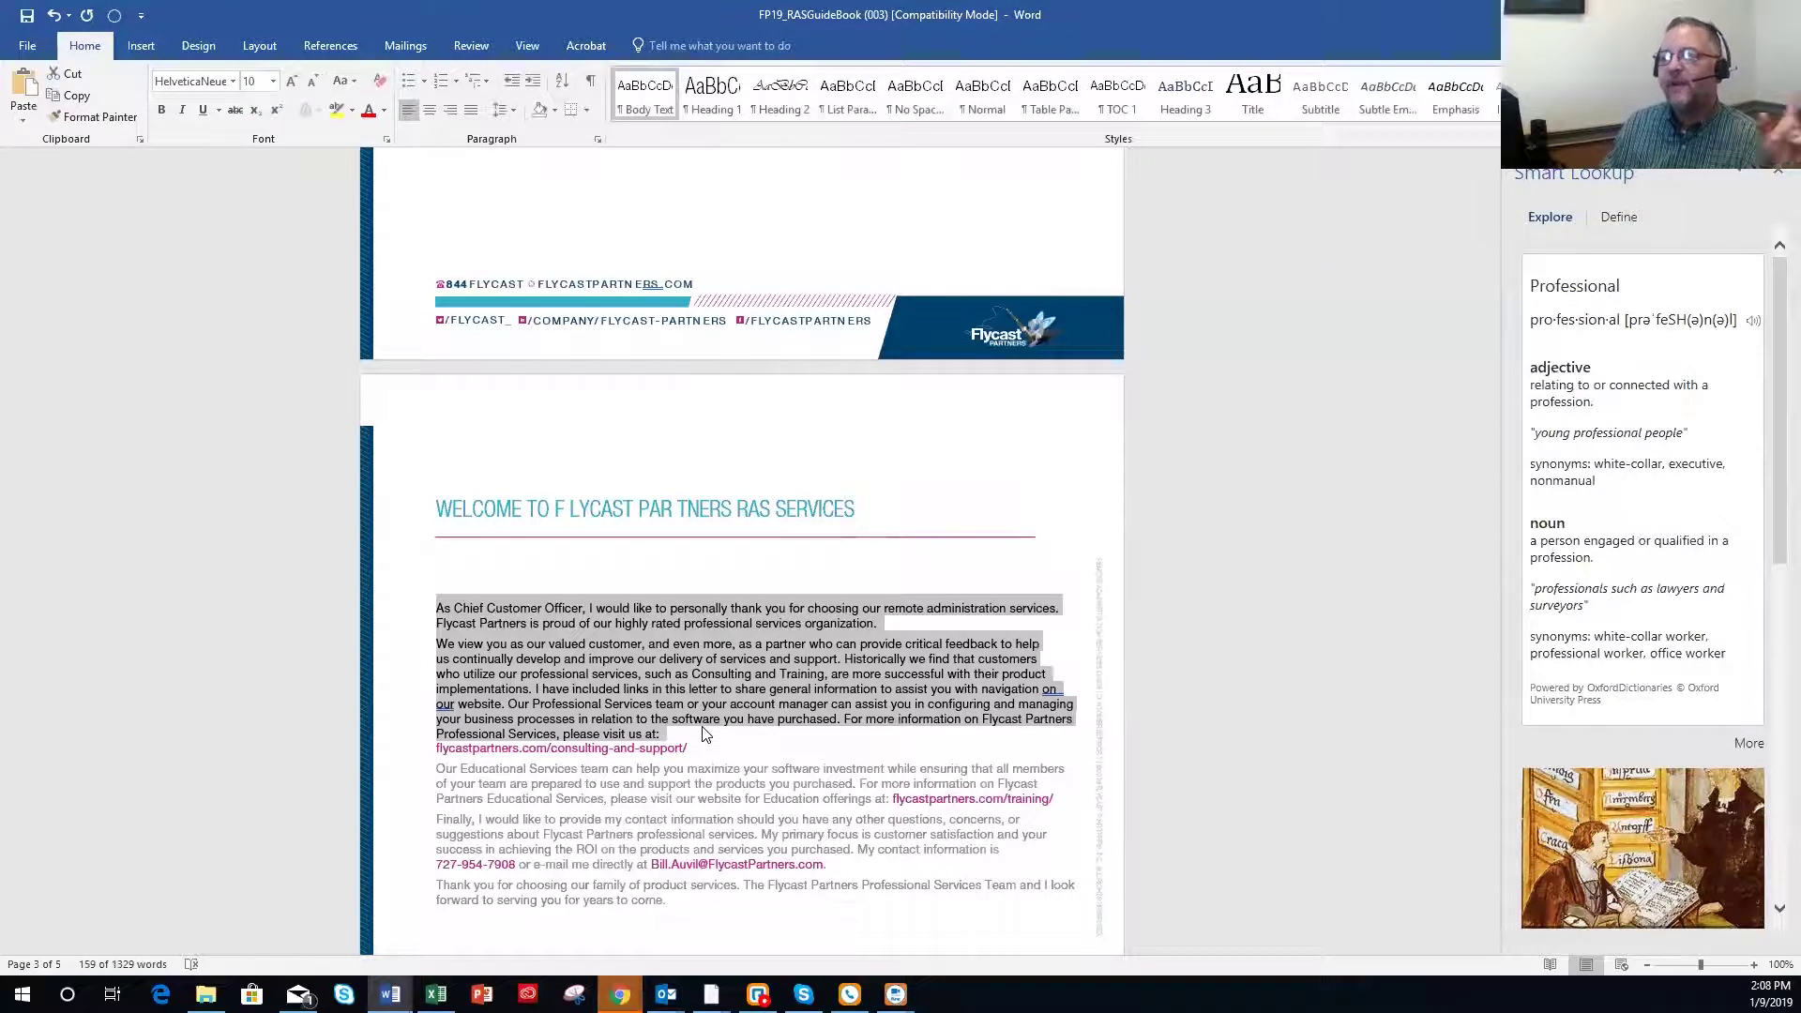
left_click(51, 19)
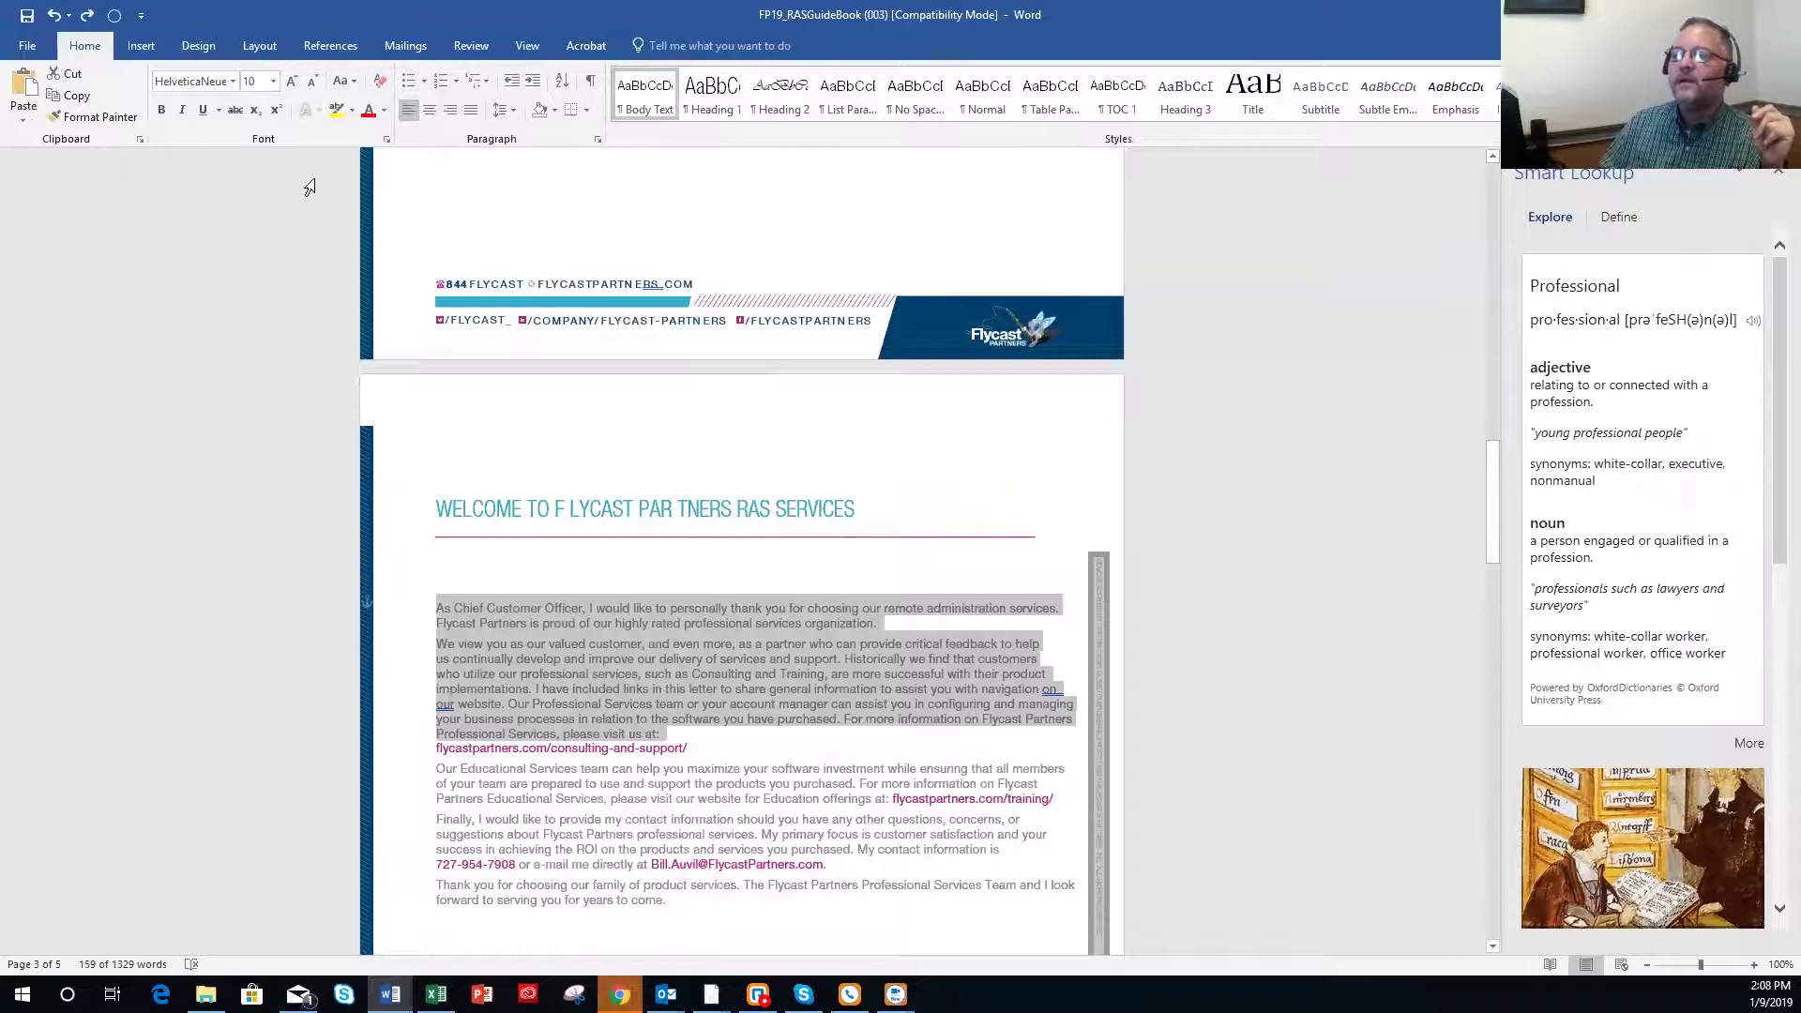
left_click(380, 84)
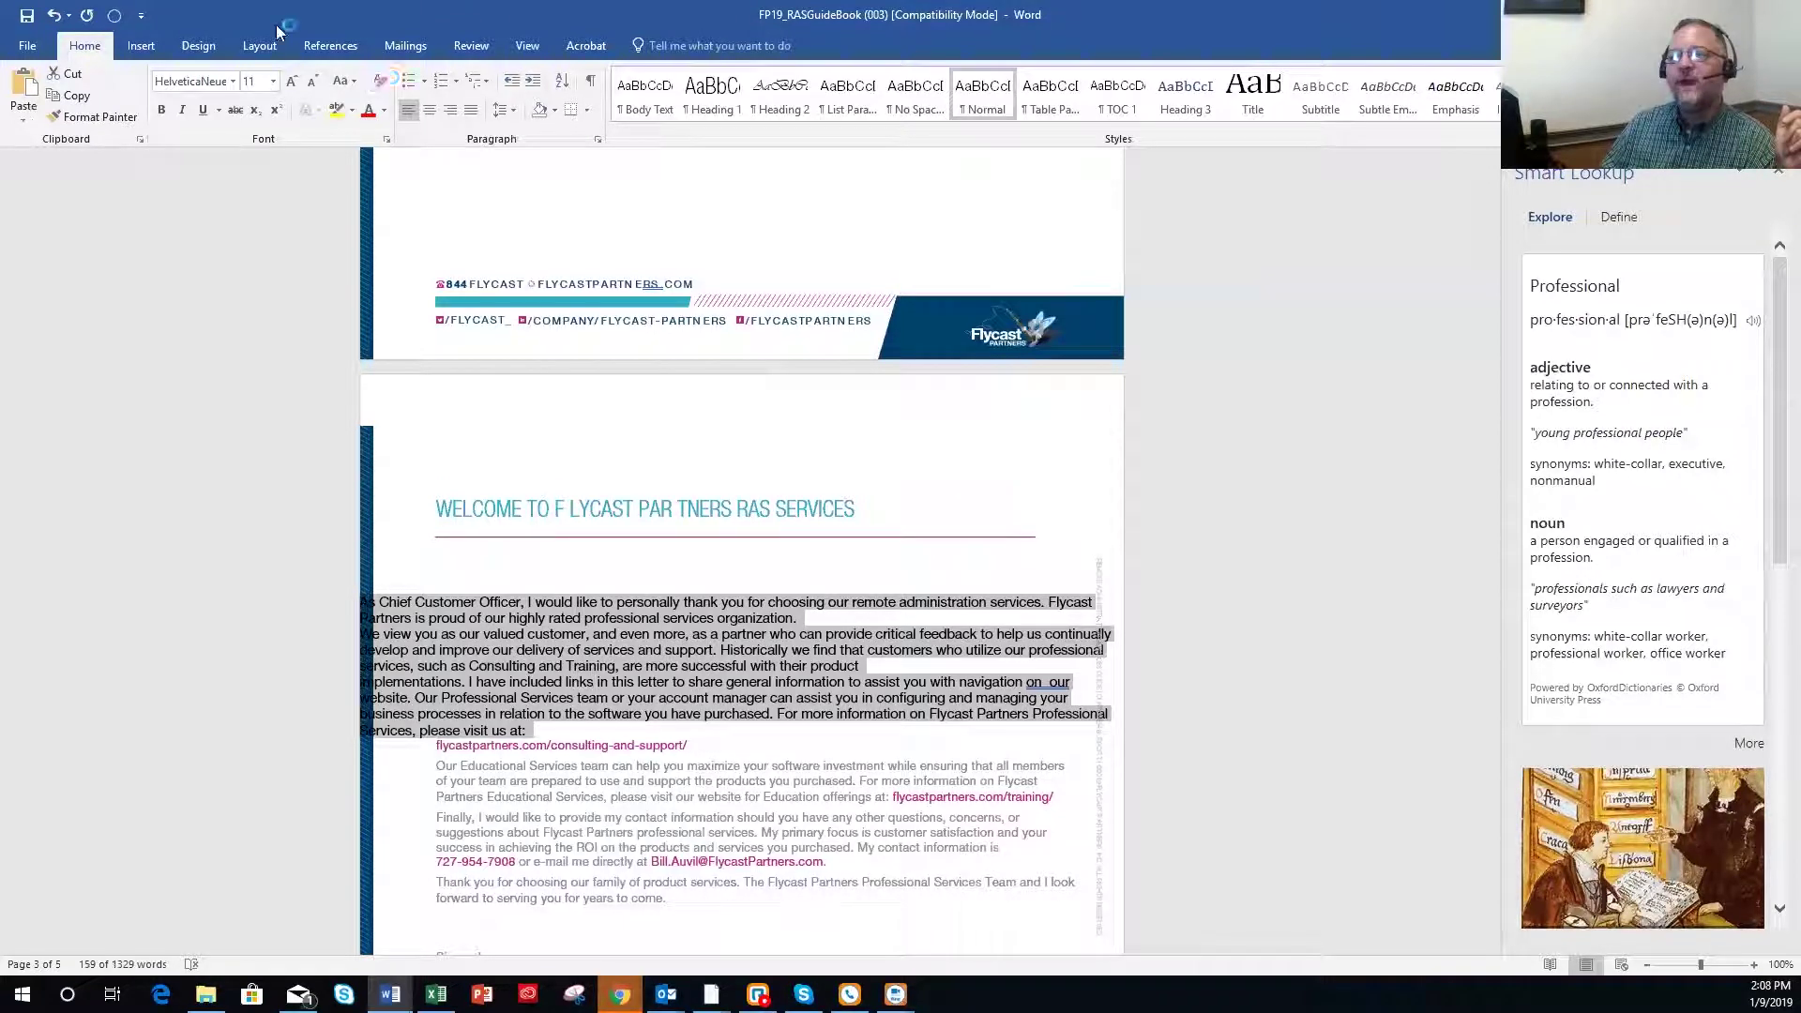
Undo the clearing of formatting on the letter's first two paragraphs.
left_click(53, 15)
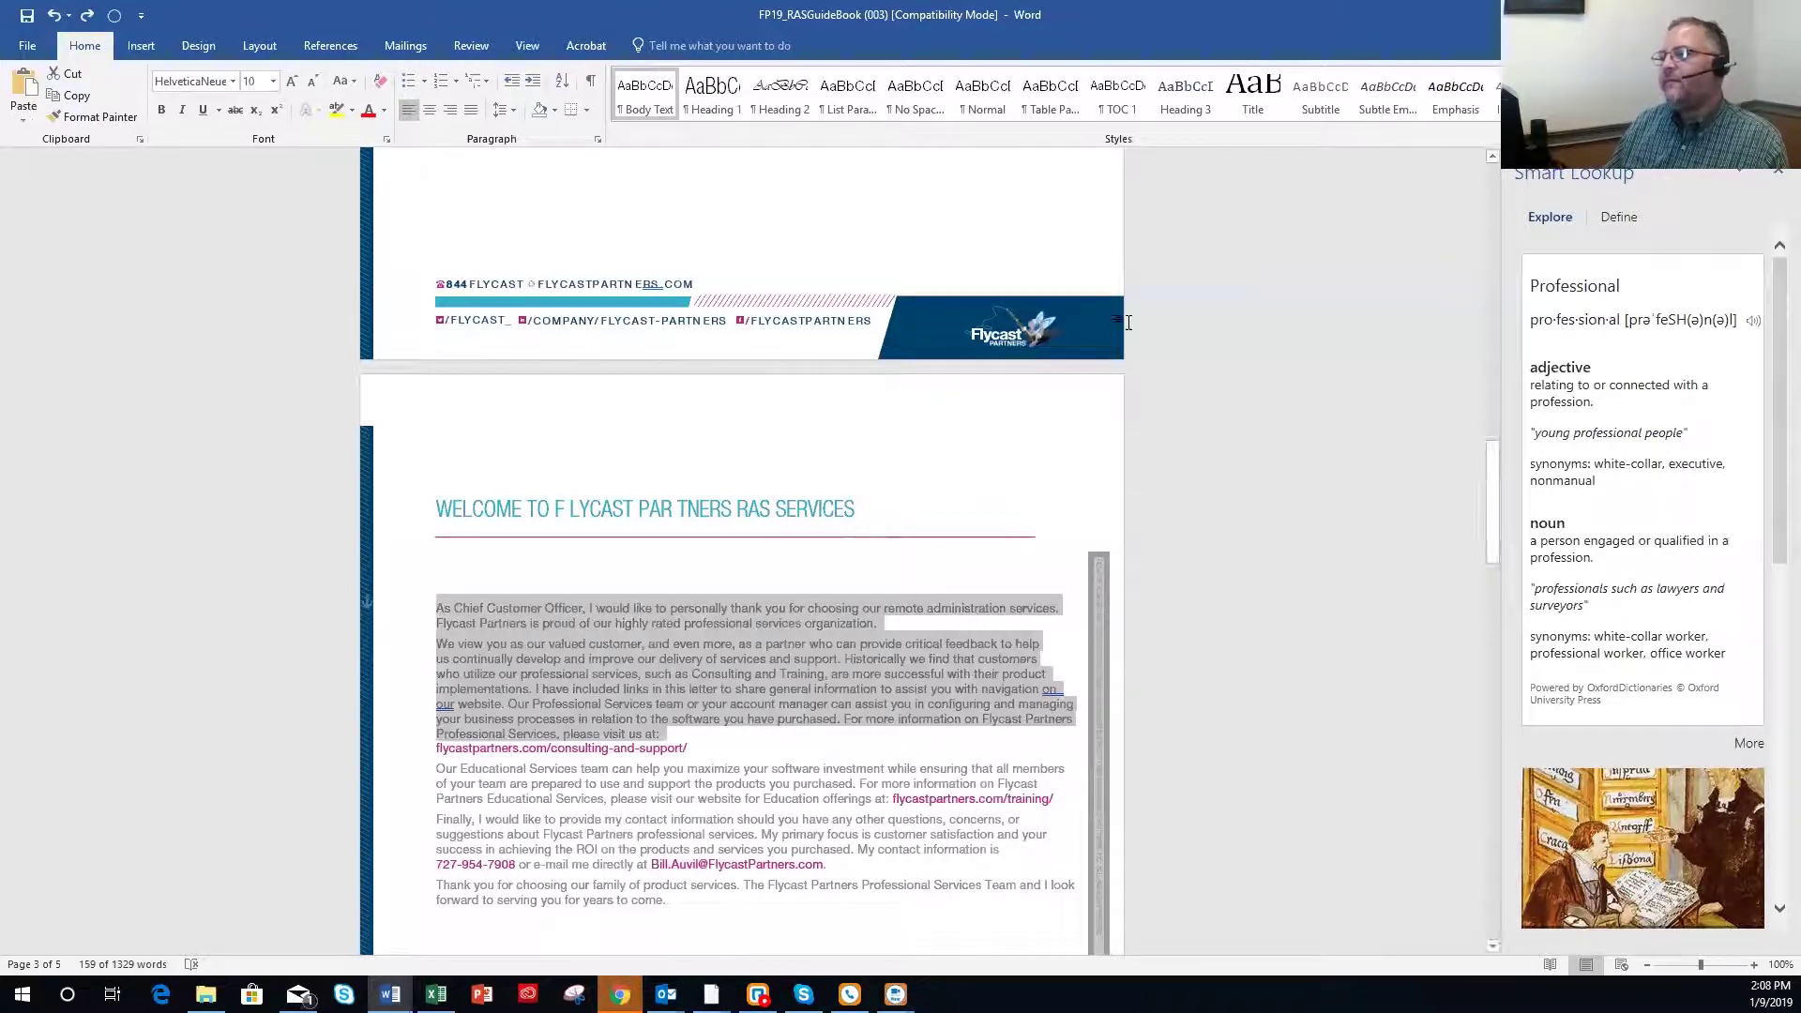
Turn the selected first two paragraphs red with the Tell Me request "change font to red".
left_click(793, 49)
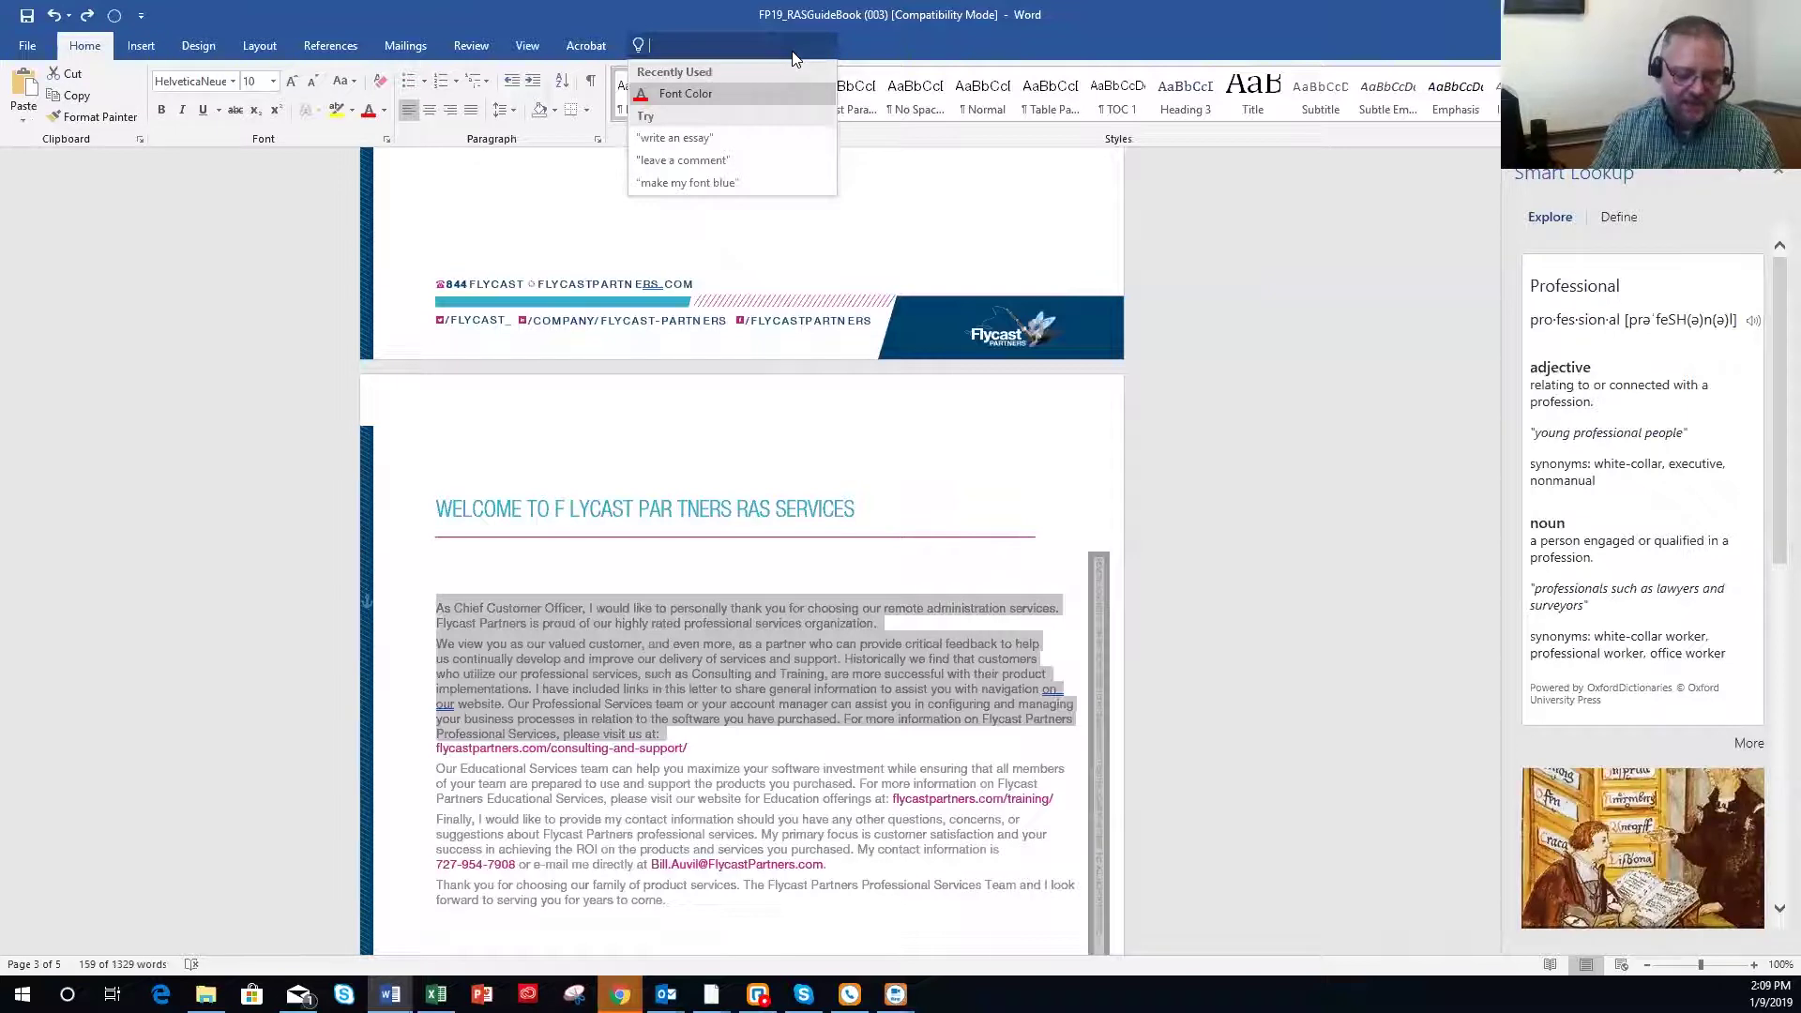
type("chnage")
key("BackSpace")
key("BackSpace")
key("BackSpace")
key("BackSpace")
type("an")
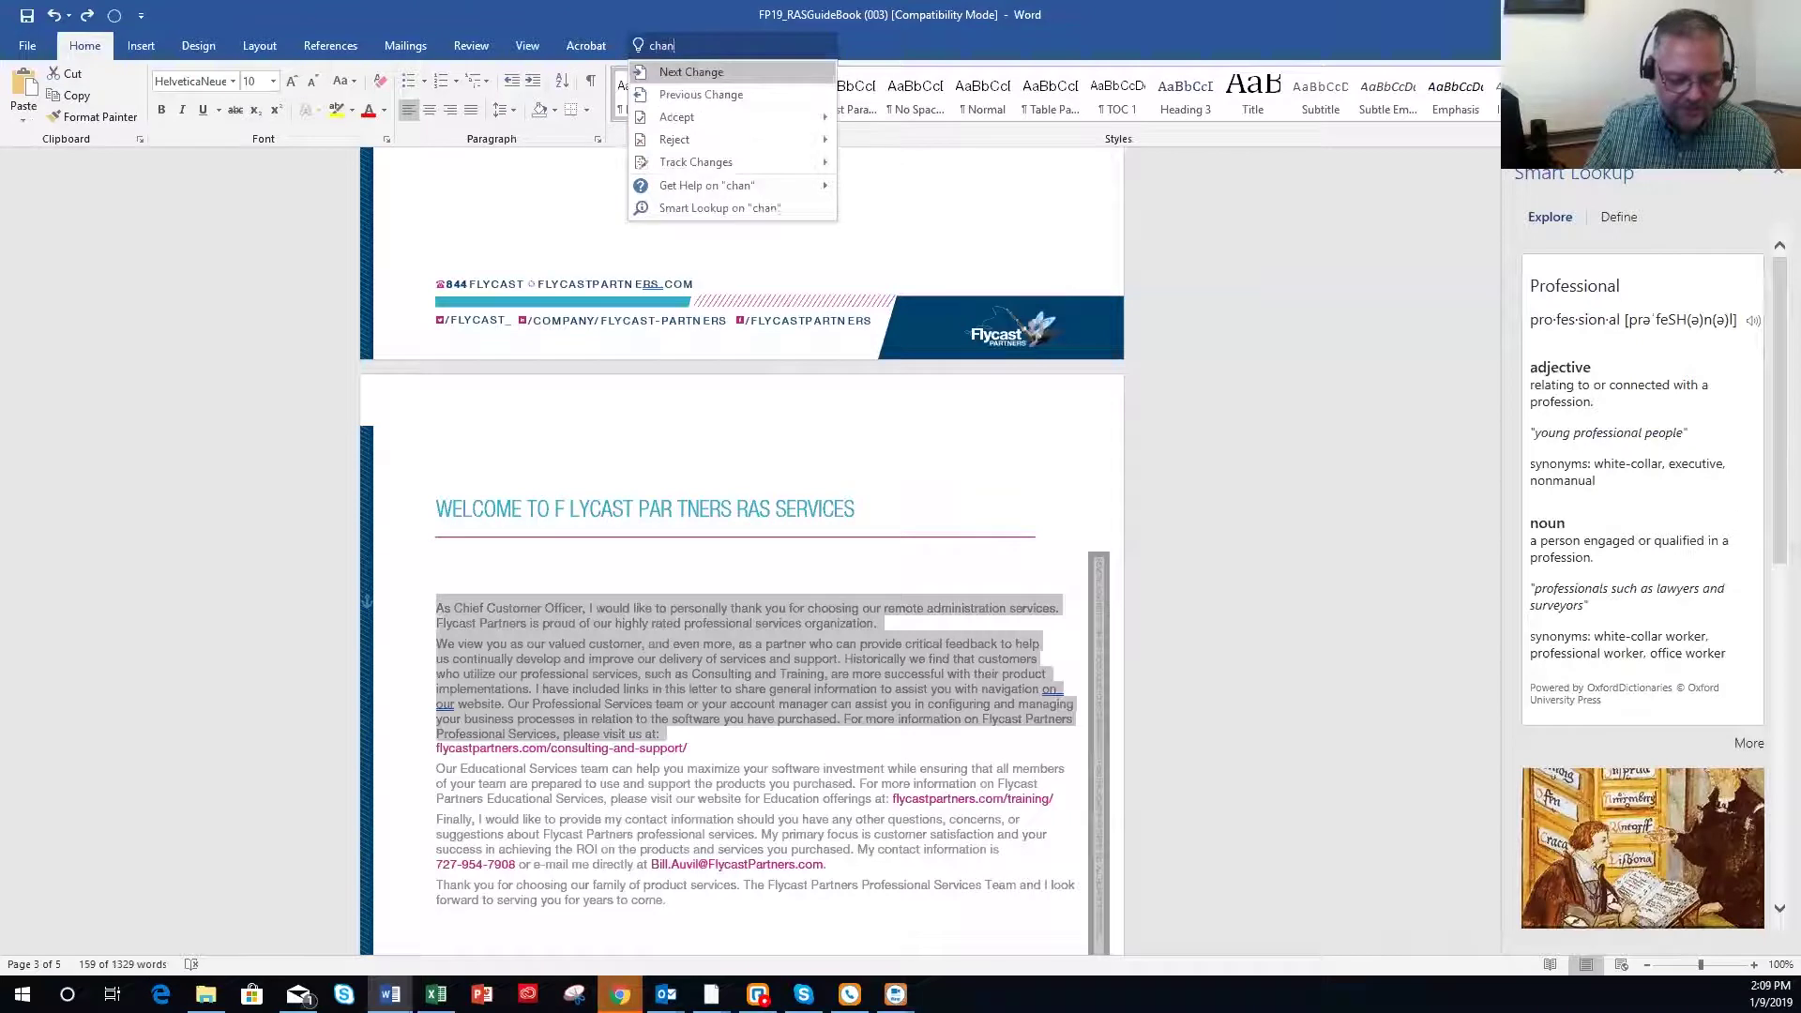
type("ge font to red")
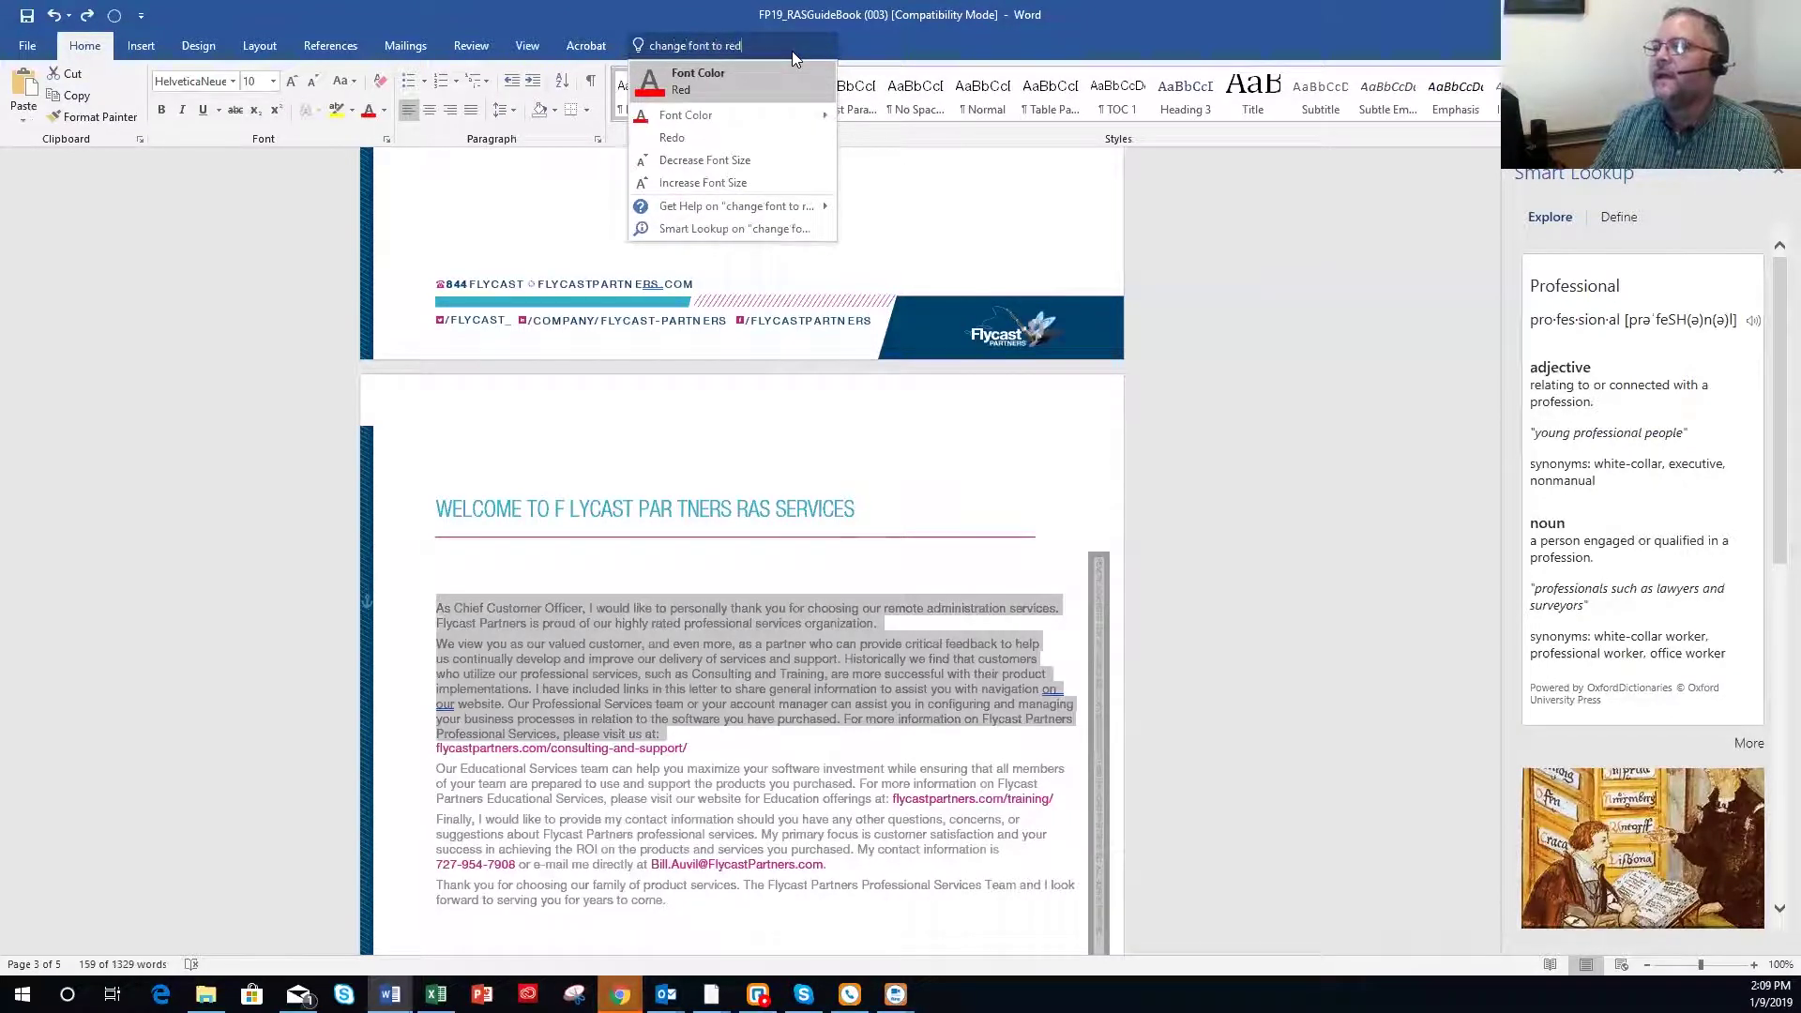
key("Return")
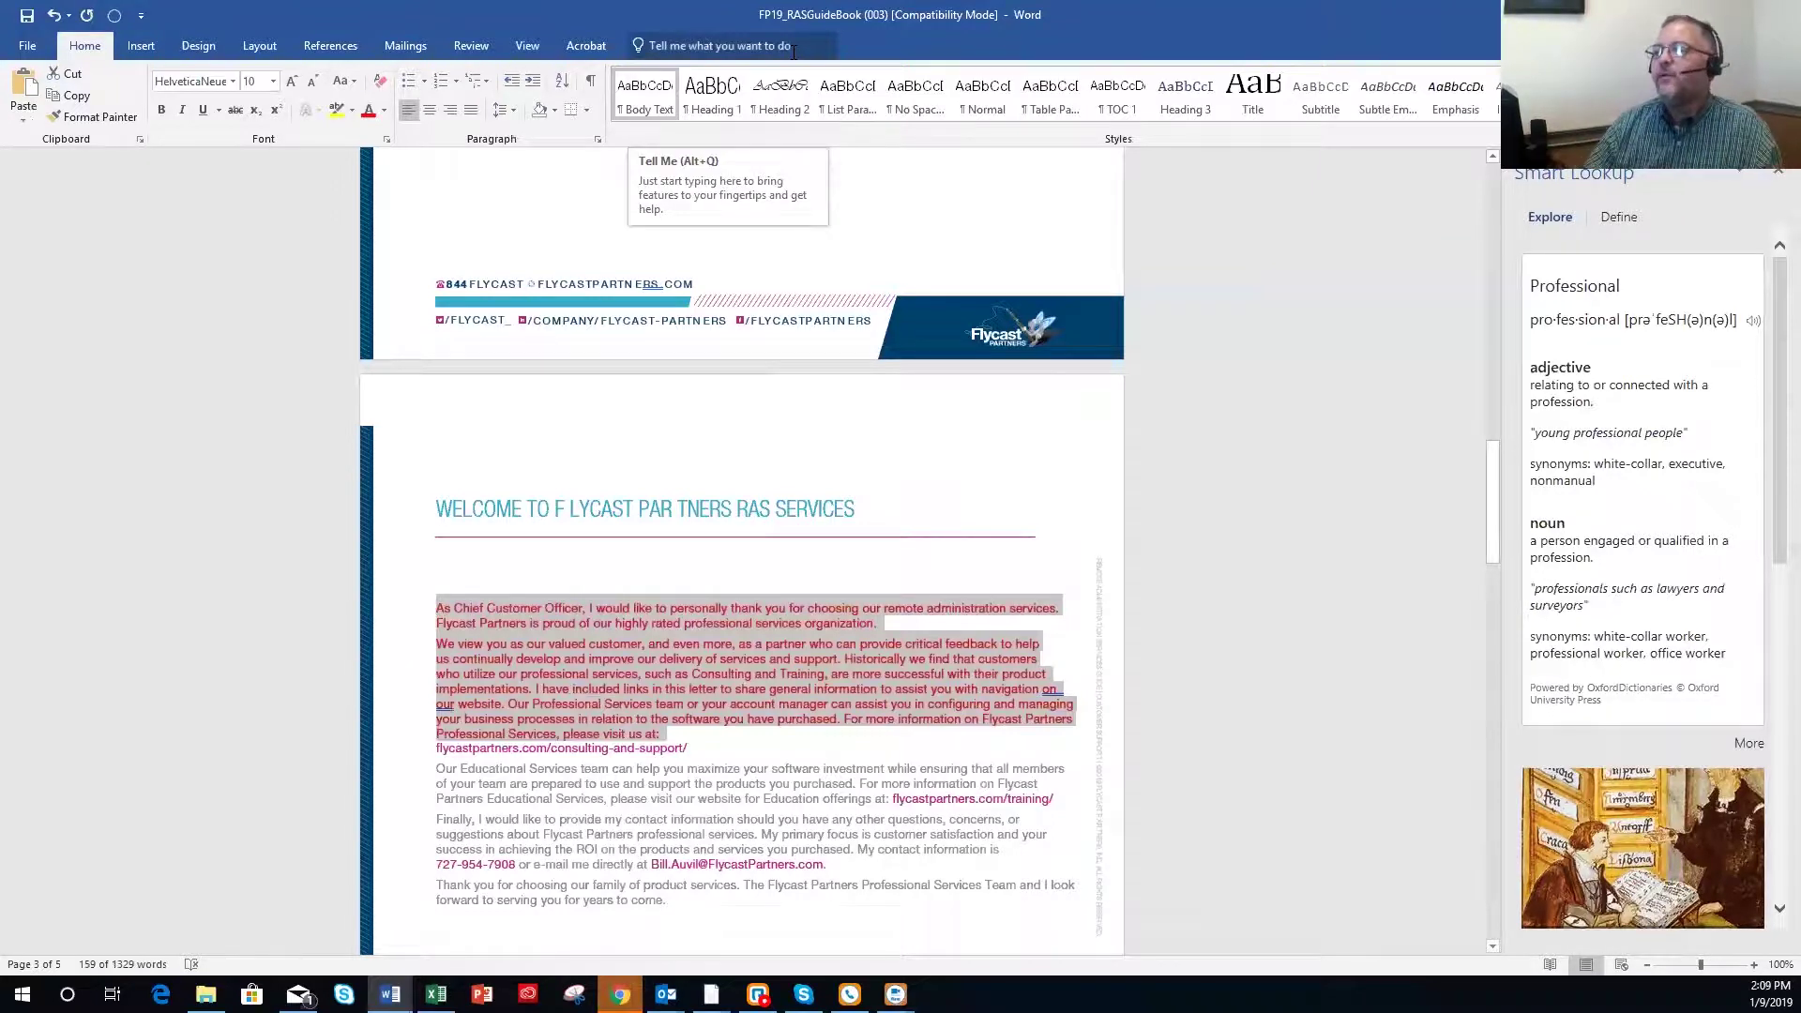
Bold the selected paragraphs with the Tell Me request "change font to bold", and undo both the bold and the red font changes.
left_click(793, 49)
type("change")
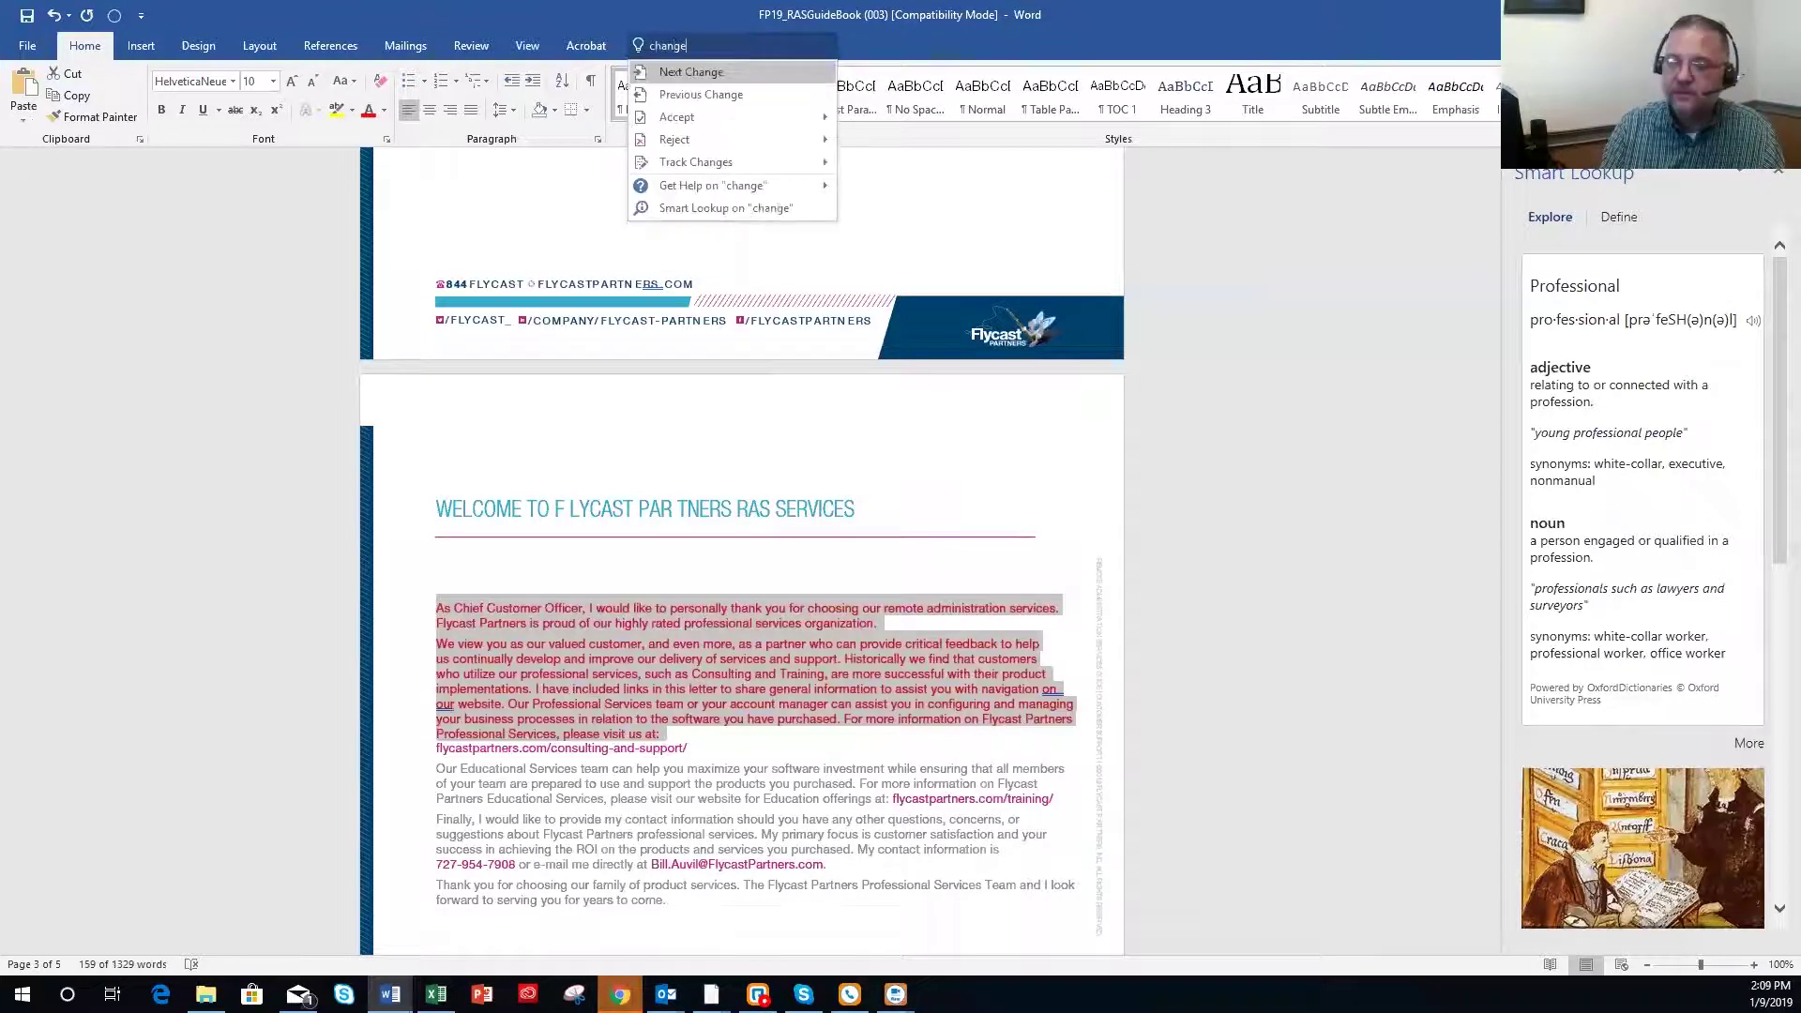
type(" f")
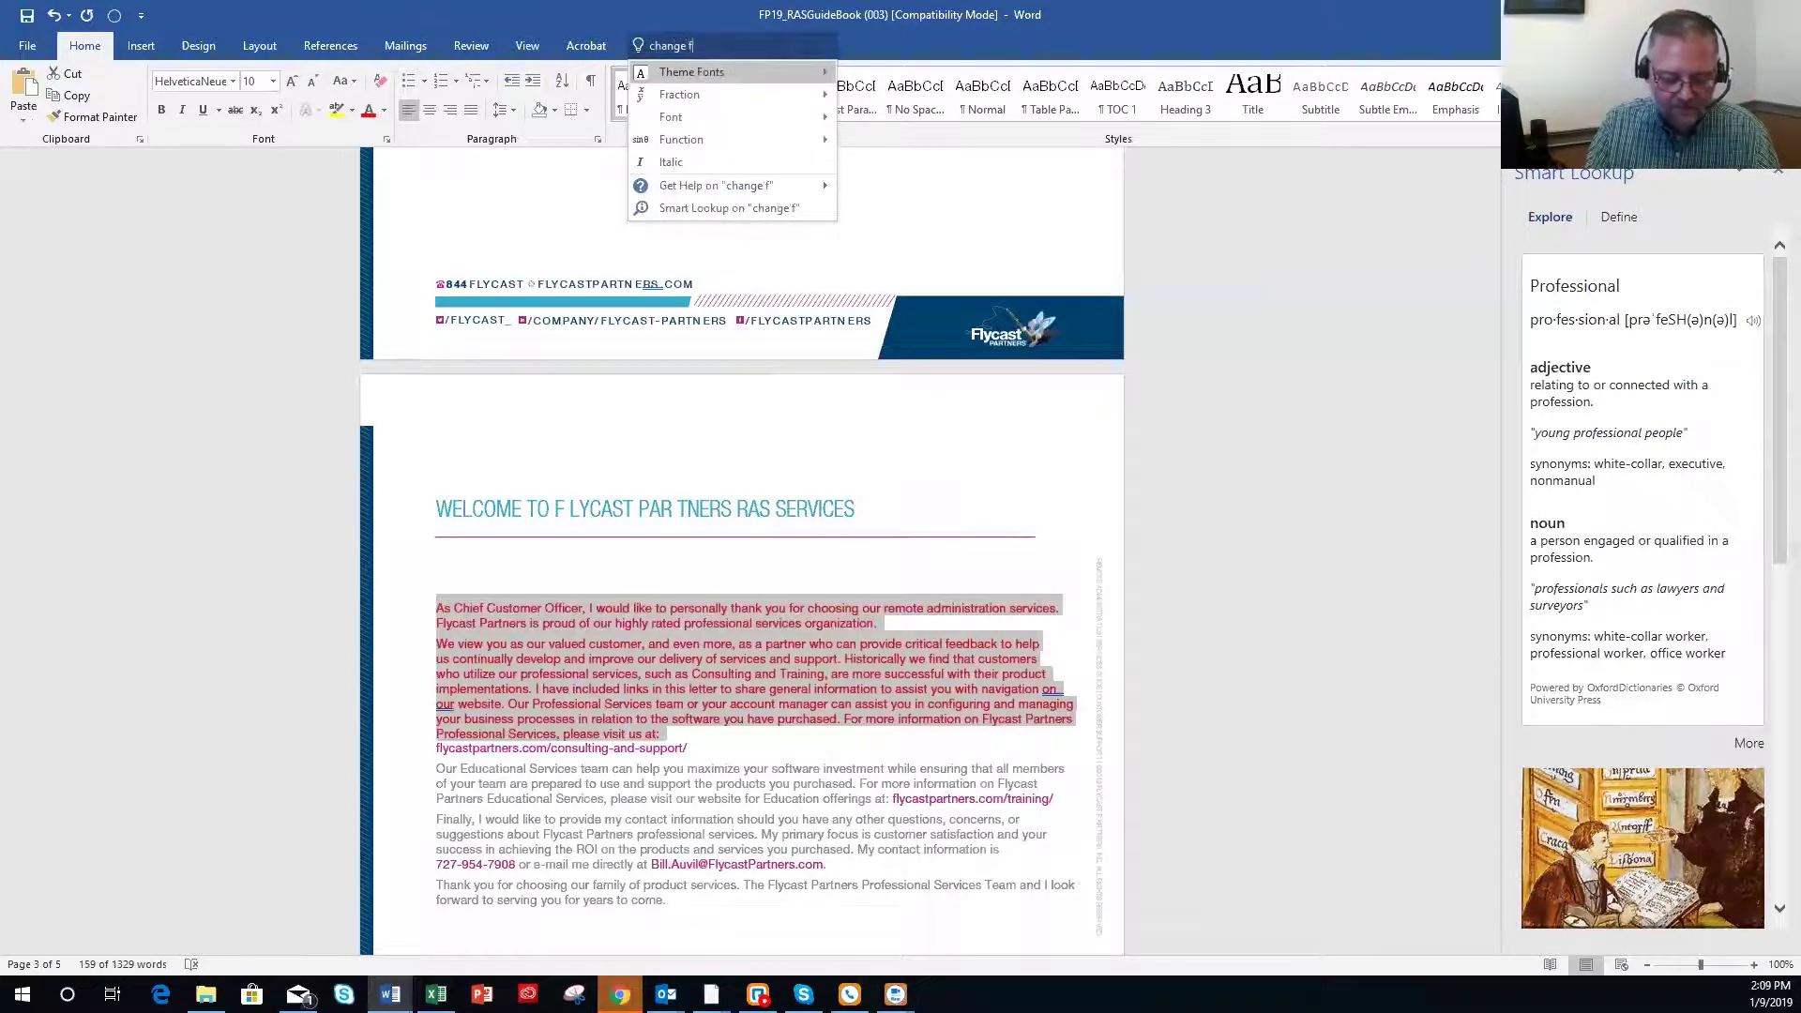
type("ont to bold")
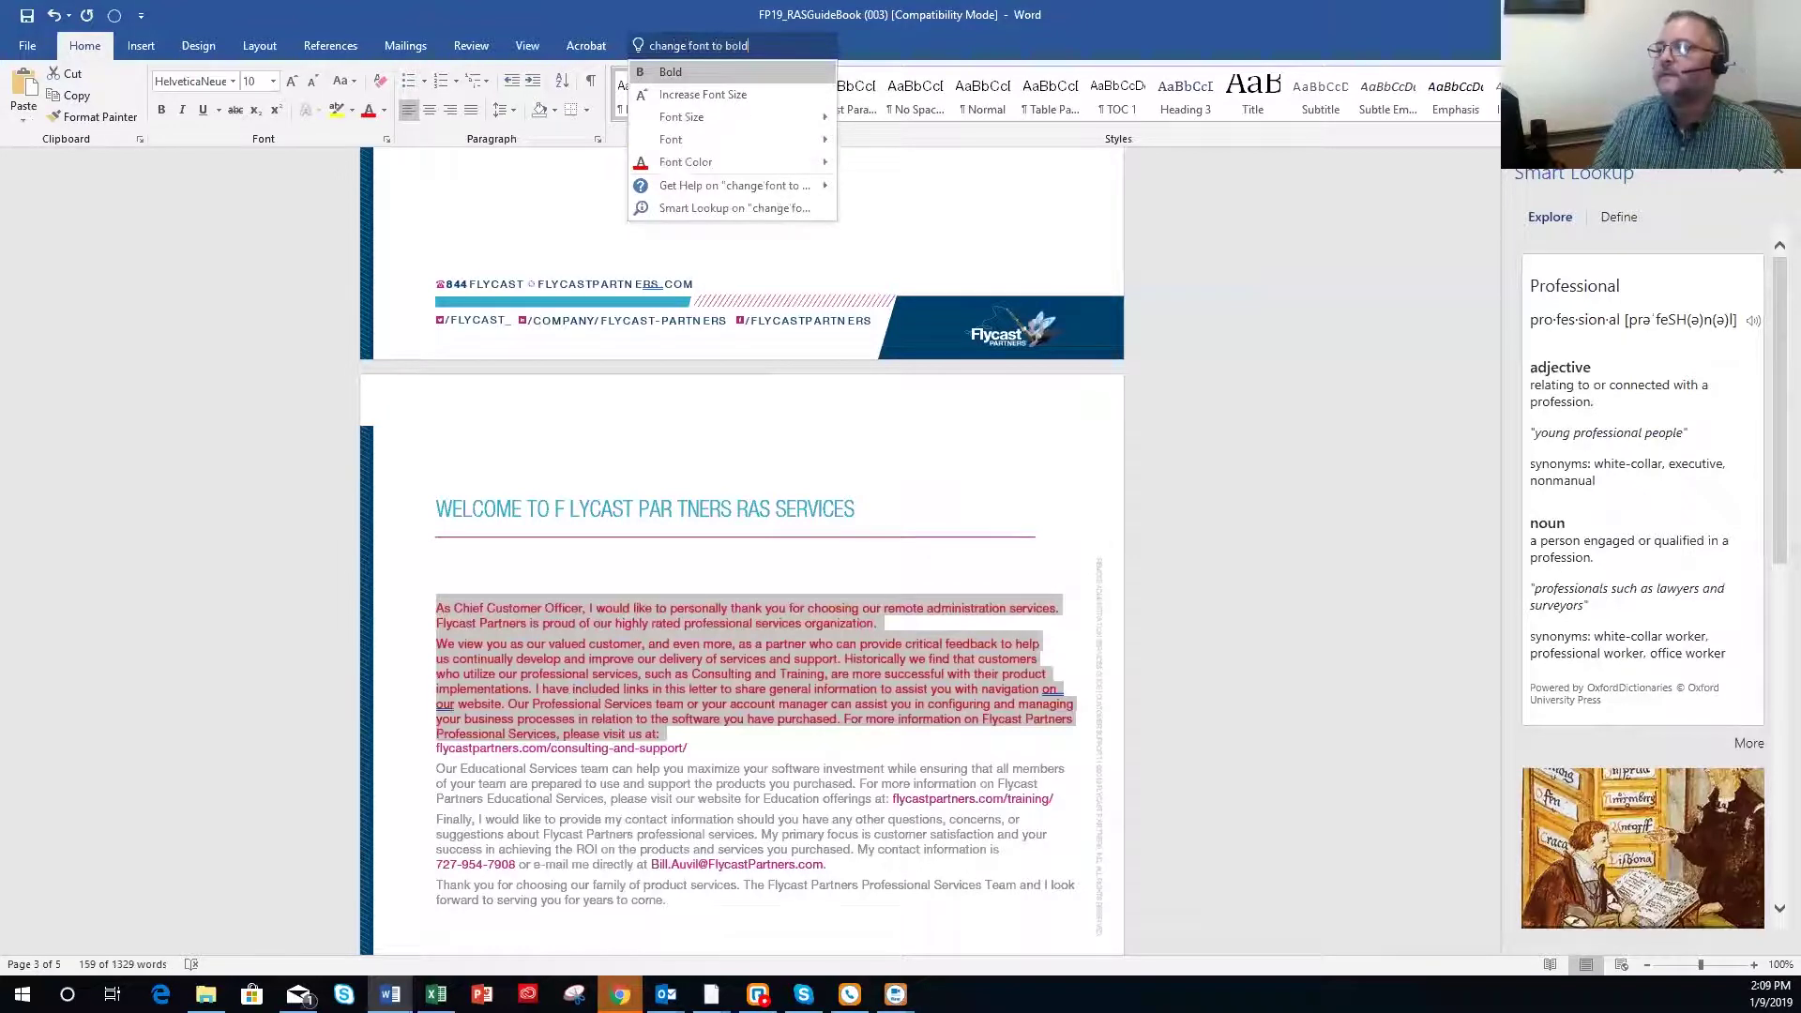
key("Return")
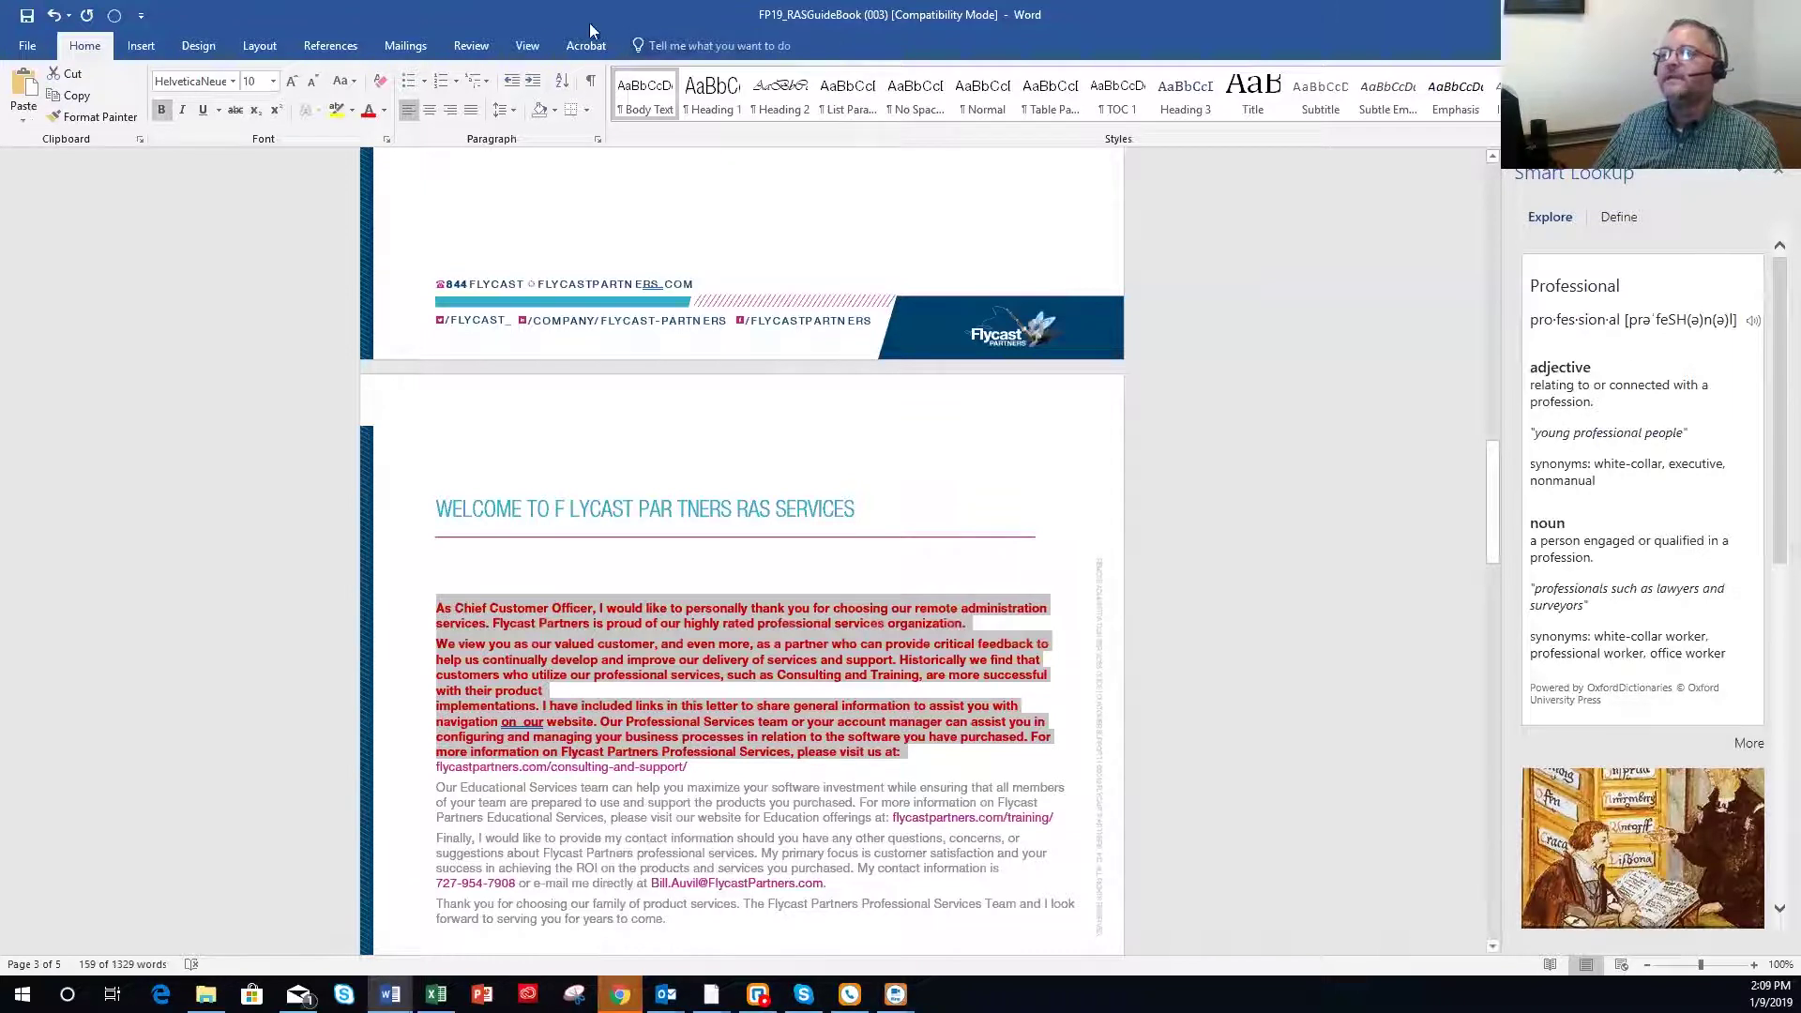
left_click(53, 17)
left_click(54, 17)
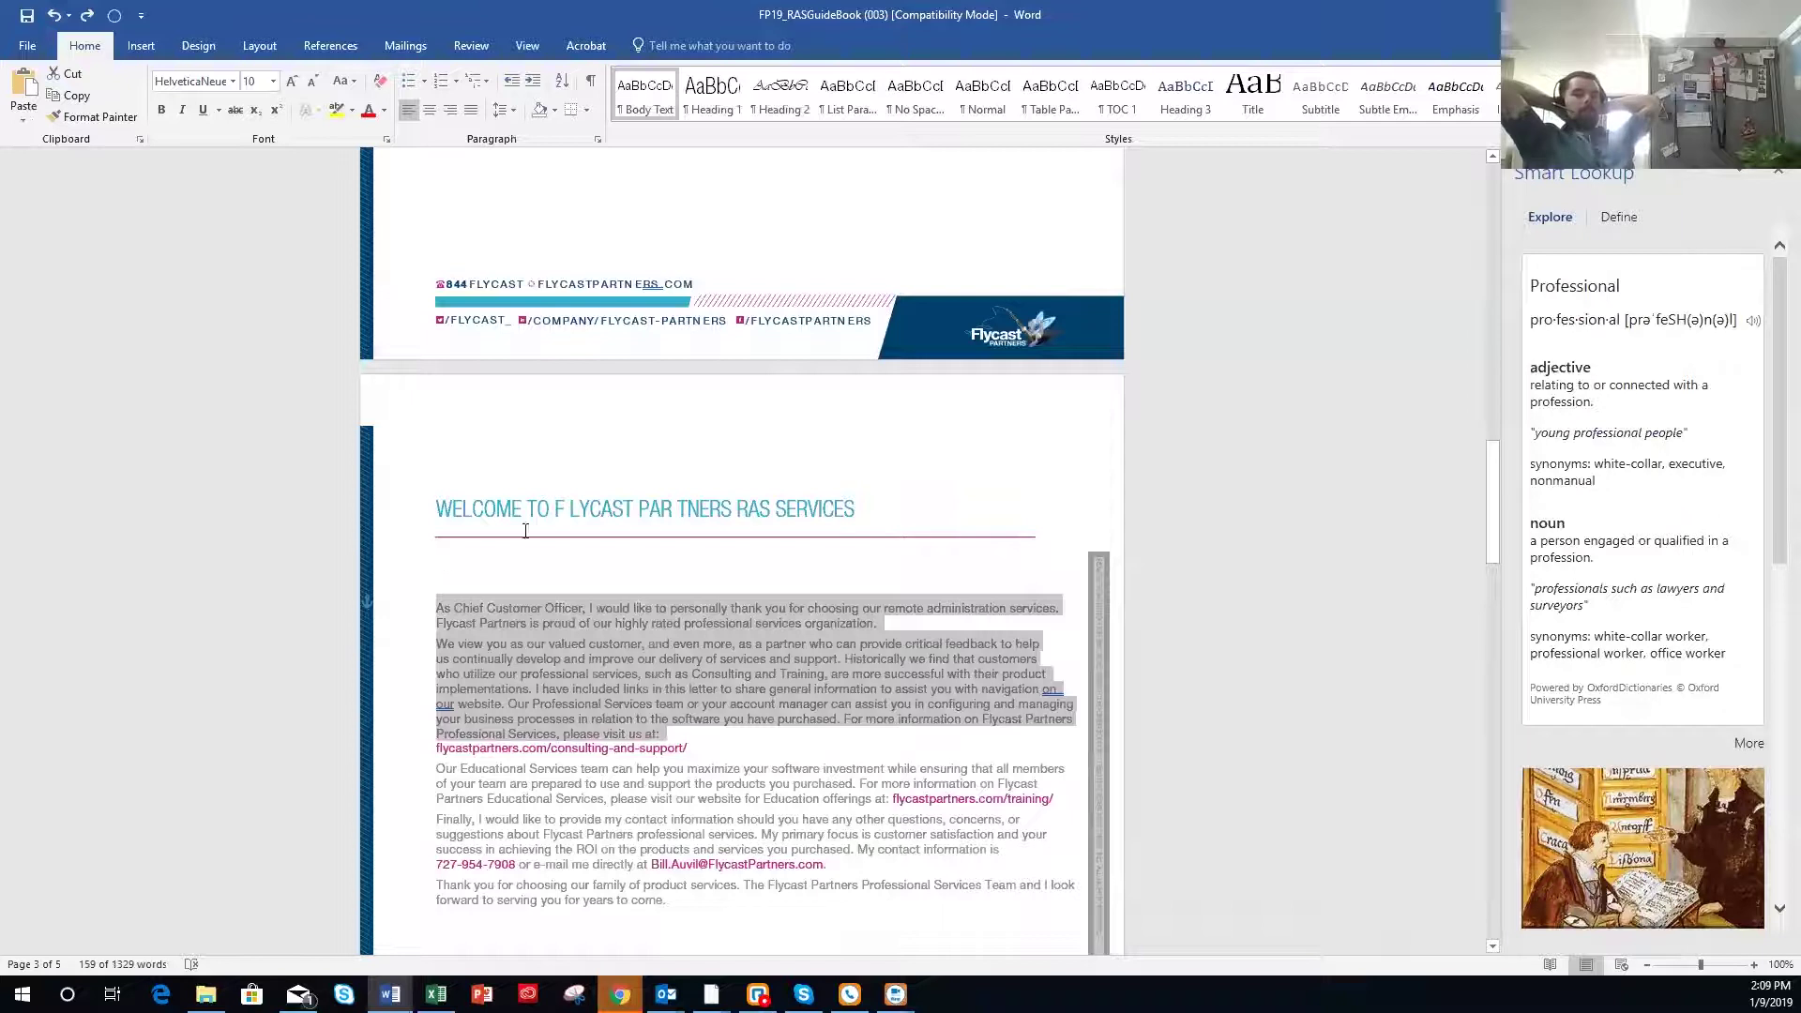
Deselect the paragraphs and run the Tell Me request "change font red" with only the cursor placed before "As Chief Customer Officer".
left_click(437, 610)
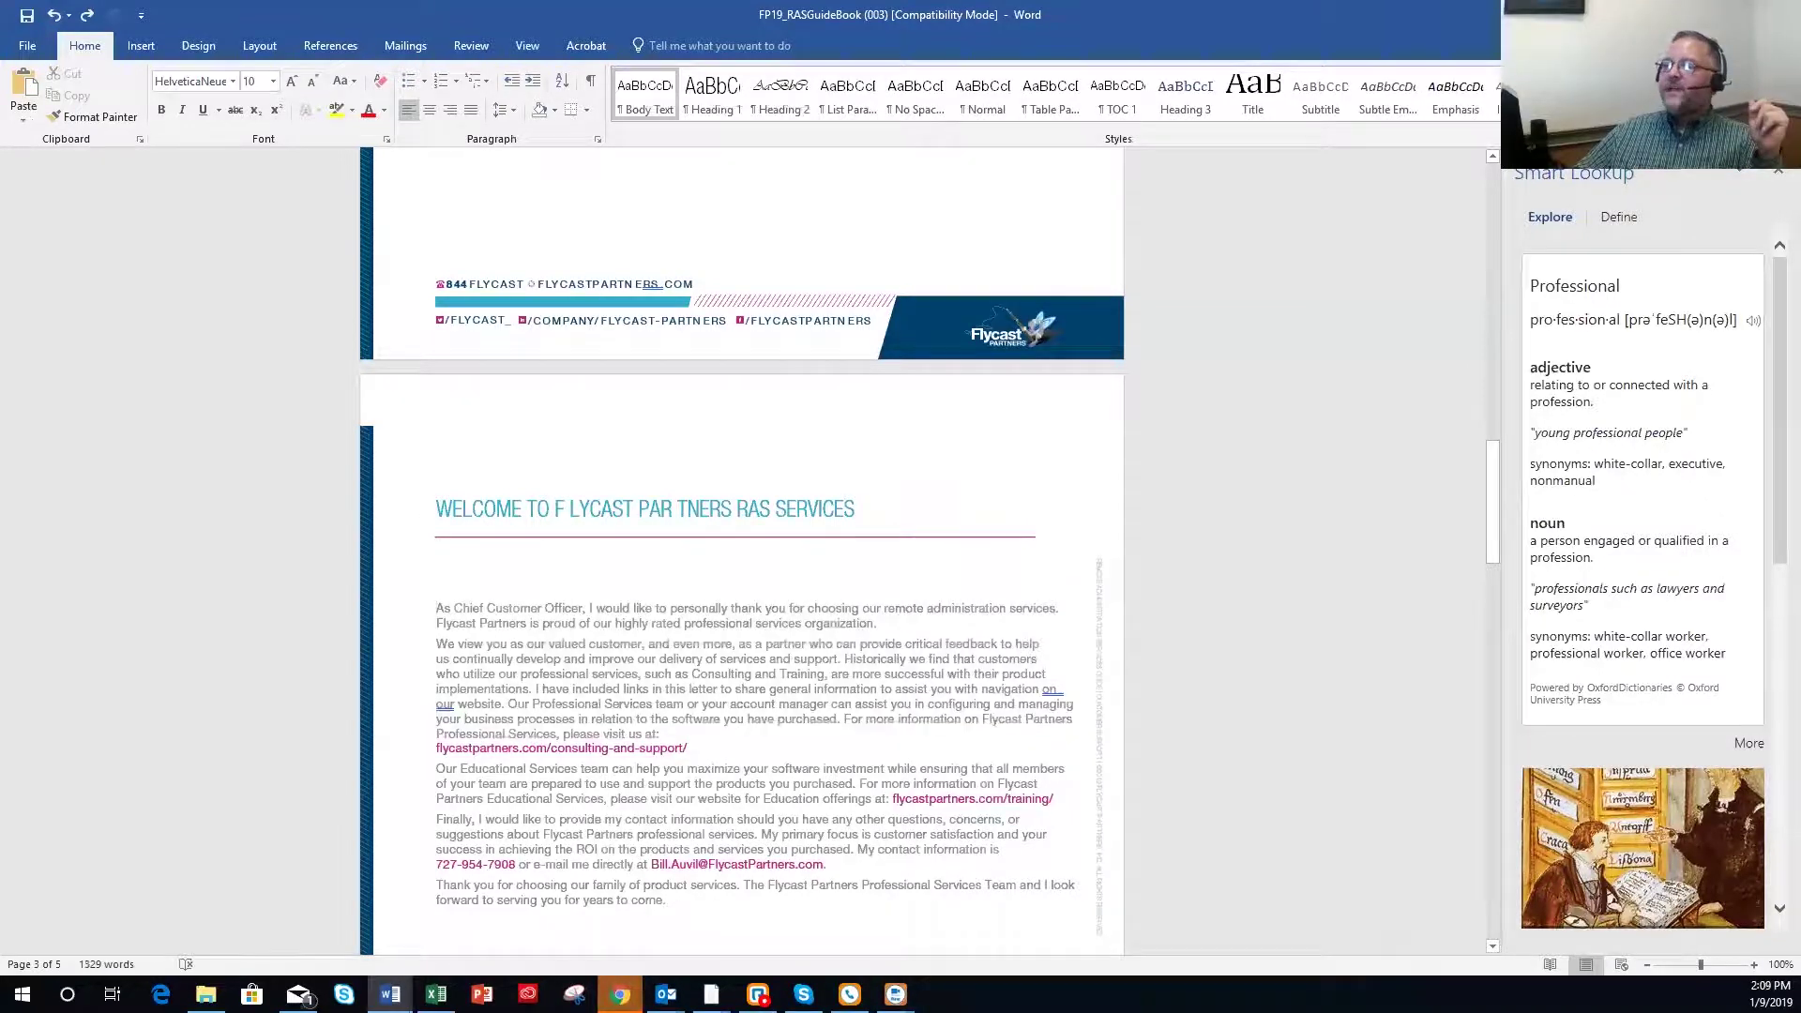
left_click(786, 47)
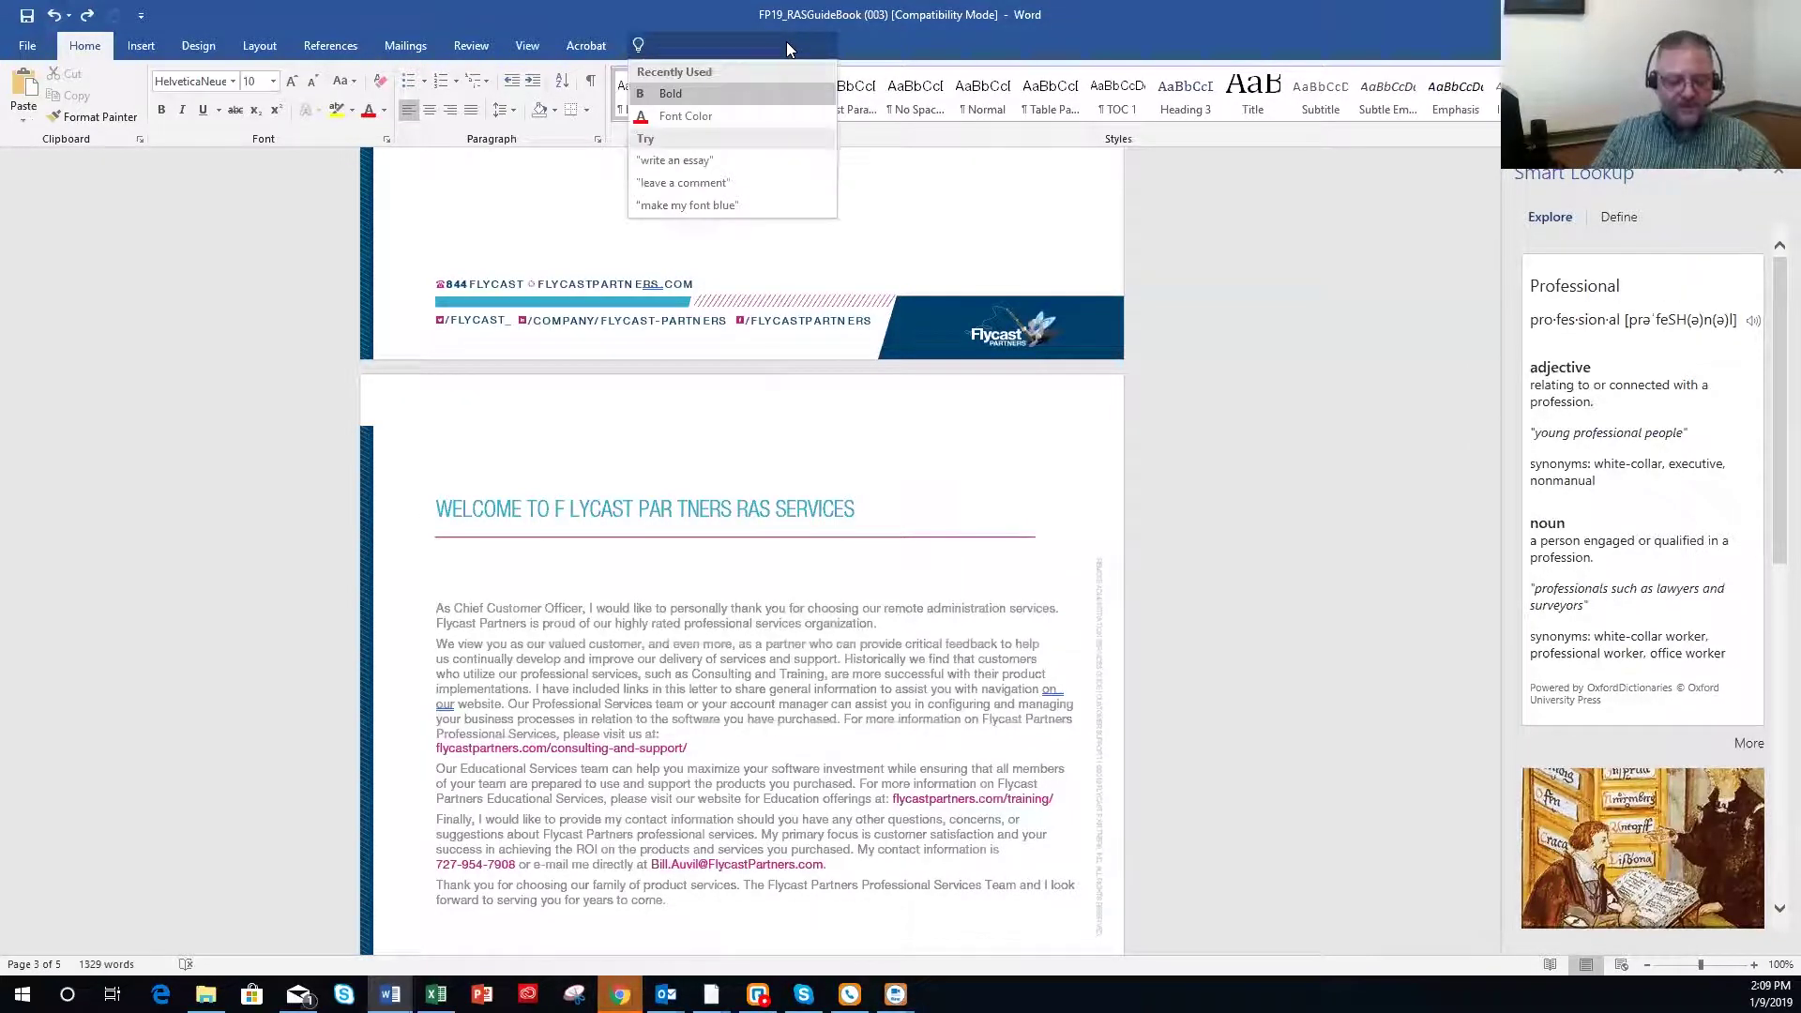
type("change")
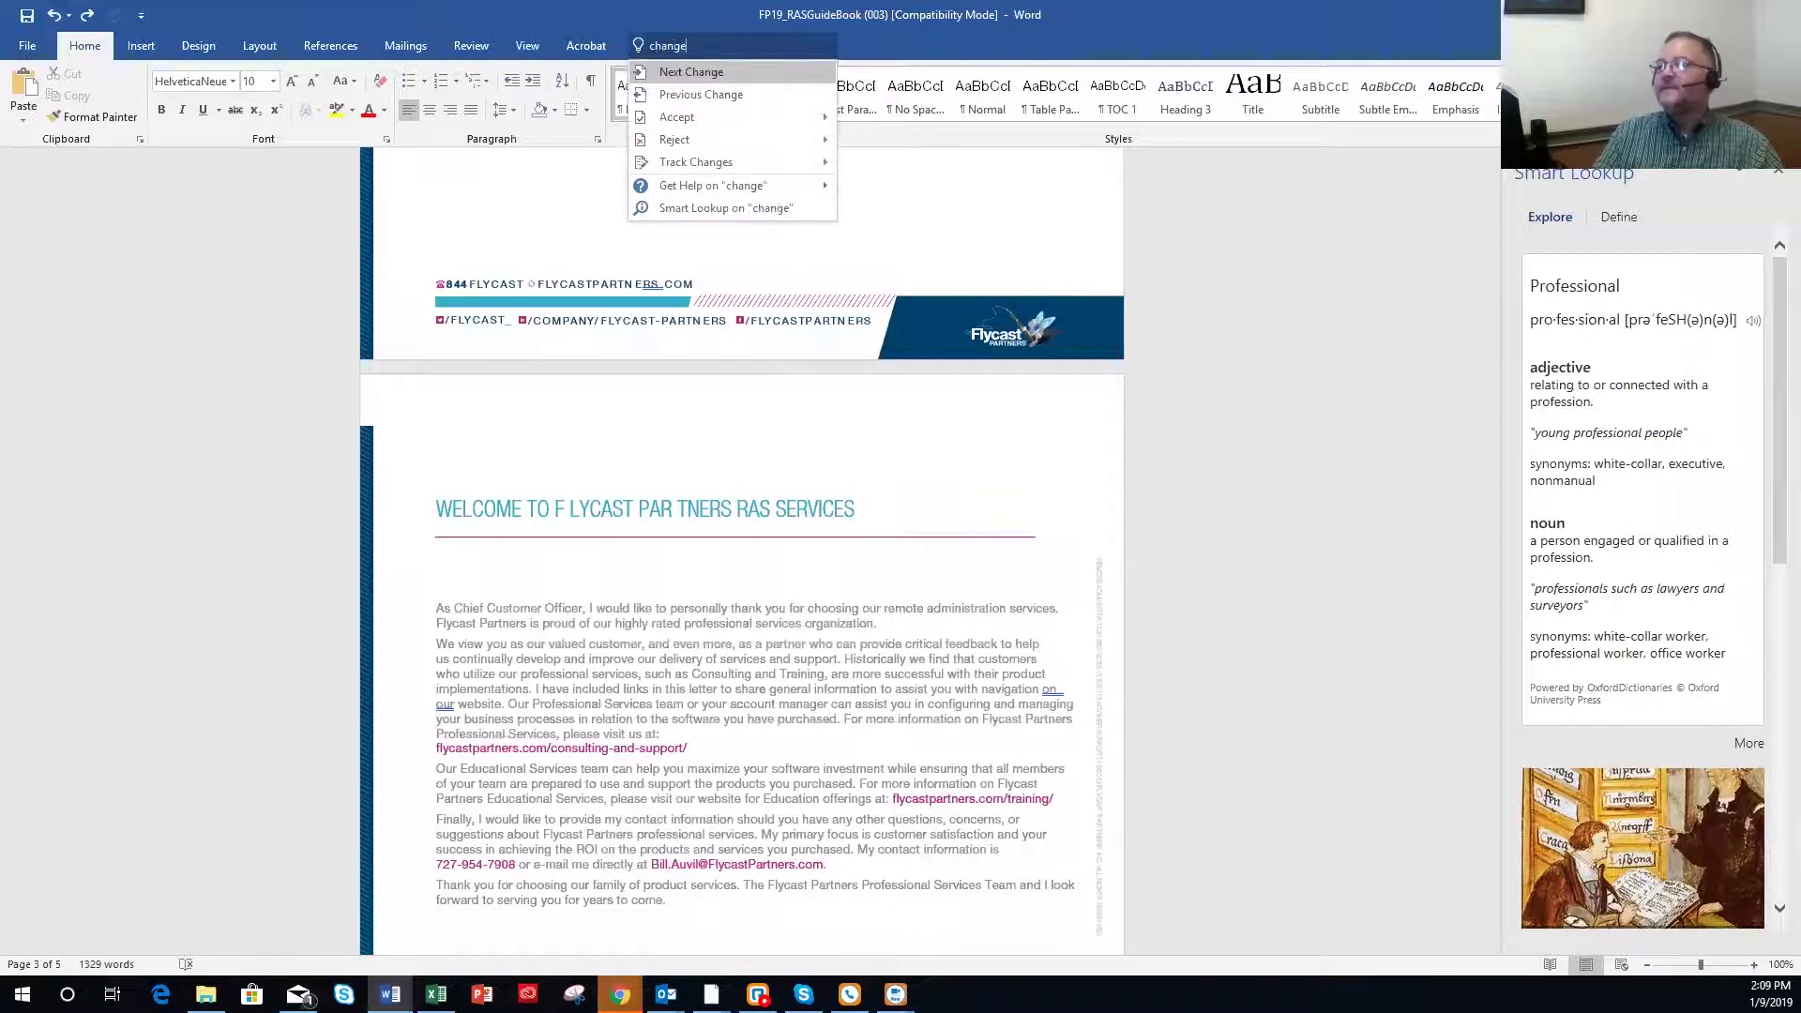
type(" font red")
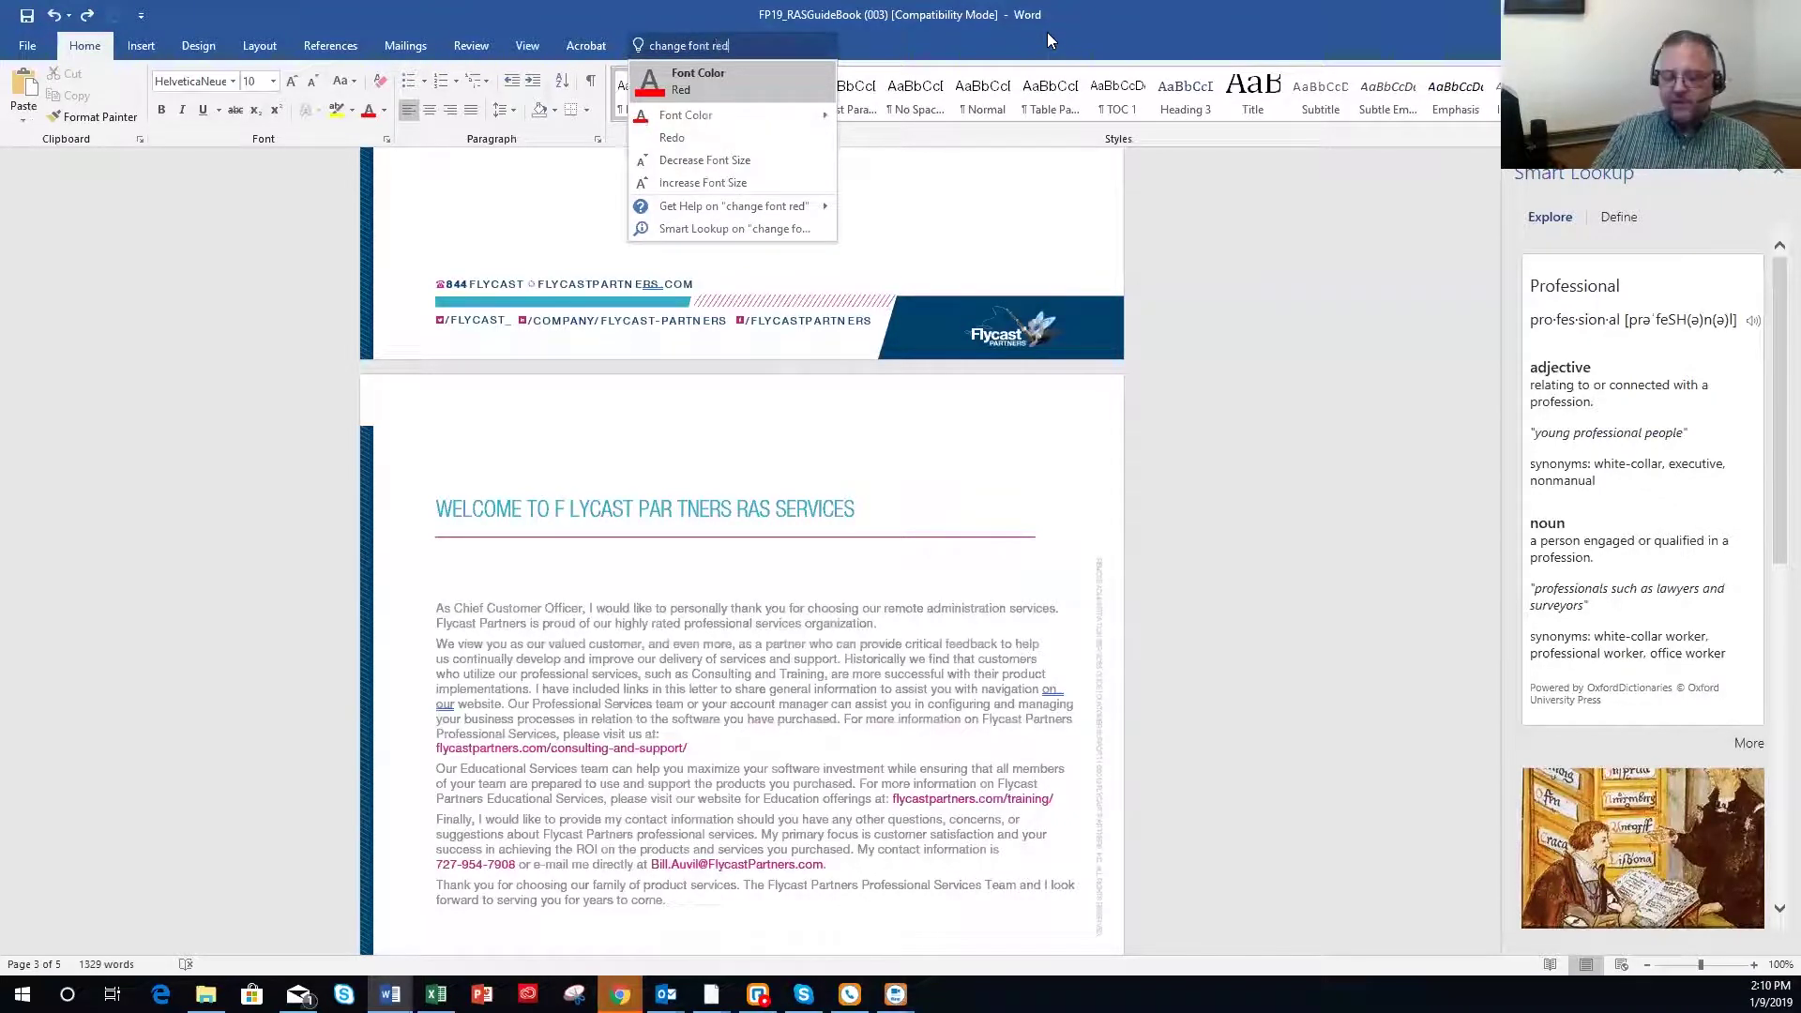
key("Return")
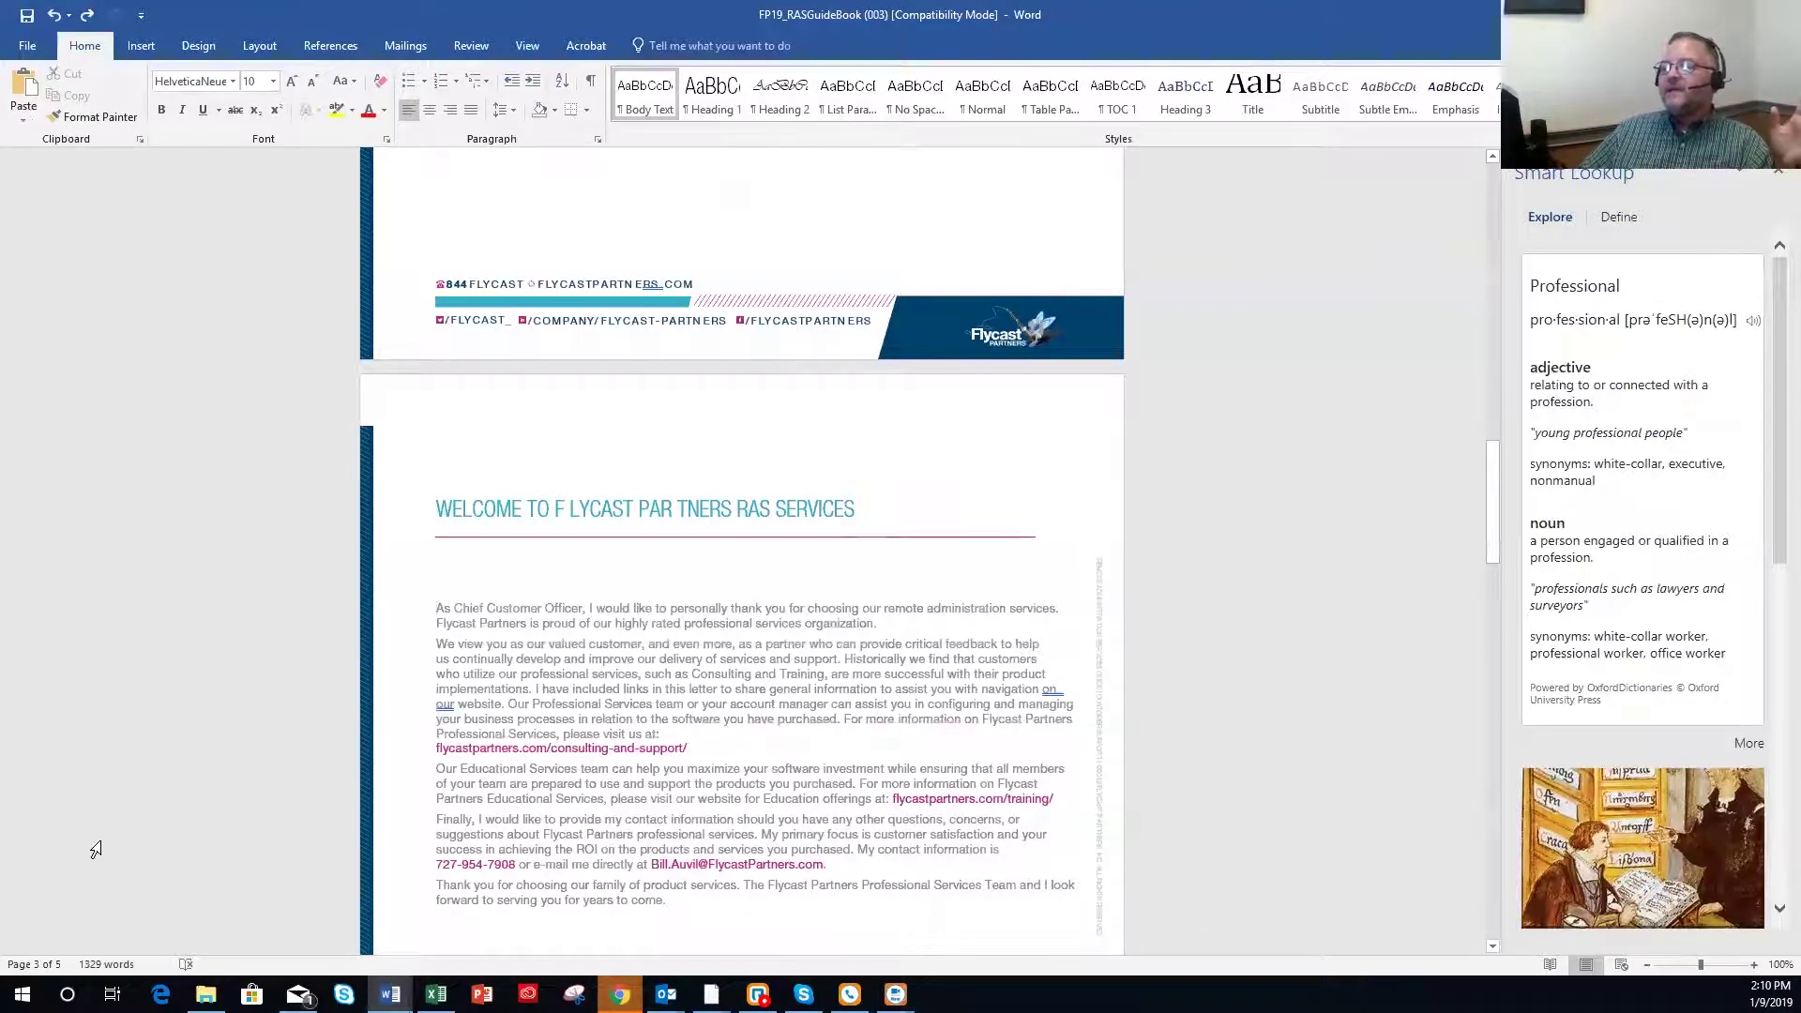
Select the single word "We" at the start of the letter's second paragraph.
double_click(441, 644)
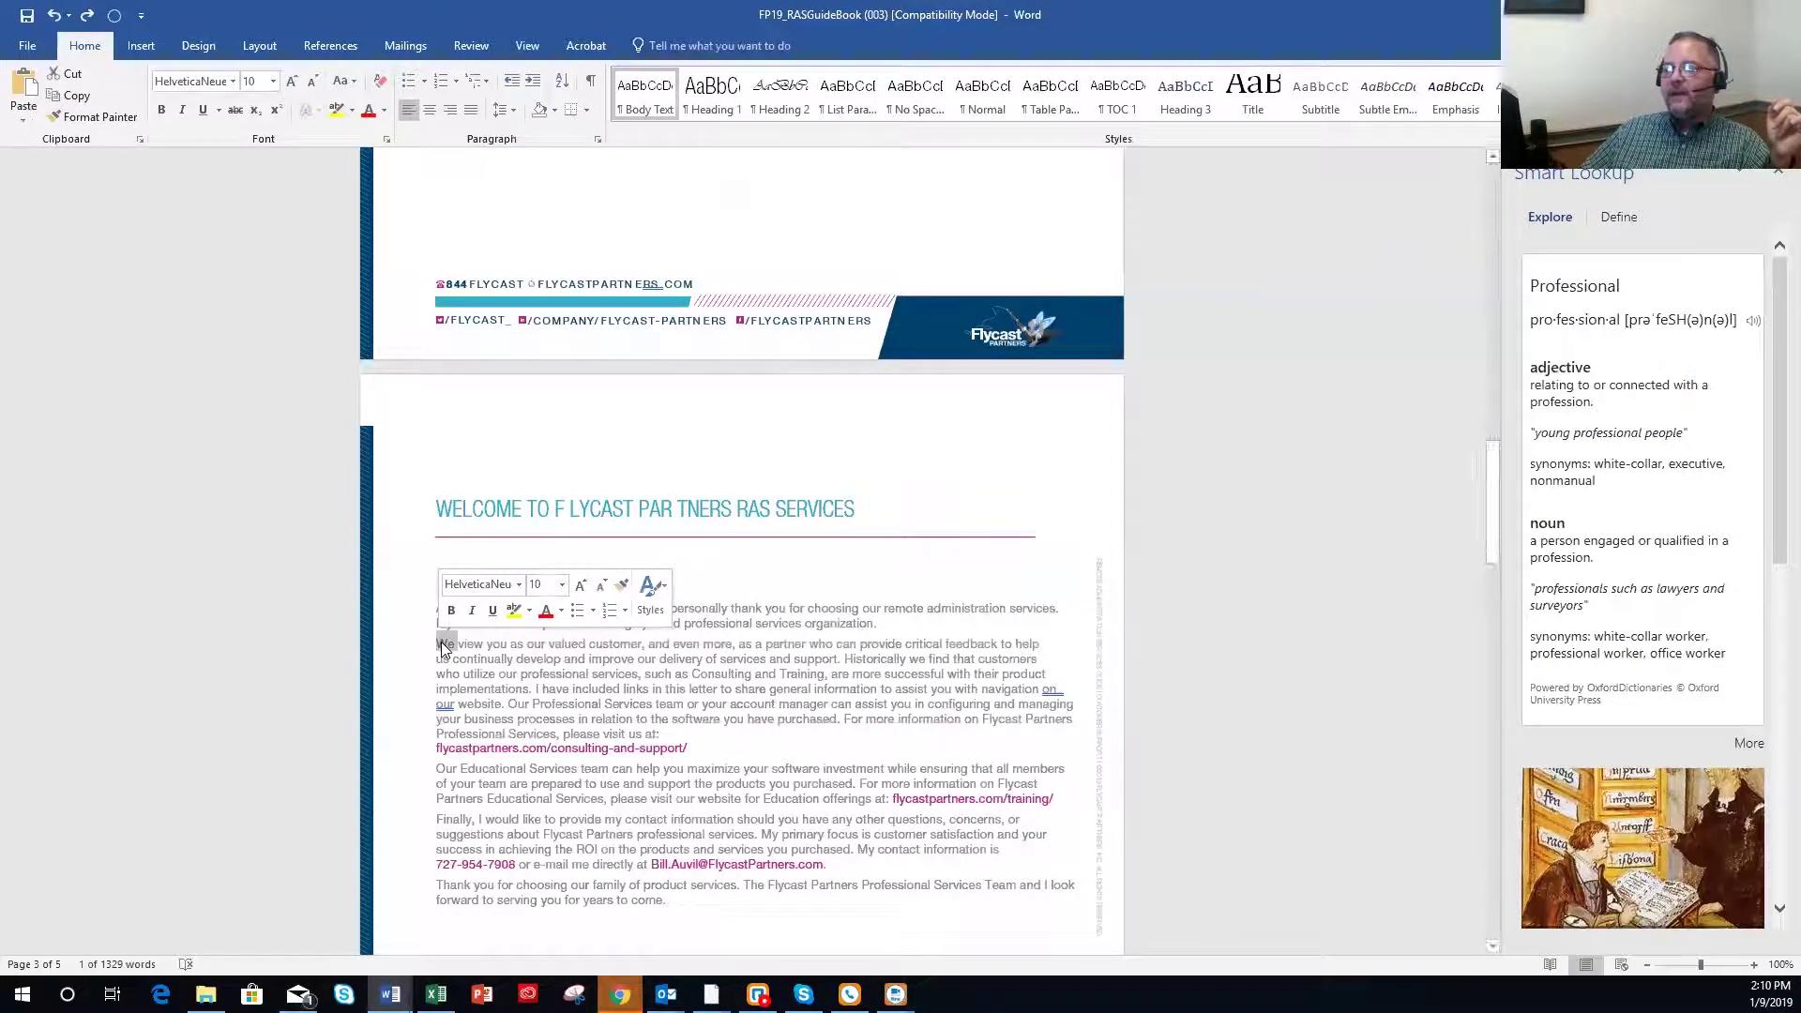
left_click(441, 647)
double_click(442, 648)
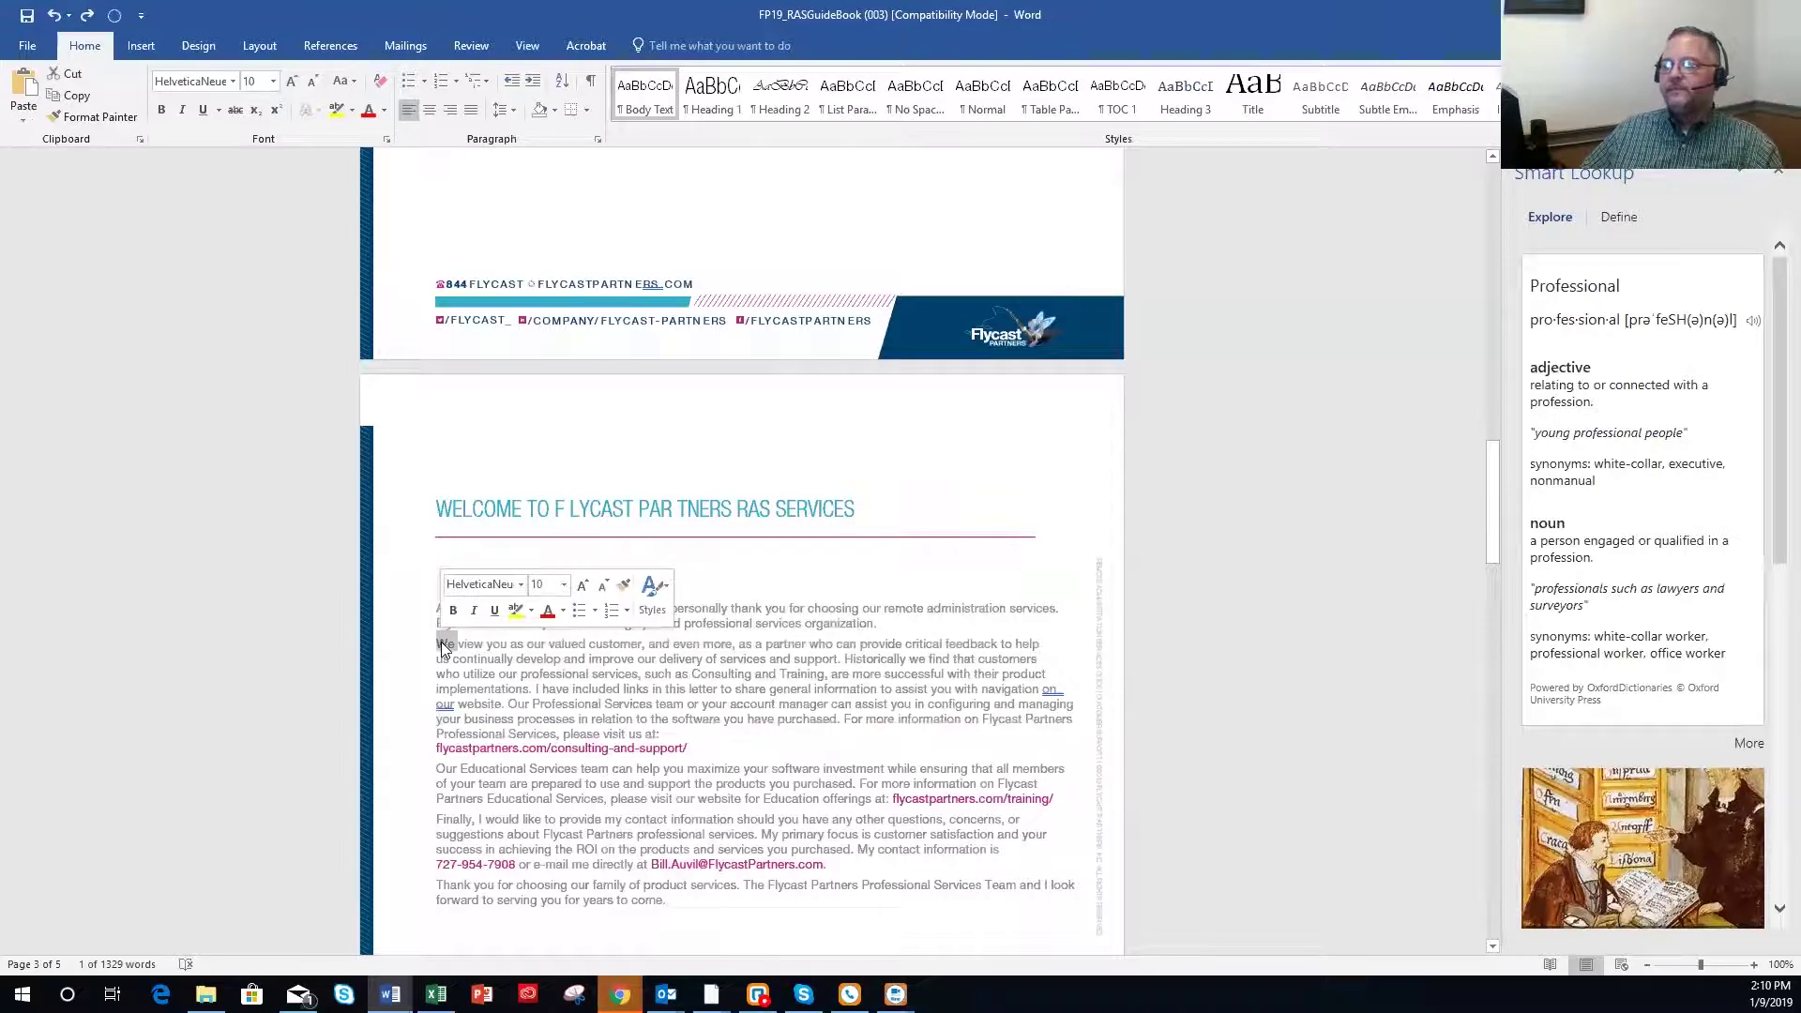
Select the whole paragraph beginning "Our Educational Services team", and reduce the selection to its first word, "Our".
left_click(444, 772)
triple_click(444, 772)
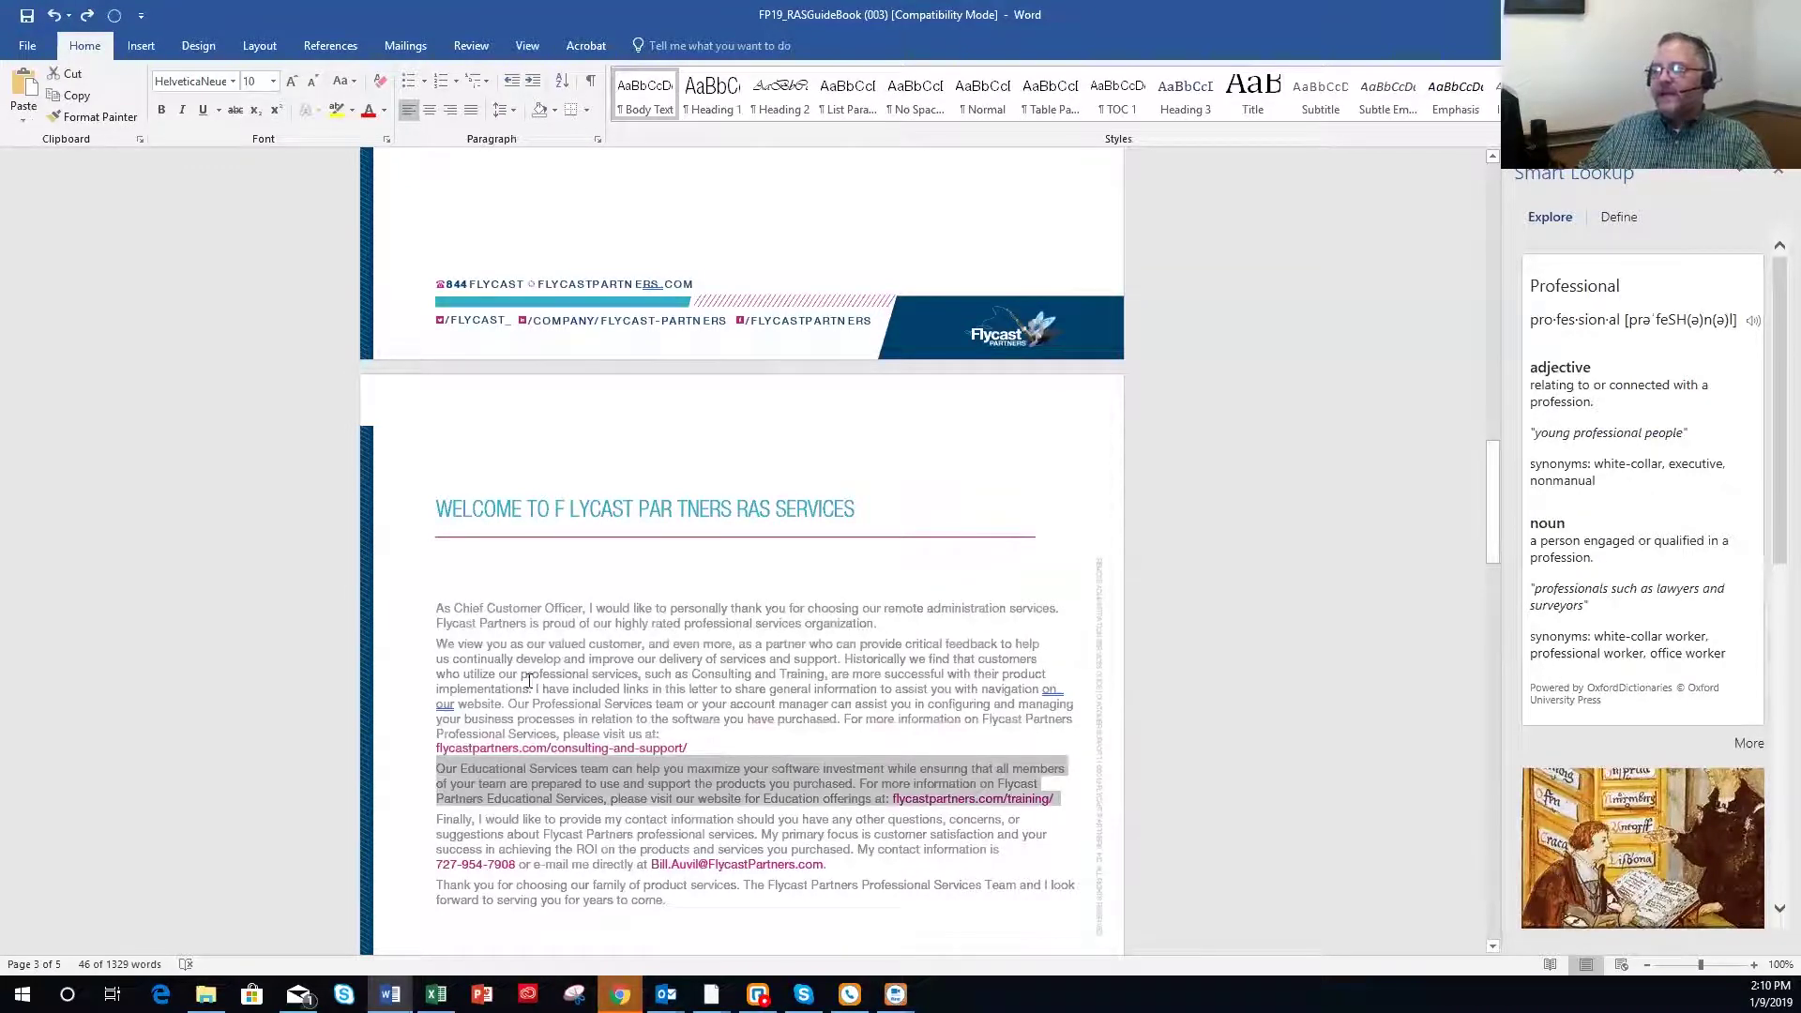
double_click(446, 769)
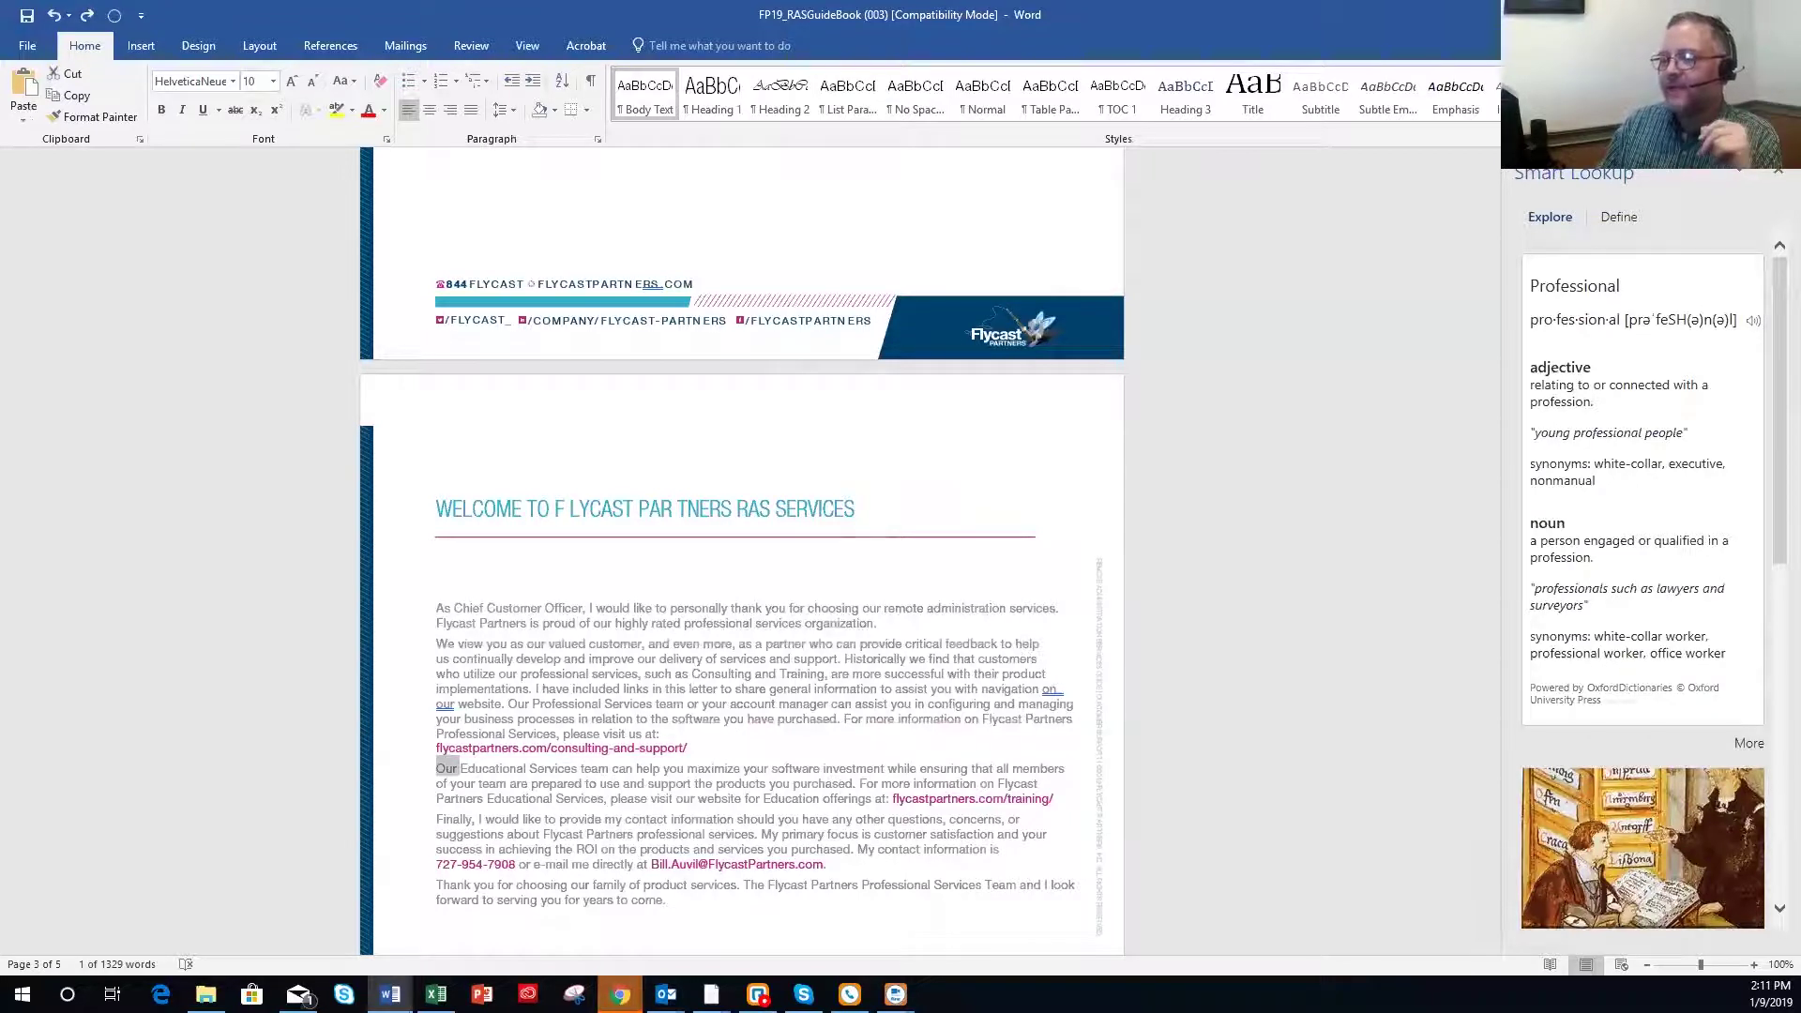
scroll(672, 730, "down", 3)
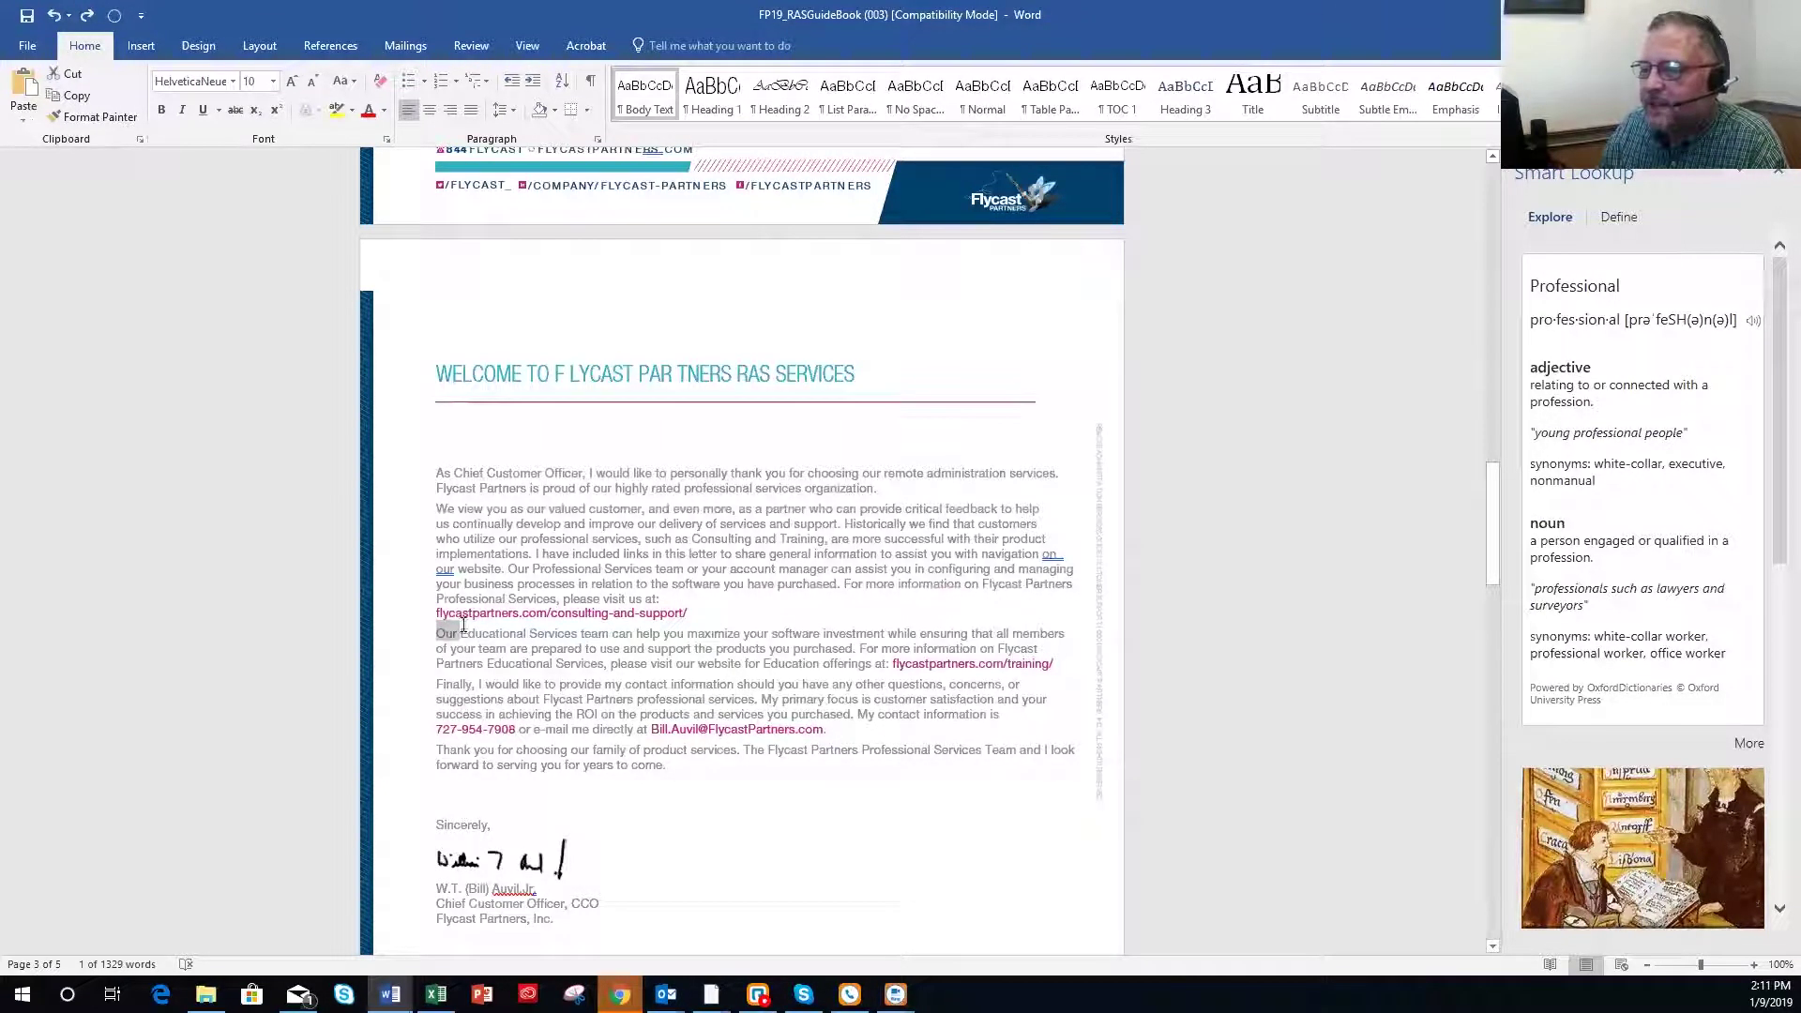
left_click_drag(435, 488, 529, 488)
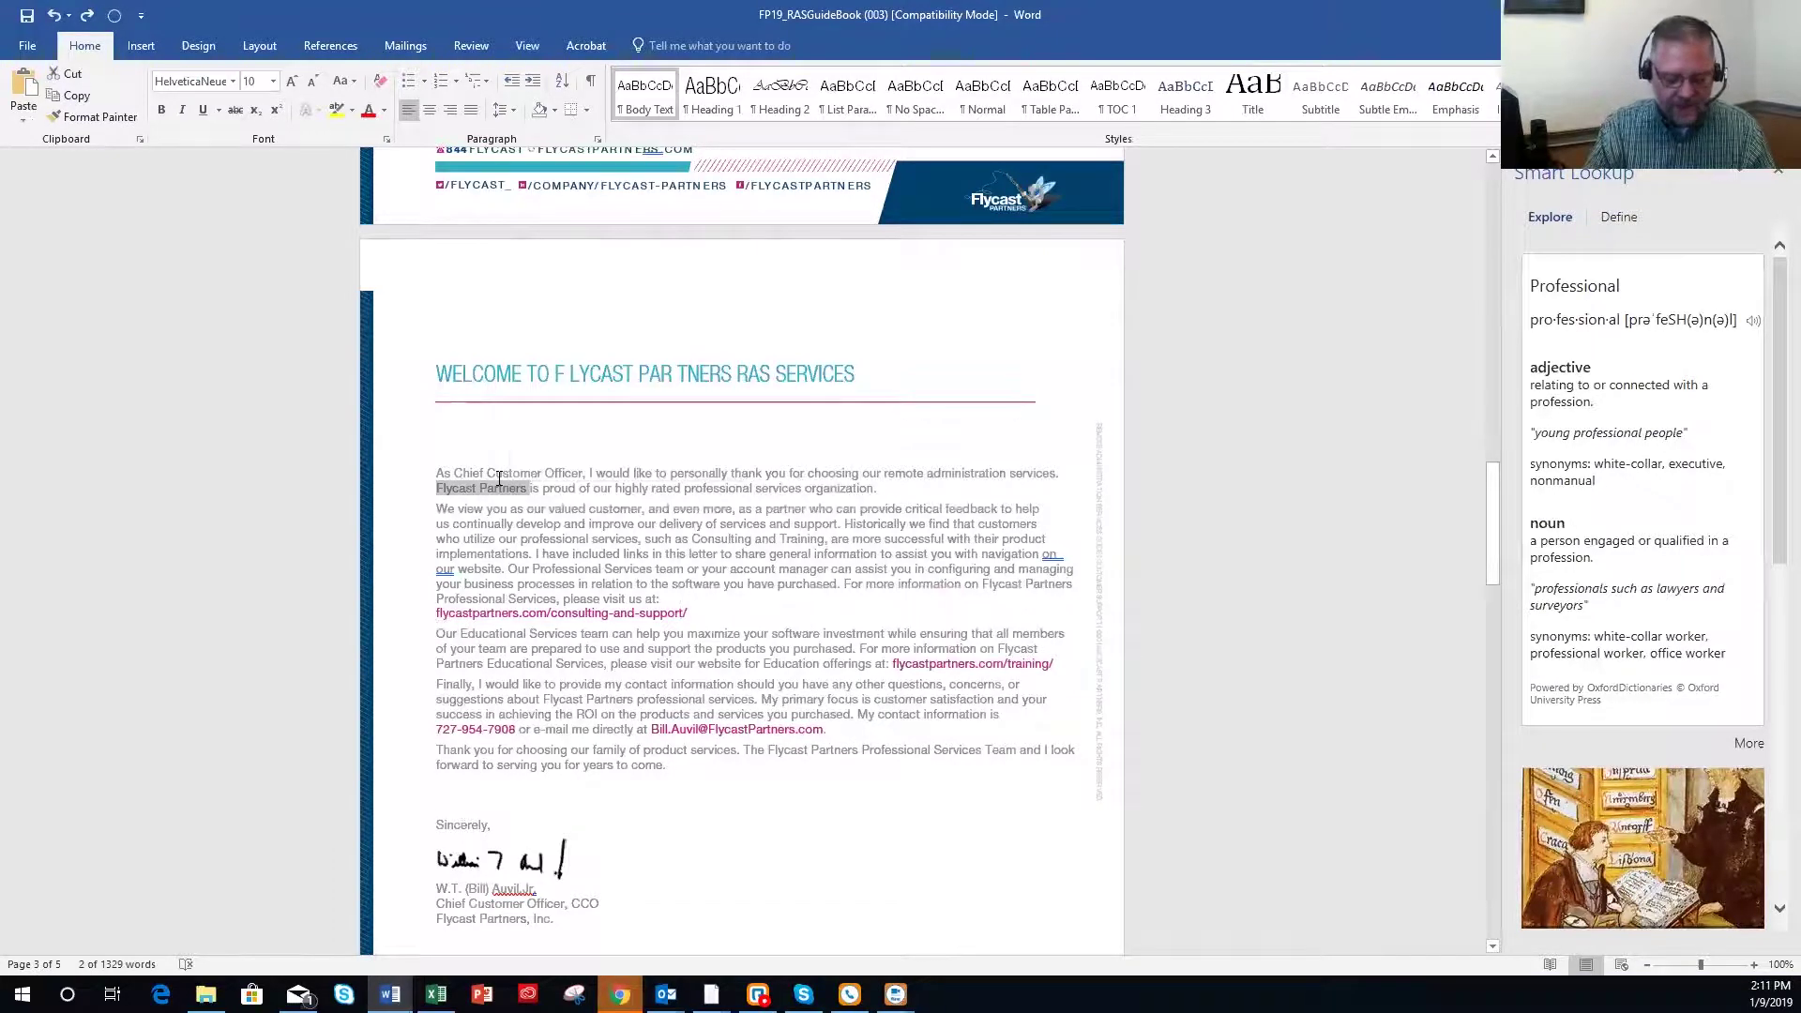
key("ctrl+k")
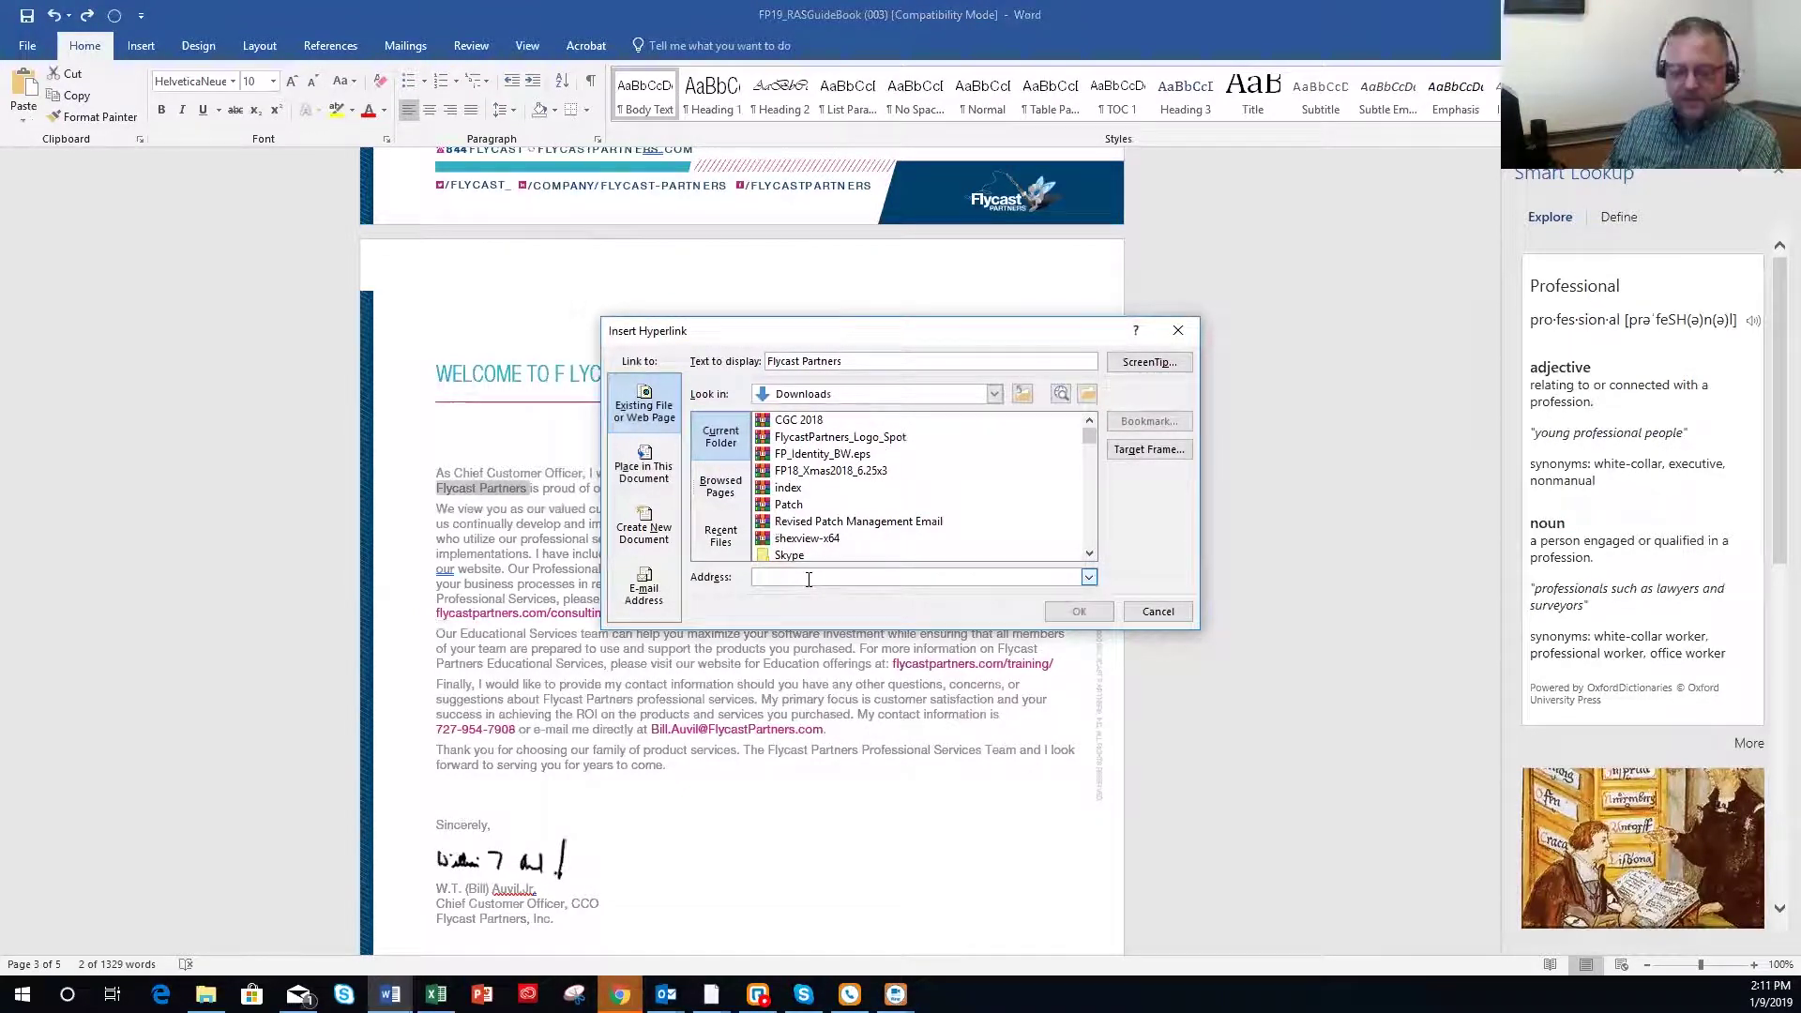
type("www")
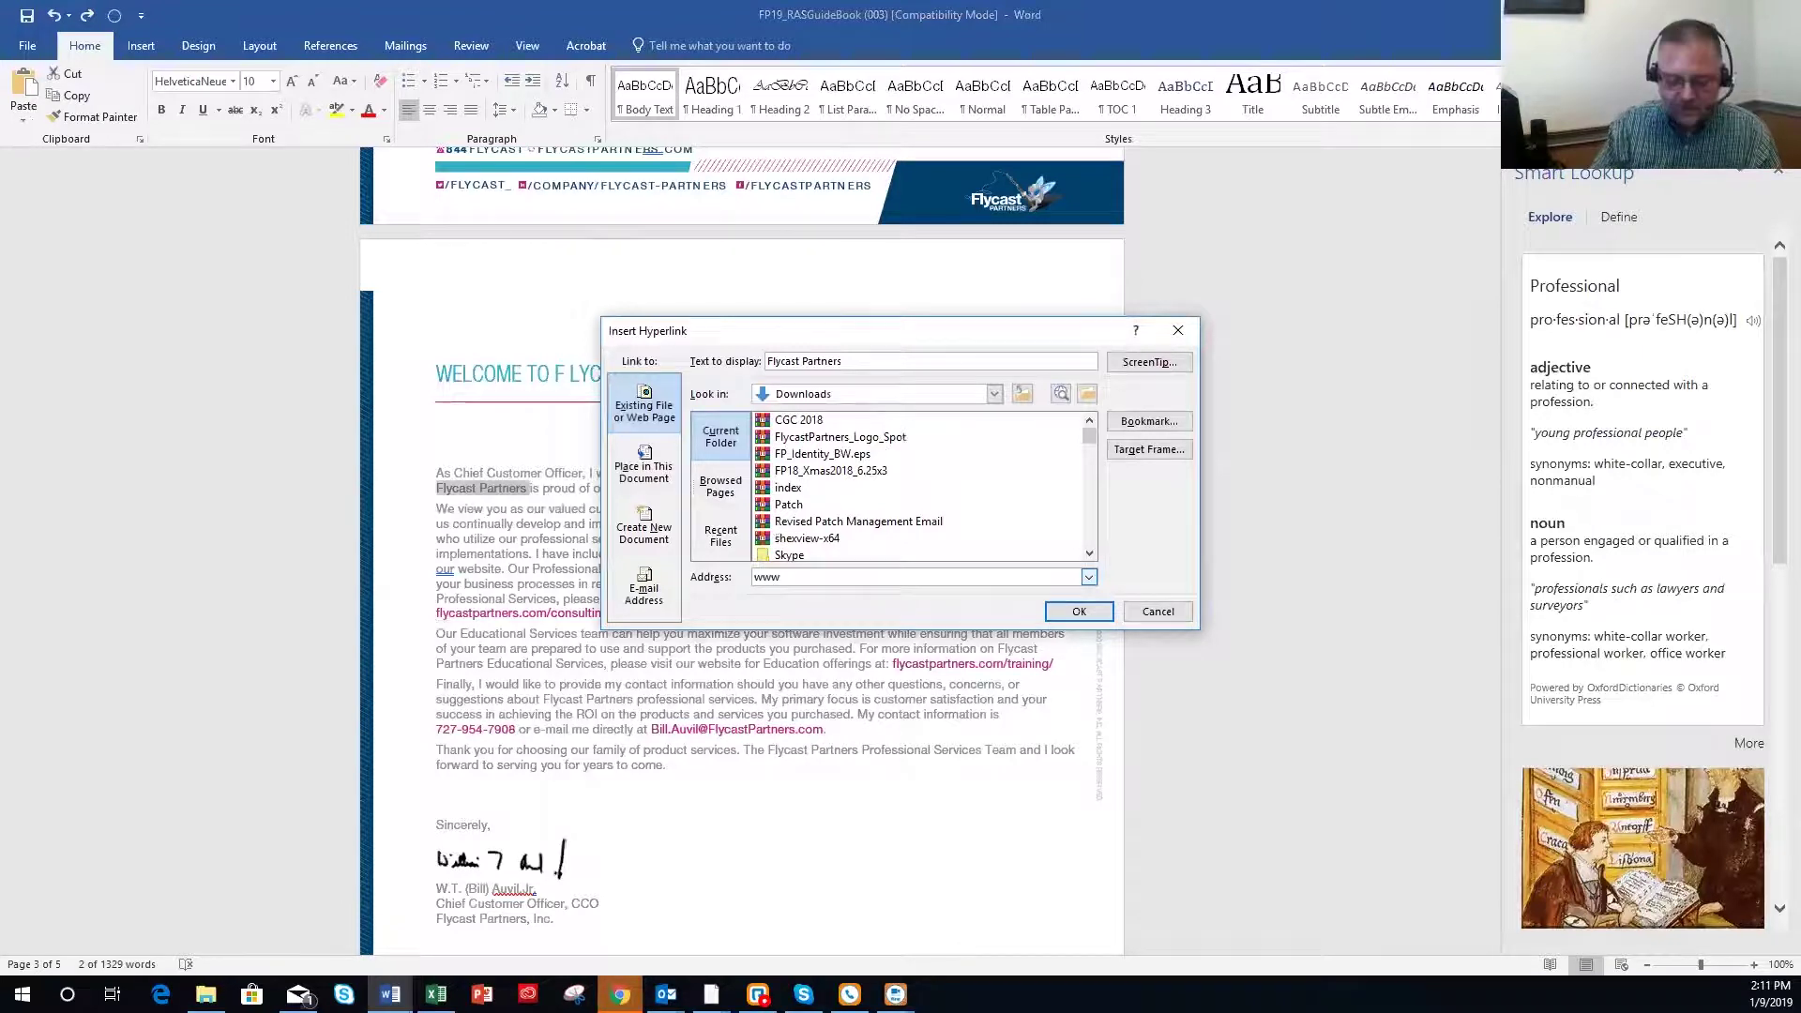
type(".flycast ")
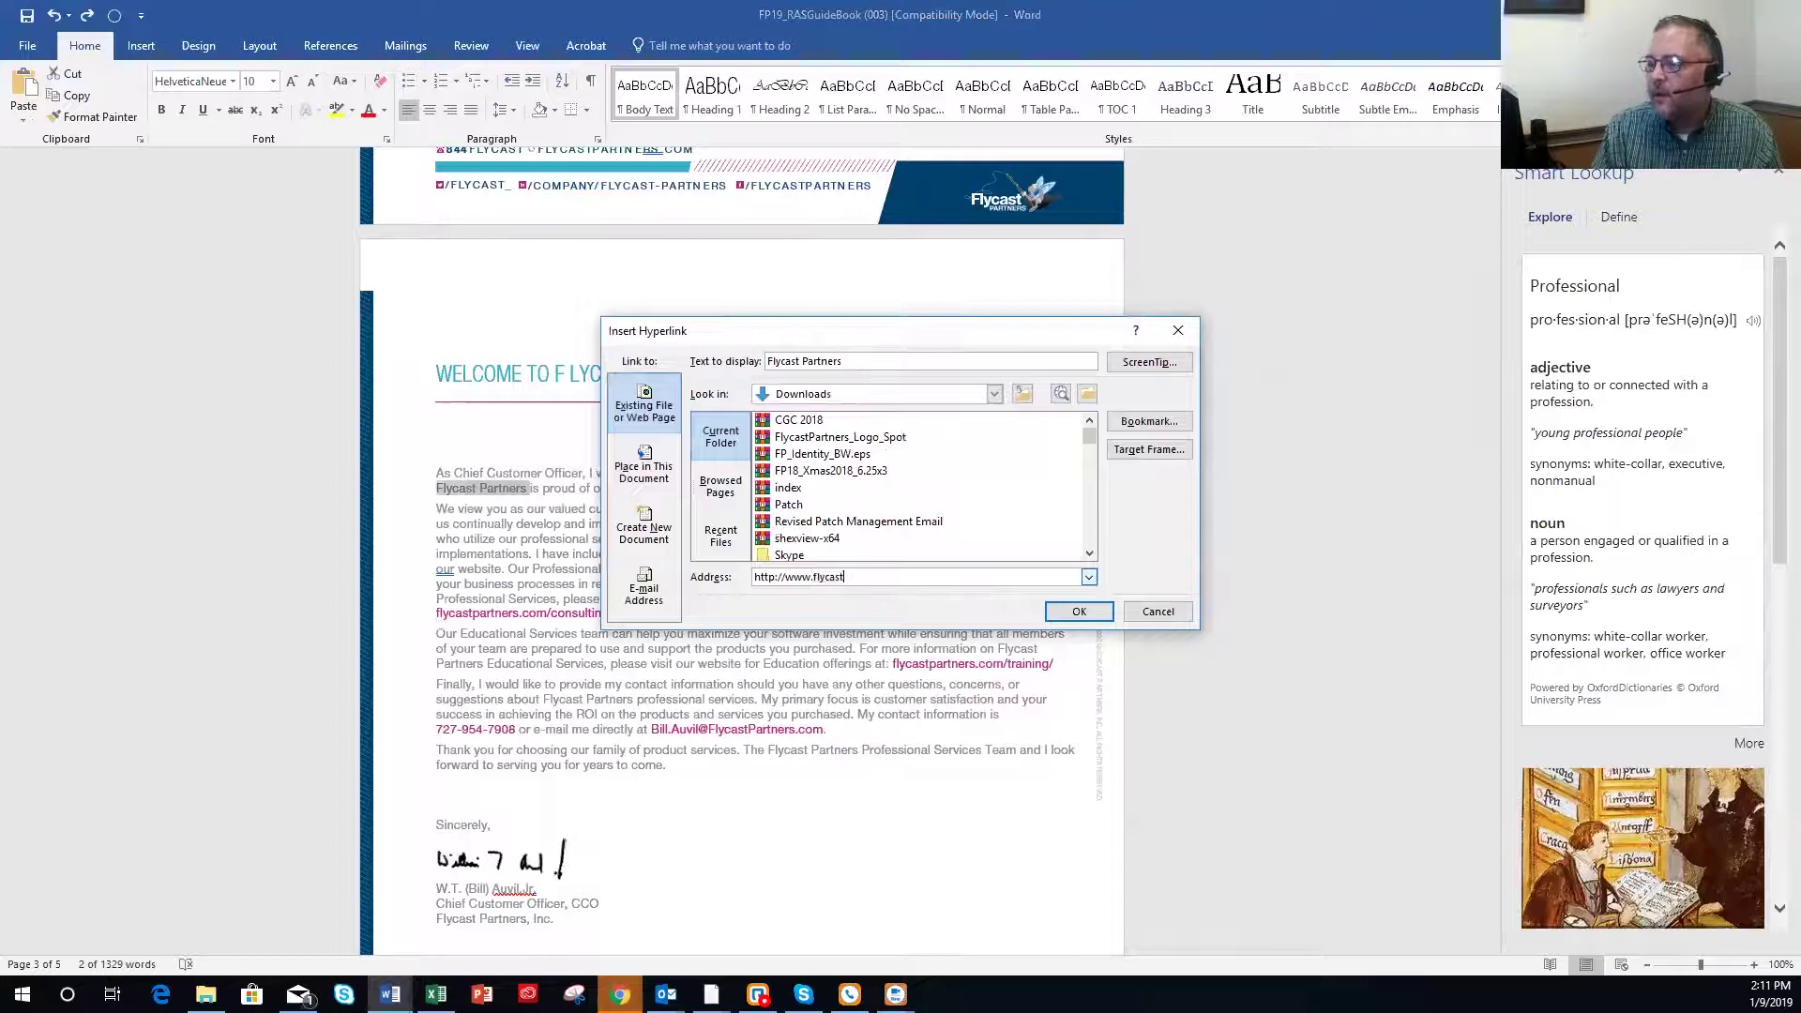
type("partners.")
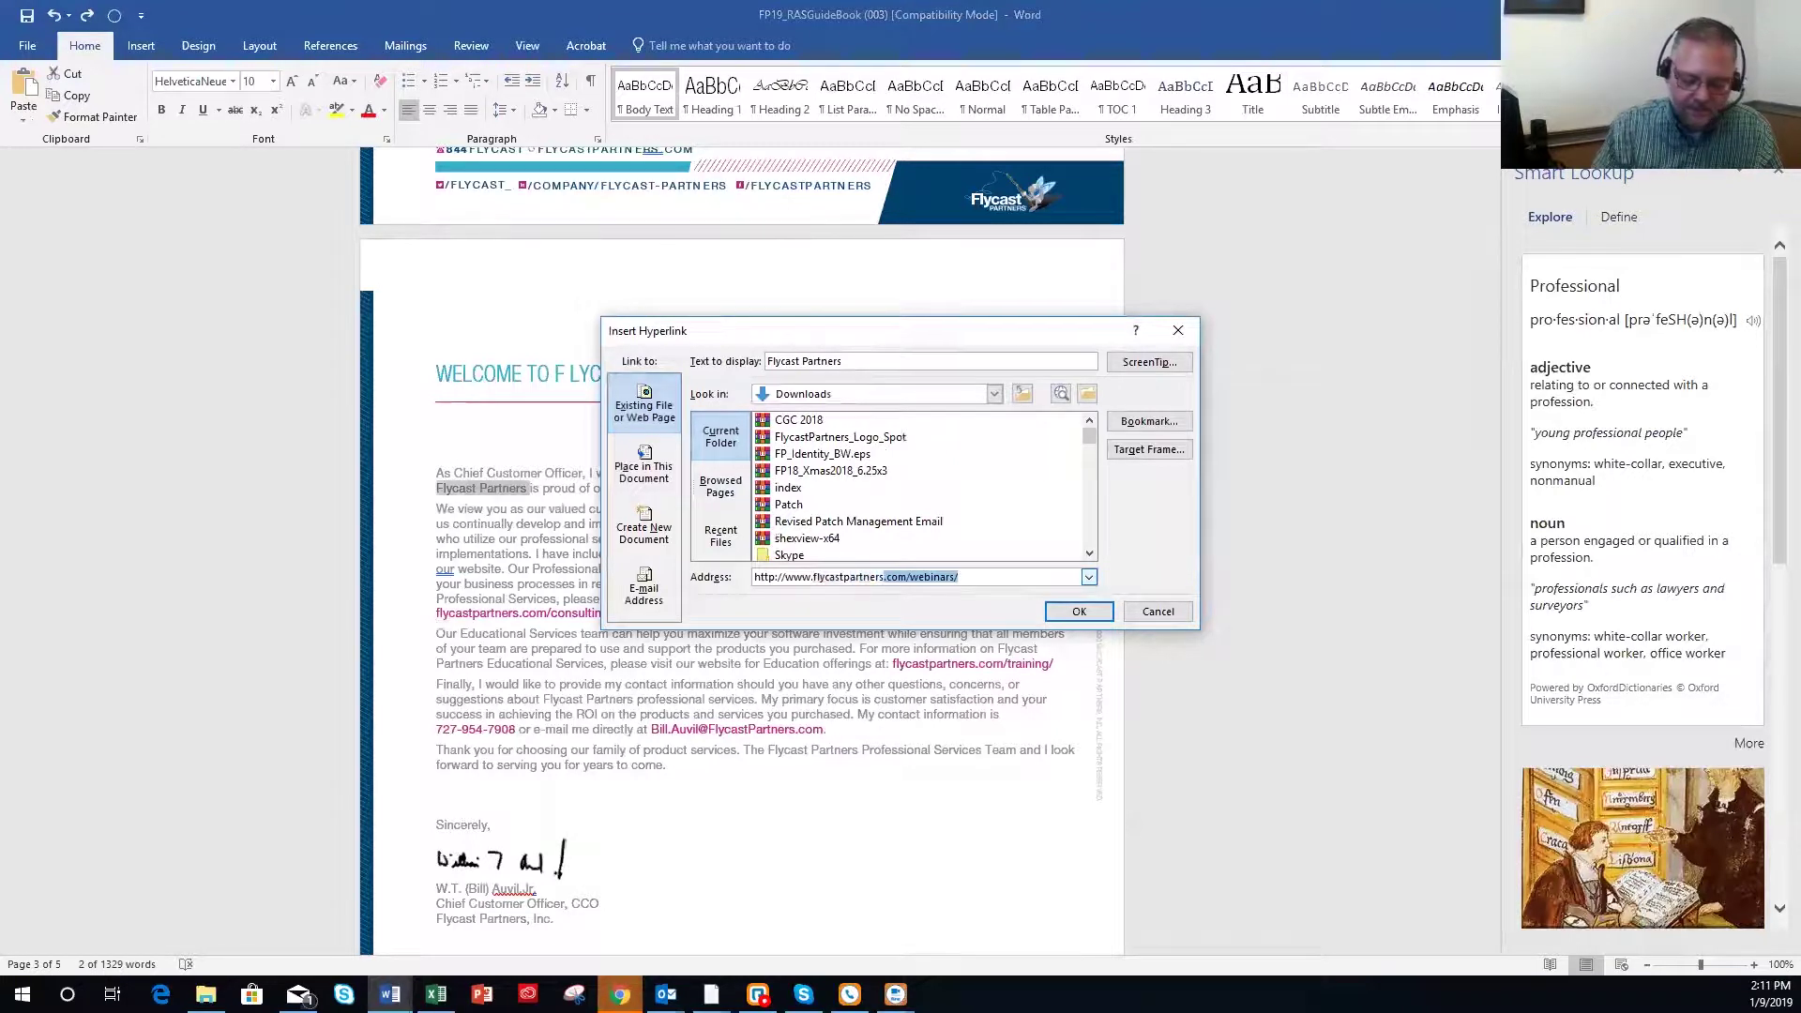
type("com")
key("Return")
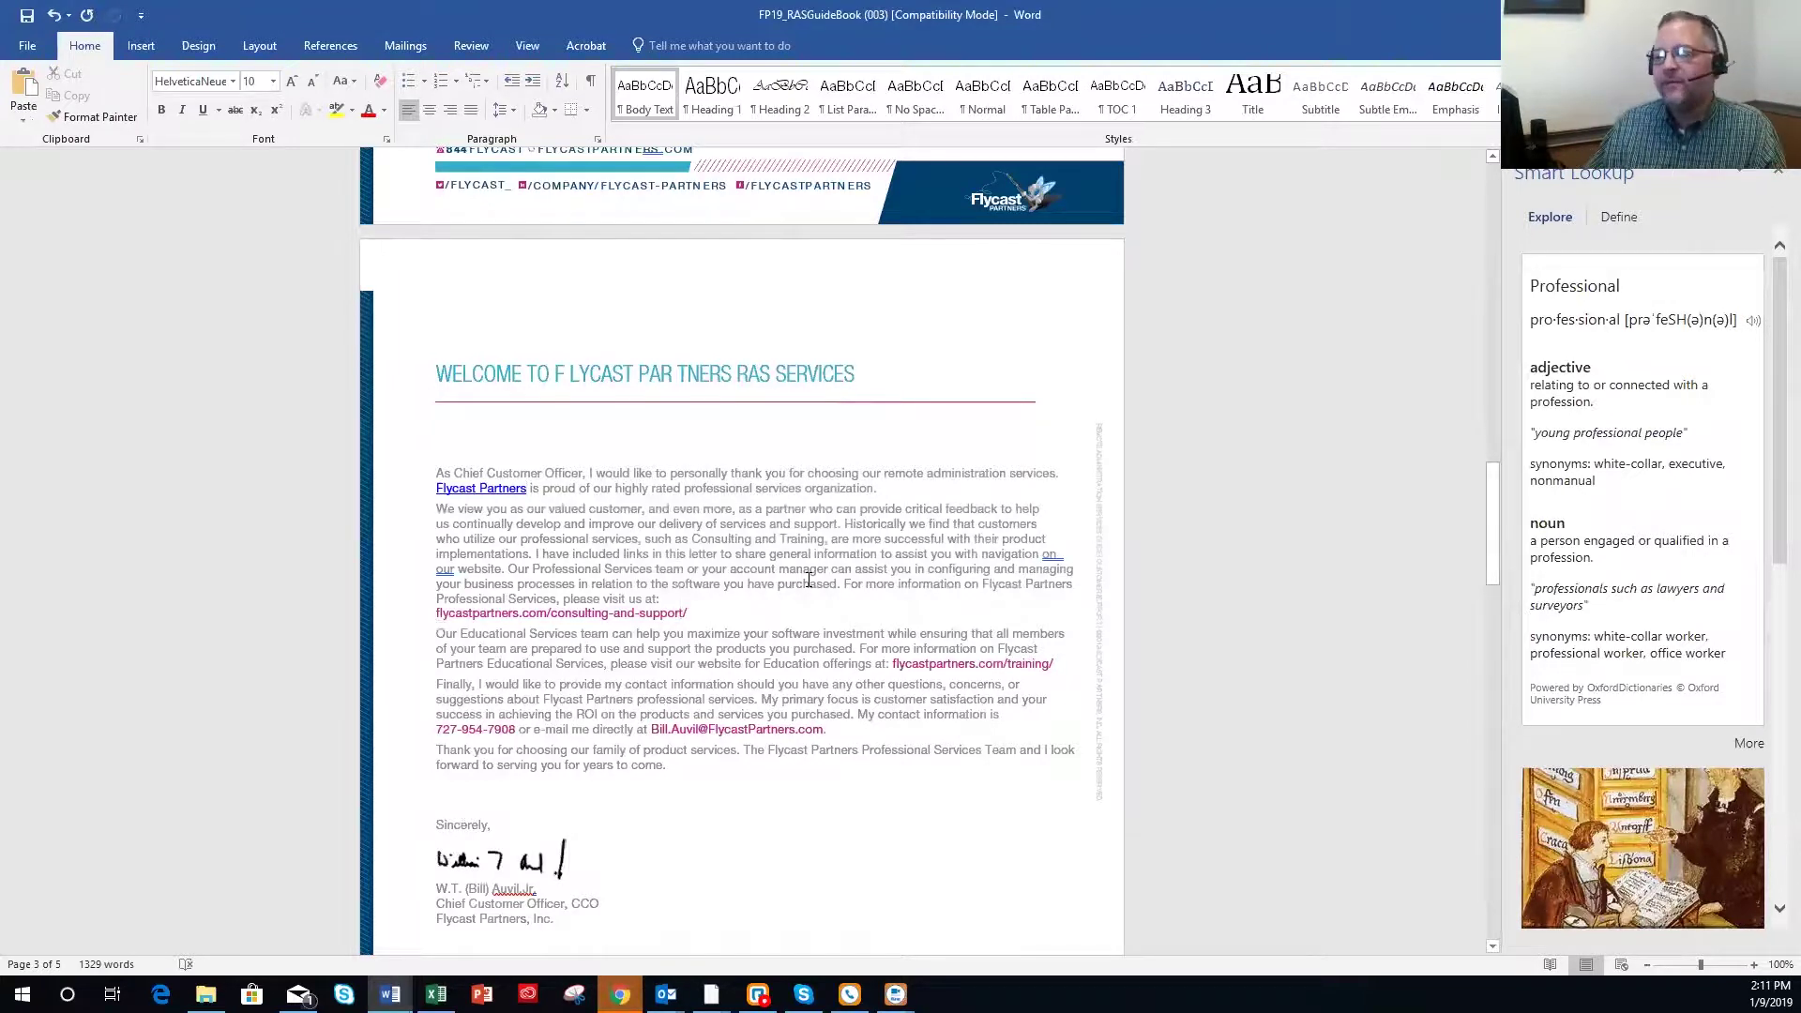
Remove the hyperlink from "Flycast Partners" in the first paragraph.
right_click(506, 489)
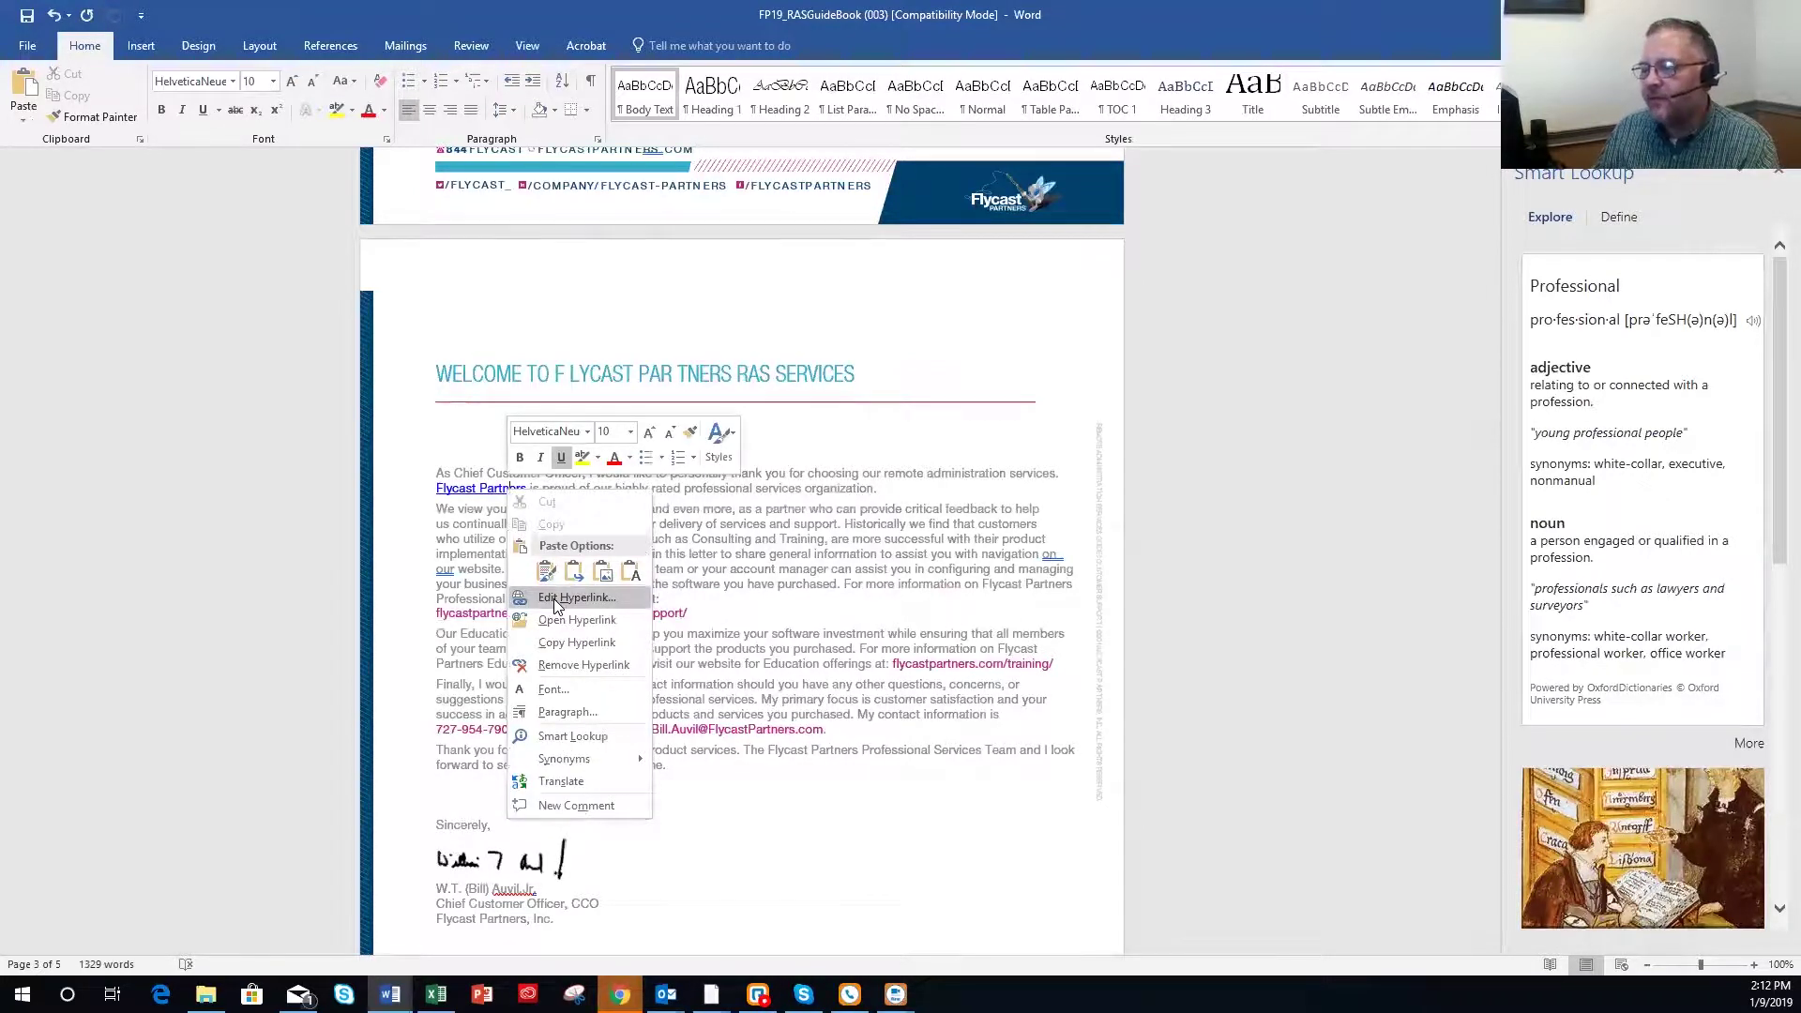
left_click(569, 665)
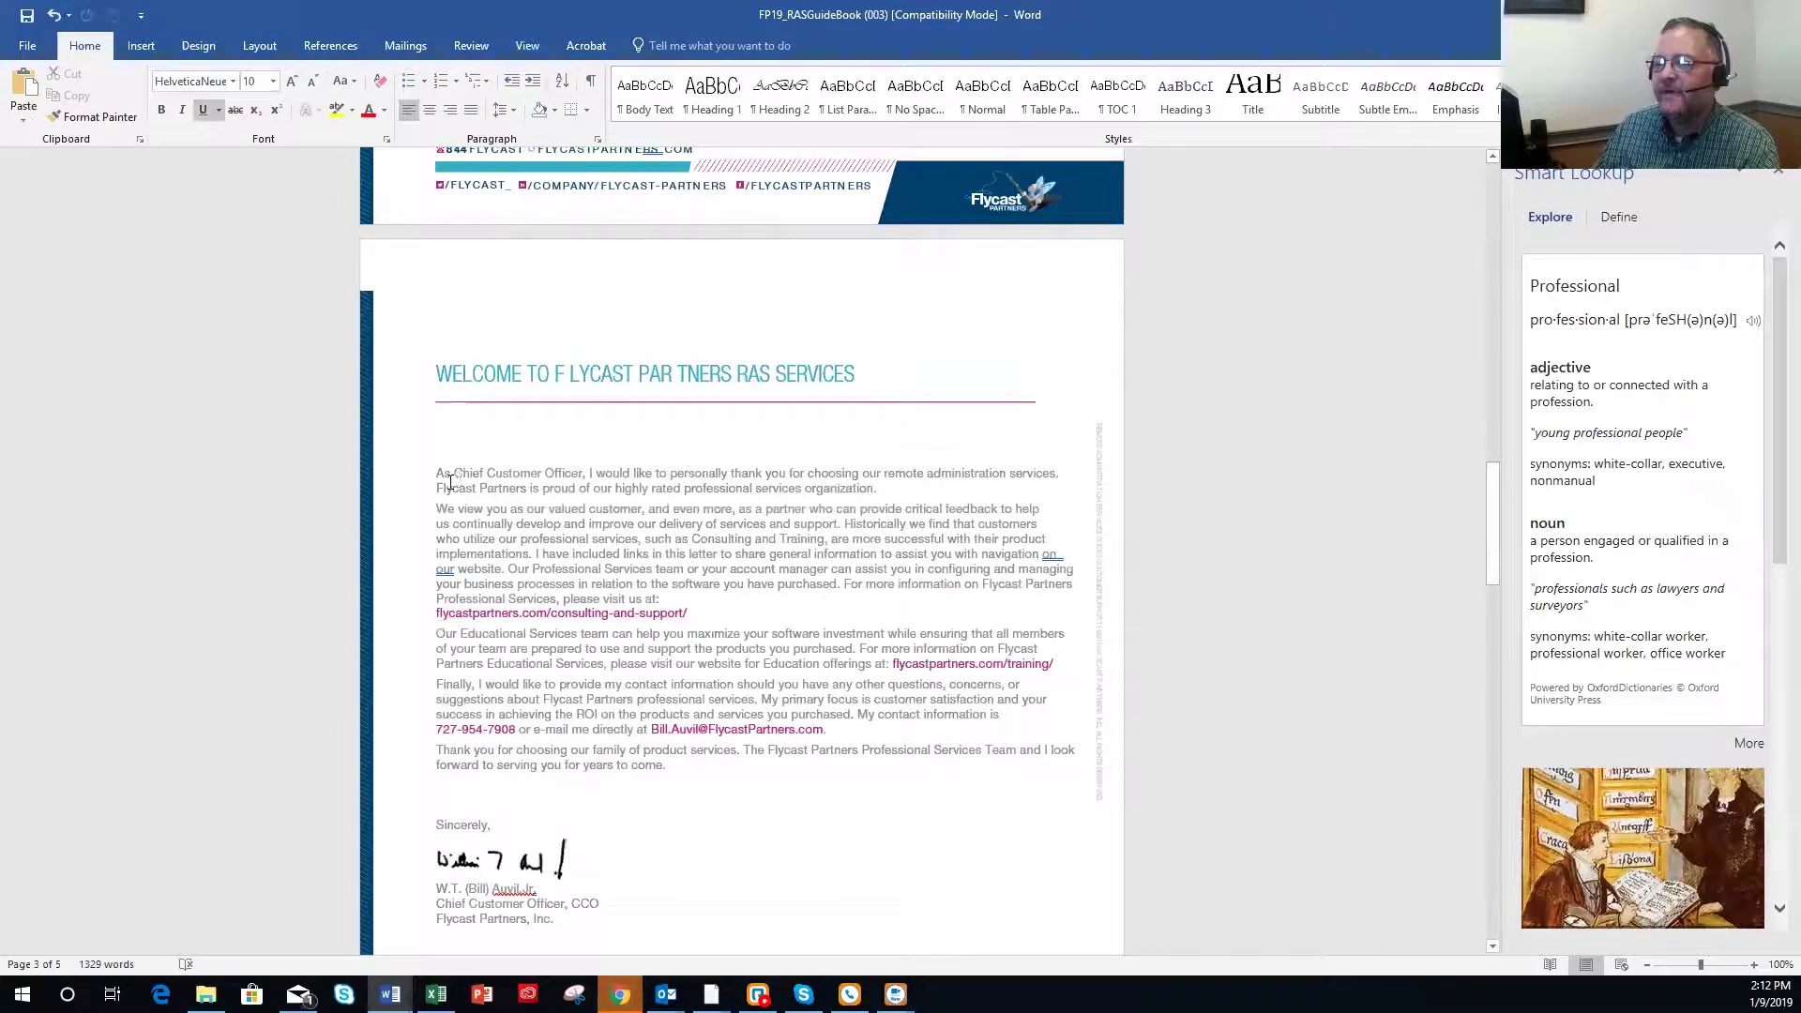
View the Insert Hyperlink dialog for the selected text "Flycast Partners" and close it without adding a link.
left_click_drag(452, 492, 528, 494)
right_click(528, 494)
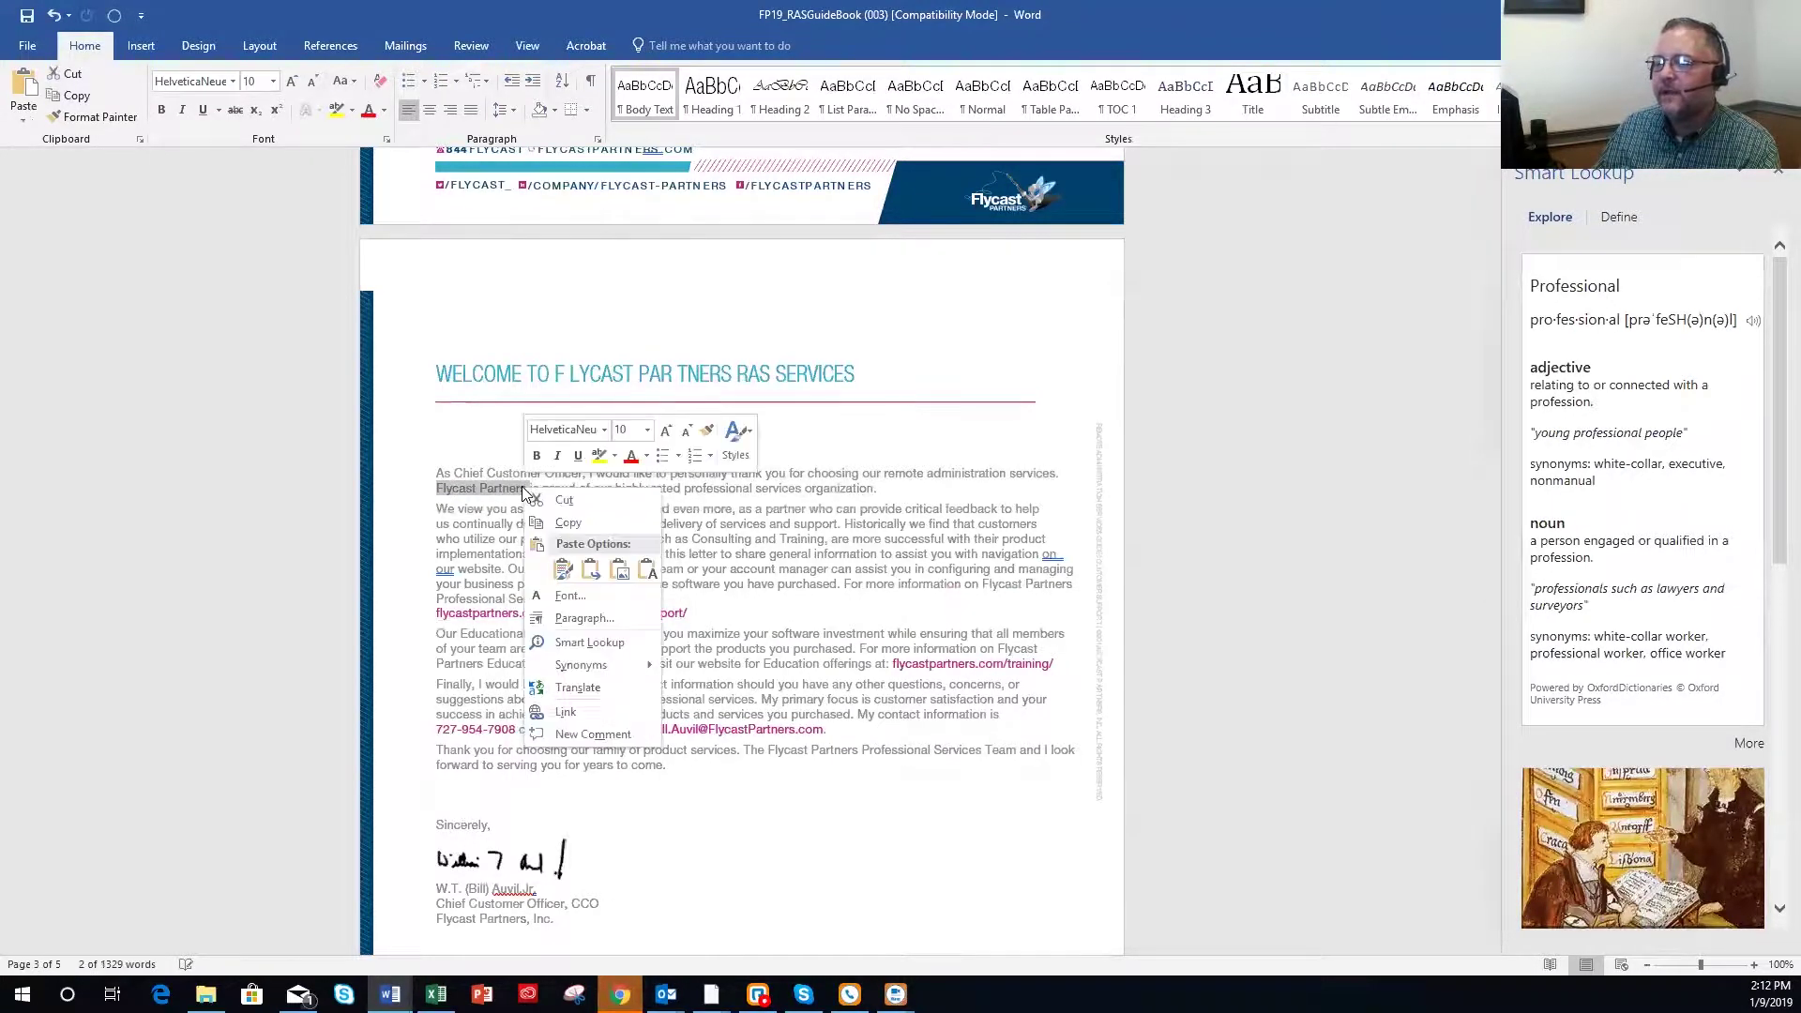
left_click(597, 716)
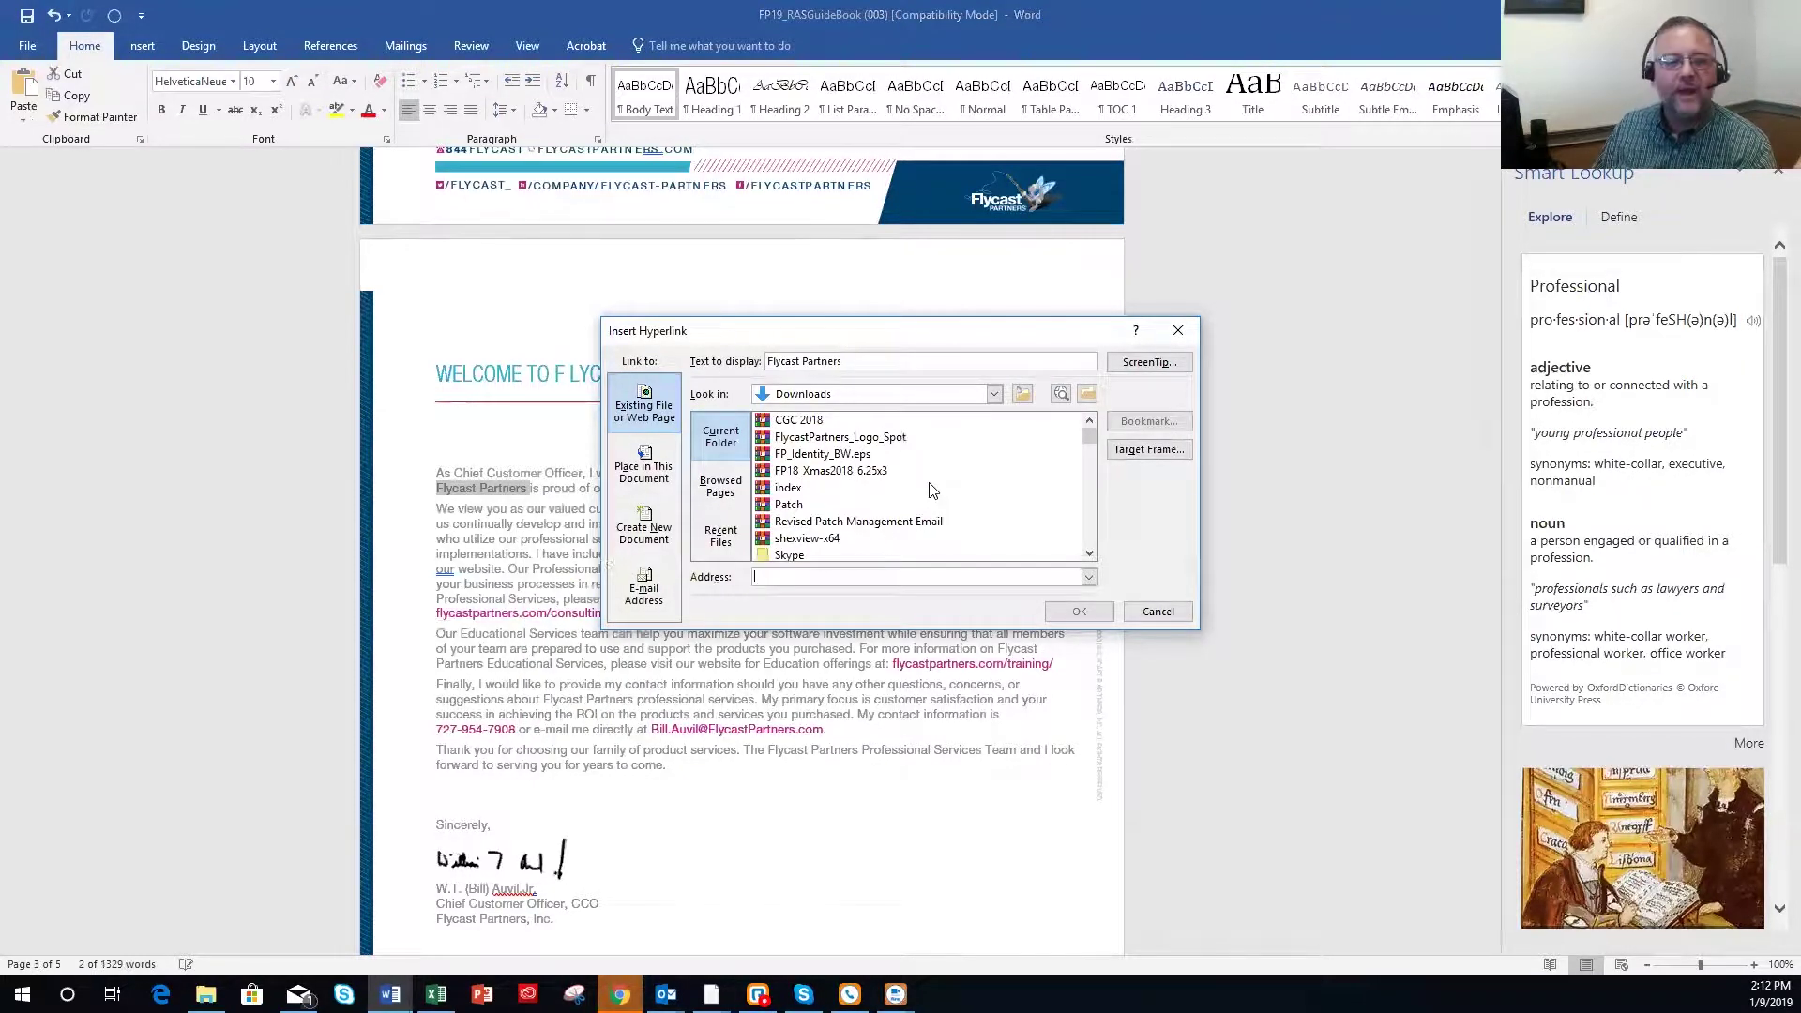
left_click(1184, 322)
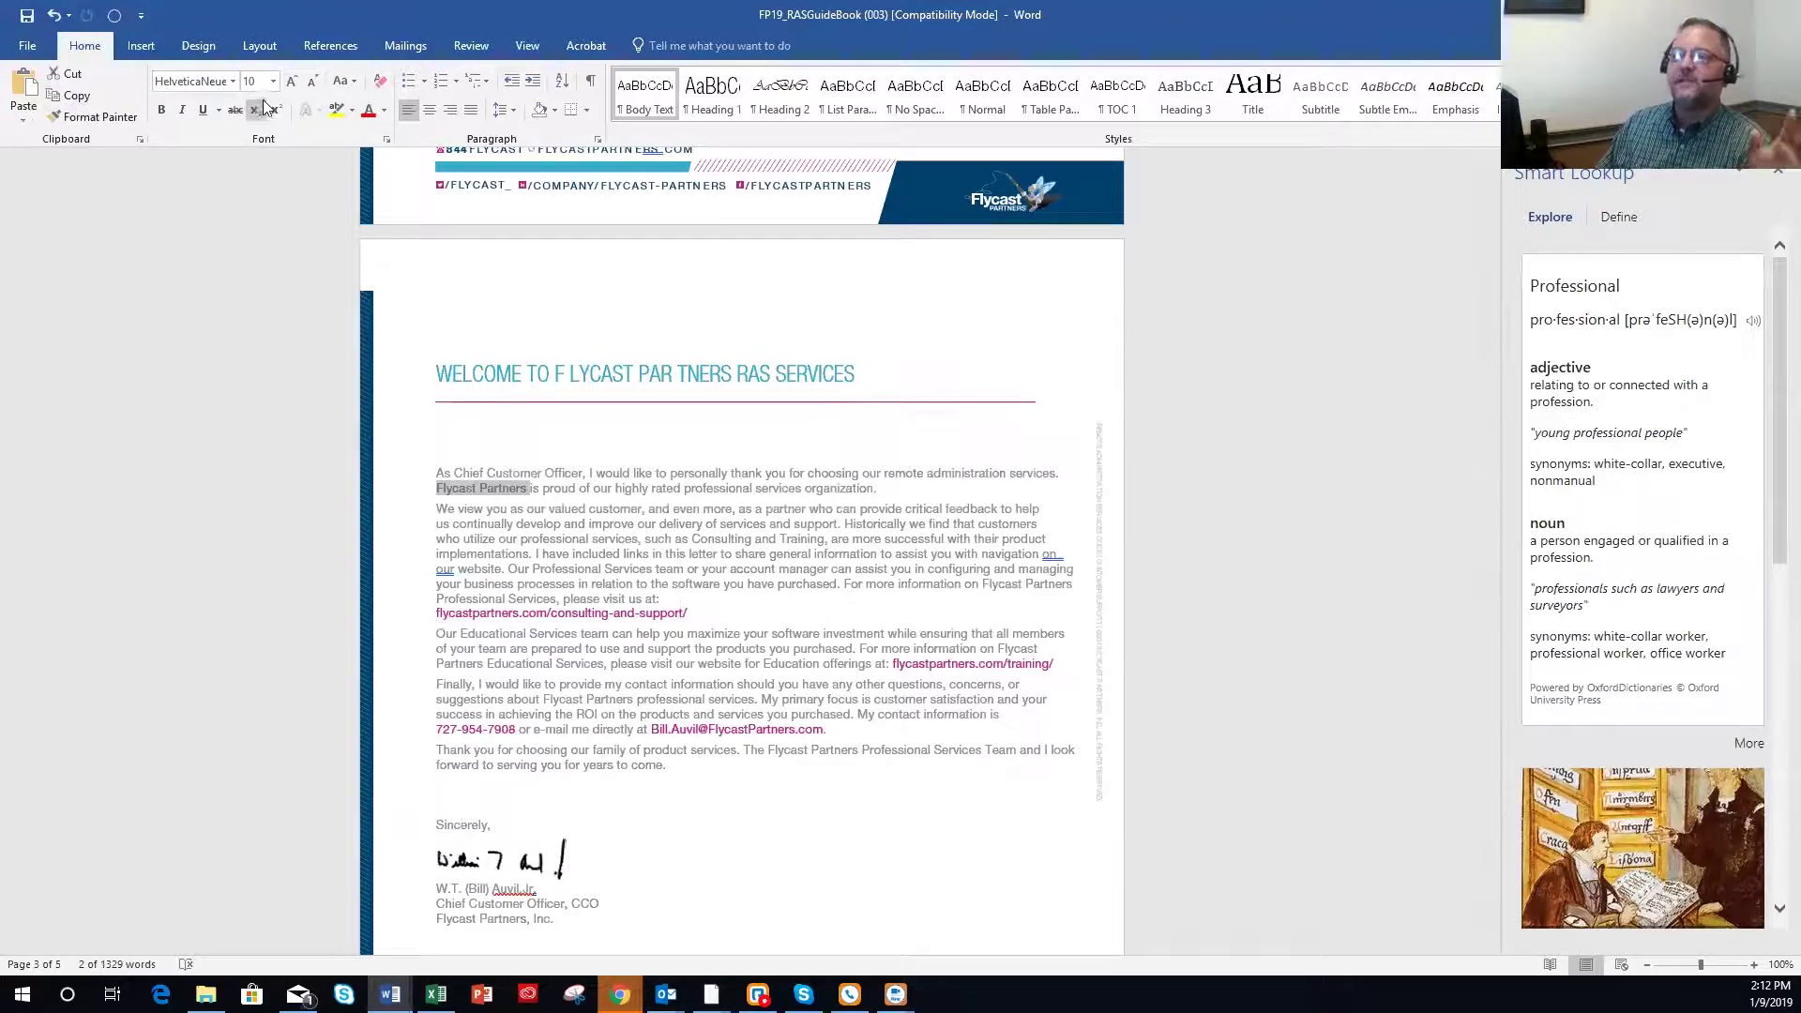
Set the document's theme fonts to Arial.
left_click(197, 46)
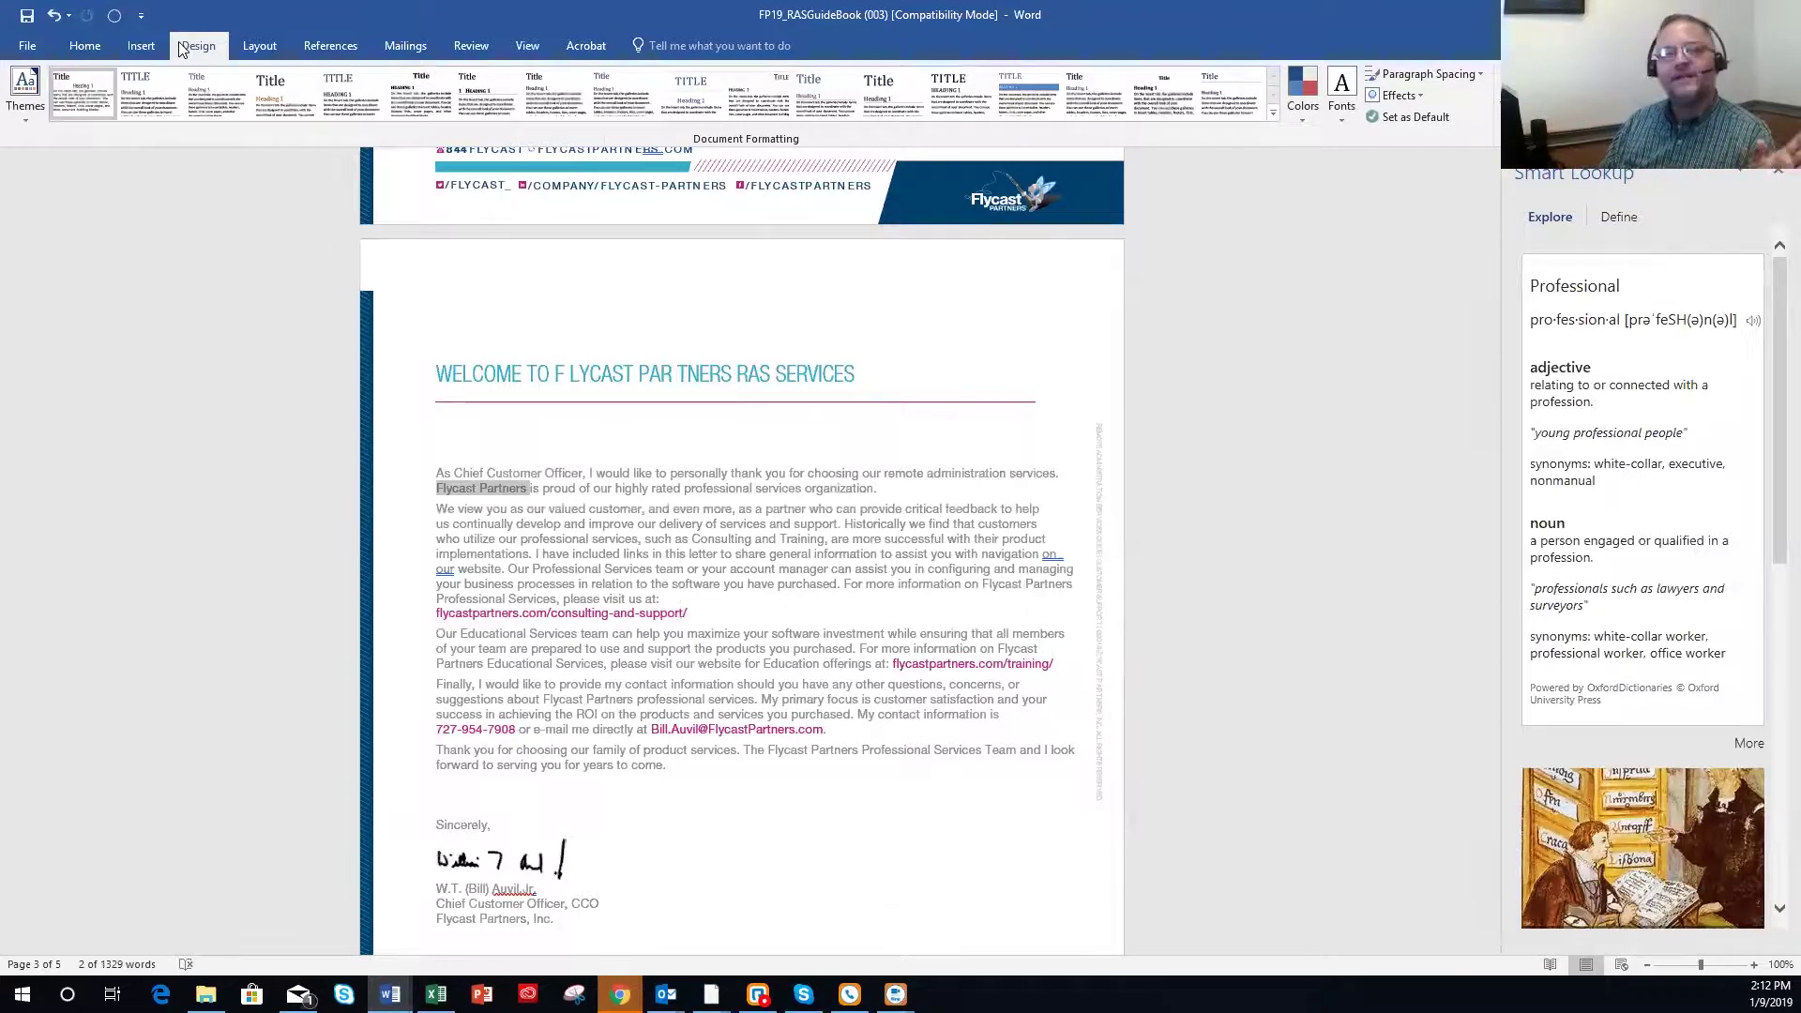
left_click(1340, 120)
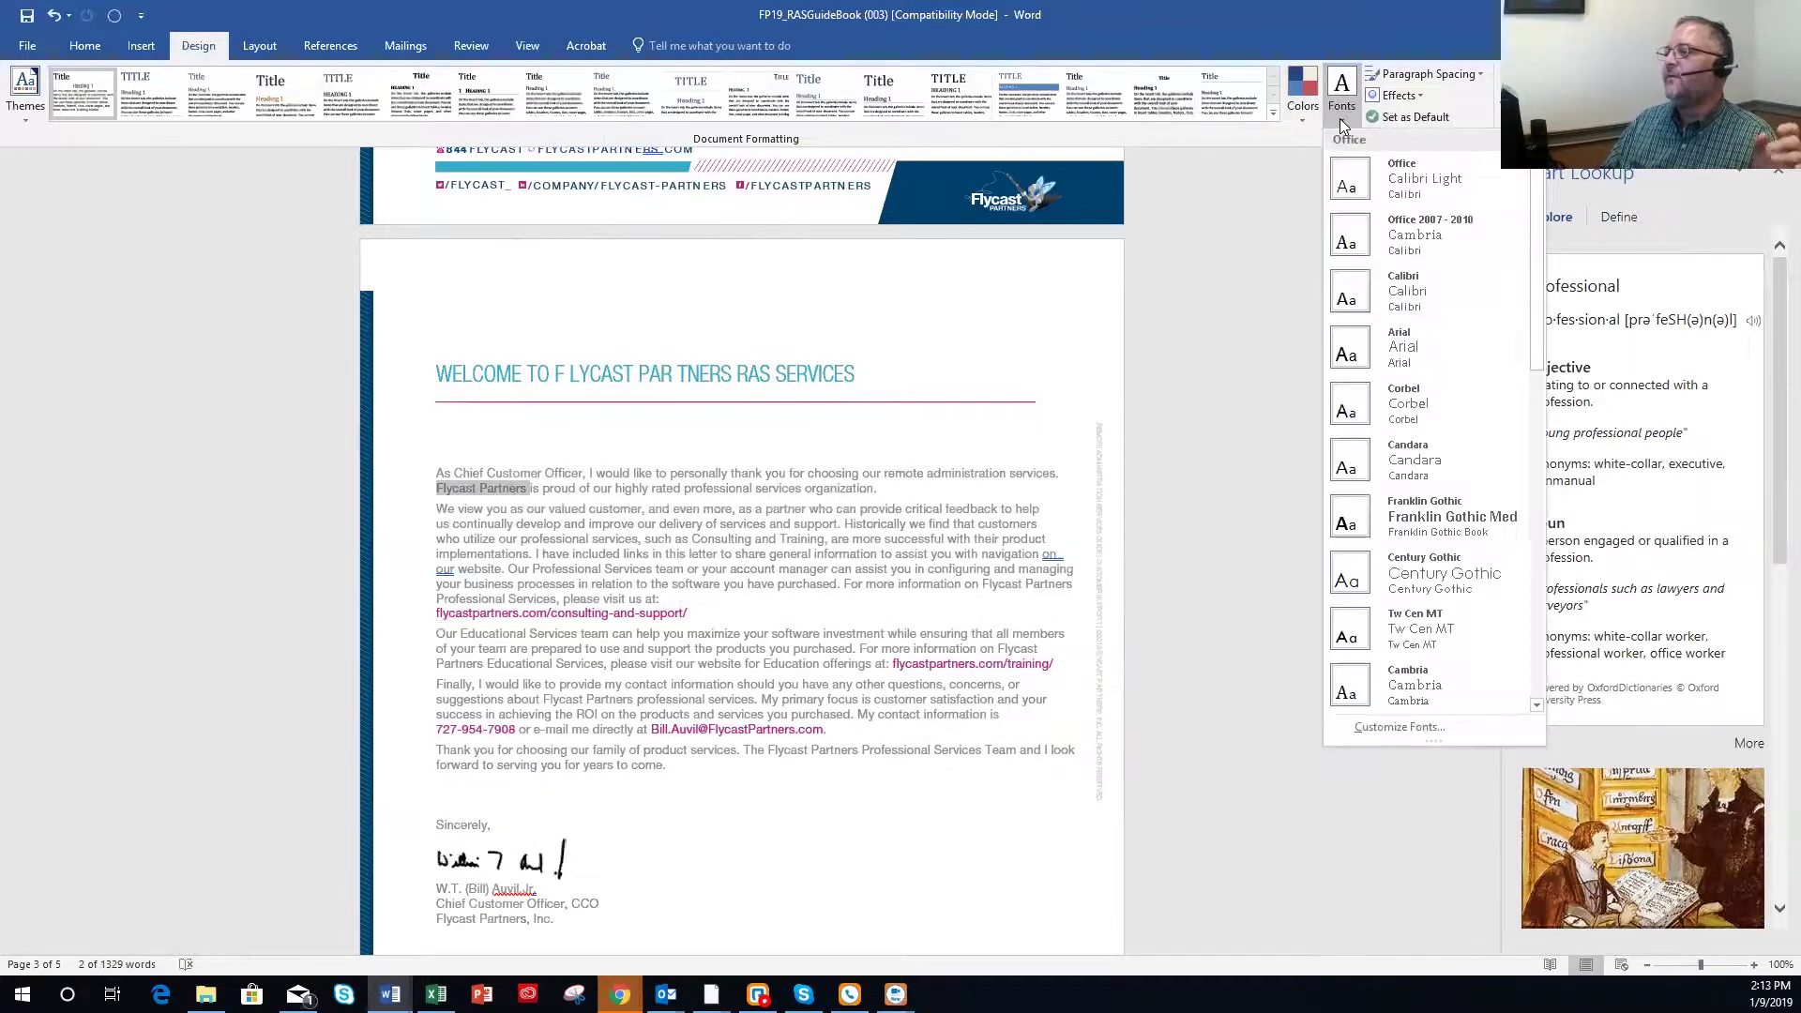
left_click(1406, 360)
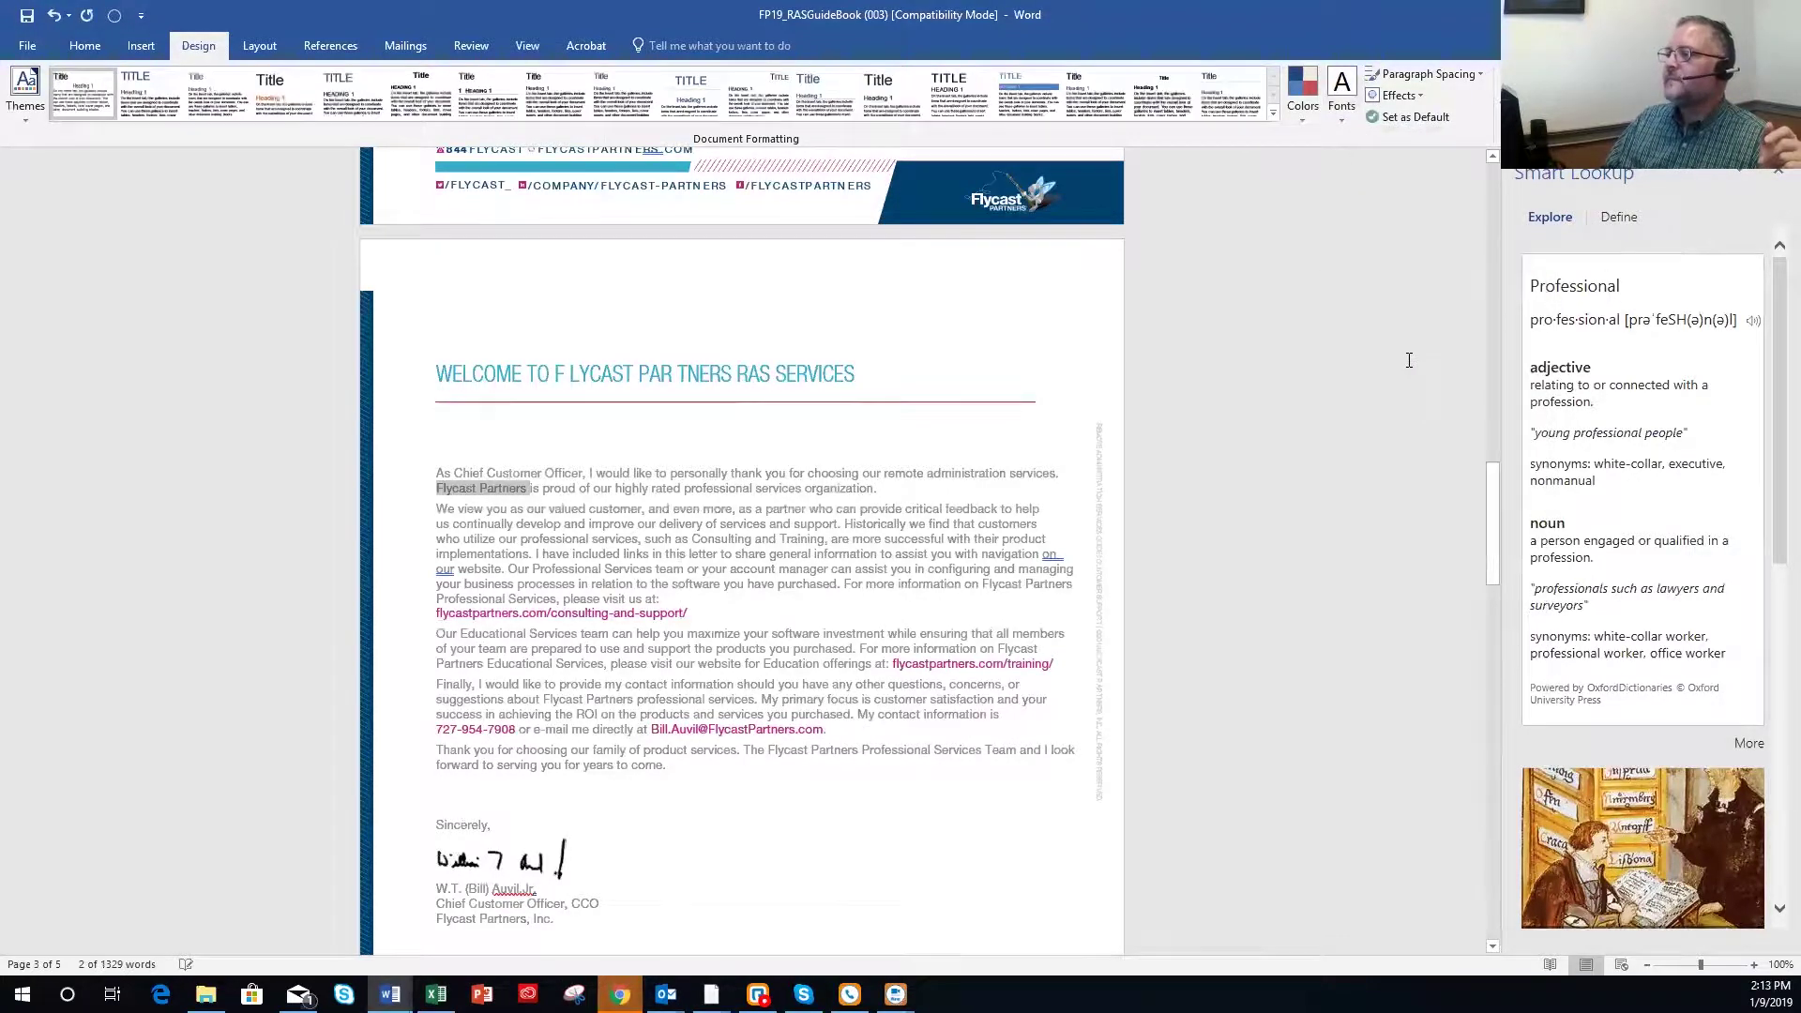
left_click(1416, 97)
left_click(1414, 99)
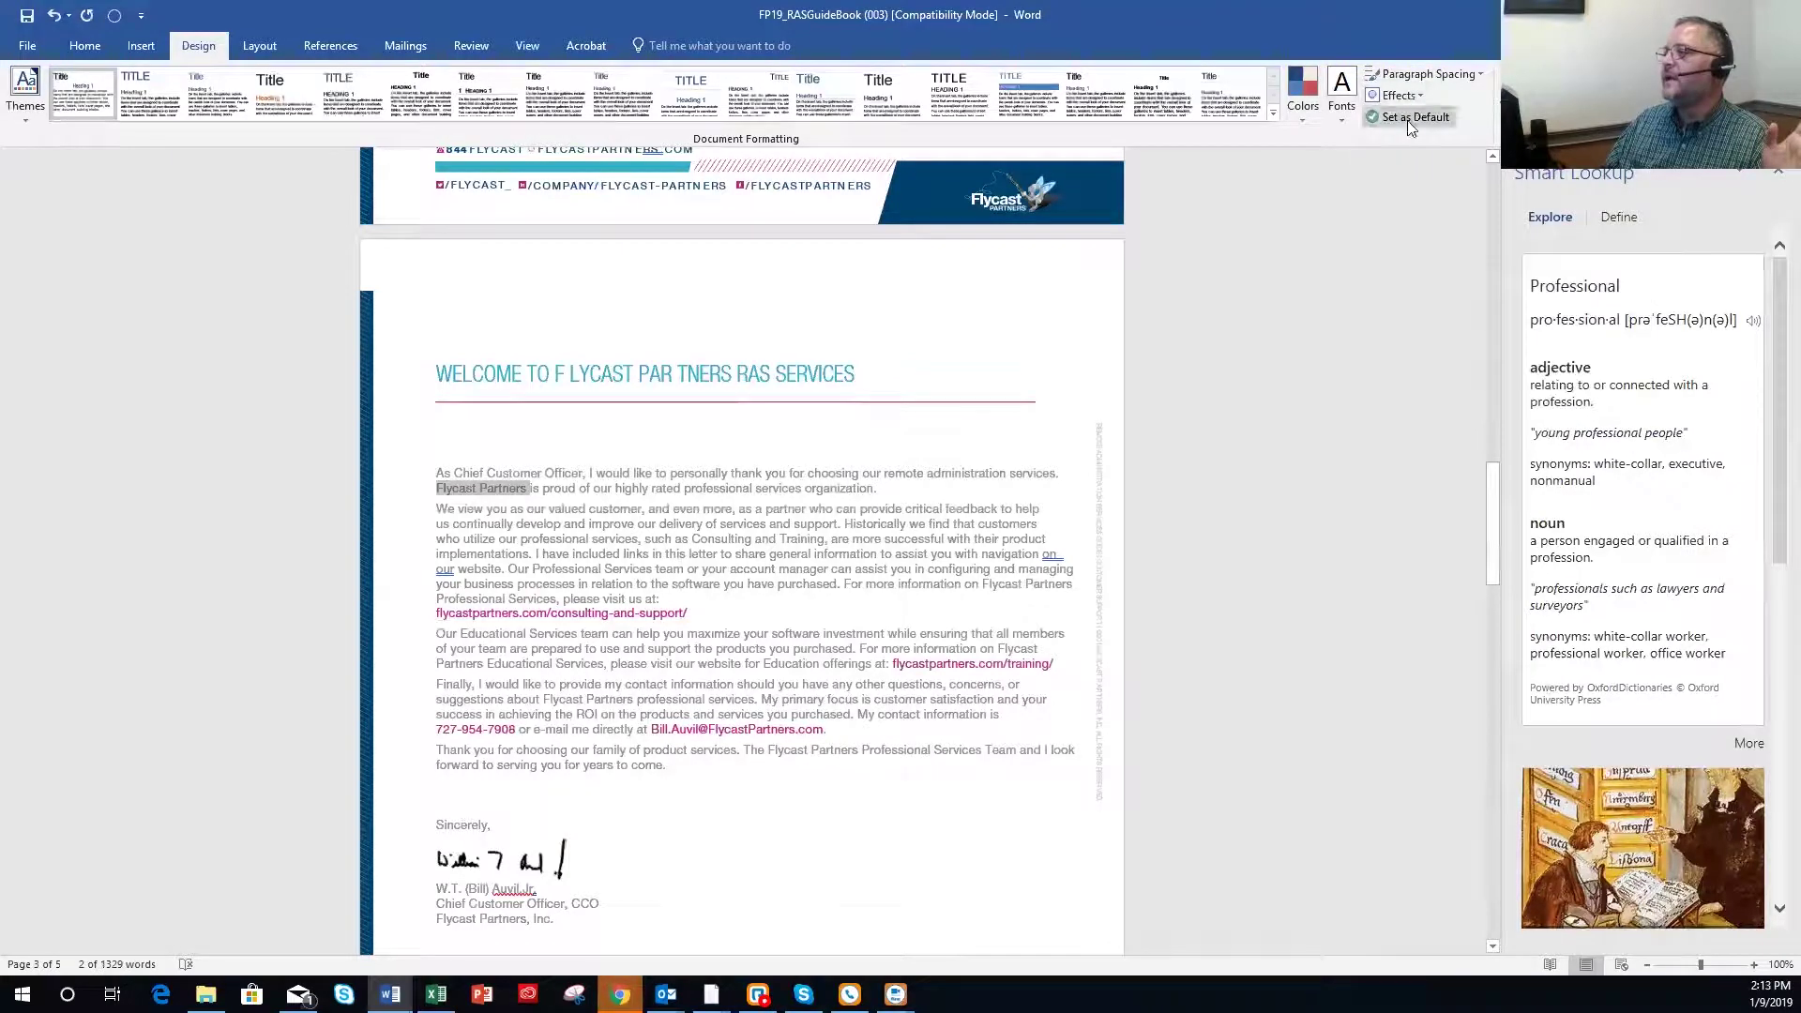
Set the current style set and theme as the default for all new blank documents.
left_click(1412, 118)
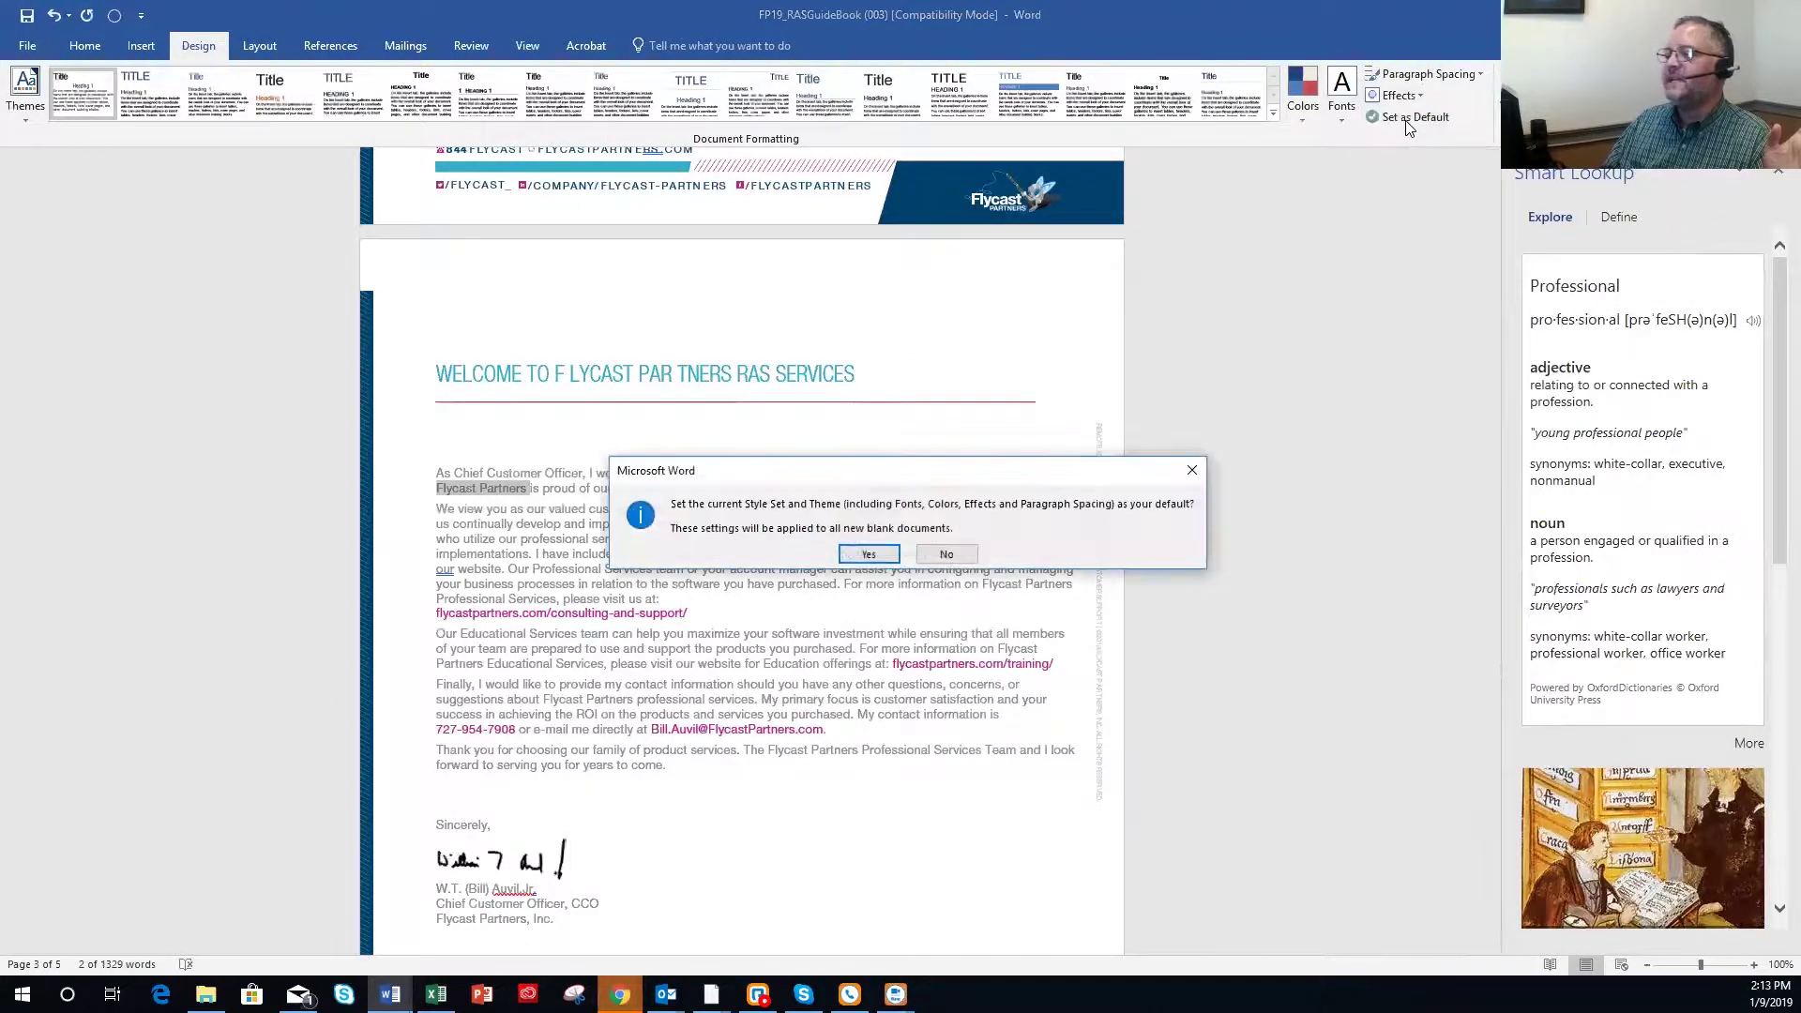
left_click(865, 555)
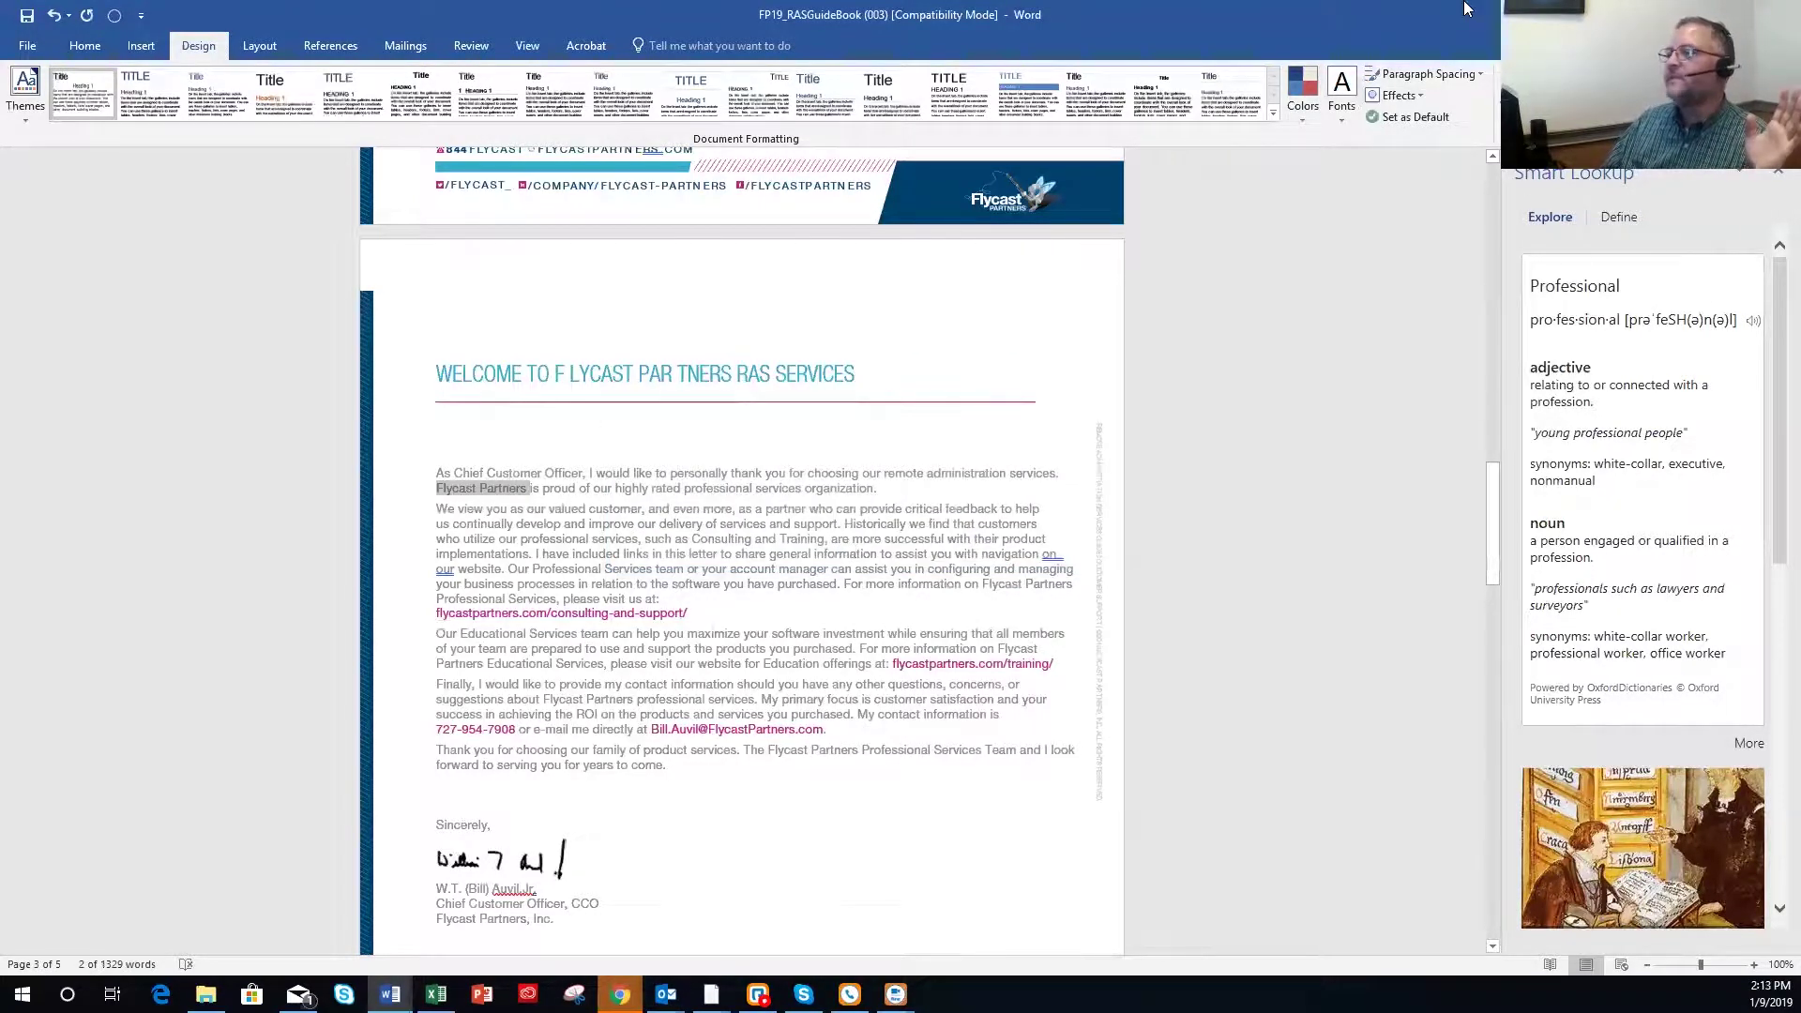
Change the theme fonts to Franklin Gothic and make the theme settings the default for new blank documents.
left_click(1345, 111)
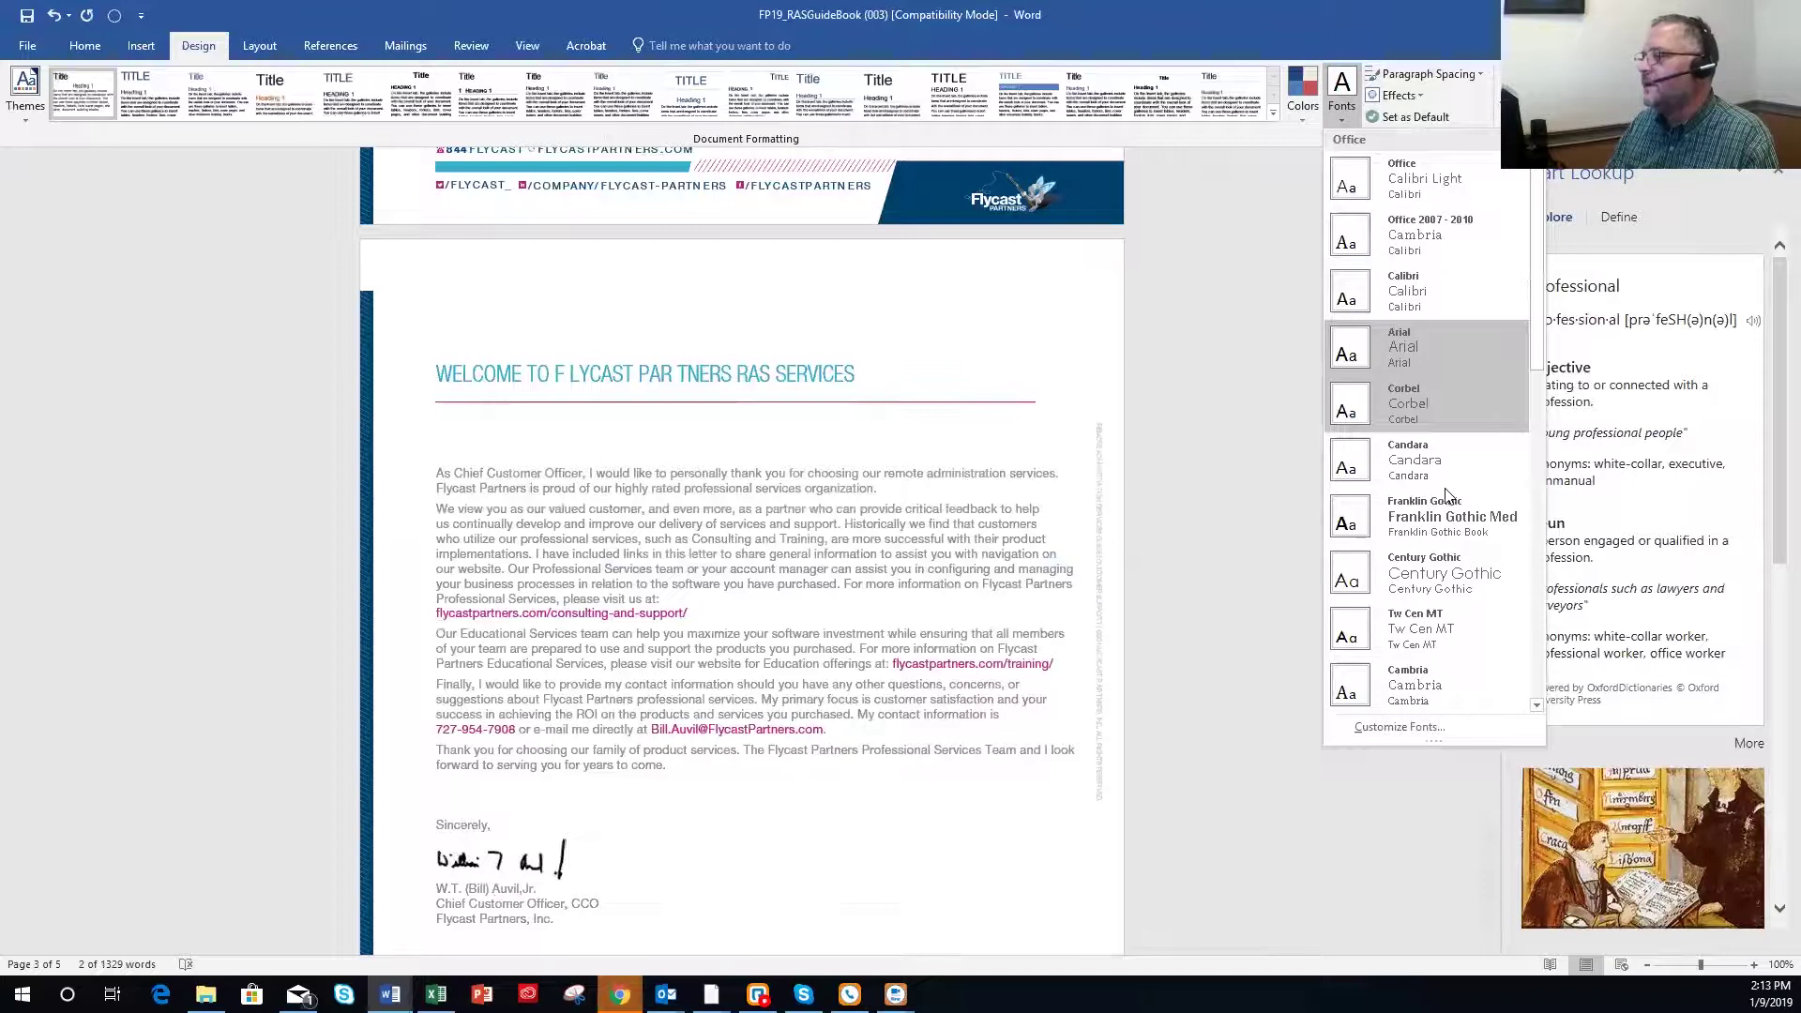
left_click(1424, 517)
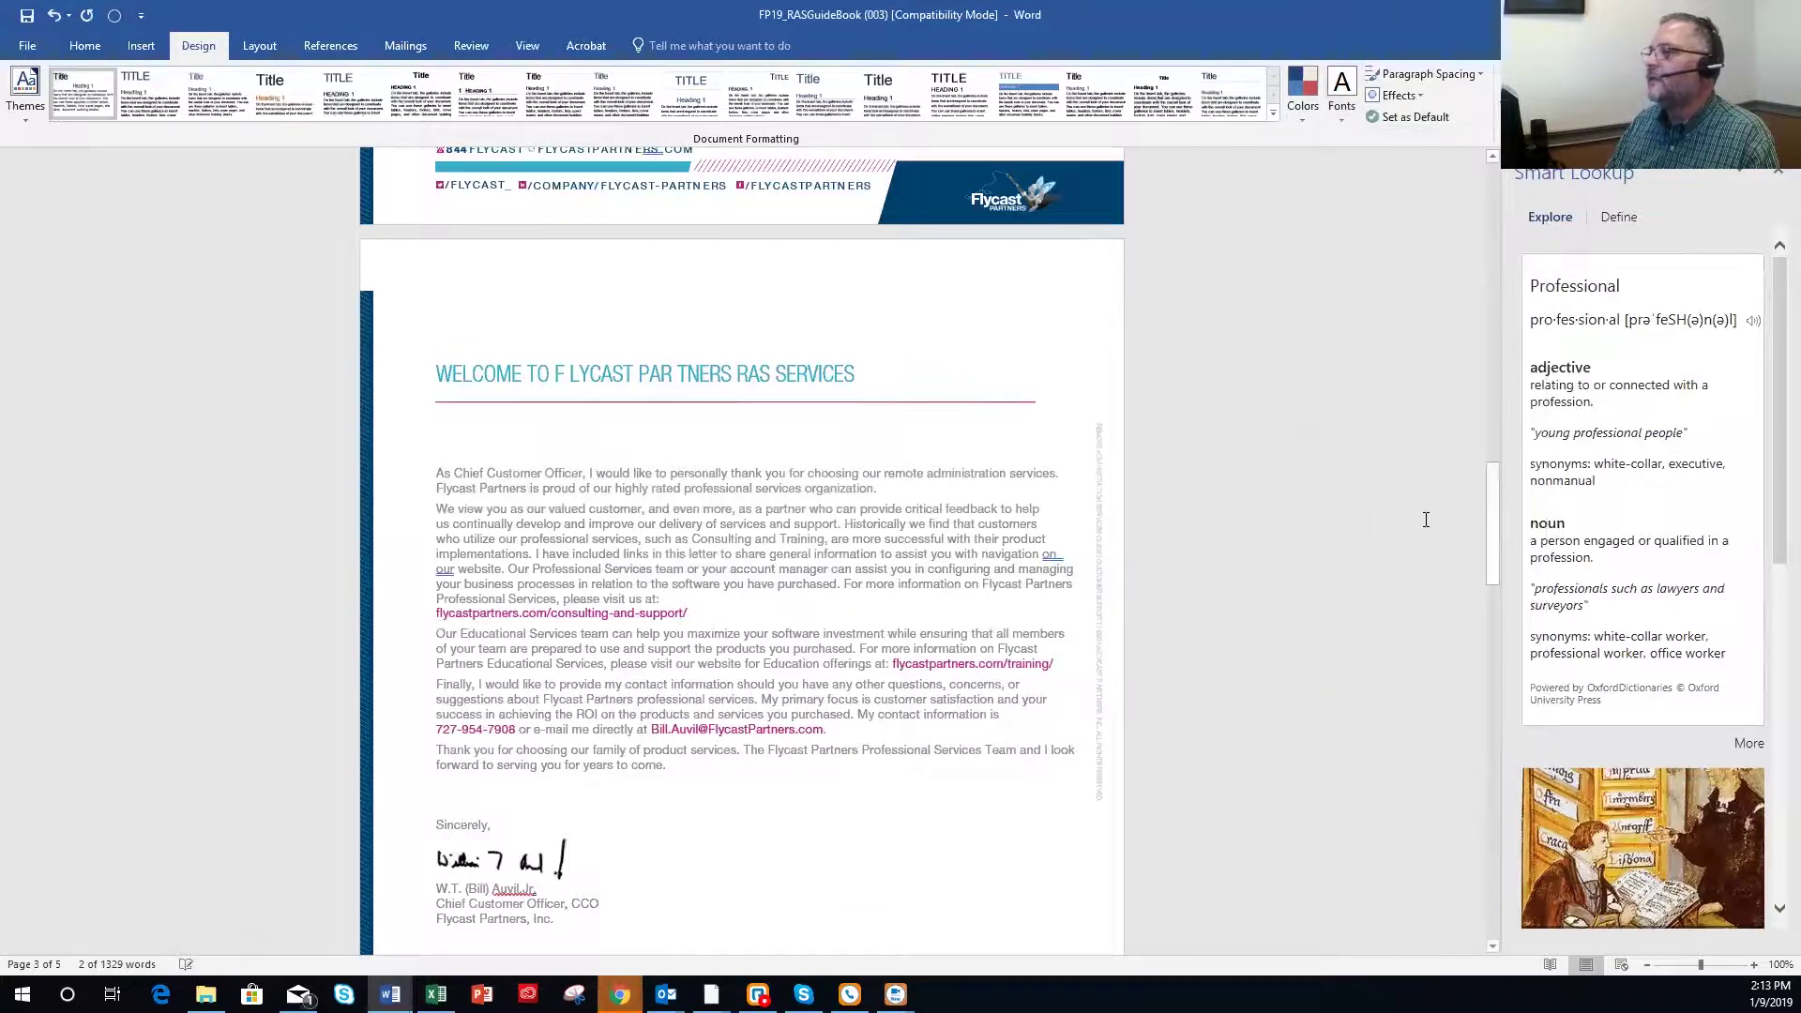
left_click(1408, 116)
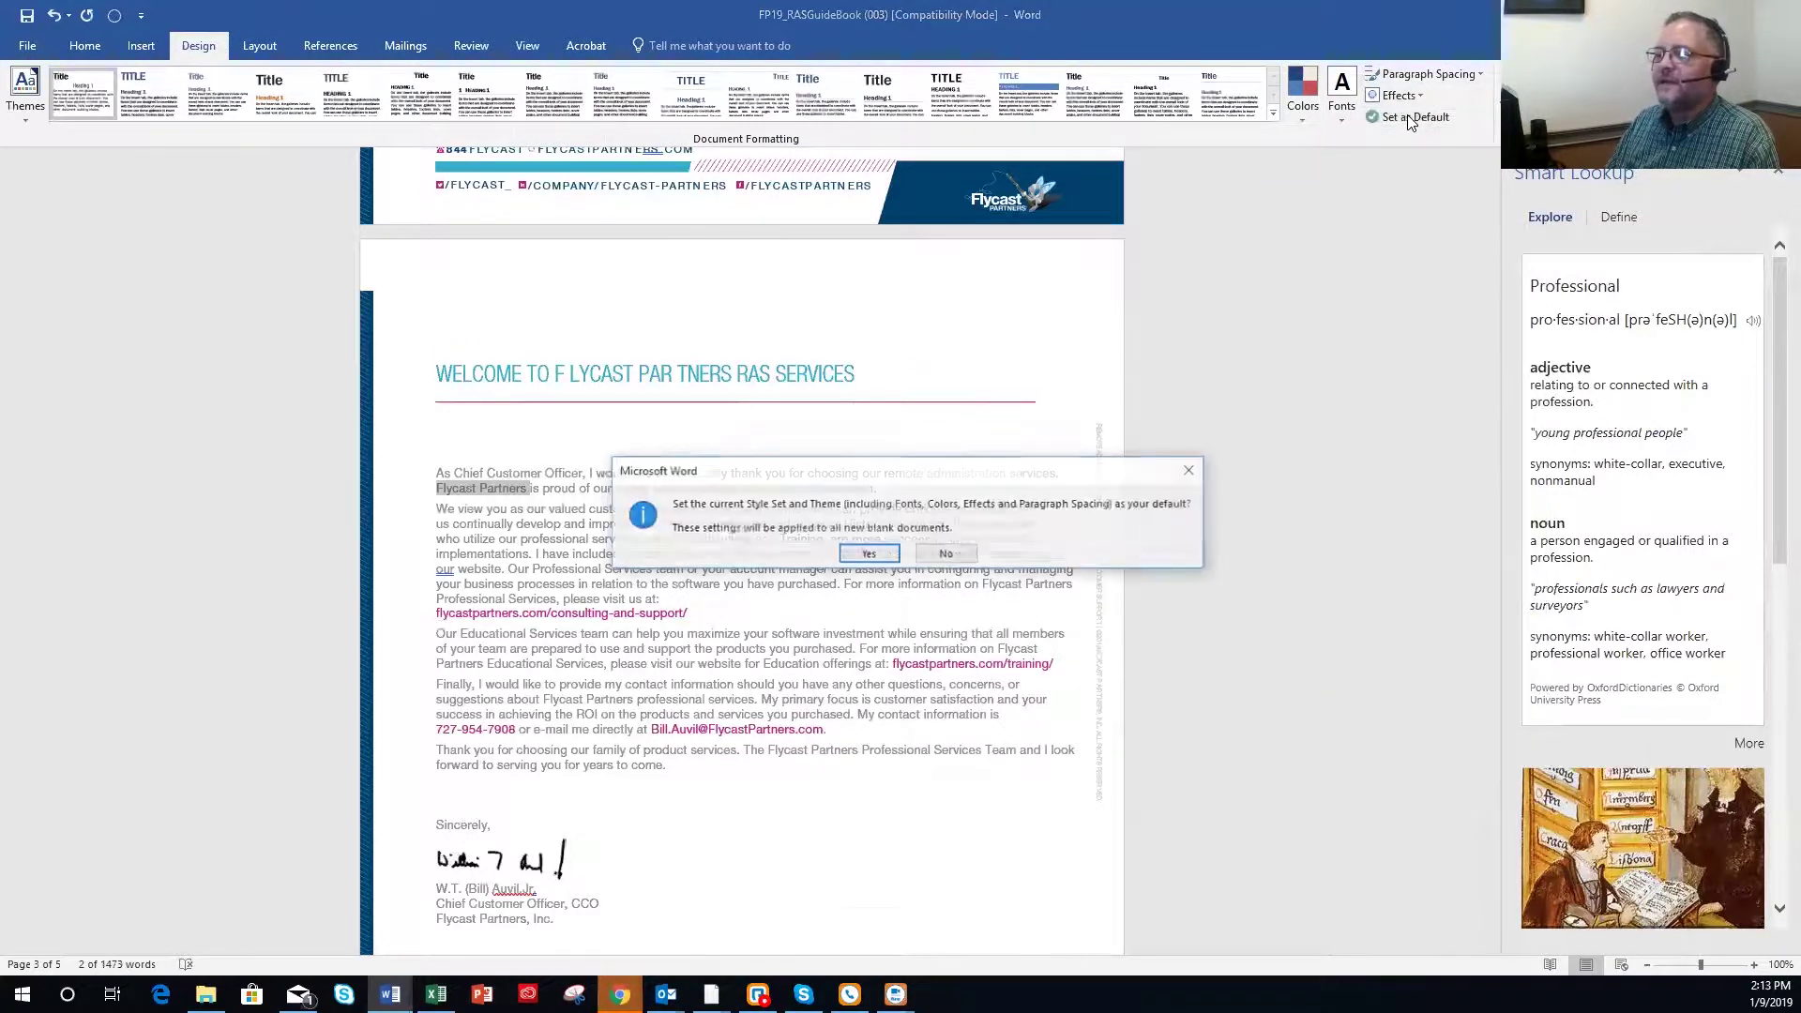
left_click(863, 555)
scroll(996, 576, "up", 10)
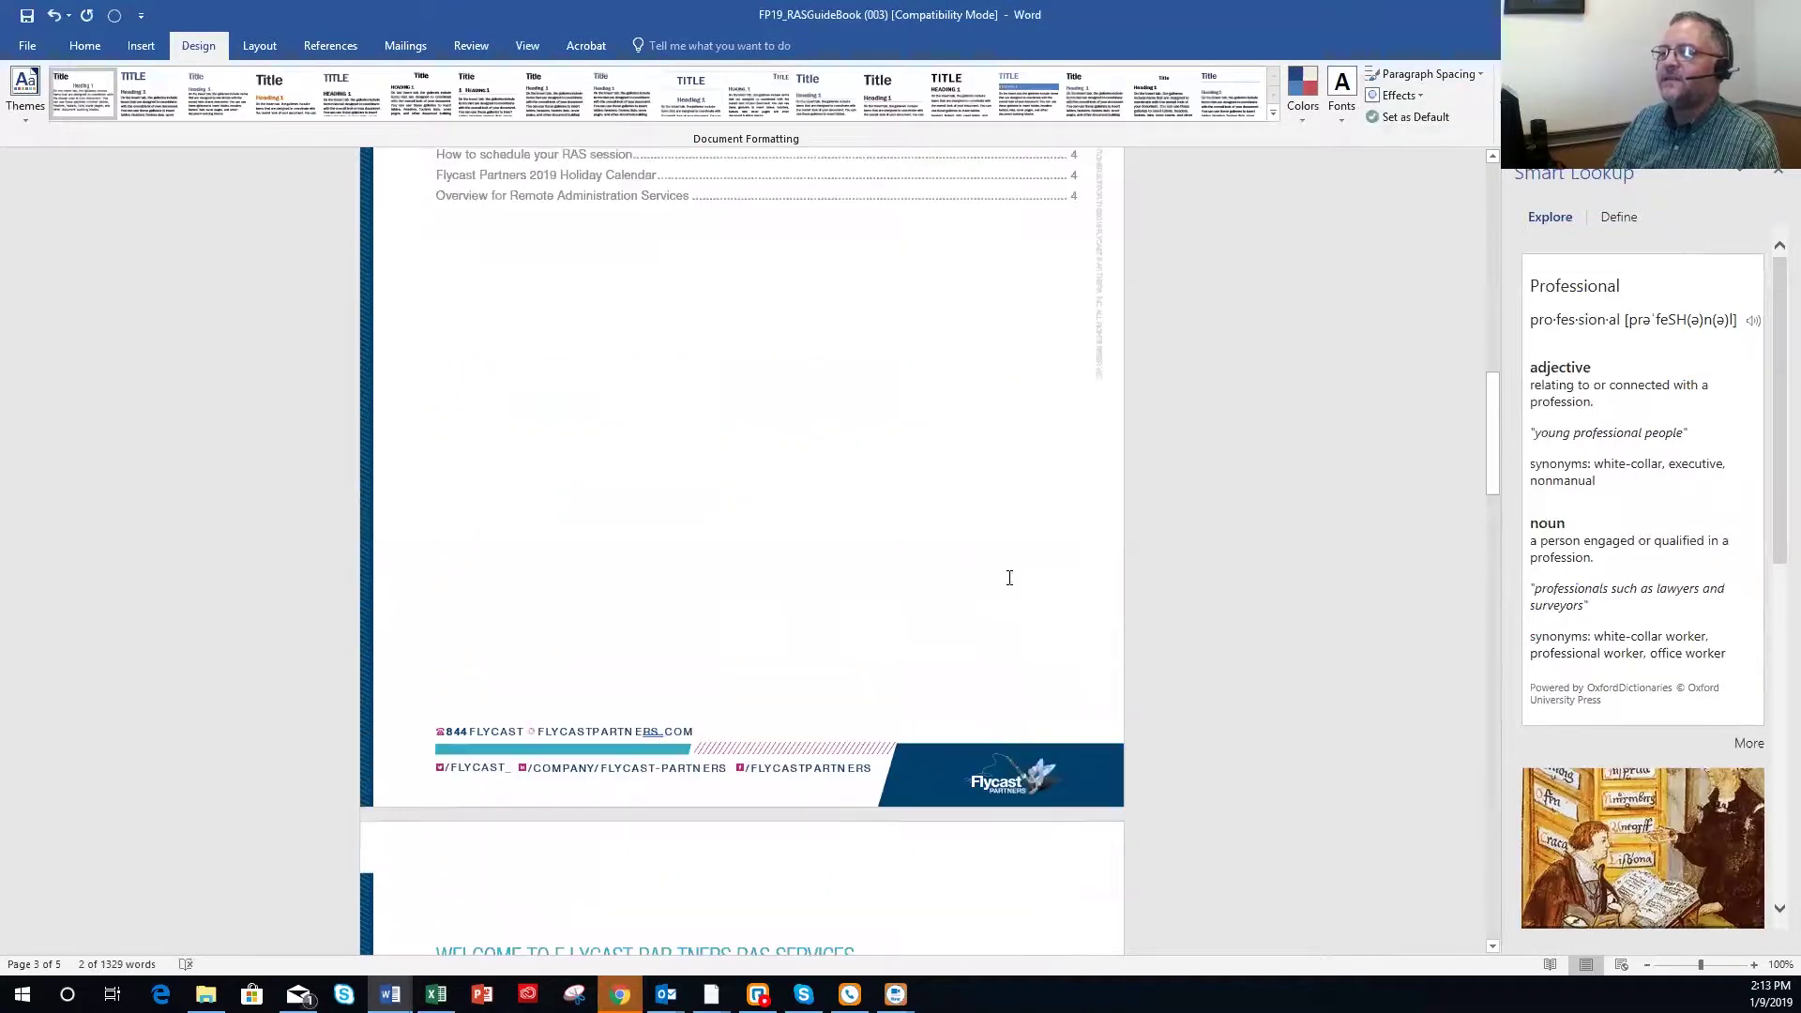
scroll(996, 576, "down", 15)
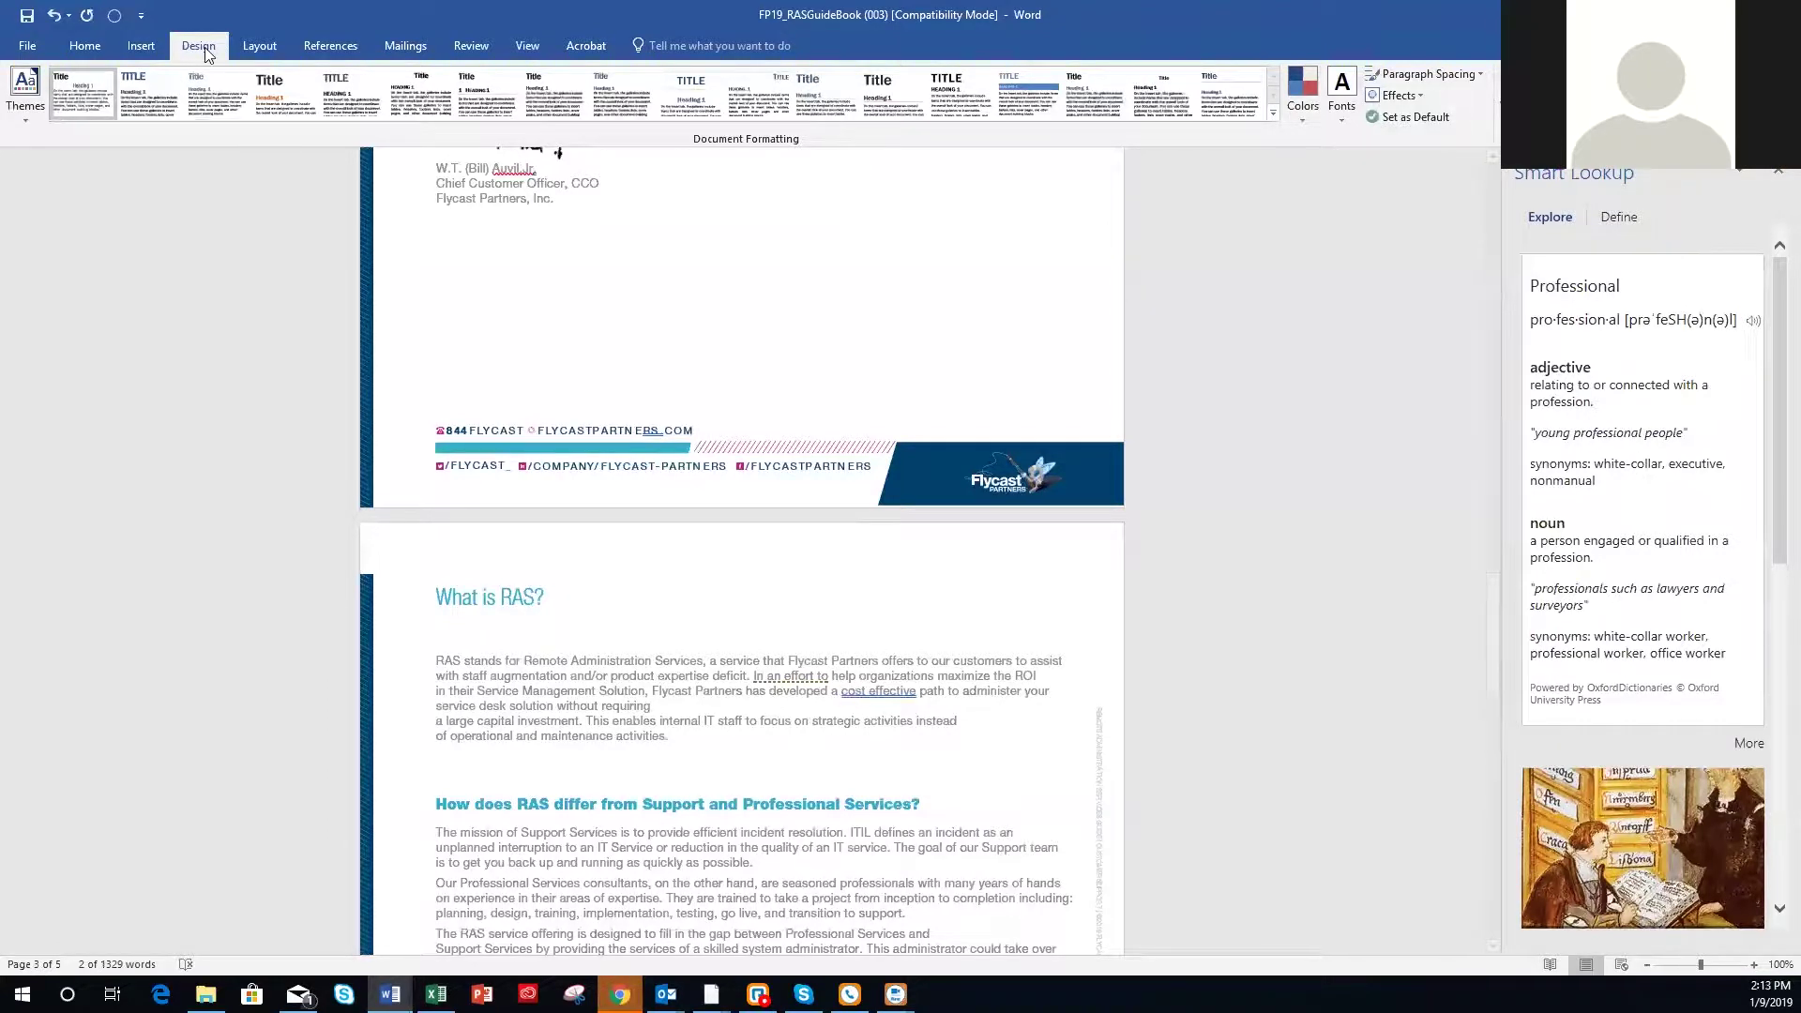
Undo the recent changes back through the insertion of the "Flycast Partners" hyperlink in the letter.
left_click(52, 16)
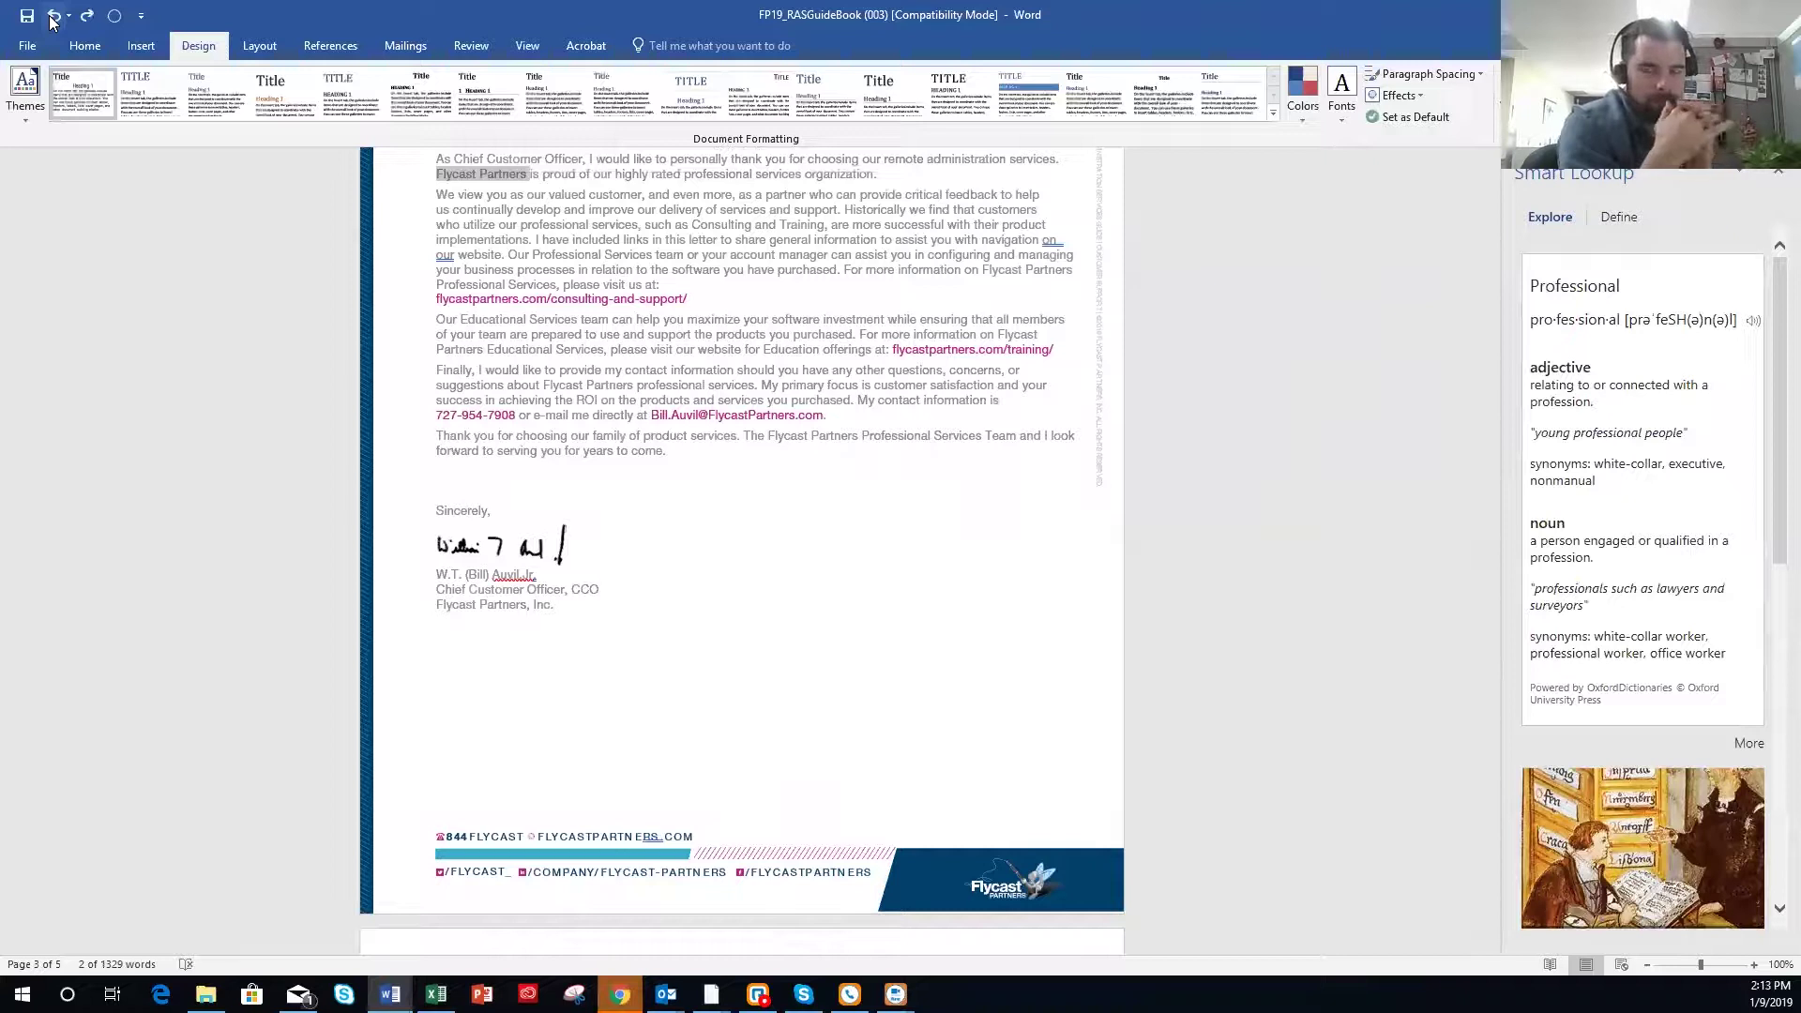
left_click(51, 16)
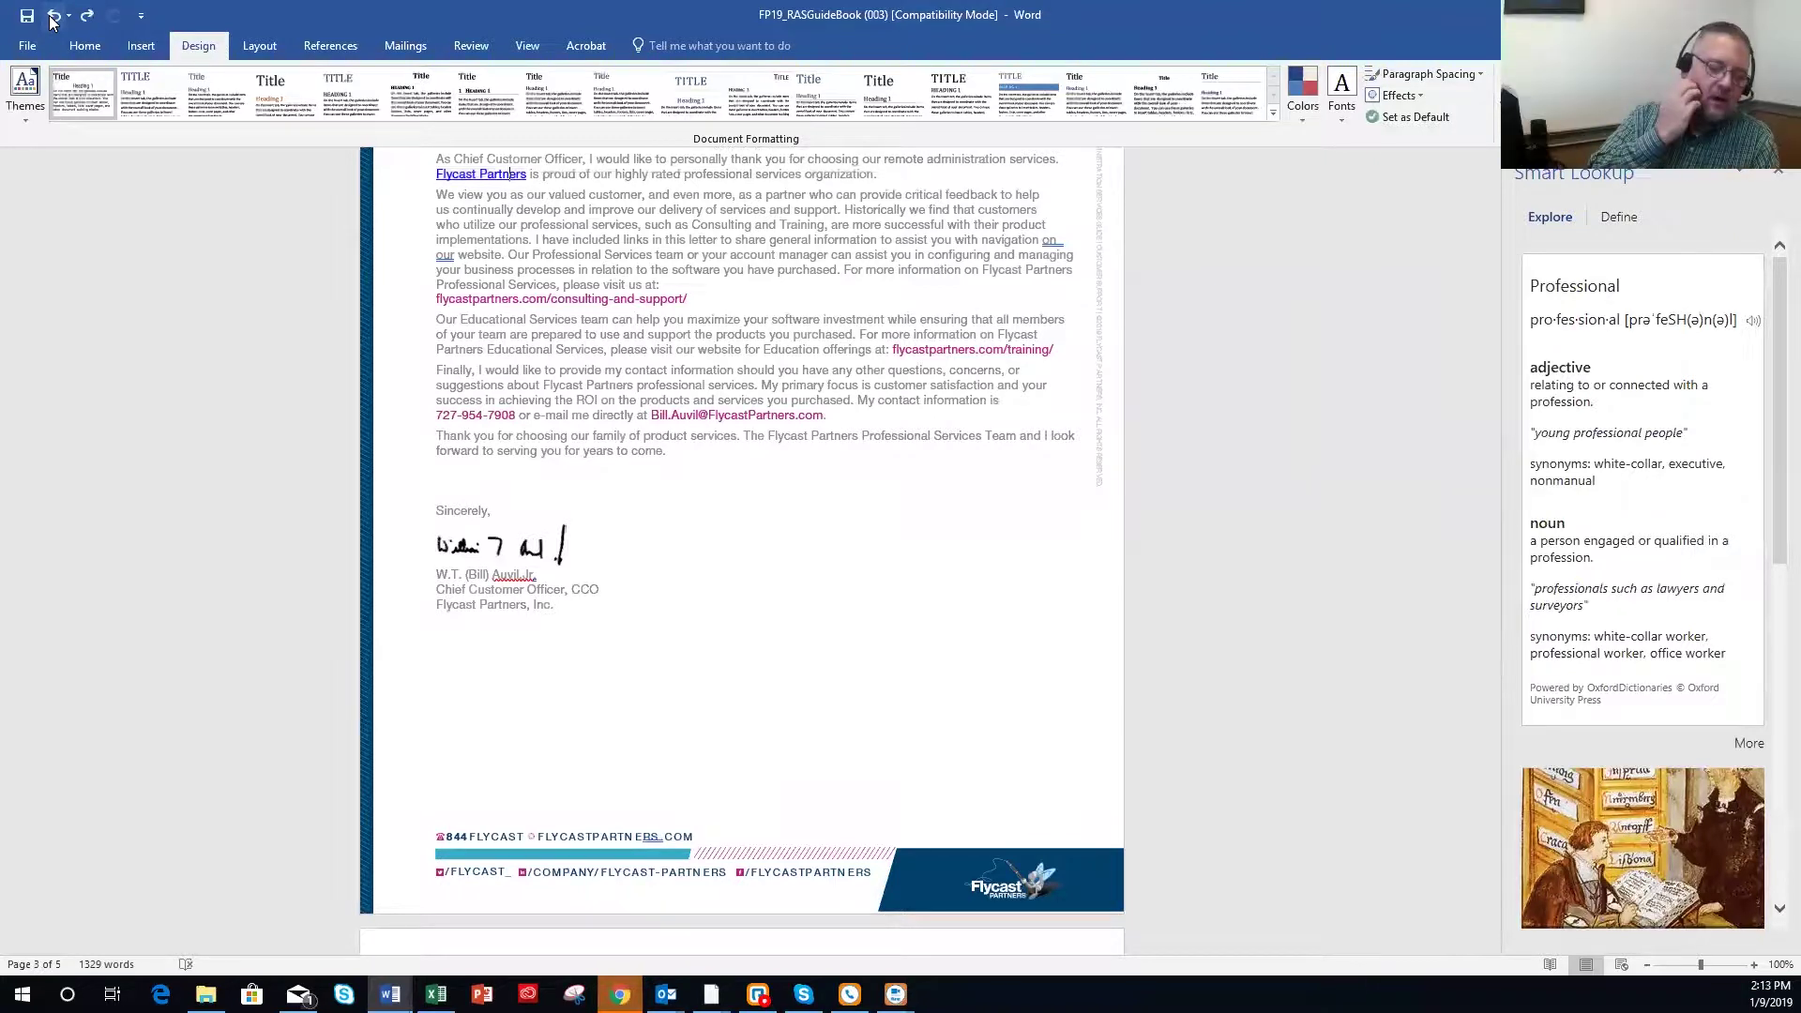
left_click(52, 17)
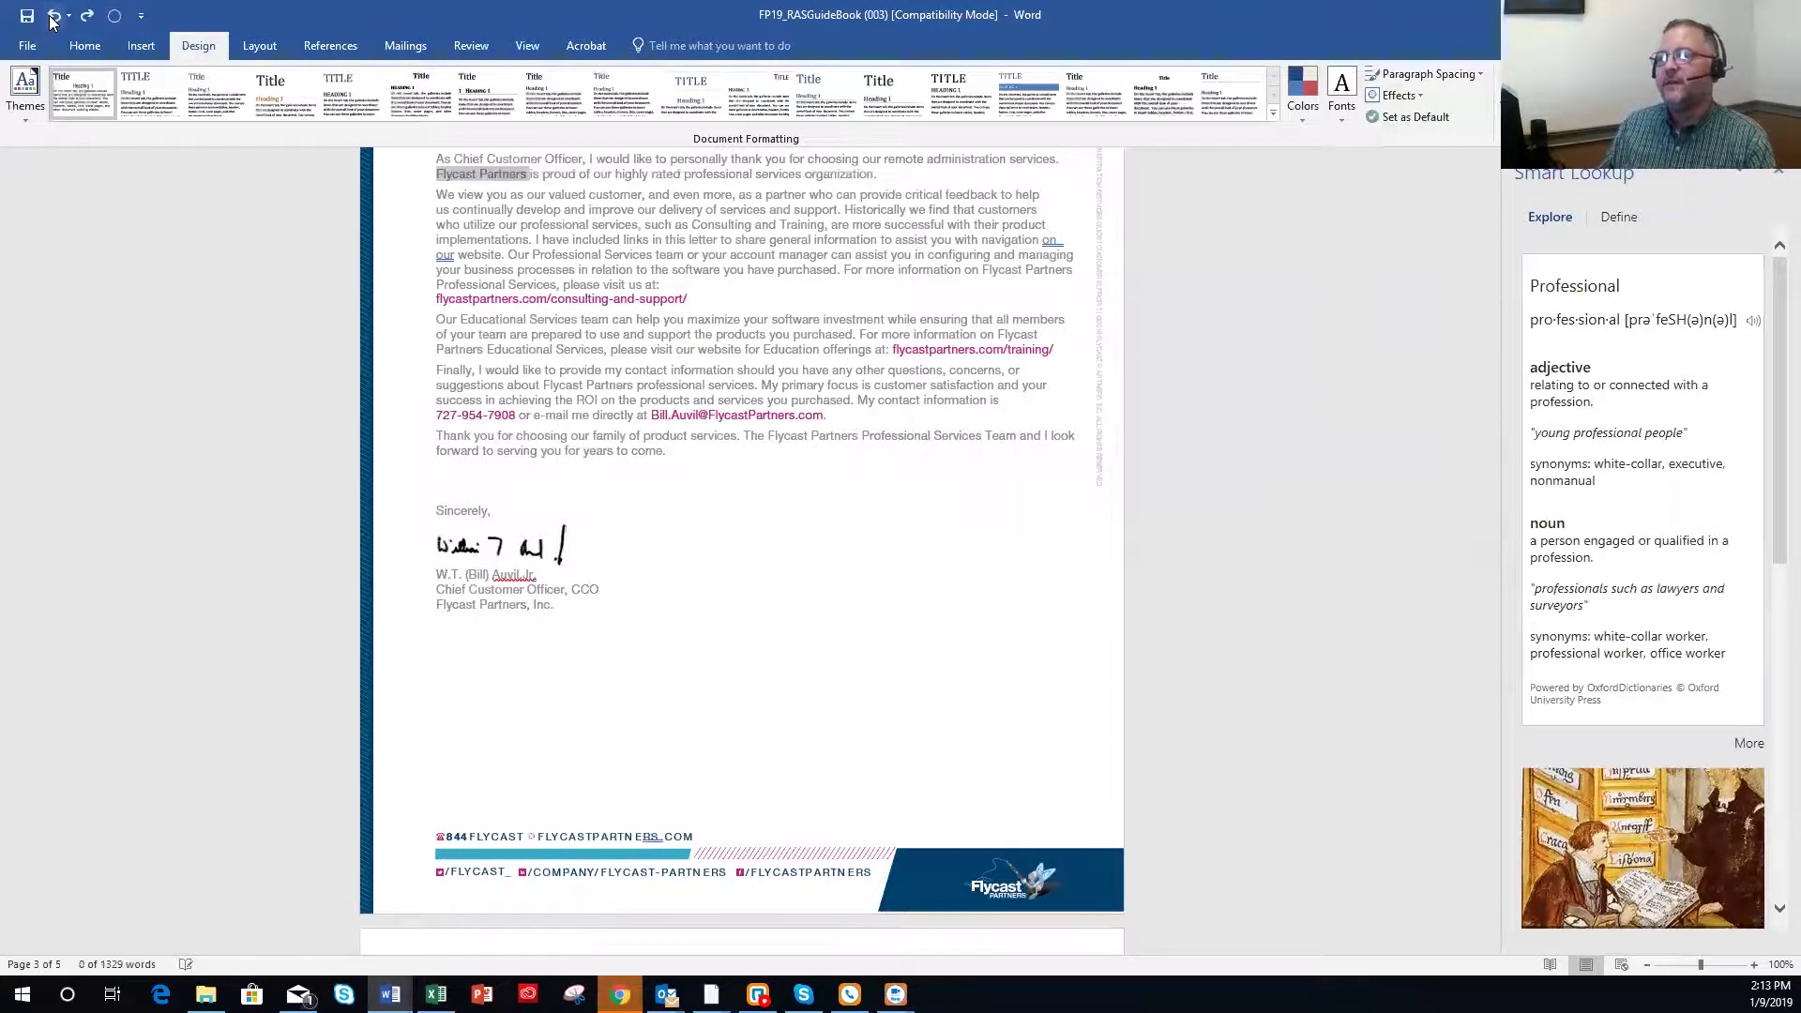
left_click(611, 239)
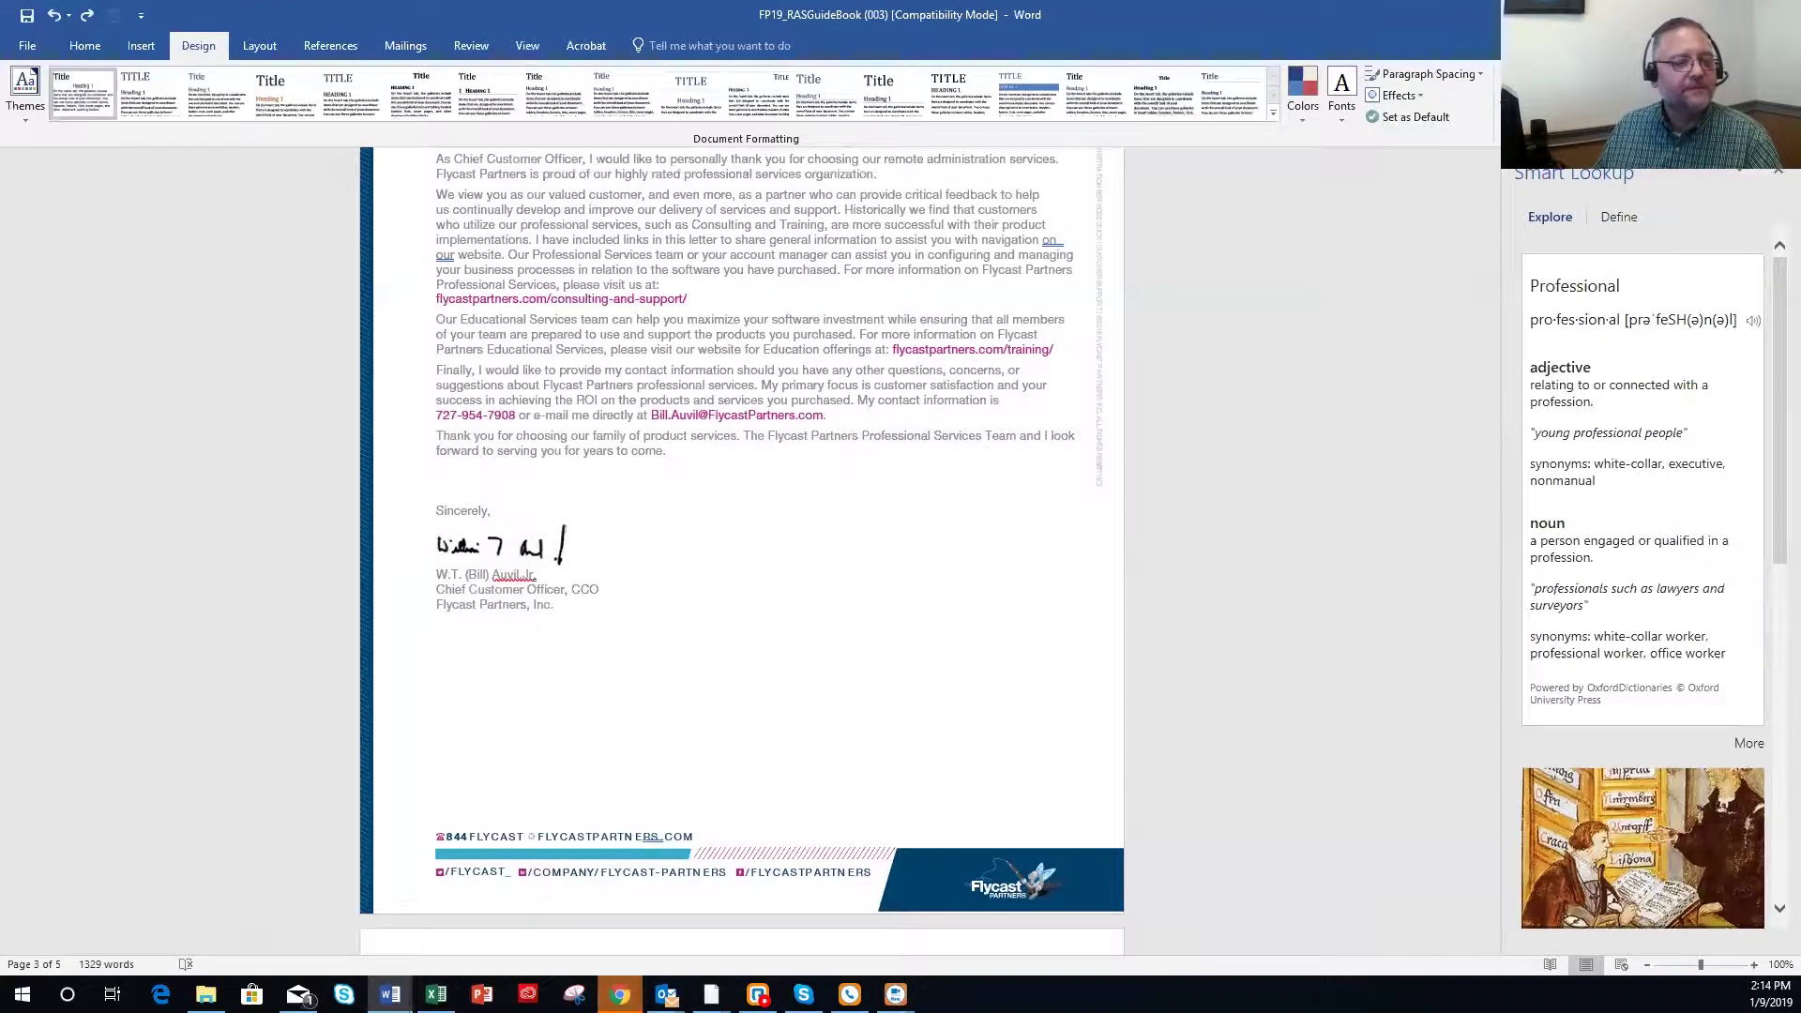
Search the document for the word "customer".
left_click(436, 994)
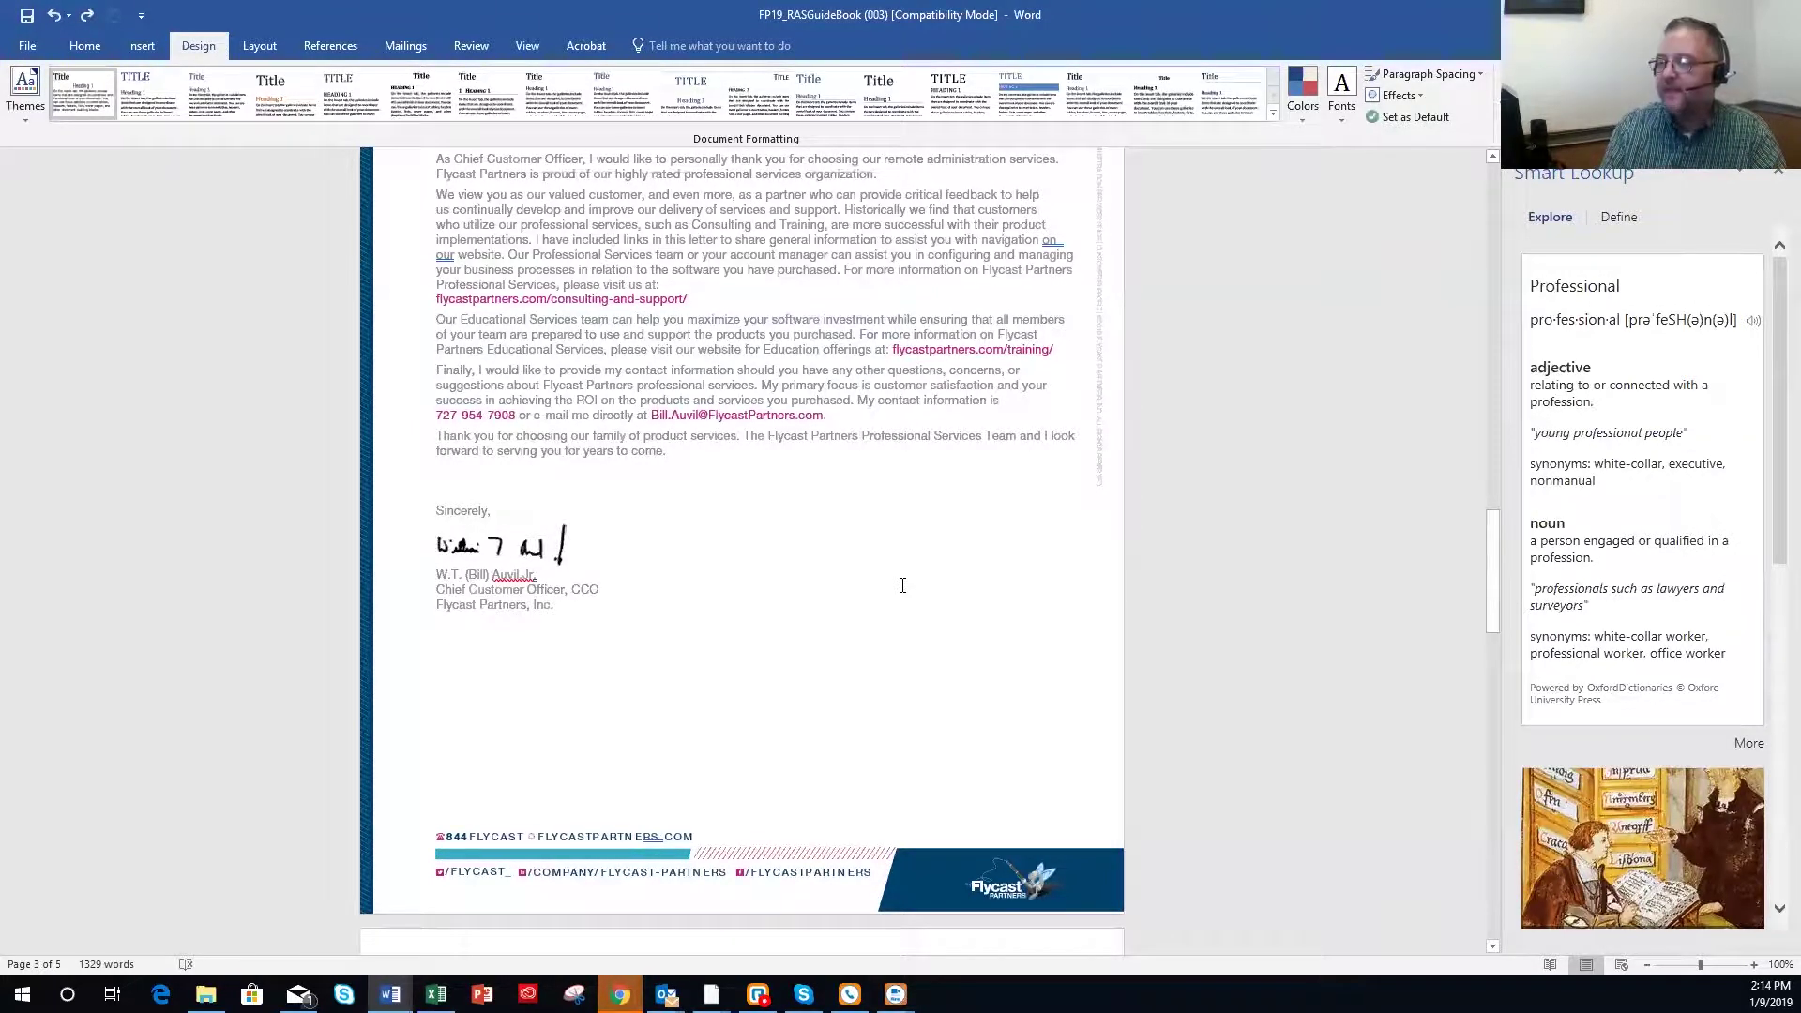
key("ctrl+f")
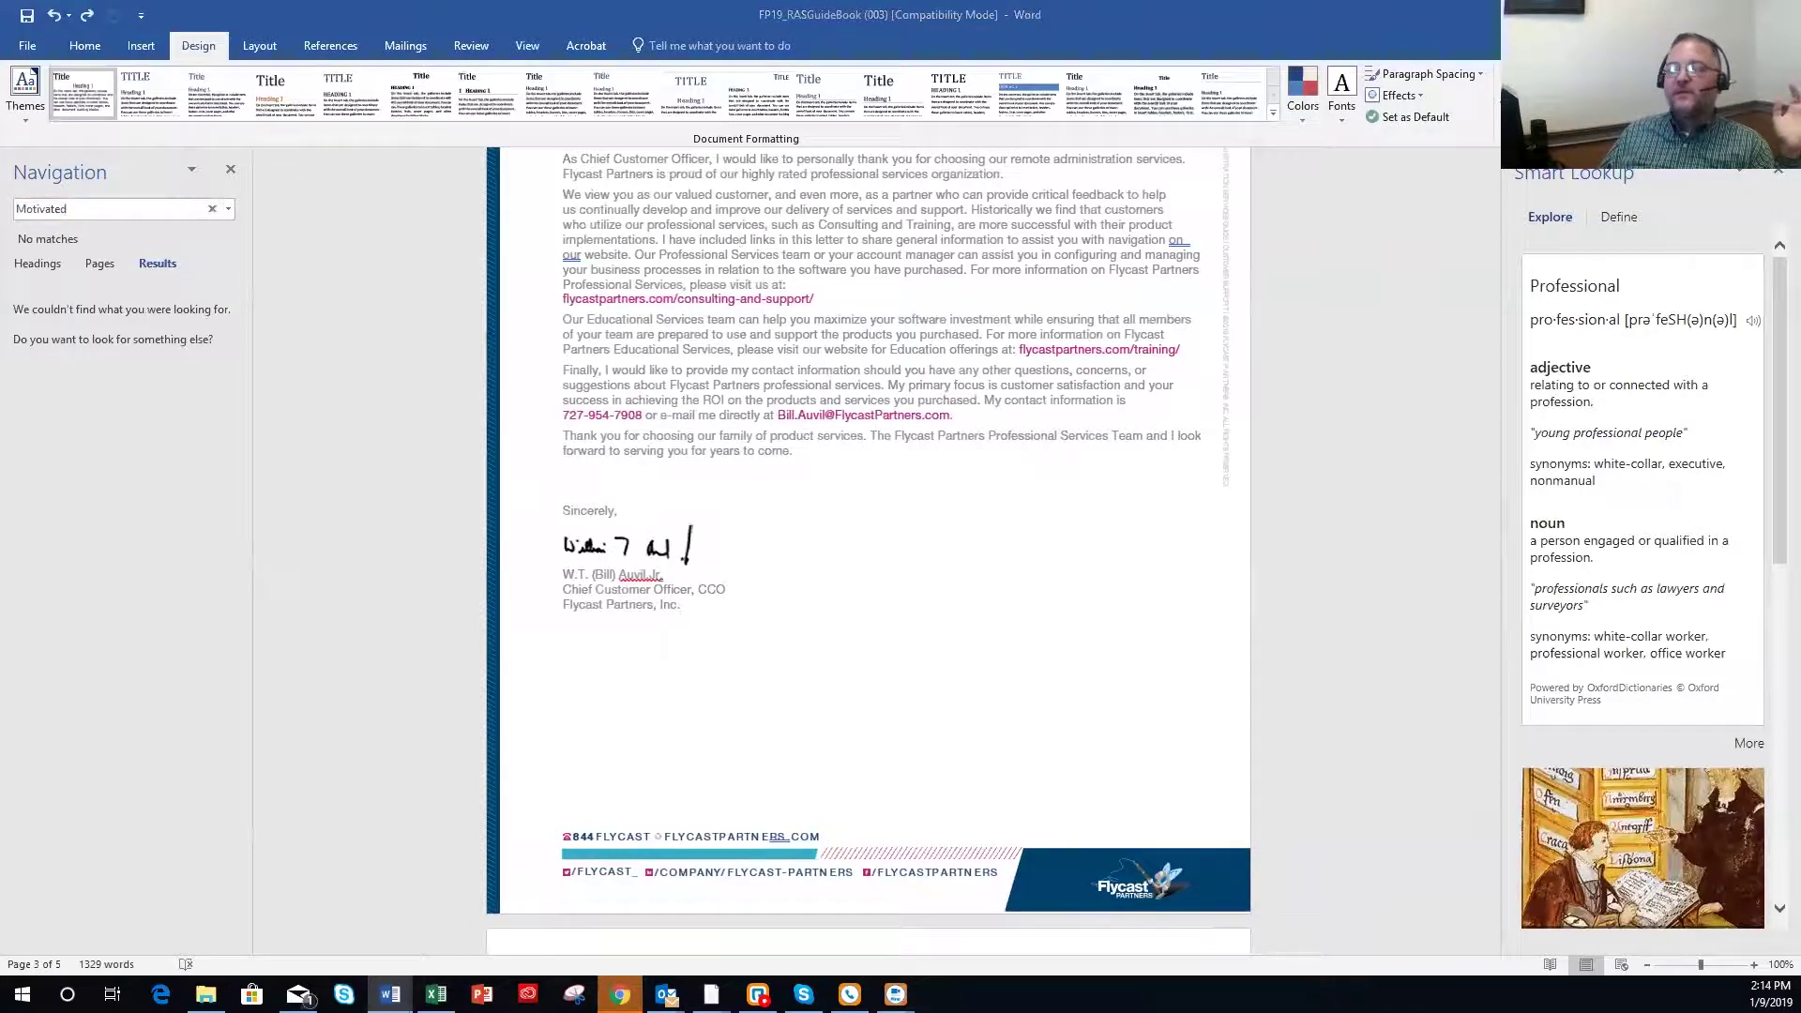
left_click(88, 206)
left_click_drag(88, 206, 13, 209)
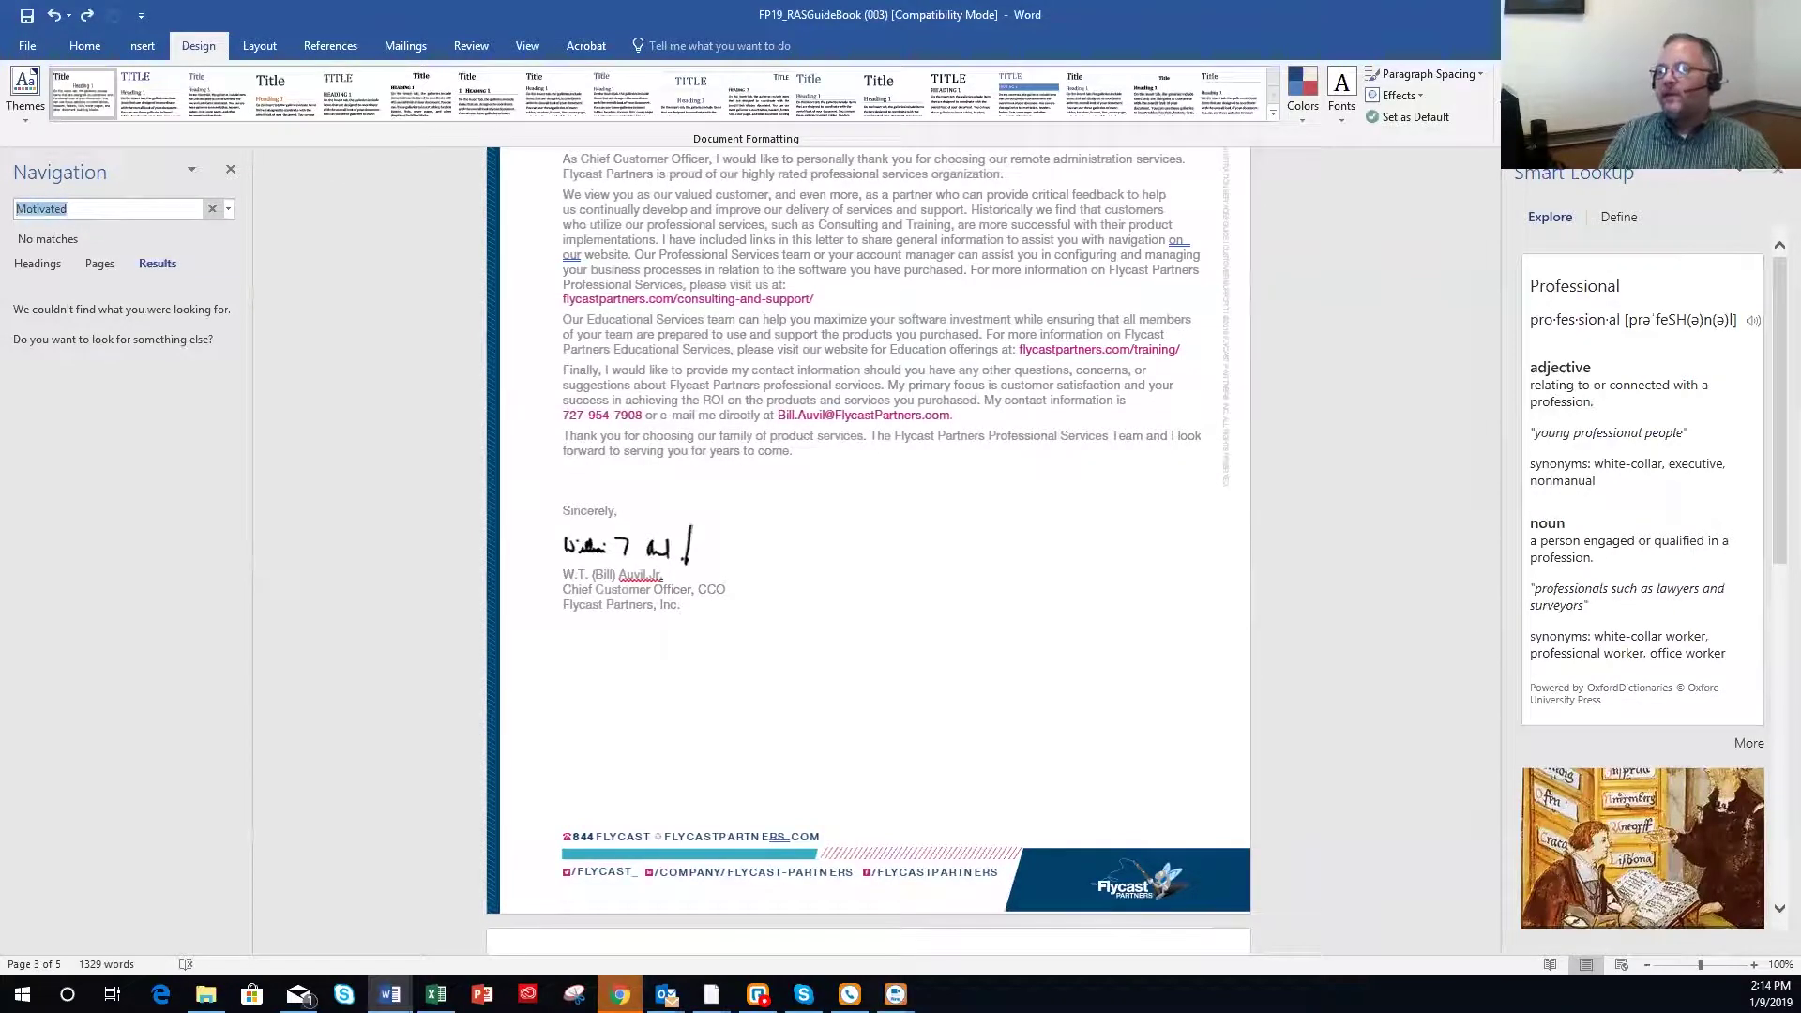
type("customer")
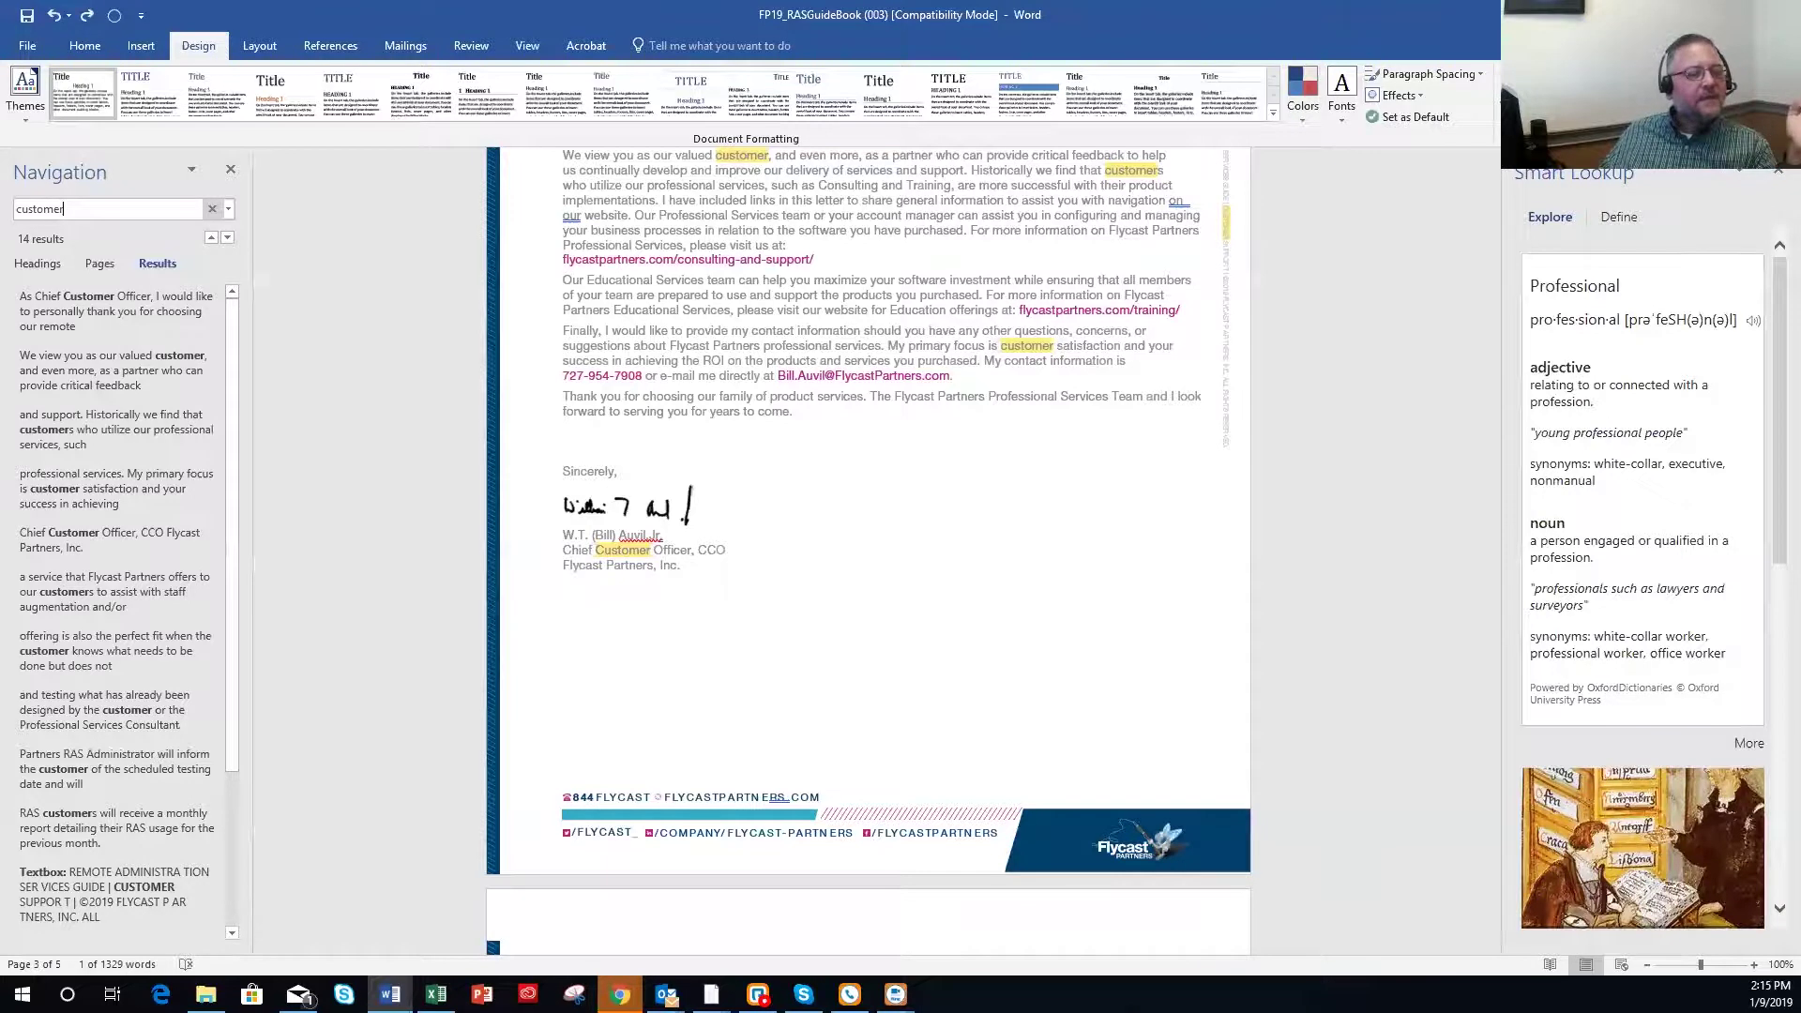
left_click(437, 994)
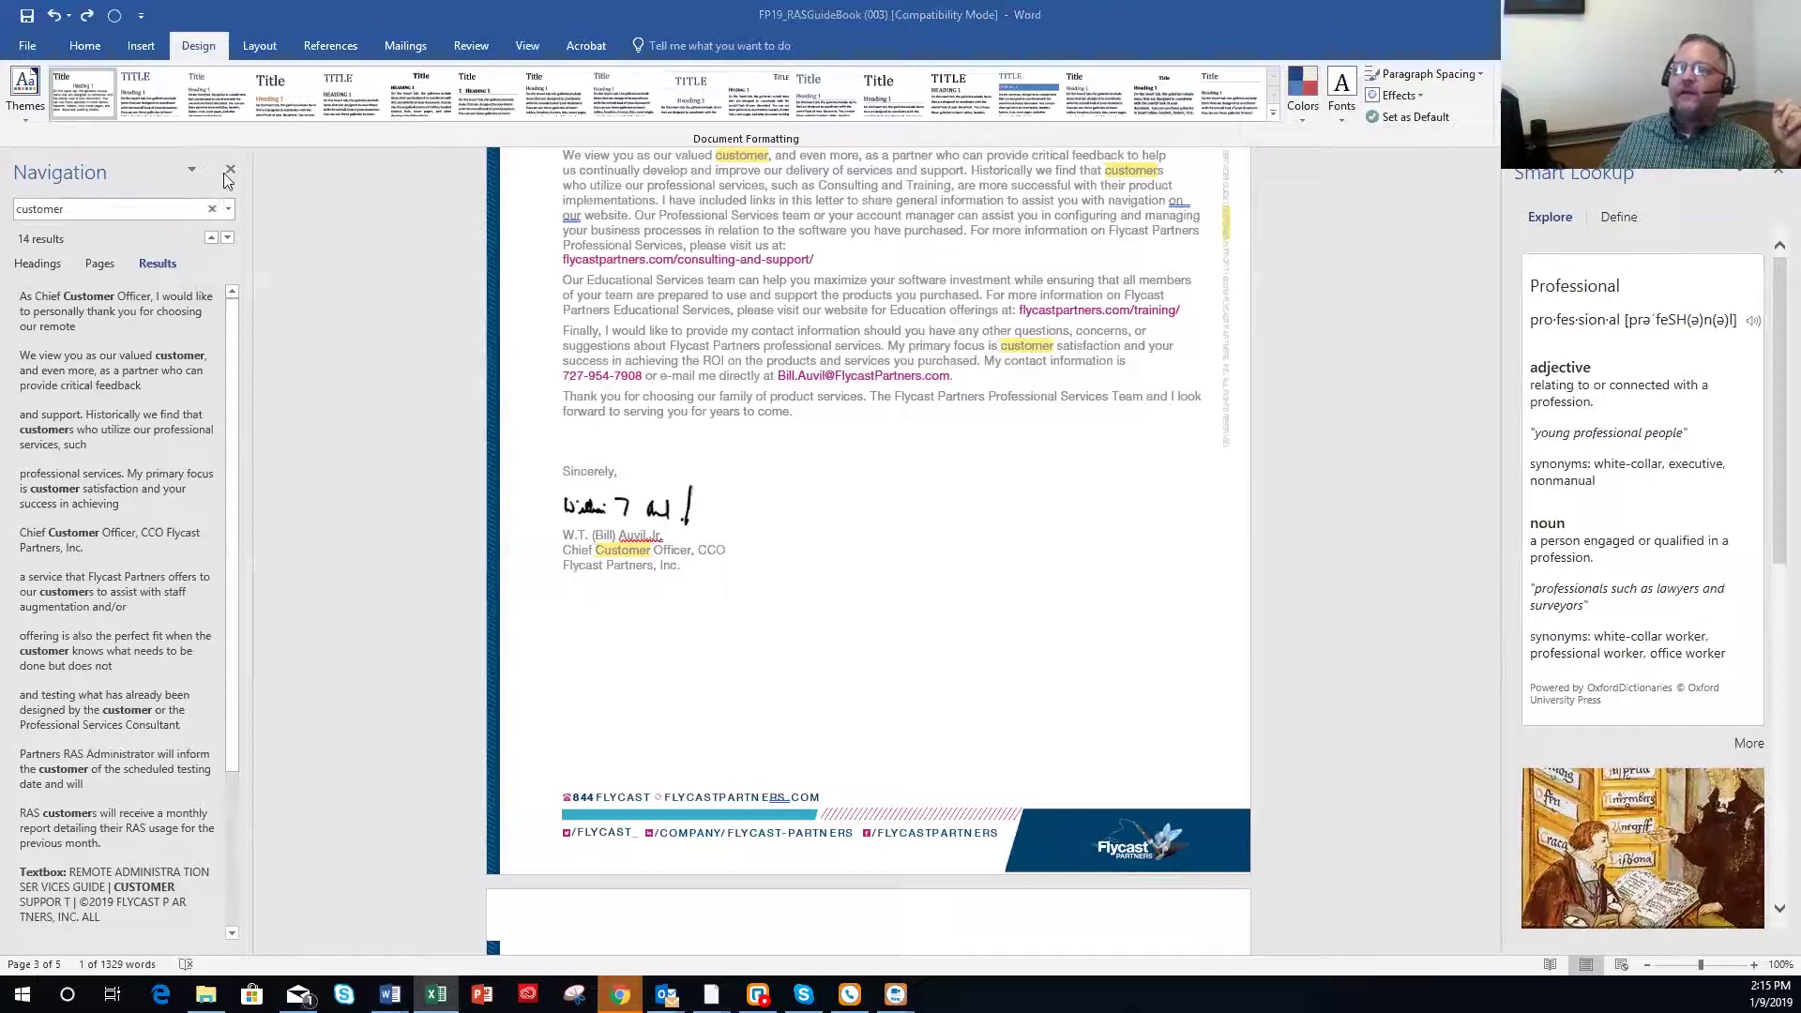
left_click(244, 154)
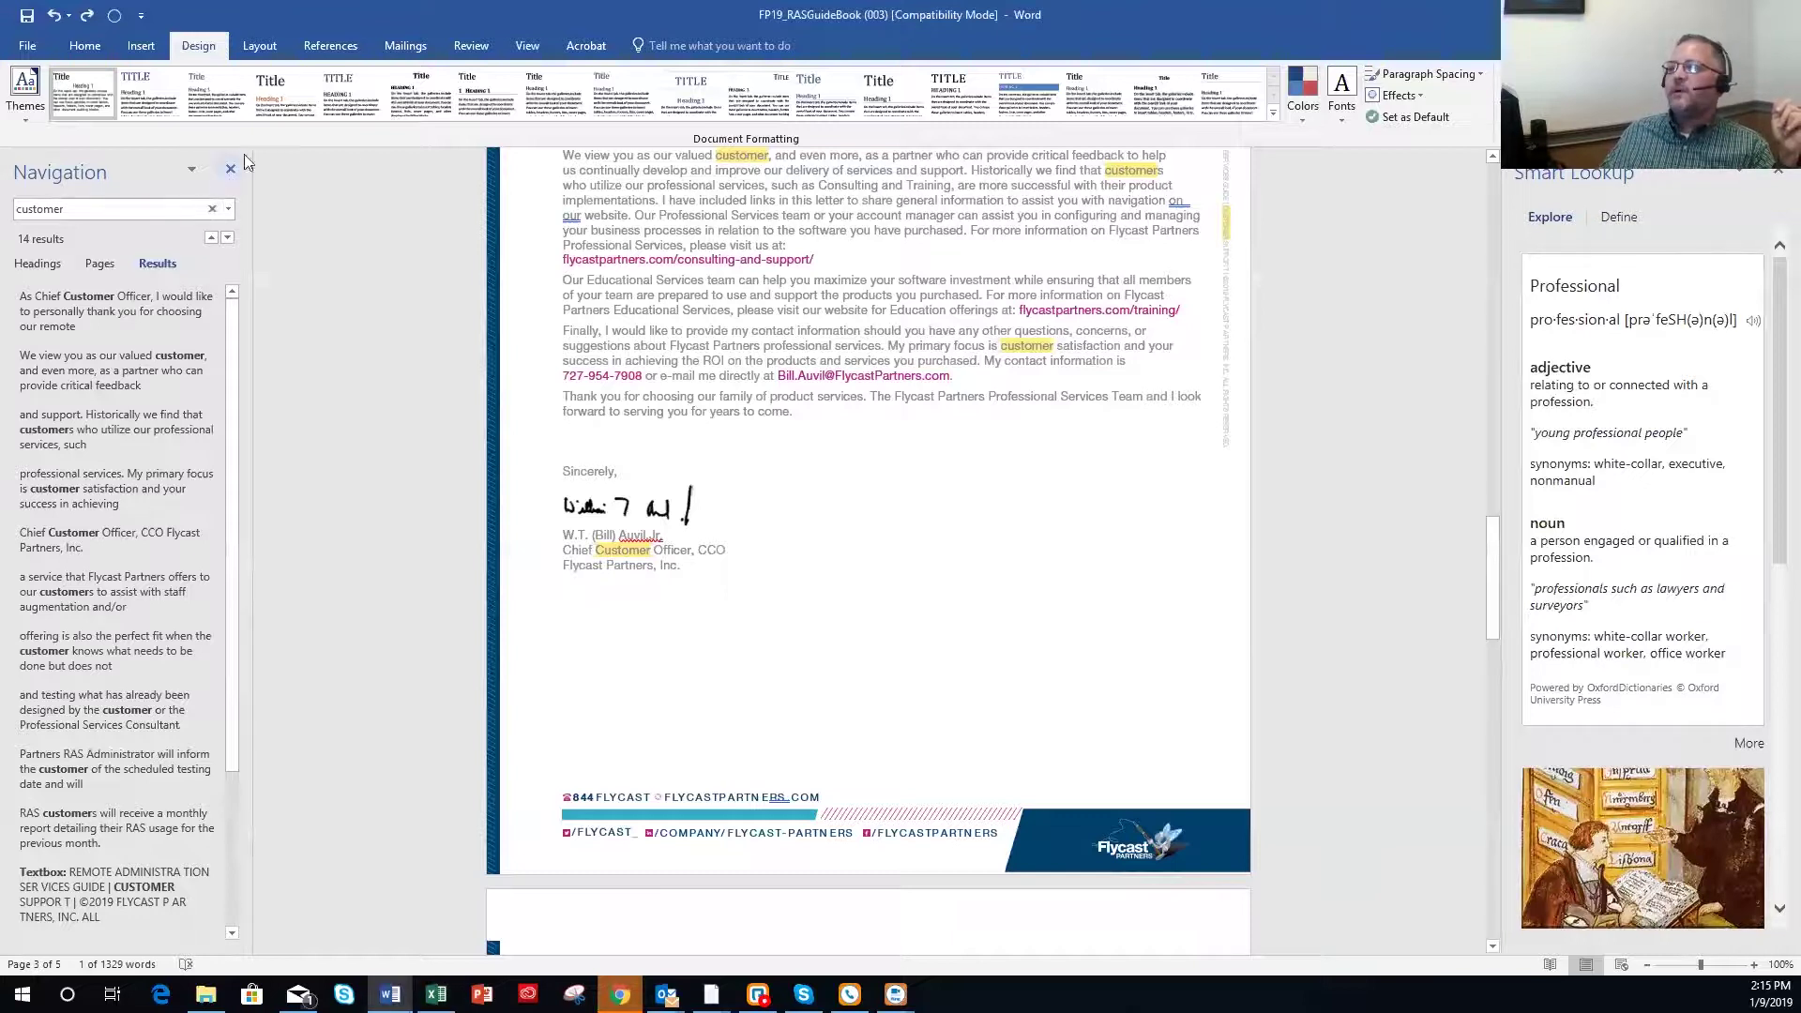
Clear the document search and close the Smart Lookup pane.
left_click(84, 49)
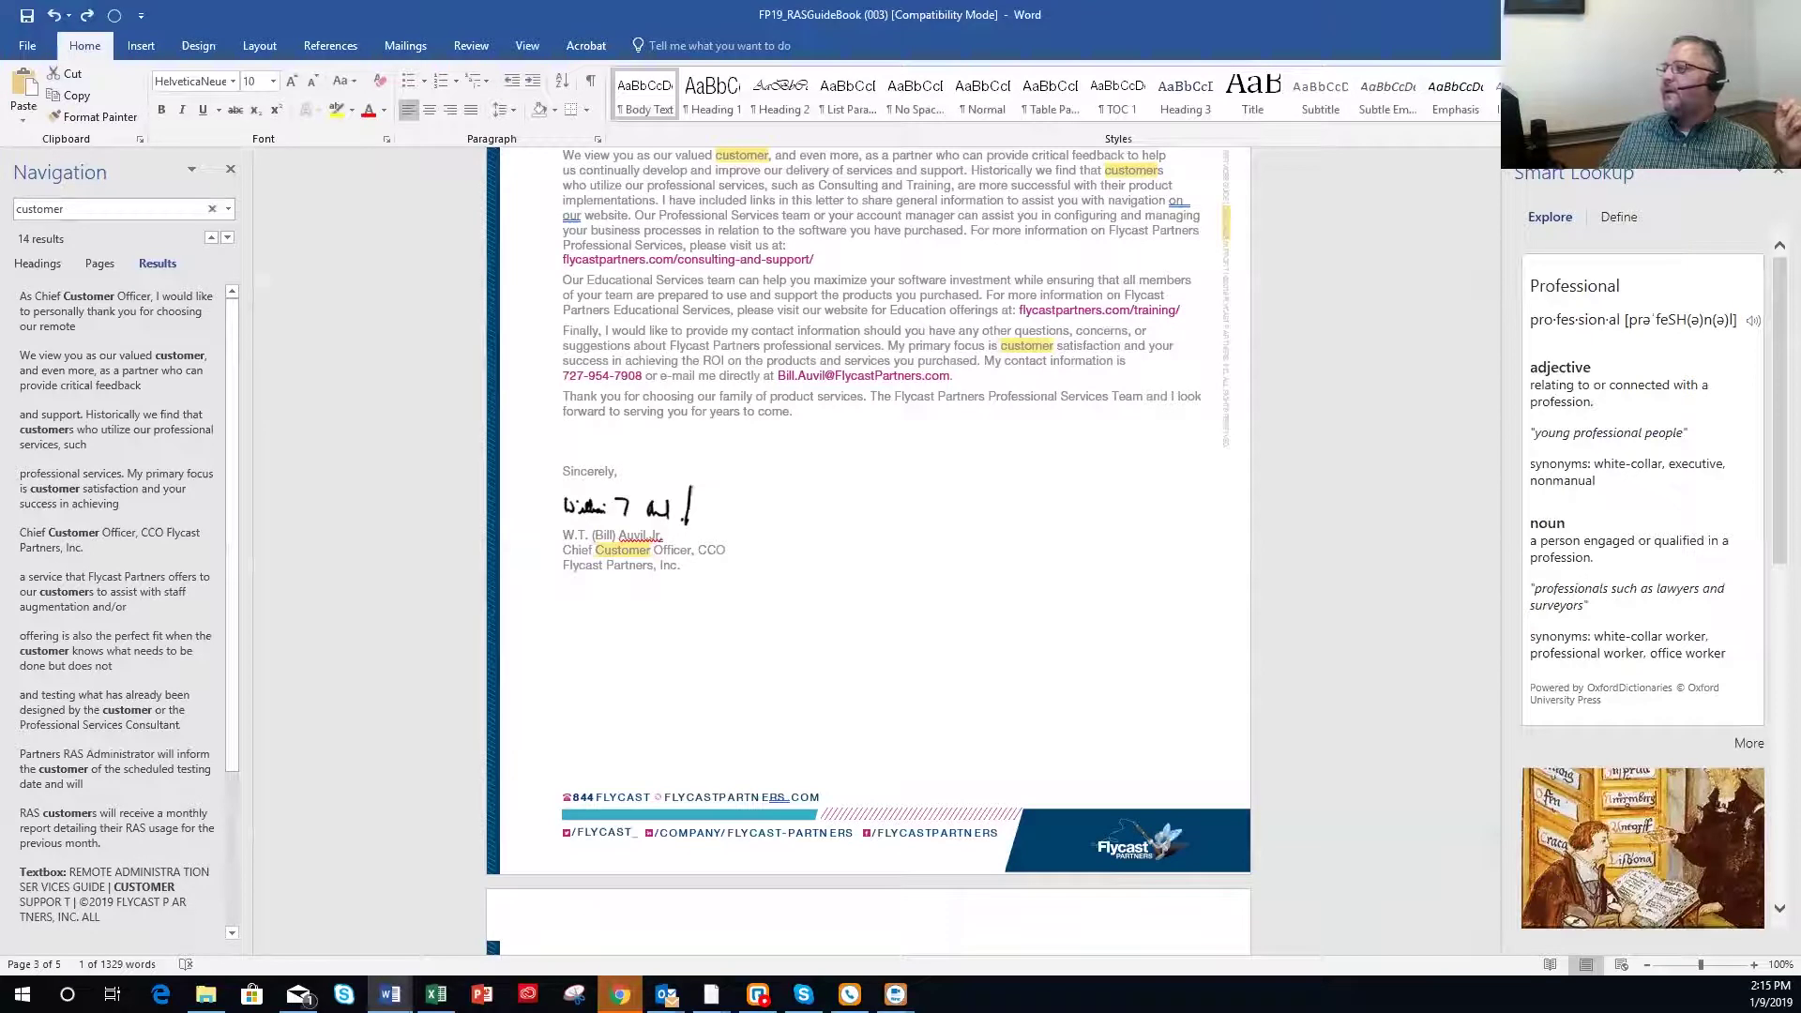
left_click(212, 208)
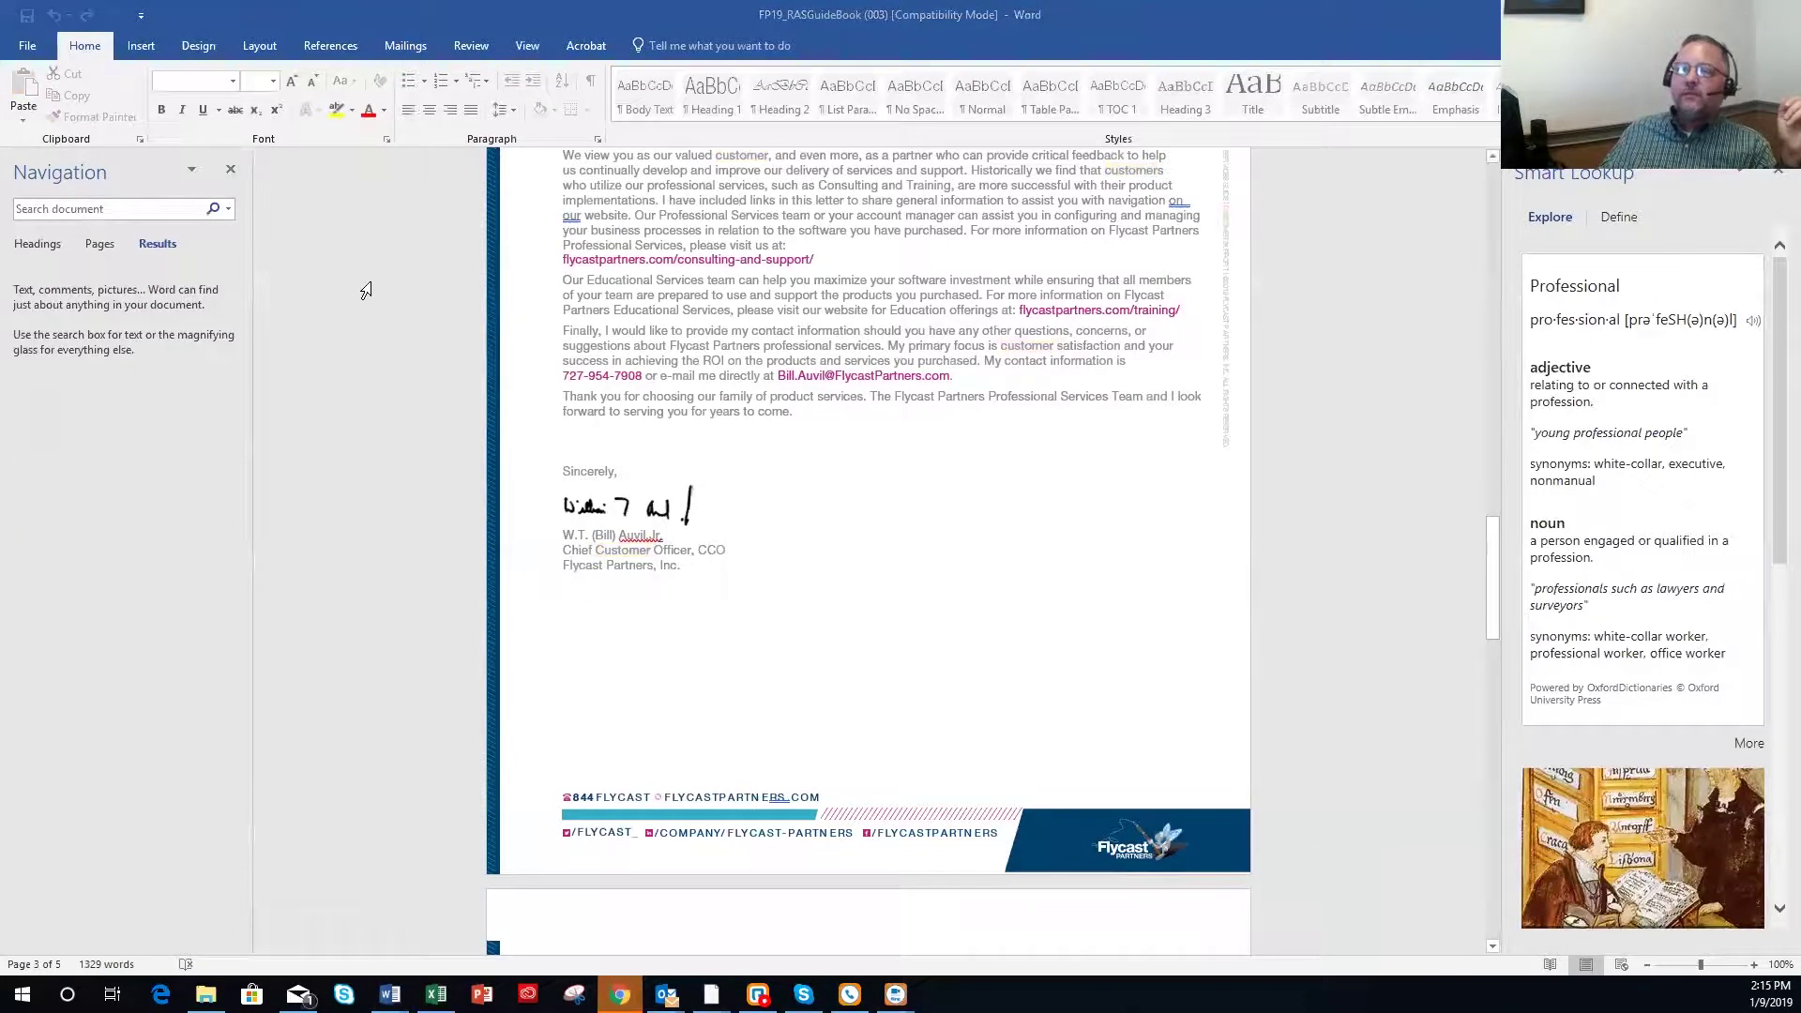
left_click(150, 212)
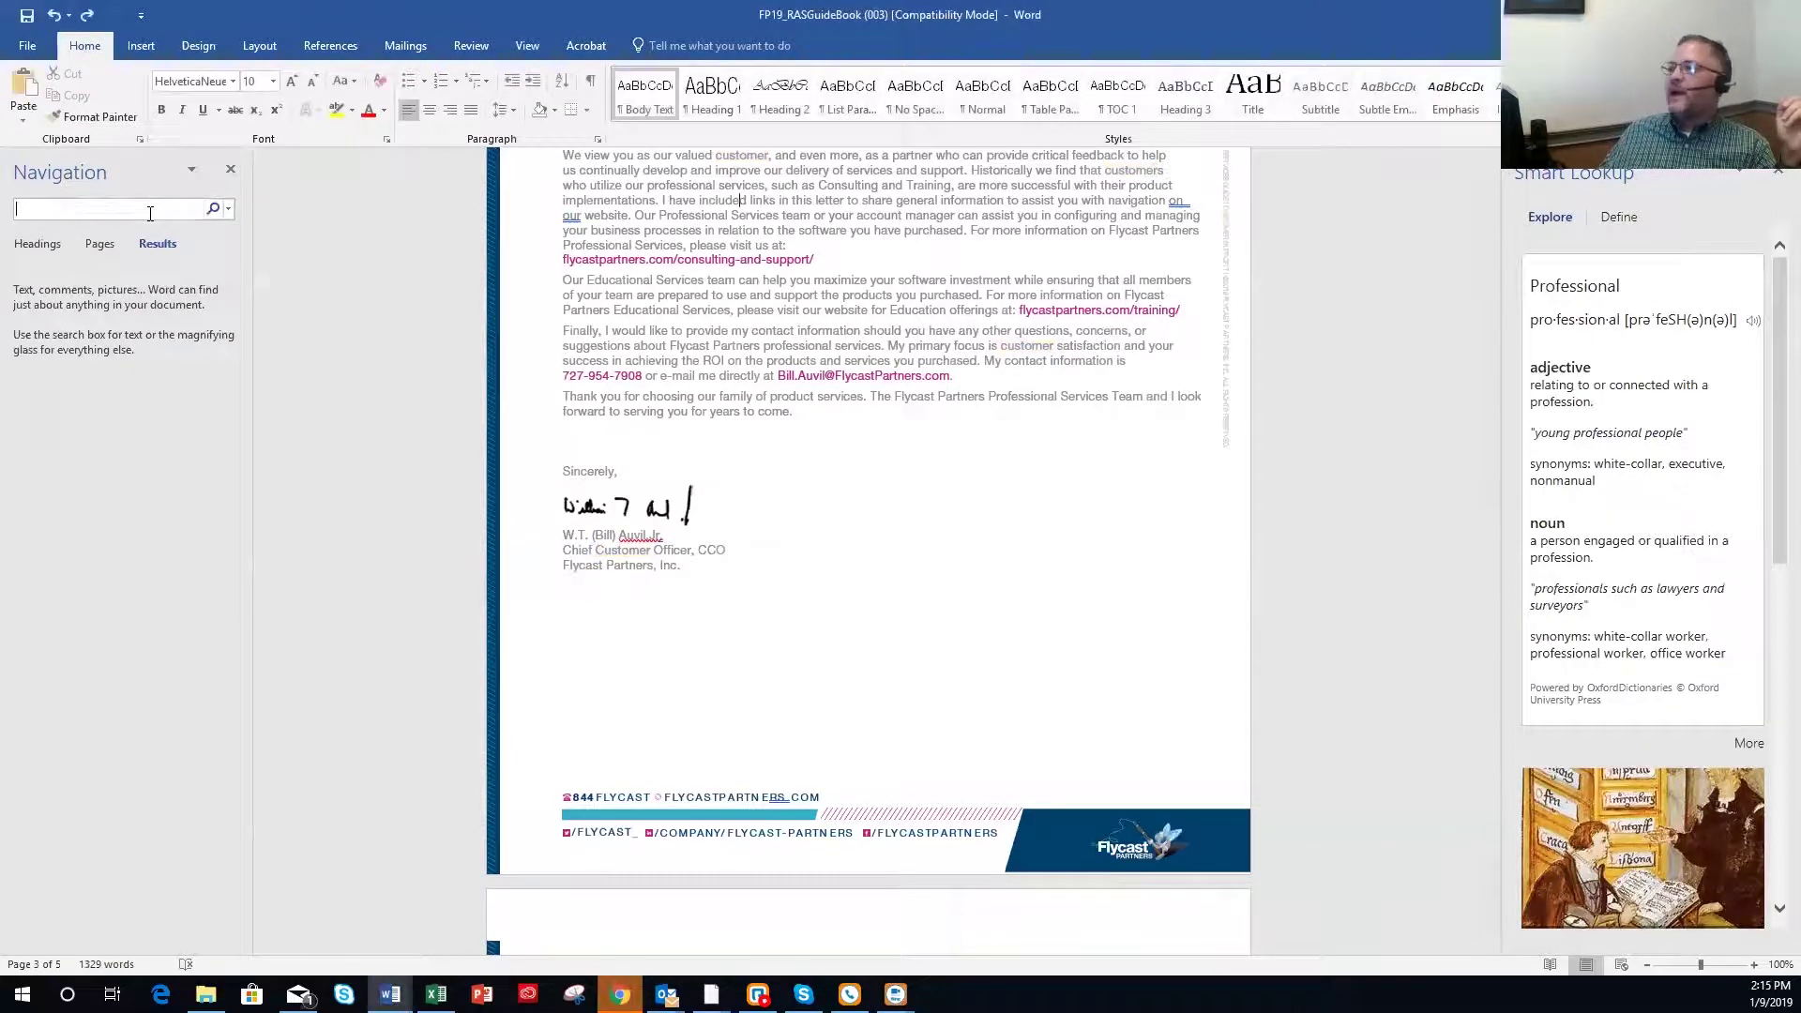
left_click(1777, 173)
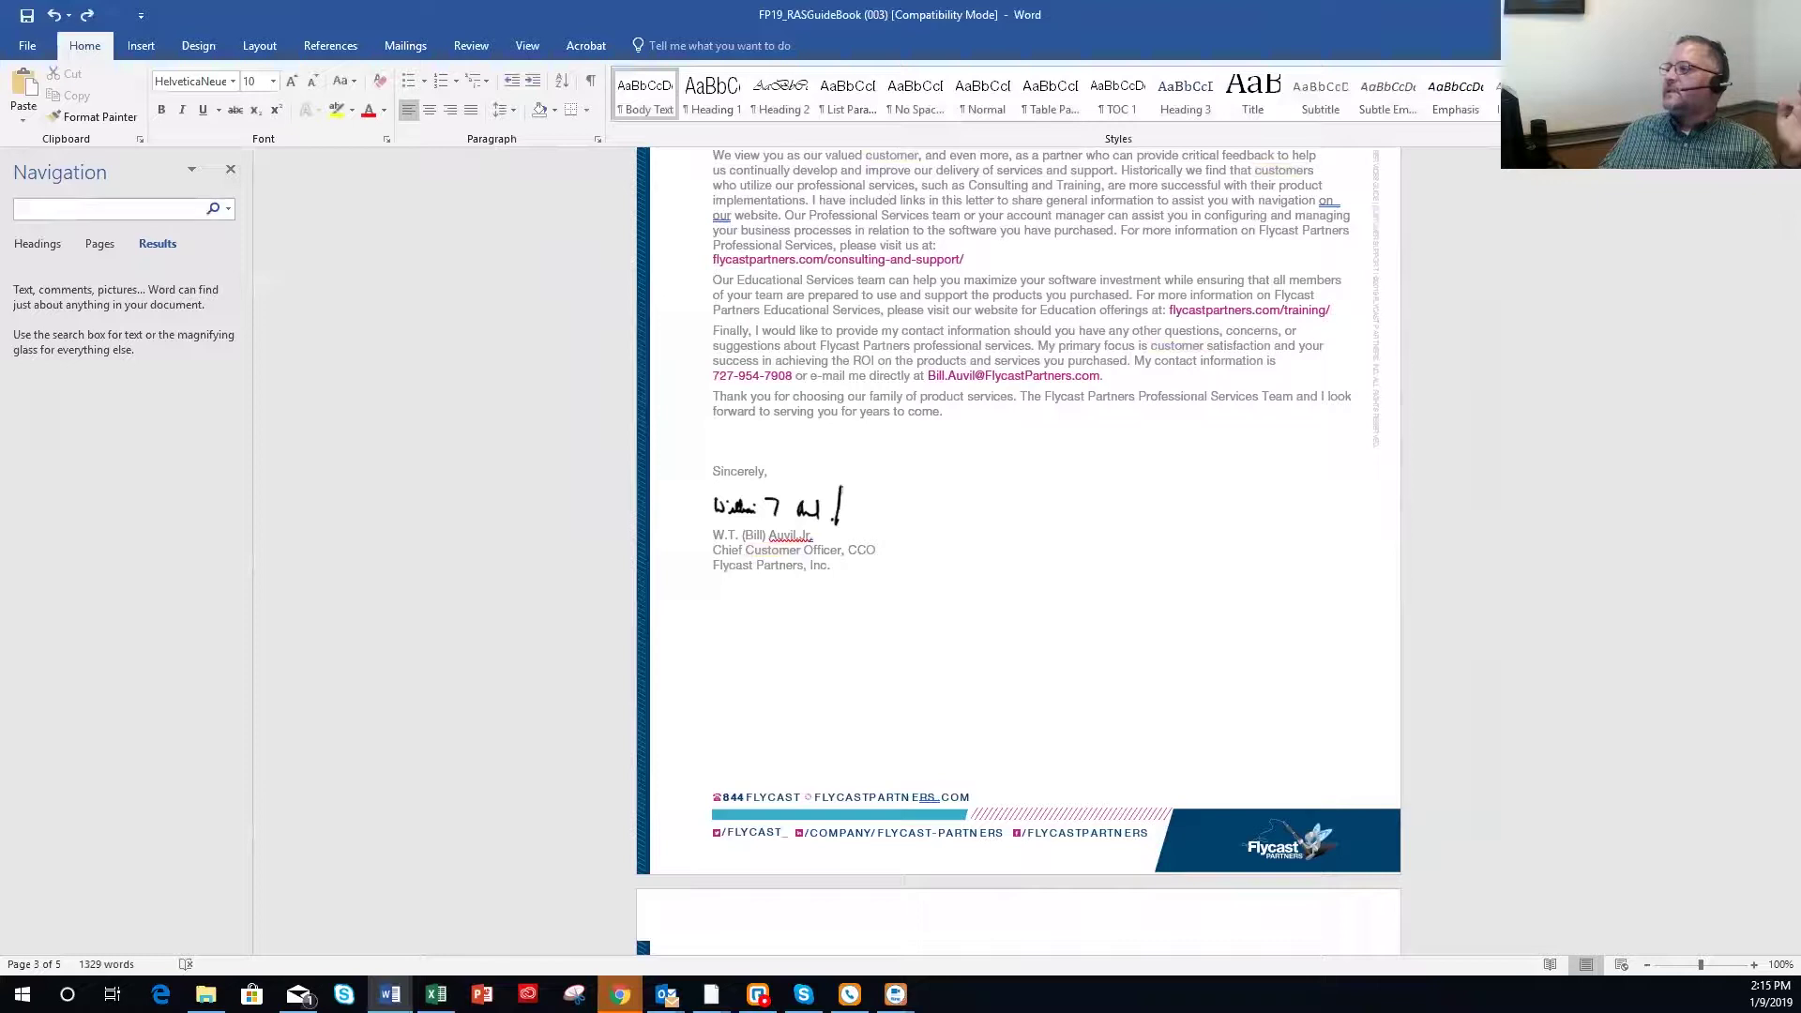
Replace every occurrence of "customer" with "guest" throughout the document.
type("customer")
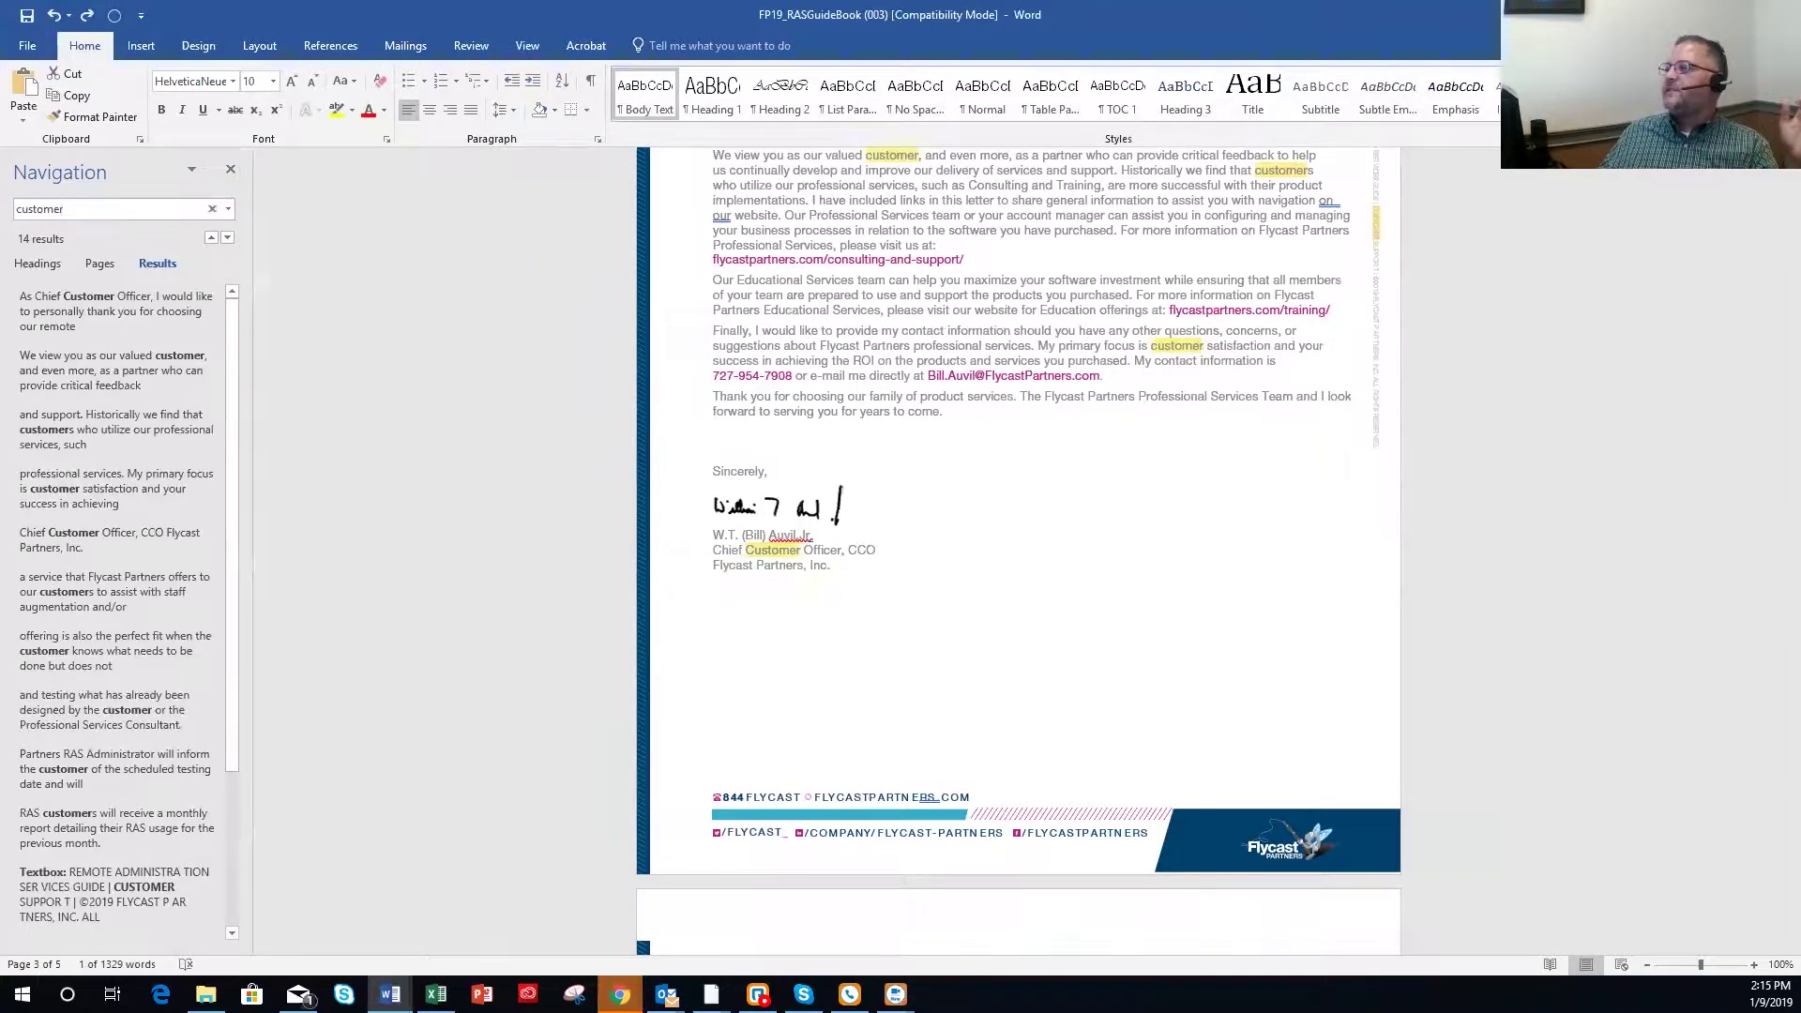
key("Escape")
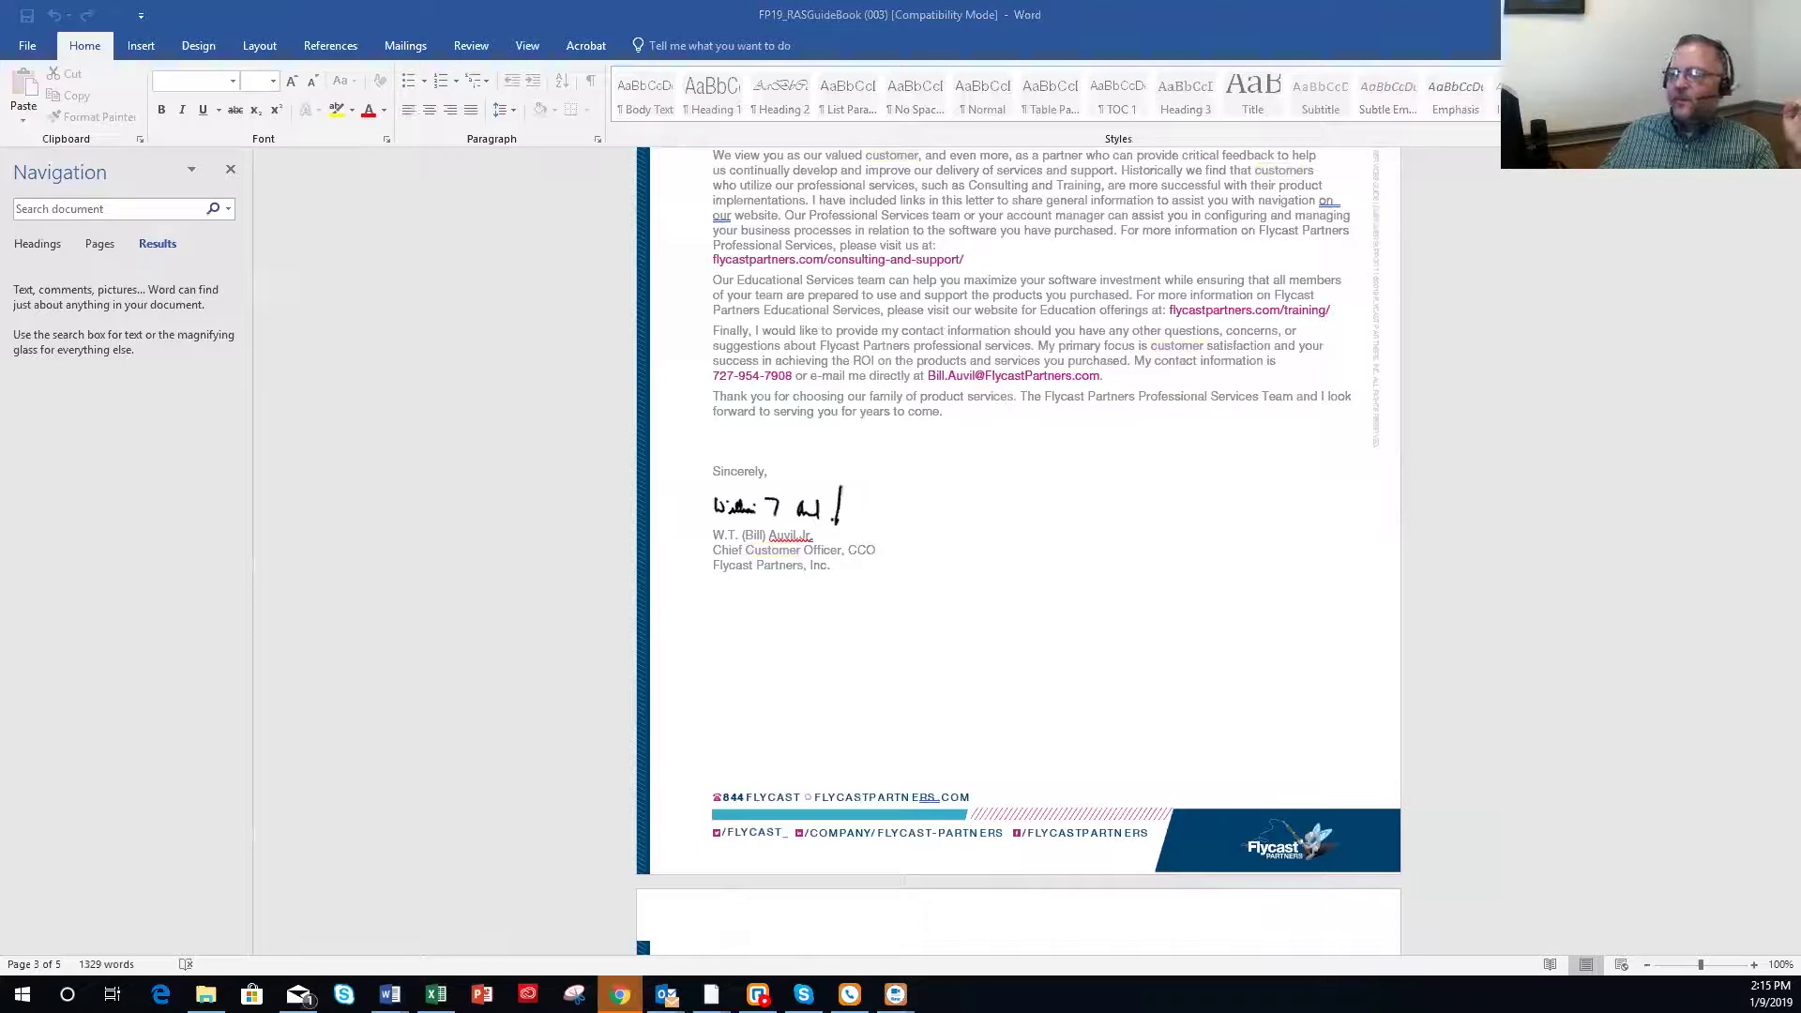
key("ctrl+h")
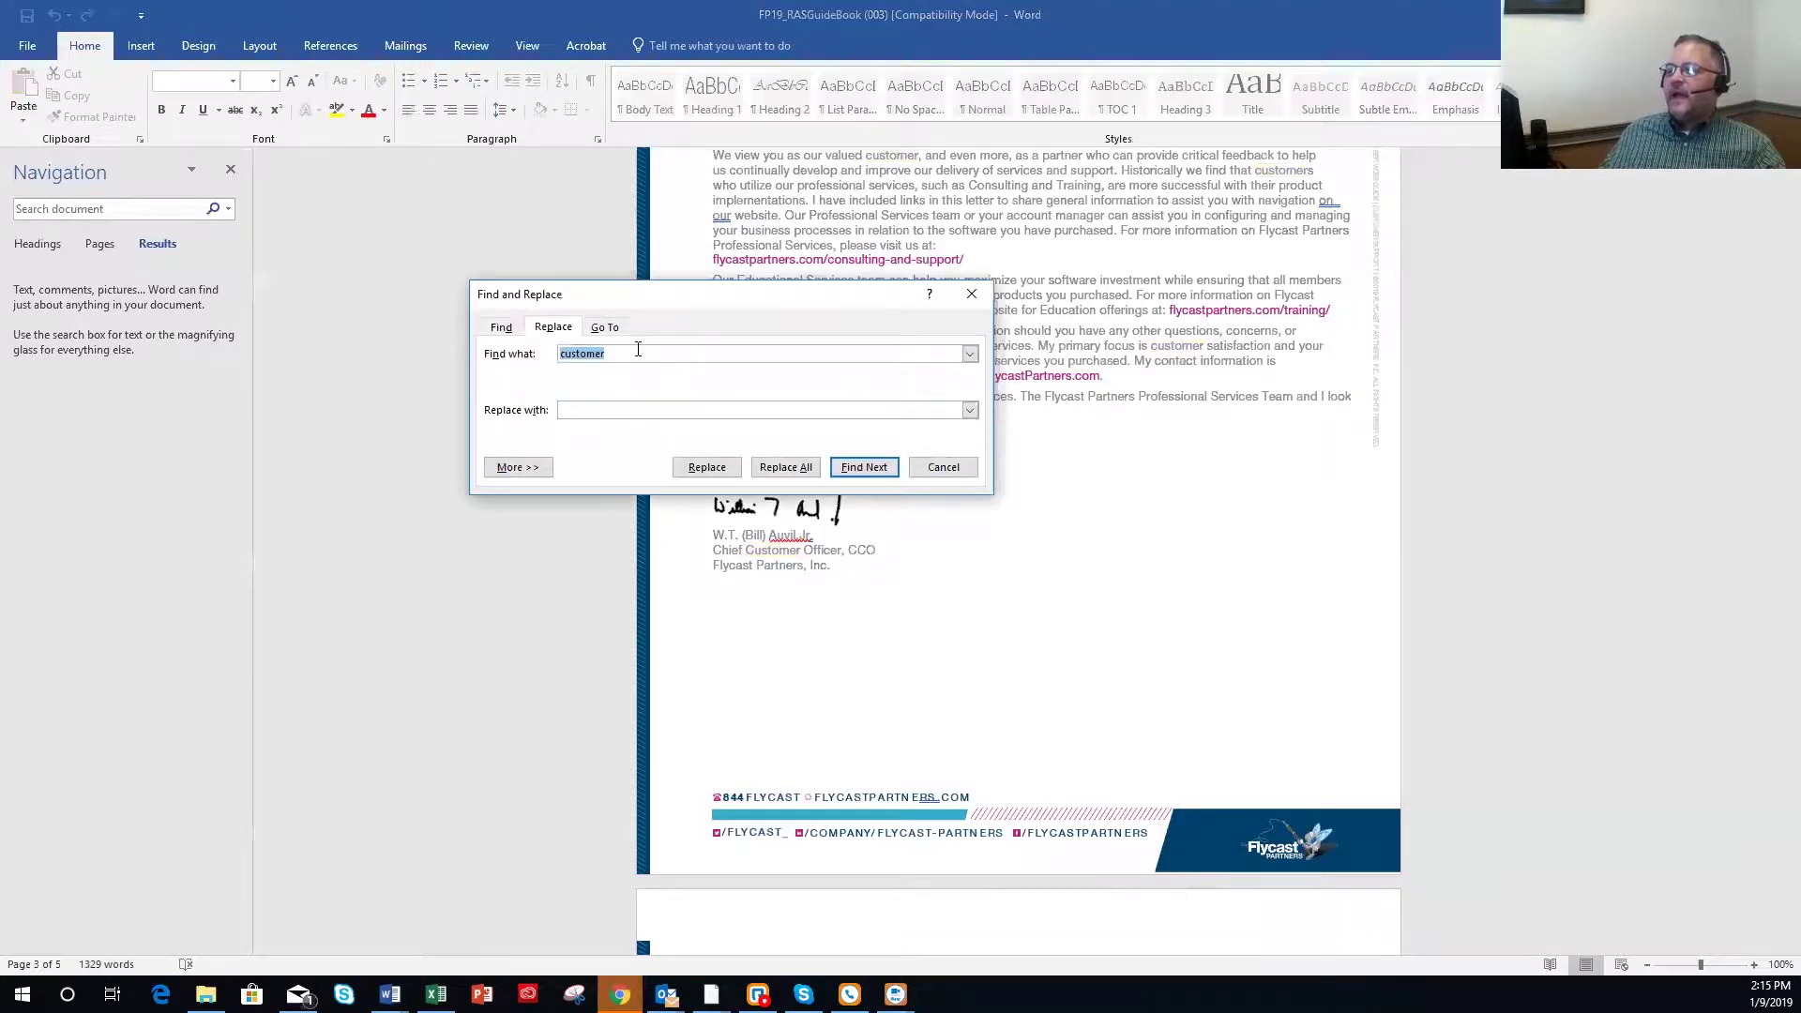
left_click(670, 410)
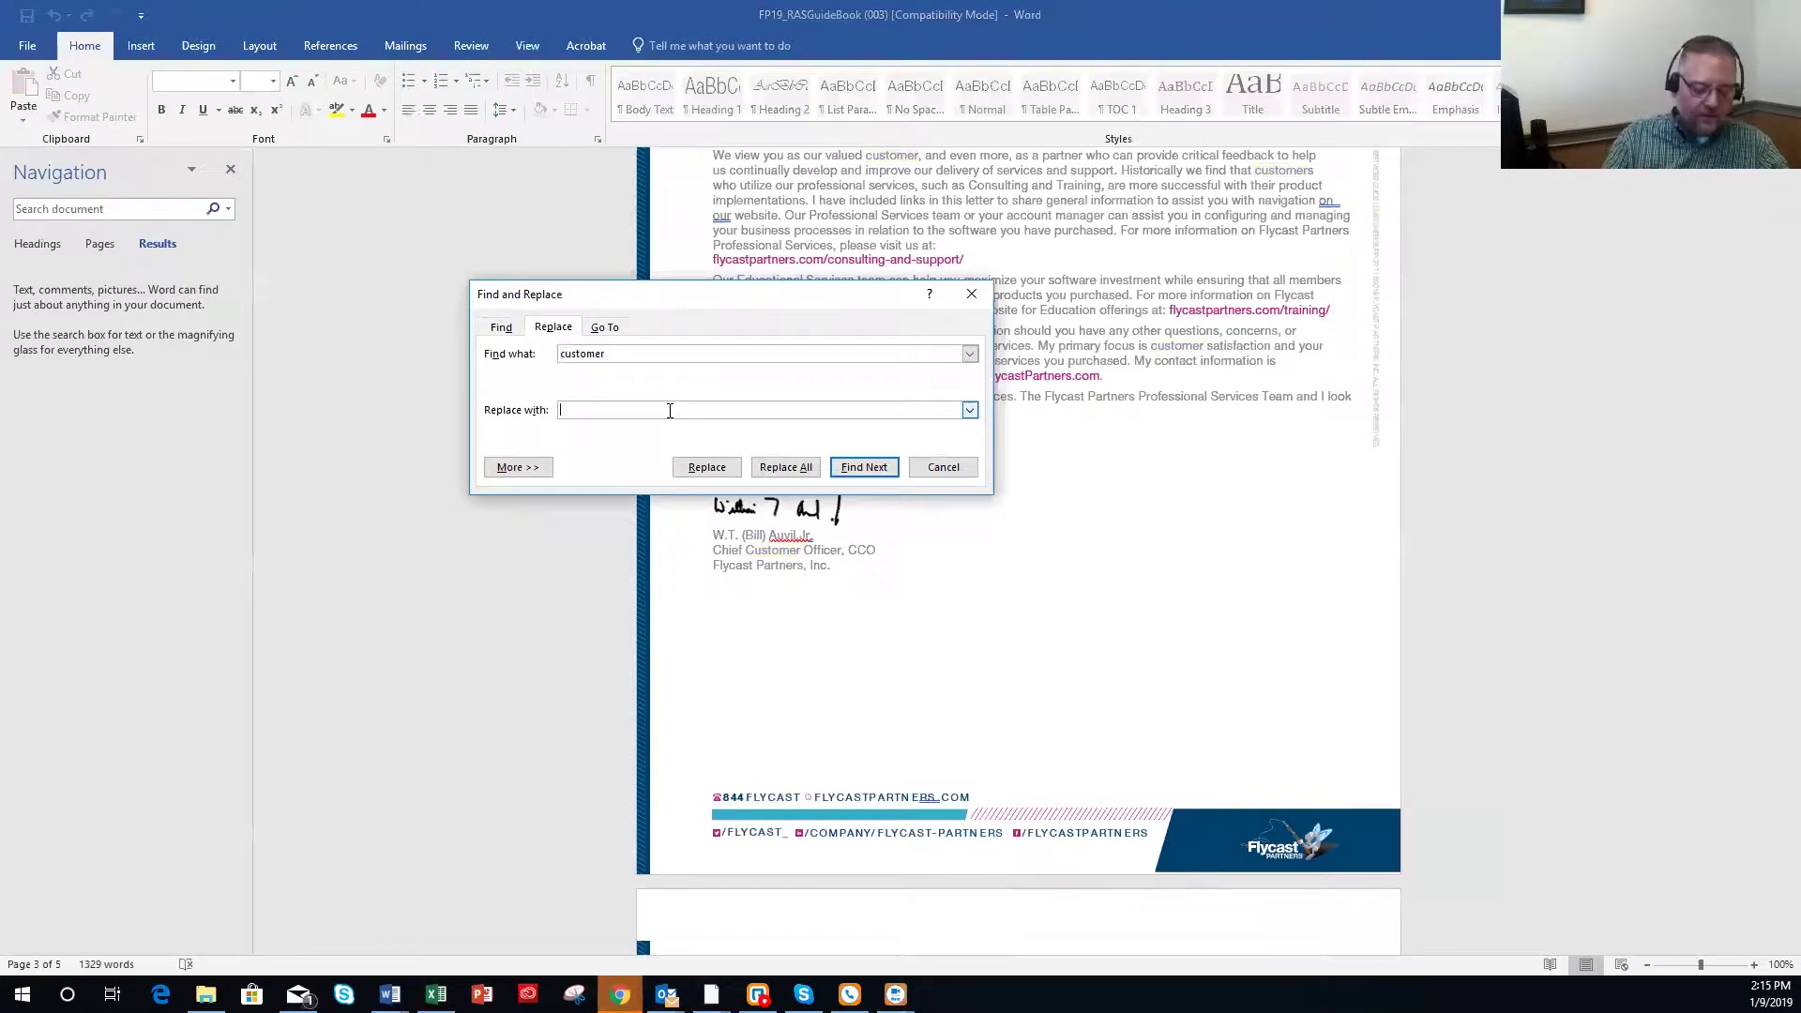
type("guest")
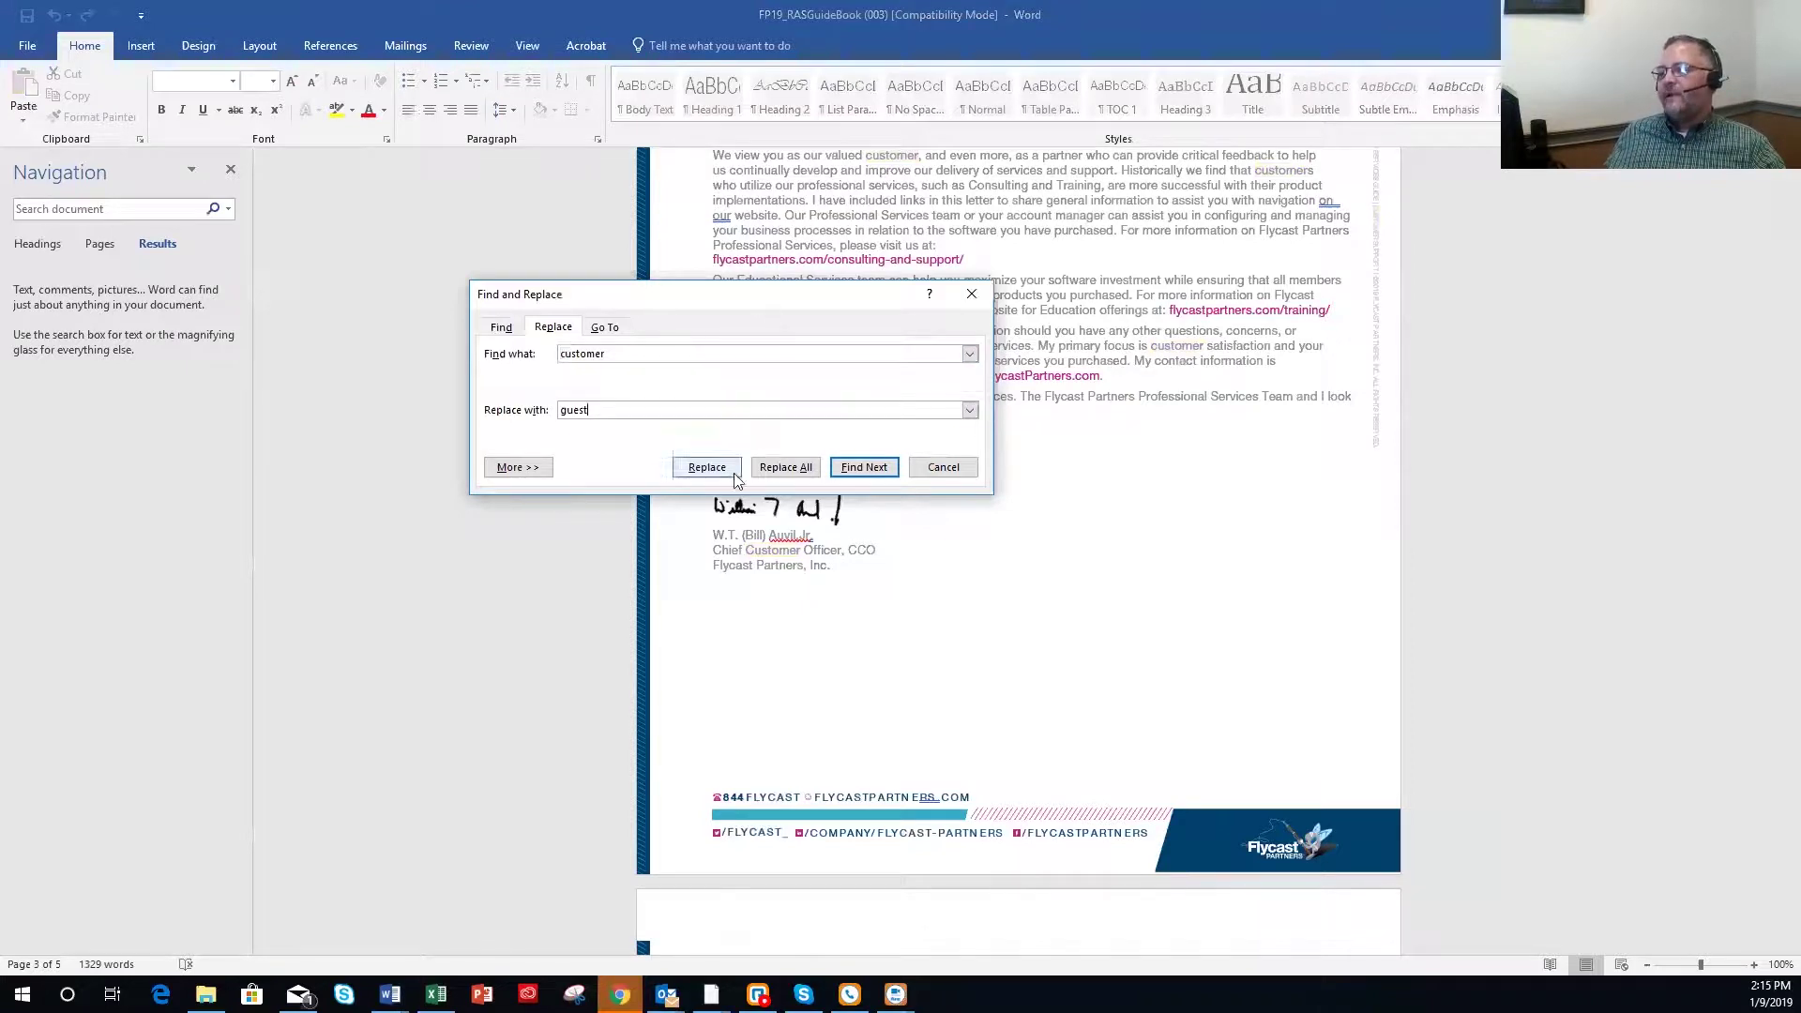
left_click(783, 466)
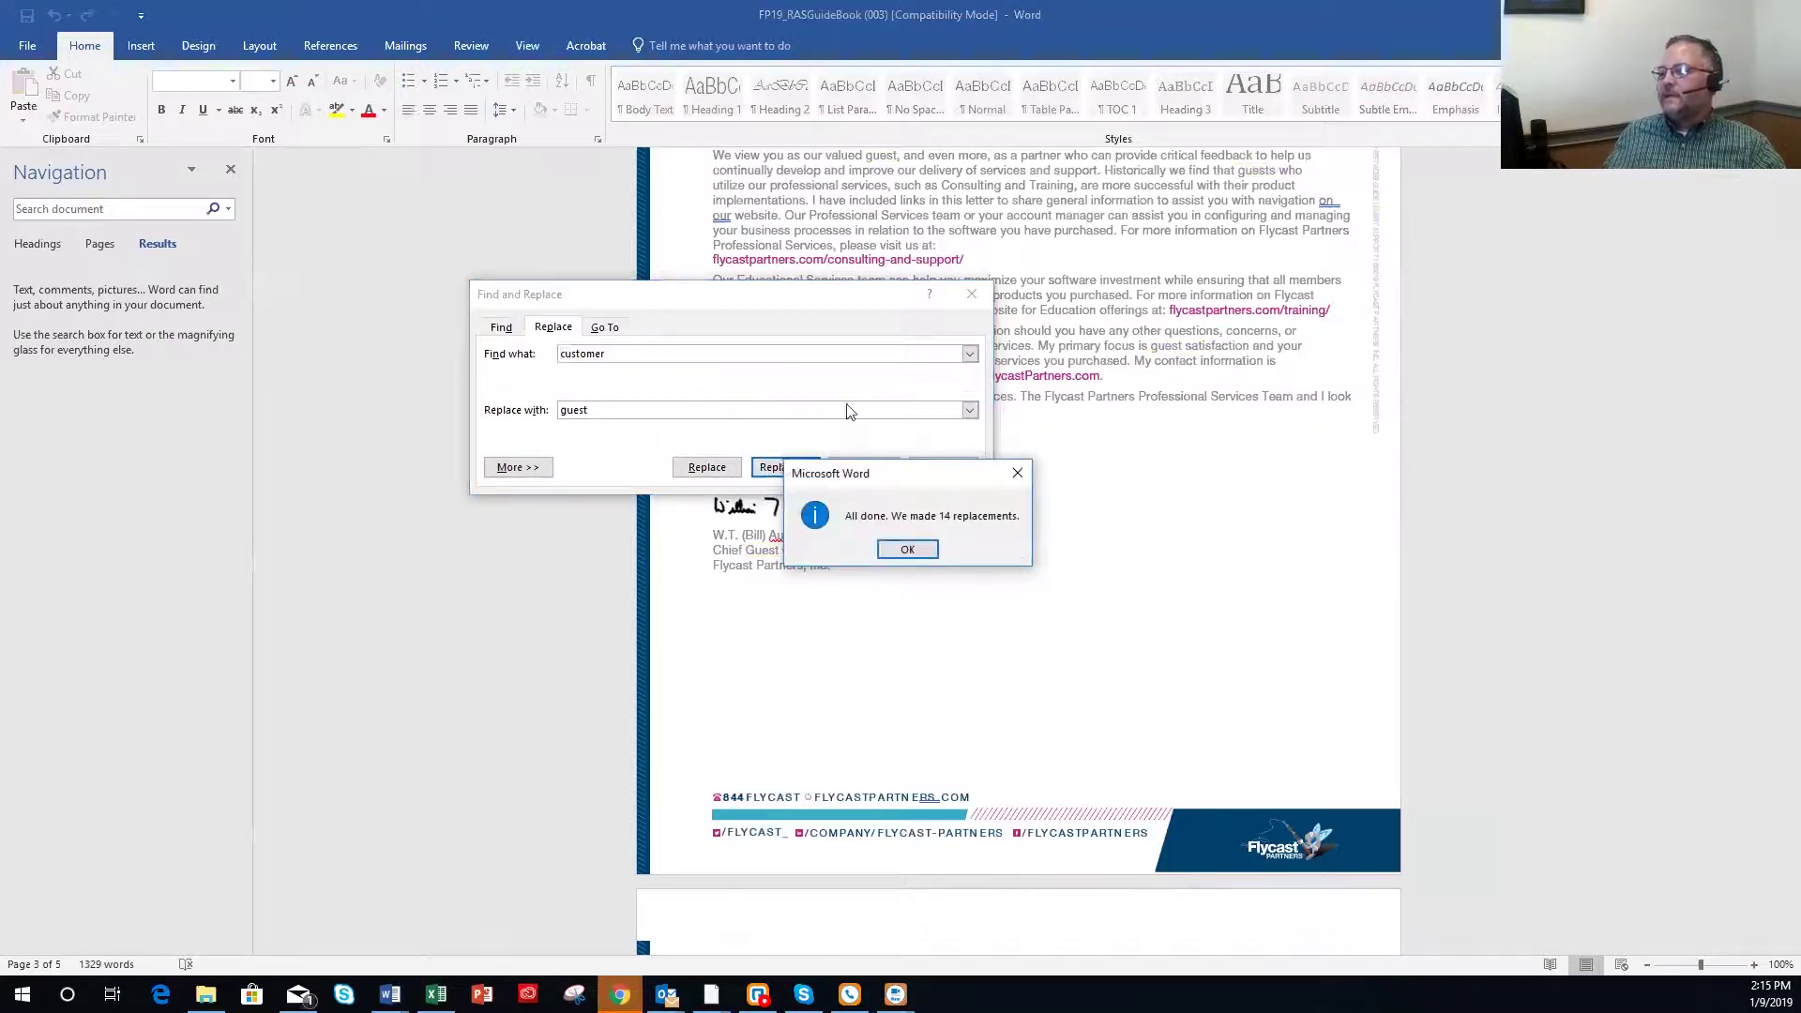
left_click(906, 549)
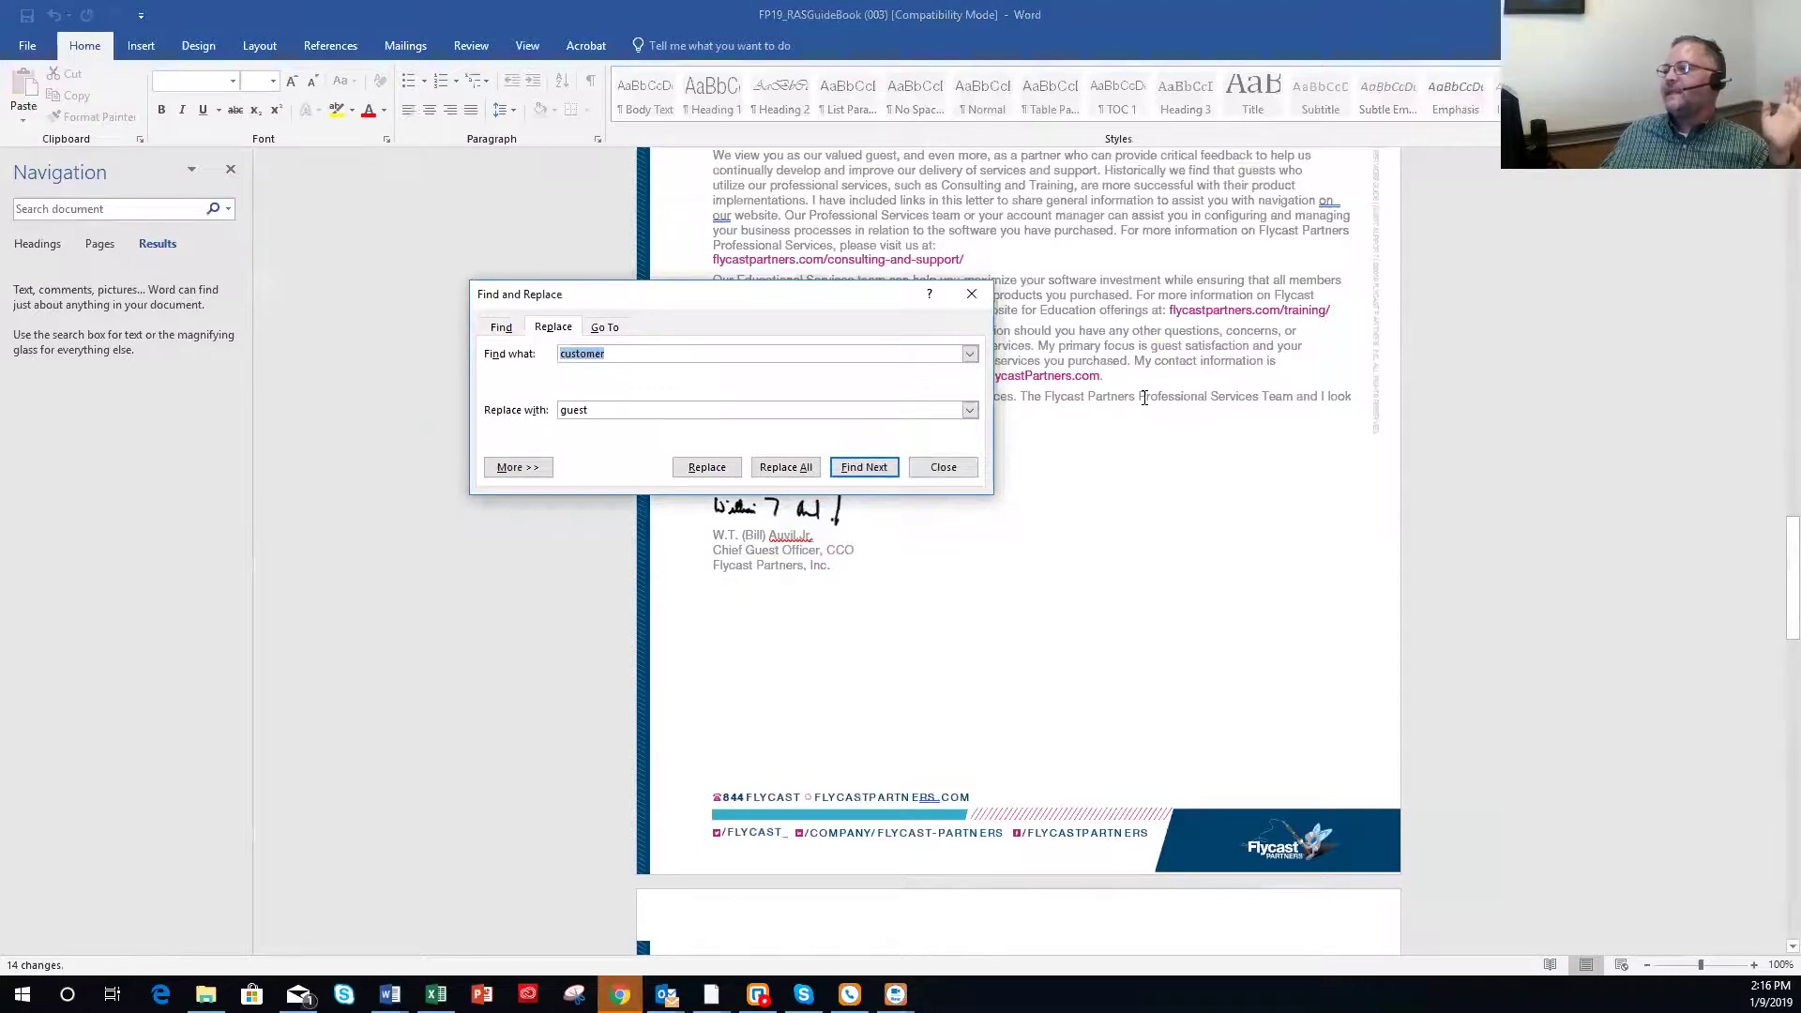
Move the Find and Replace dialog off the letter and replace every occurrence of "guest" with "customer".
scroll(1143, 398, "up", 2)
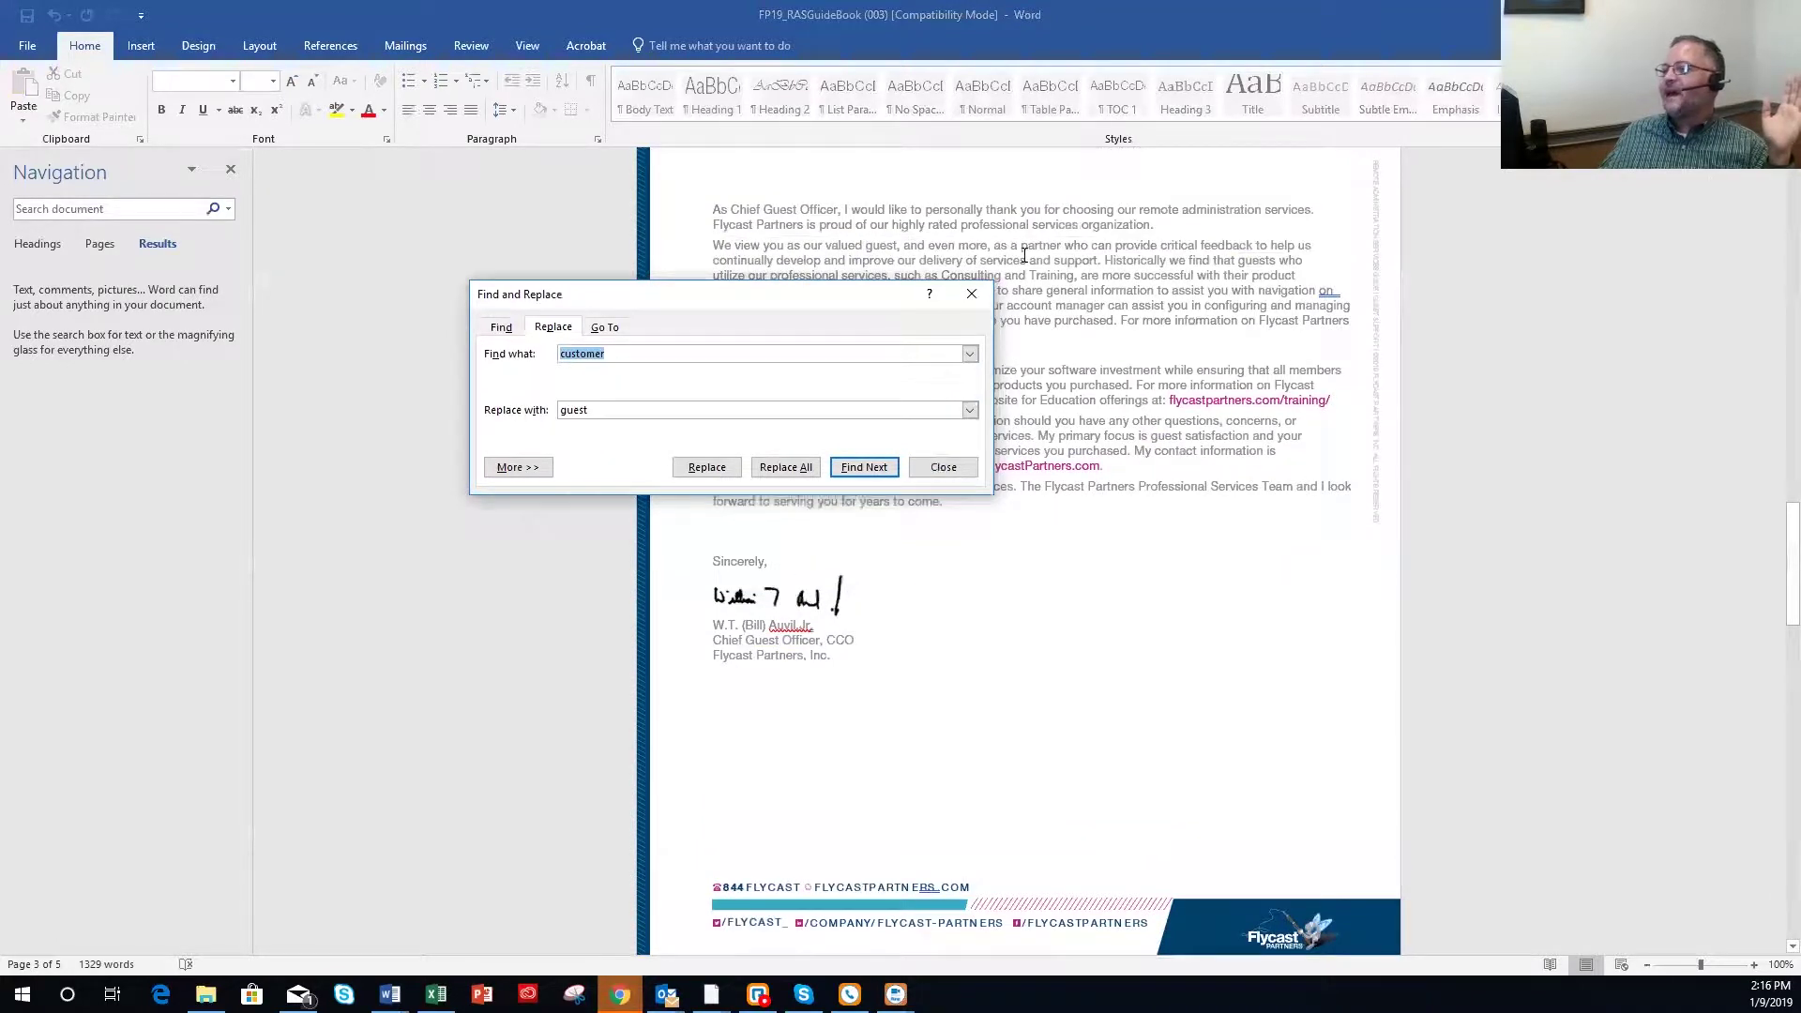
left_click_drag(656, 294, 192, 292)
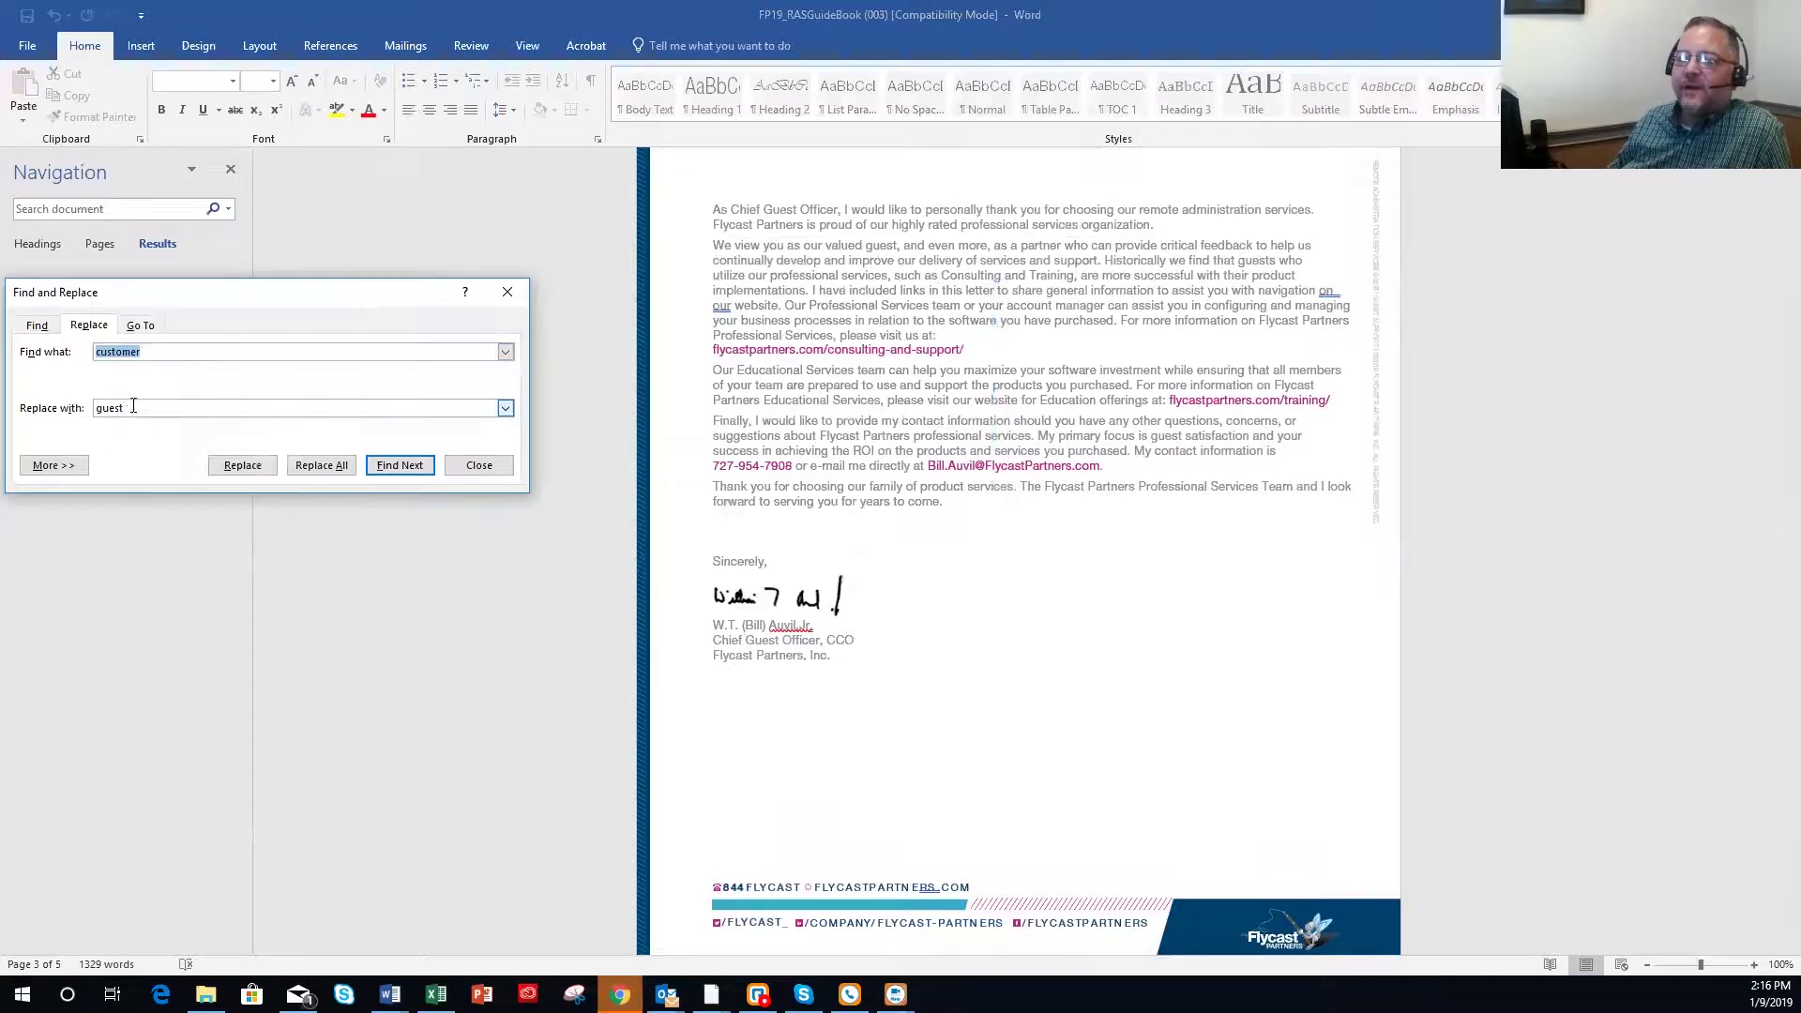
left_click_drag(127, 408, 94, 414)
key("super+c")
right_click(107, 409)
left_click(137, 420)
left_click_drag(146, 353, 96, 354)
right_click(119, 355)
left_click(163, 403)
left_click(98, 408)
type("customer")
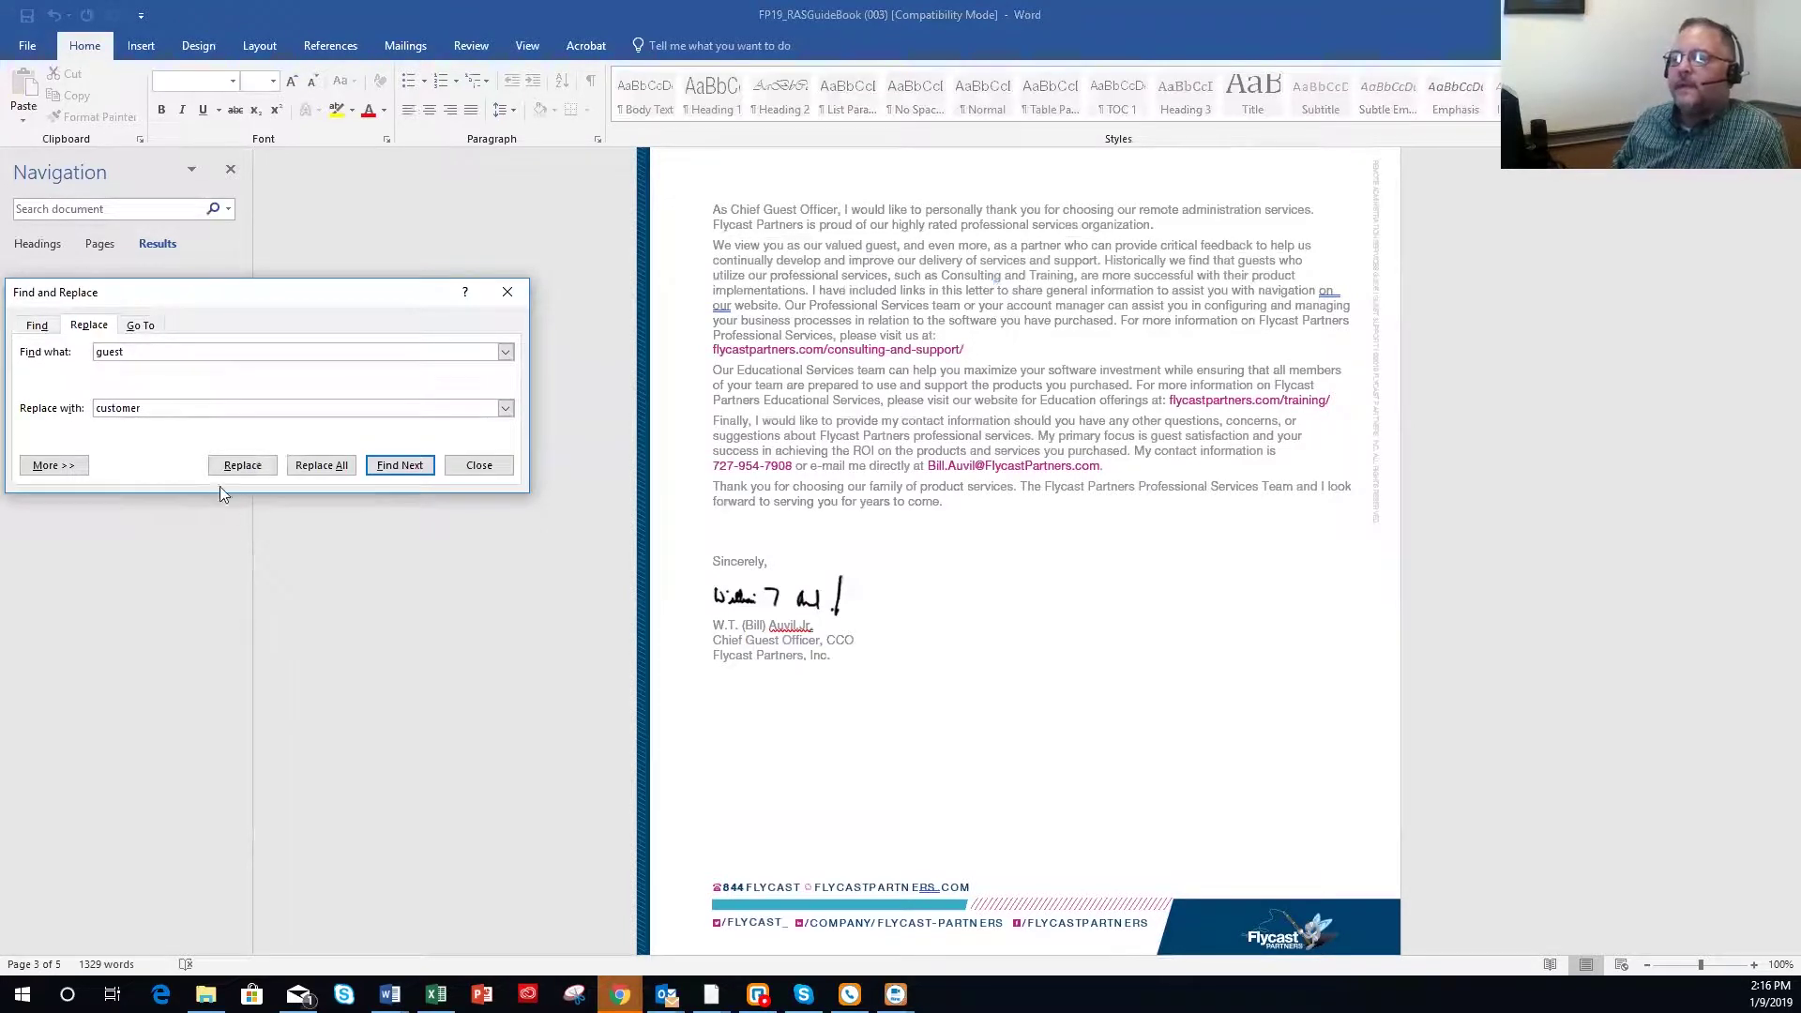
left_click(321, 466)
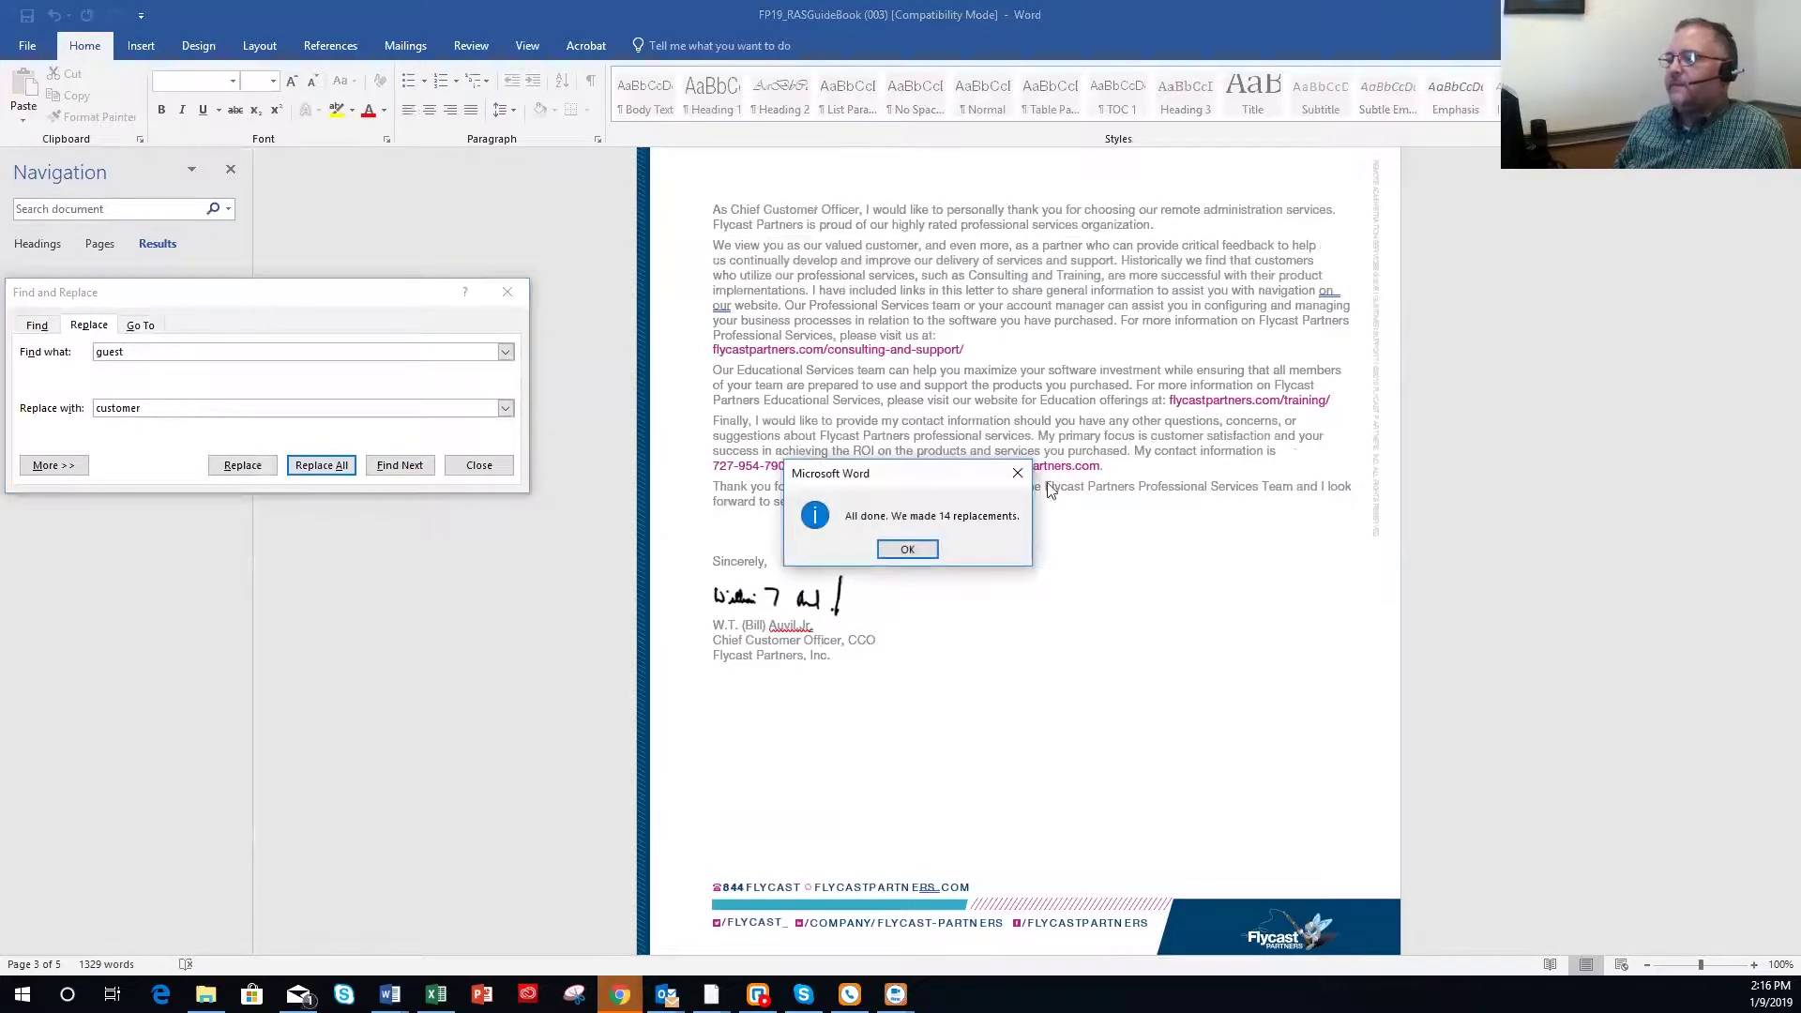
left_click(907, 550)
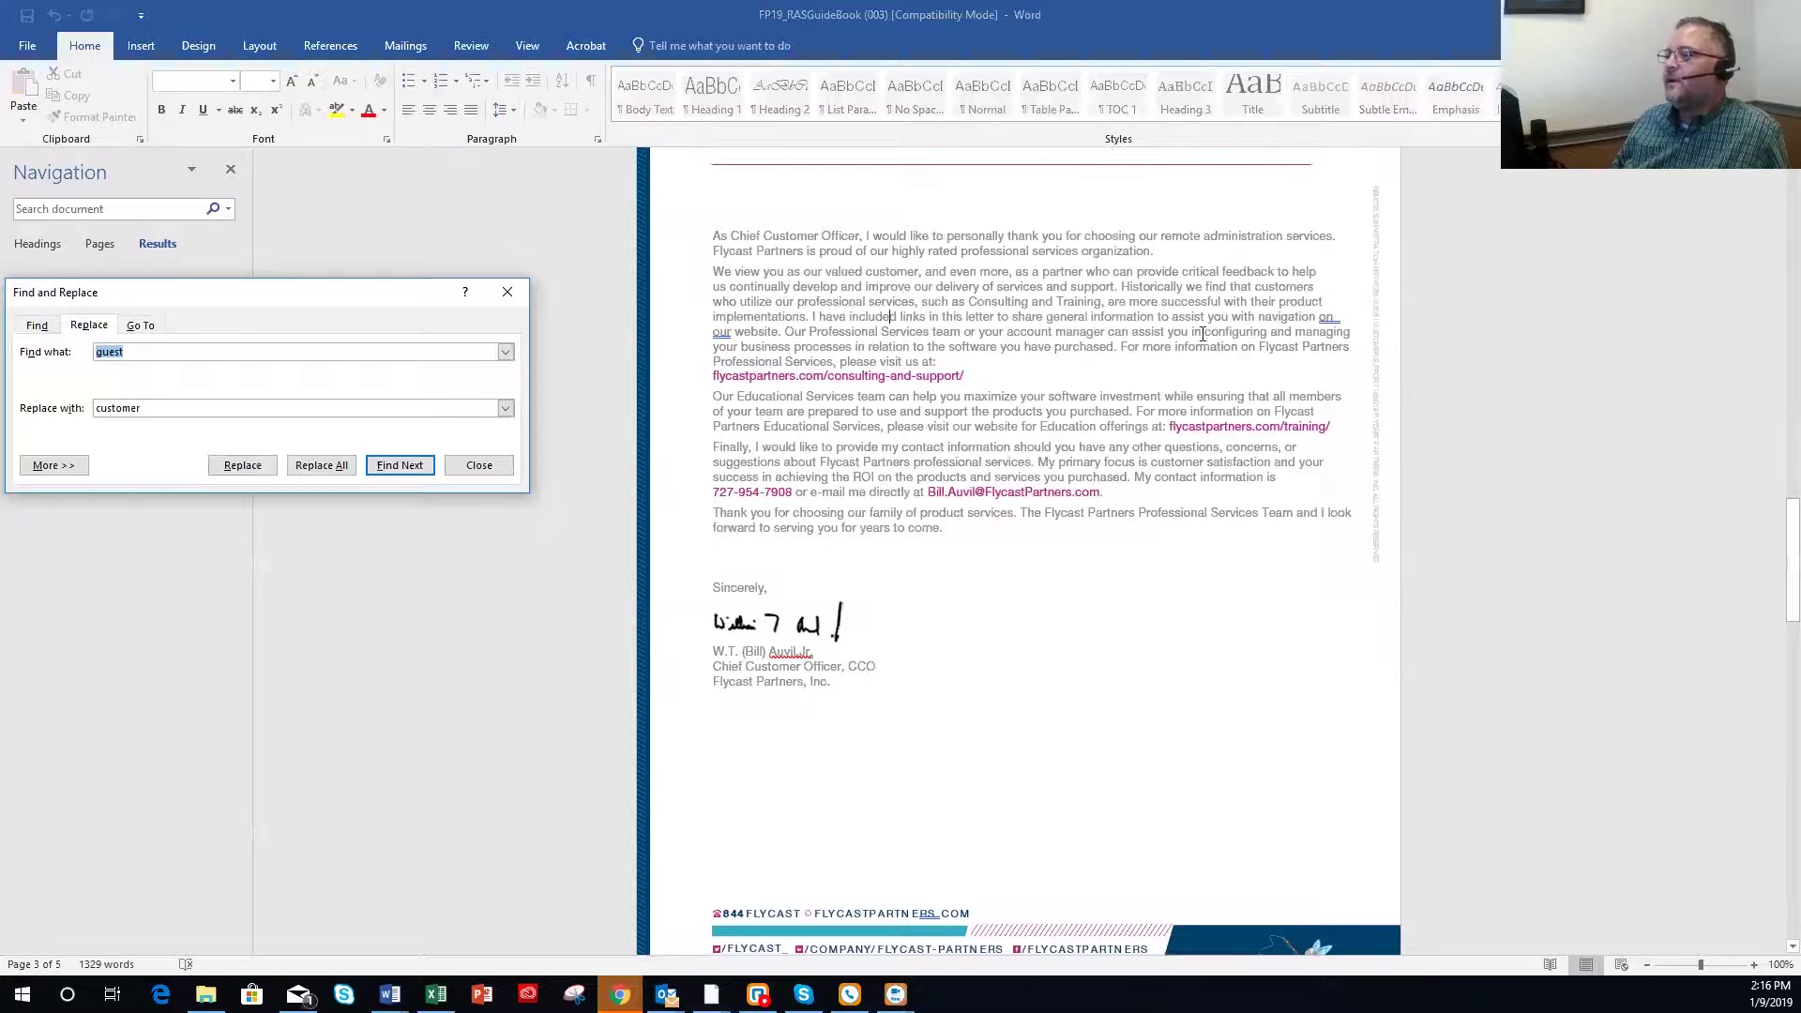
Close the guide document without saving its changes.
left_click(1324, 283)
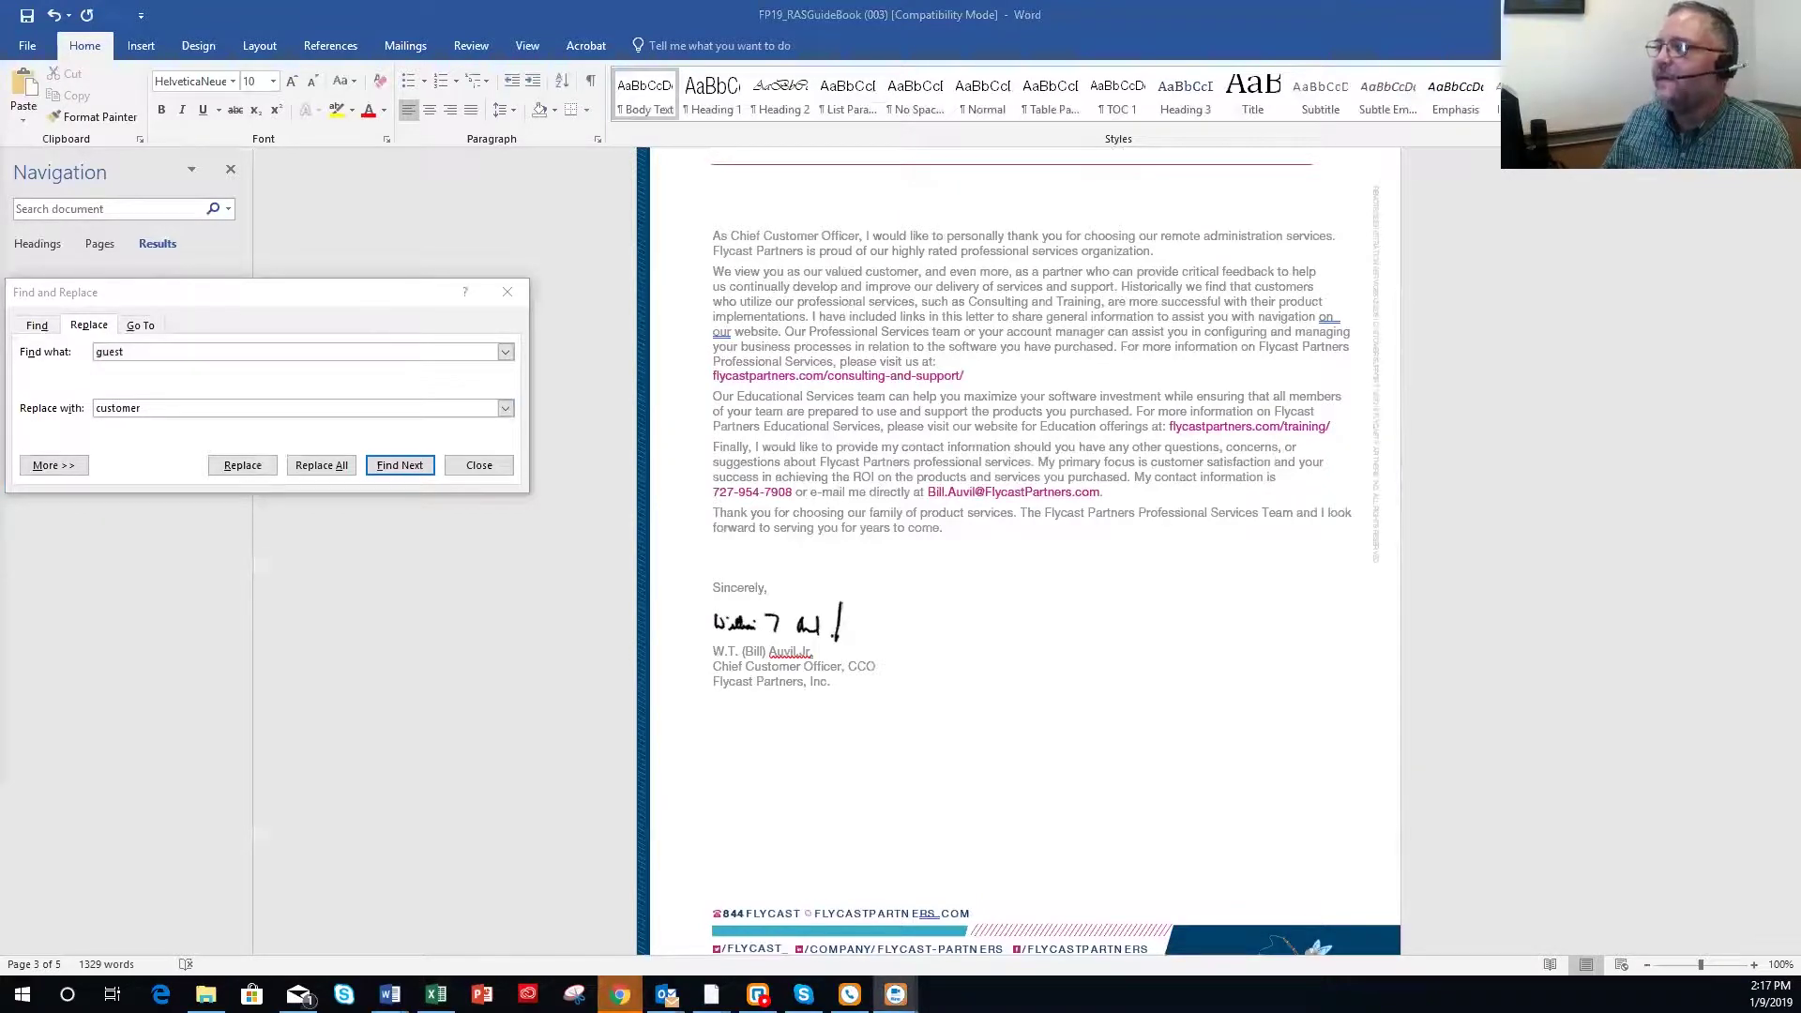
key("alt+F4")
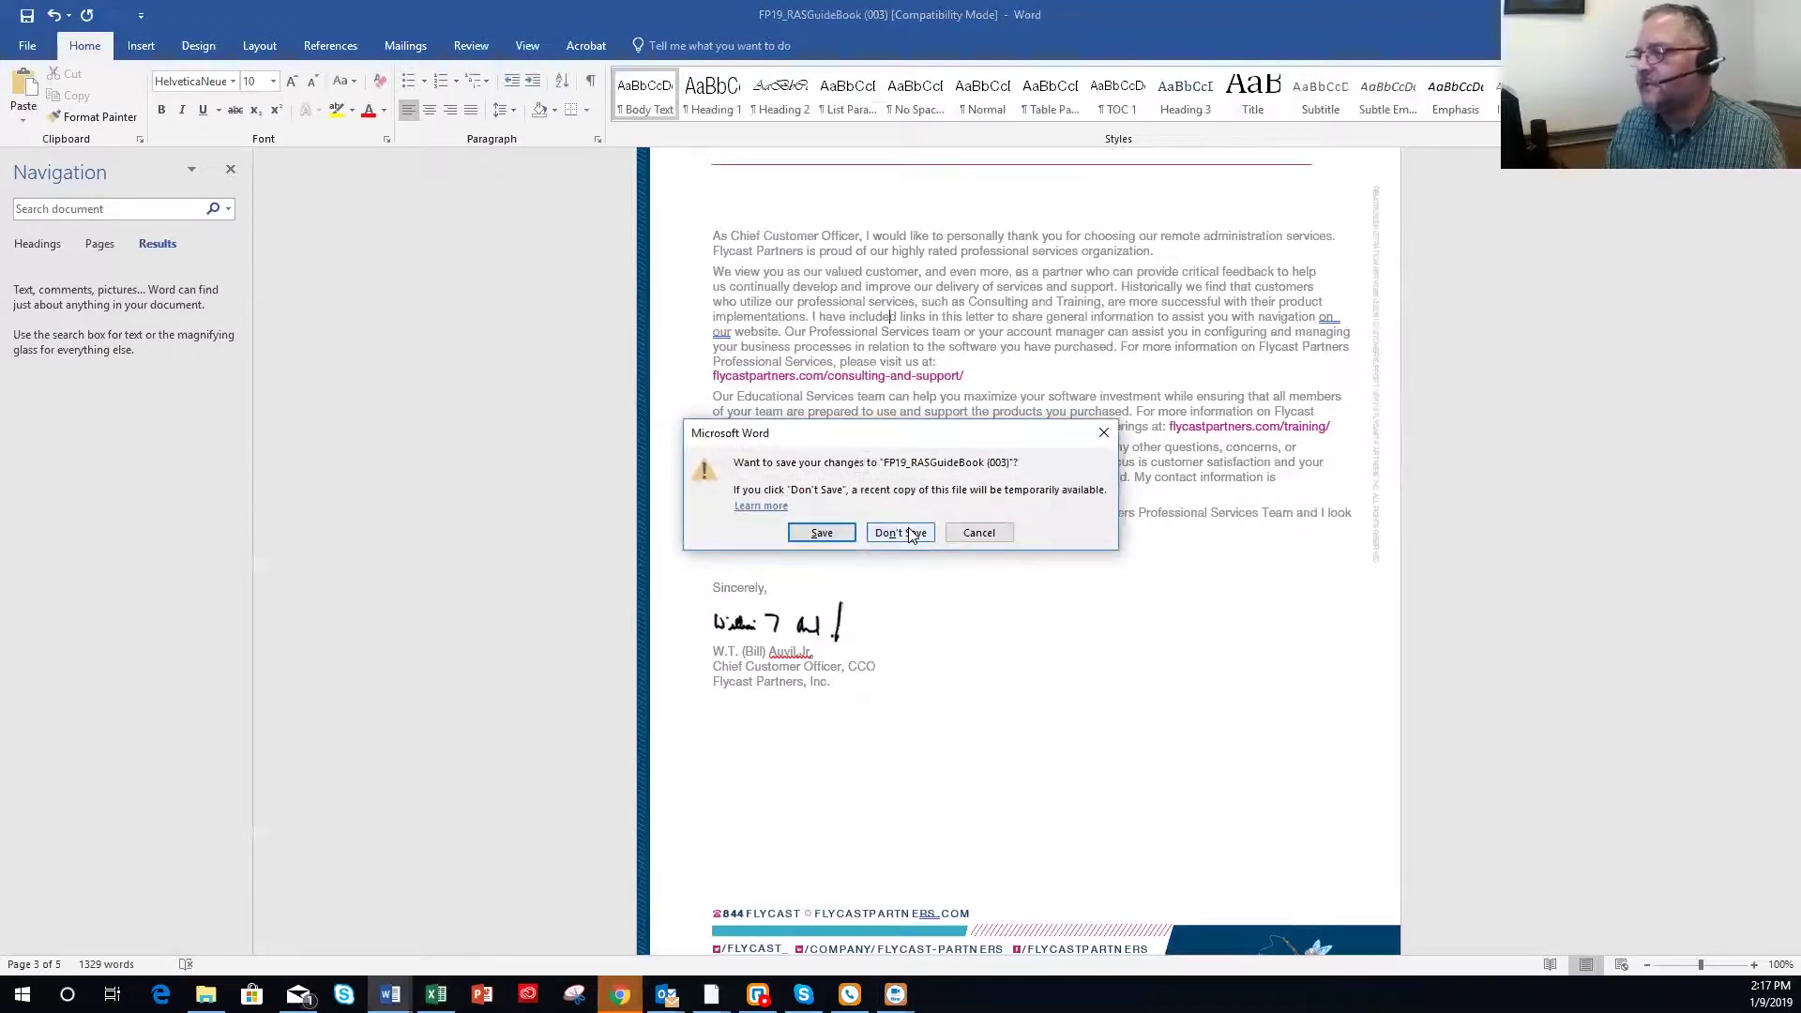
left_click(900, 533)
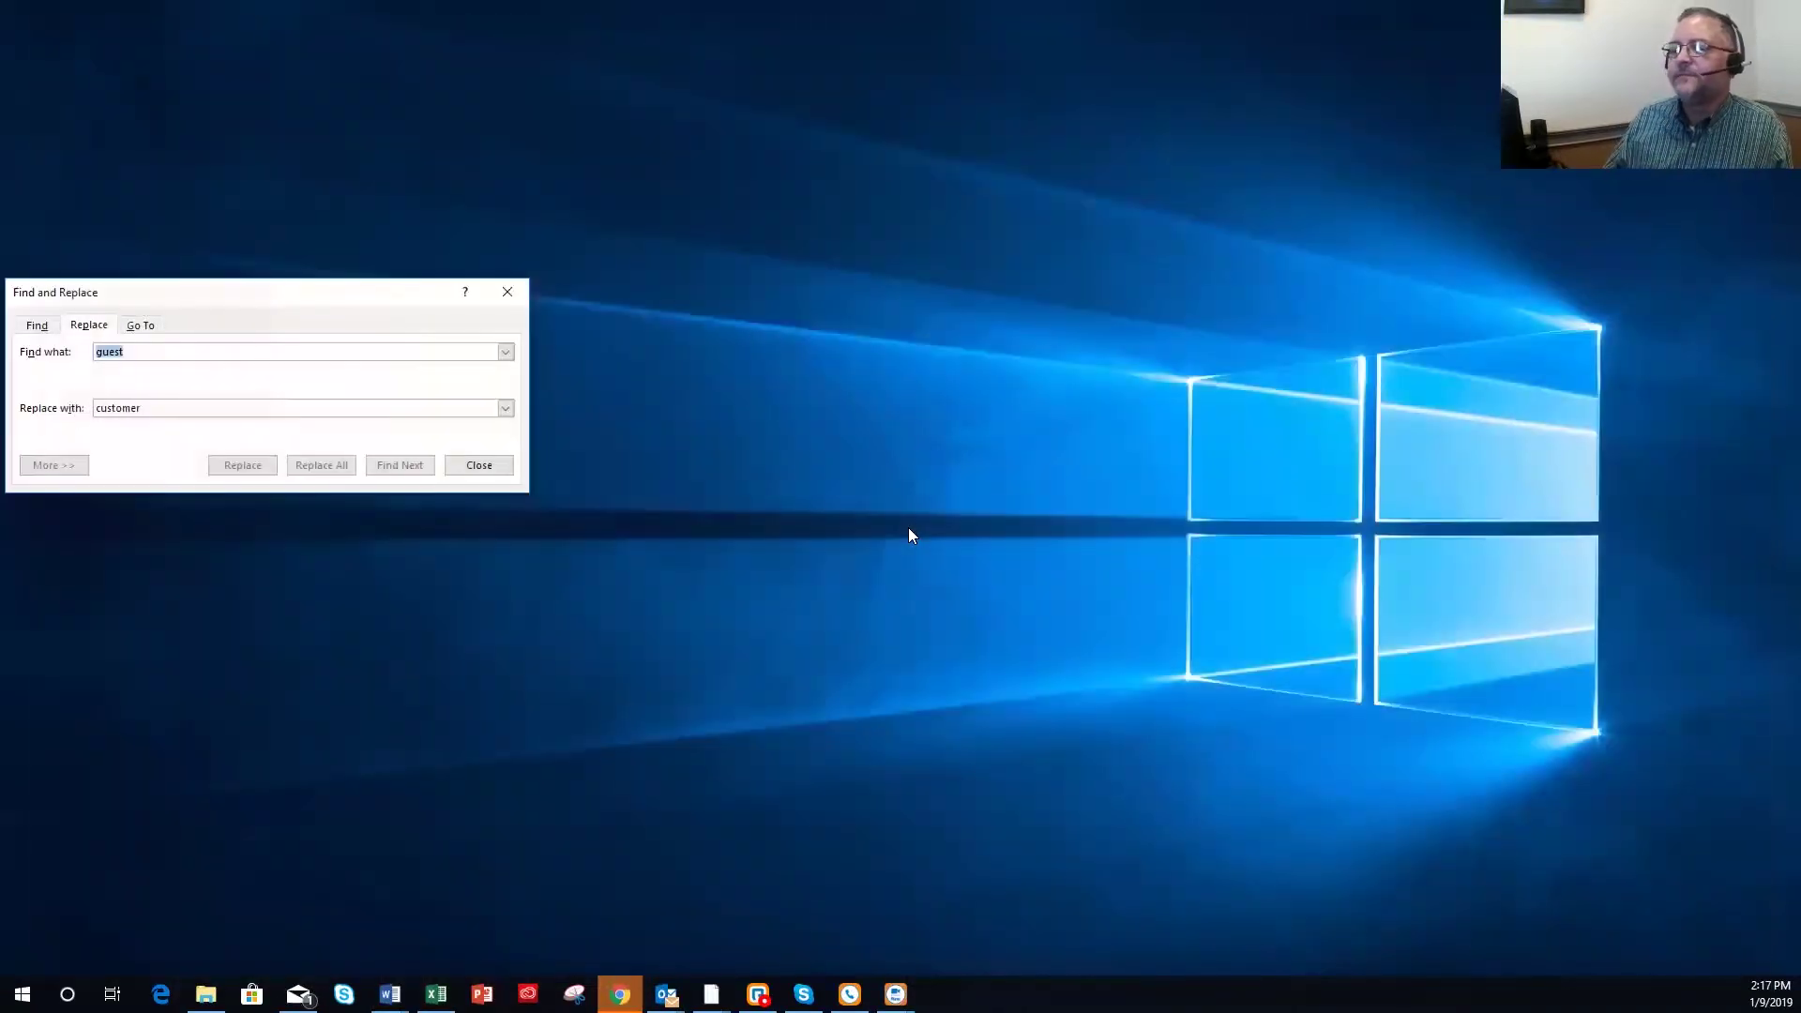
Reopen the FP19_RASGuideBook (003) document and close the leftover Find and Replace dialog.
left_click(205, 994)
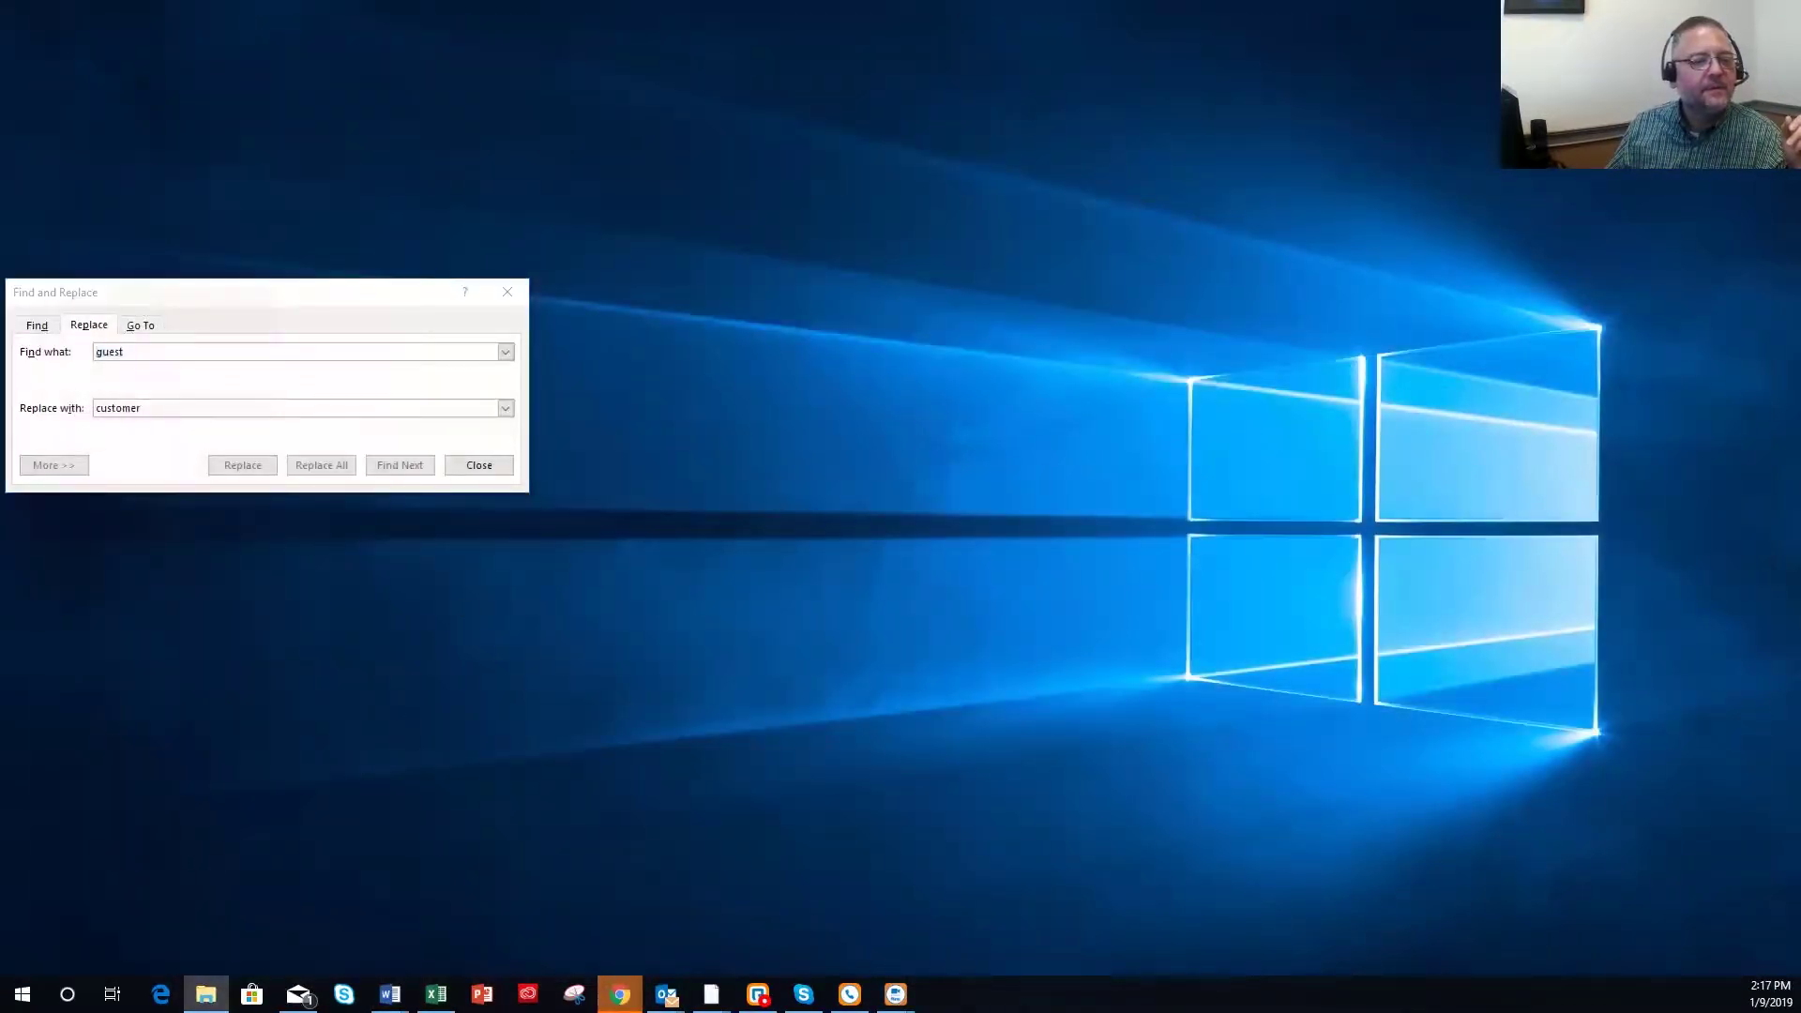
left_click(390, 994)
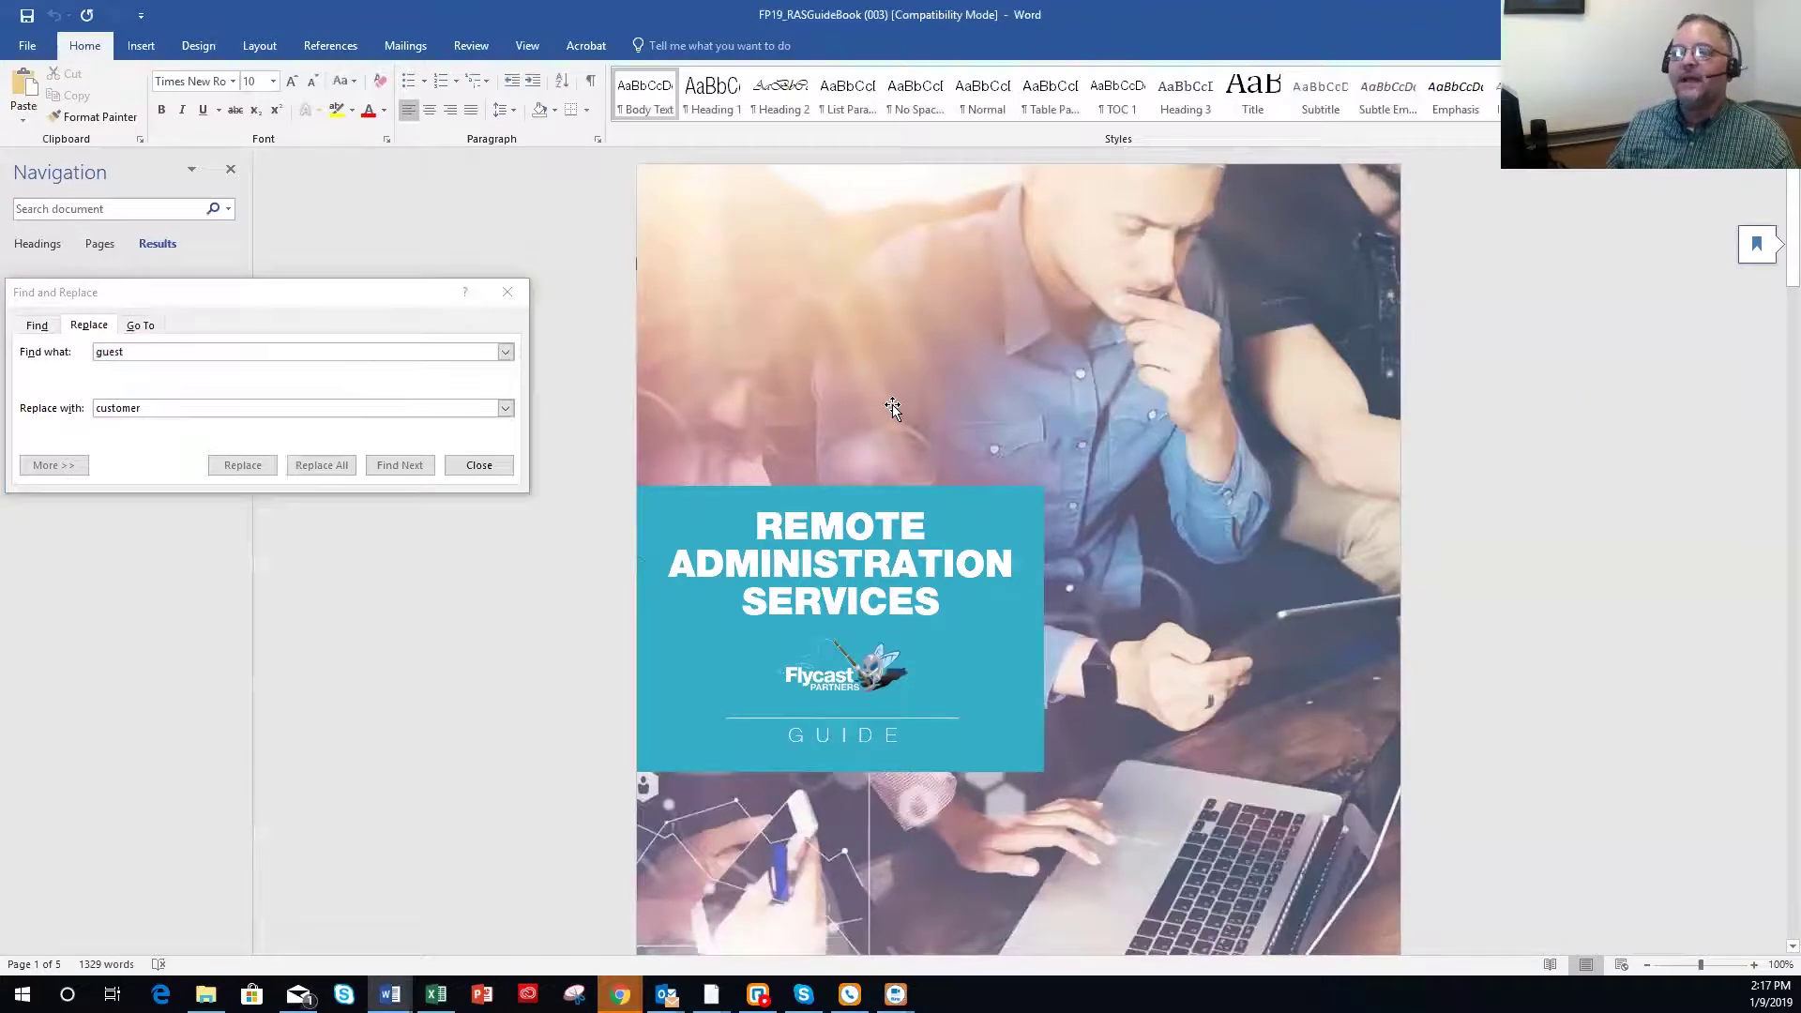
left_click(506, 292)
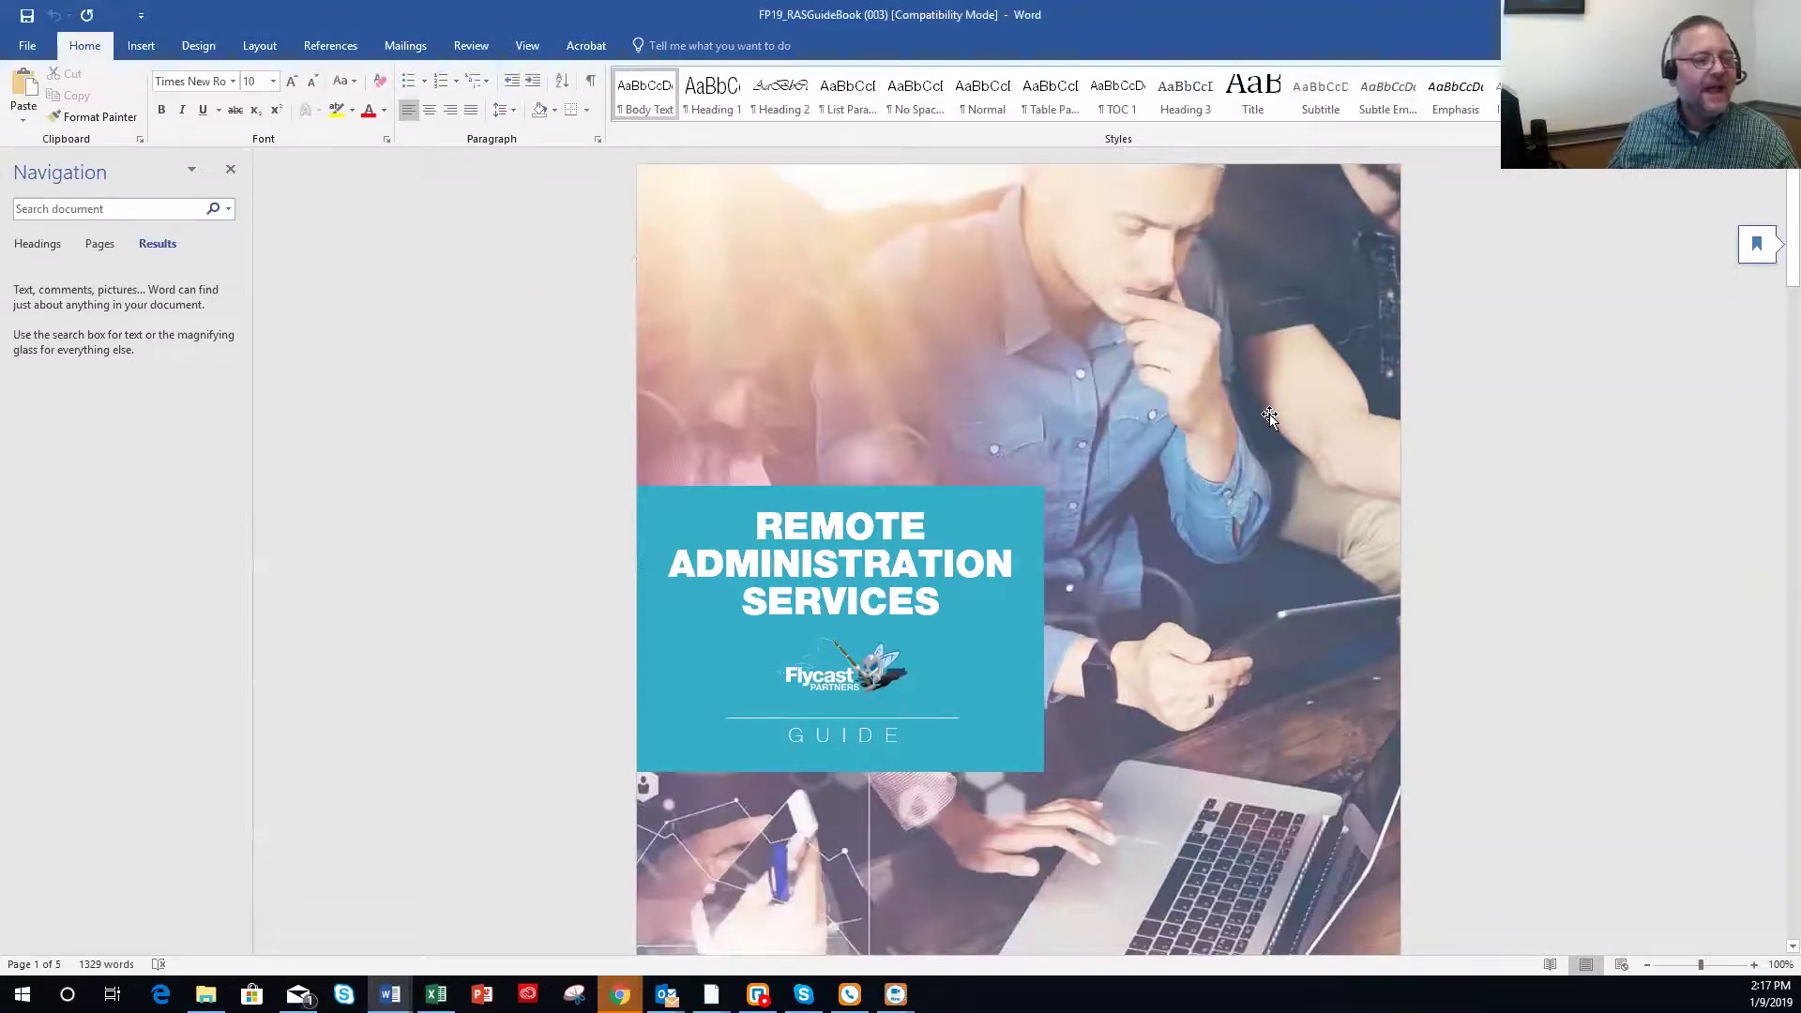
Place the cursor in the opening paragraph of the welcome letter, and jump back to the beginning of the document.
scroll(1269, 414, "down", 10)
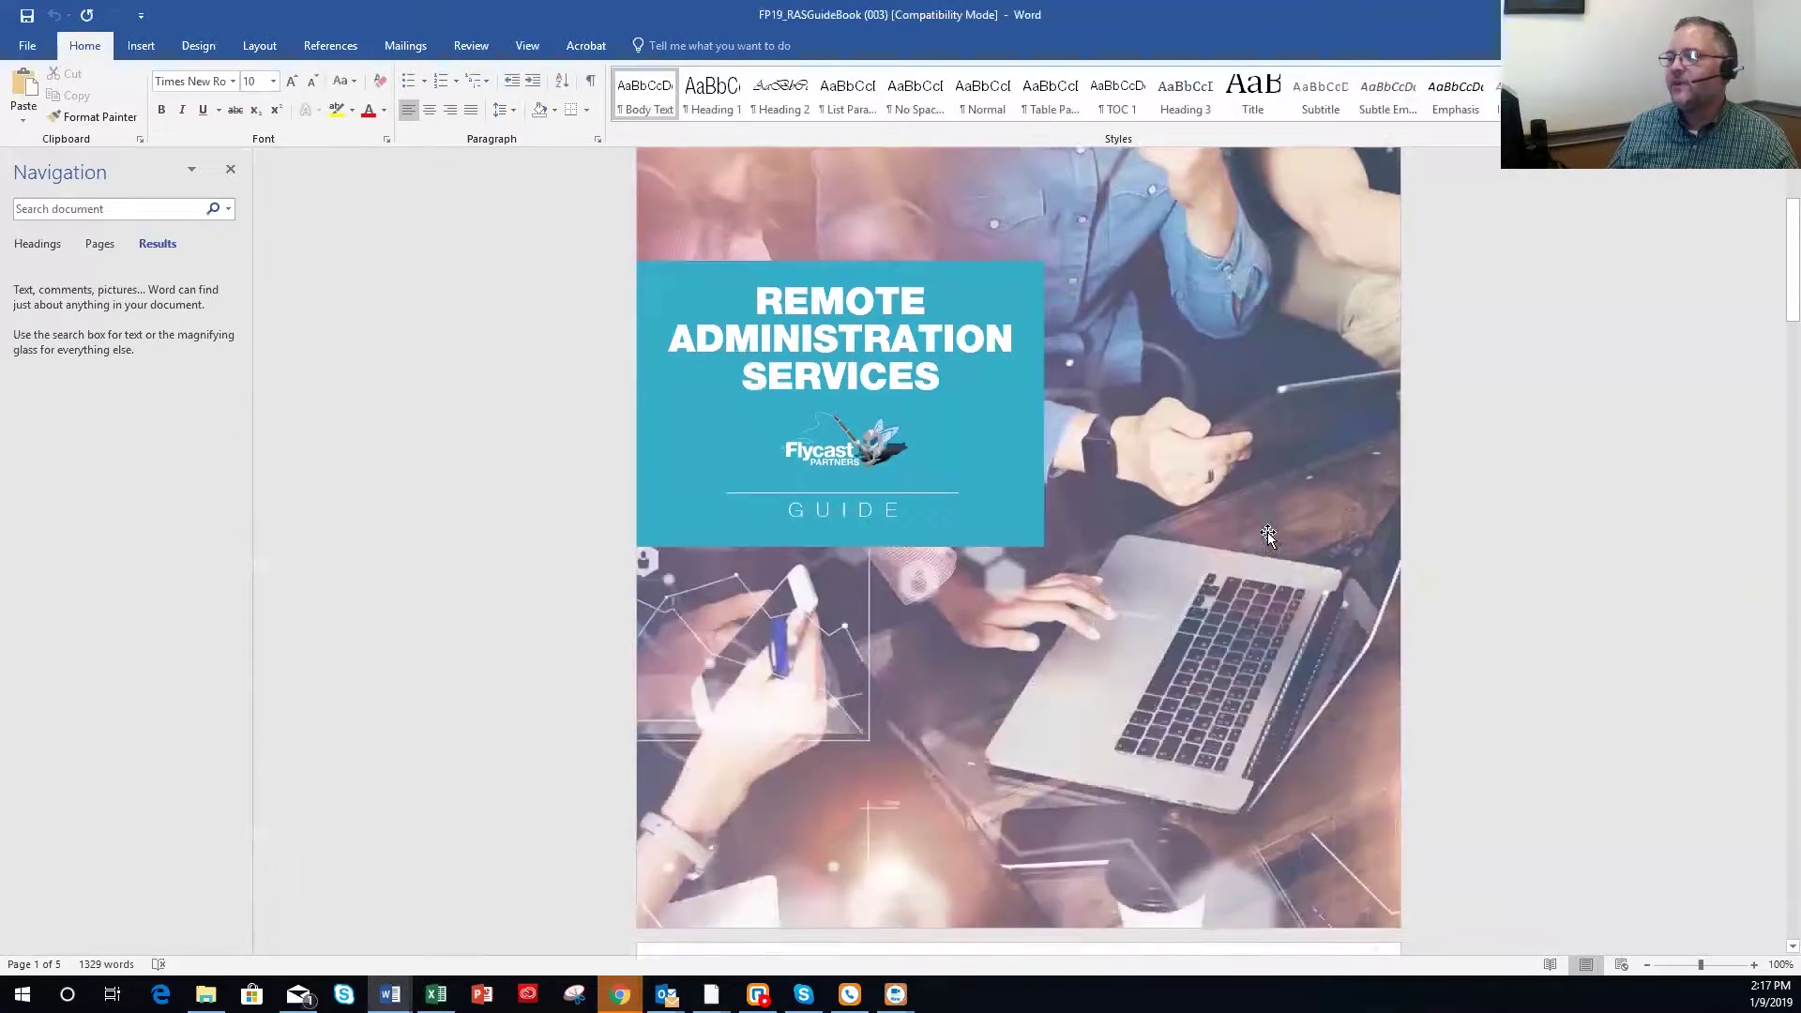
scroll(1212, 649, "down", 7)
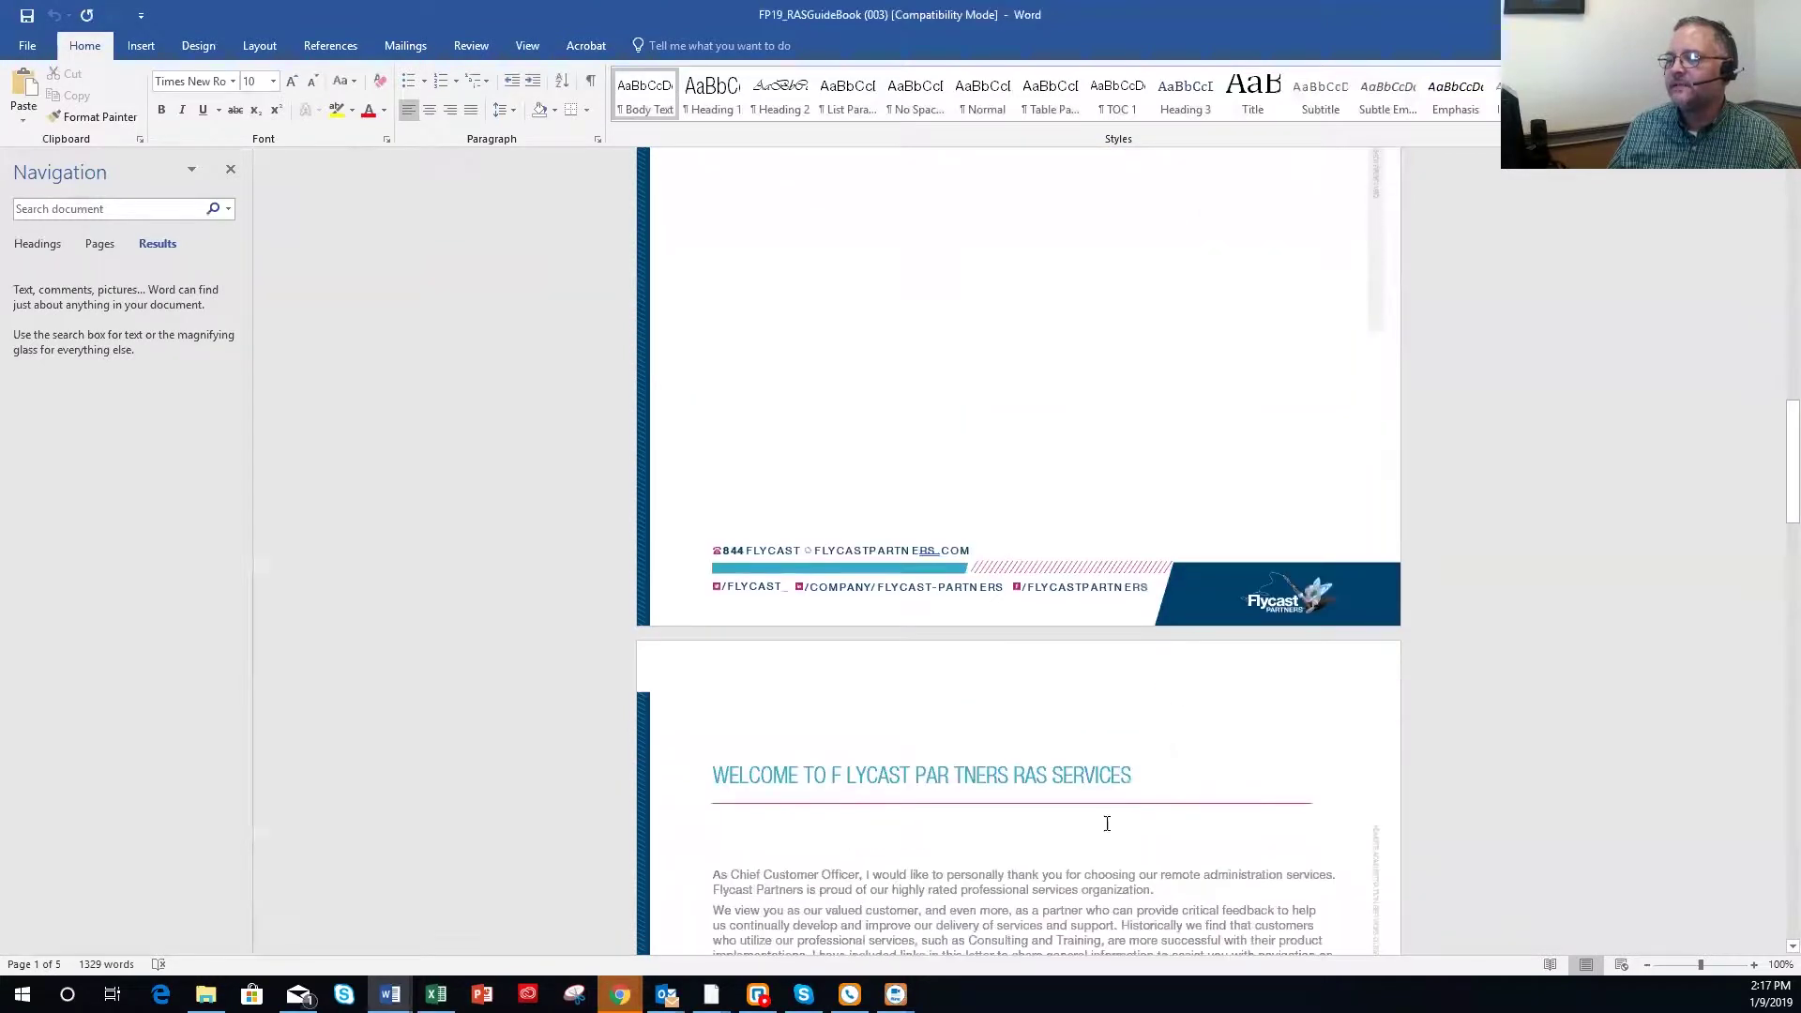
left_click(1041, 865)
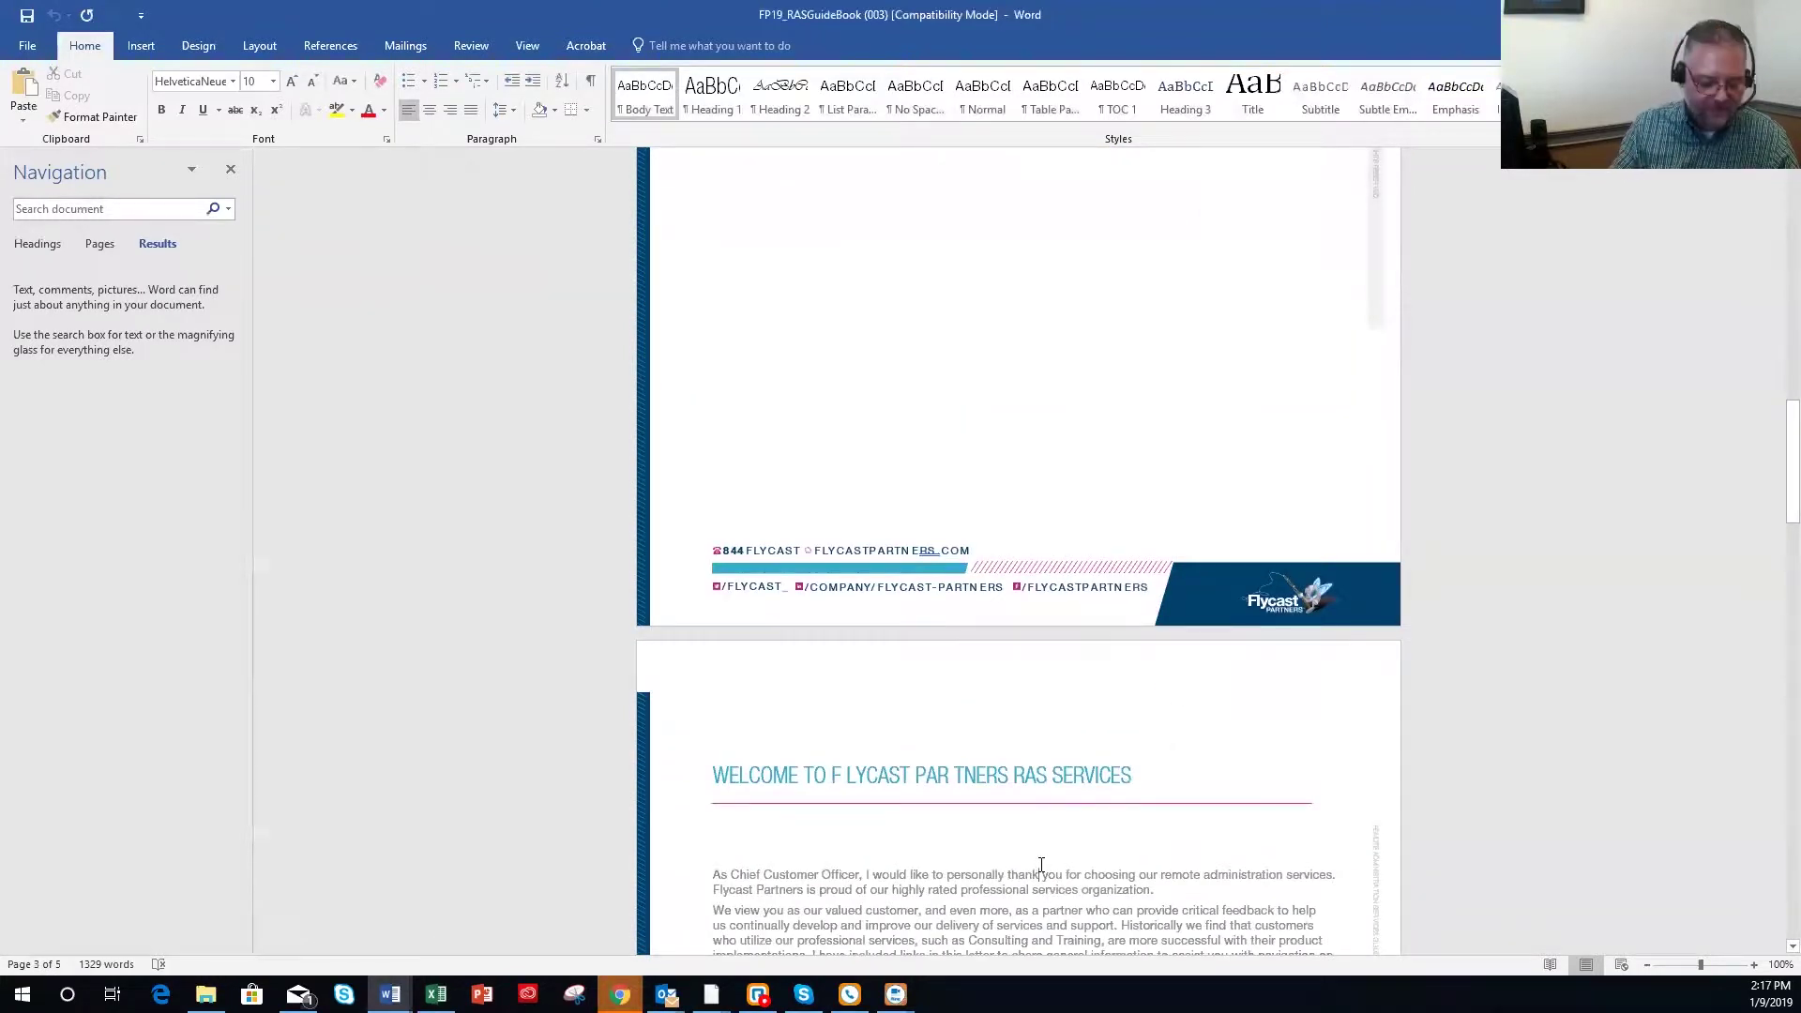
key("ctrl+Home")
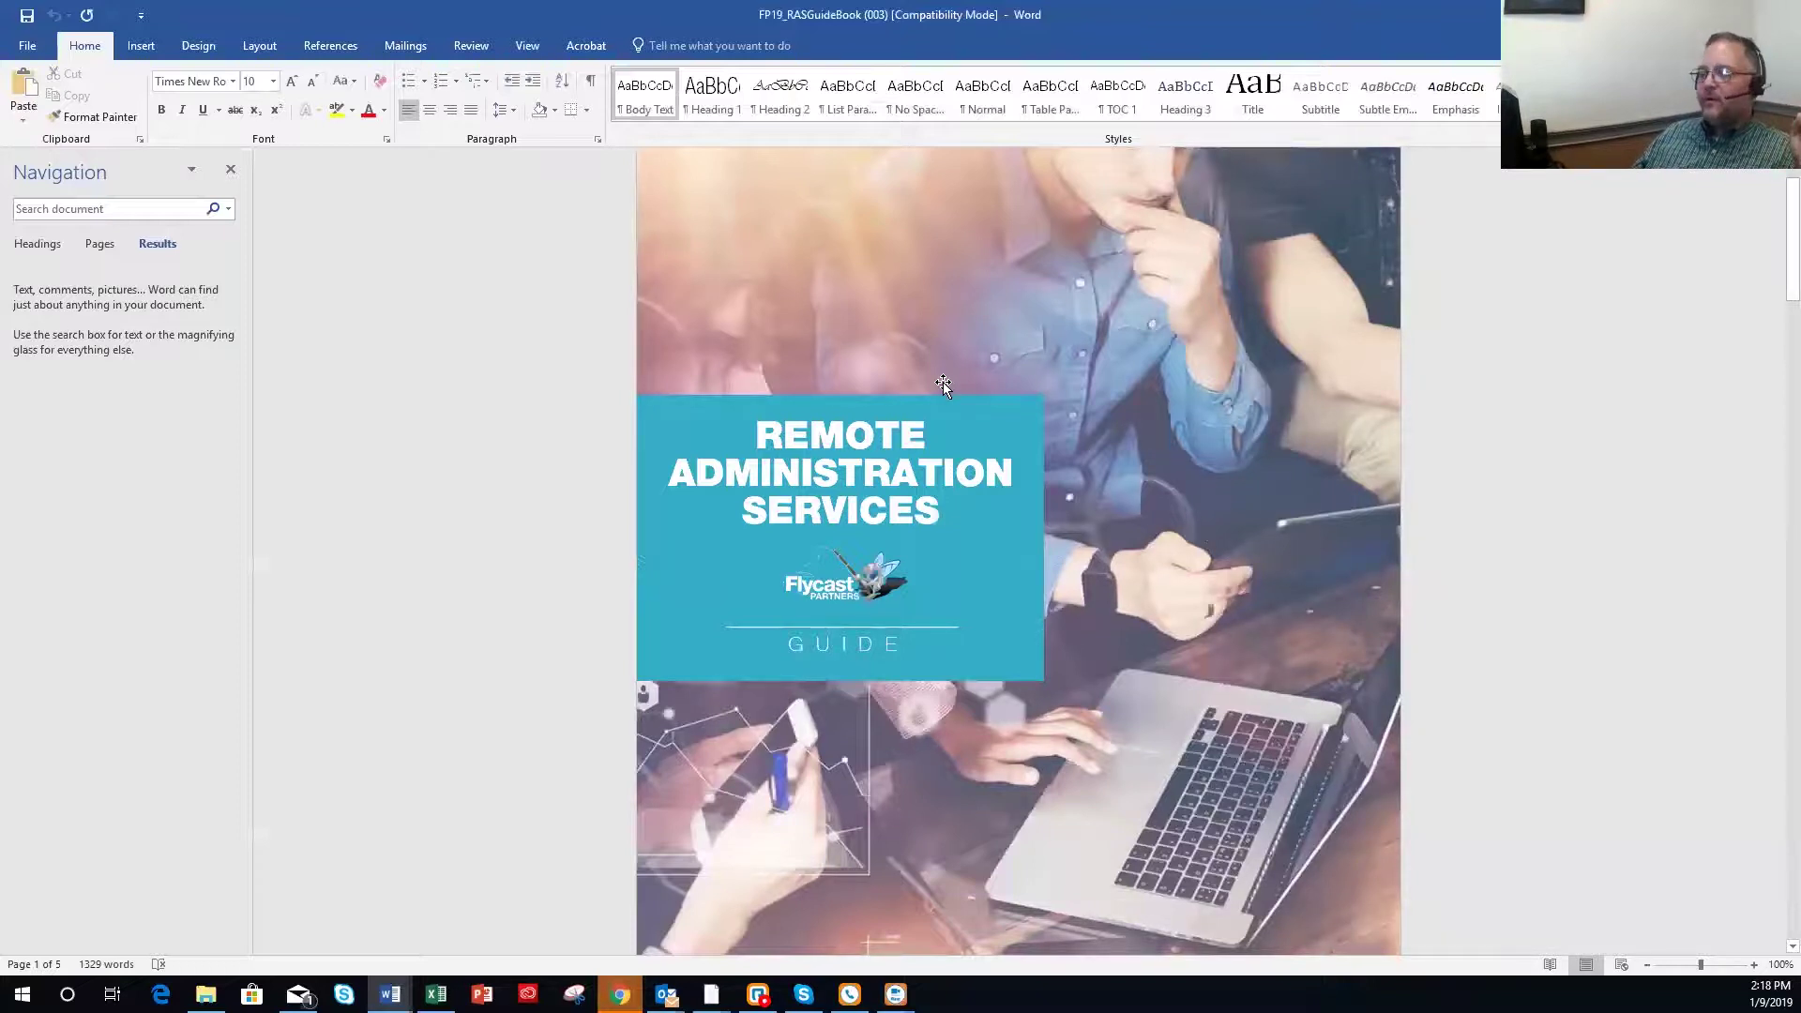
Add blank unbulleted lines below the last bullet of the section on how RAS differs from Support and Professional Services.
scroll(942, 381, "down", 6)
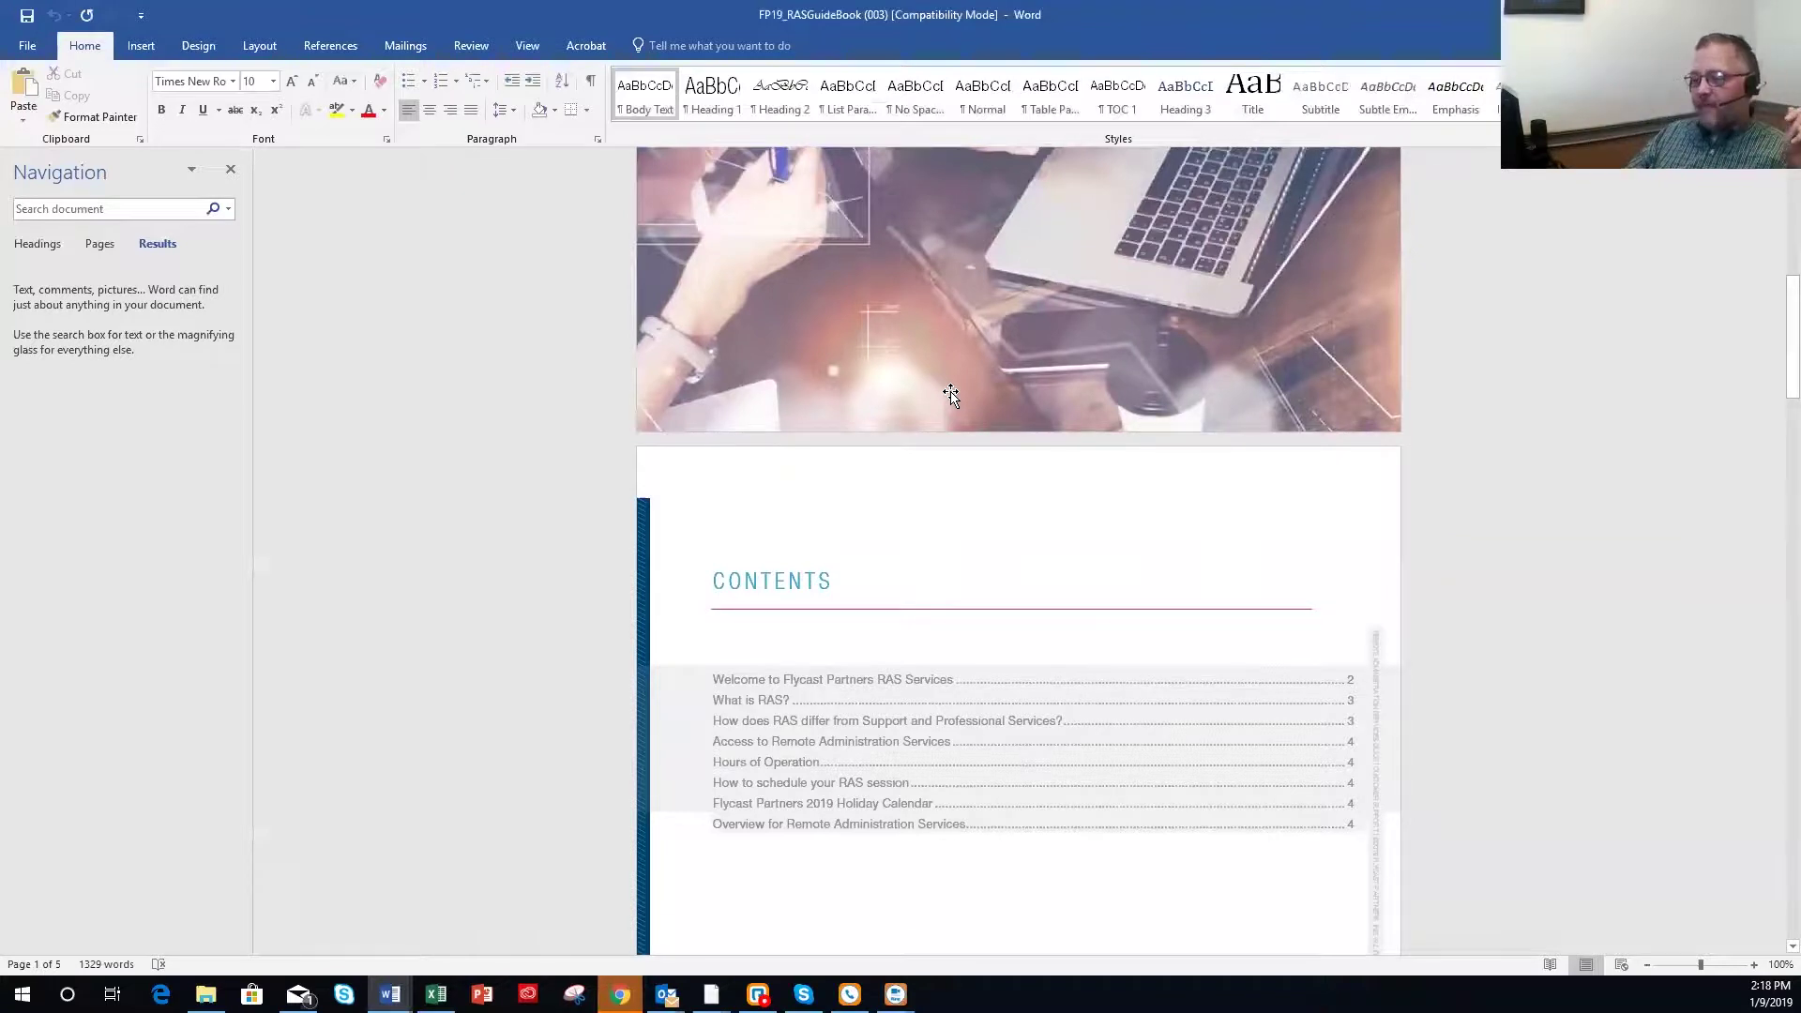
scroll(959, 667, "down", 15)
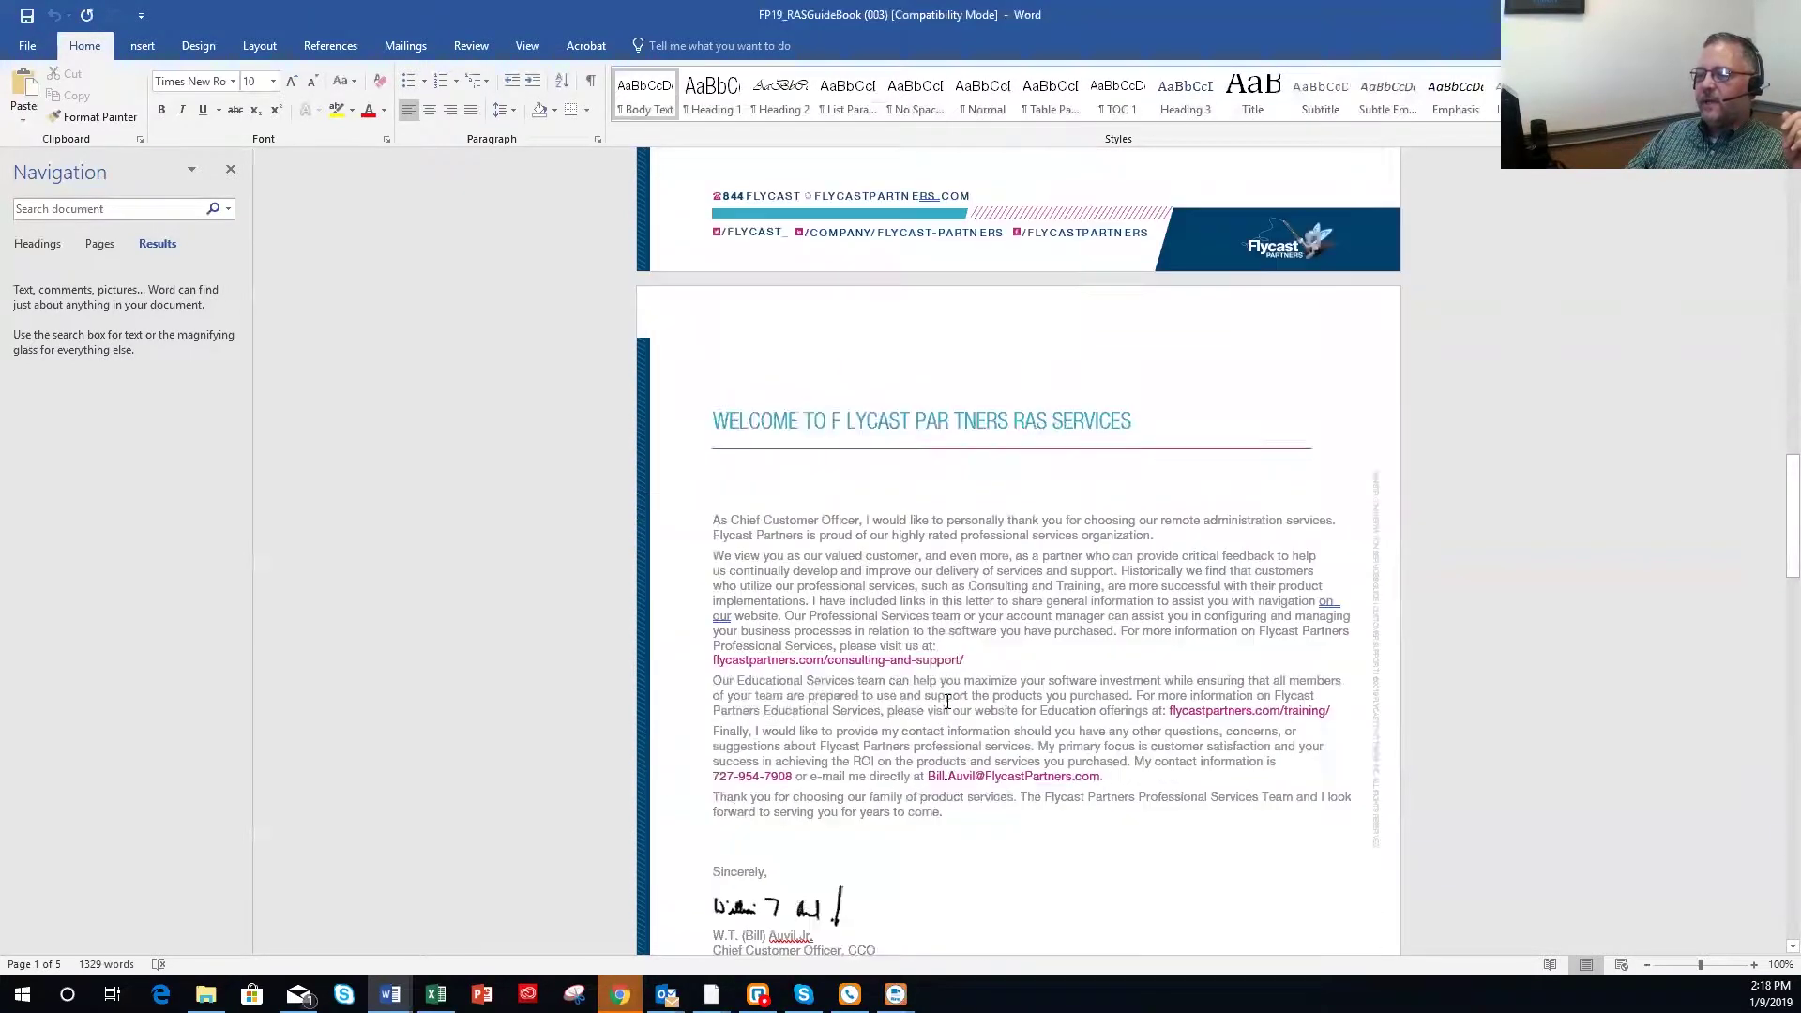
scroll(948, 702, "down", 12)
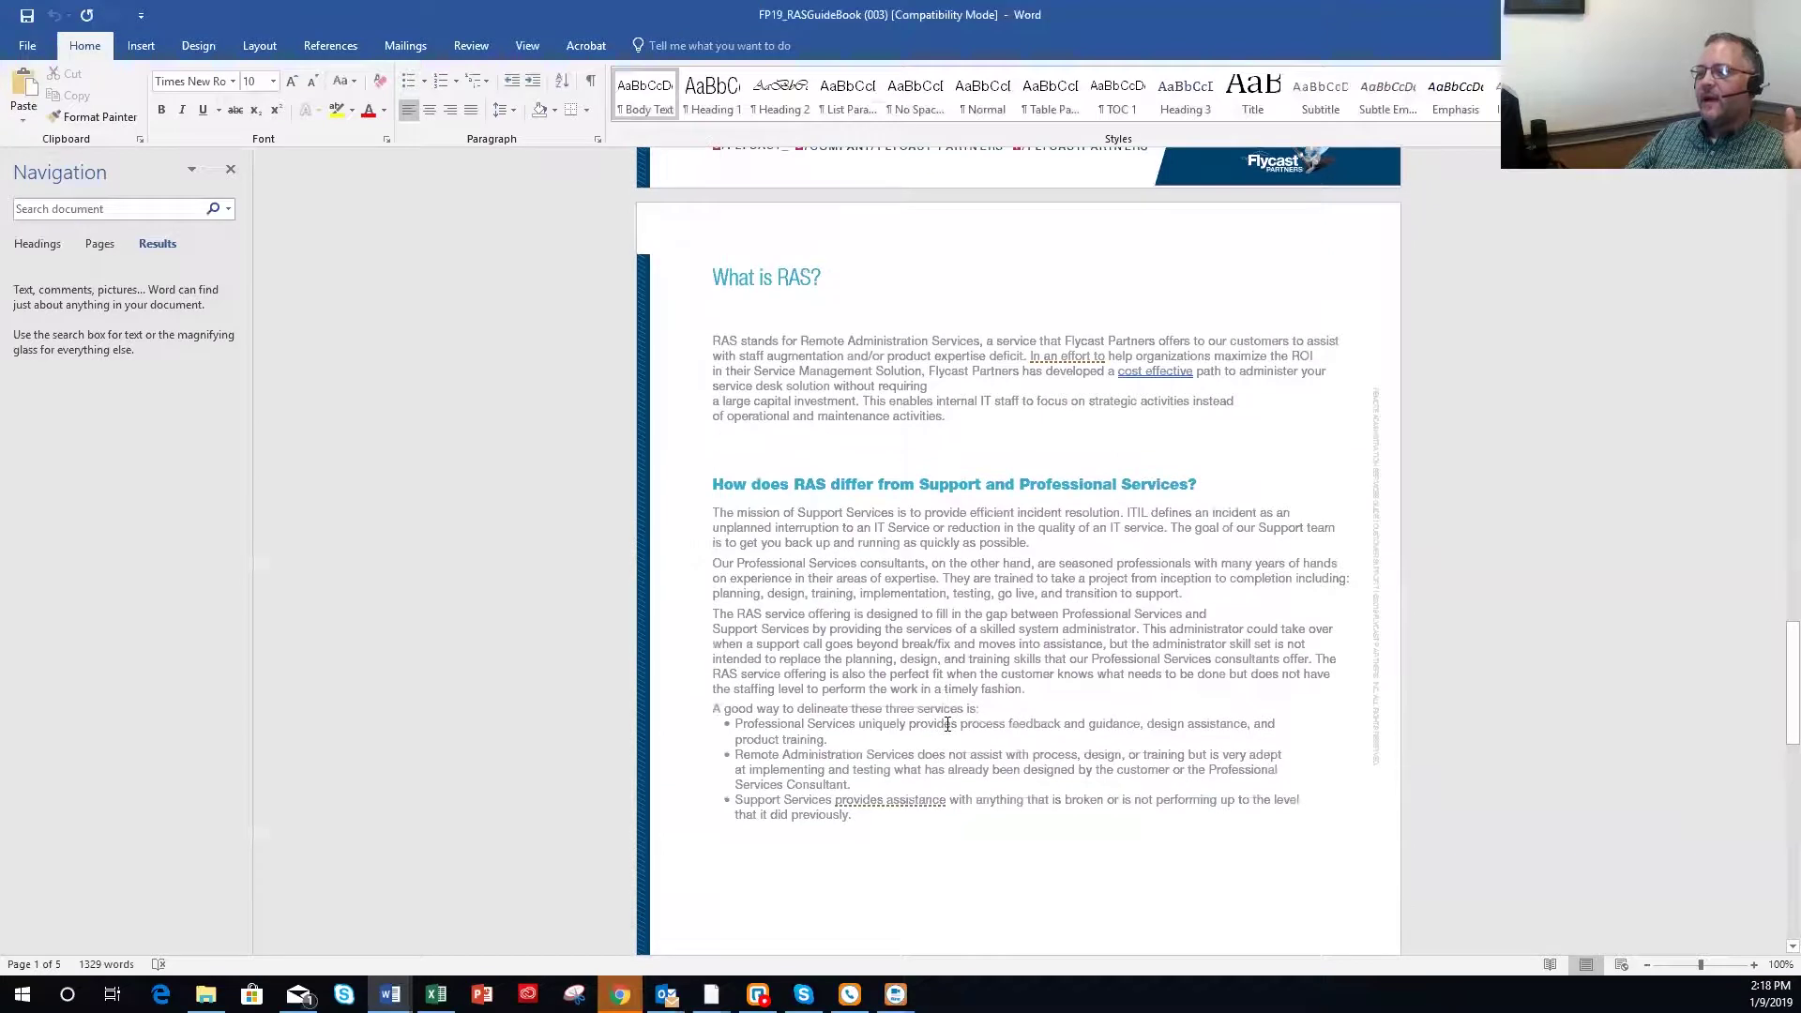
scroll(938, 750, "down", 6)
scroll(936, 755, "up", 2)
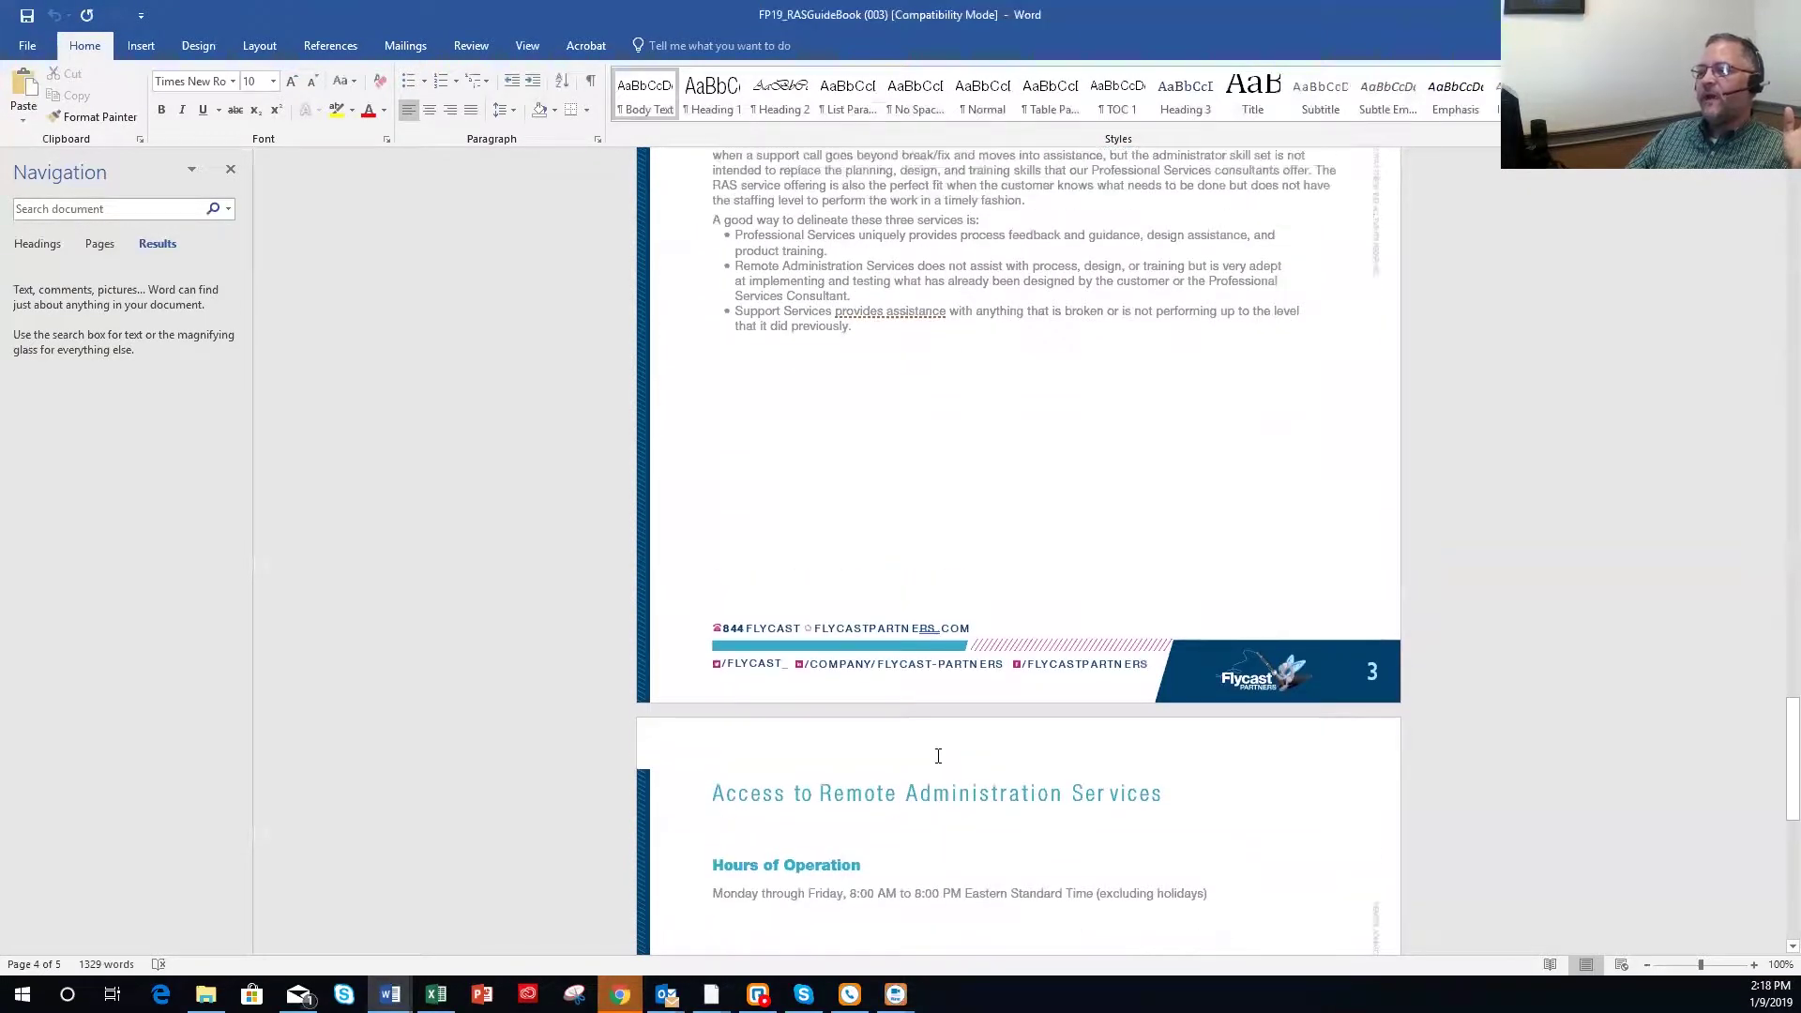
left_click(863, 546)
key("Return")
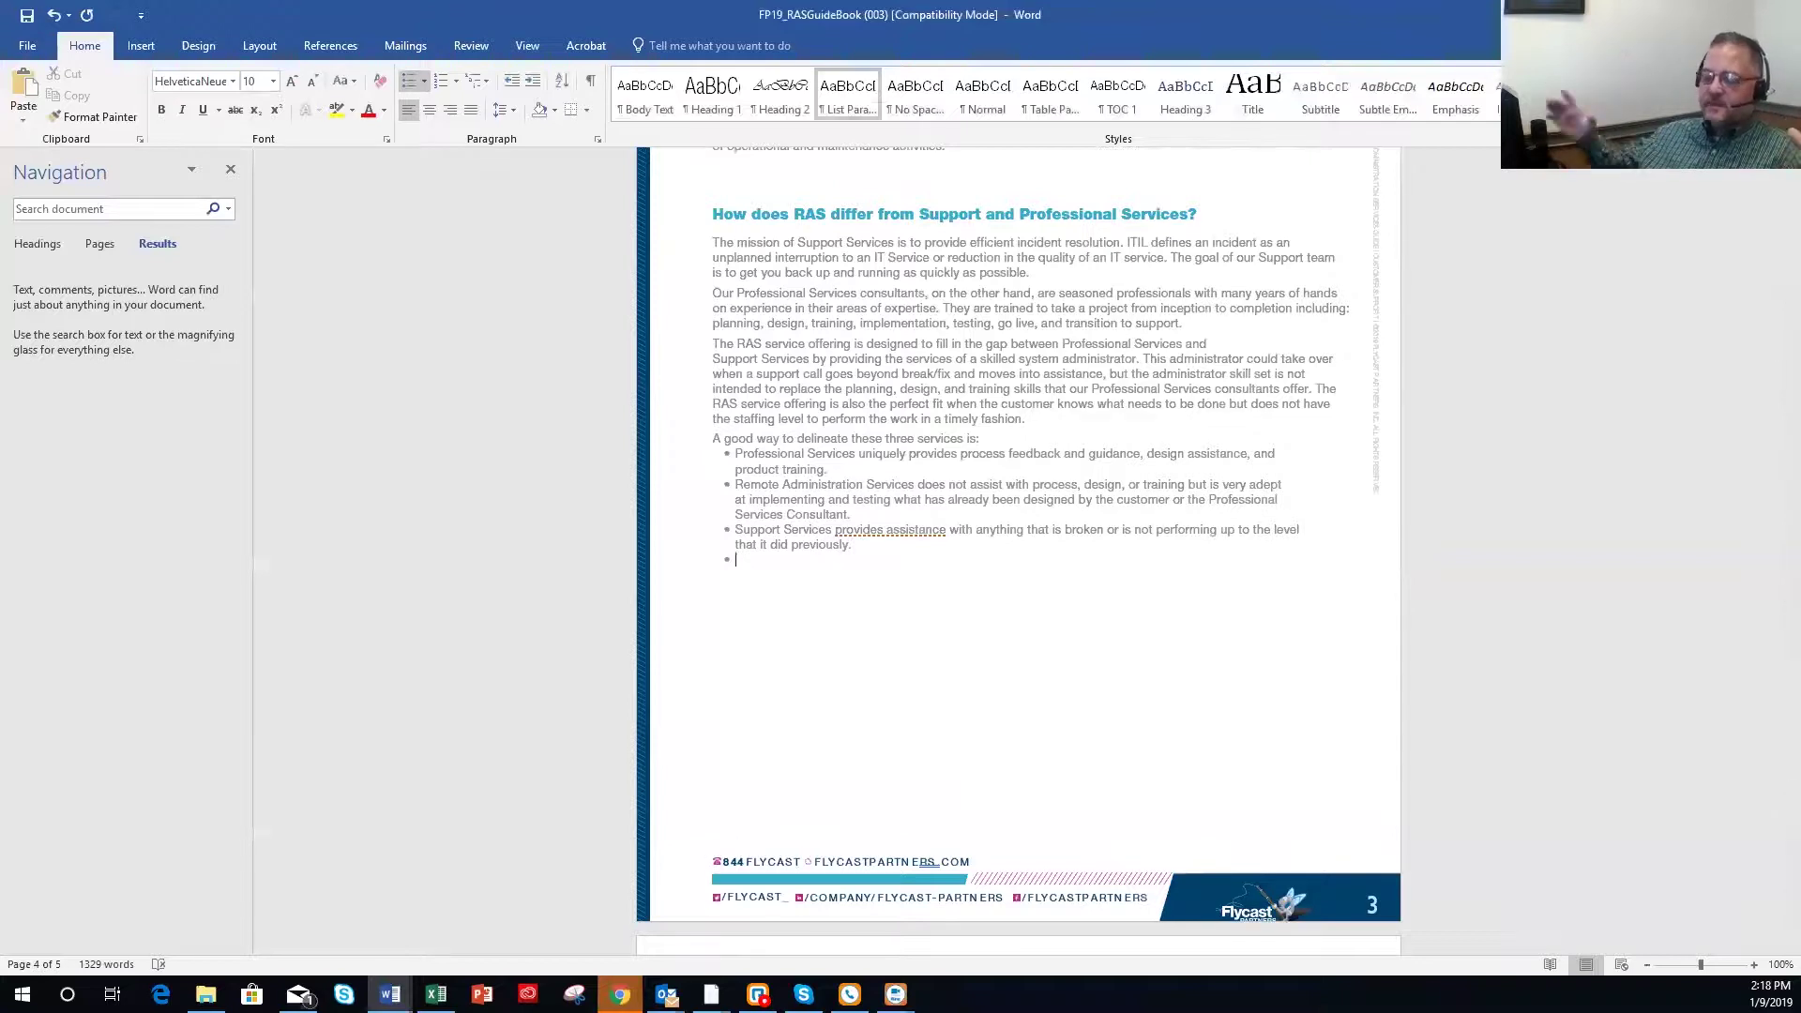
key("Return")
key("Return")
key("BackSpace")
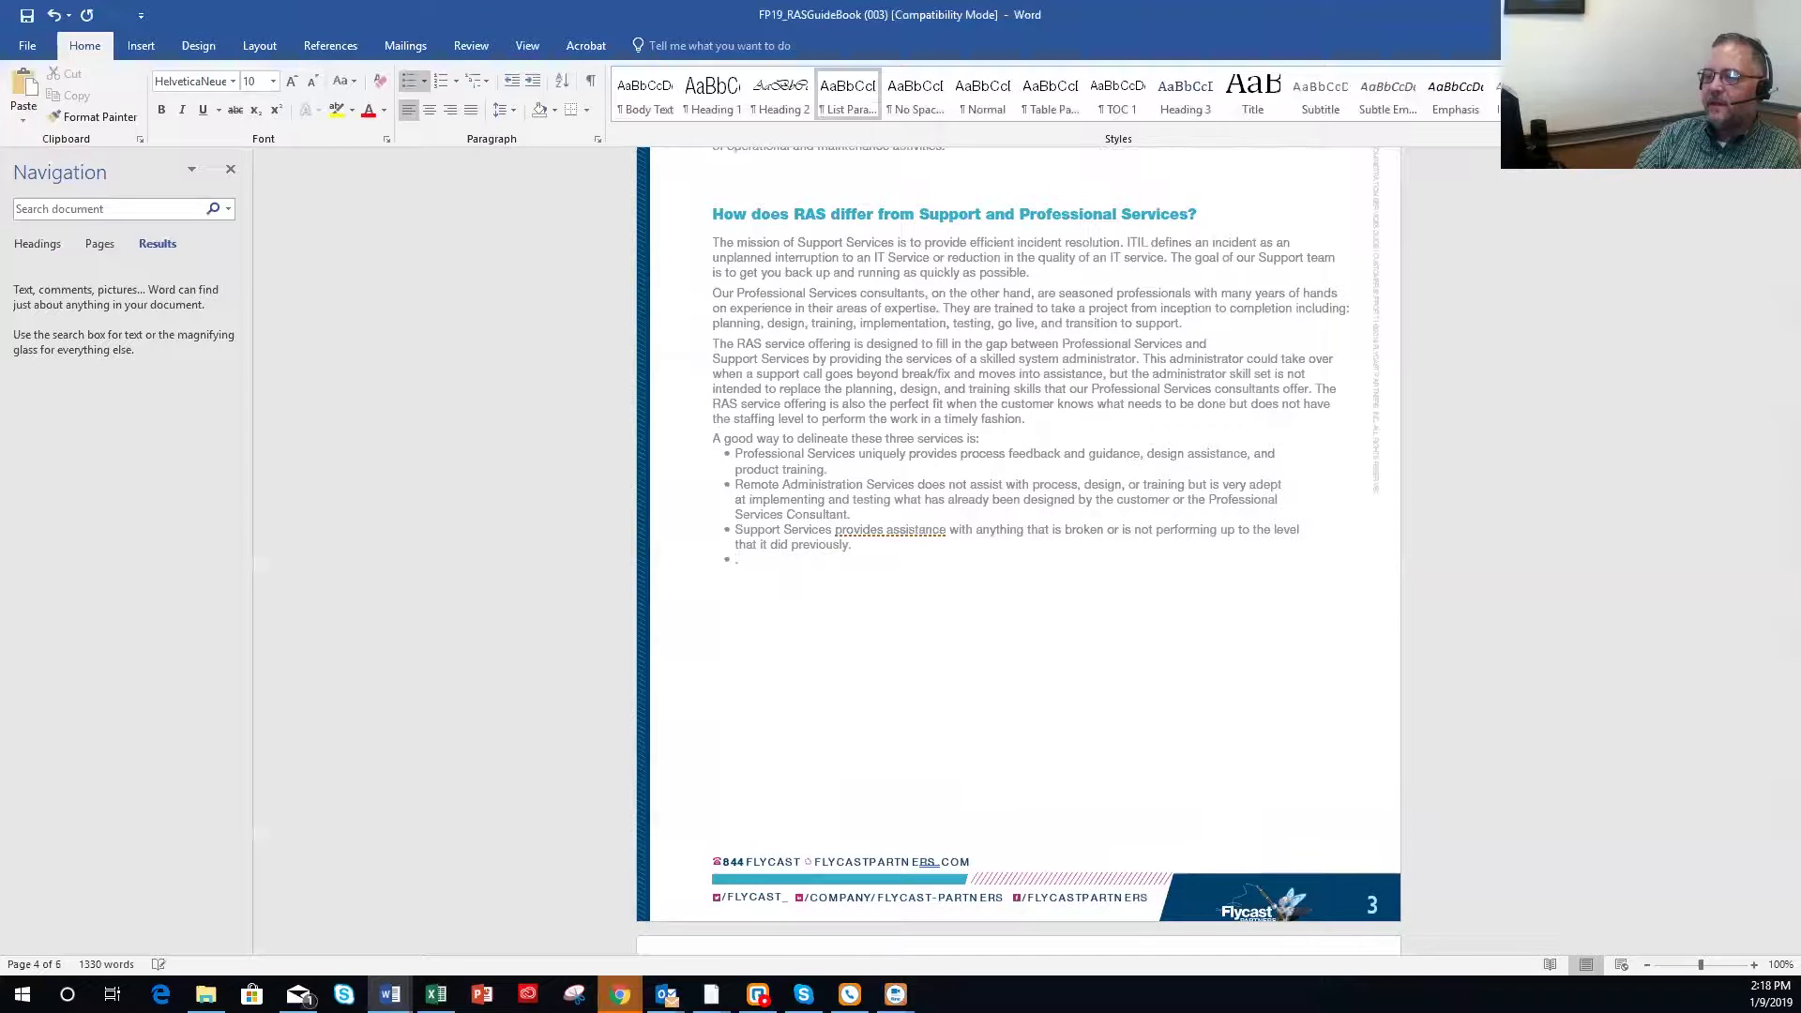
key("BackSpace")
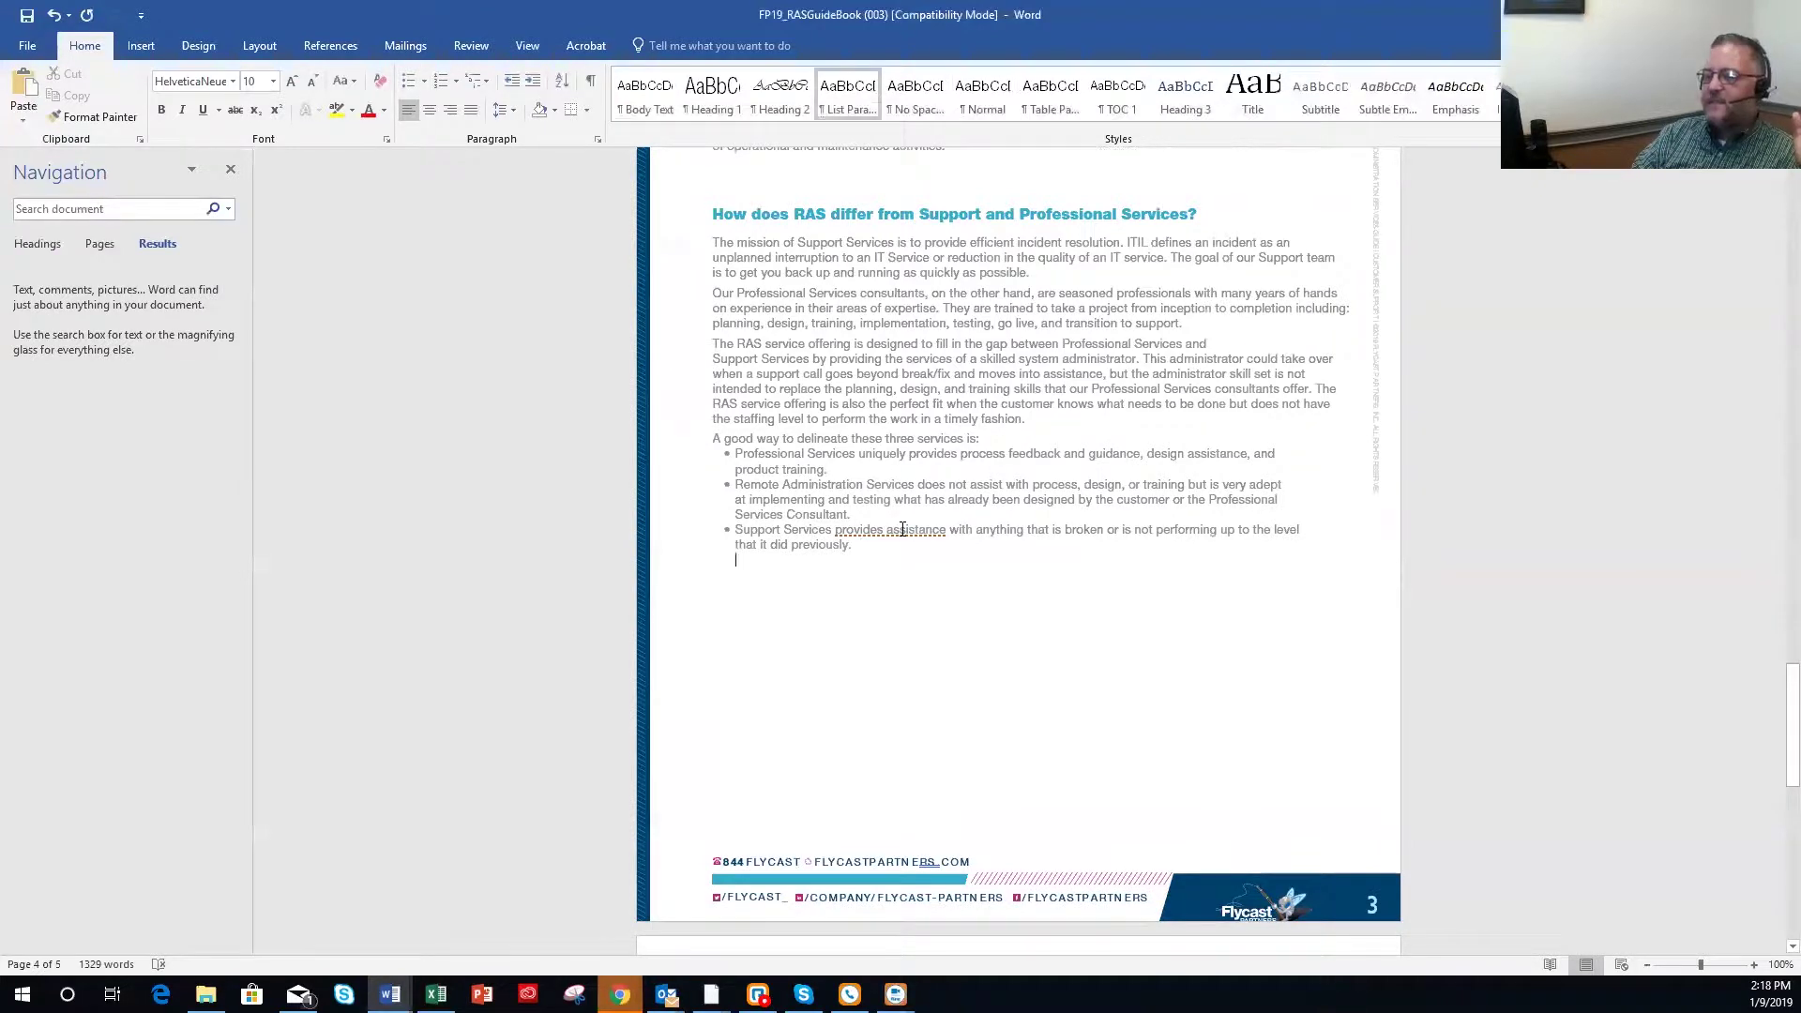
key("Return")
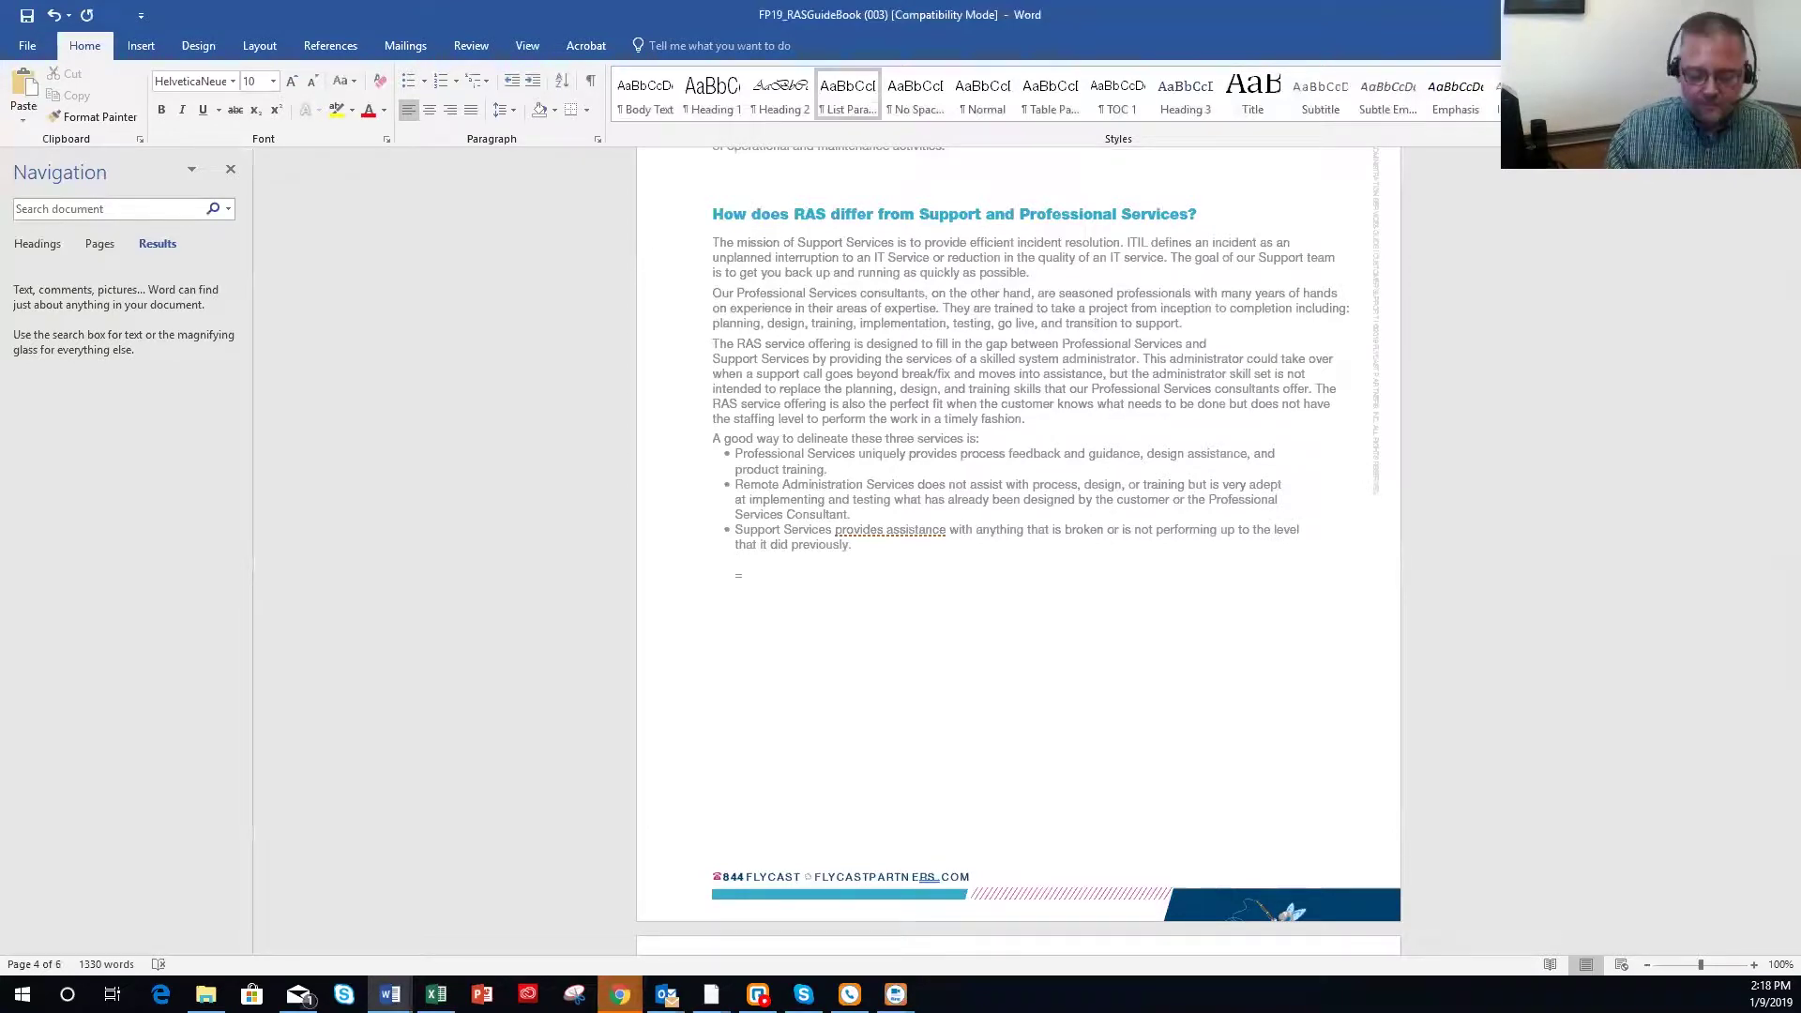
Generate placeholder text below the bullet list with the formula =lorem(3,15).
type("lorem(3")
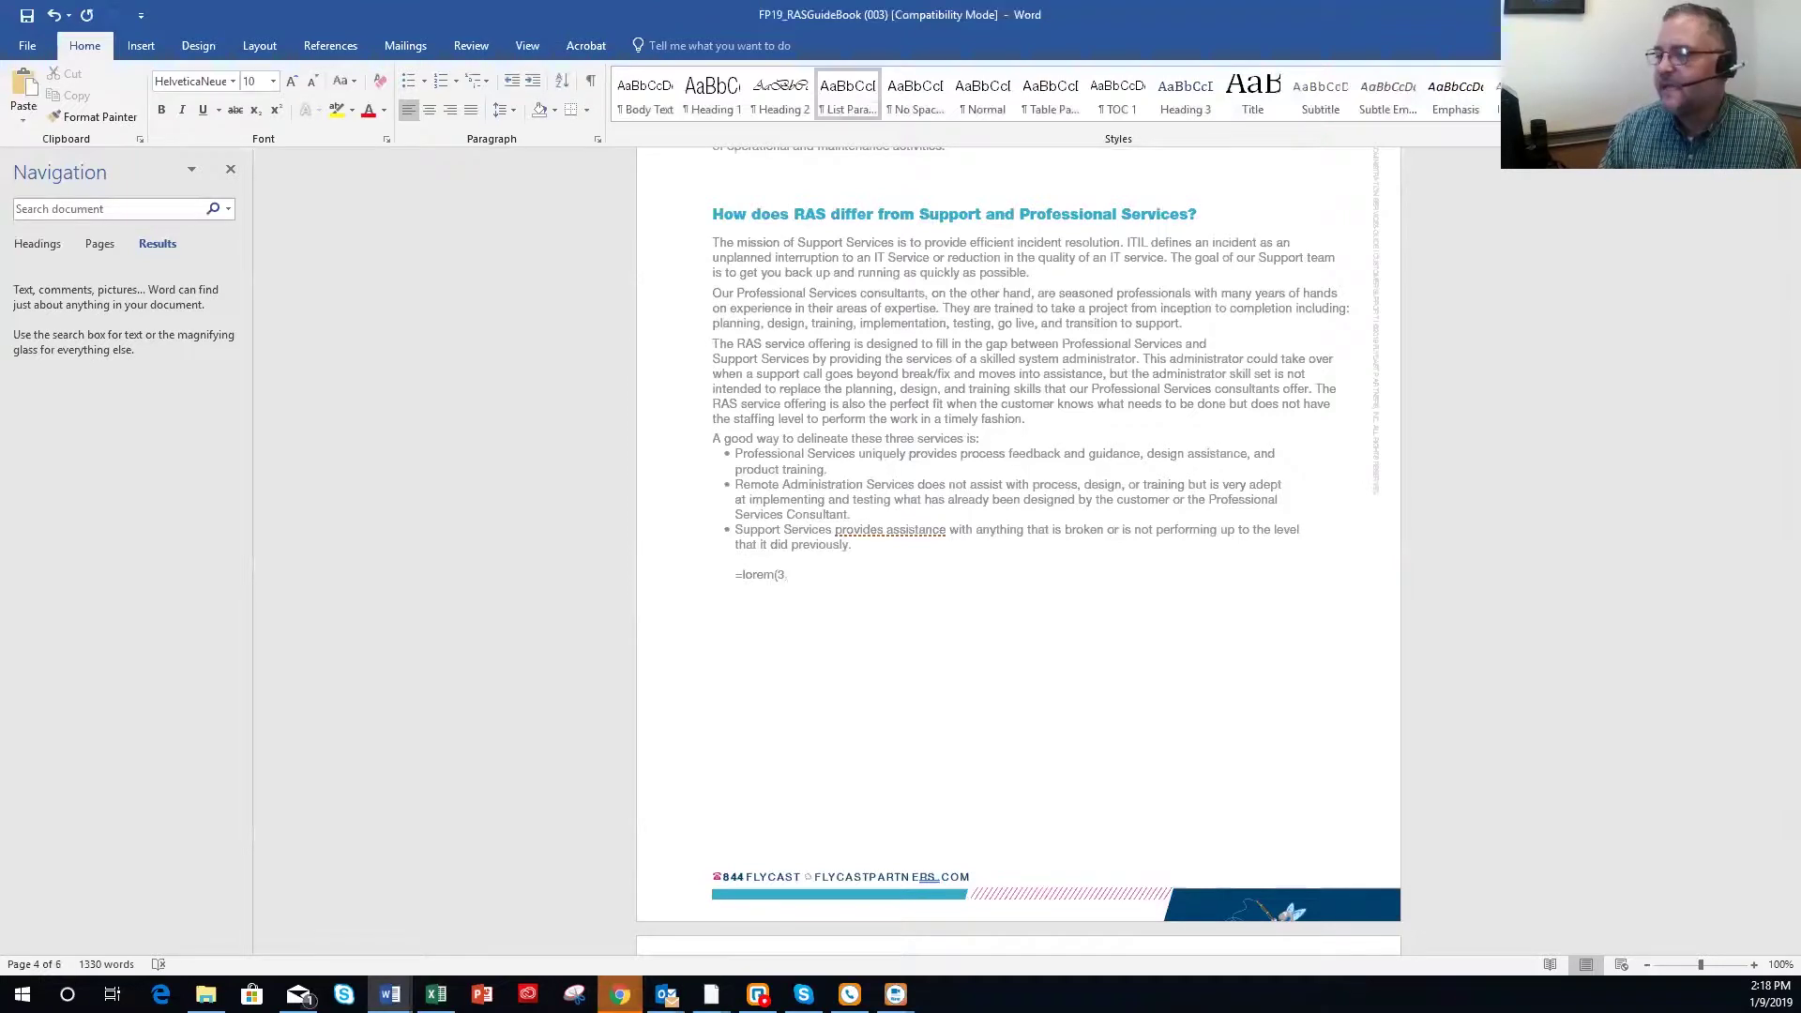
type("5")
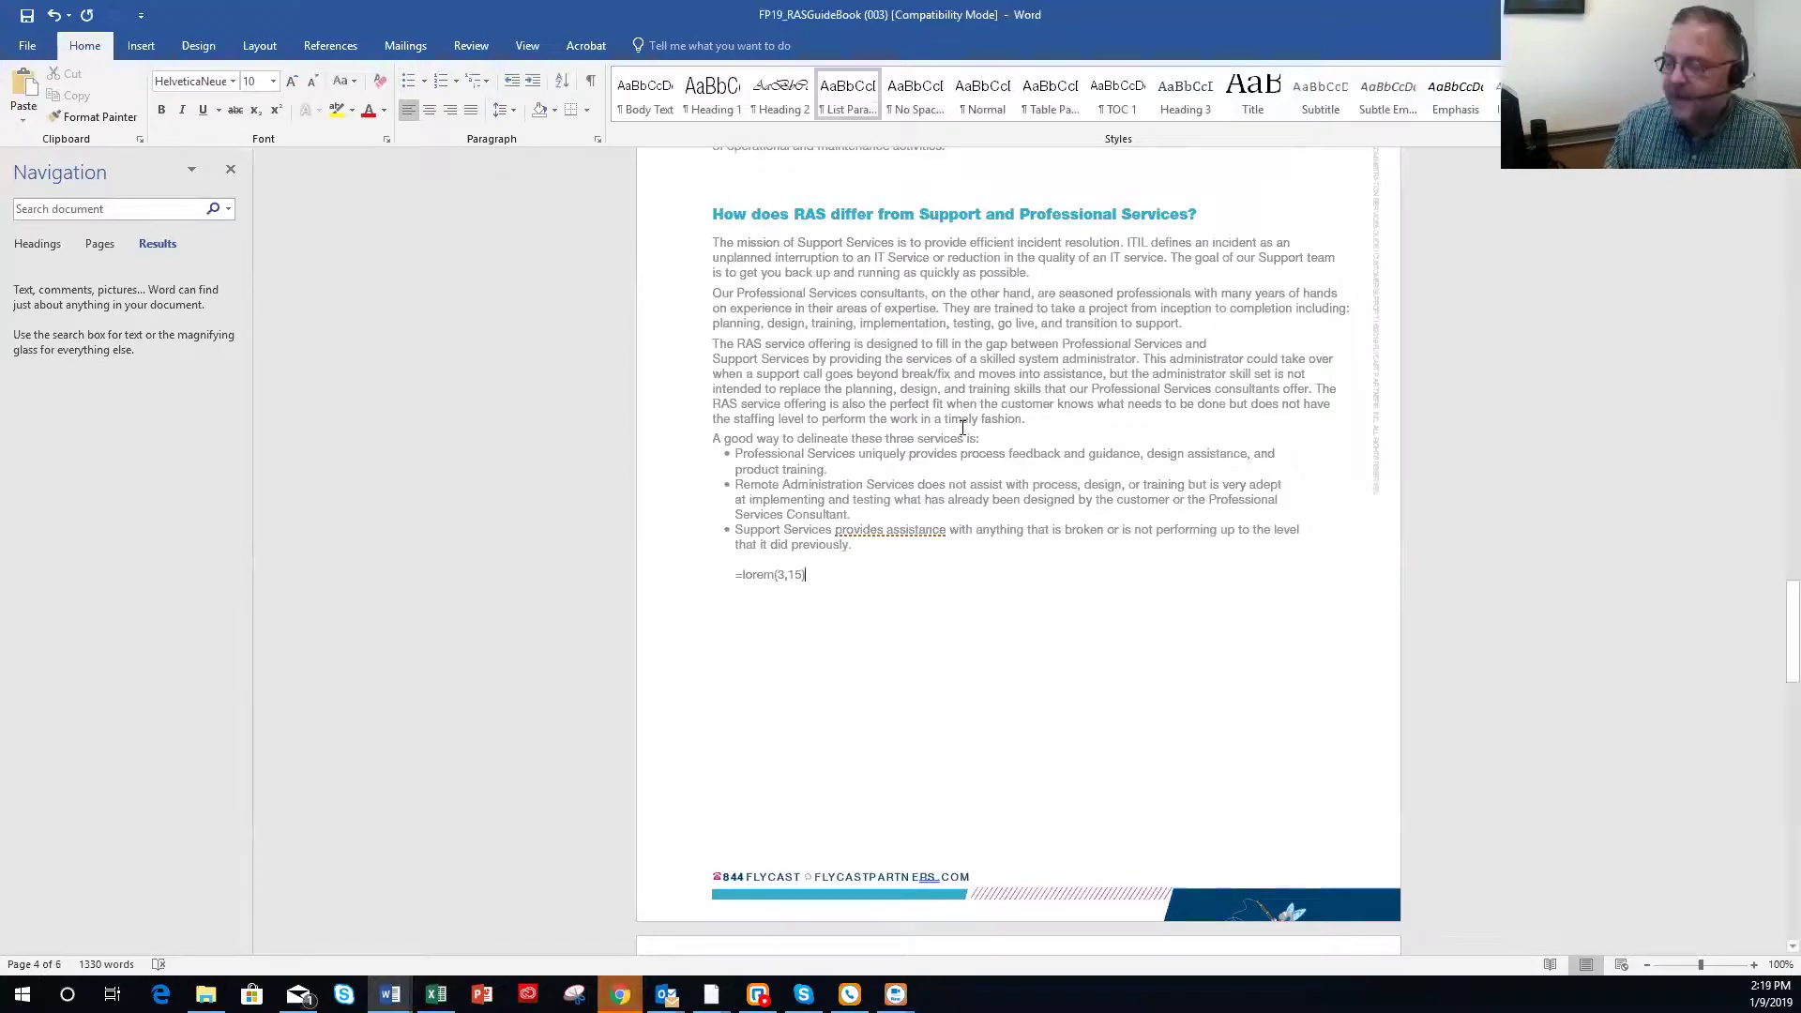
key("Return")
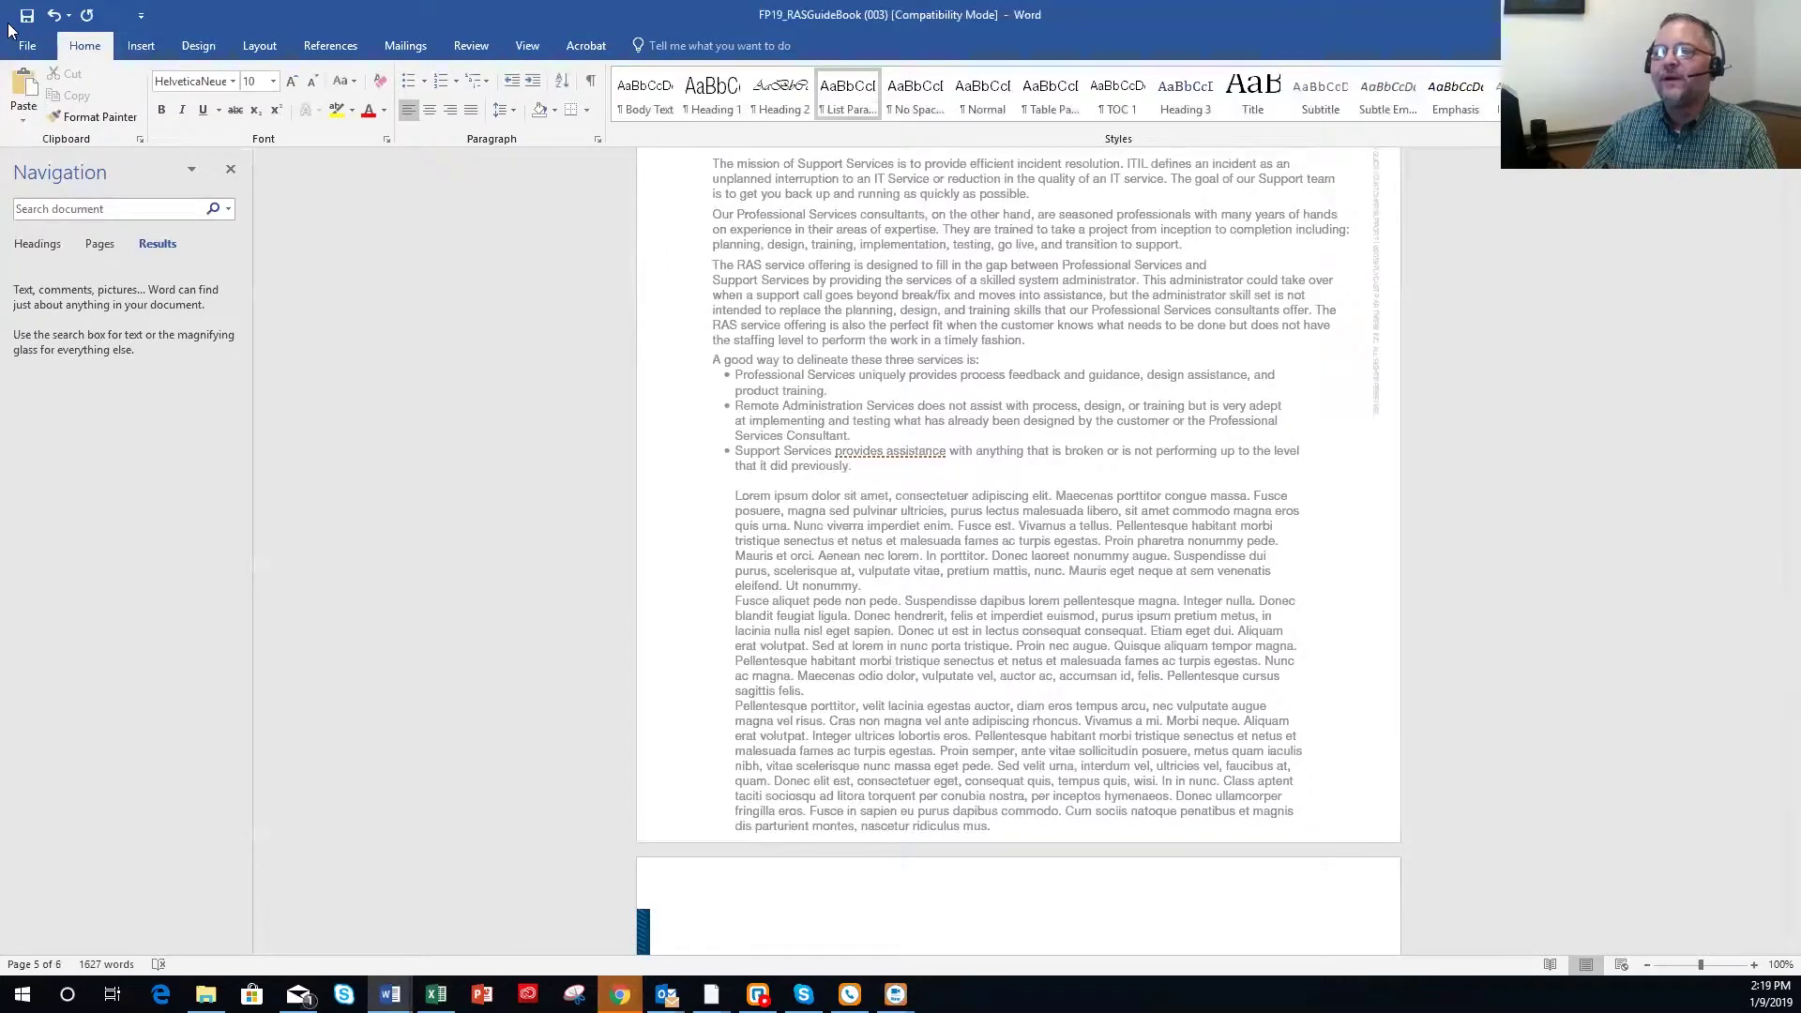
Undo the generated placeholder text, and delete the =lorem(3,15) formula and the blank lines below the bullet list.
left_click(53, 18)
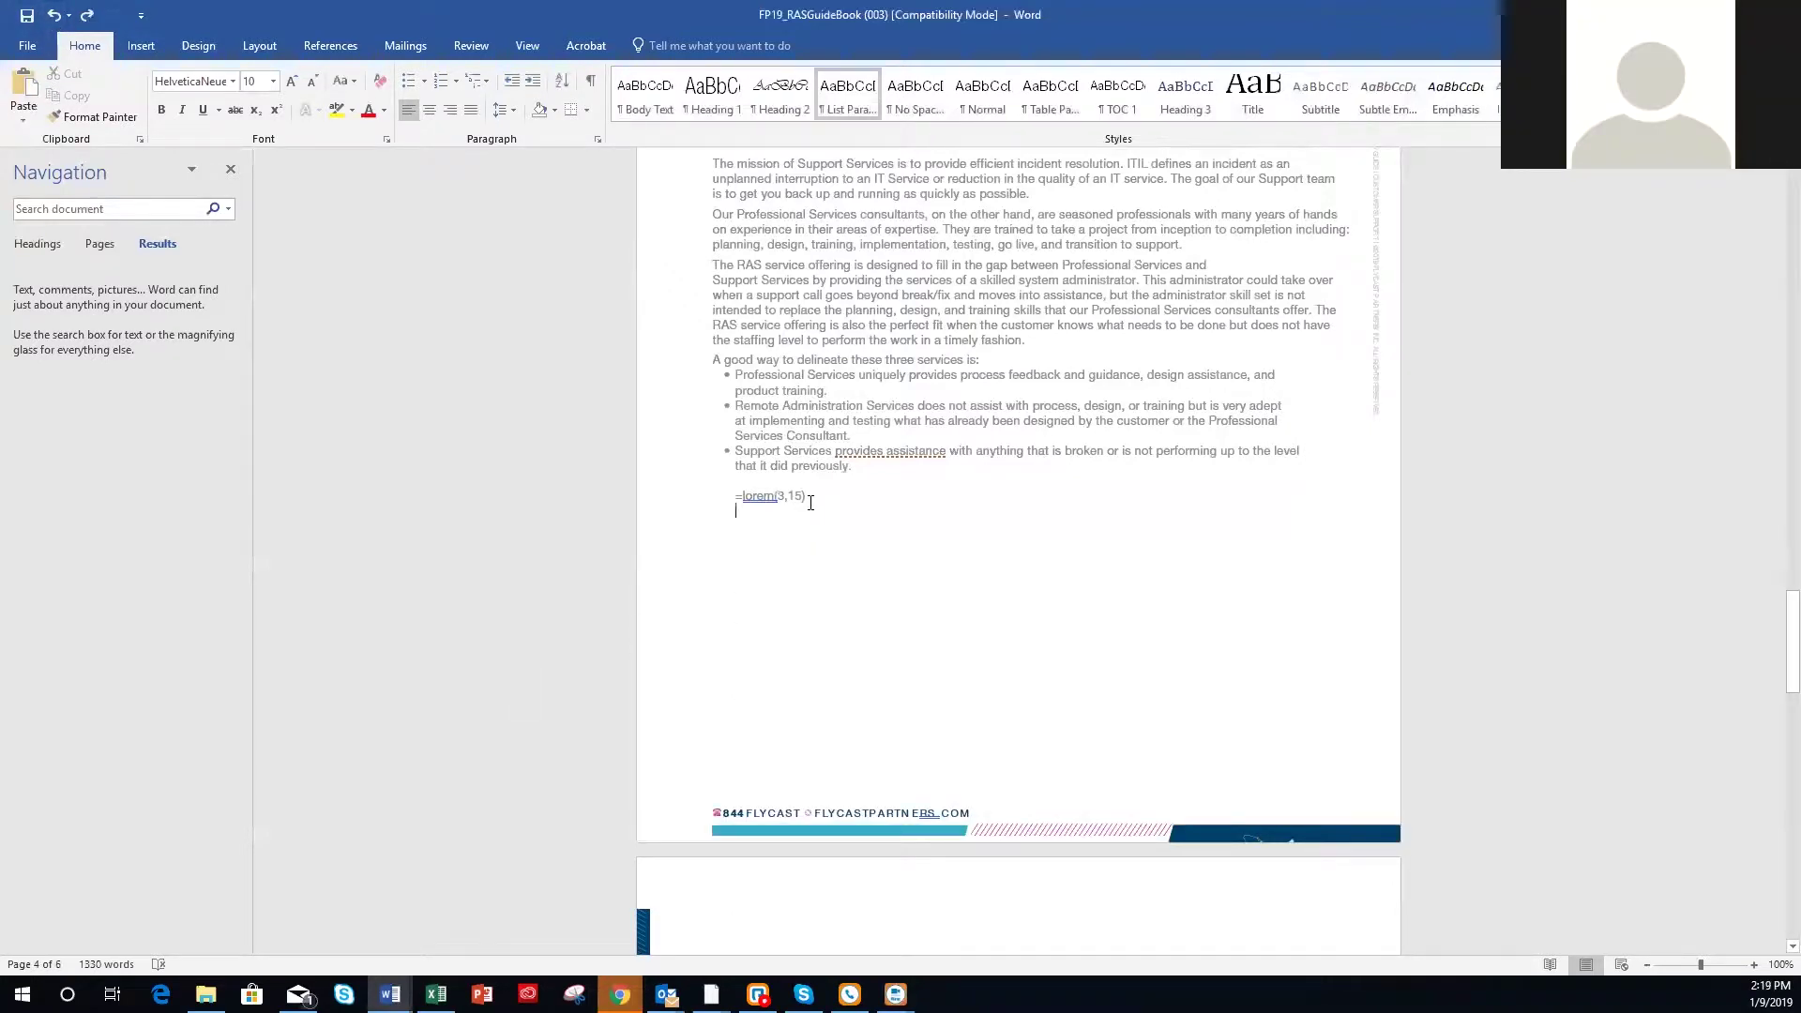
key("BackSpace")
key("BackSpace")
key("BackSpace")
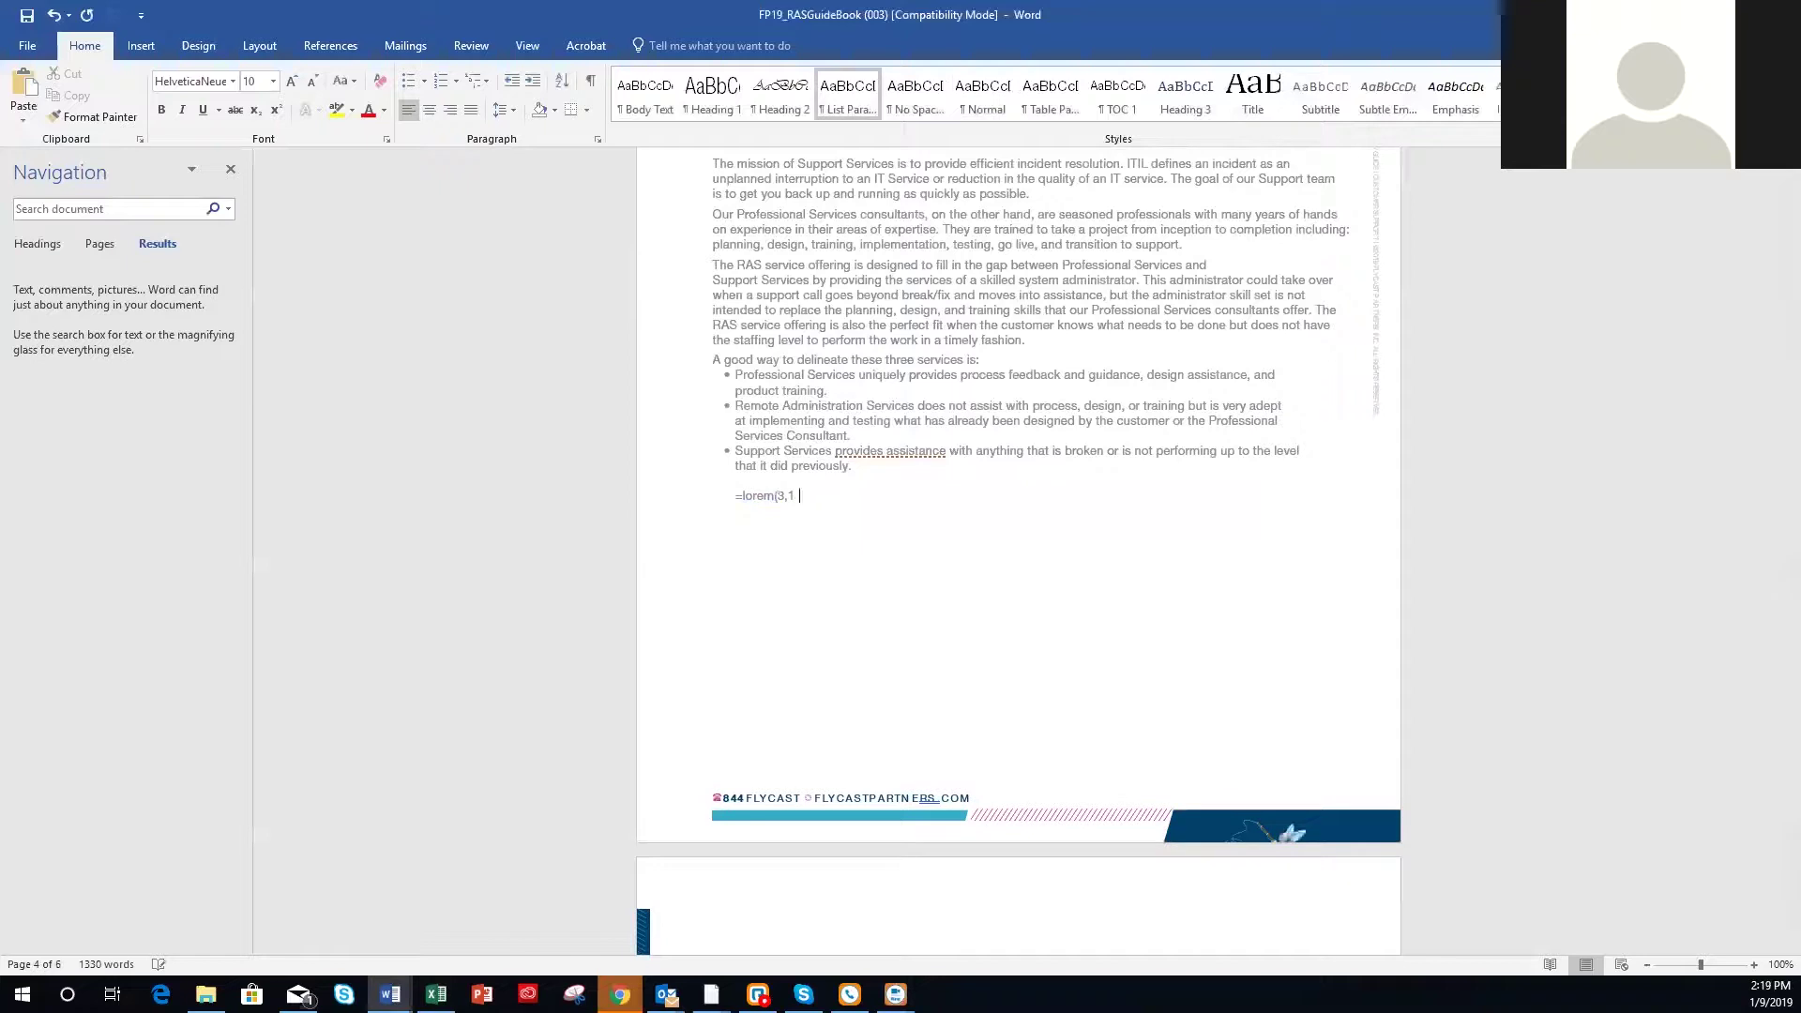
key("BackSpace")
key("BackSpace")
key("BackSpace")
key("BackSpace")
key("BackSpace")
key("BackSpace")
key("BackSpace")
key("BackSpace")
key("BackSpace")
key("BackSpace")
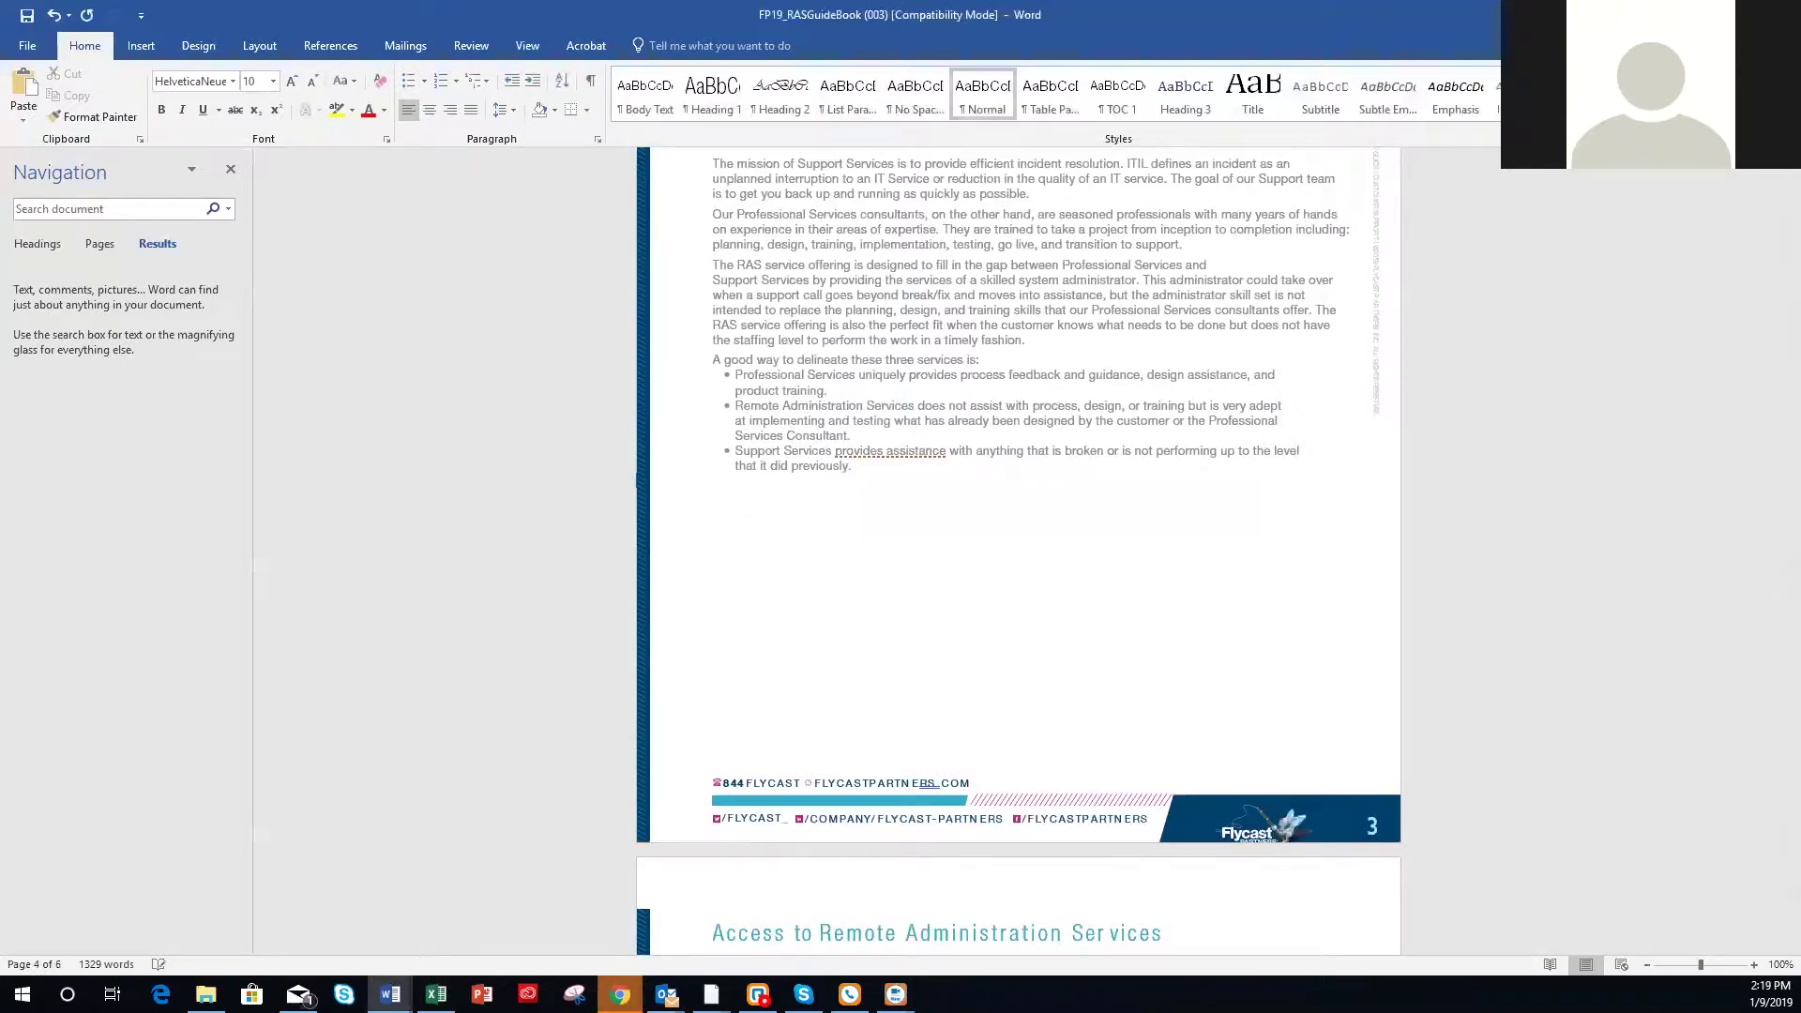
key("BackSpace")
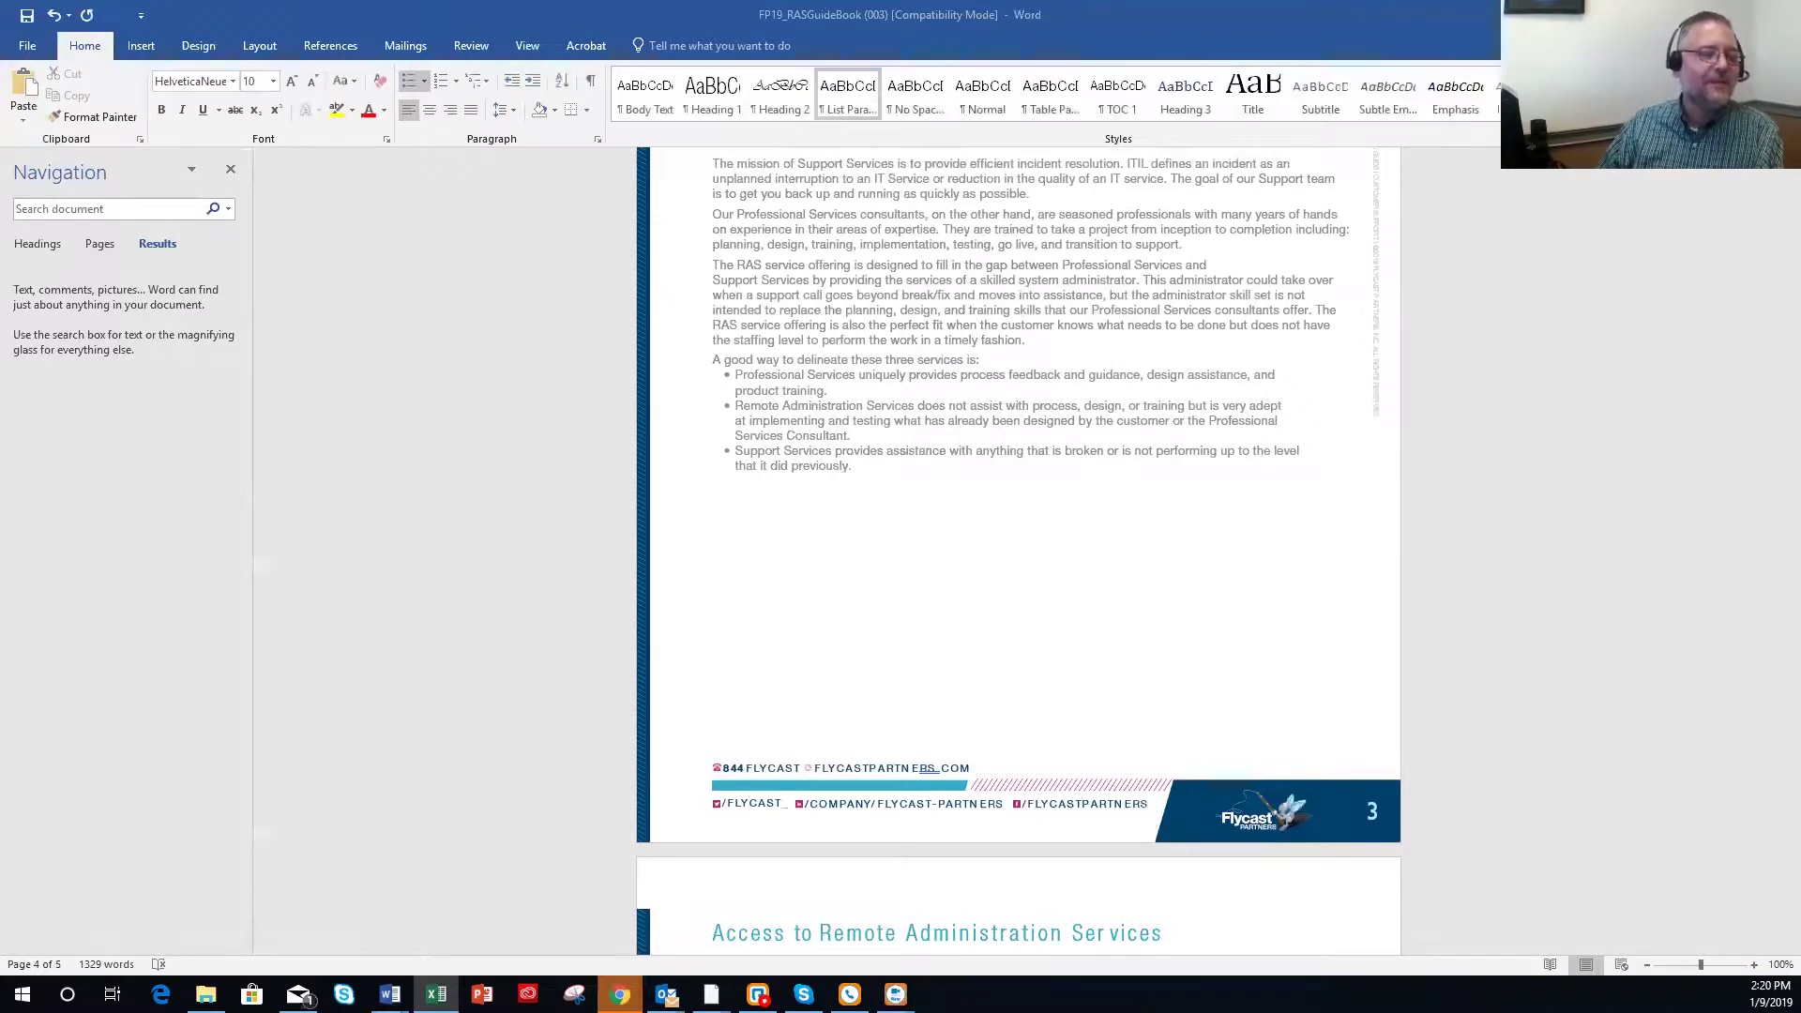
Return to the cover page and hide the white space between pages, checking the effect at the Contents page.
scroll(1237, 376, "up", 10)
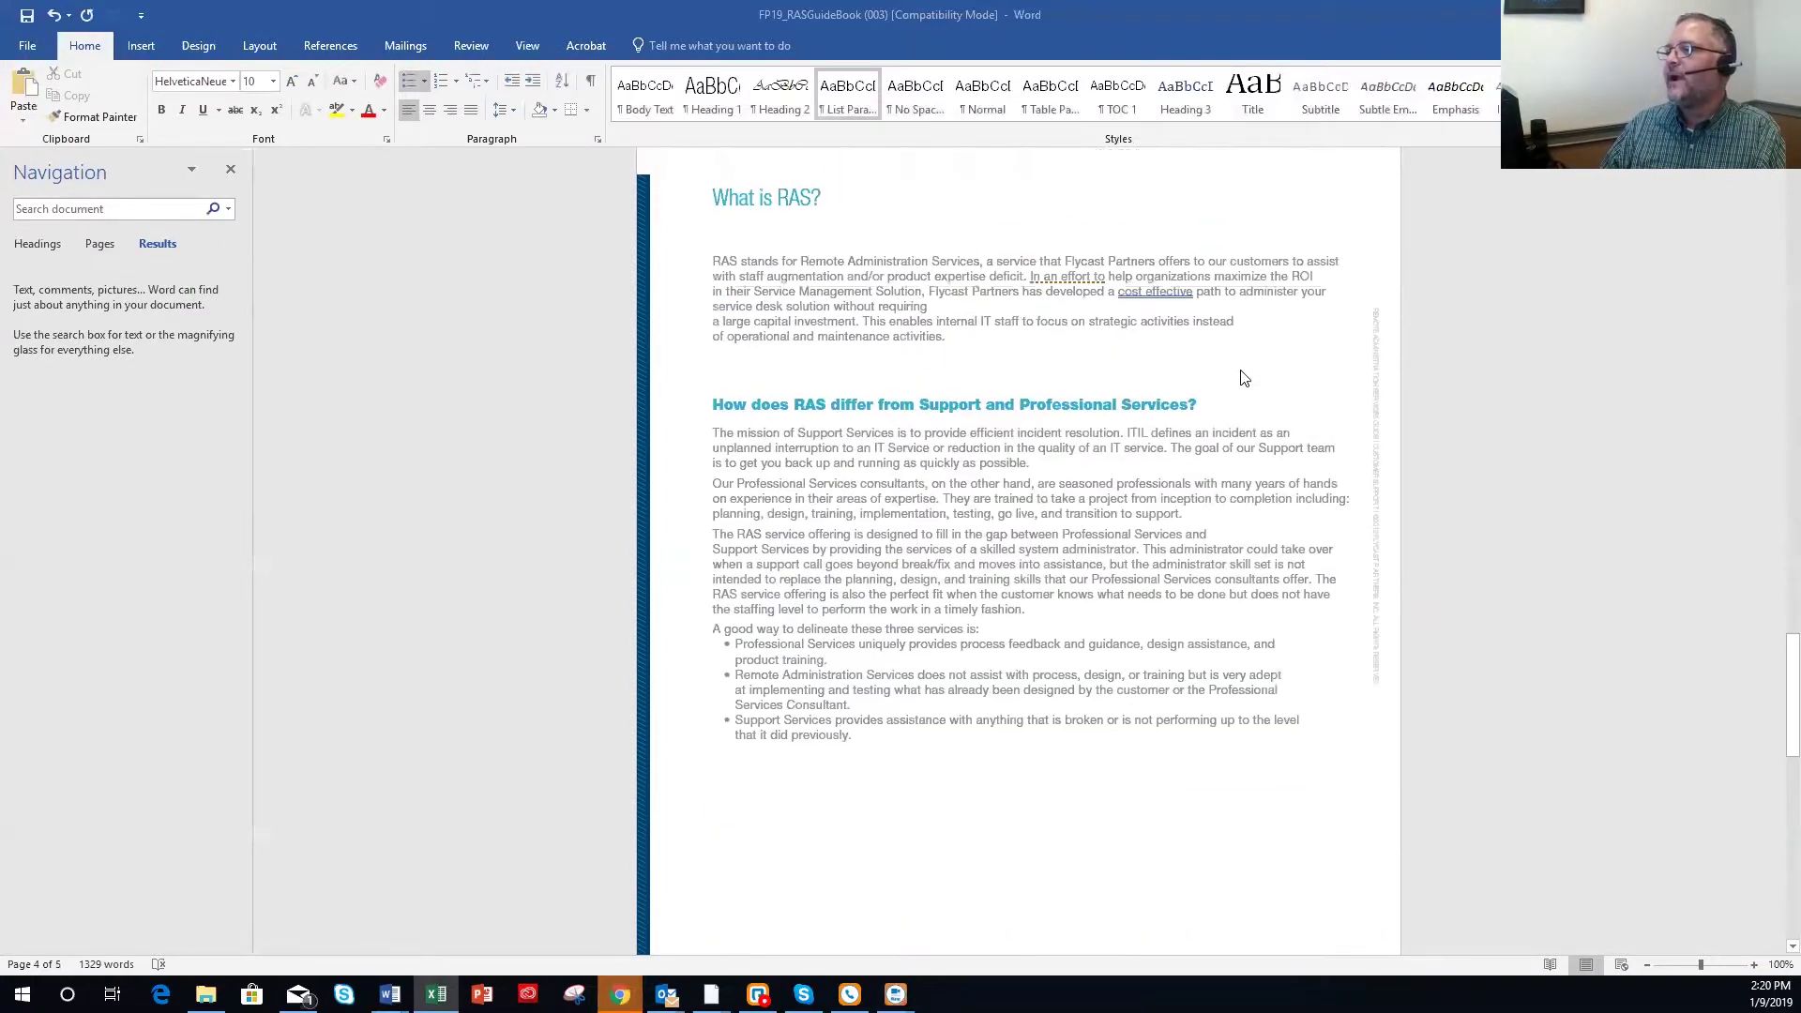
scroll(1160, 281, "up", 4)
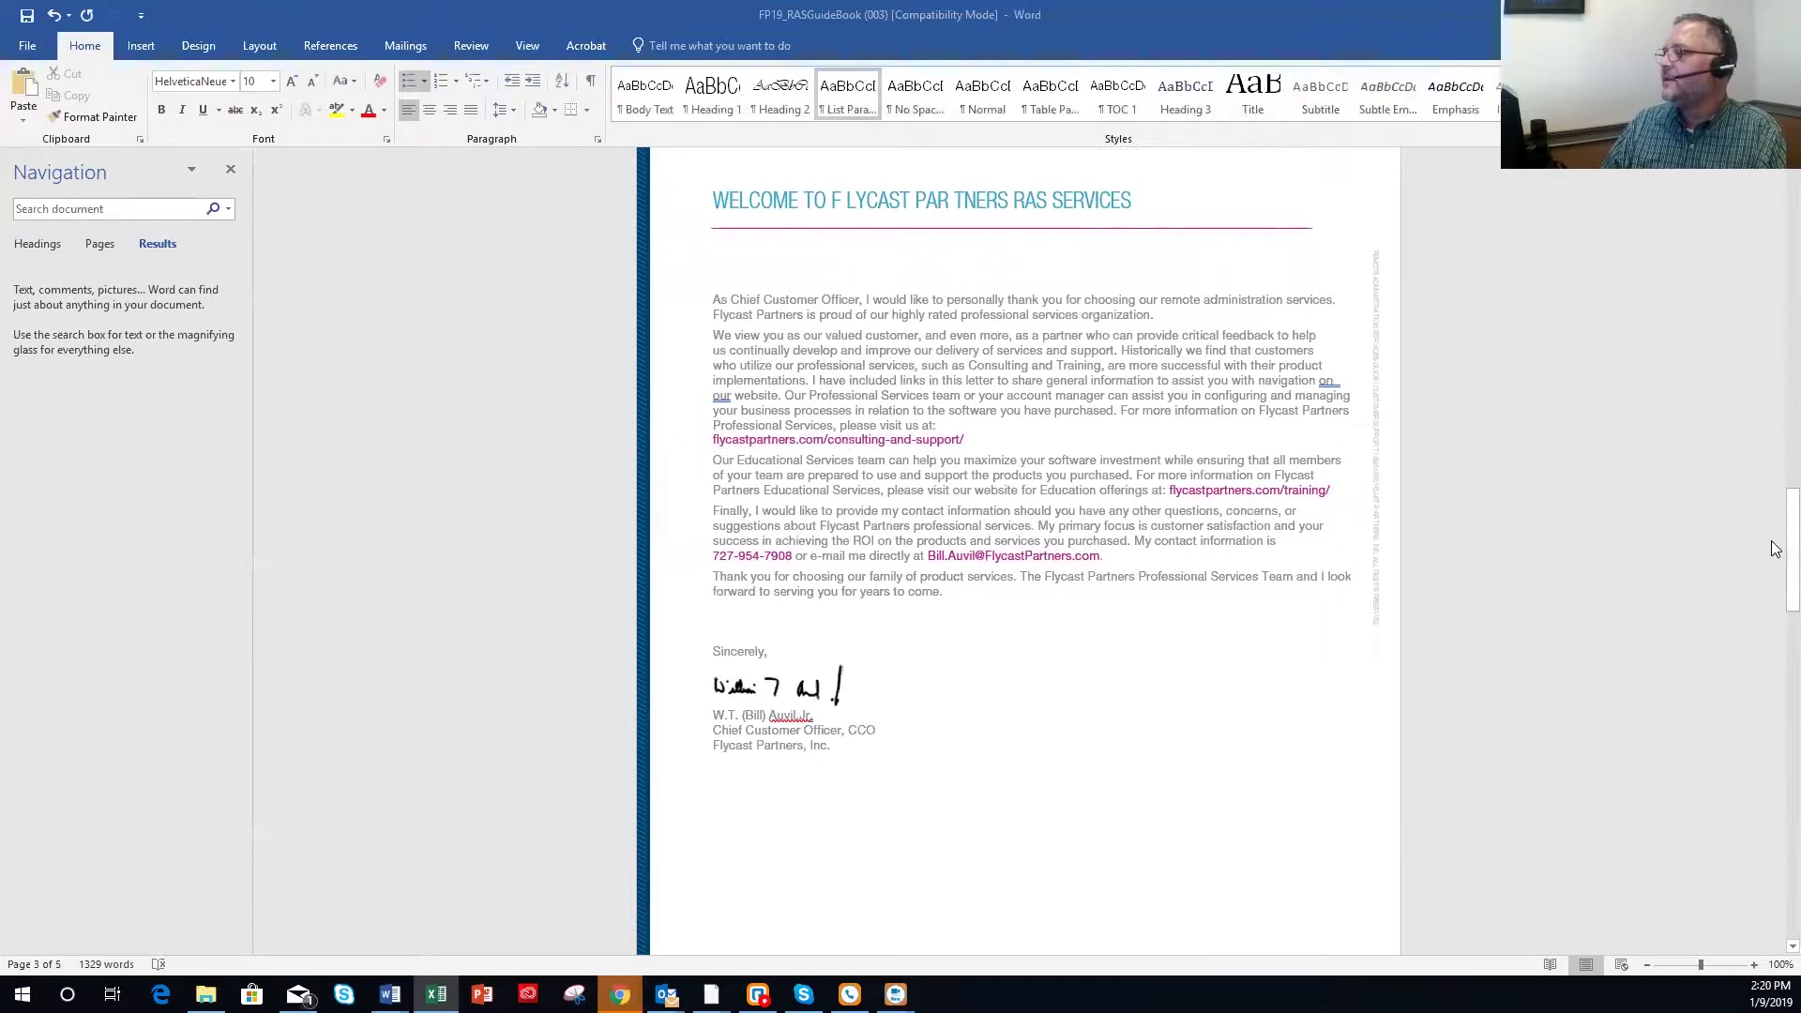
left_click_drag(1791, 549, 1789, 251)
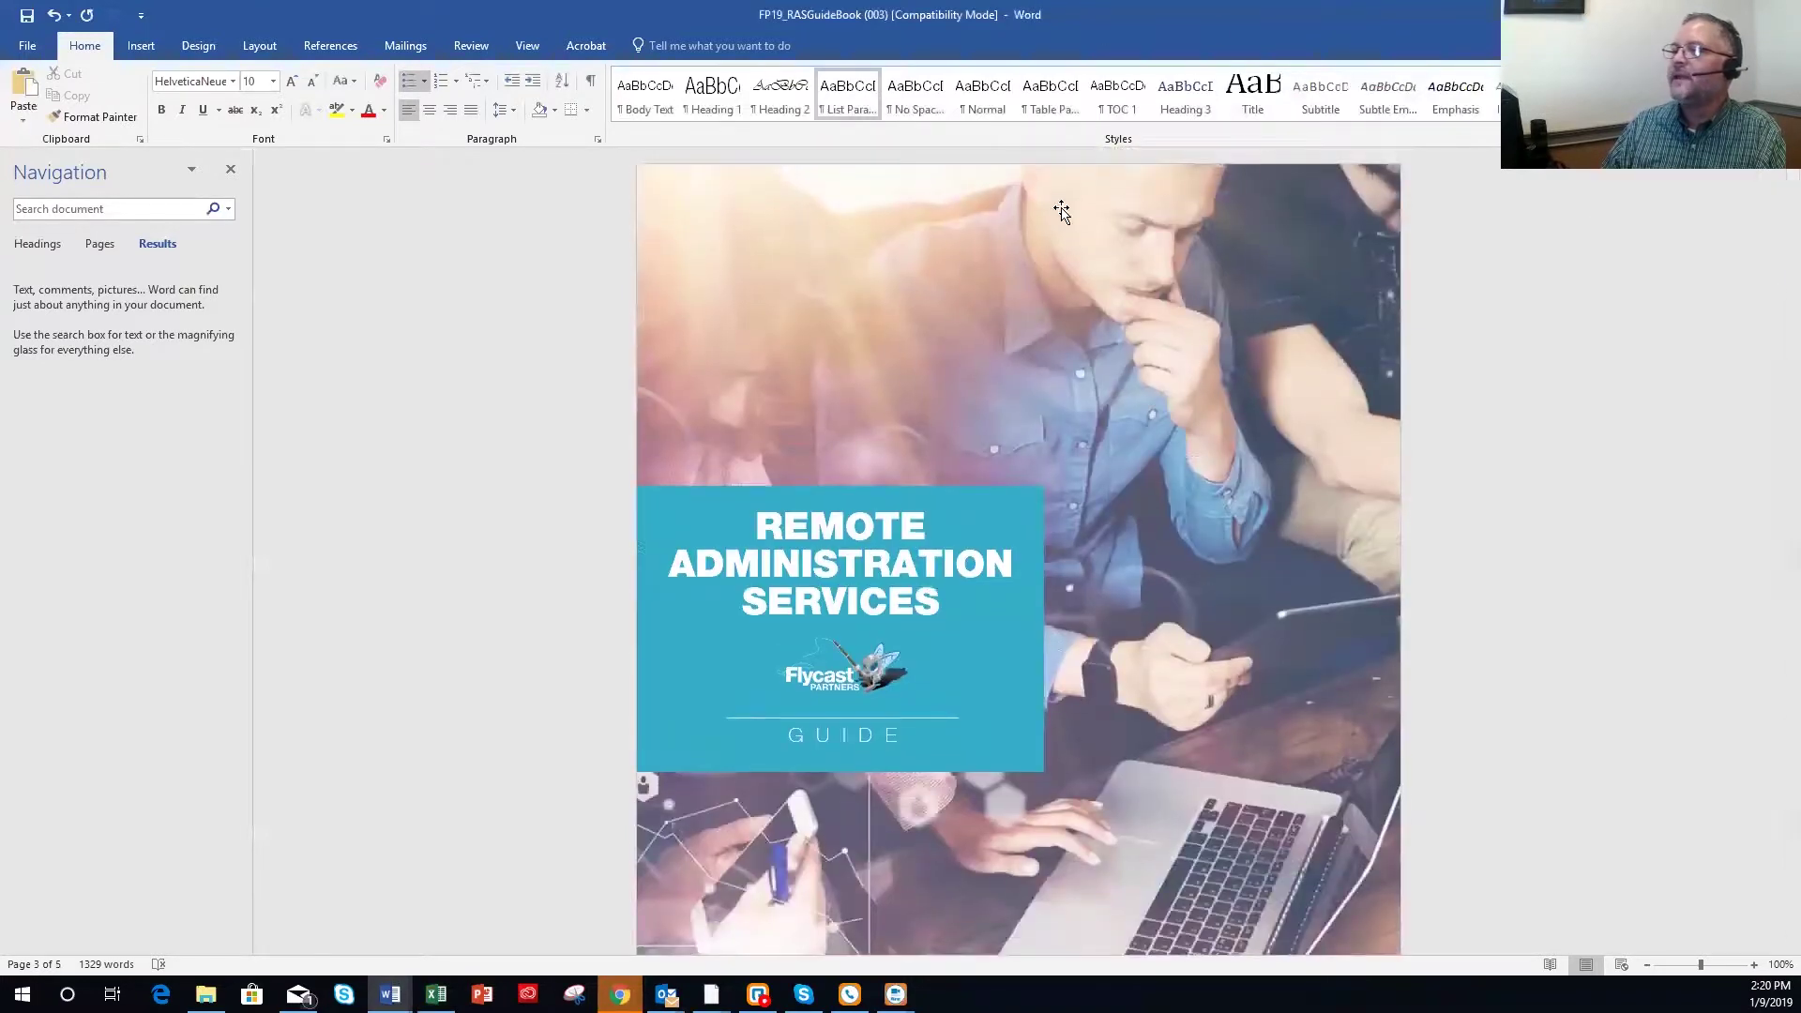
left_click(1030, 154)
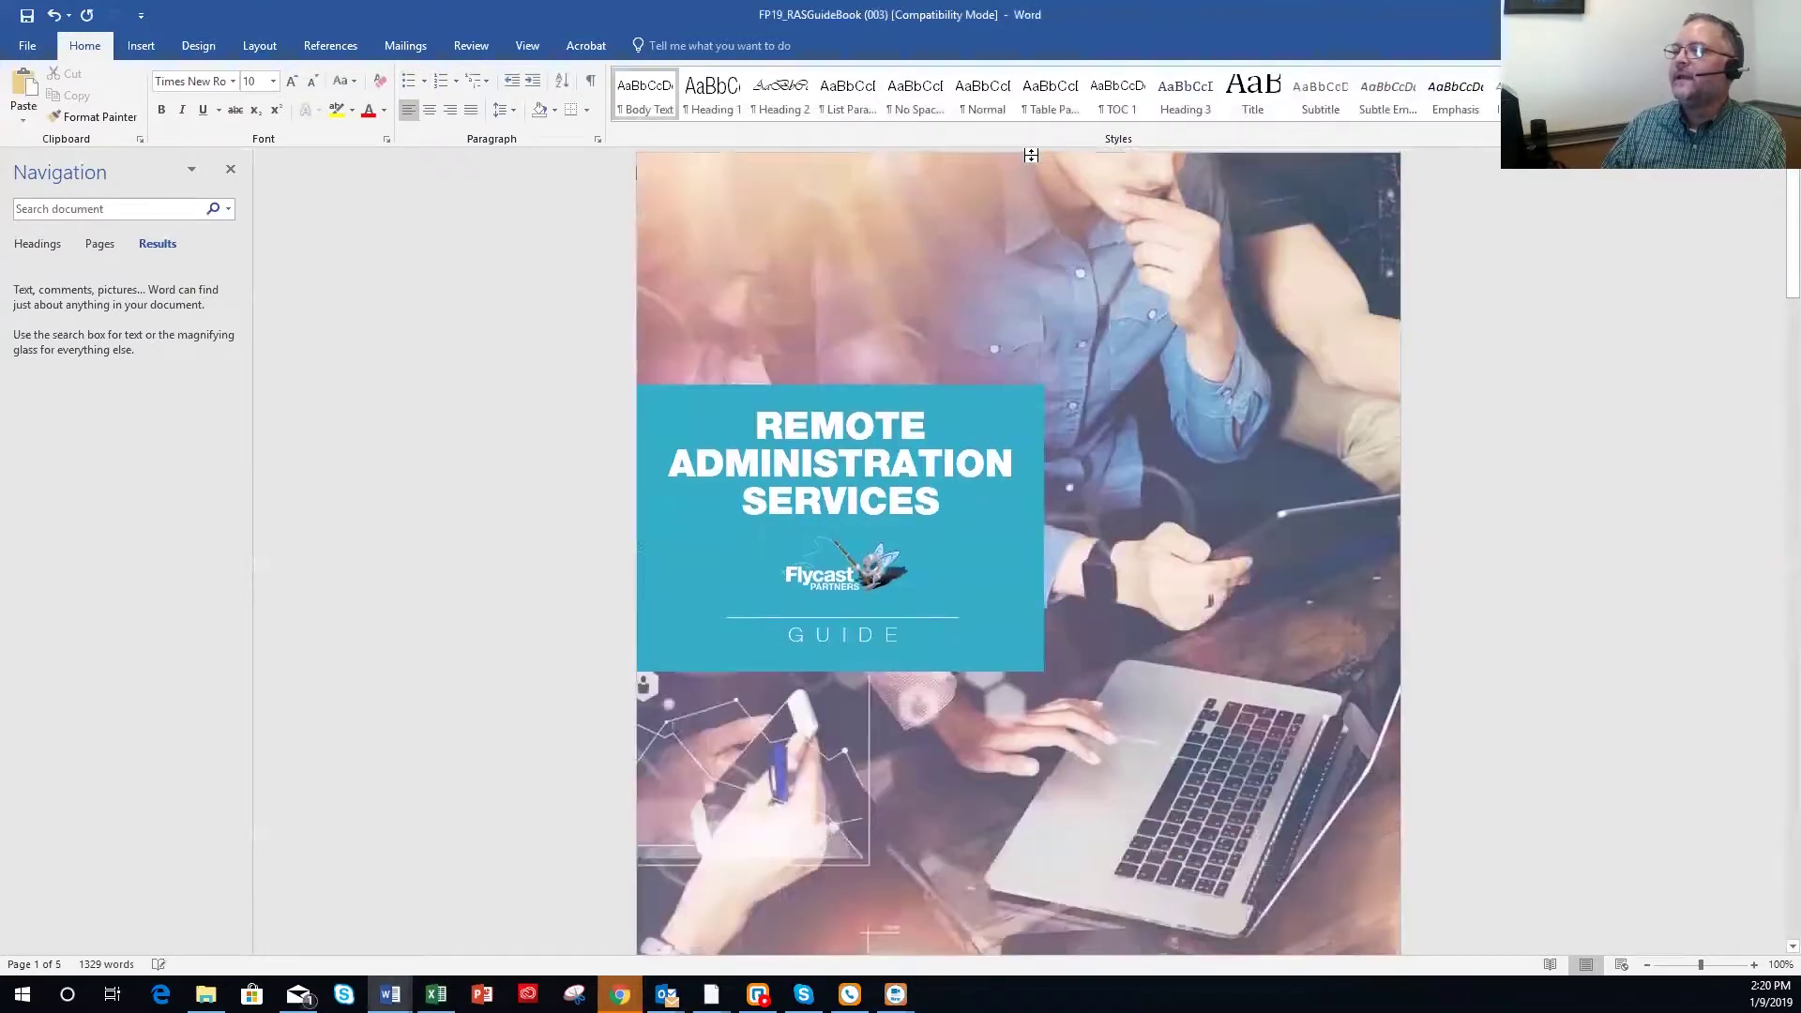
scroll(1135, 694, "down", 6)
scroll(1132, 727, "down", 10)
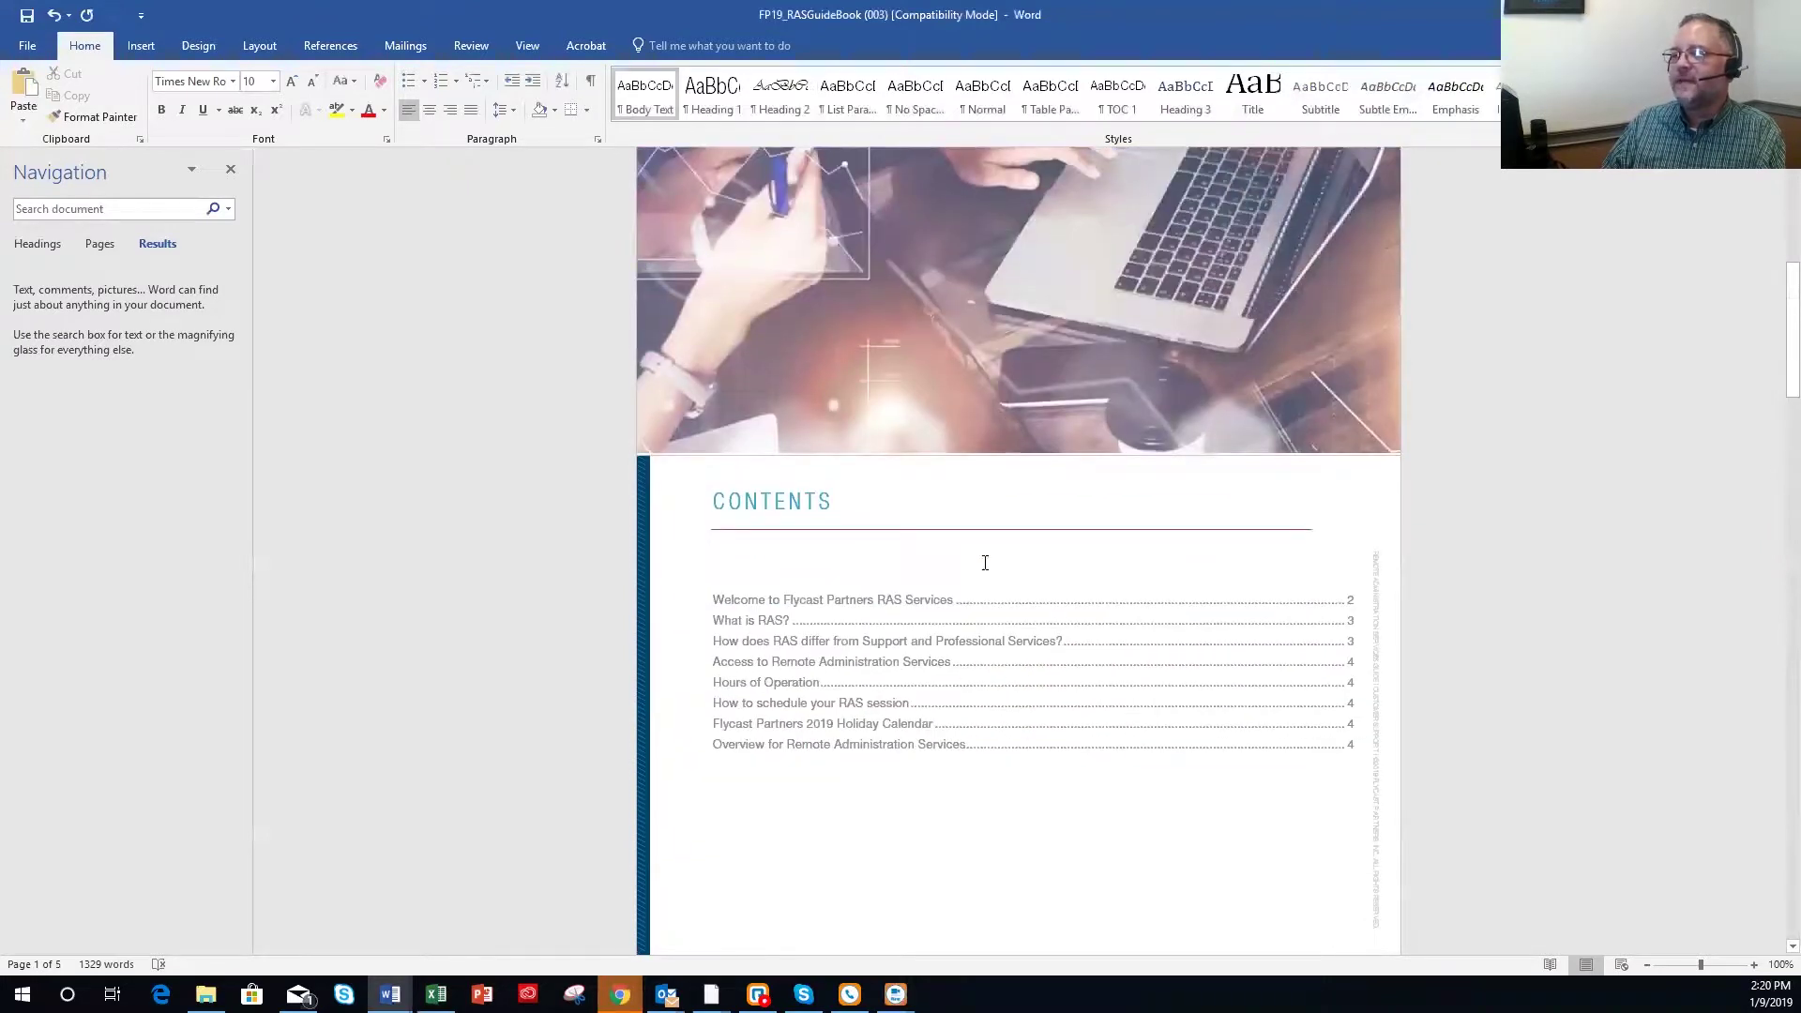
Show the white space between pages again, and check the gap above the Contents page.
scroll(1056, 837, "up", 15)
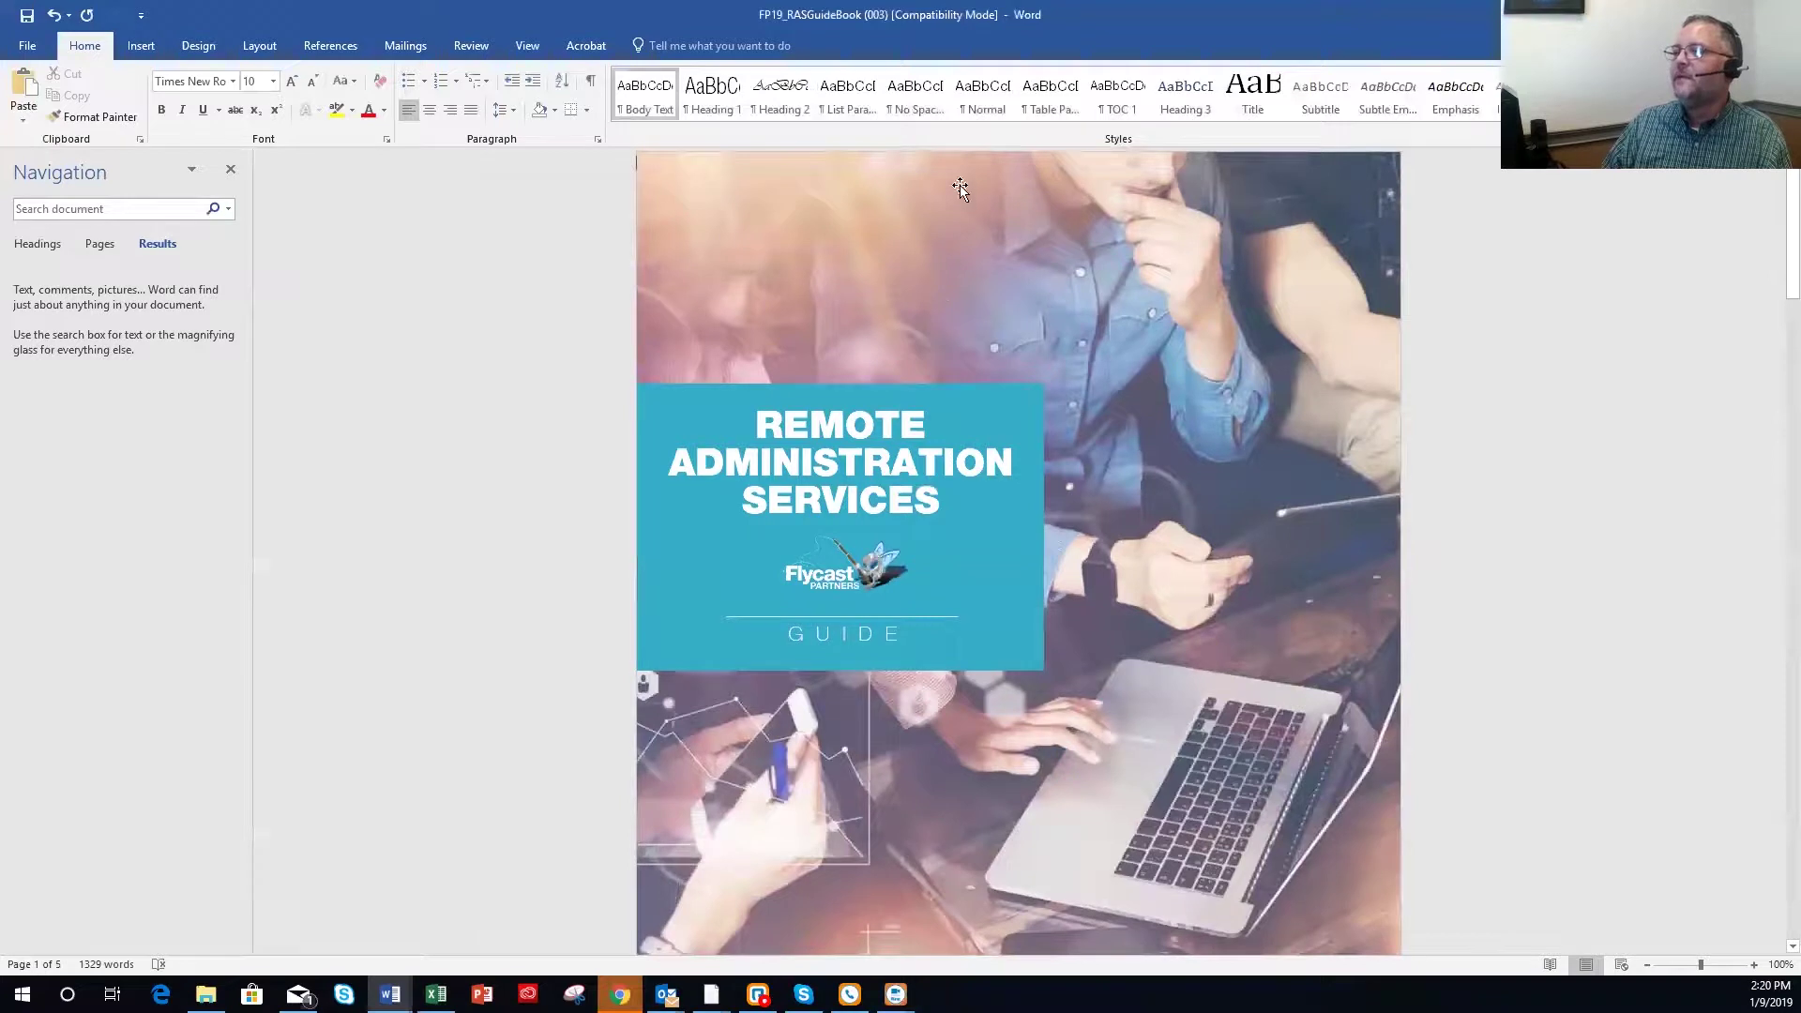
left_click(971, 154)
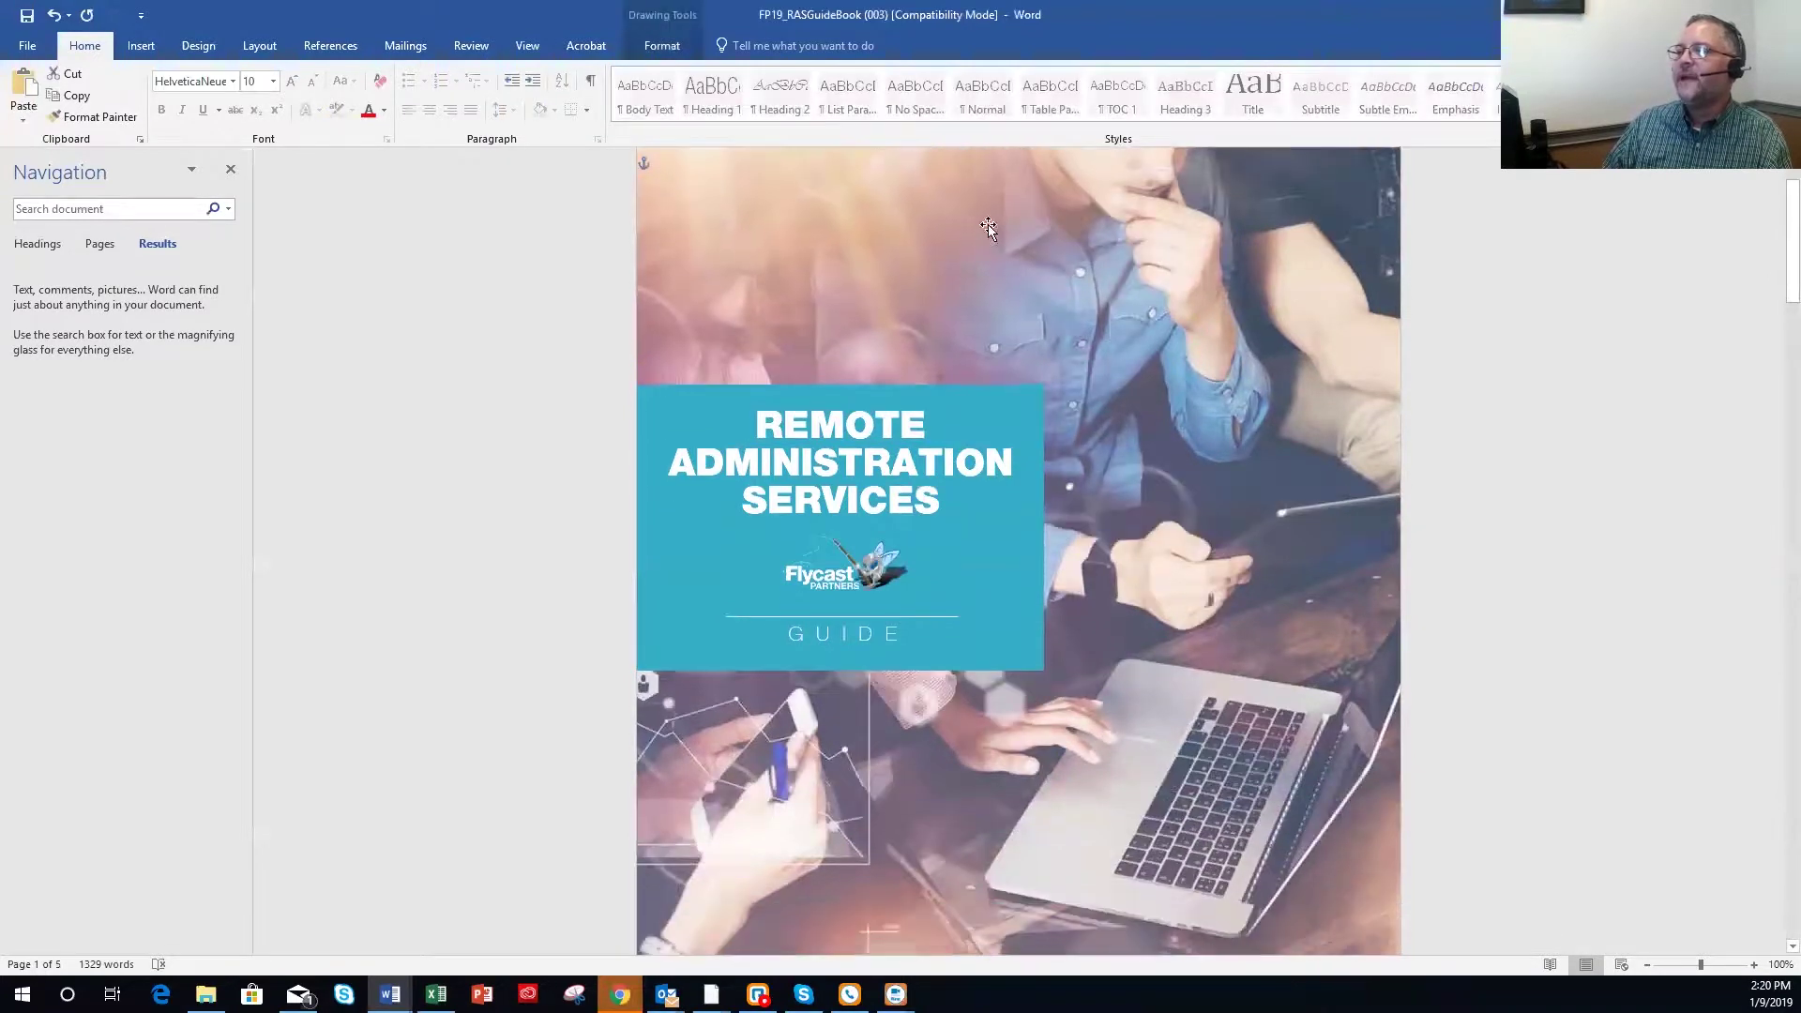
scroll(1166, 591, "down", 5)
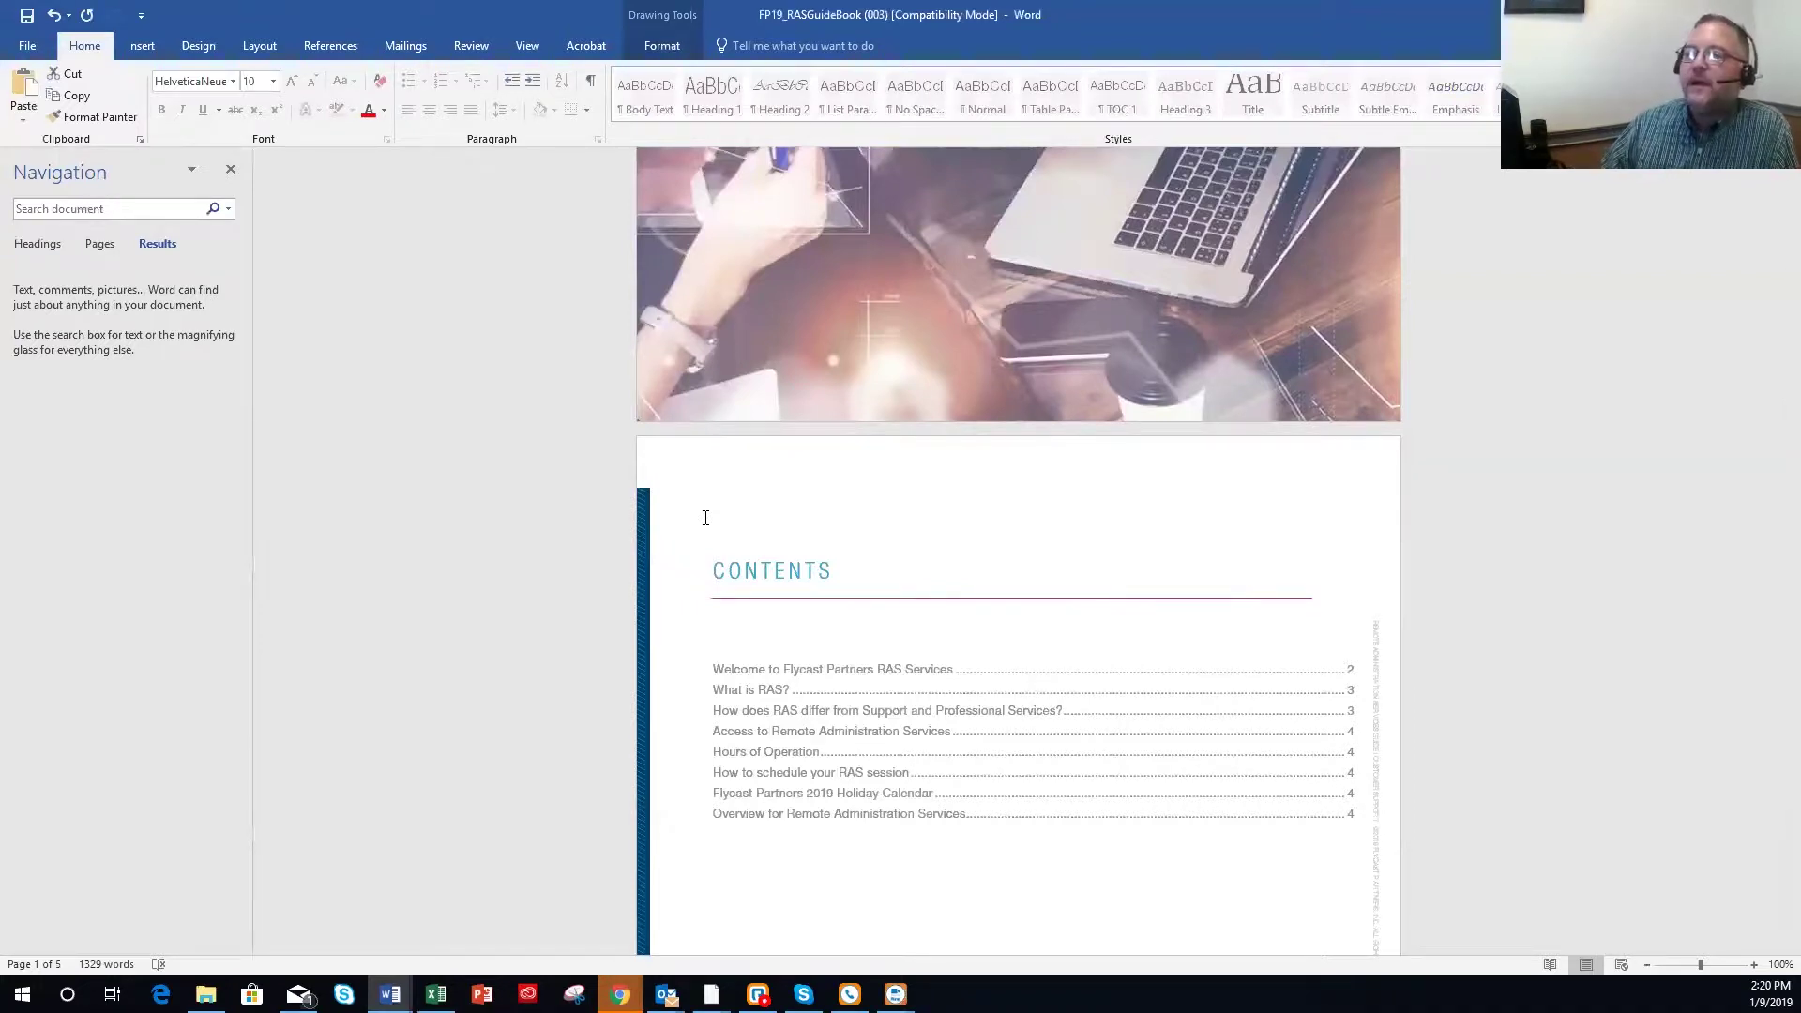
Open the ribbon customization settings in Word Options and list All Commands as the command source.
left_click(29, 47)
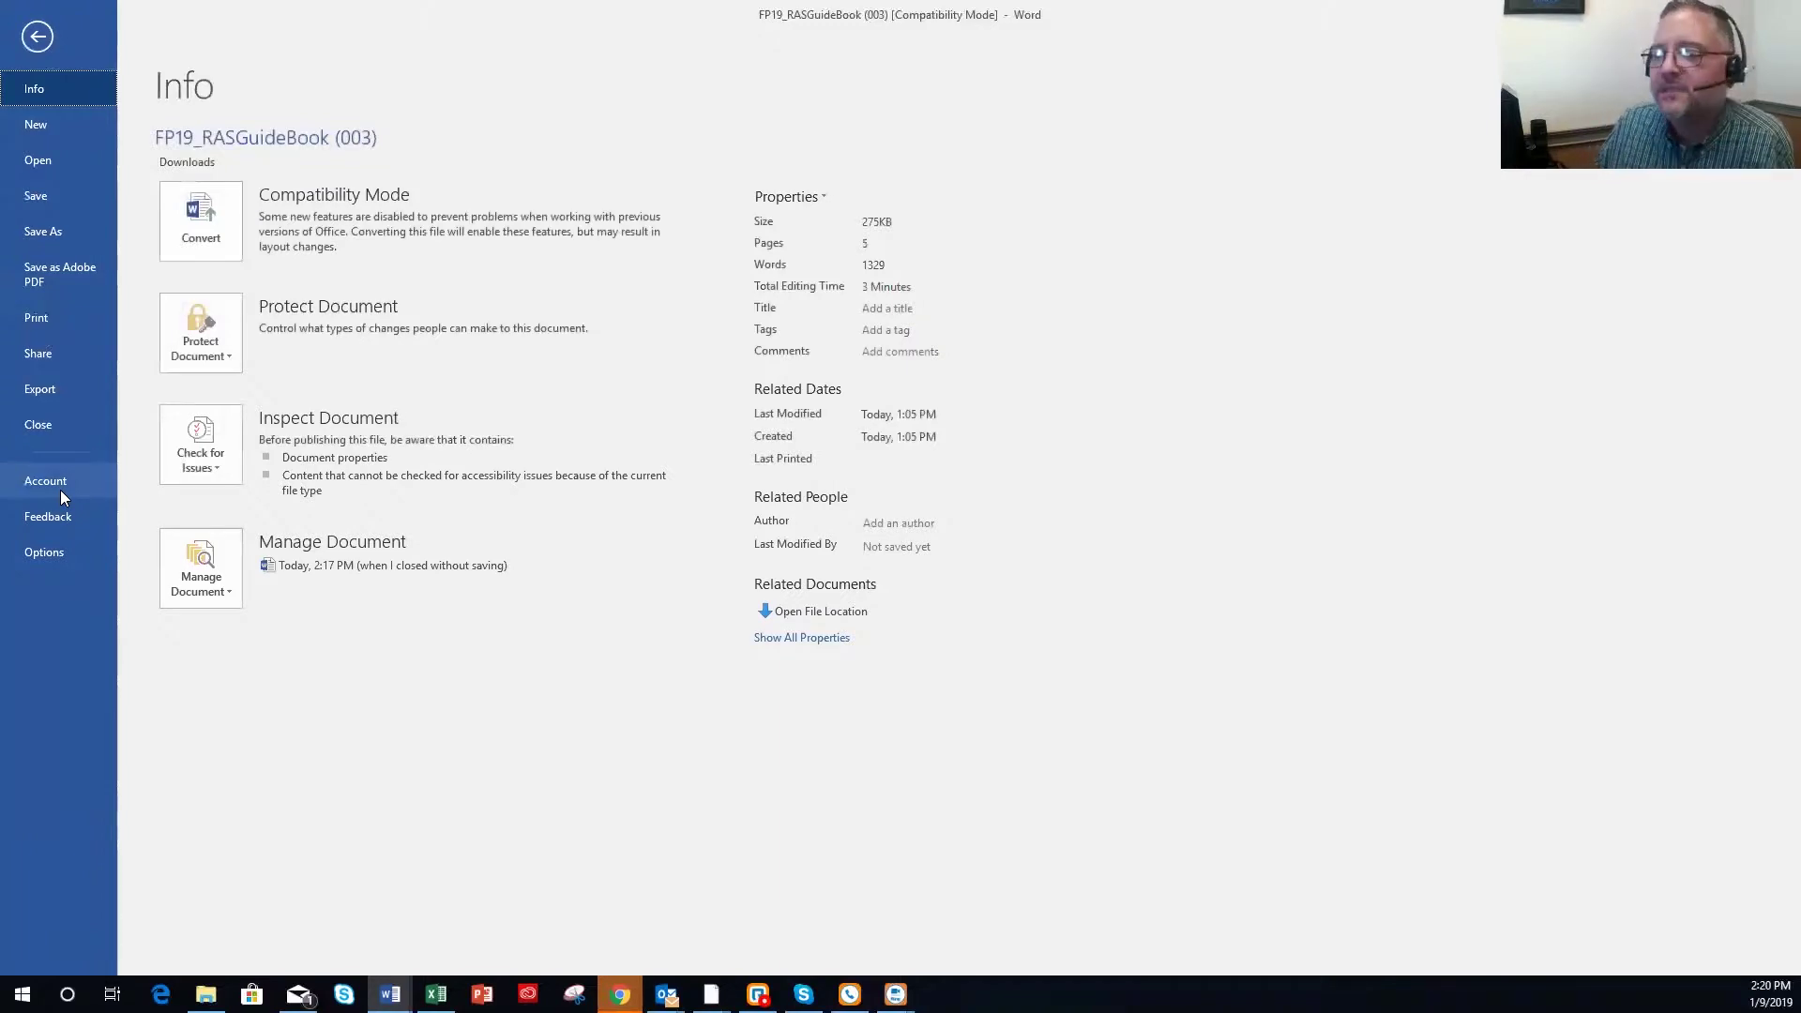
left_click(47, 550)
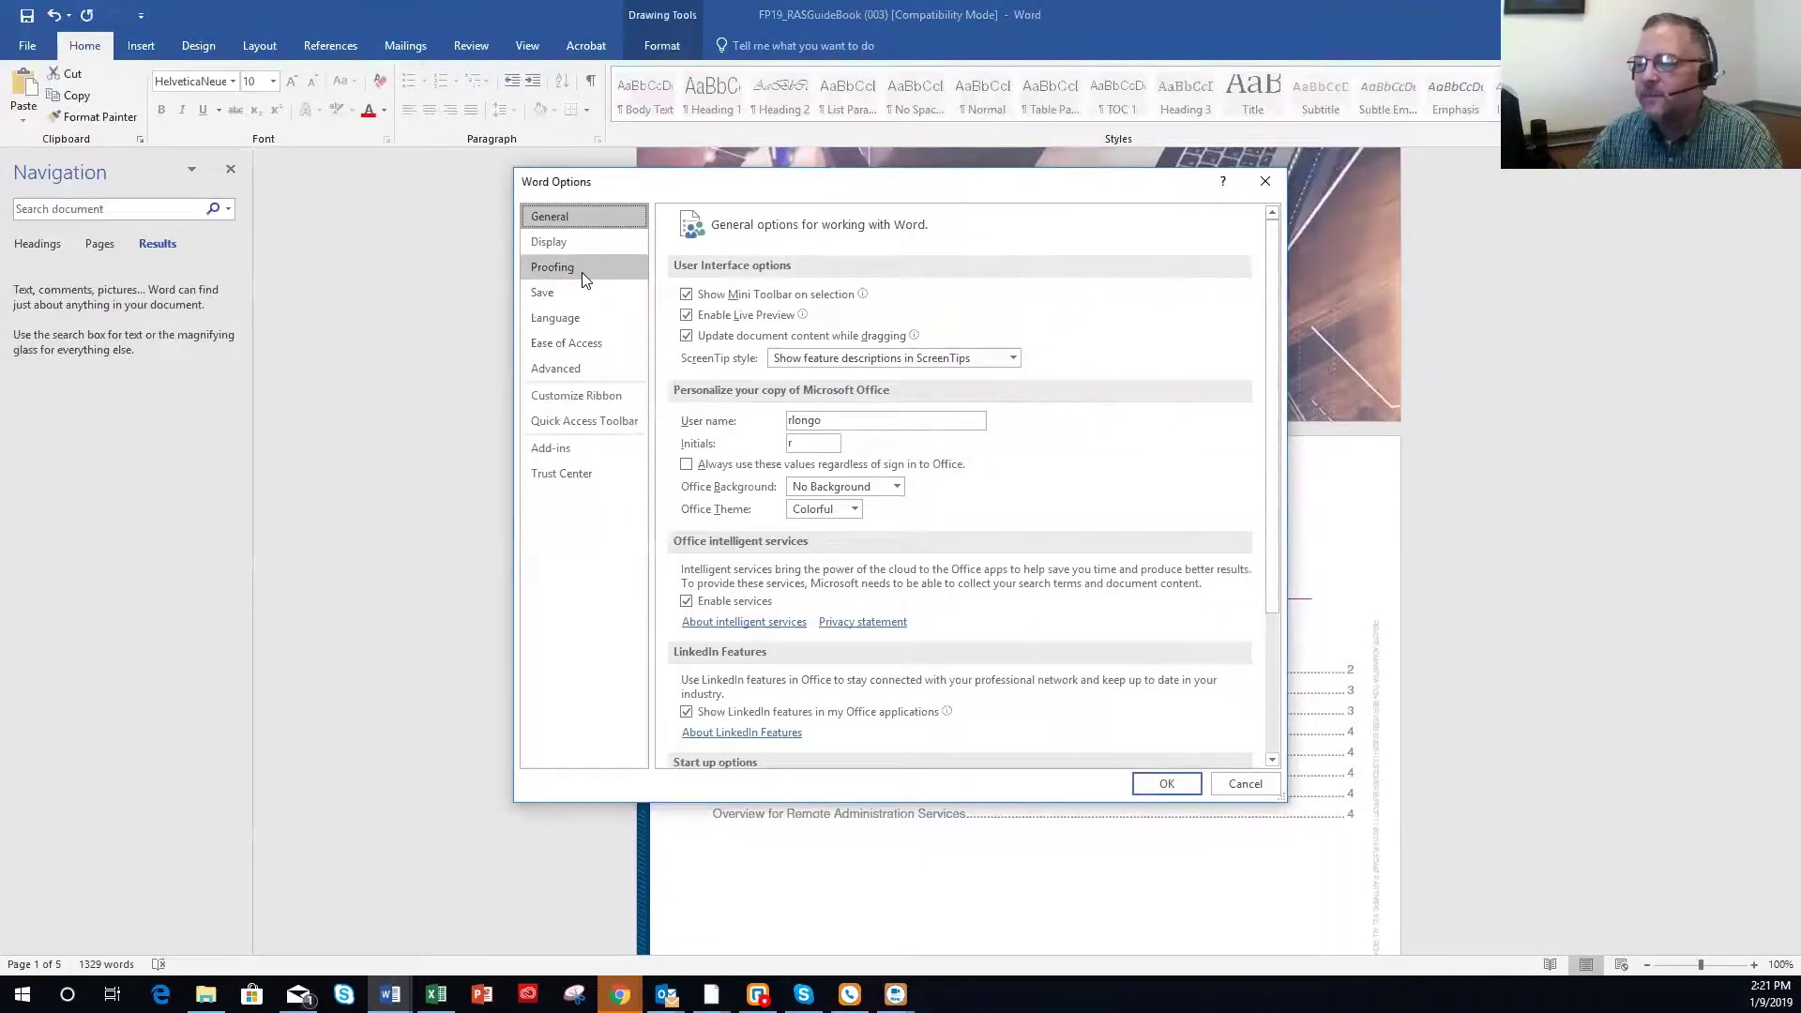
left_click(595, 389)
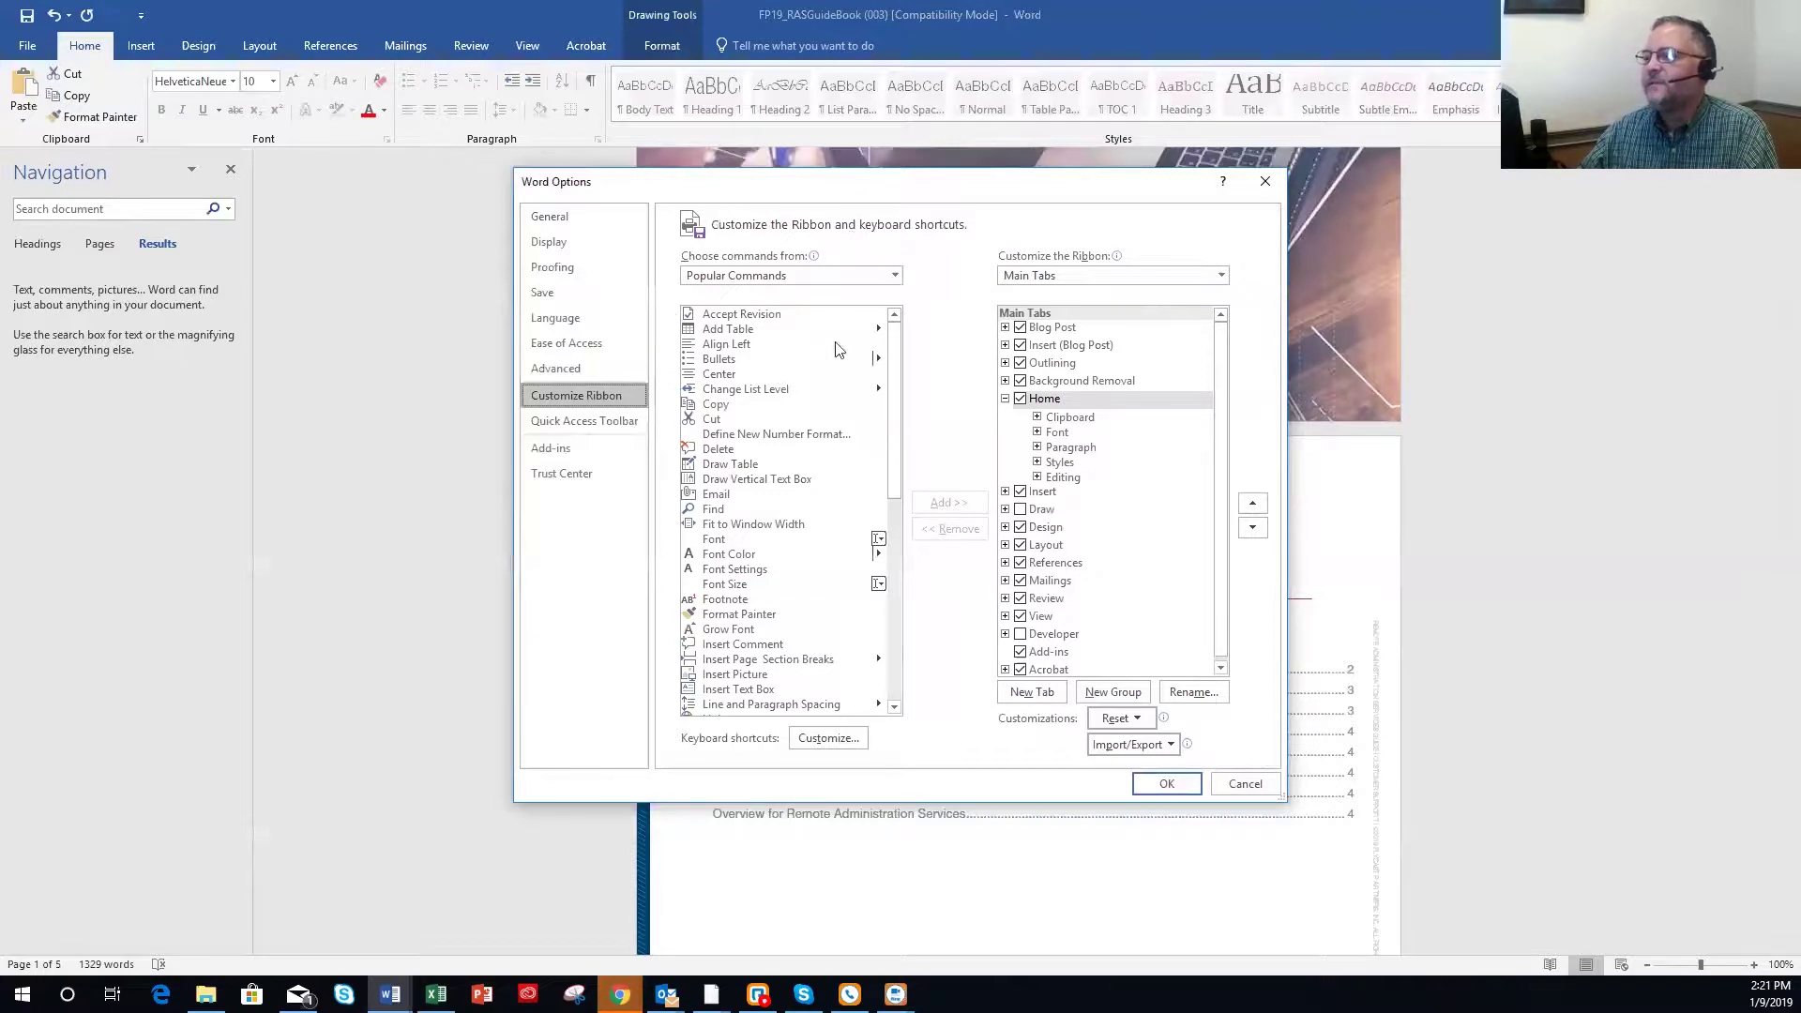
left_click(903, 281)
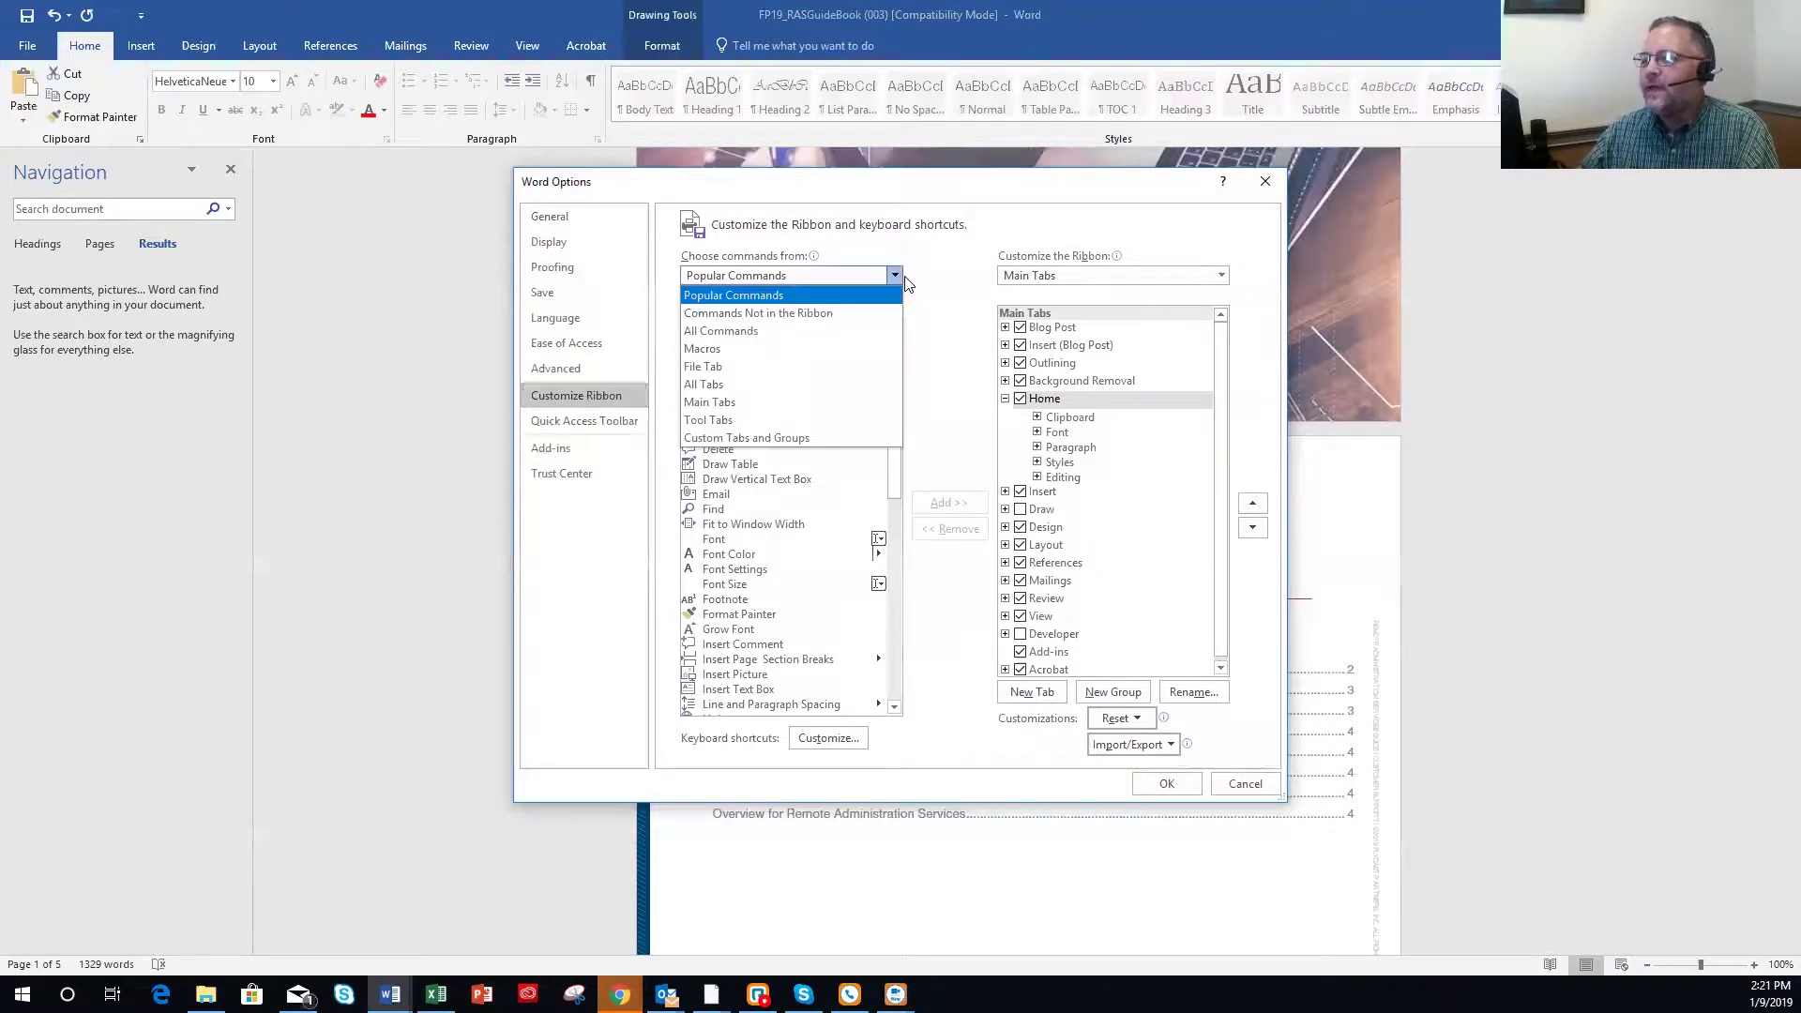
key("Escape")
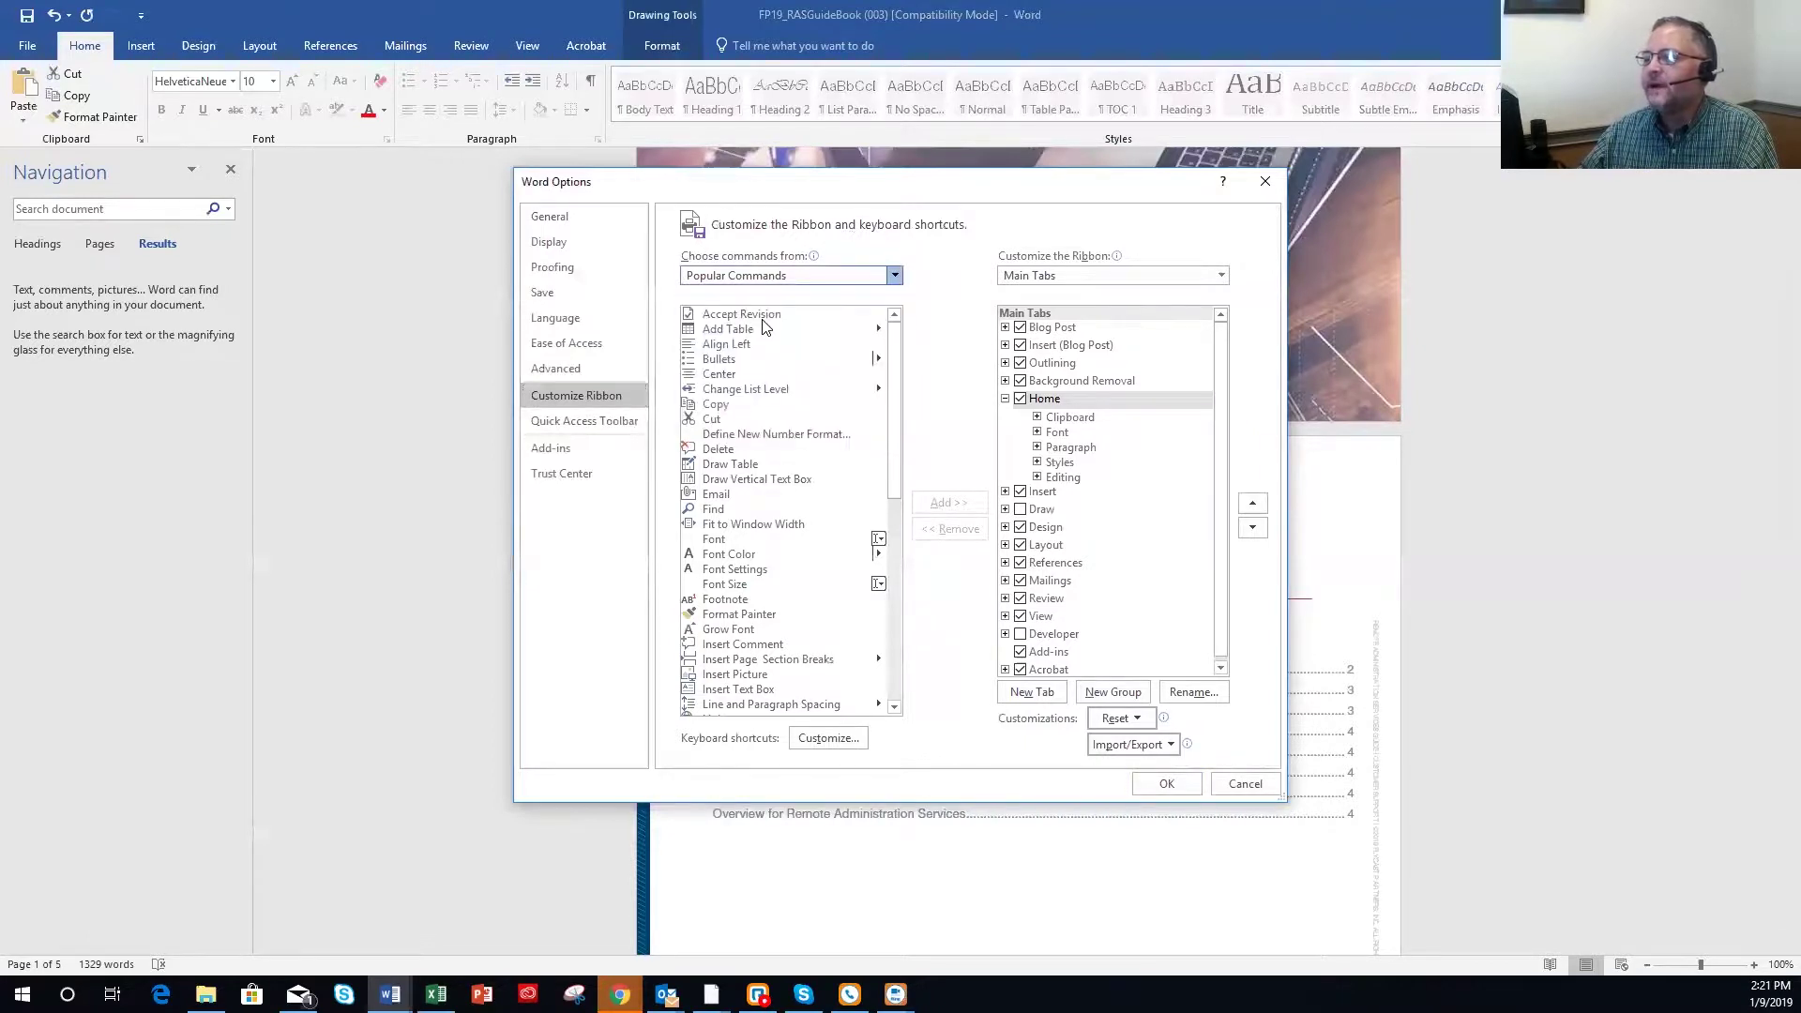
key("Down")
key("Down")
Look through the alphabetical list of all commands available for the ribbon, keeping All Commands as the source.
scroll(776, 523, "down", 20)
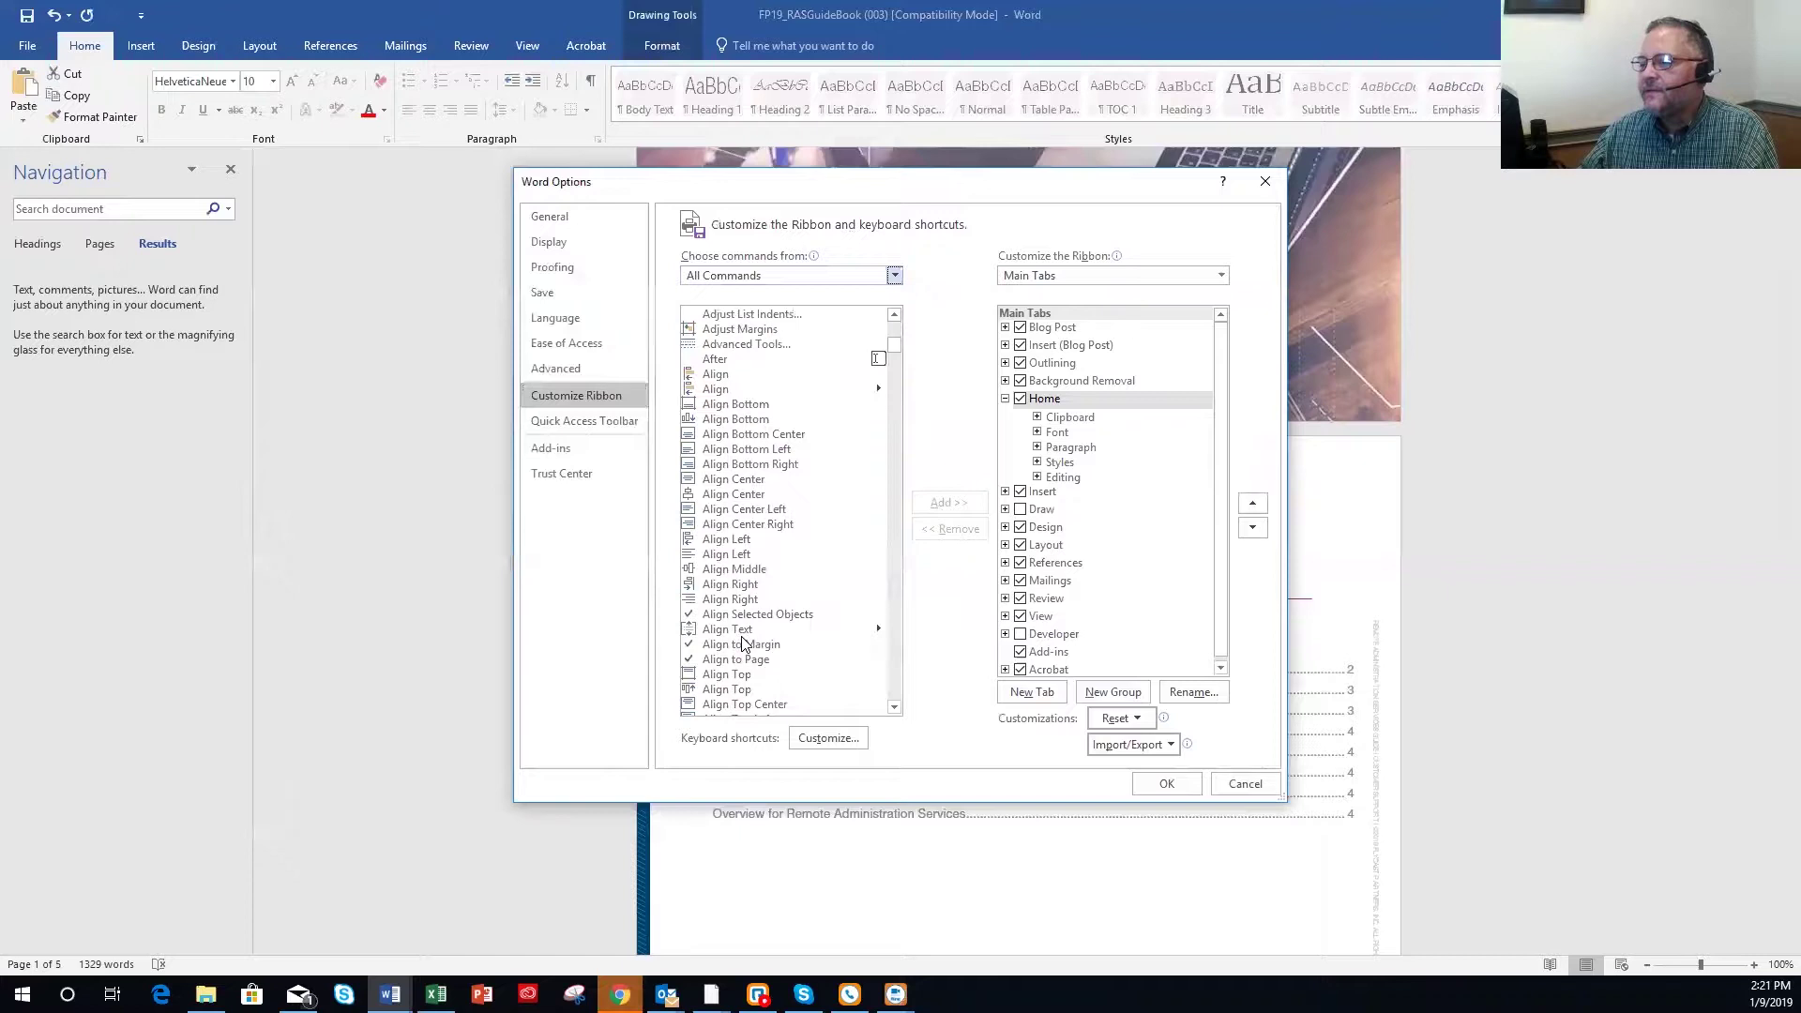
scroll(741, 647, "down", 20)
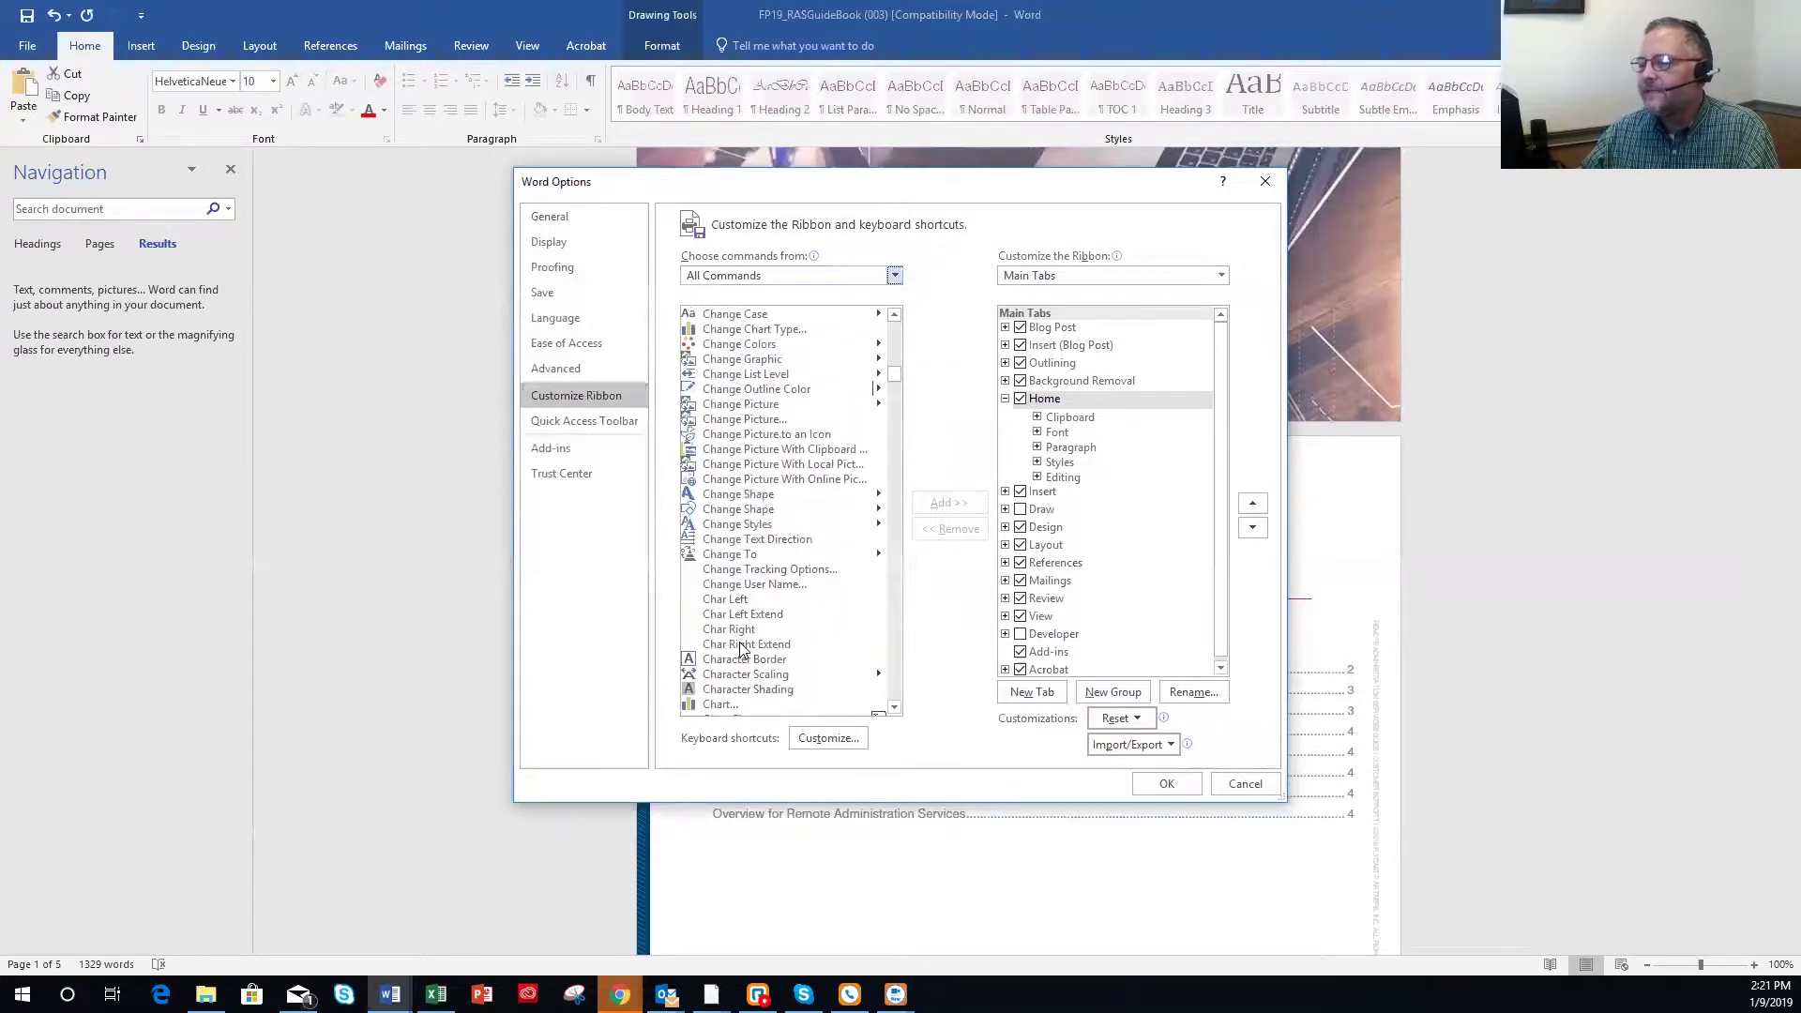
scroll(740, 647, "up", 7)
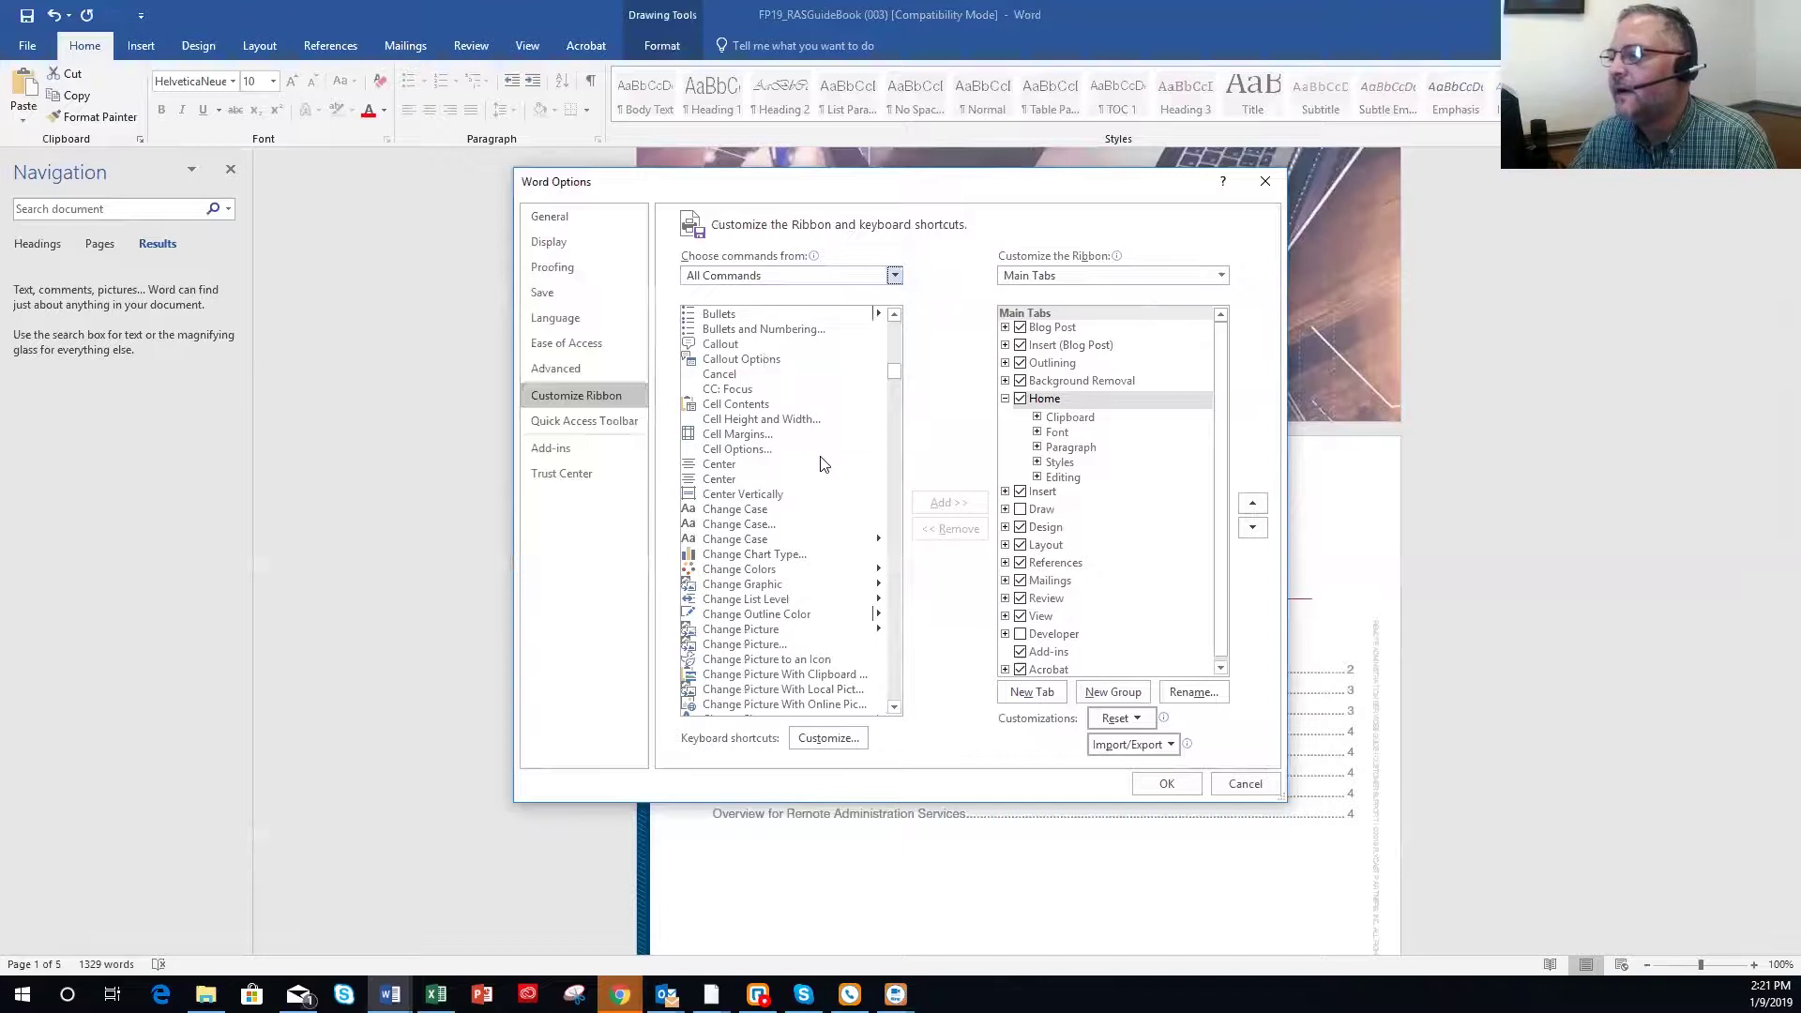
scroll(813, 463, "up", 1)
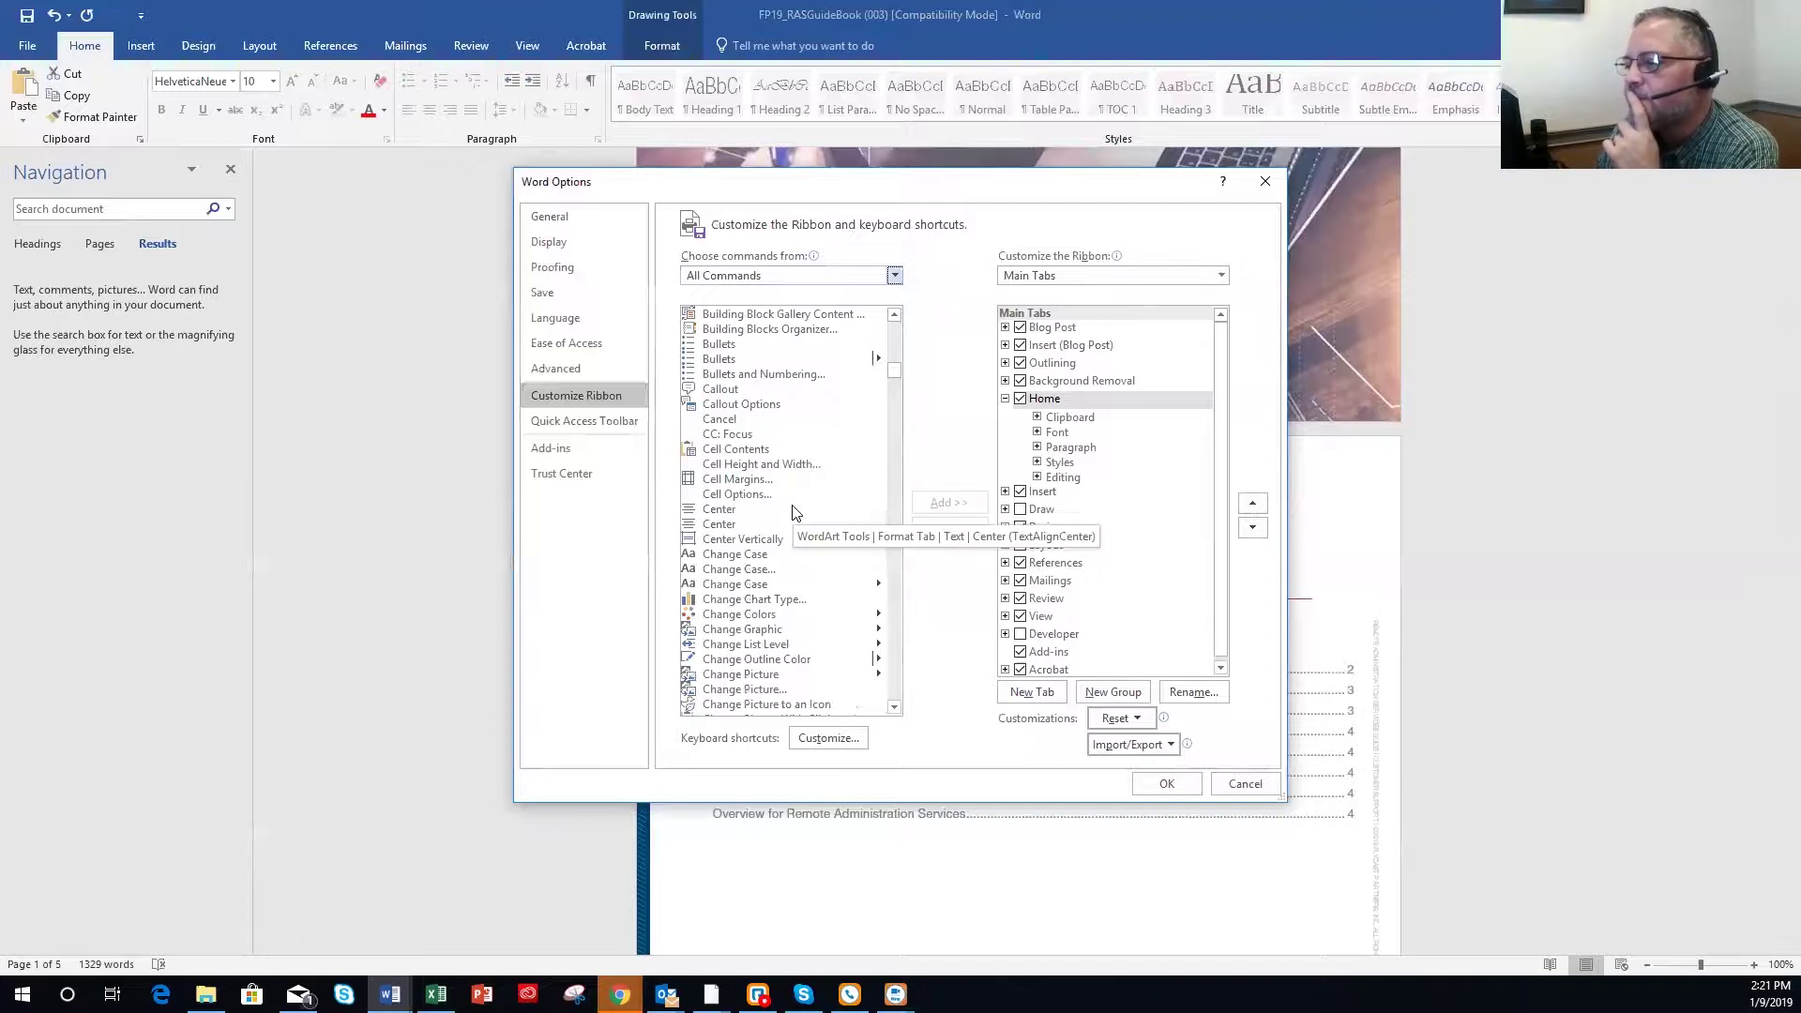
scroll(772, 572, "up", 4)
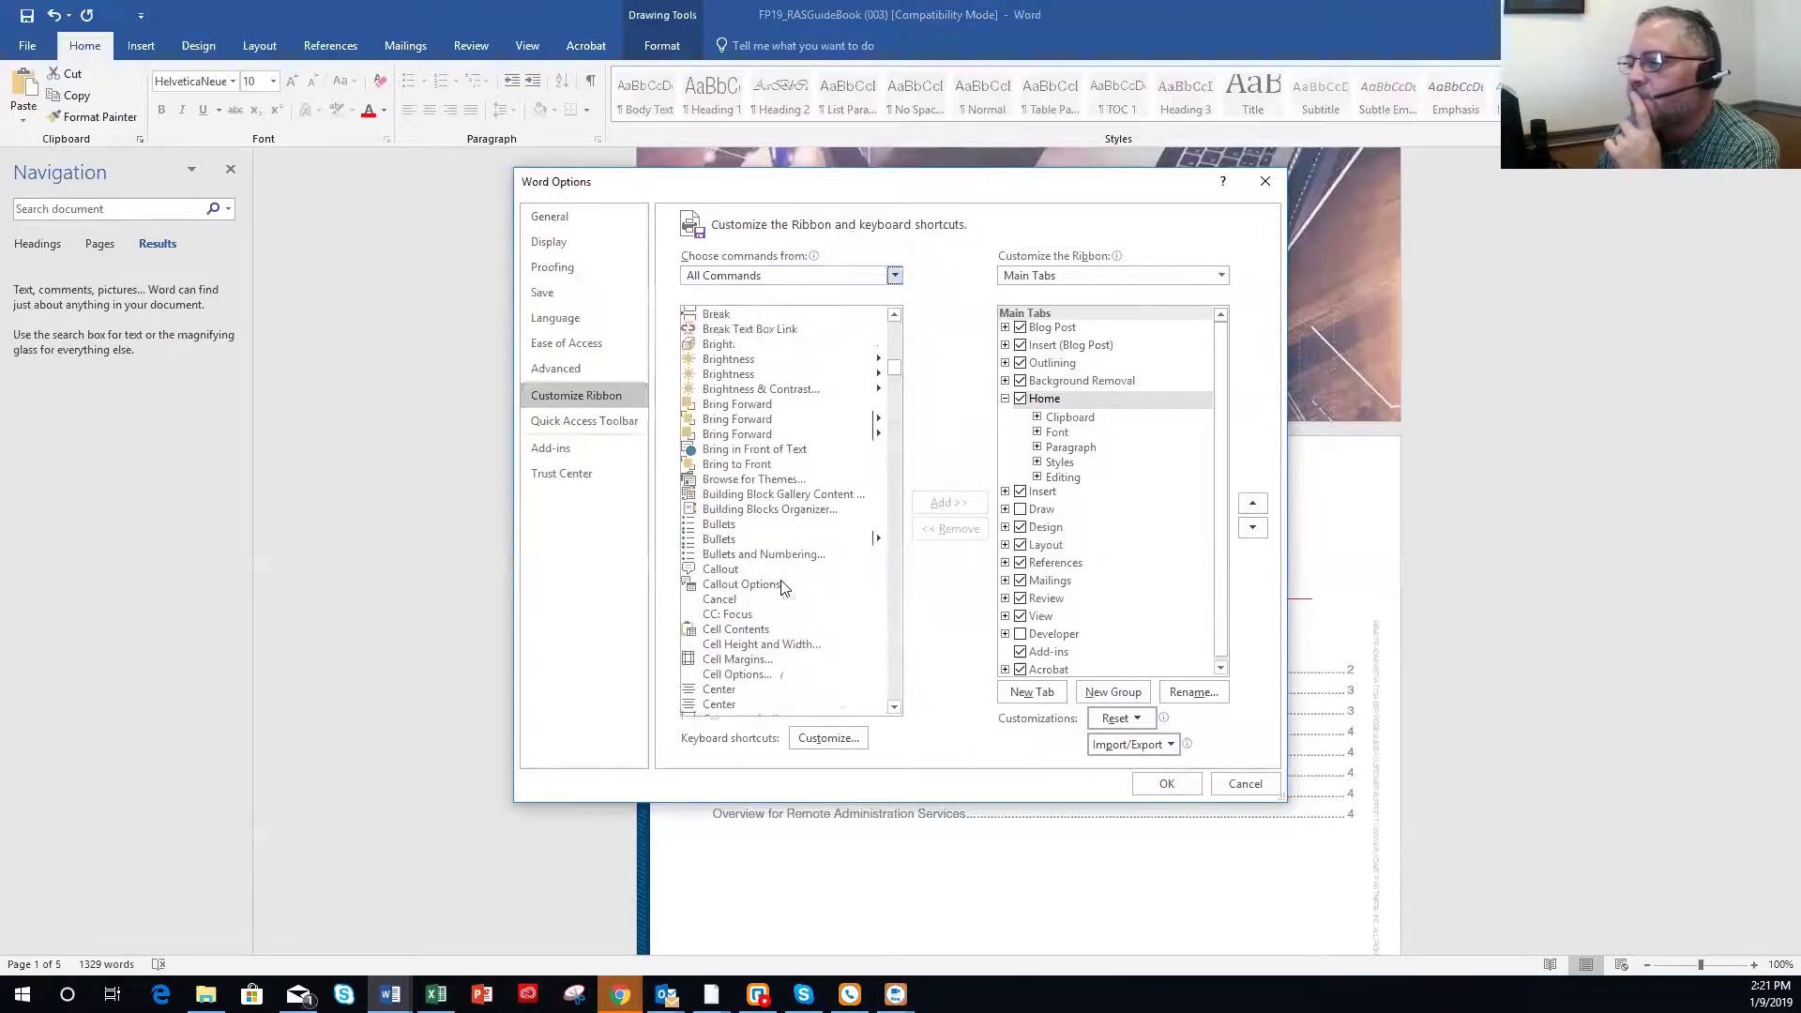
left_click(895, 277)
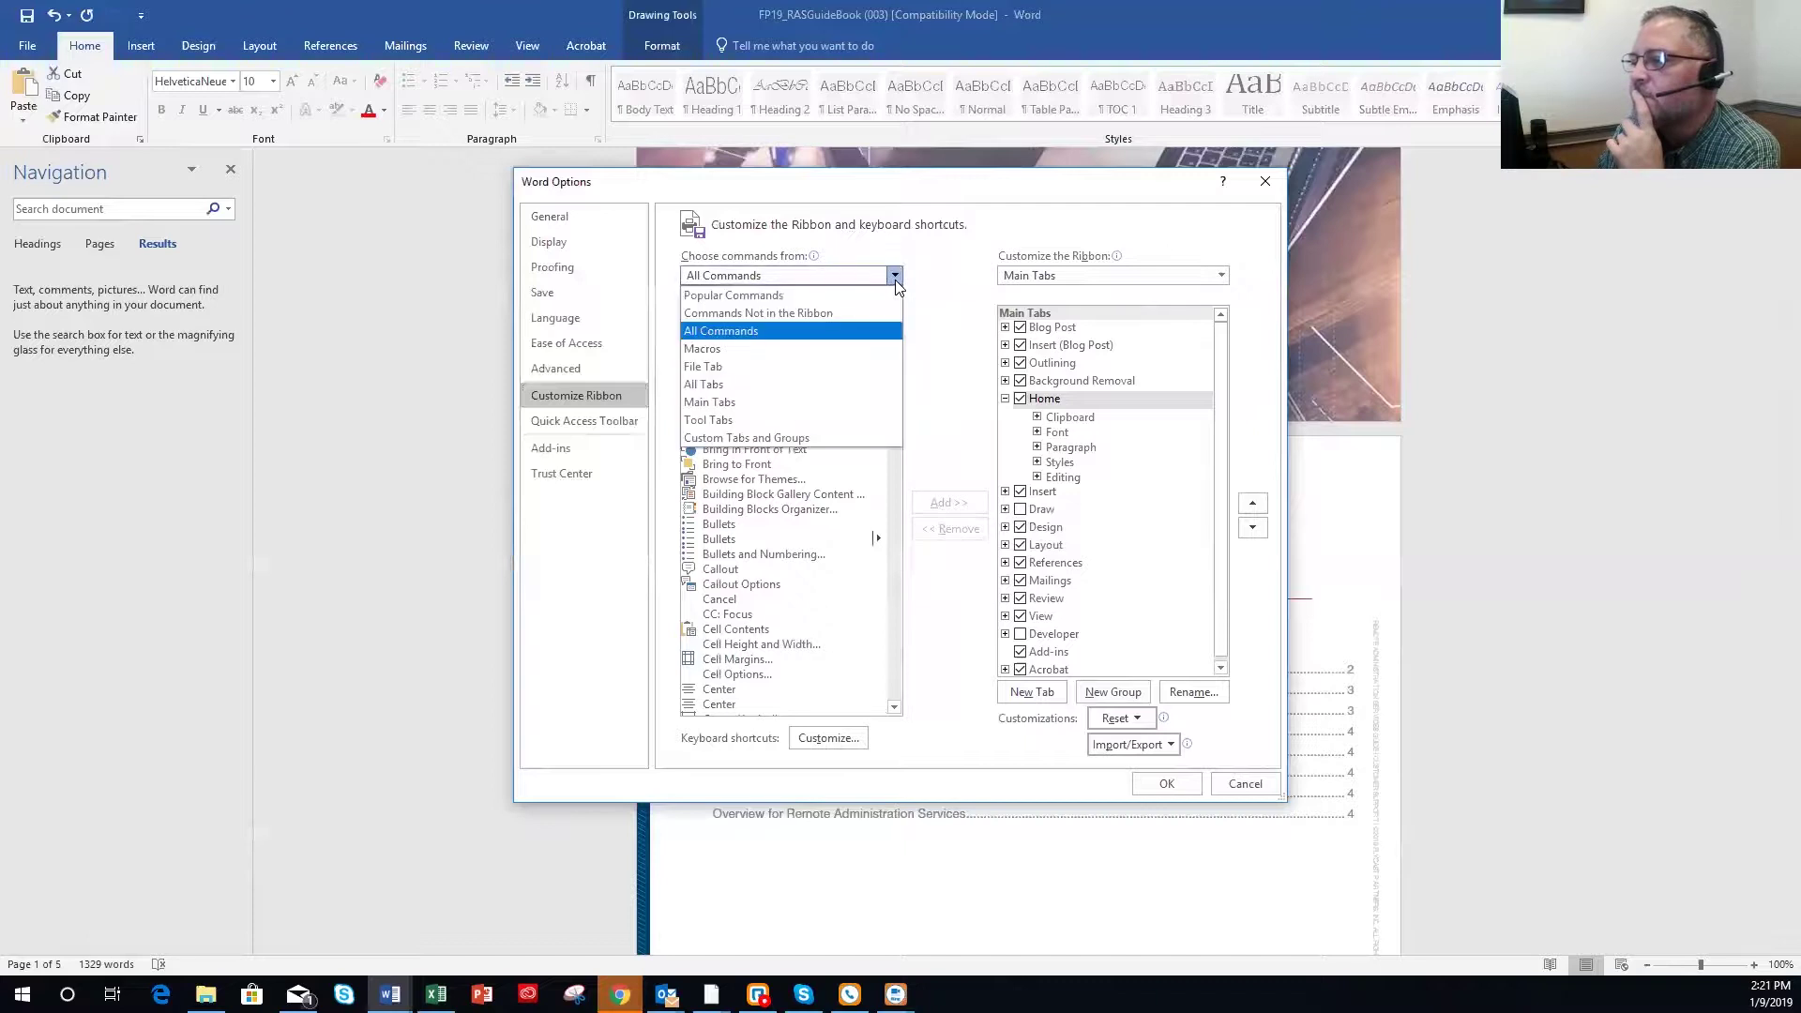
left_click(844, 330)
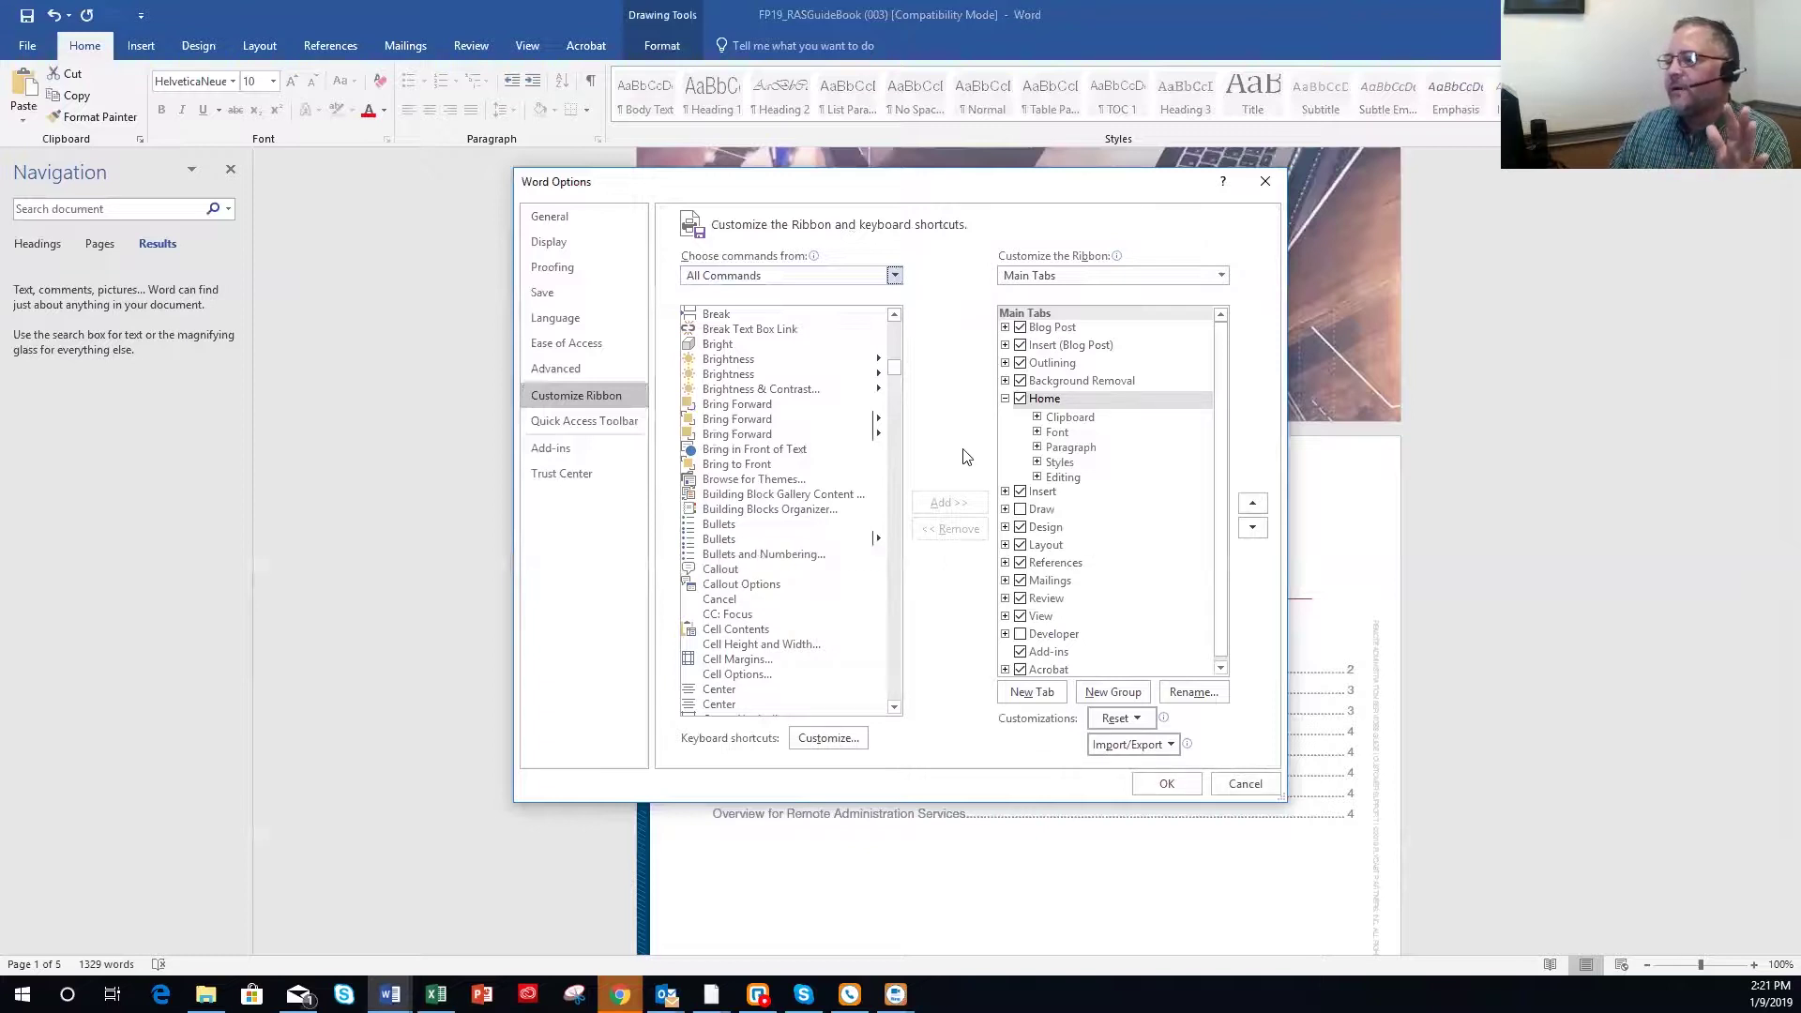
Try to add the Character Border command to the Home tab of the ribbon.
scroll(774, 611, "down", 15)
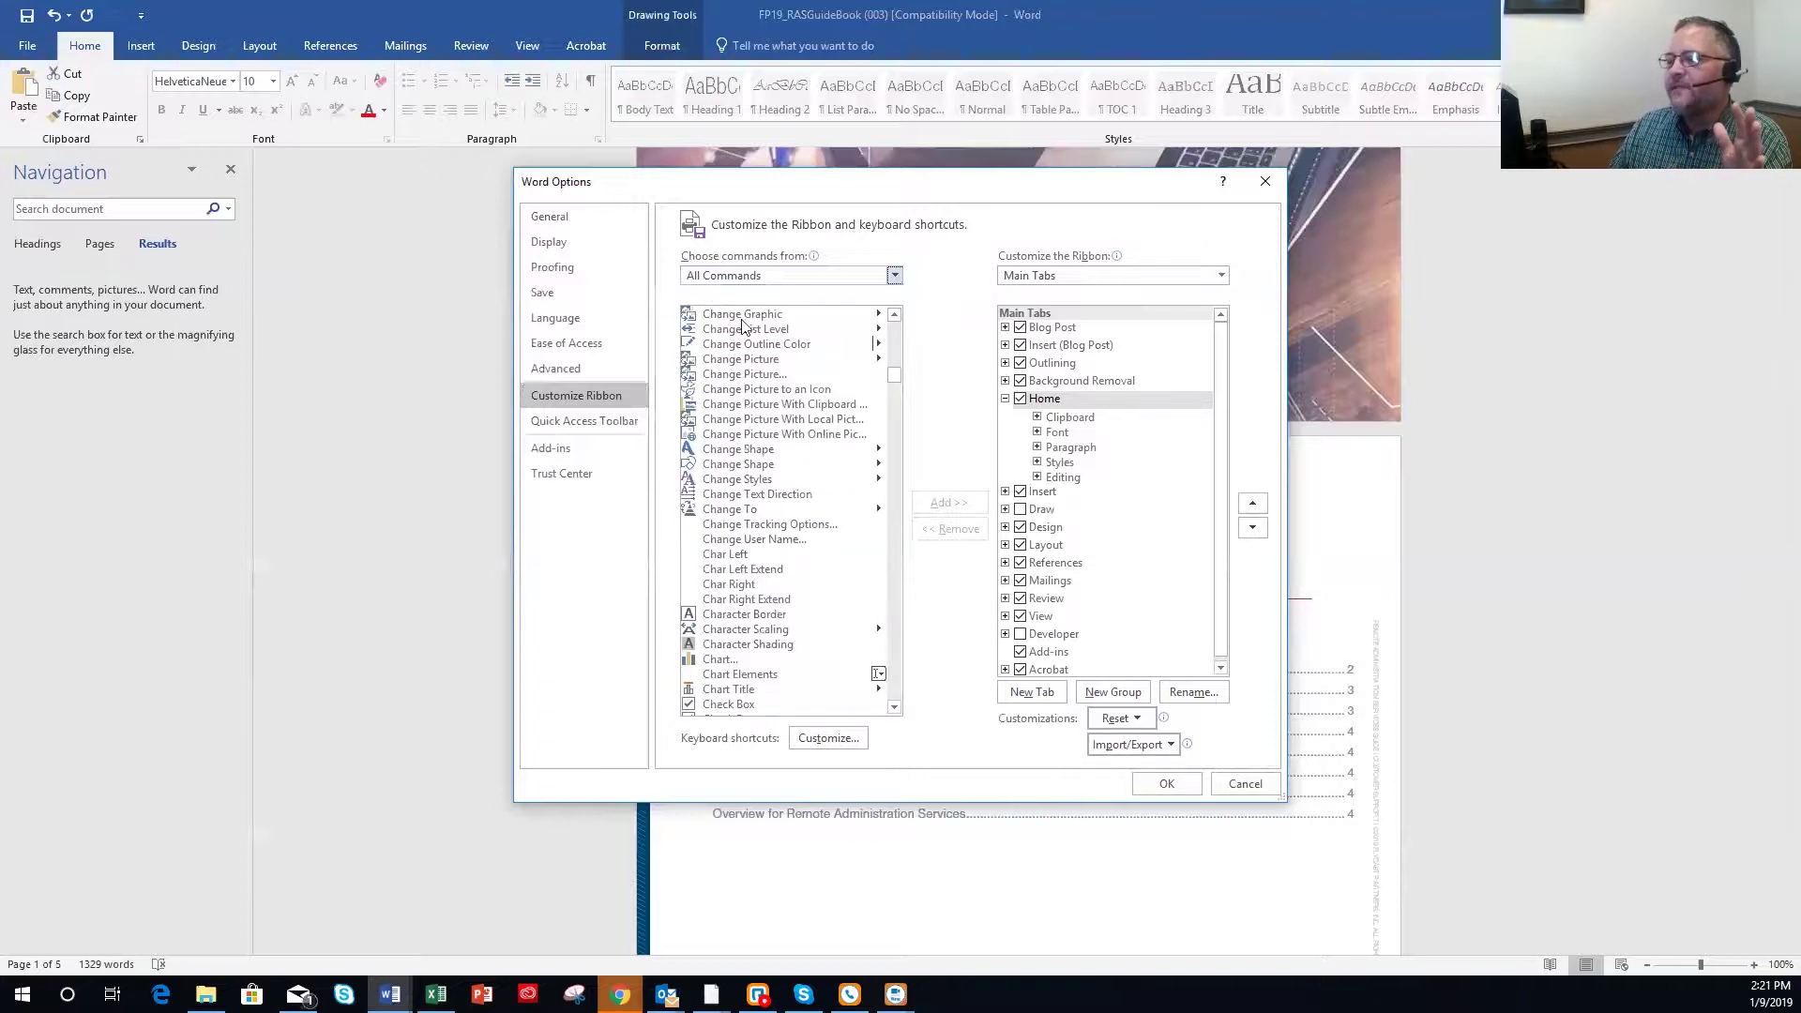
left_click(752, 619)
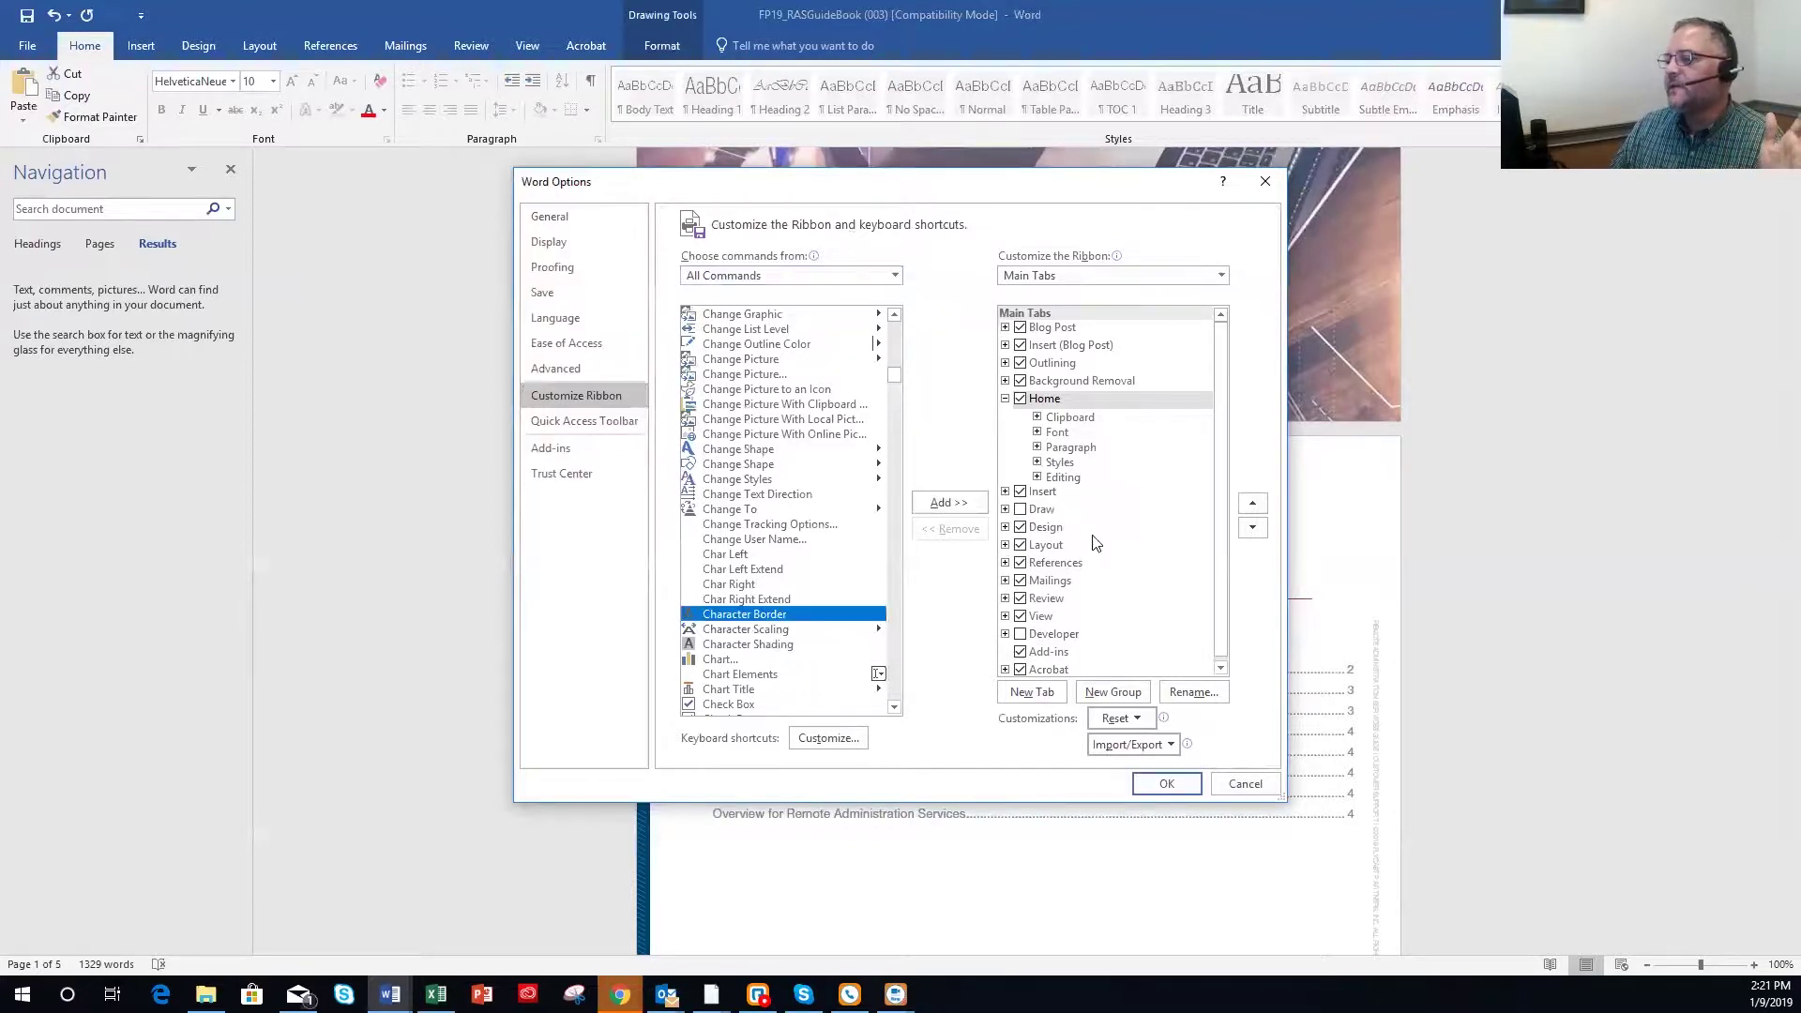
left_click(937, 503)
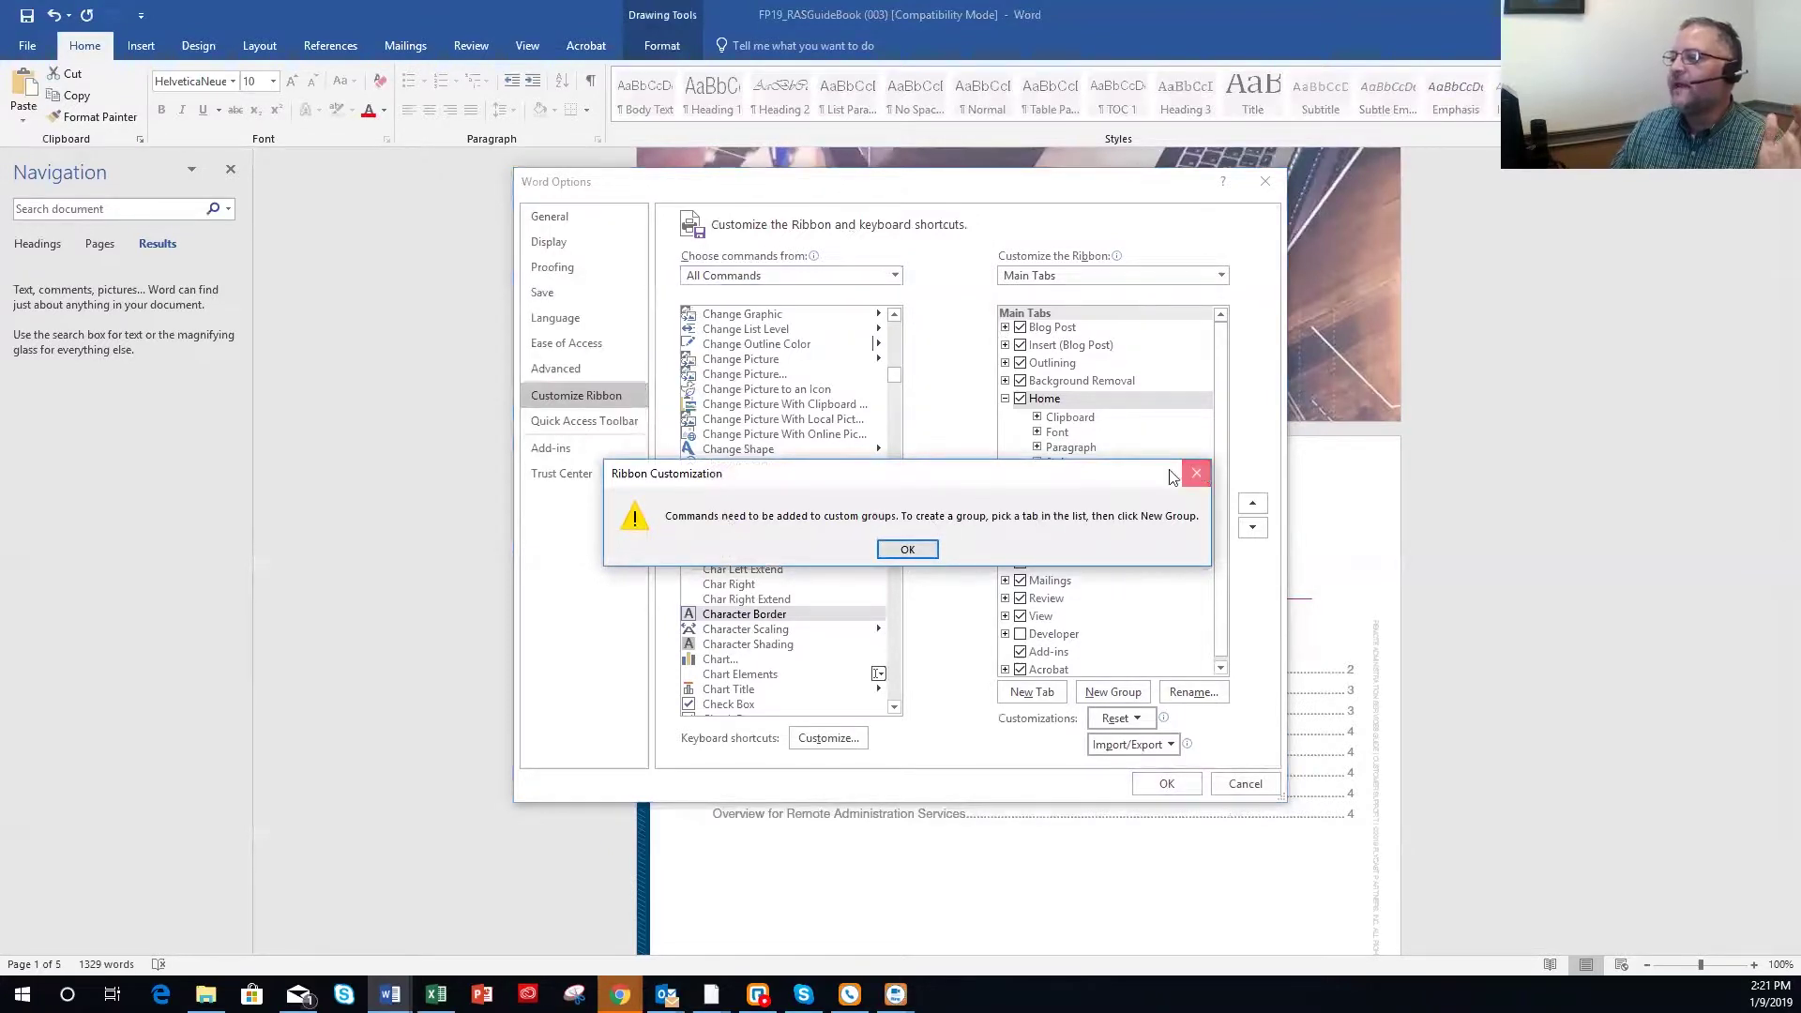
left_click(1198, 471)
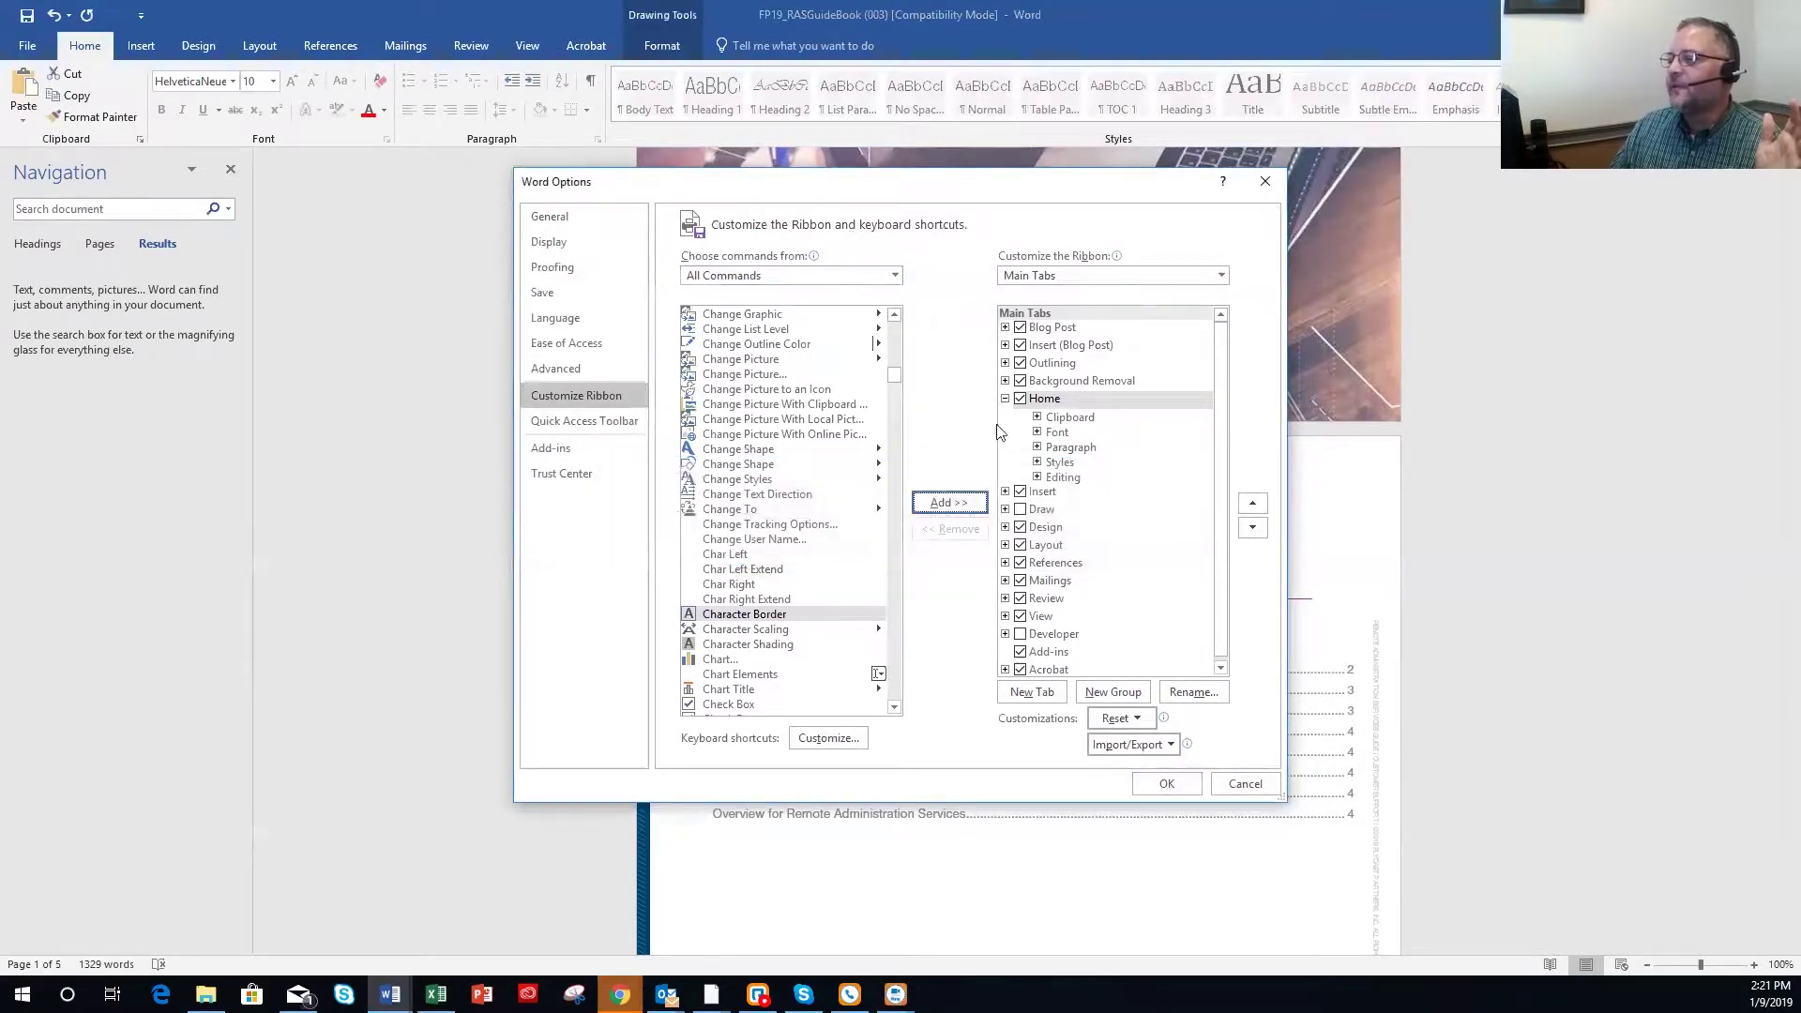
Enable the Draw tab on the ribbon and try to add the Character Border command to it.
left_click(1021, 509)
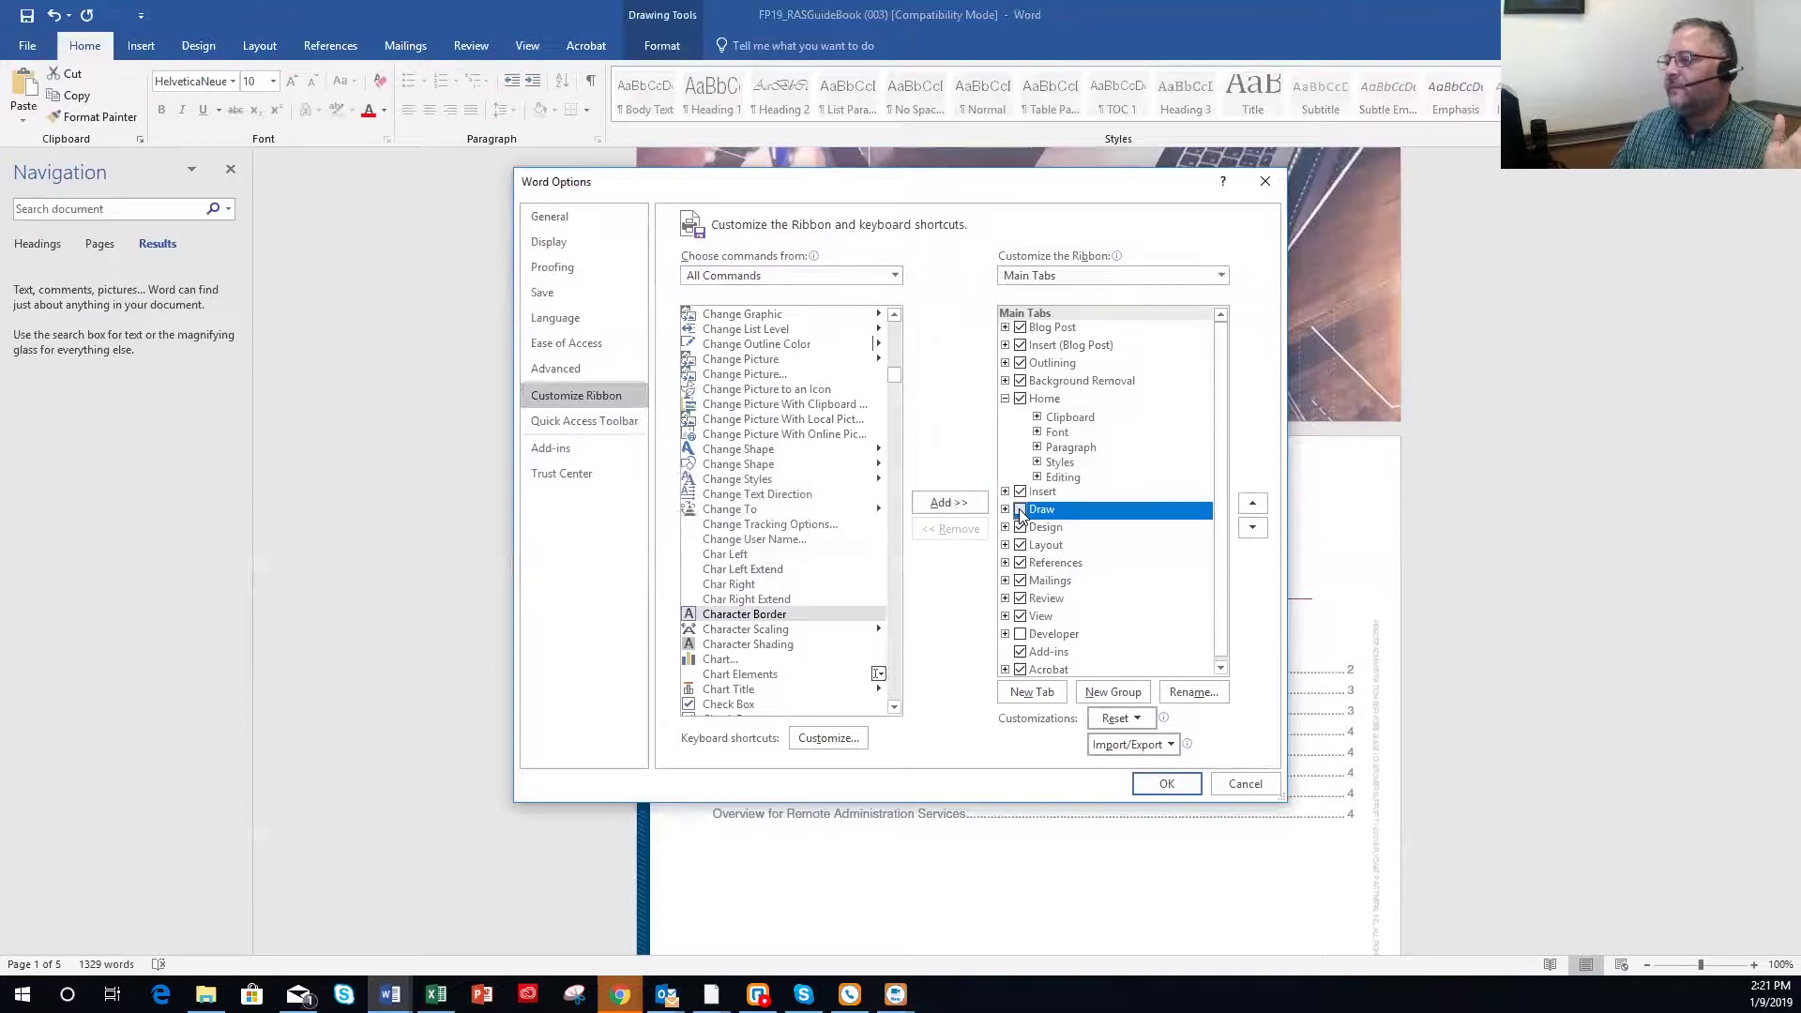
left_click(946, 503)
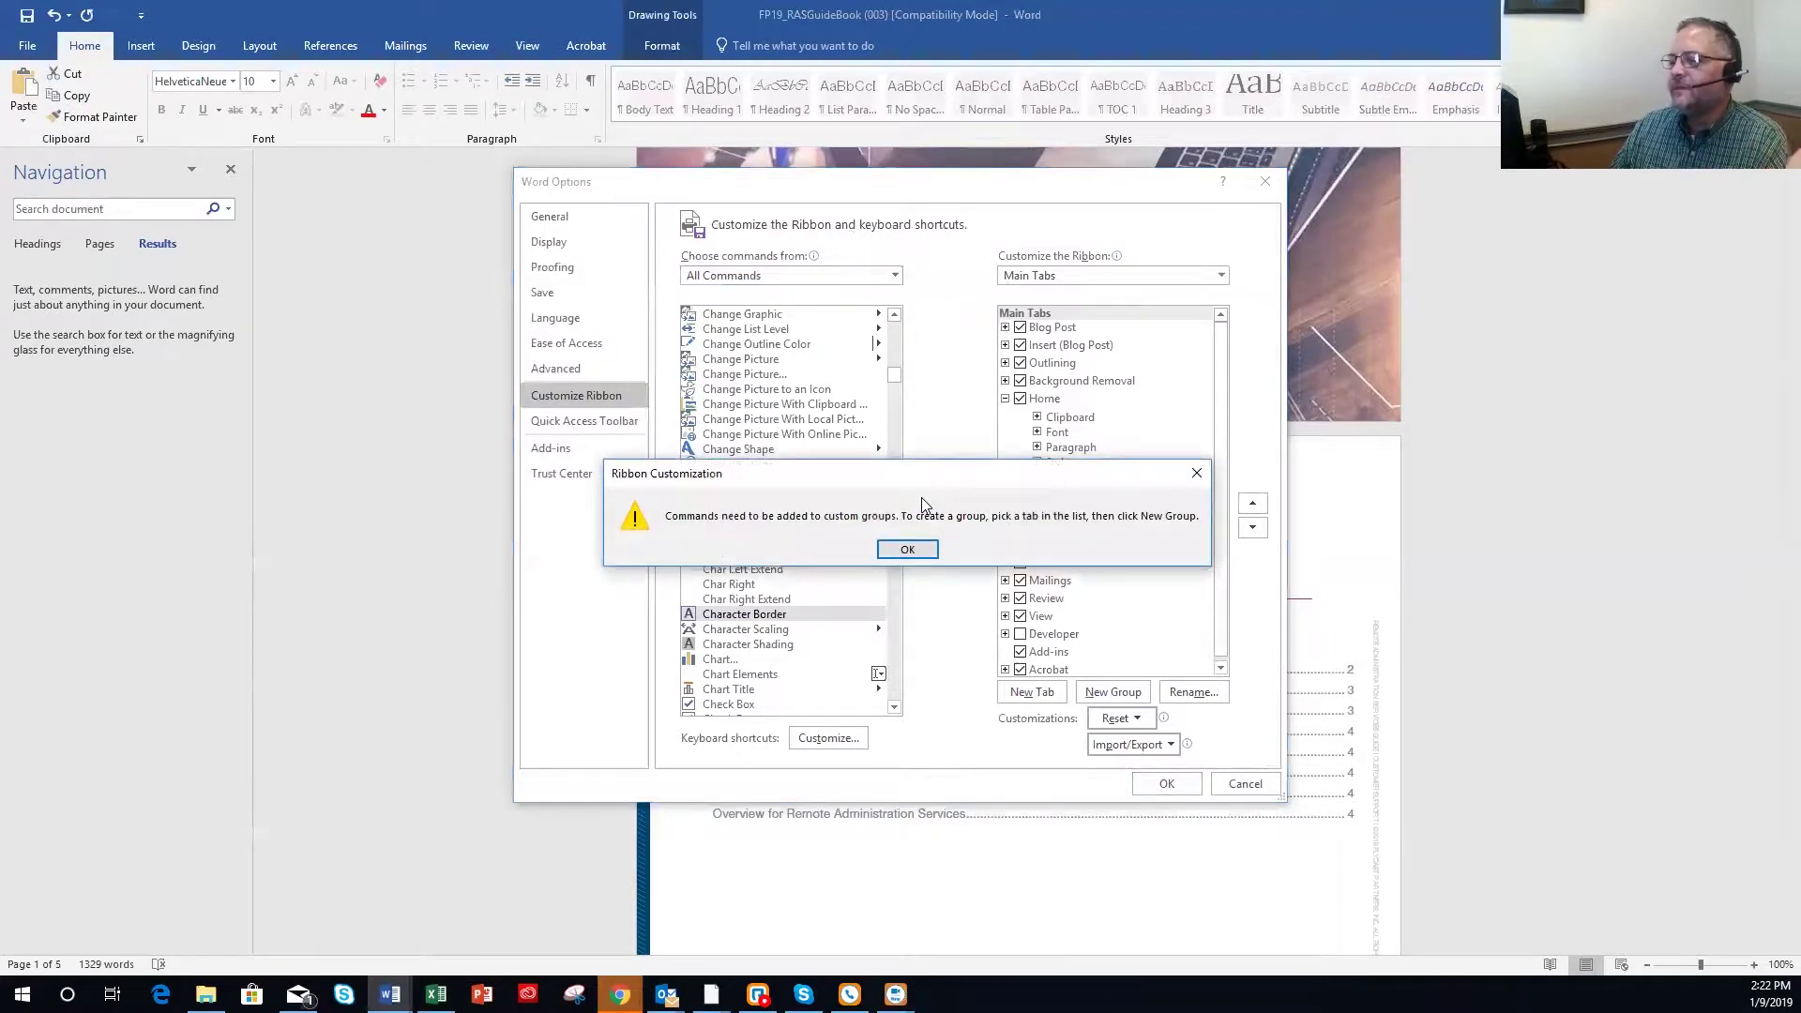
left_click(1197, 473)
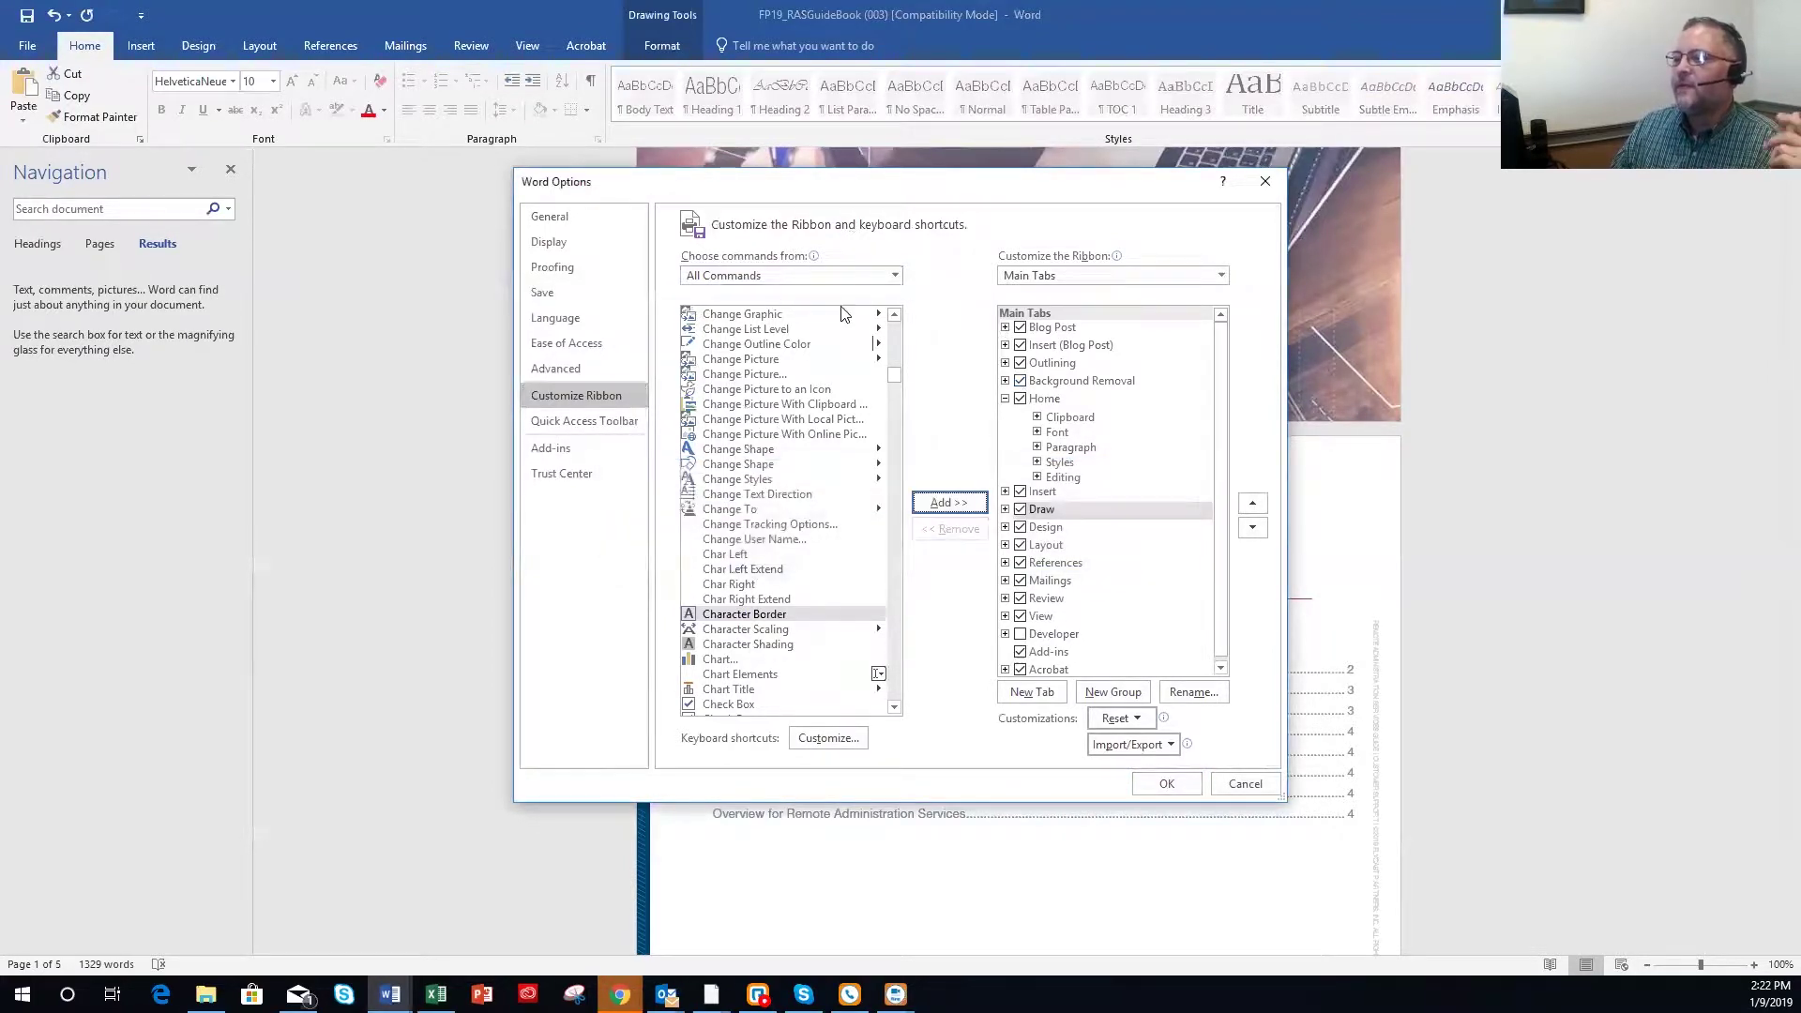
Switch to the Quick Access Toolbar customization settings and list All Commands as the command source.
left_click(893, 277)
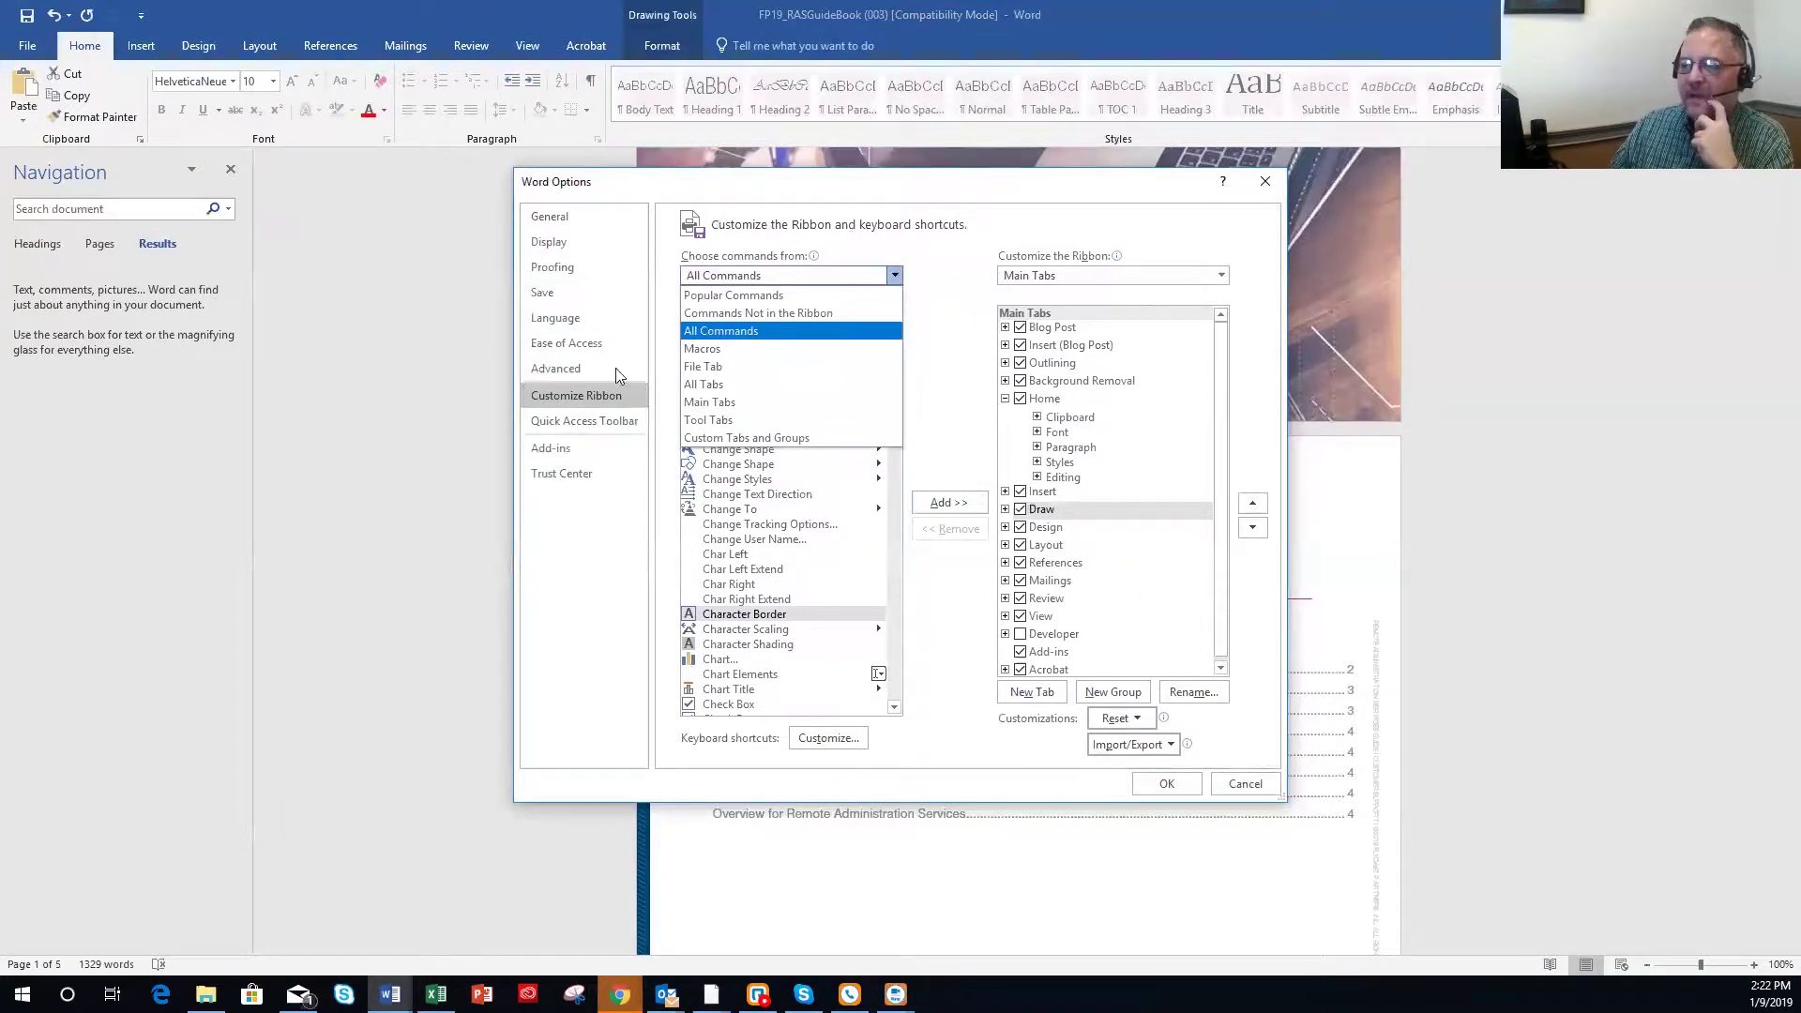
left_click(585, 427)
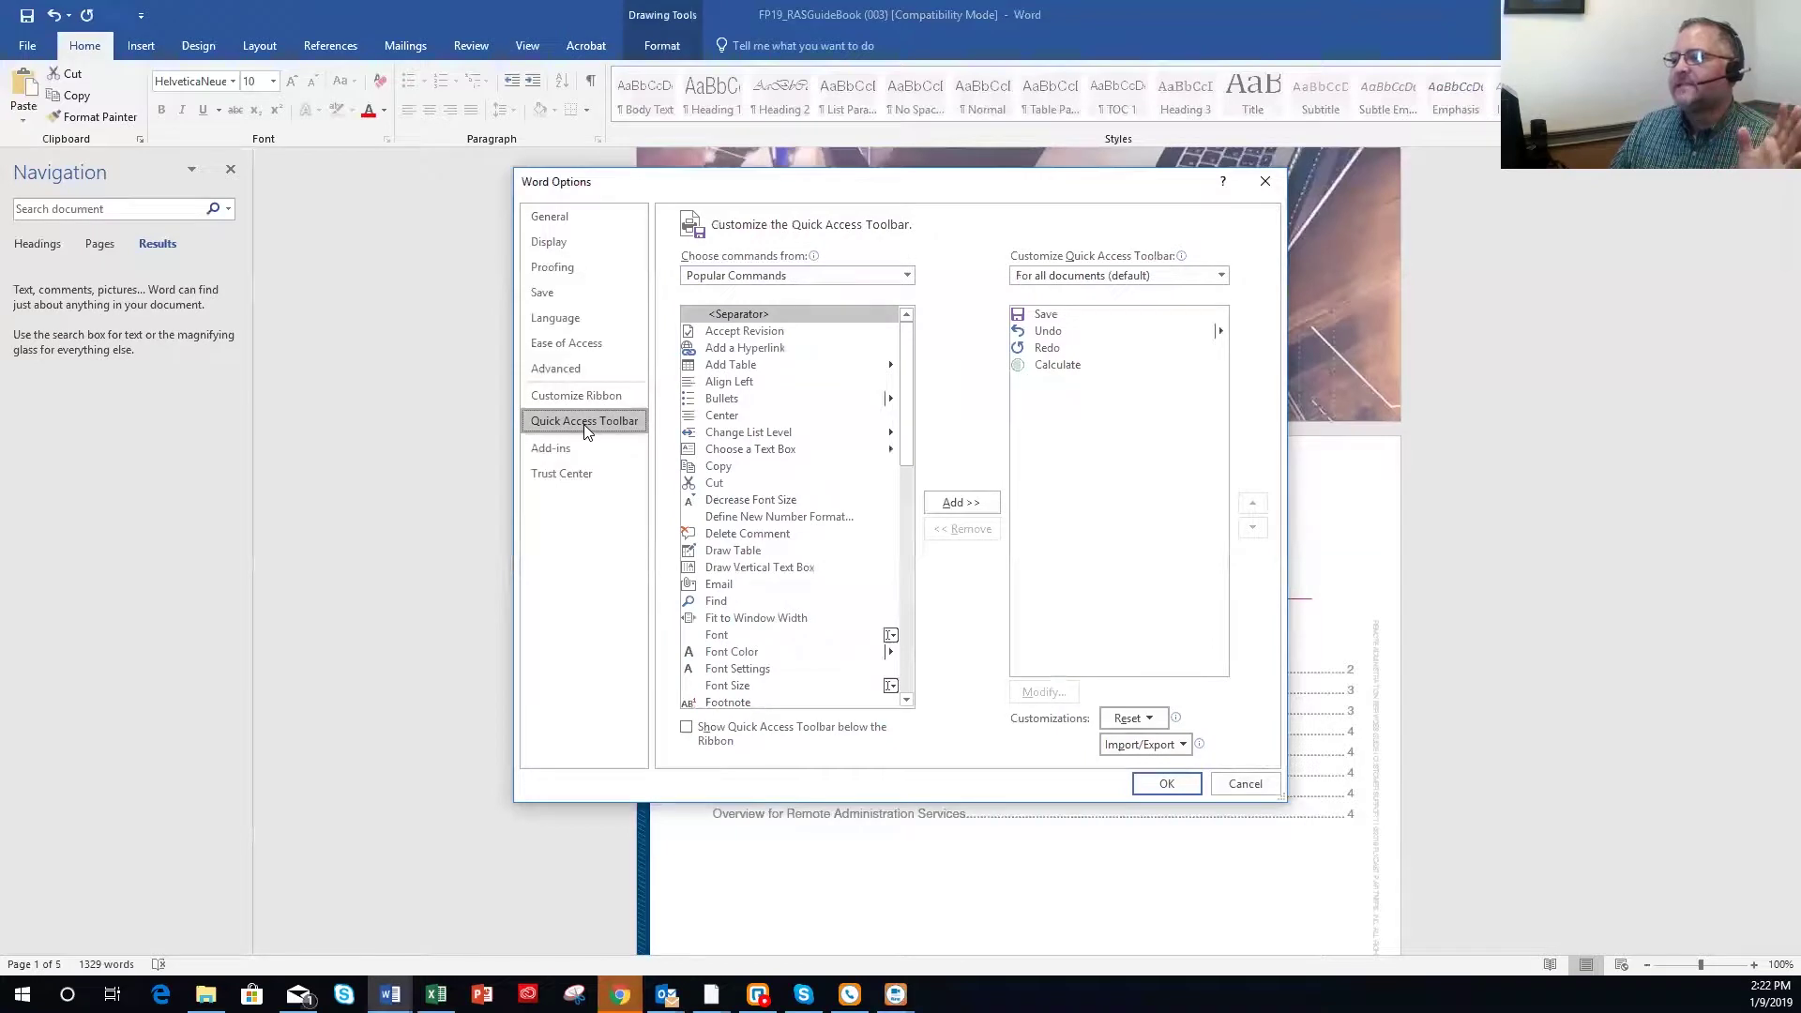
left_click(906, 275)
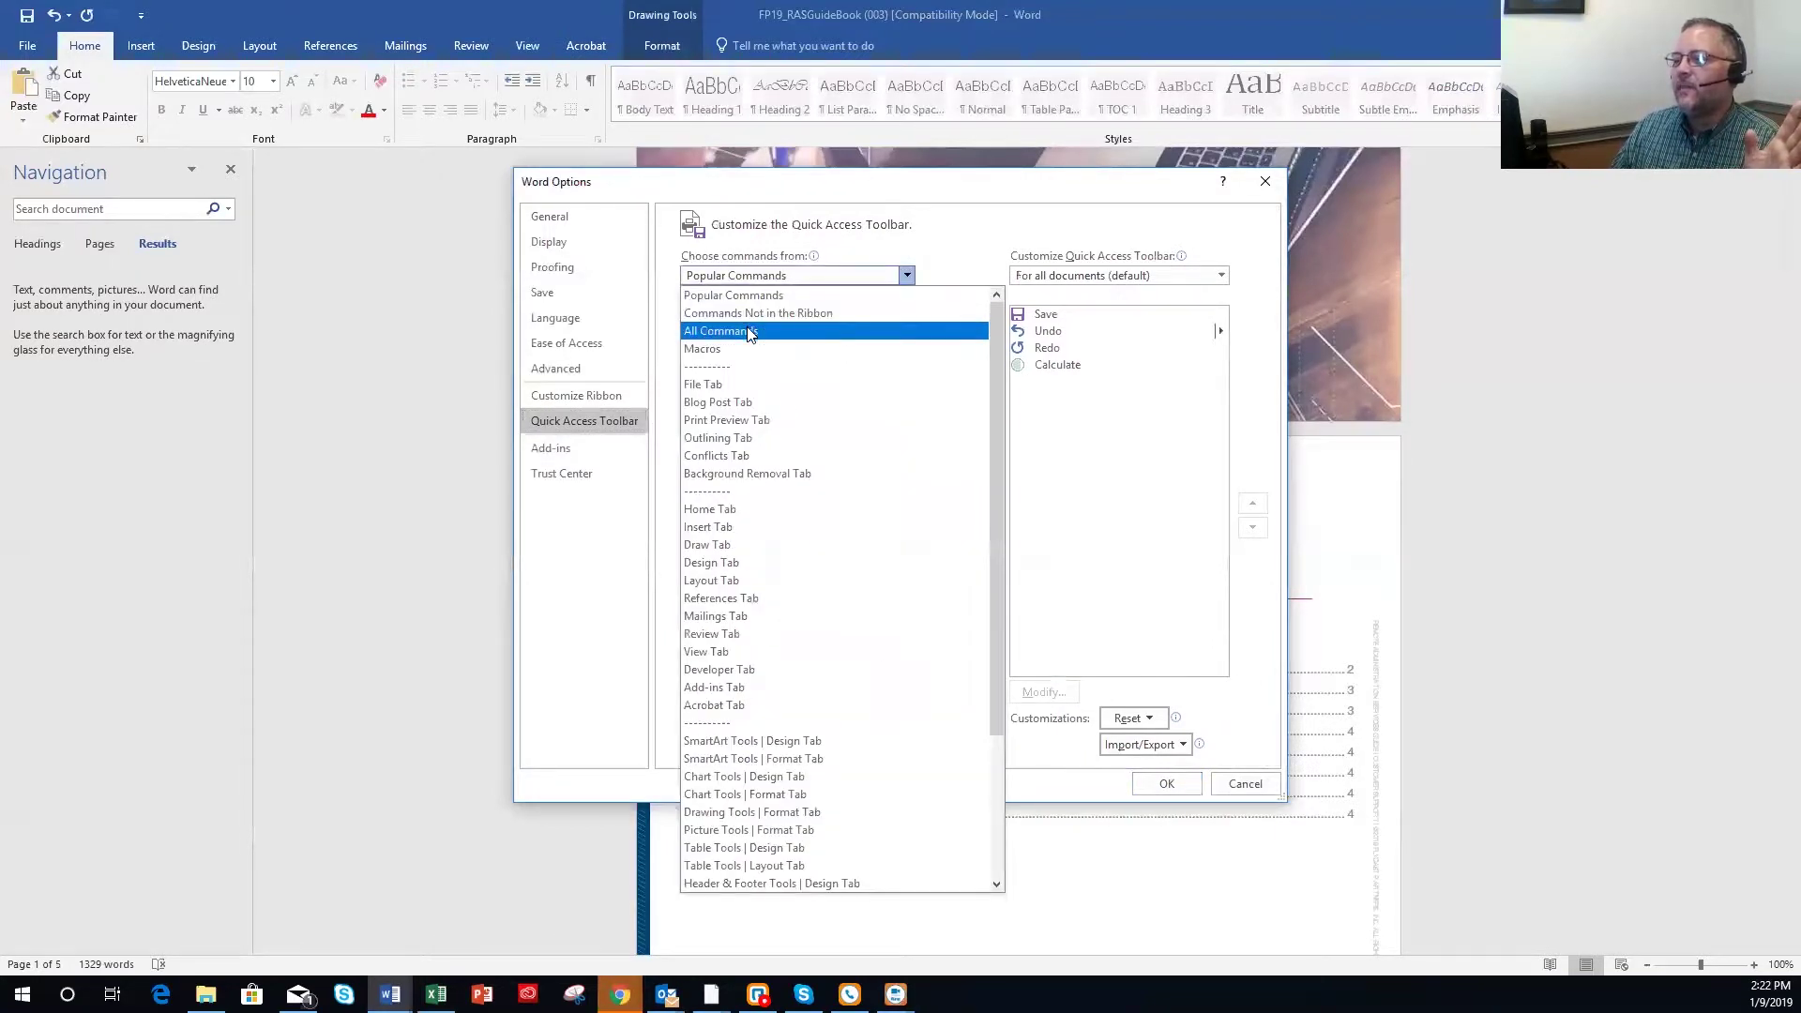
key("Escape")
key("Down")
key("Down")
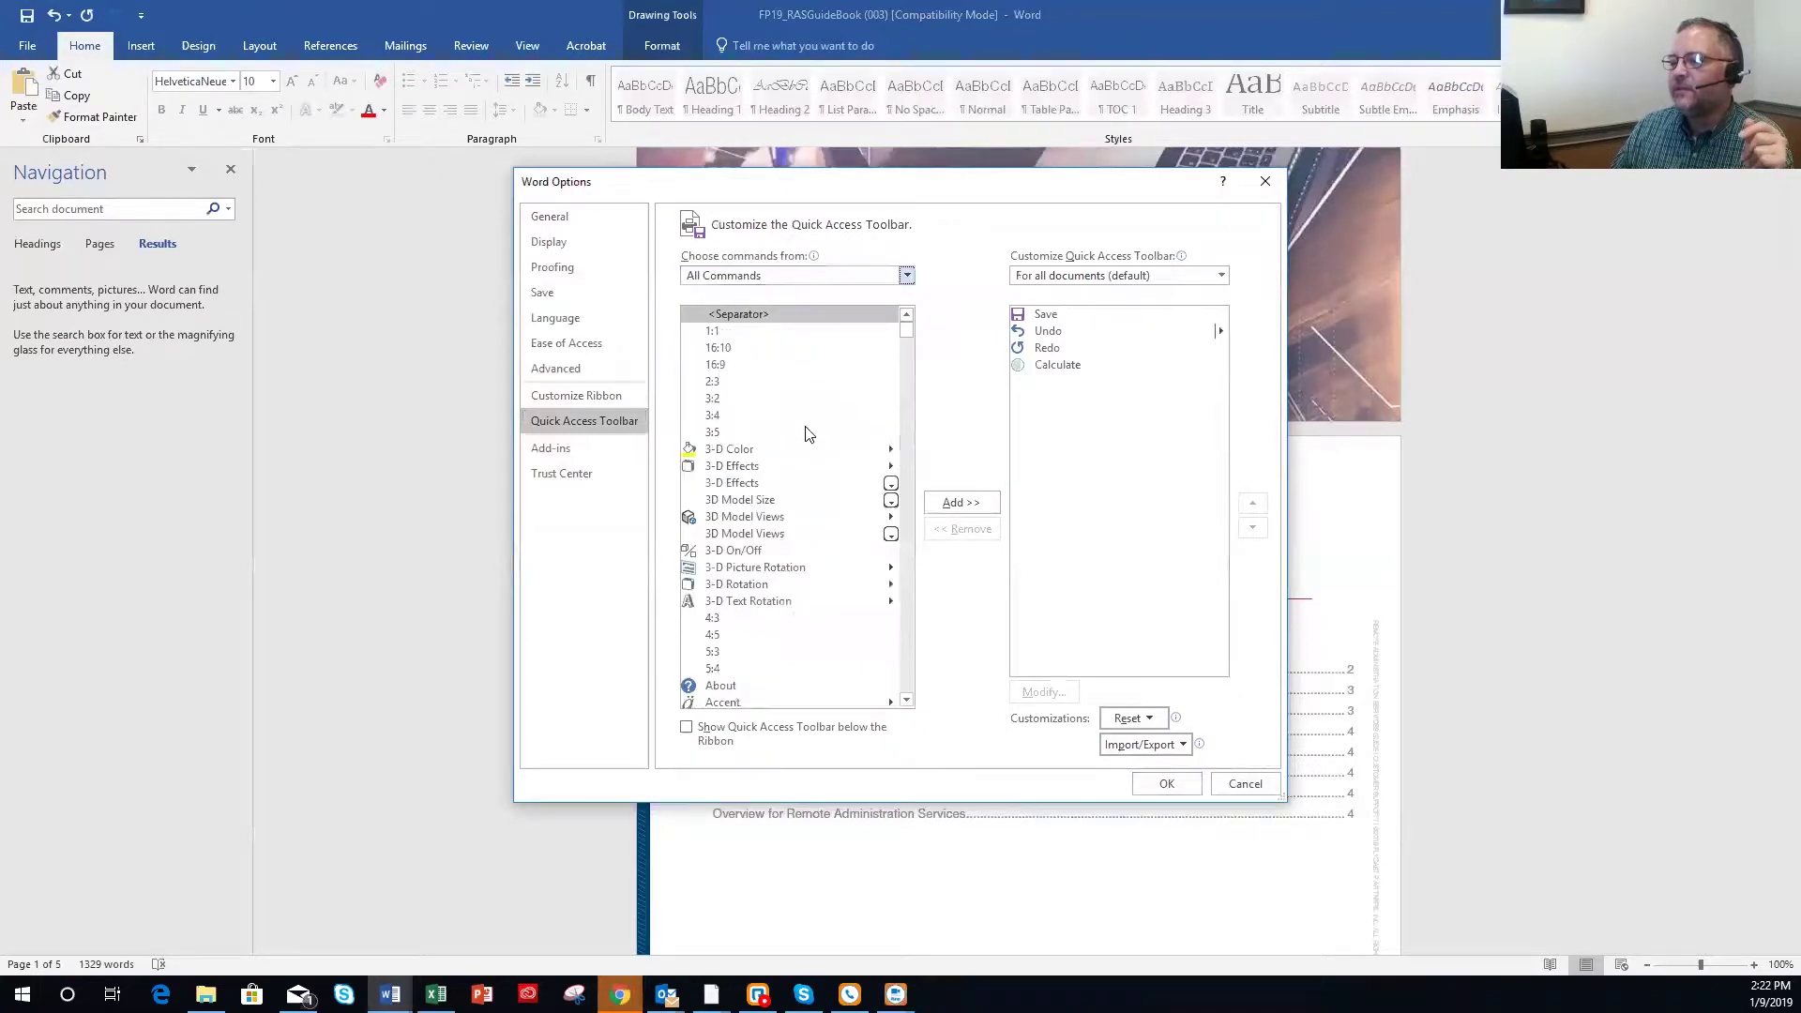
Try to add the Calculate command to the Quick Access Toolbar, and apply the Word Options changes.
scroll(792, 520, "down", 5)
scroll(797, 544, "down", 15)
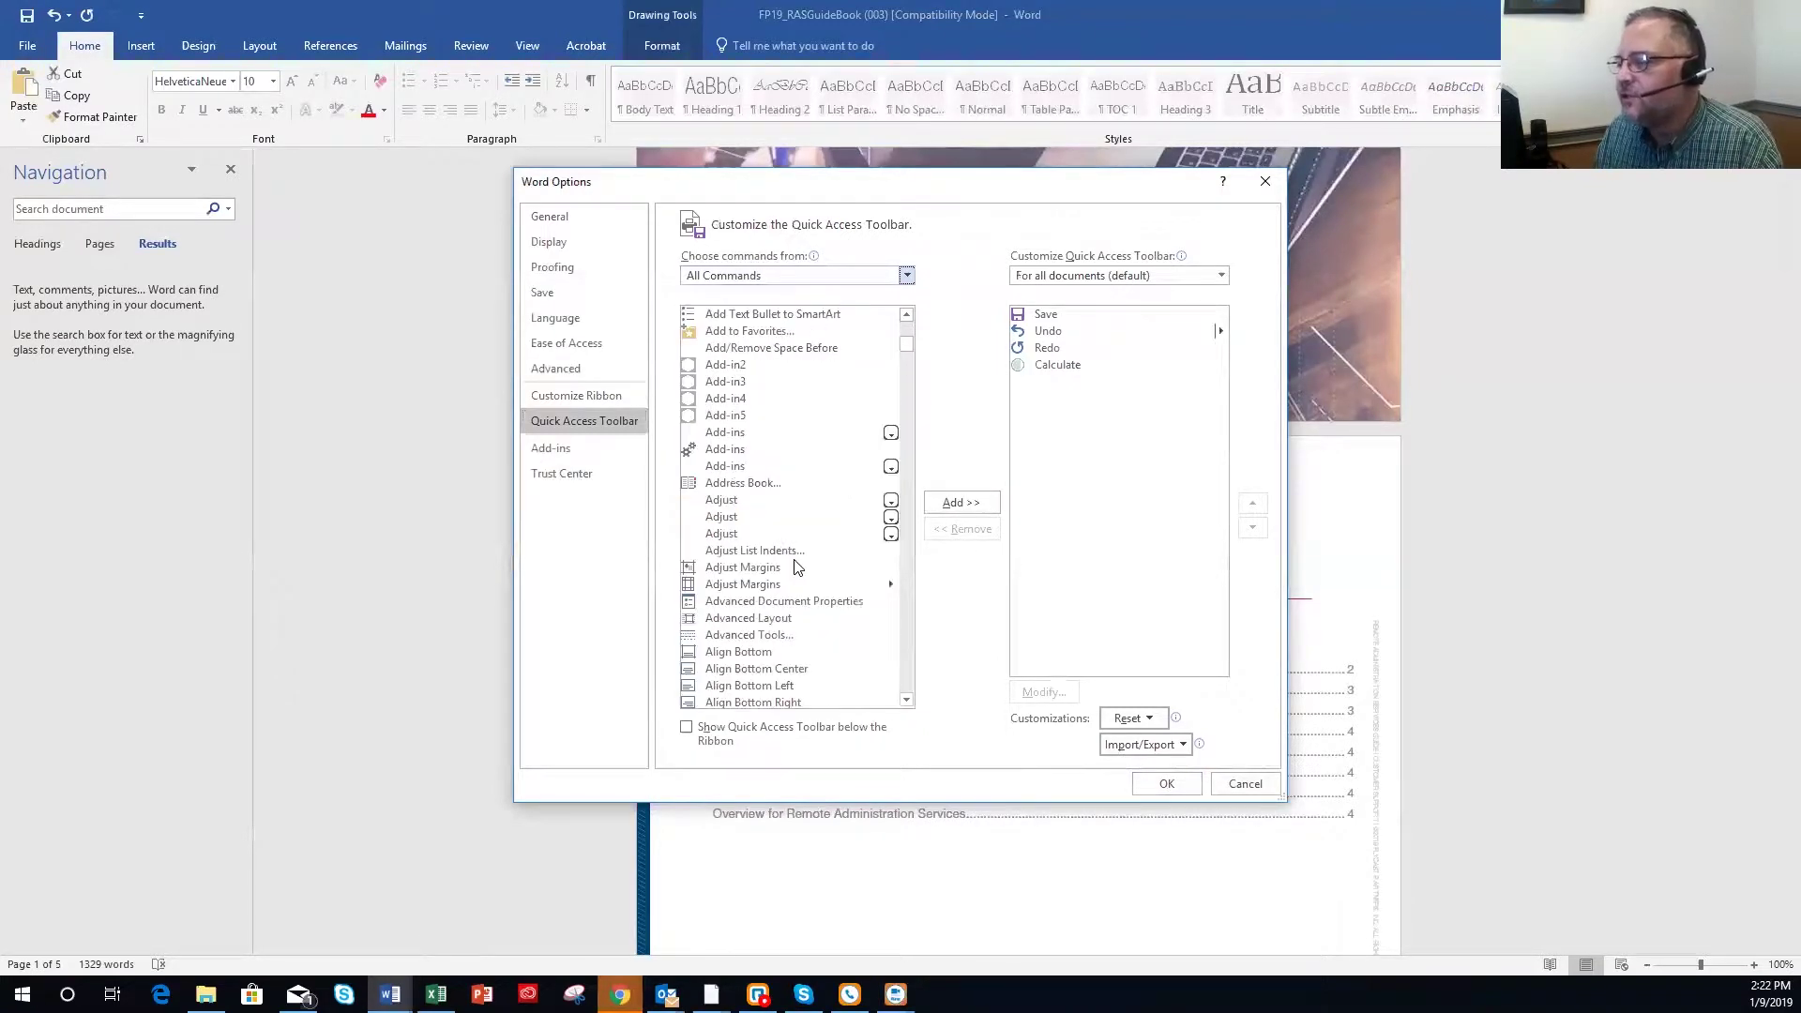
scroll(795, 565, "down", 20)
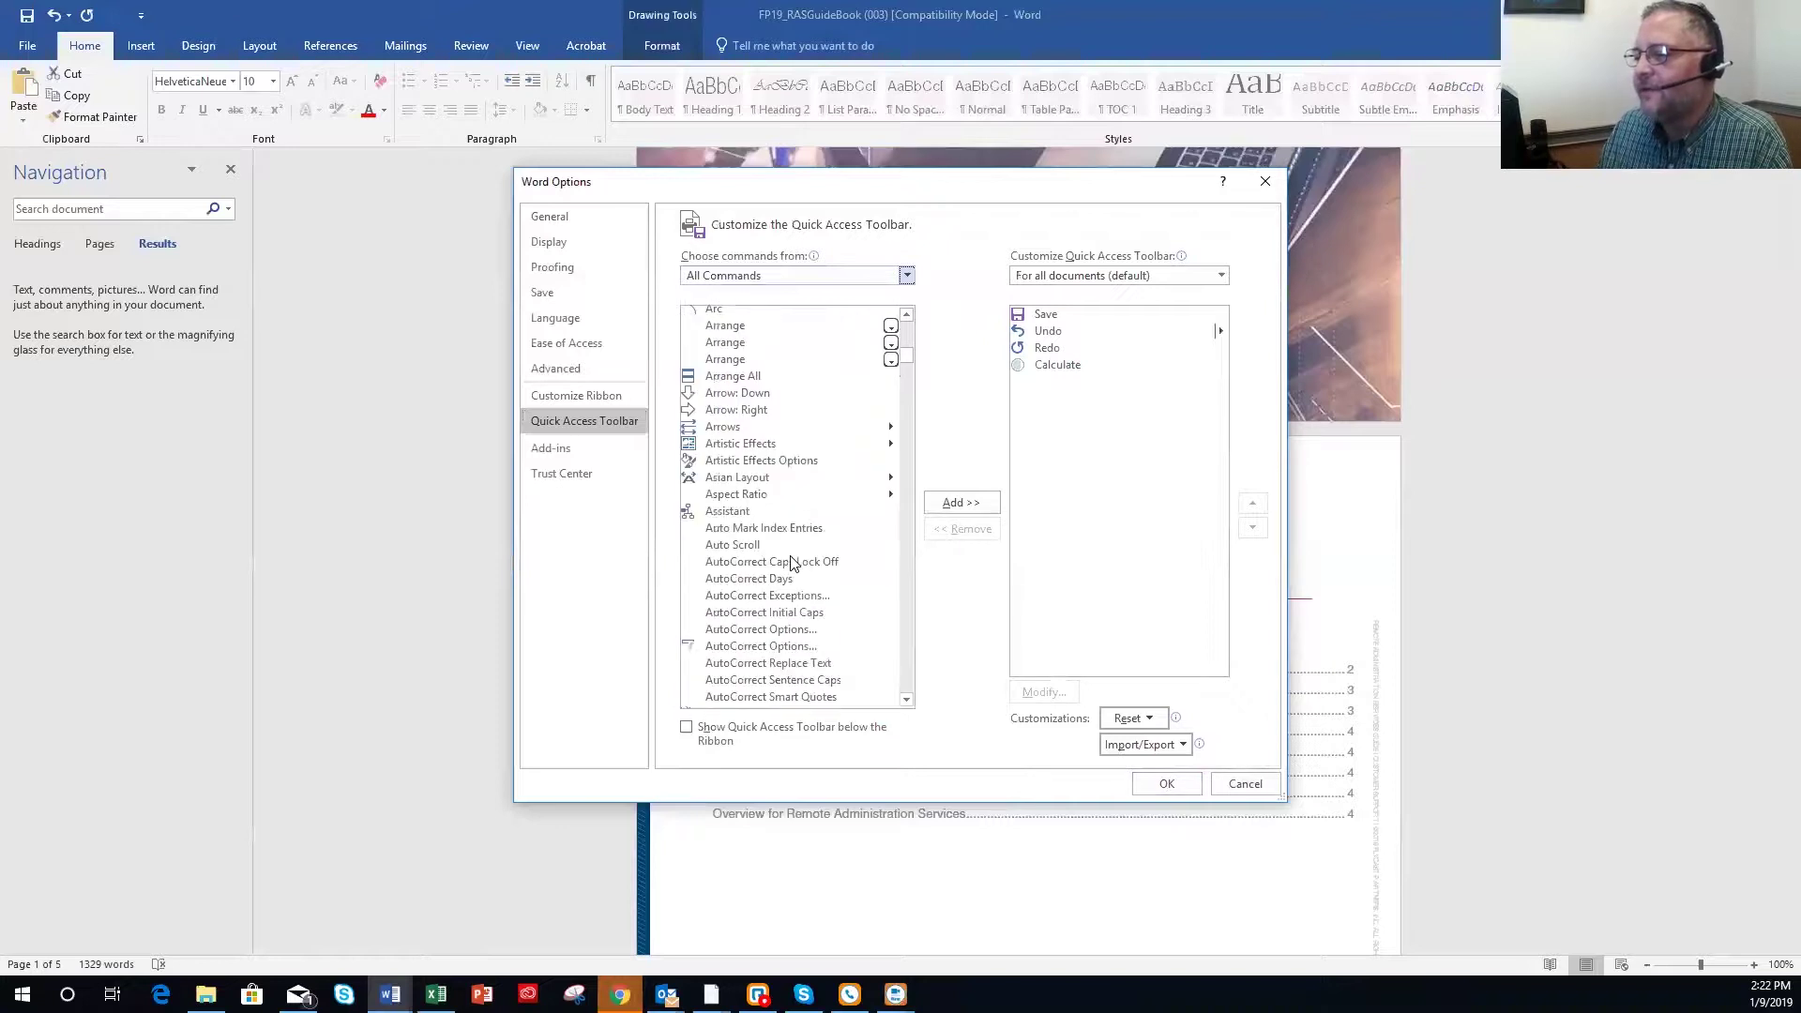
scroll(798, 568, "down", 15)
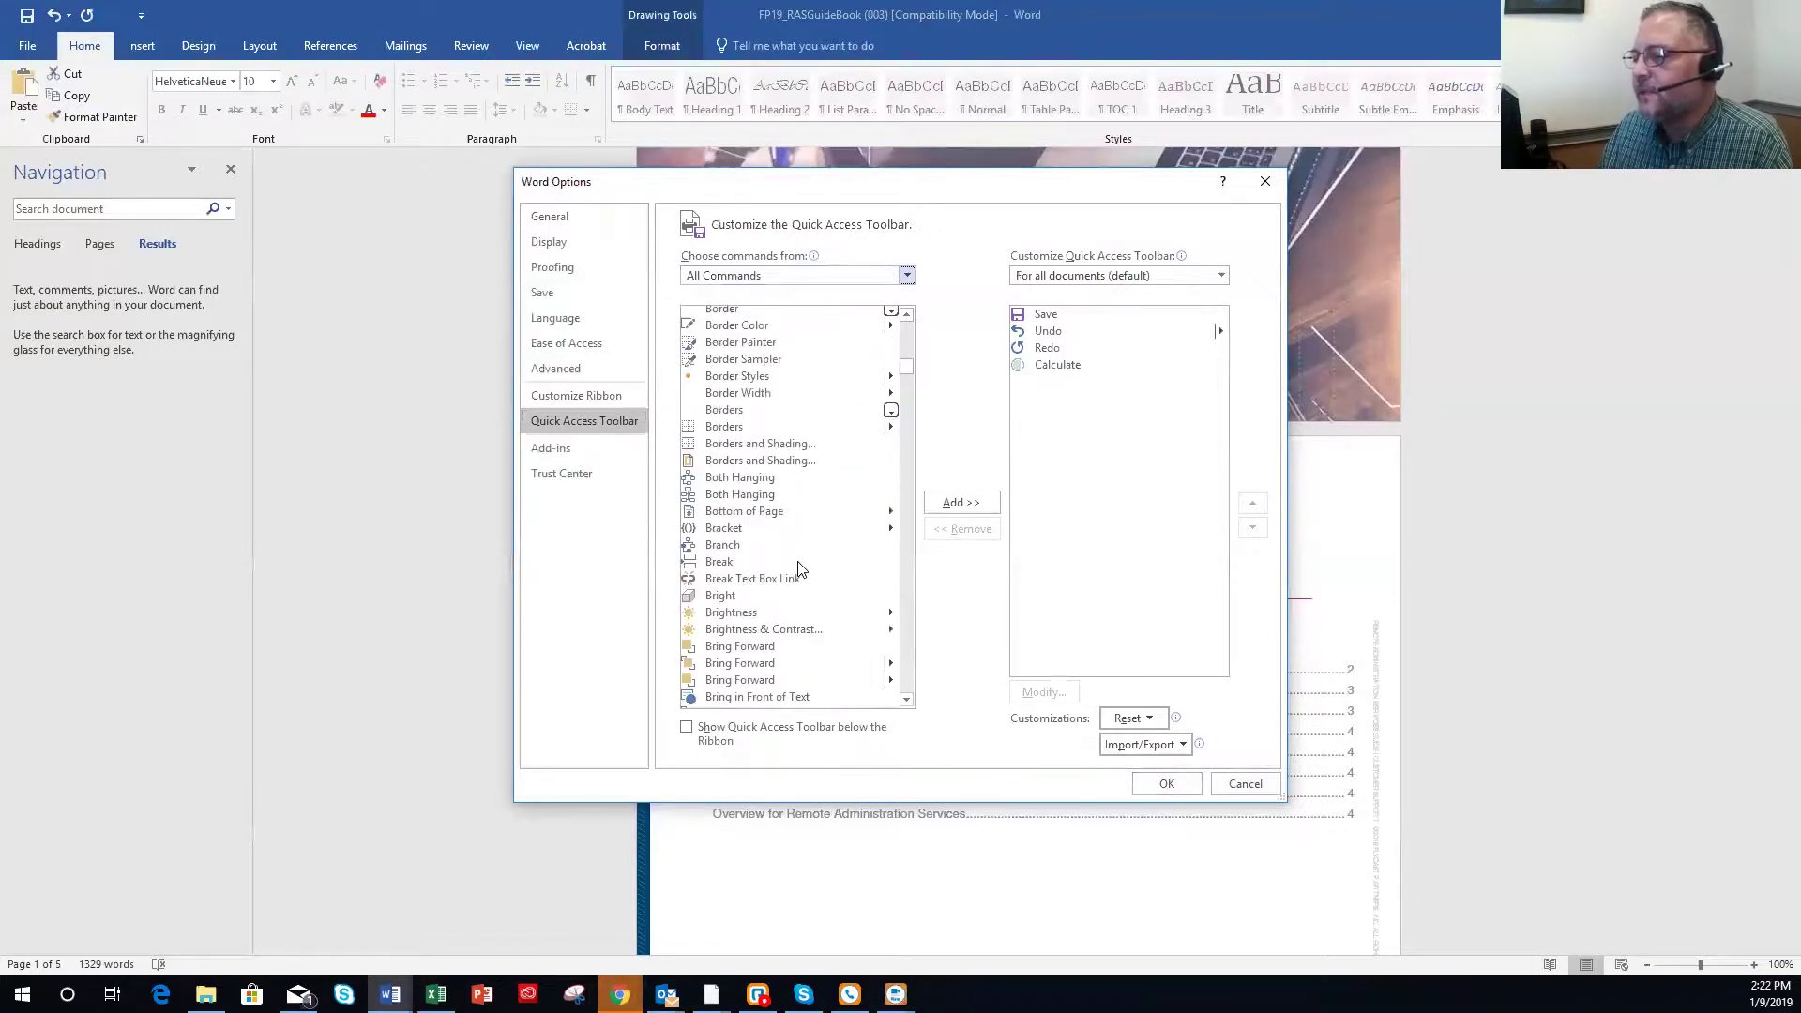
left_click(739, 600)
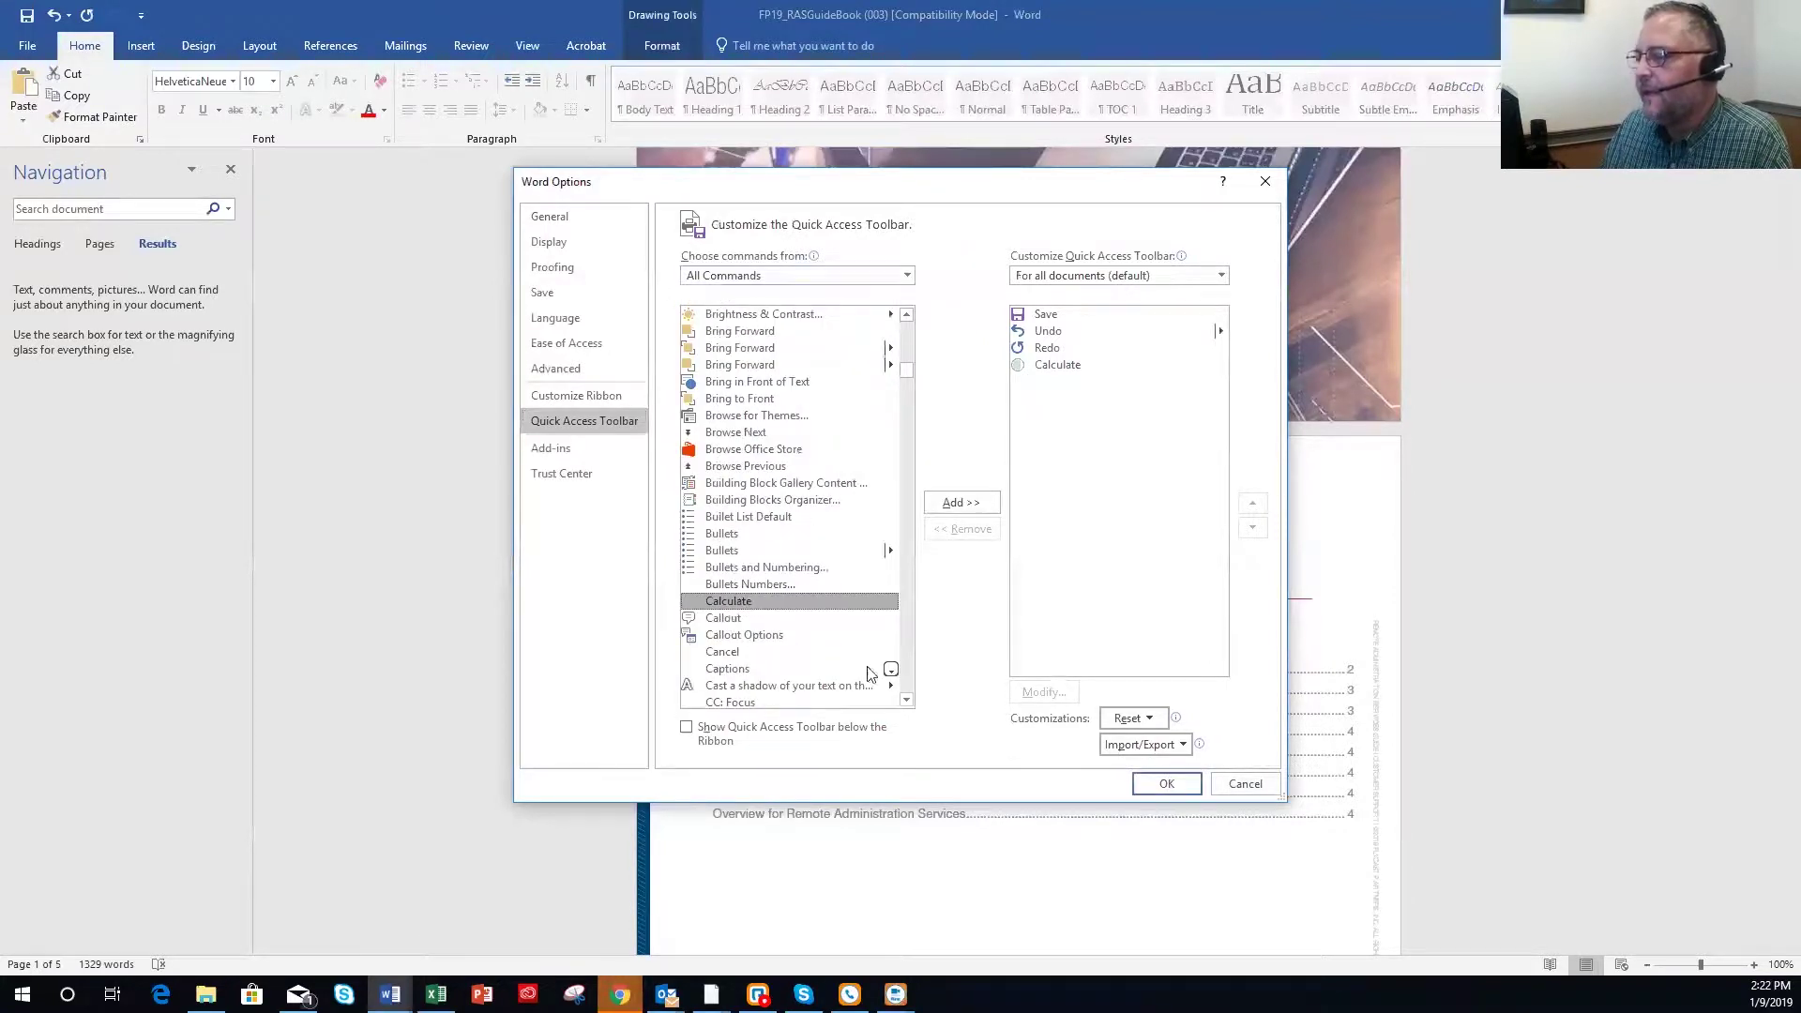
left_click(960, 501)
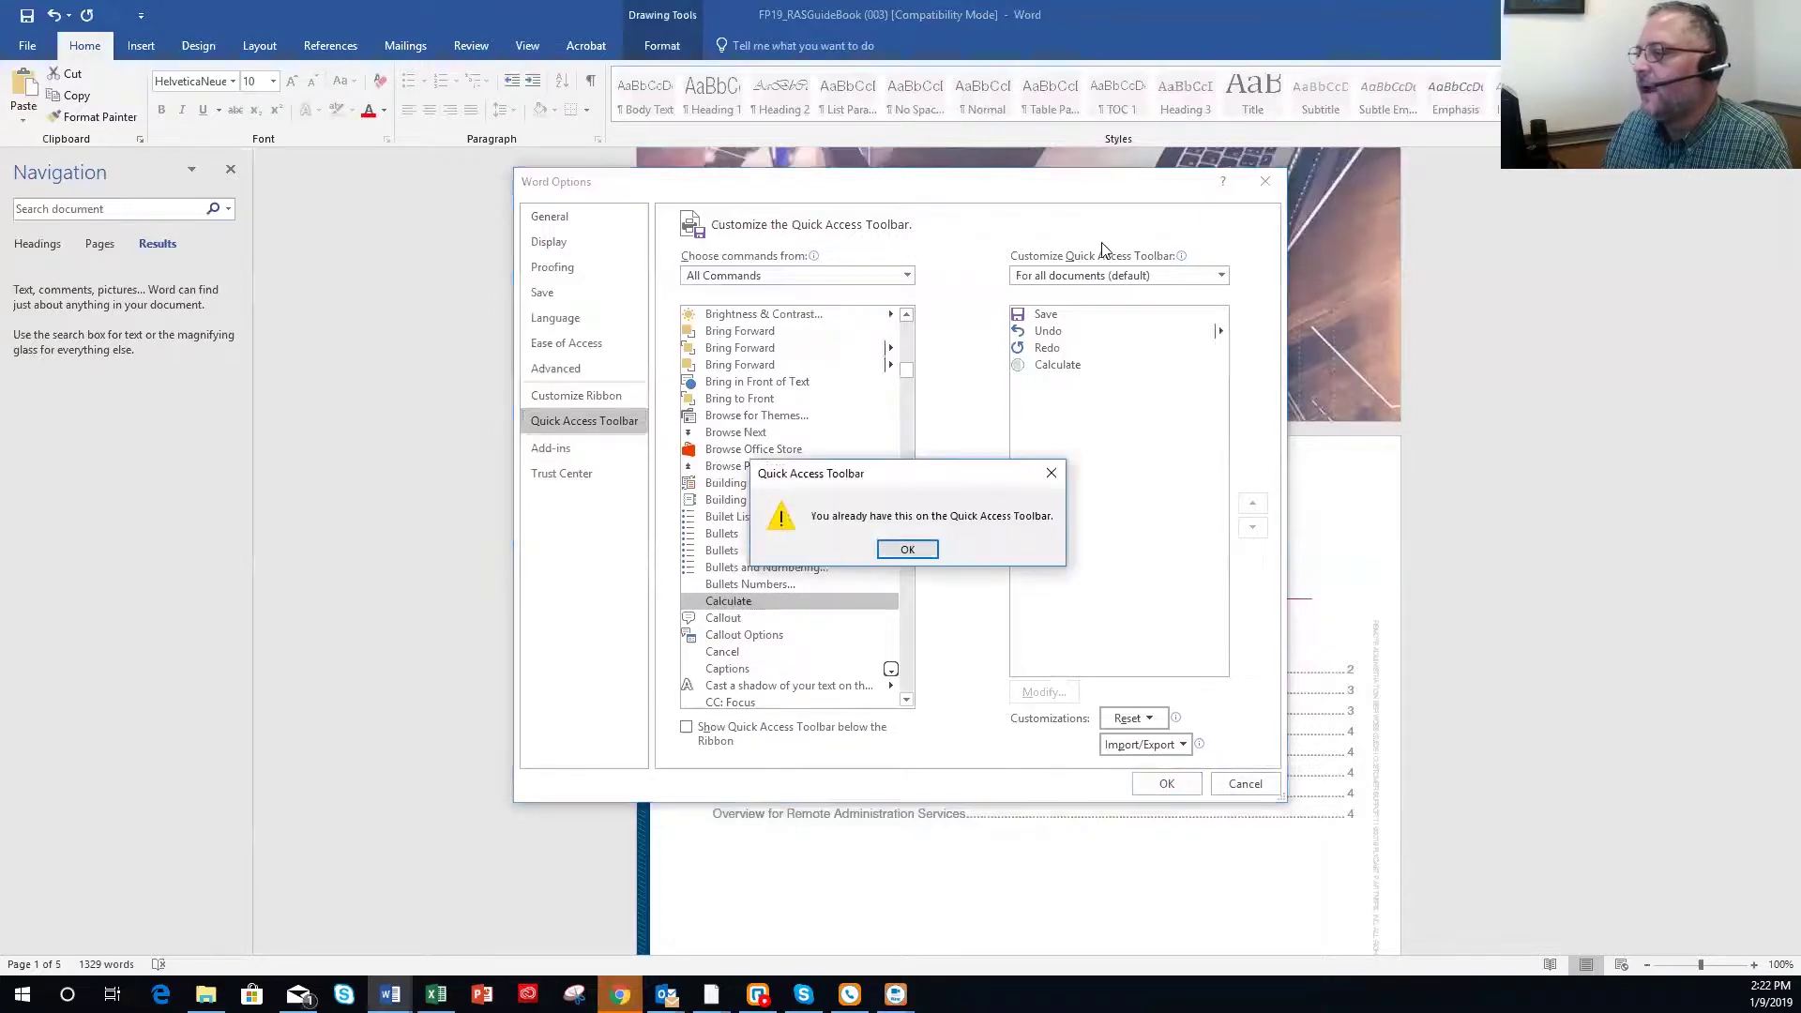
left_click(905, 553)
left_click(1160, 784)
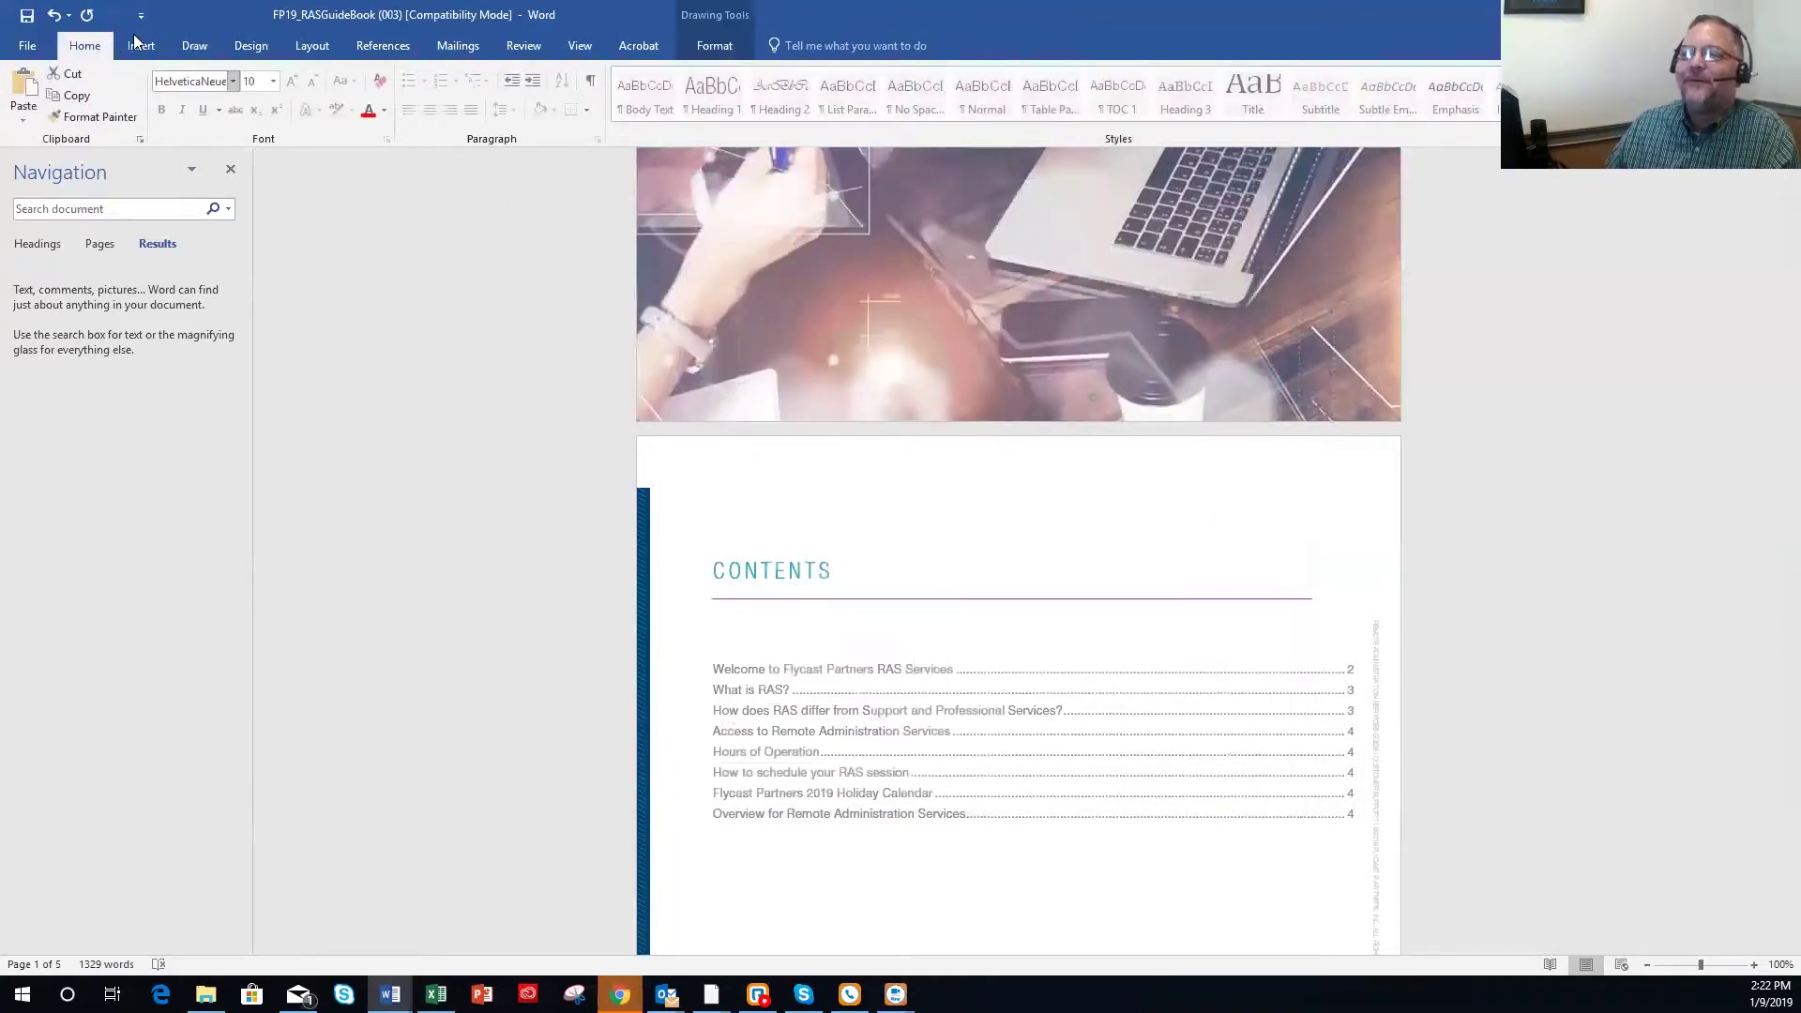
left_click(25, 54)
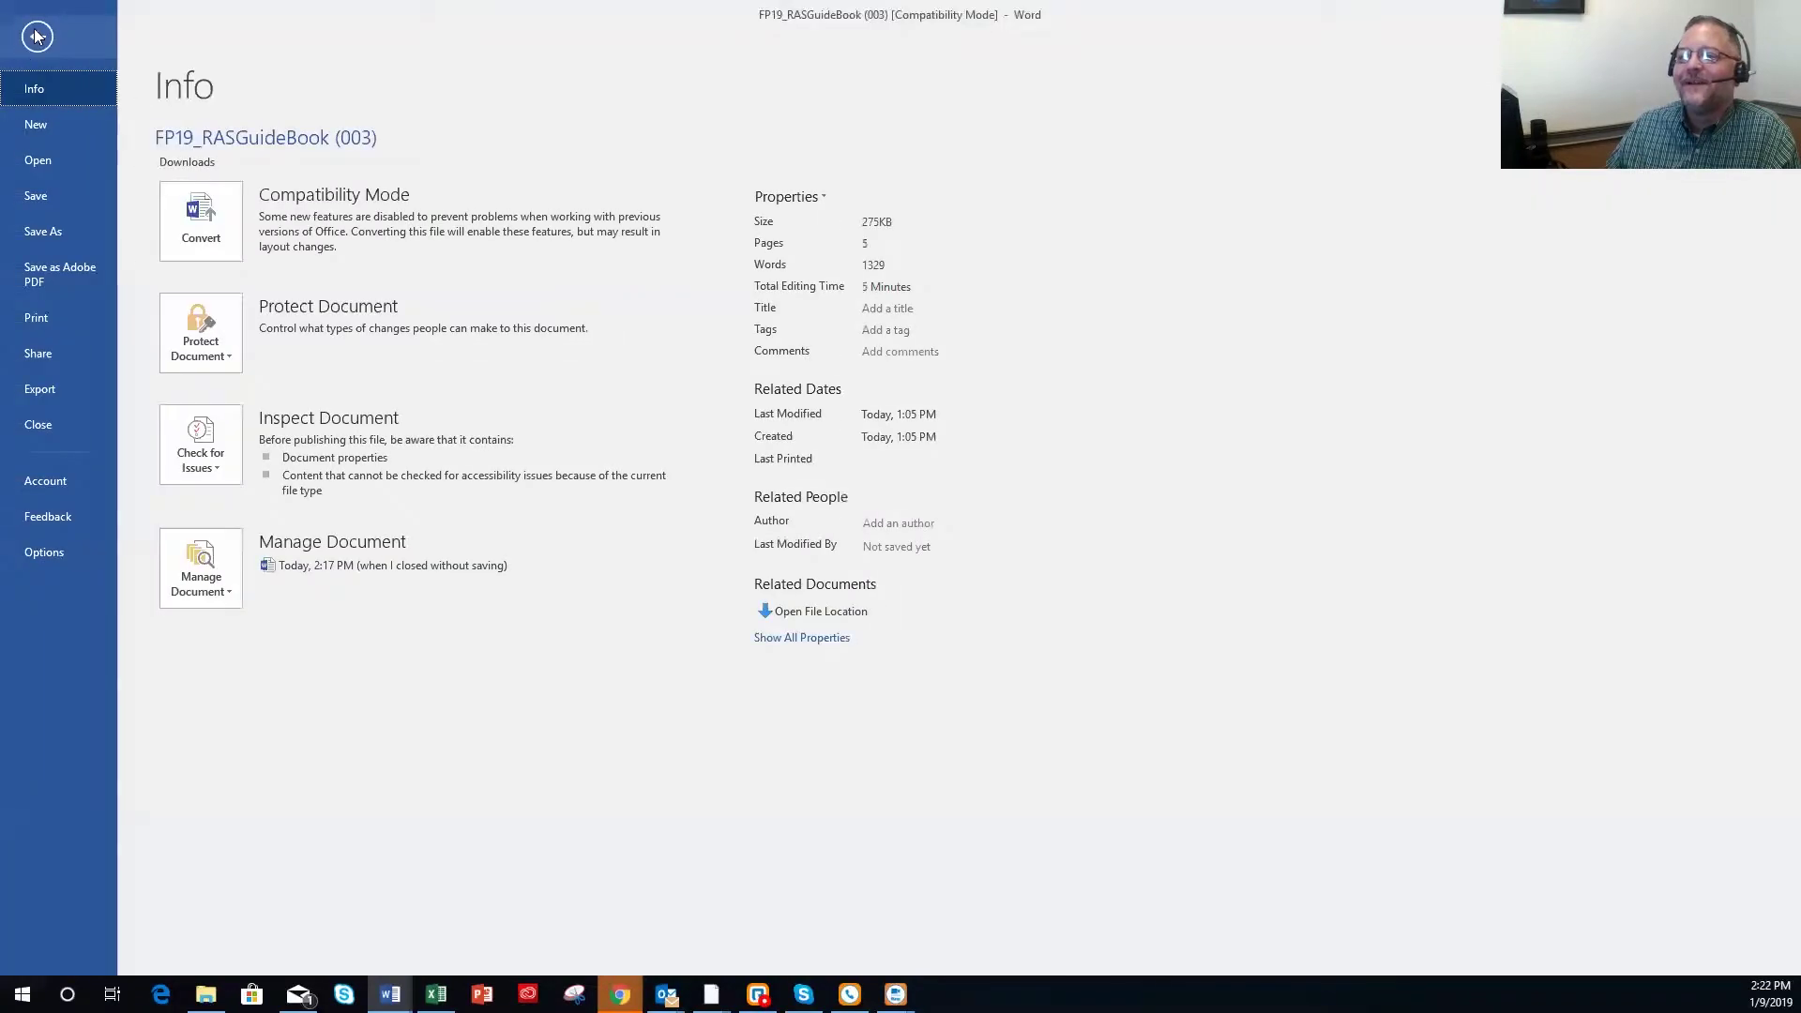
left_click(36, 36)
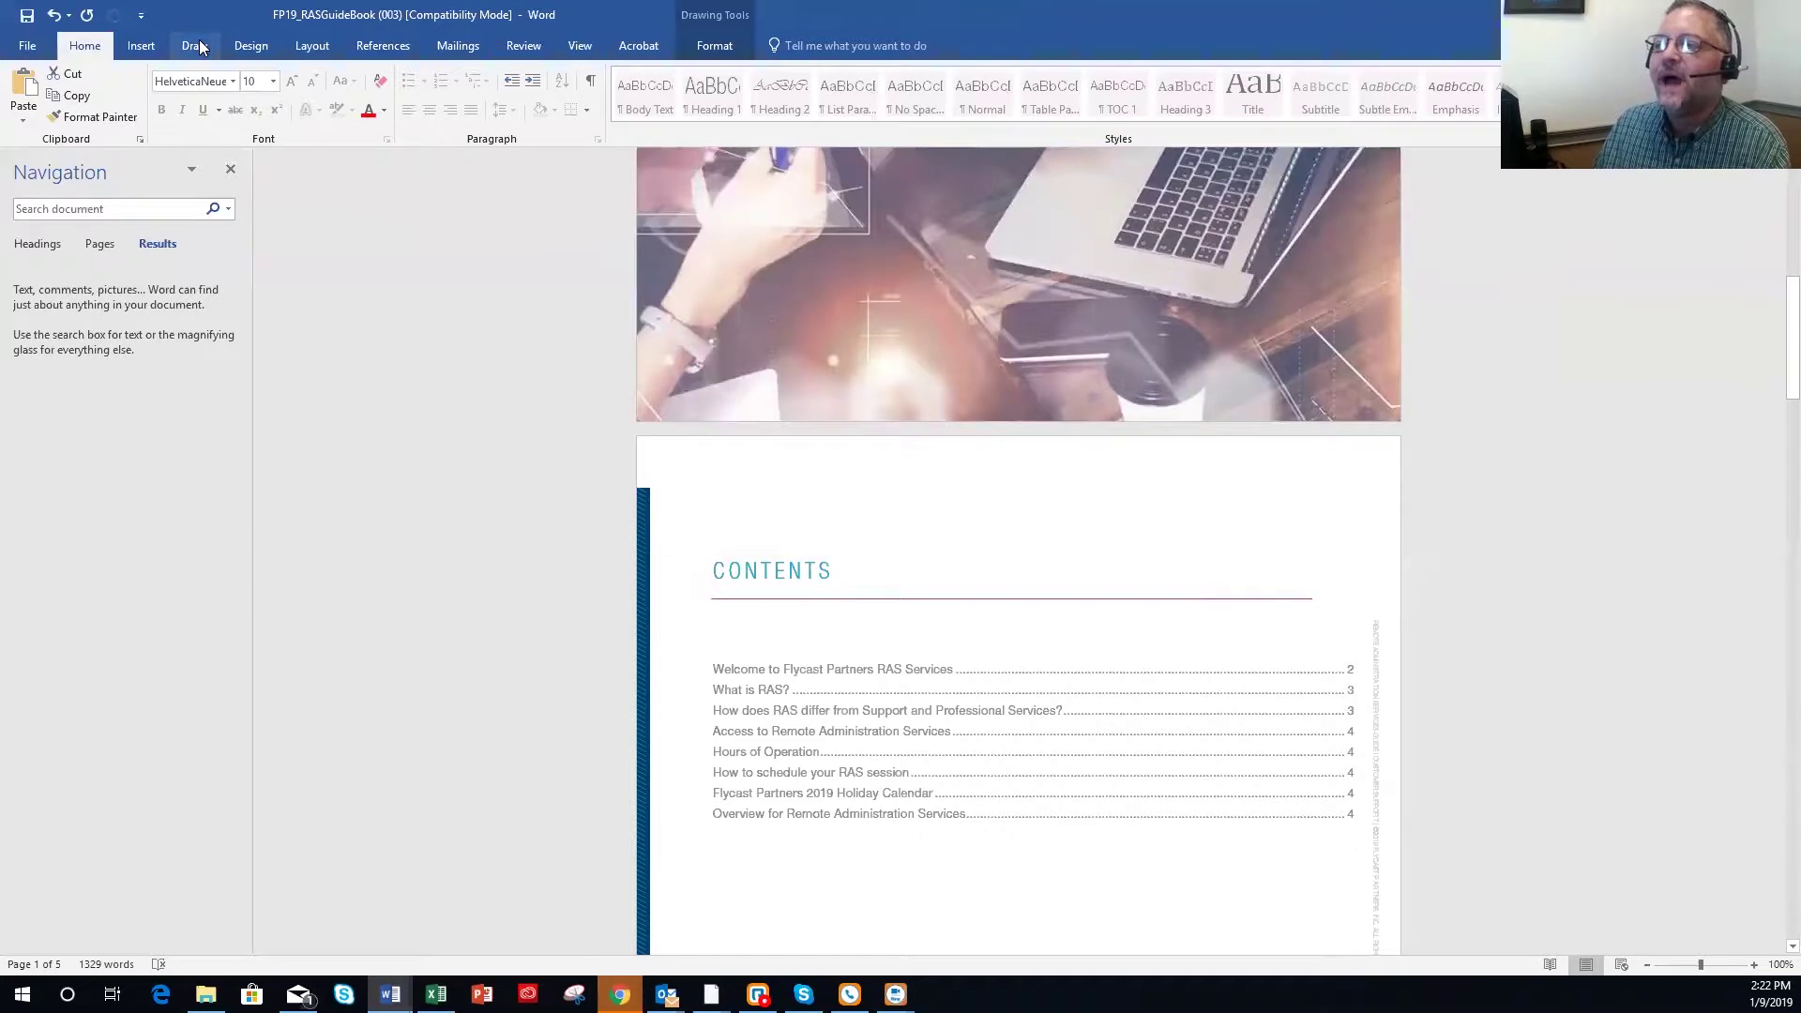
Reopen the Quick Access Toolbar customization through its More Commands option and list All Commands.
left_click(140, 15)
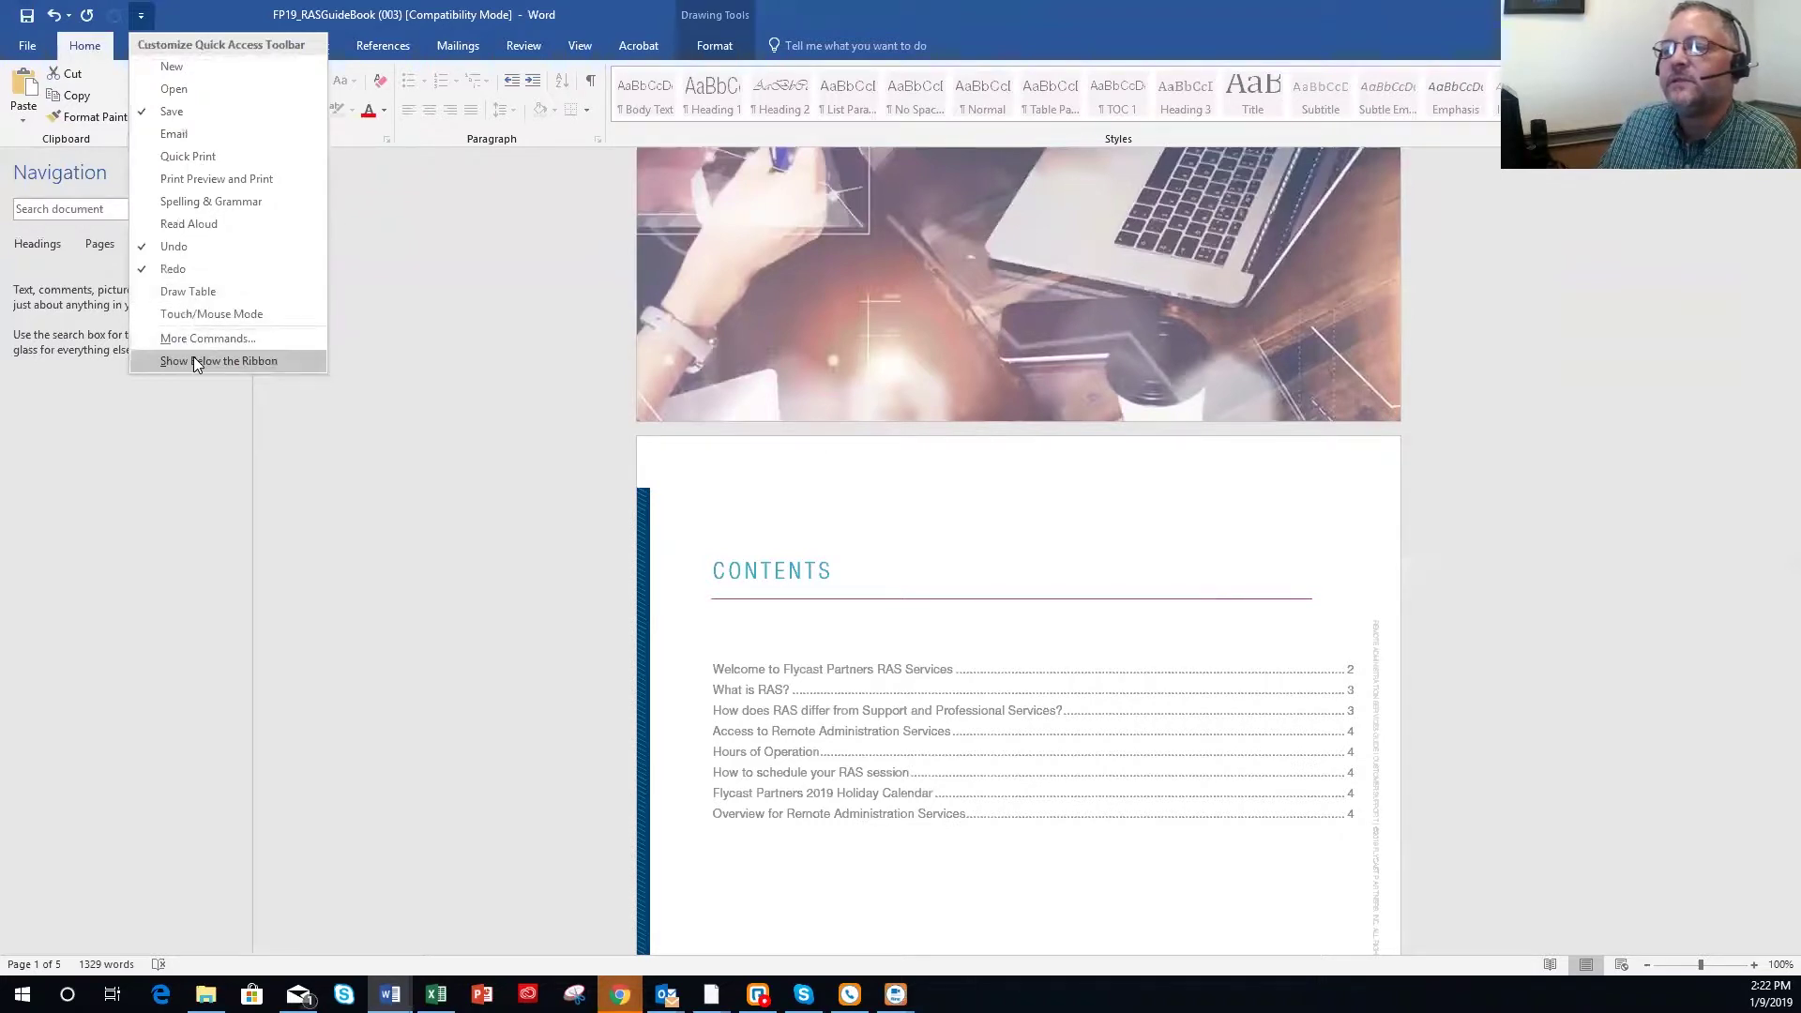
left_click(206, 336)
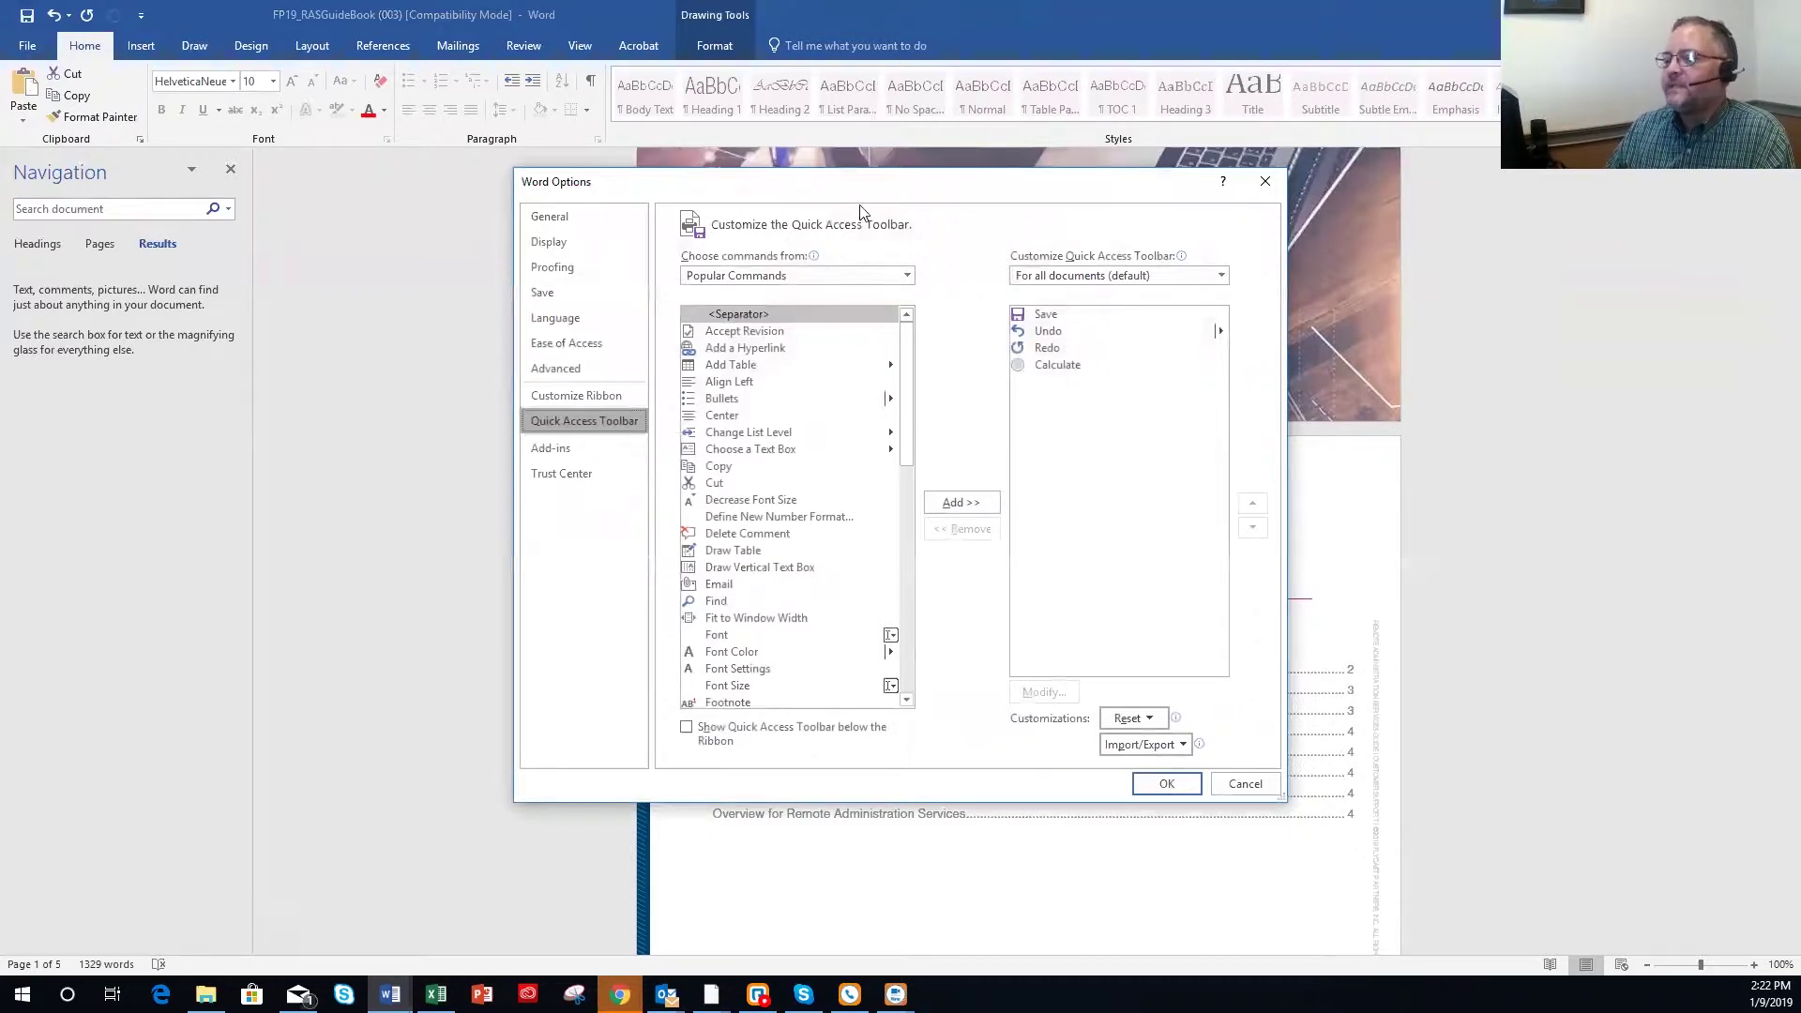
left_click(906, 275)
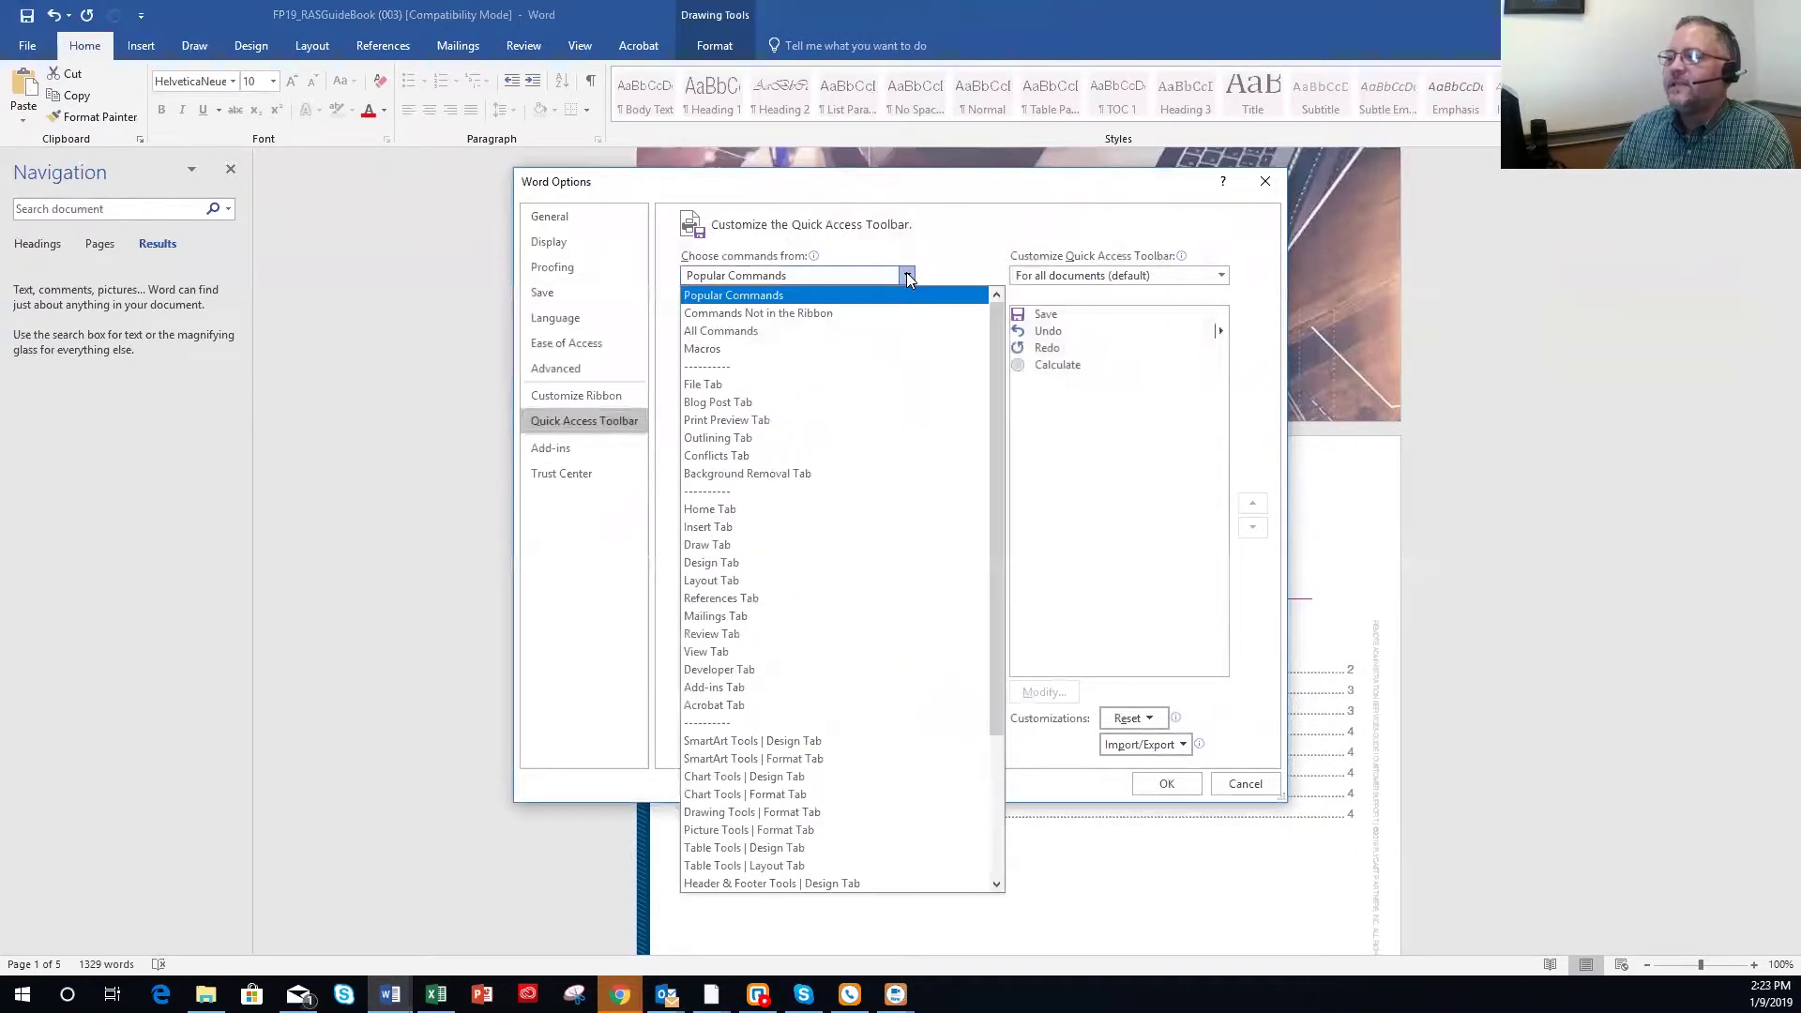
key("Escape")
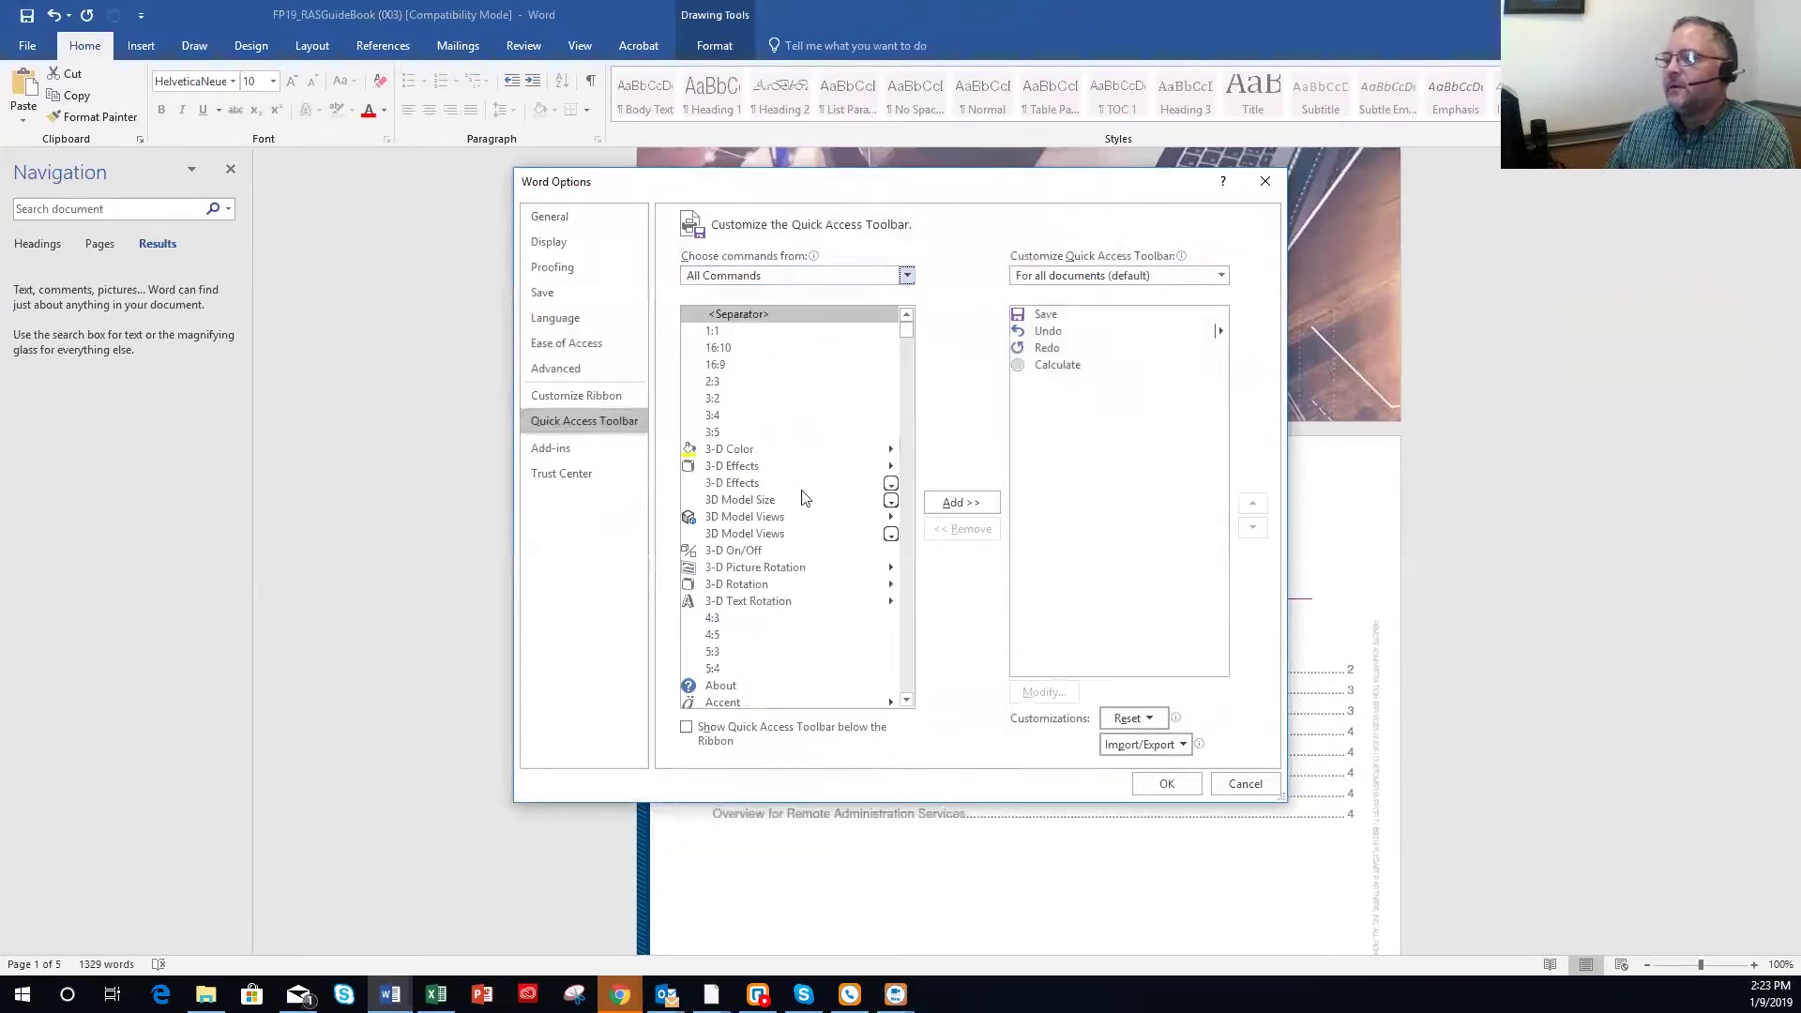
Try to add the Calculate command from All Commands to the Quick Access Toolbar again, and apply the Word Options.
scroll(801, 506, "down", 10)
scroll(807, 552, "down", 15)
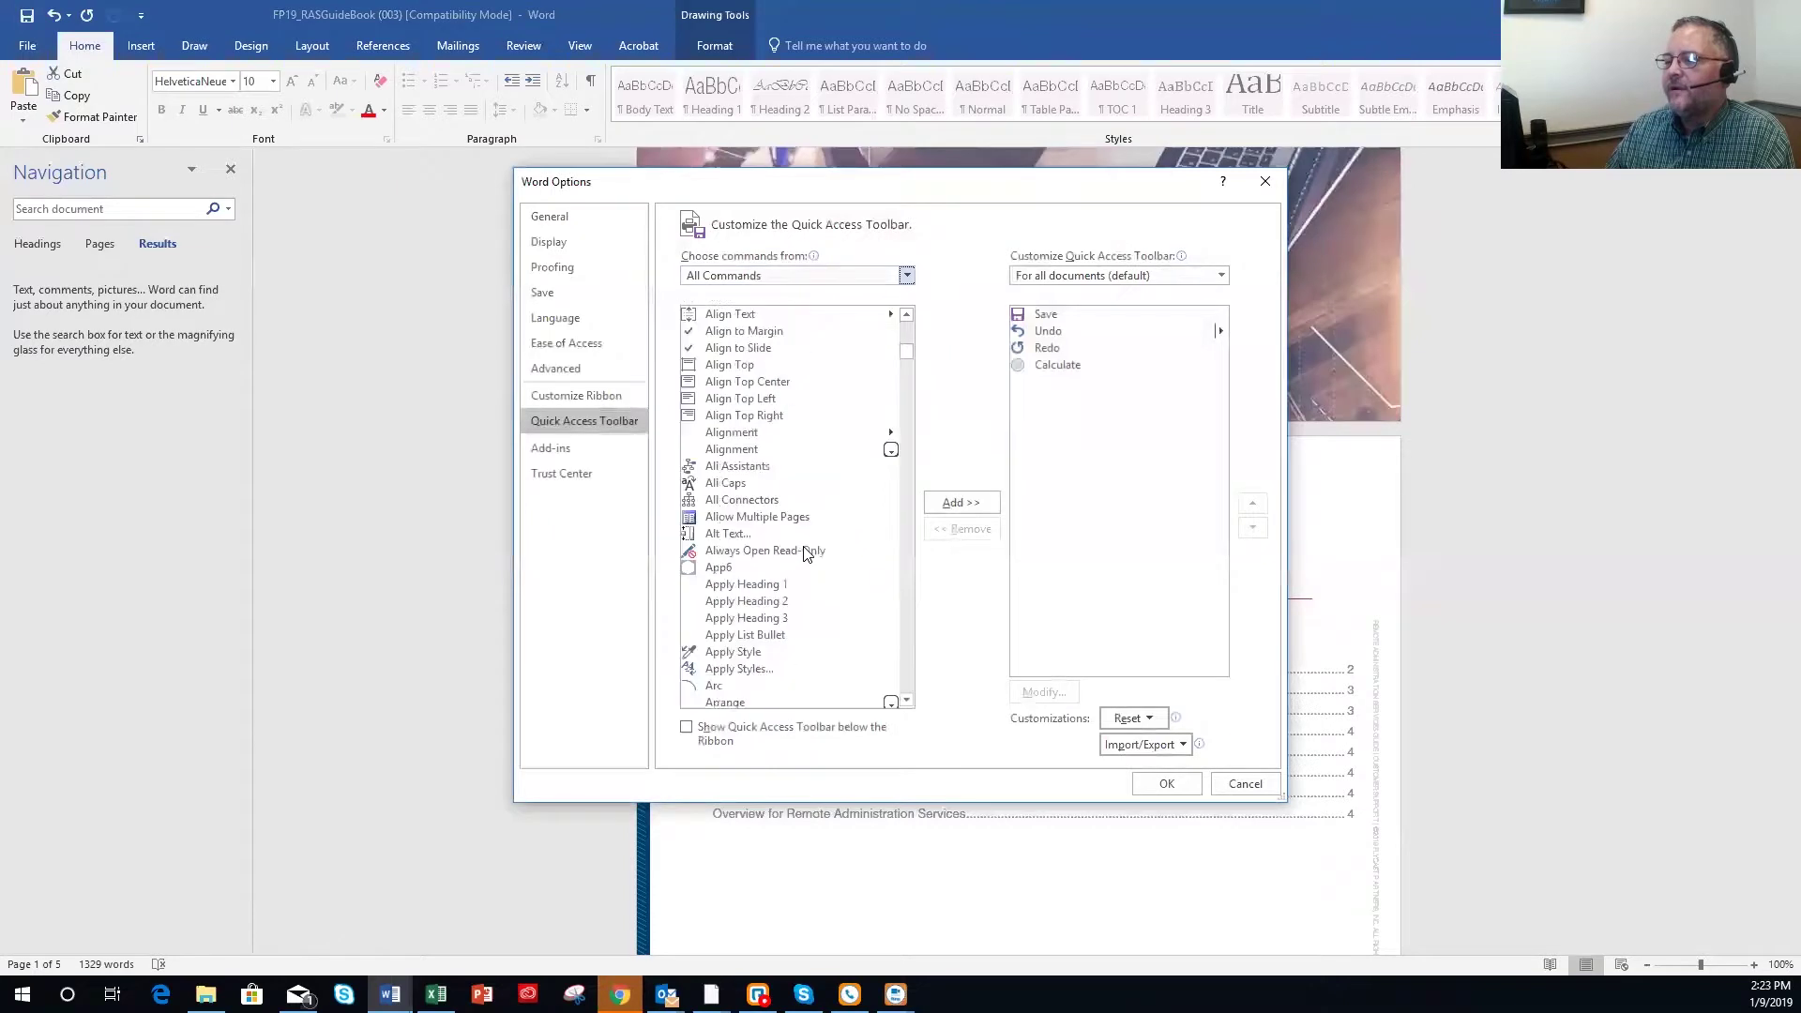
scroll(803, 553, "down", 15)
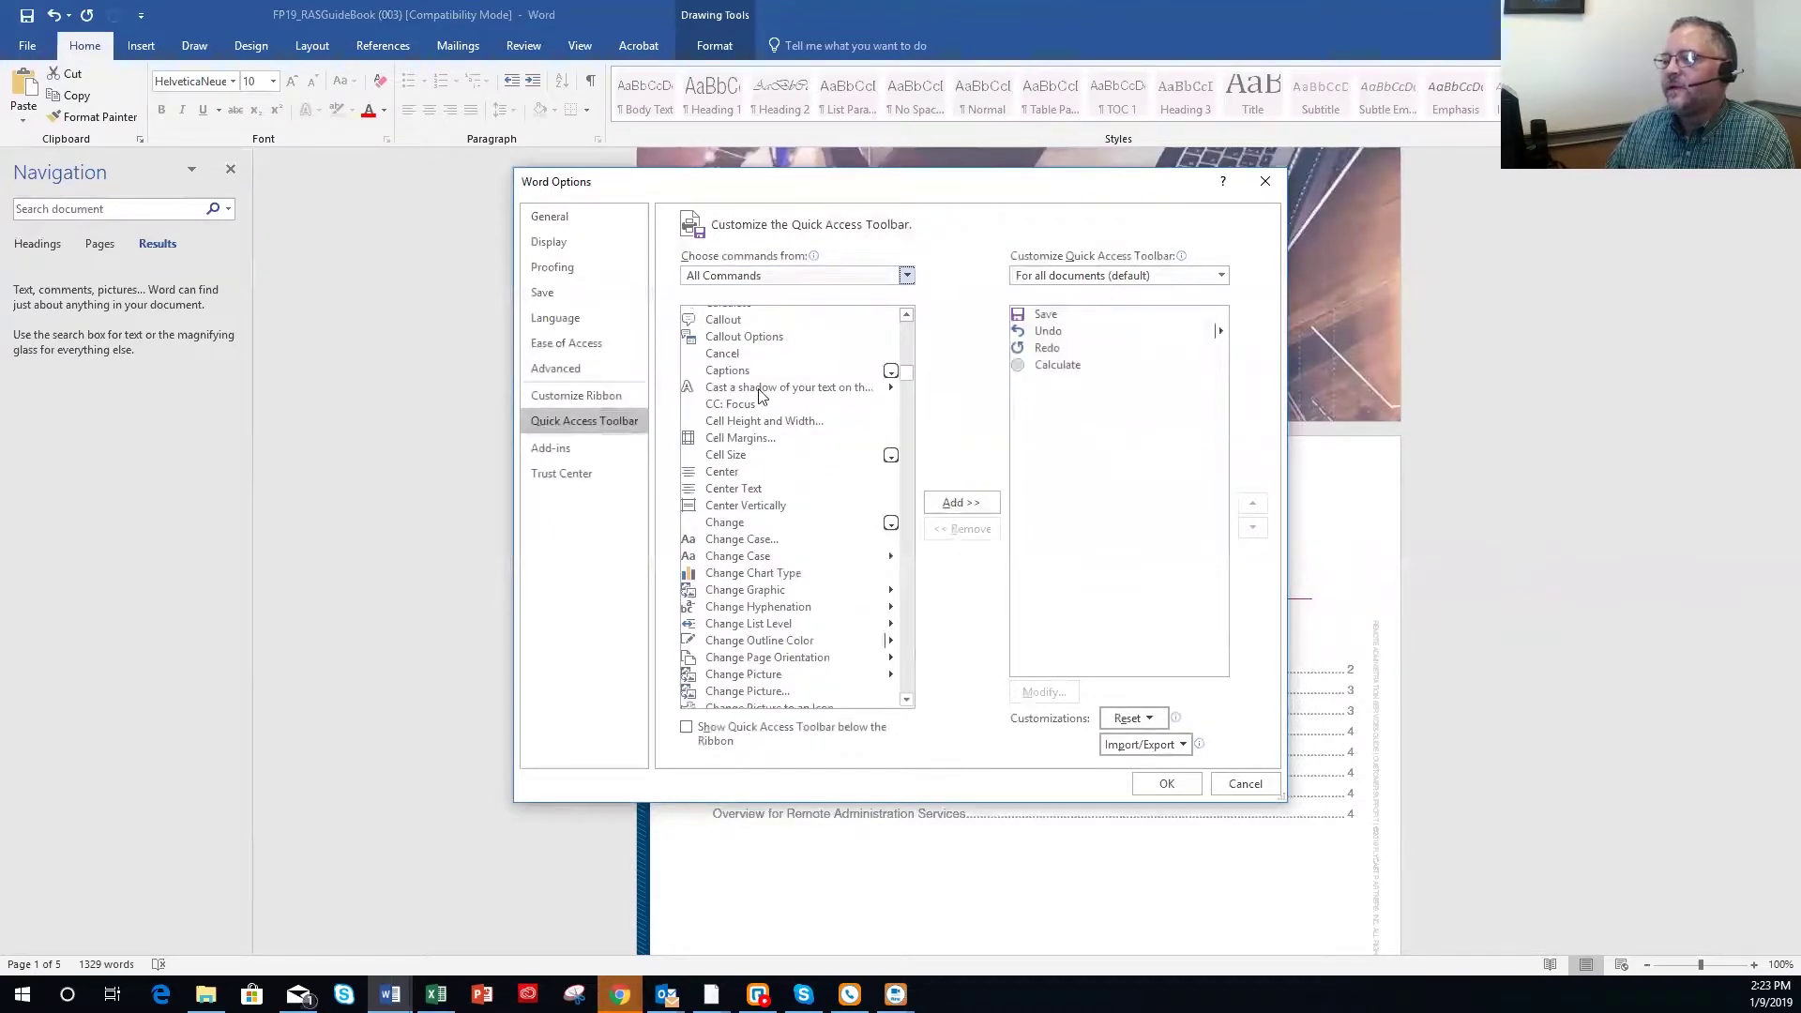
scroll(800, 462, "up", 1)
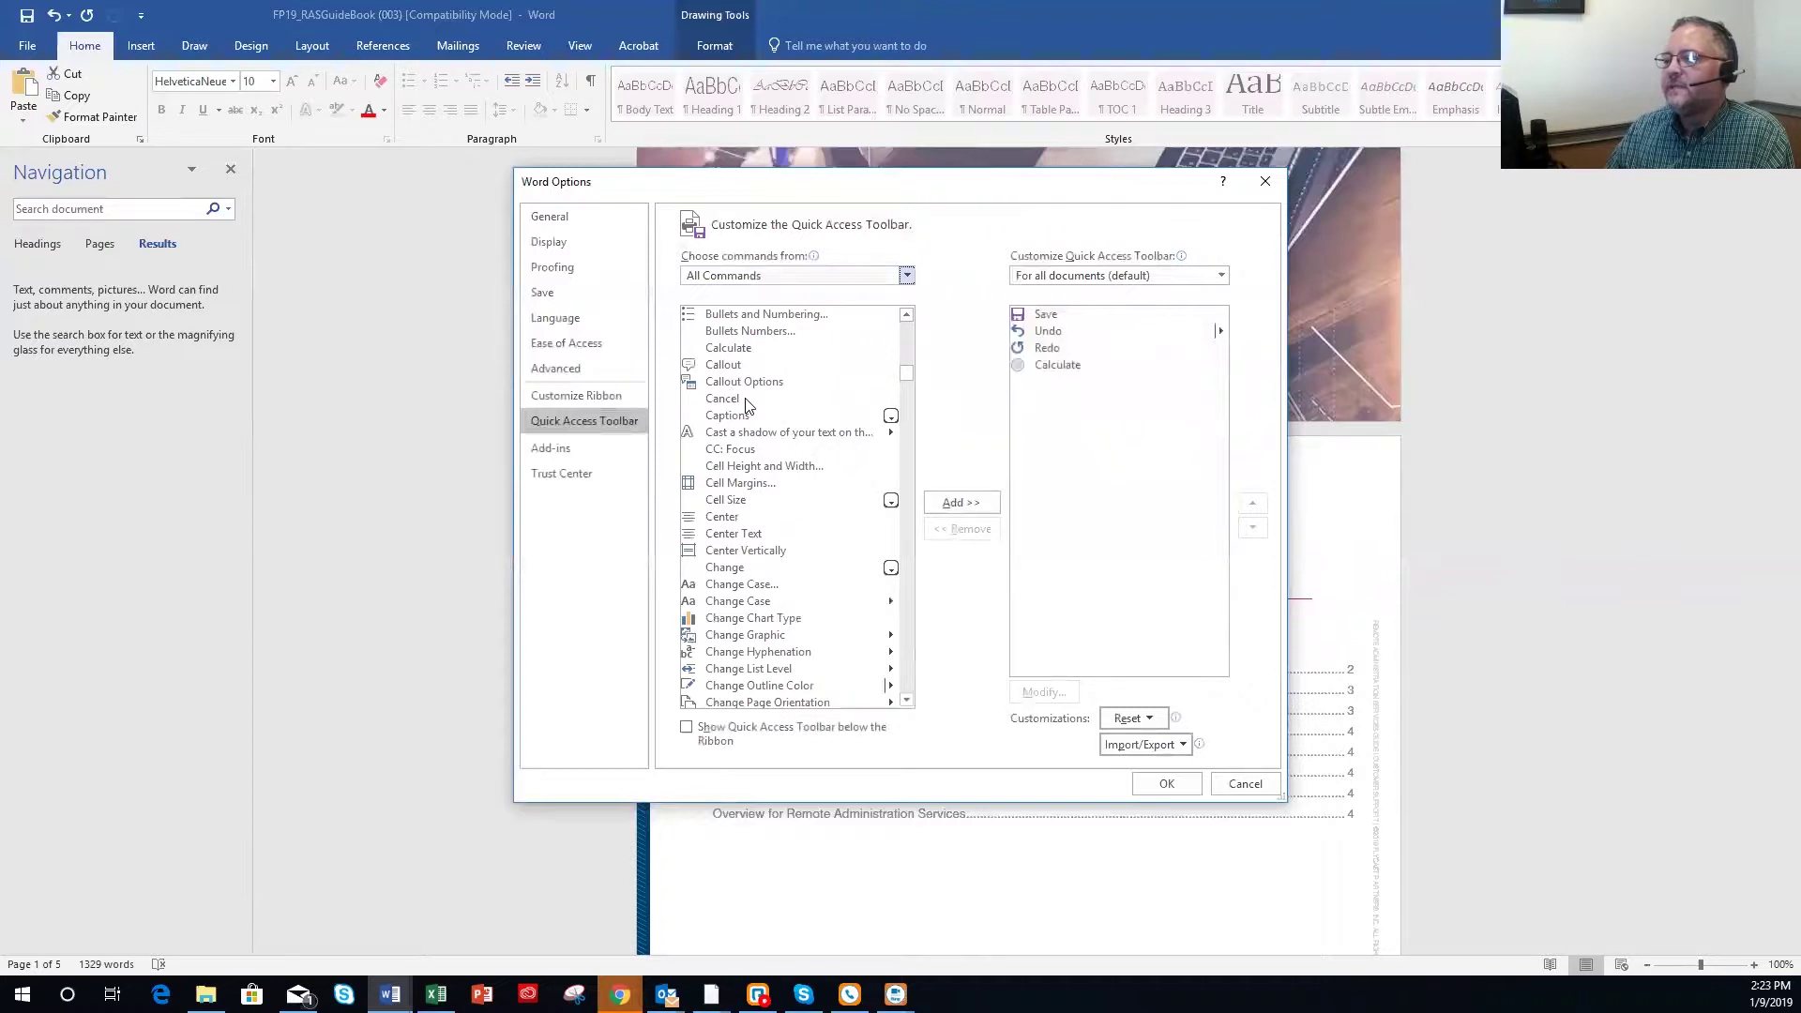
left_click(743, 350)
left_click(956, 504)
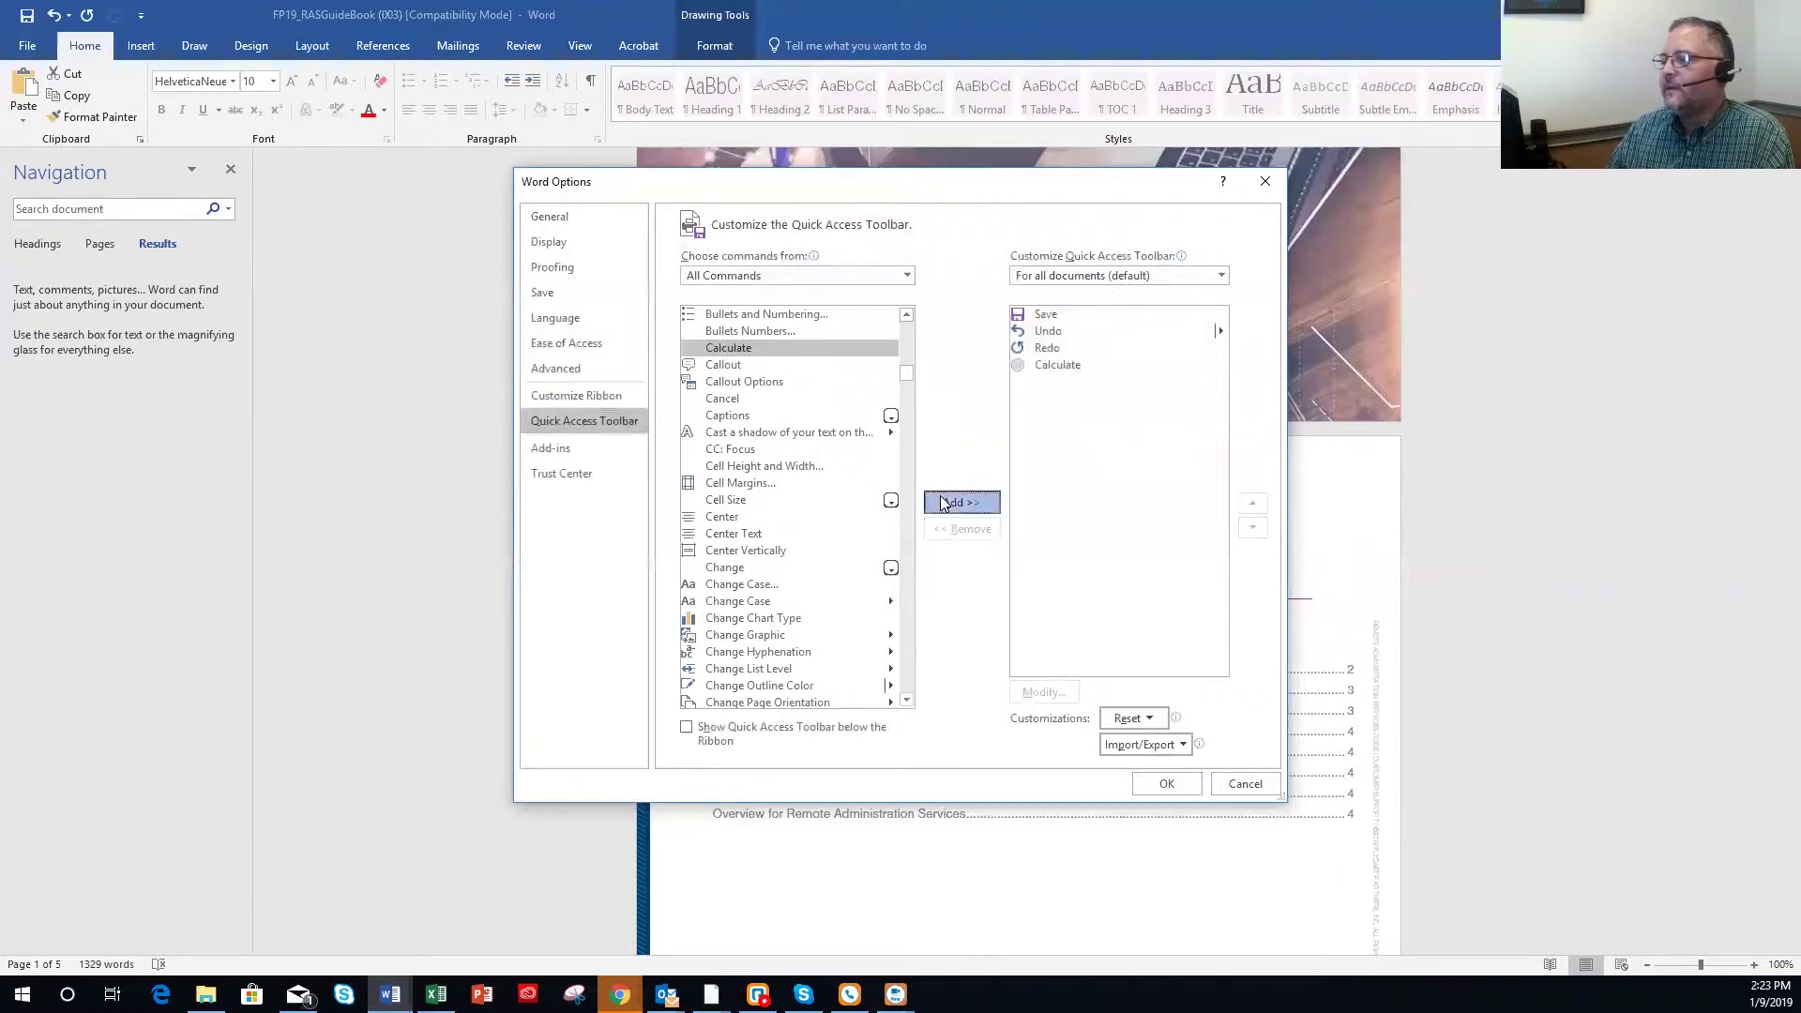
left_click(904, 551)
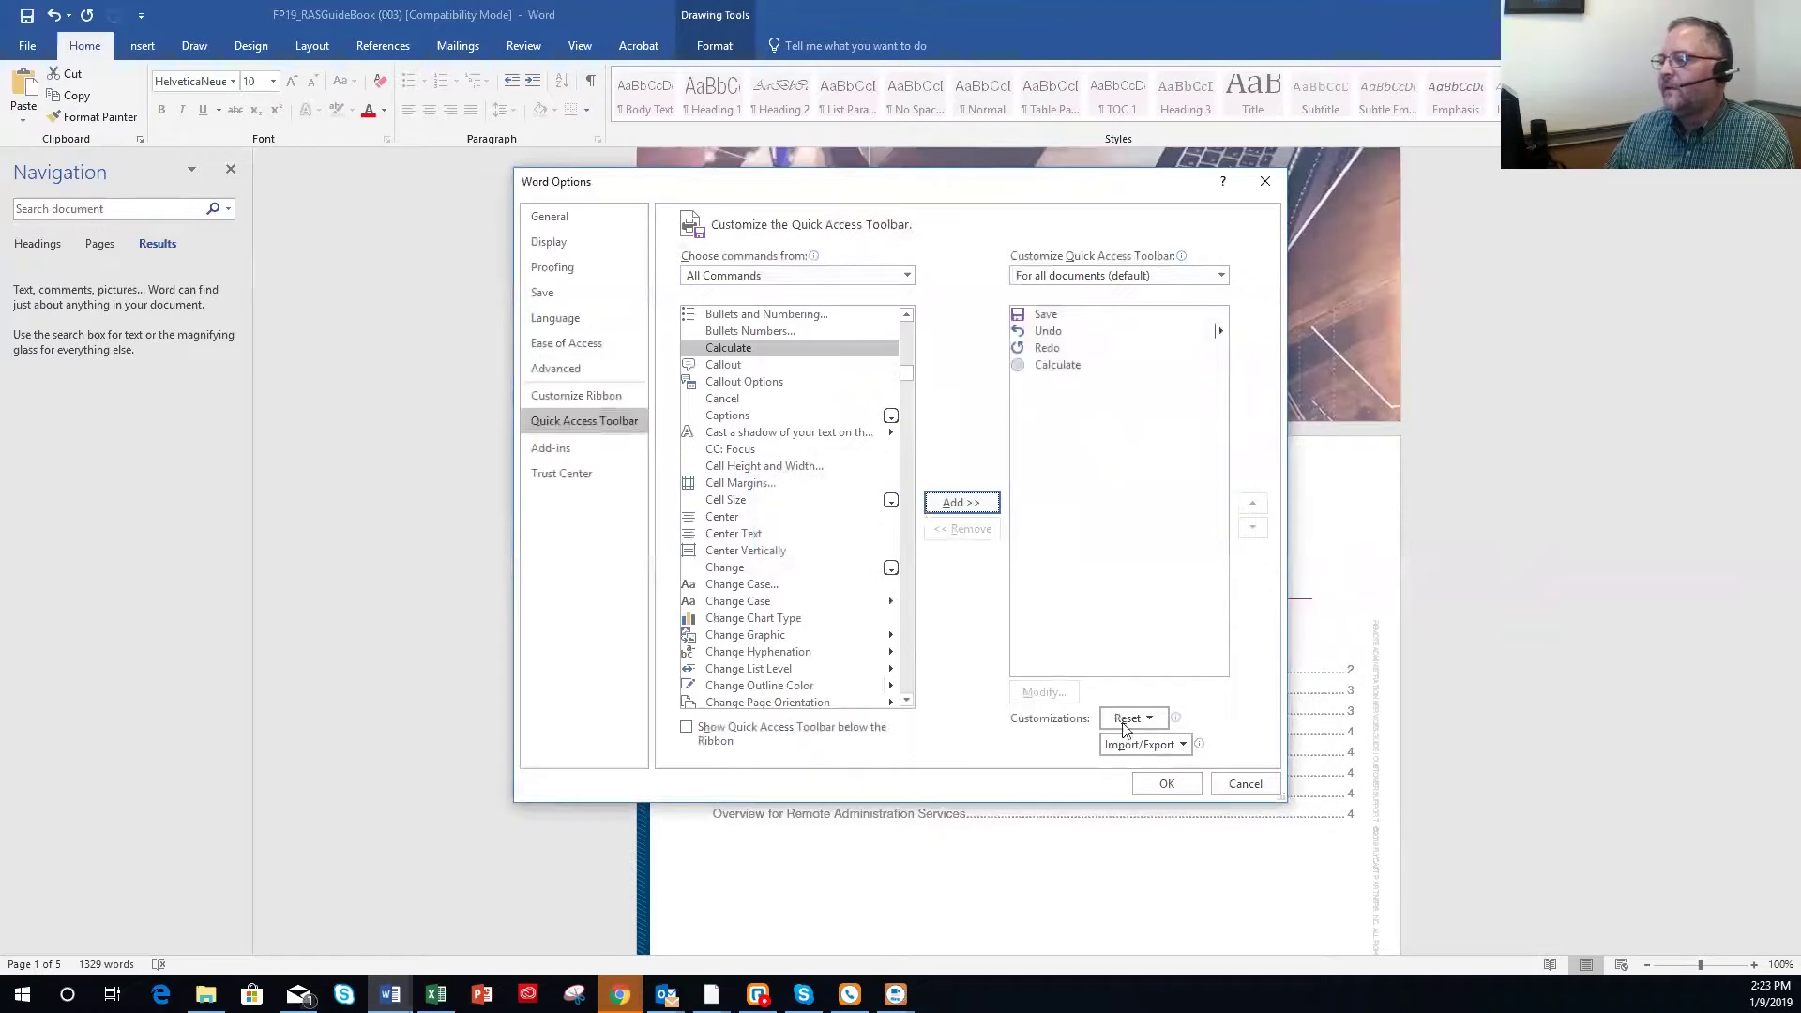
left_click(1164, 788)
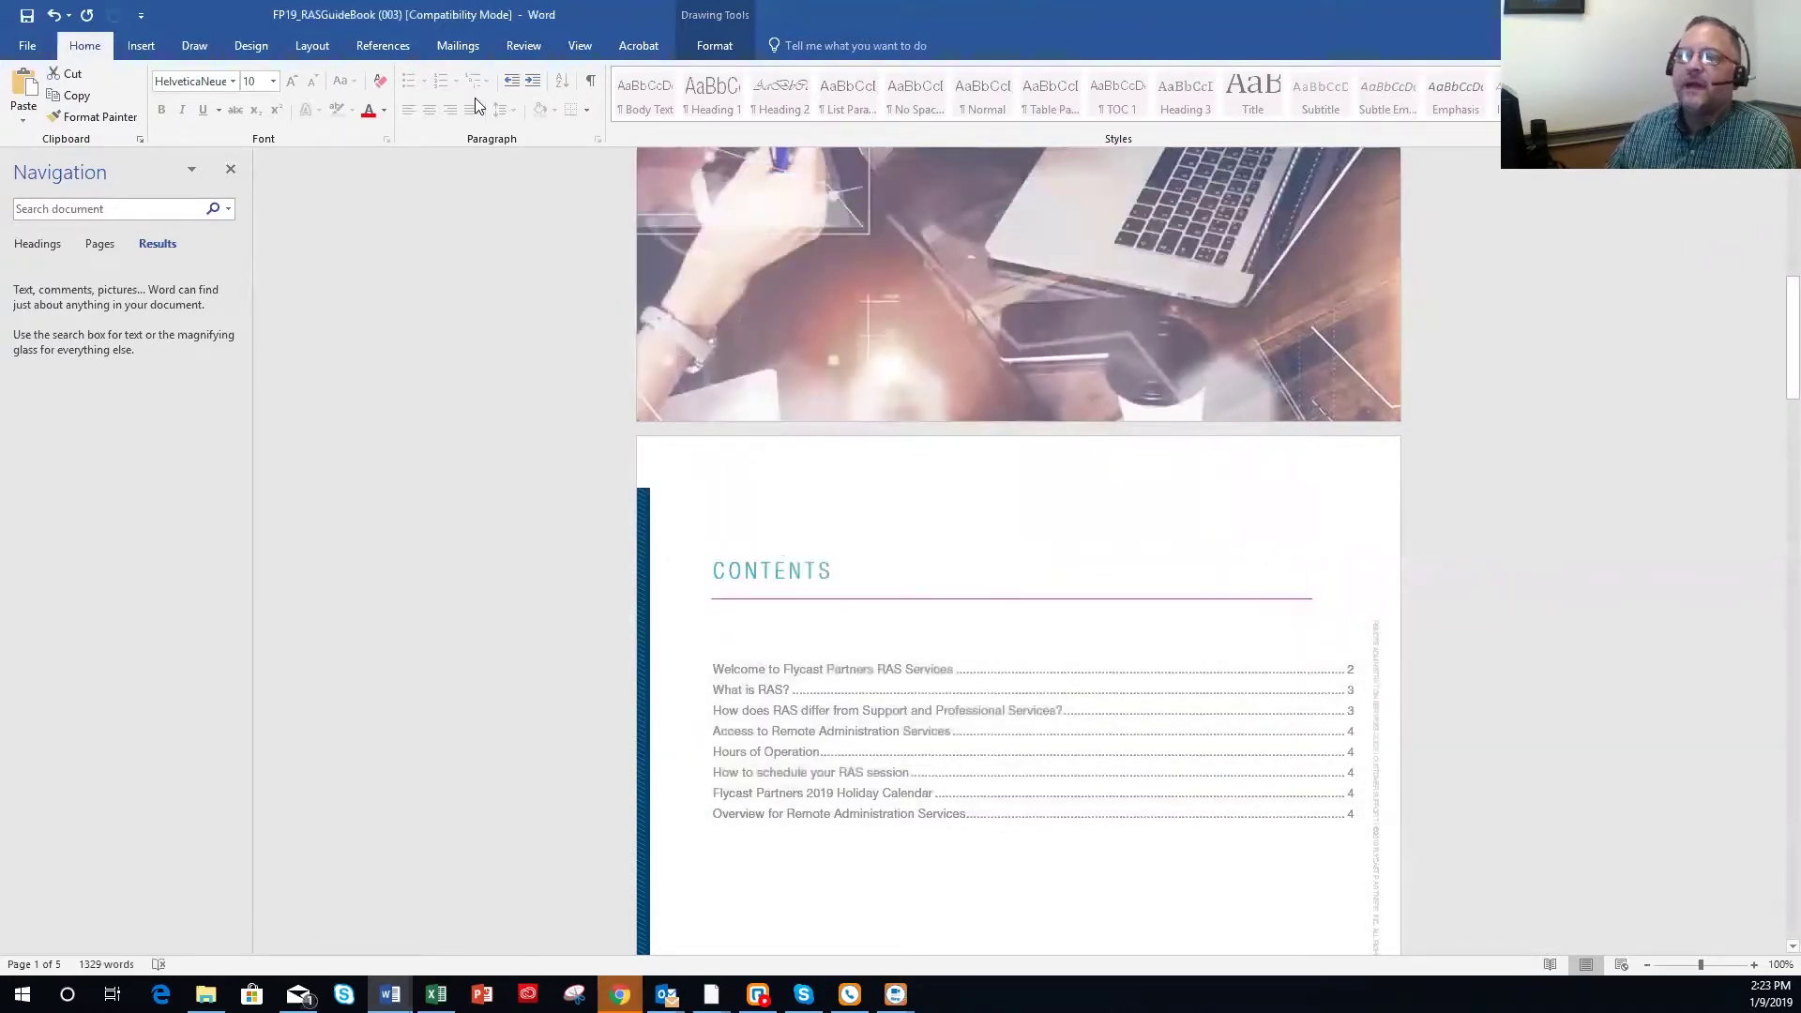
Show the Quick Access Toolbar below the ribbon.
right_click(115, 14)
left_click(116, 43)
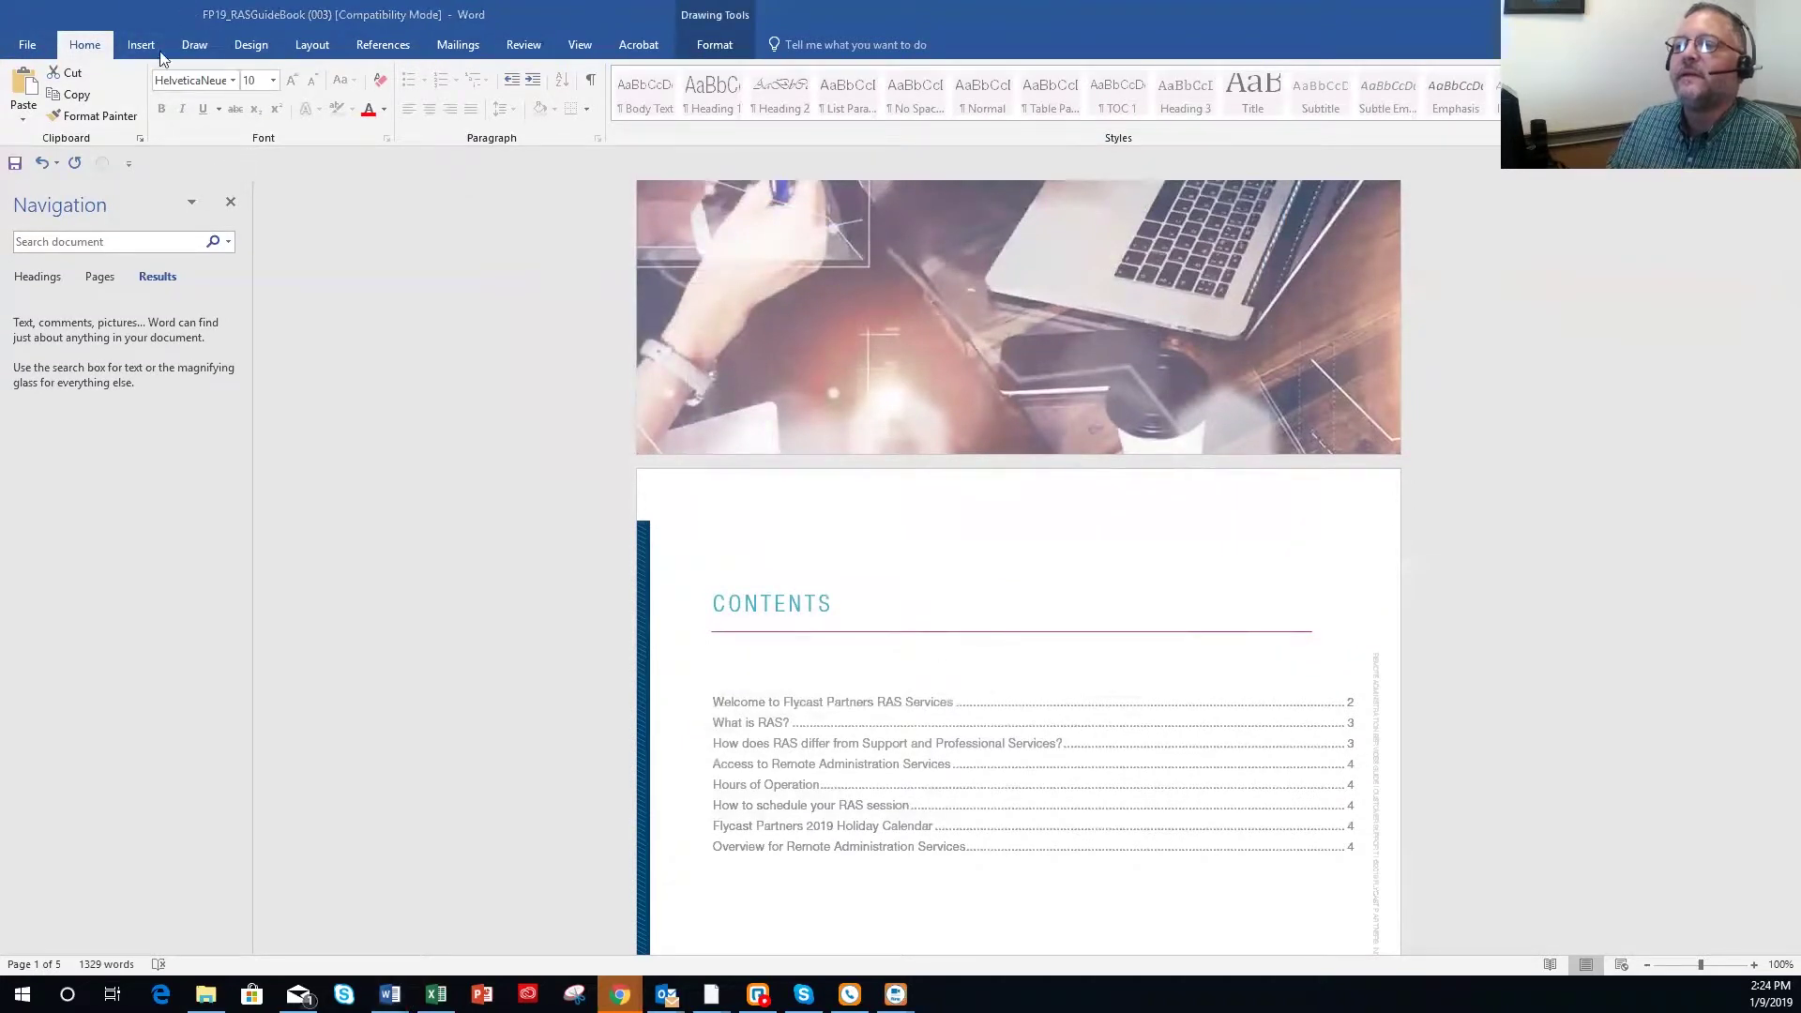
Enter =102+256 after the closing sentence of the welcome letter and start a new line.
scroll(403, 244, "up", 3)
scroll(405, 251, "up", 10)
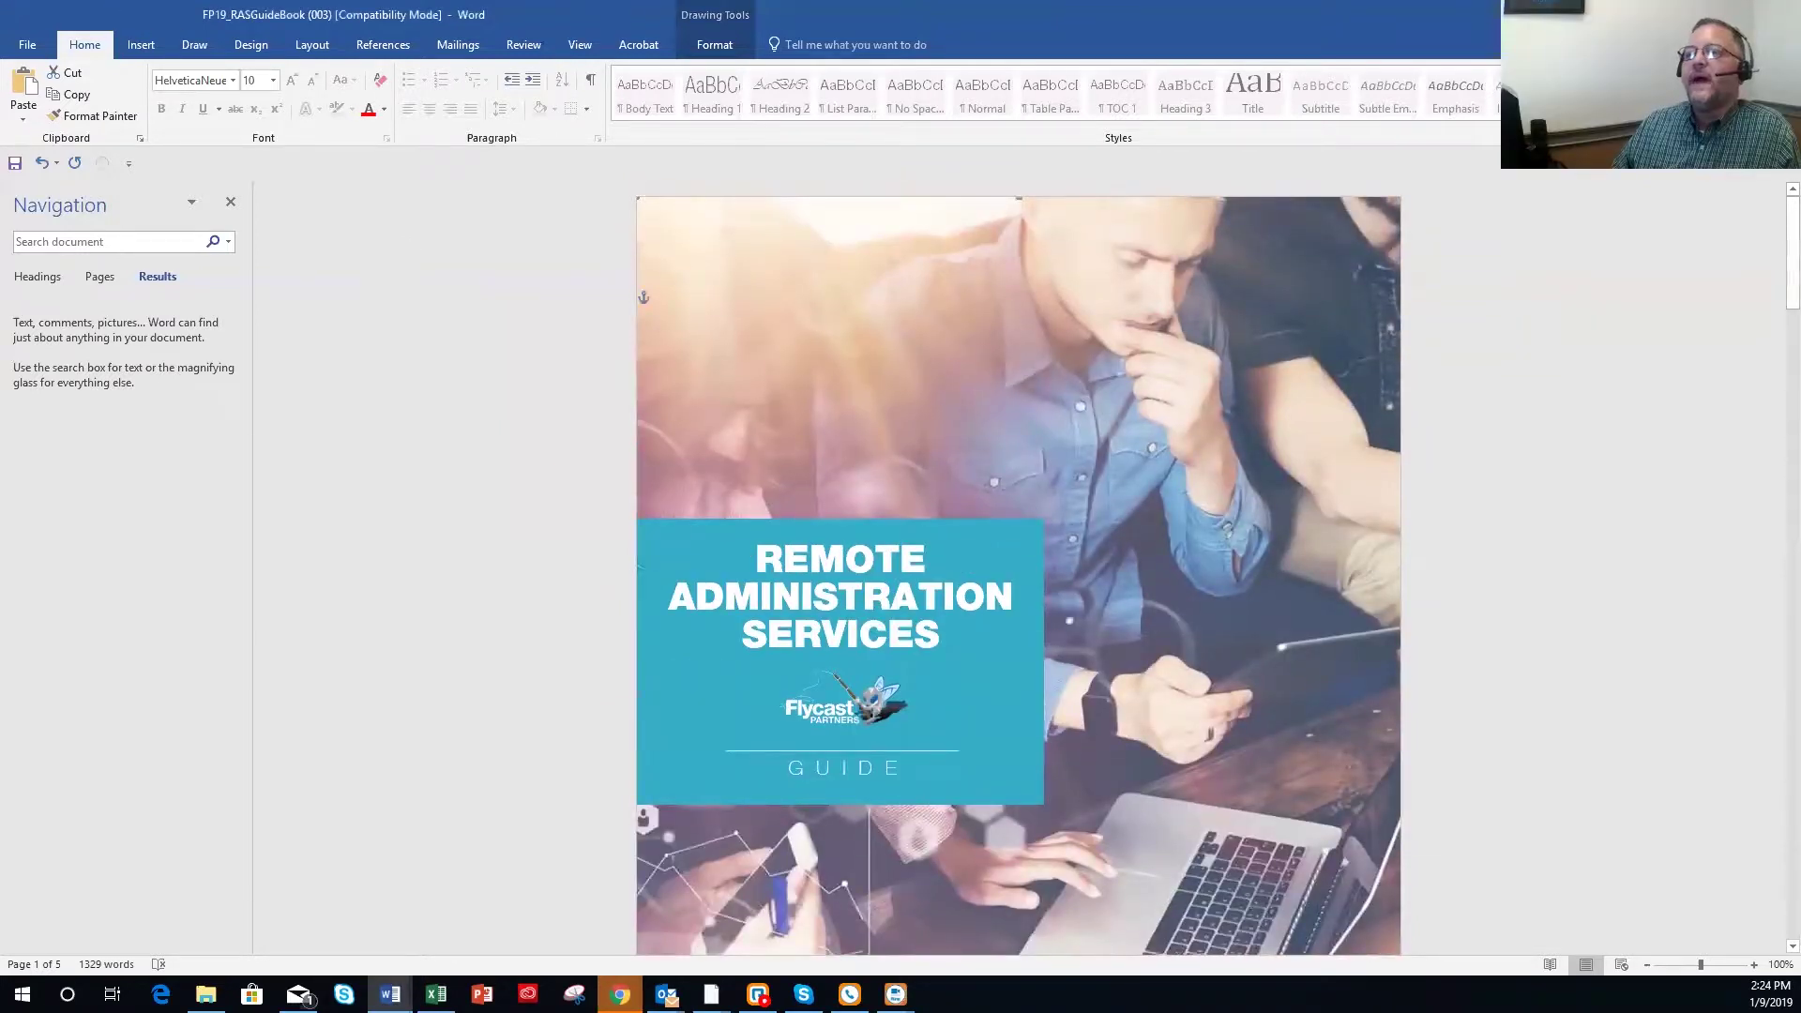
scroll(410, 706, "down", 5)
scroll(411, 706, "down", 20)
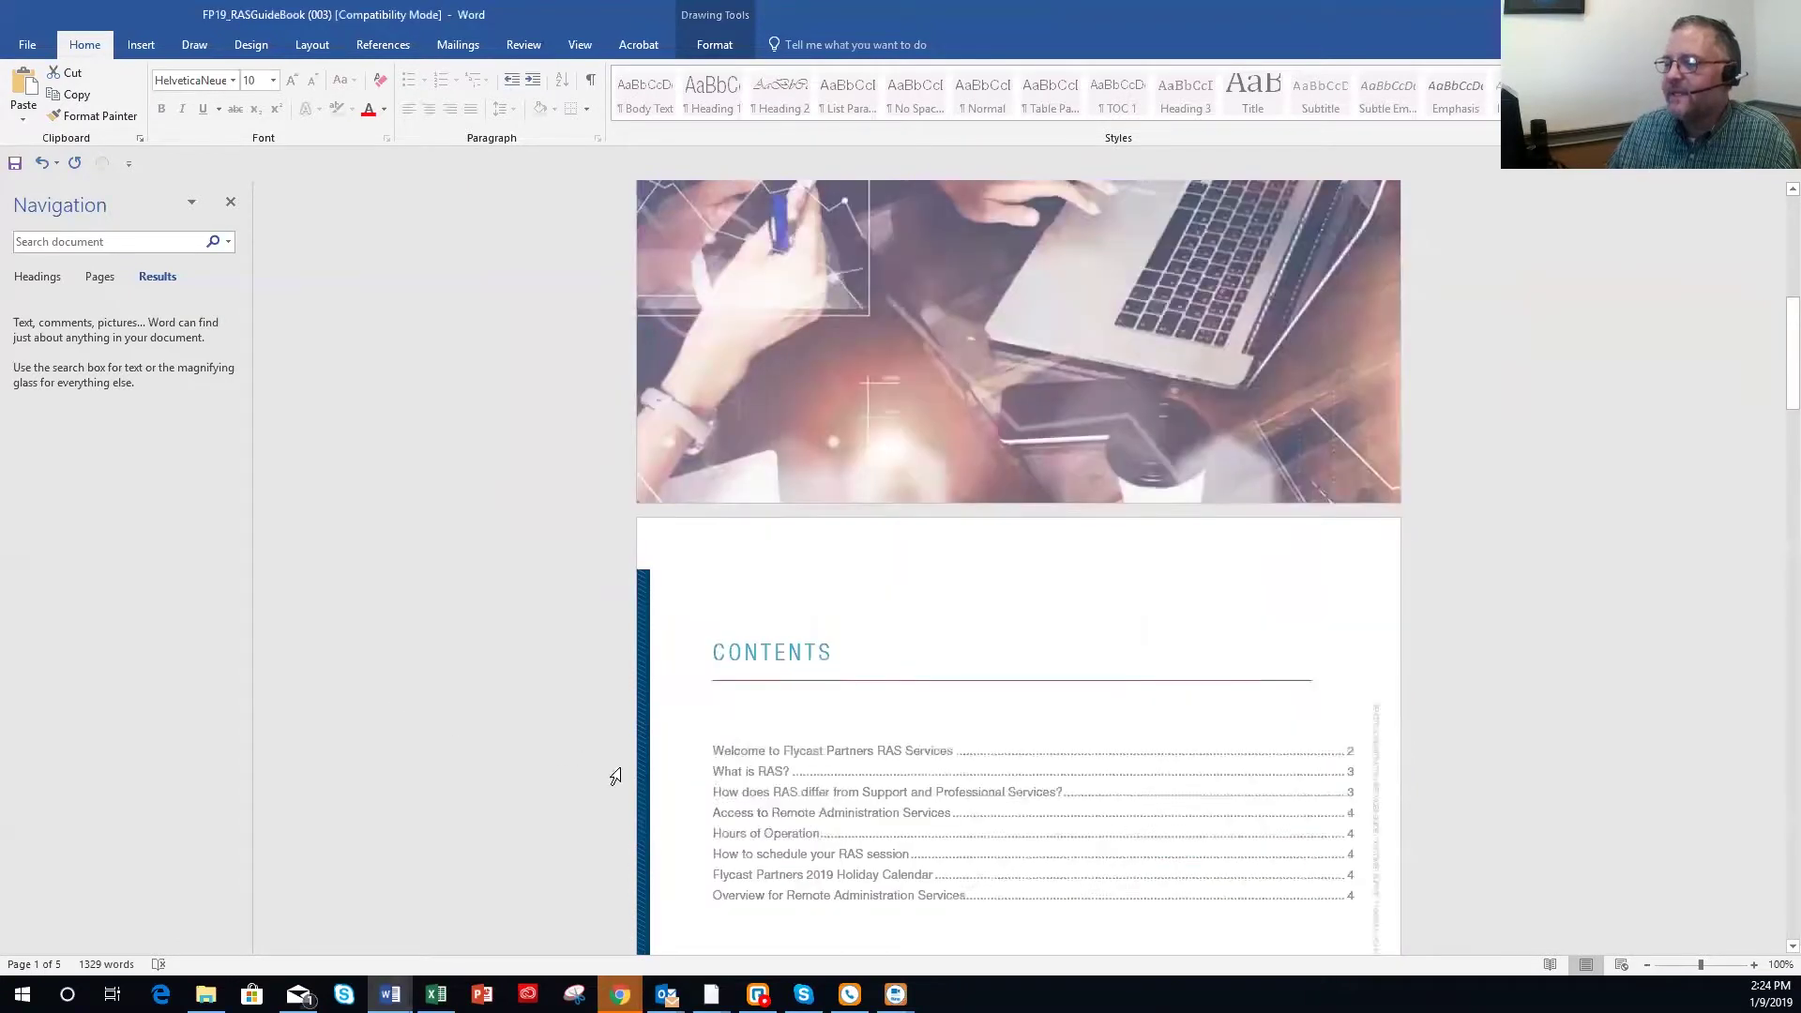
scroll(801, 846, "down", 7)
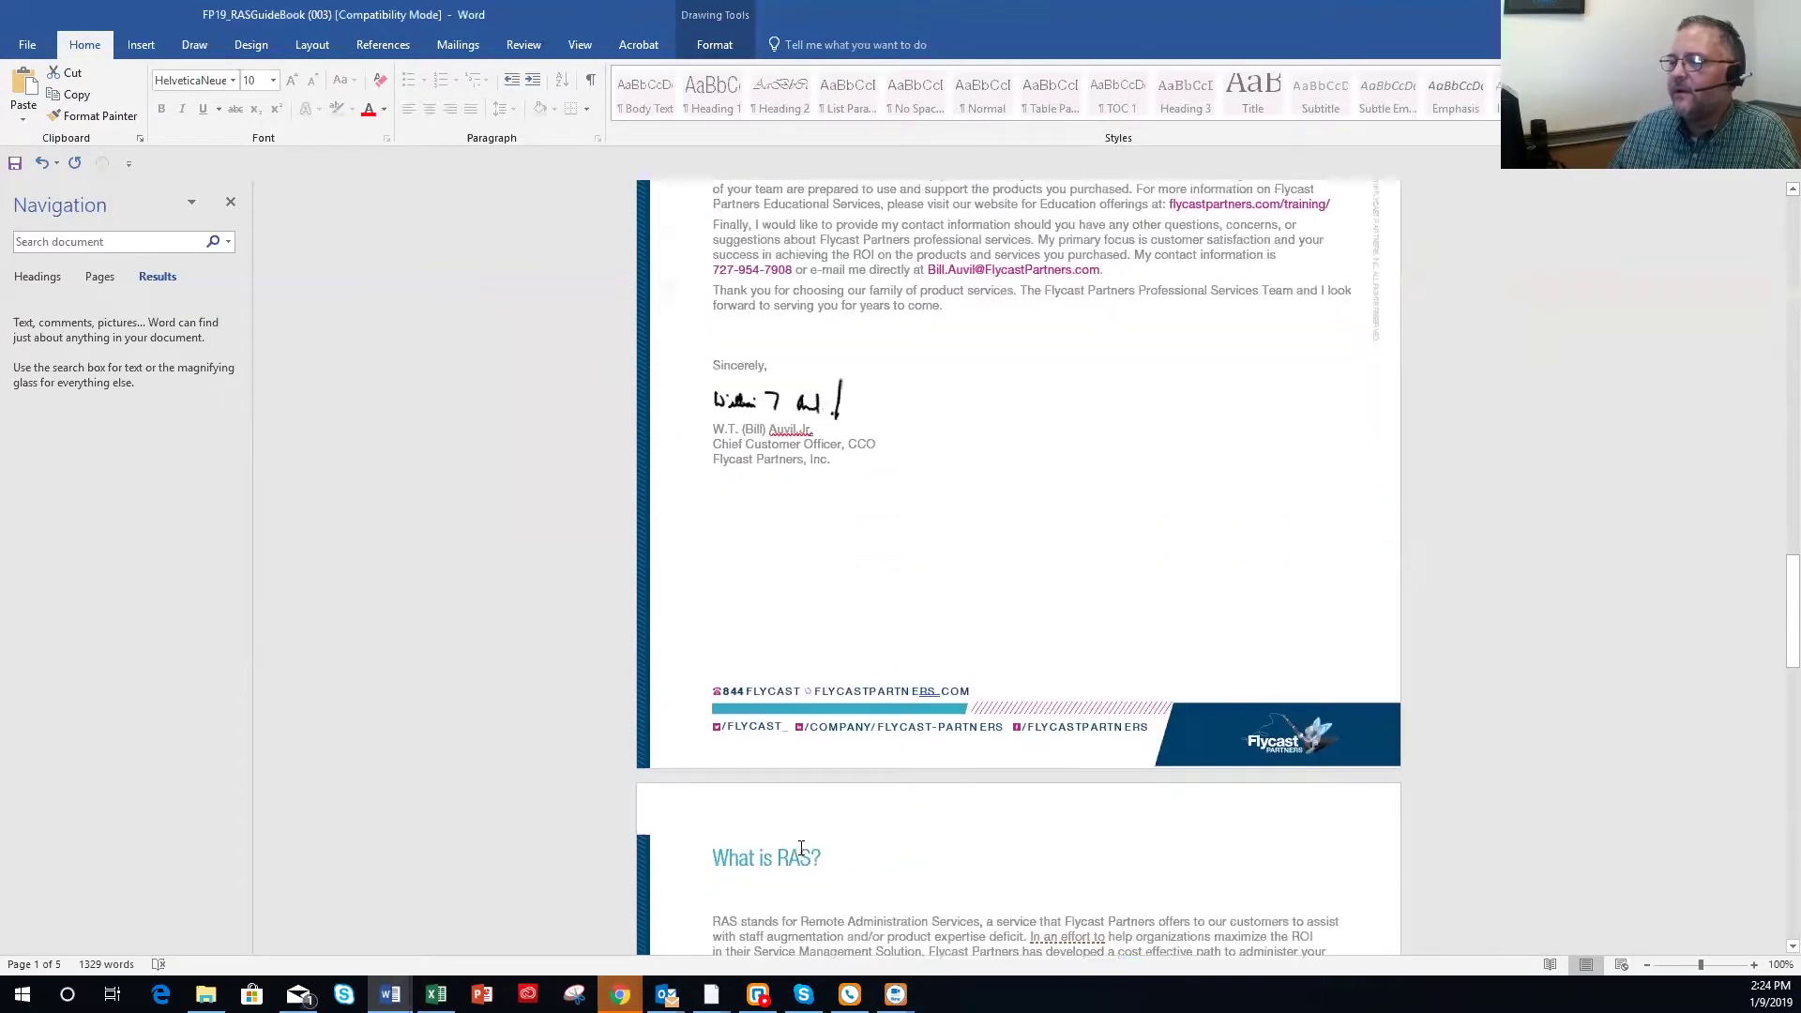
left_click(740, 527)
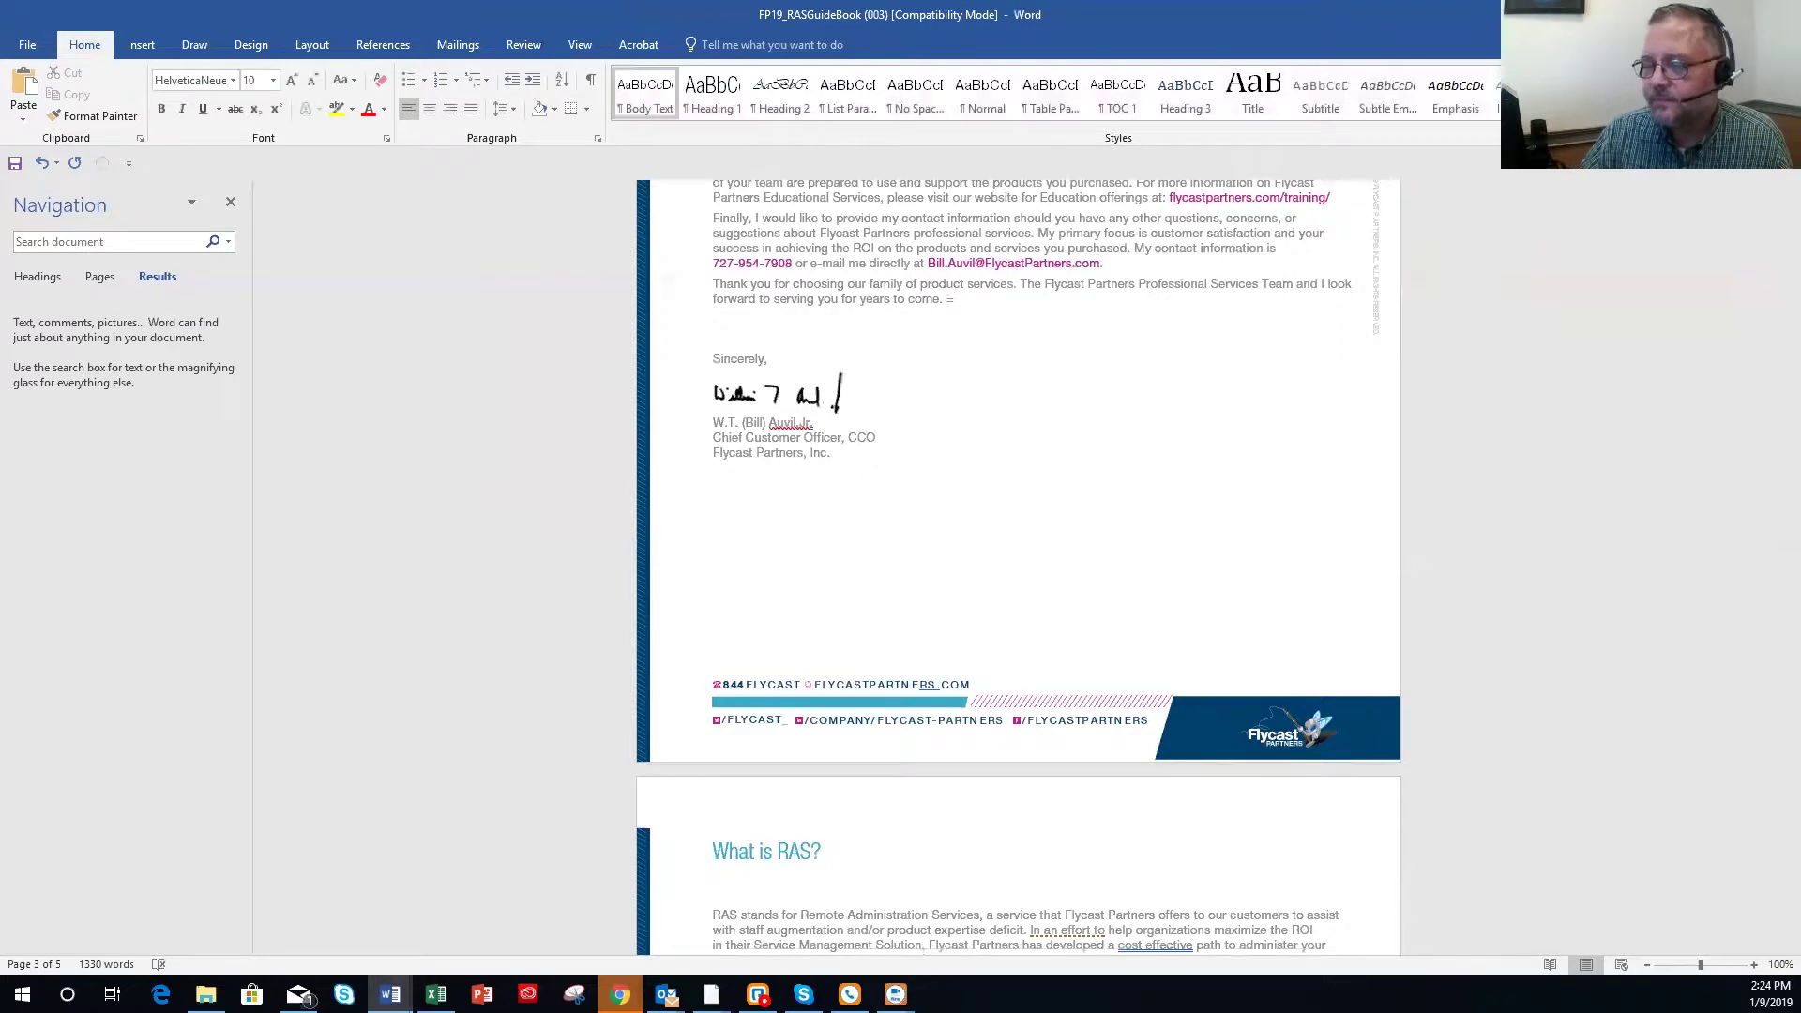
type("=102+256")
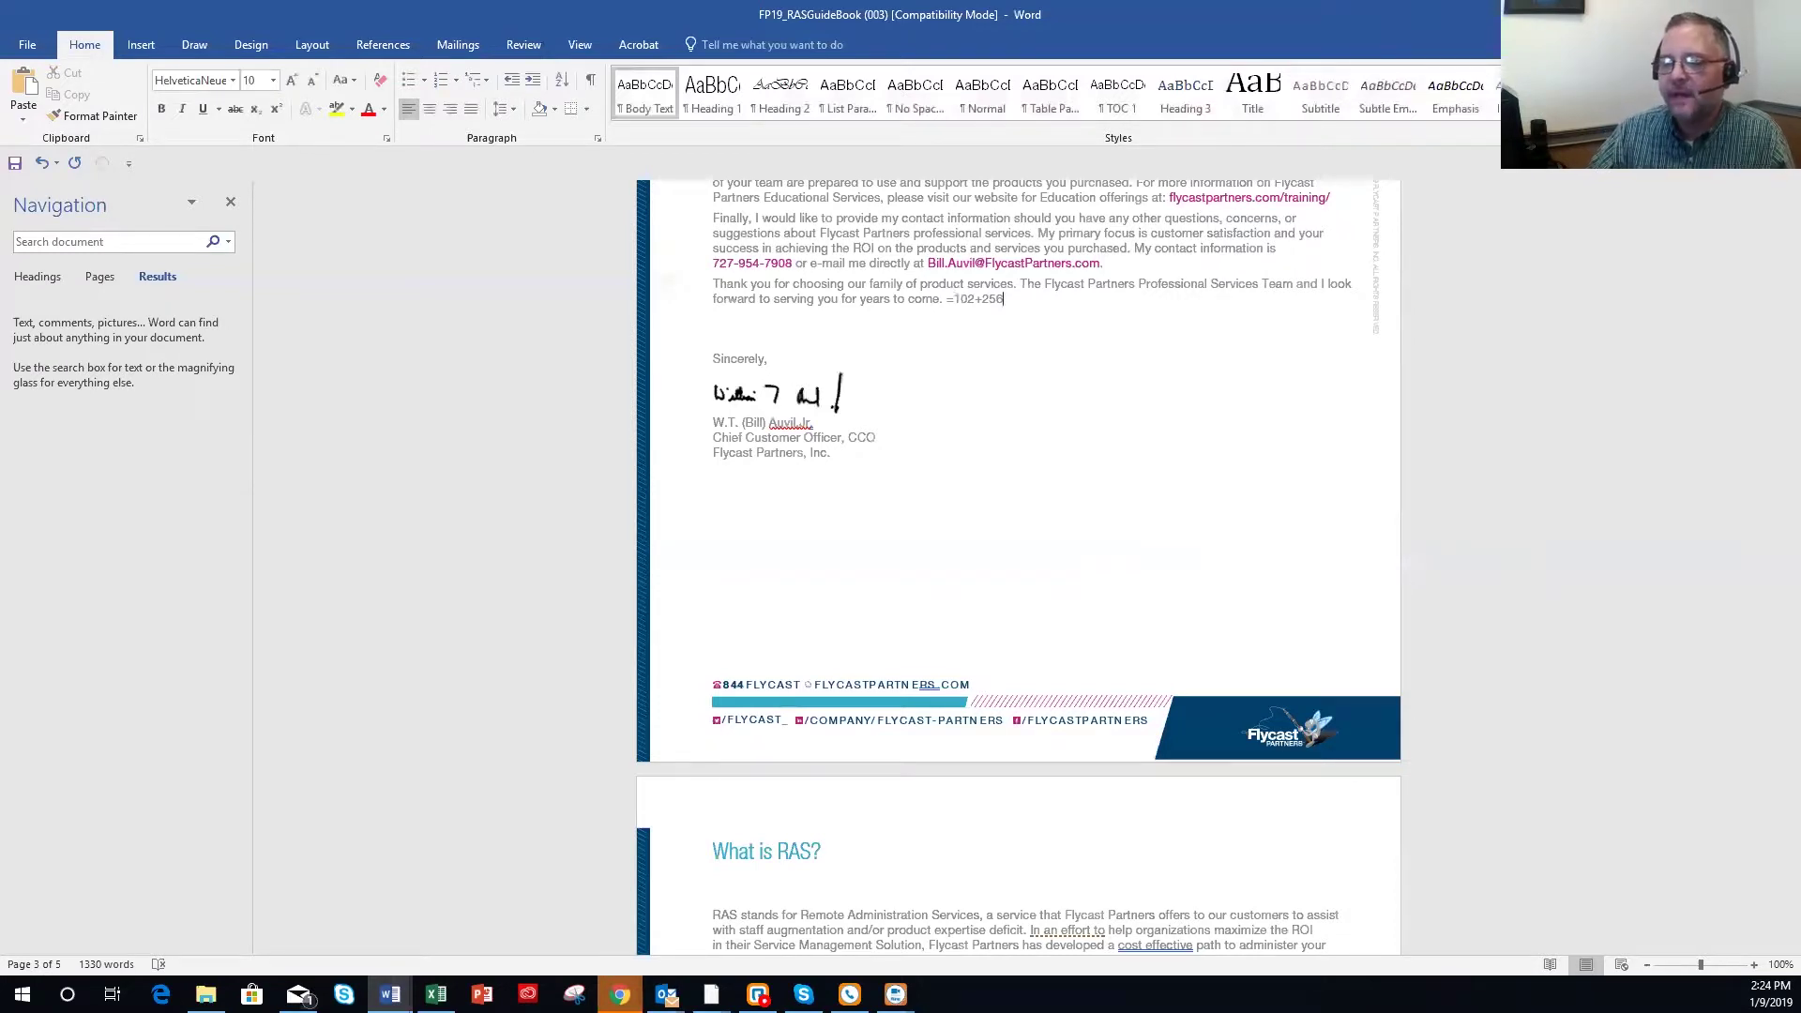
key("Return")
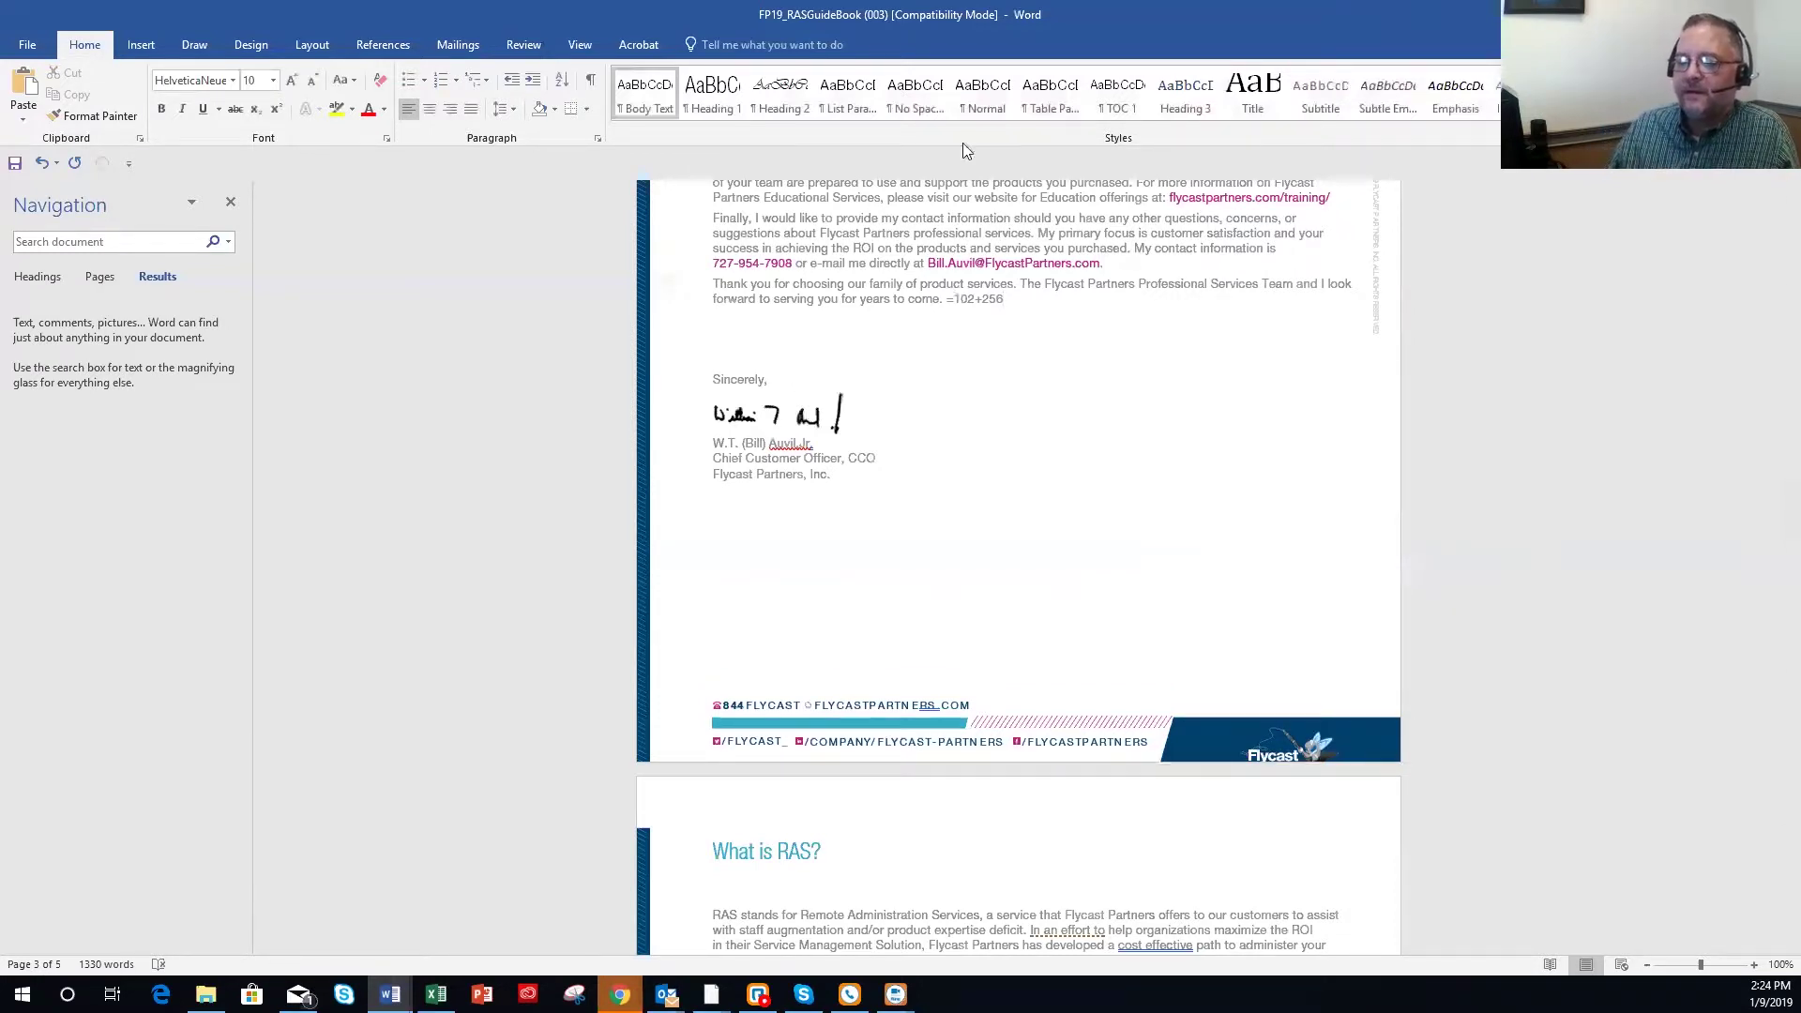
View the document's word count statistics and close them.
left_click(103, 964)
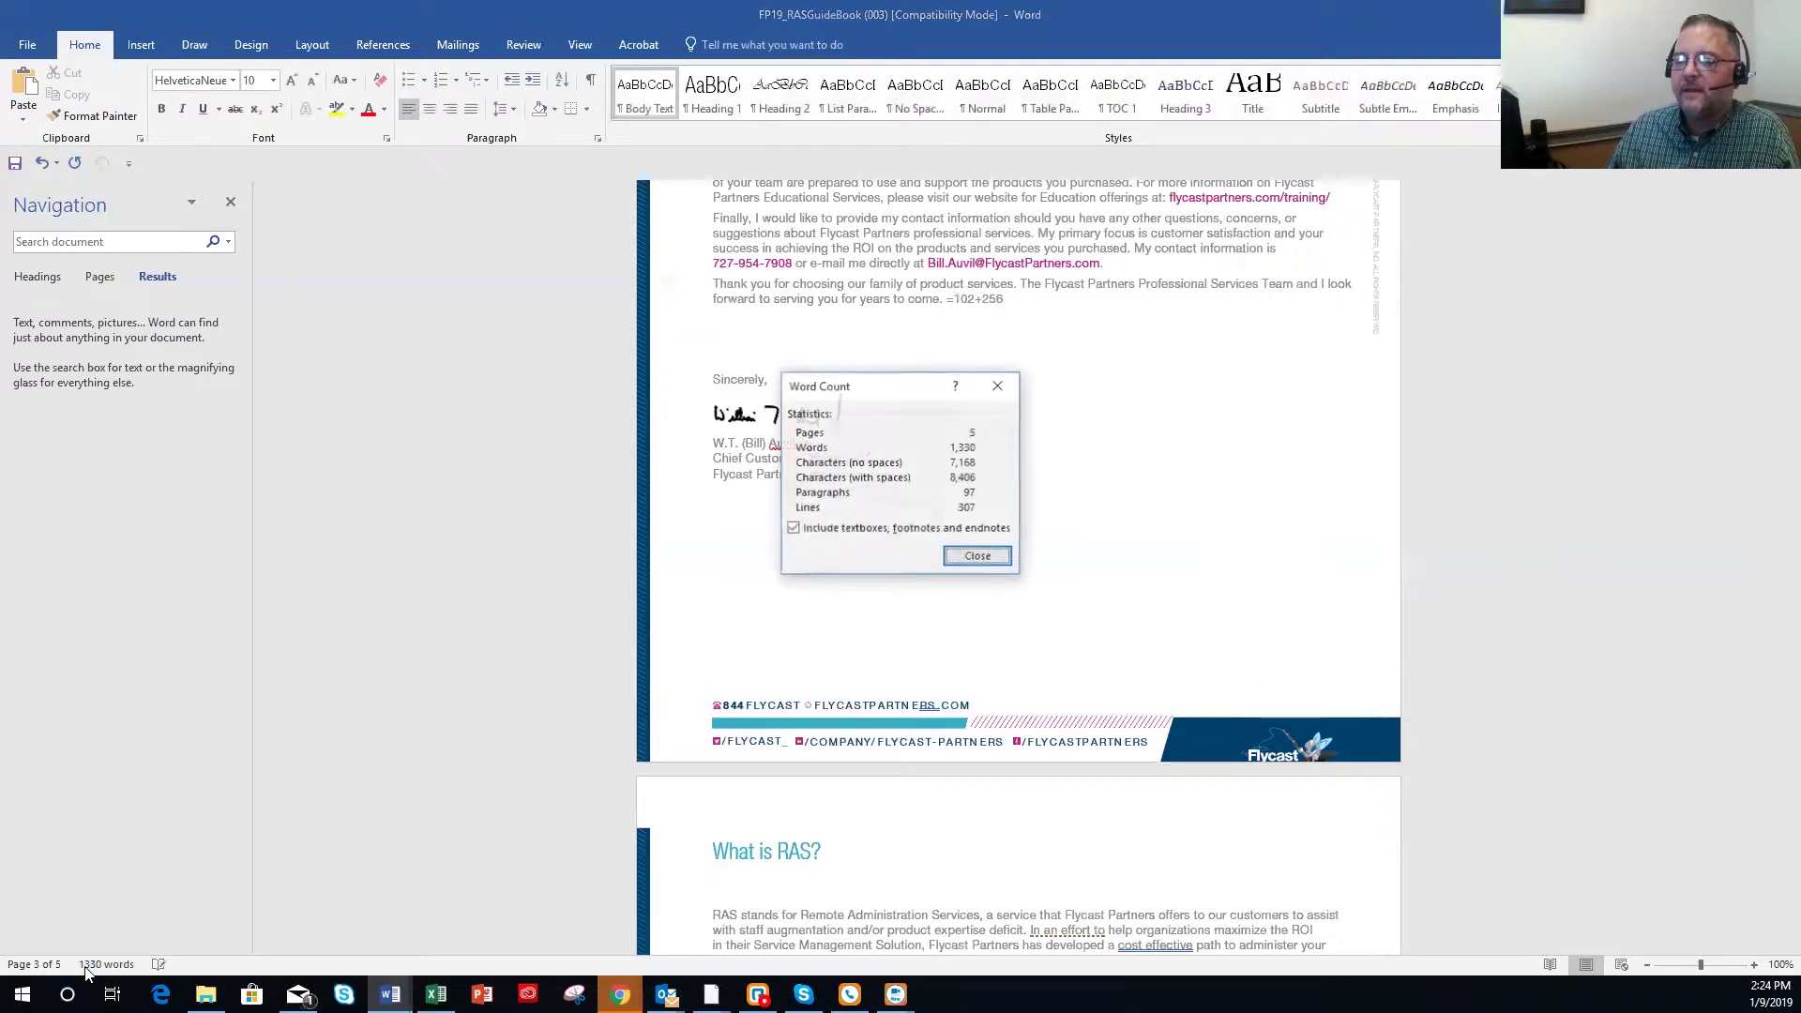
left_click(996, 386)
Show the desktop, and bring the Word document window back up maximized.
key("super+d")
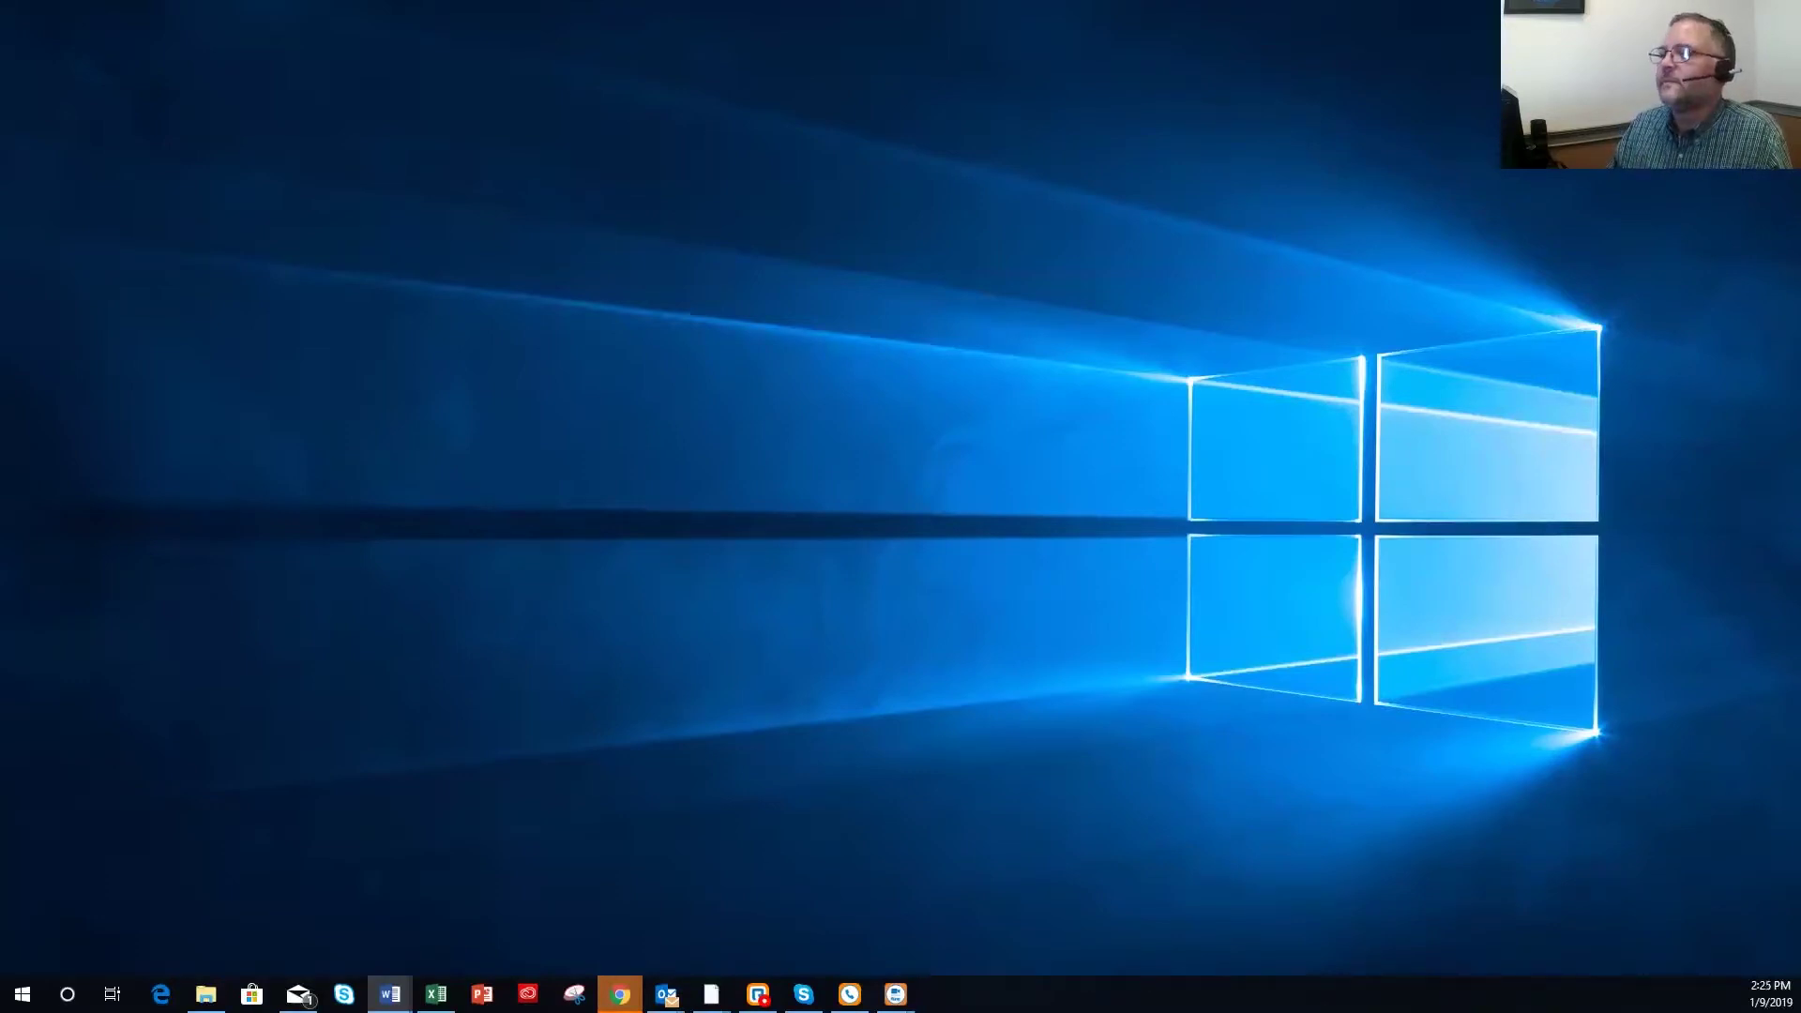
left_click(390, 993)
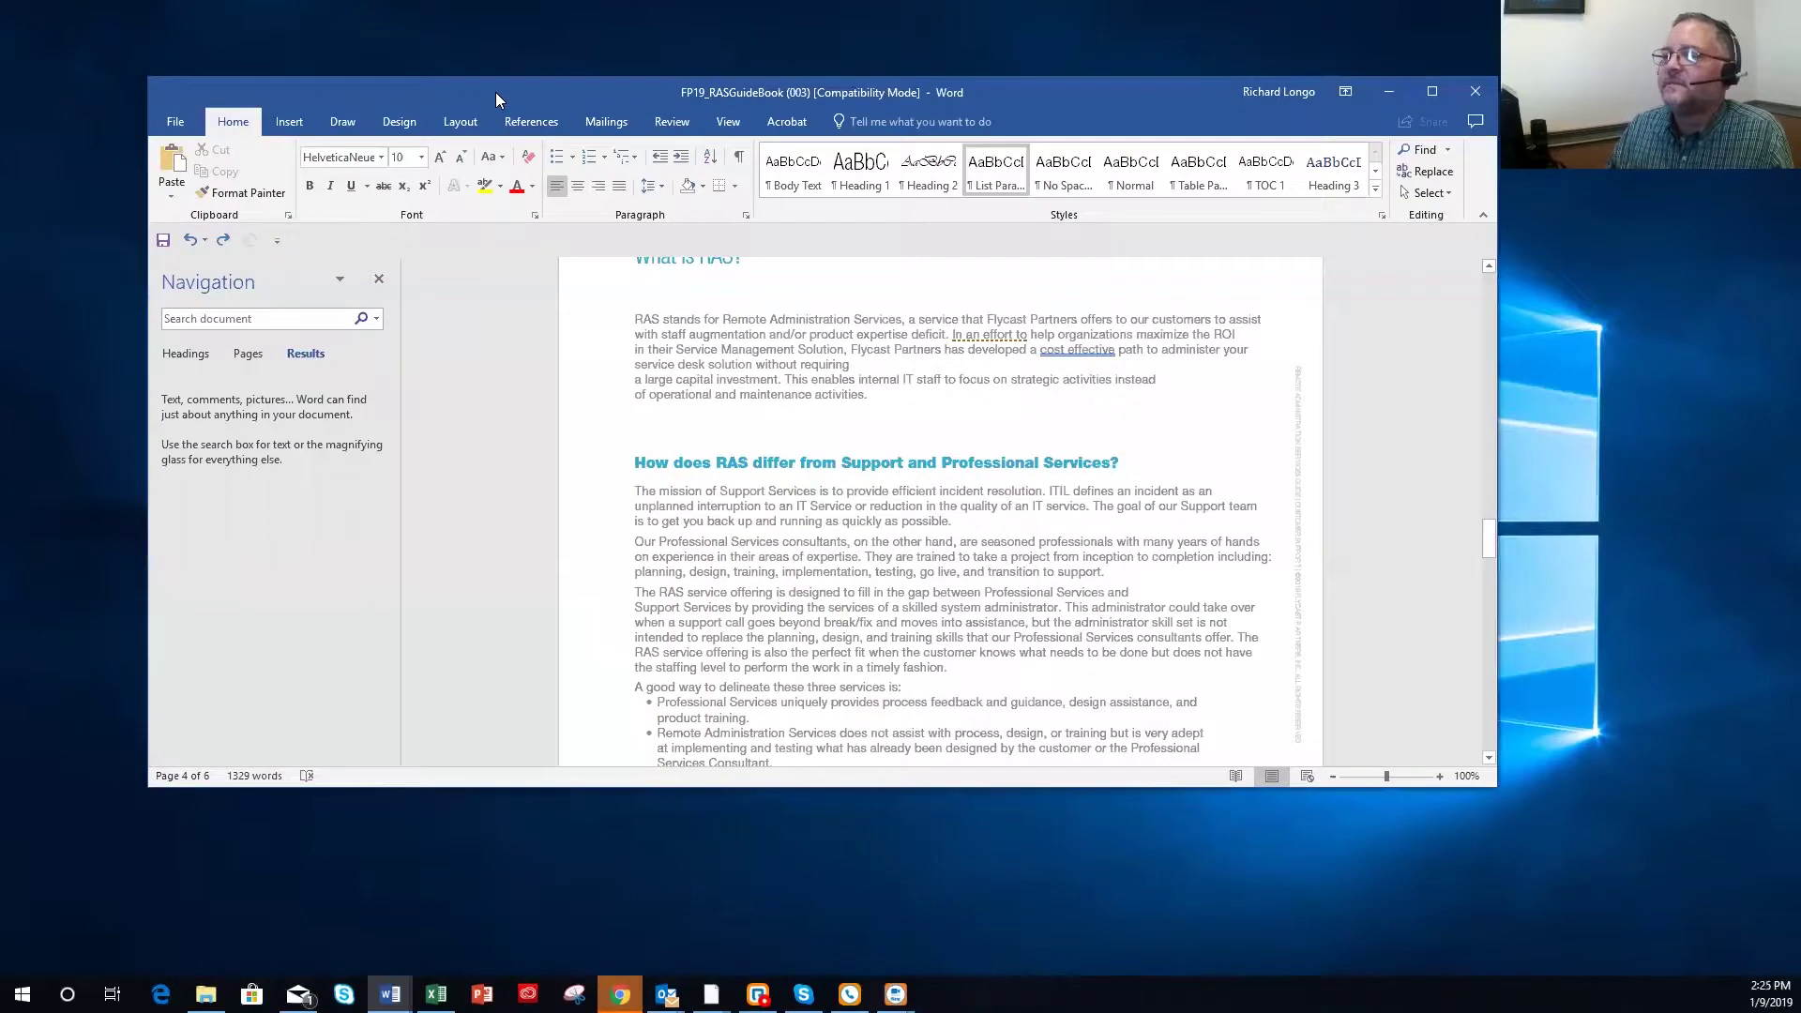
left_click(1440, 92)
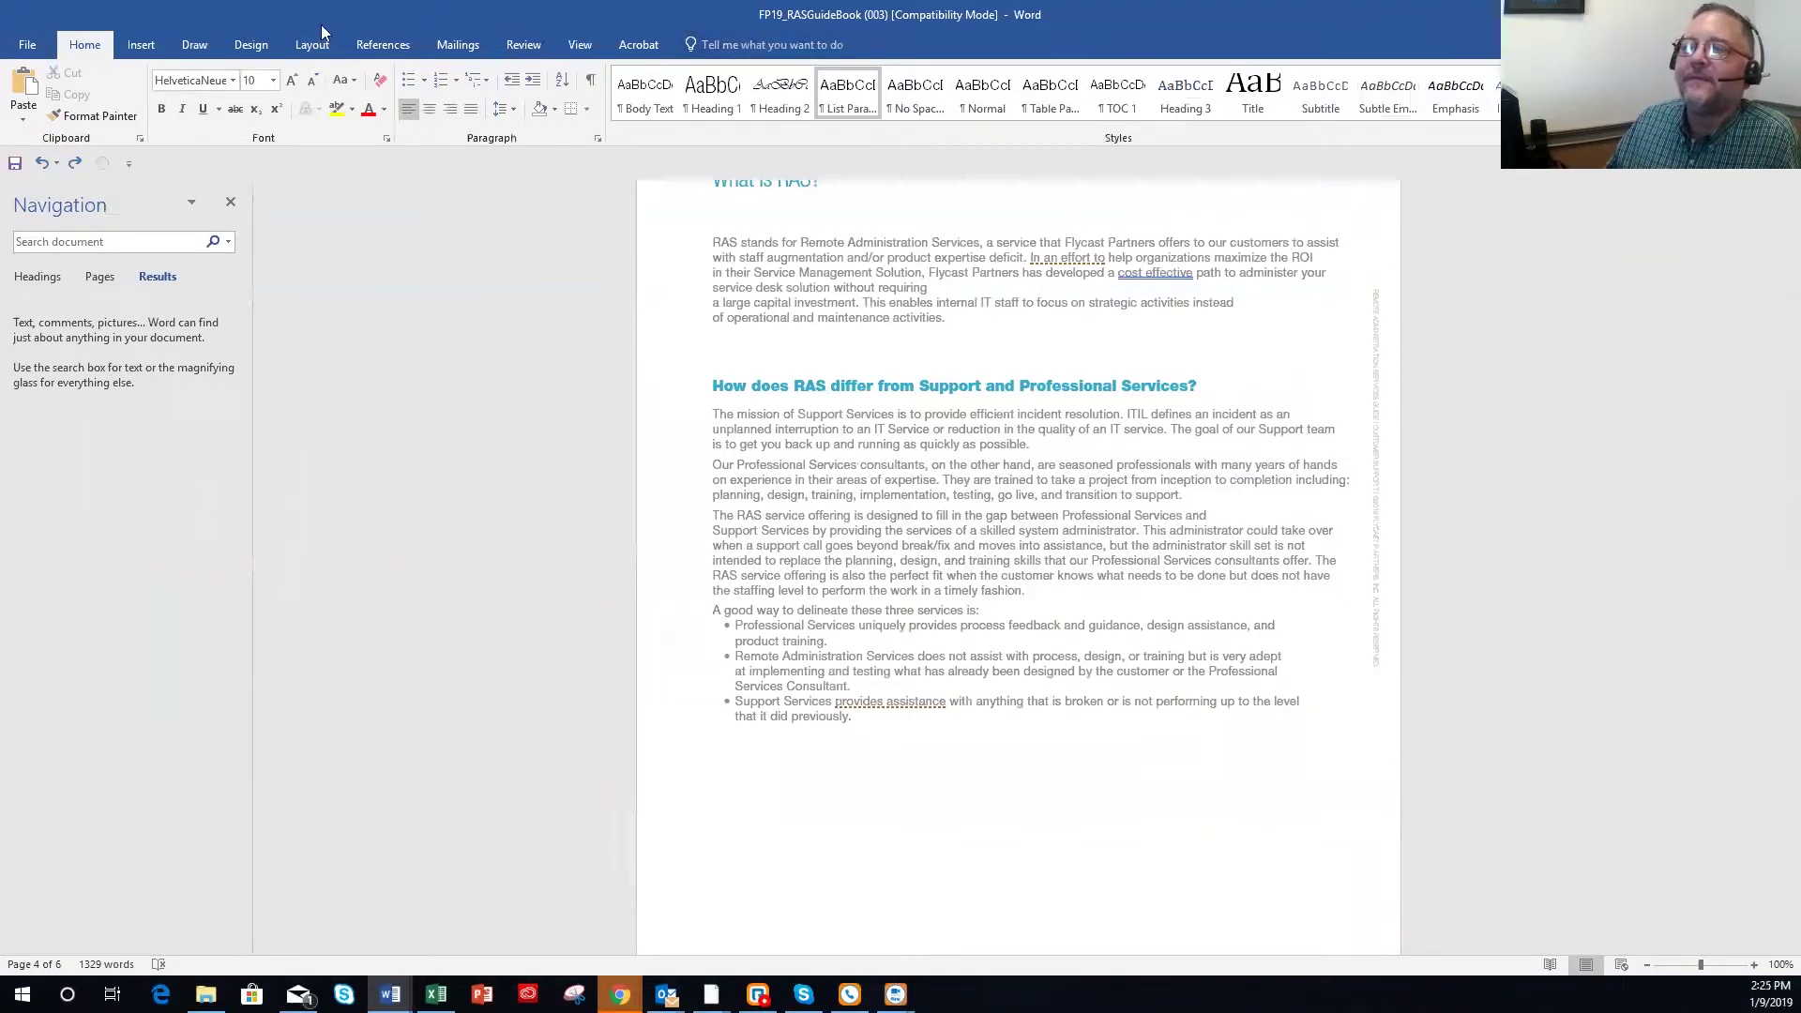
Add the Open command to the Quick Access Toolbar and move the toolbar above the ribbon.
left_click(121, 171)
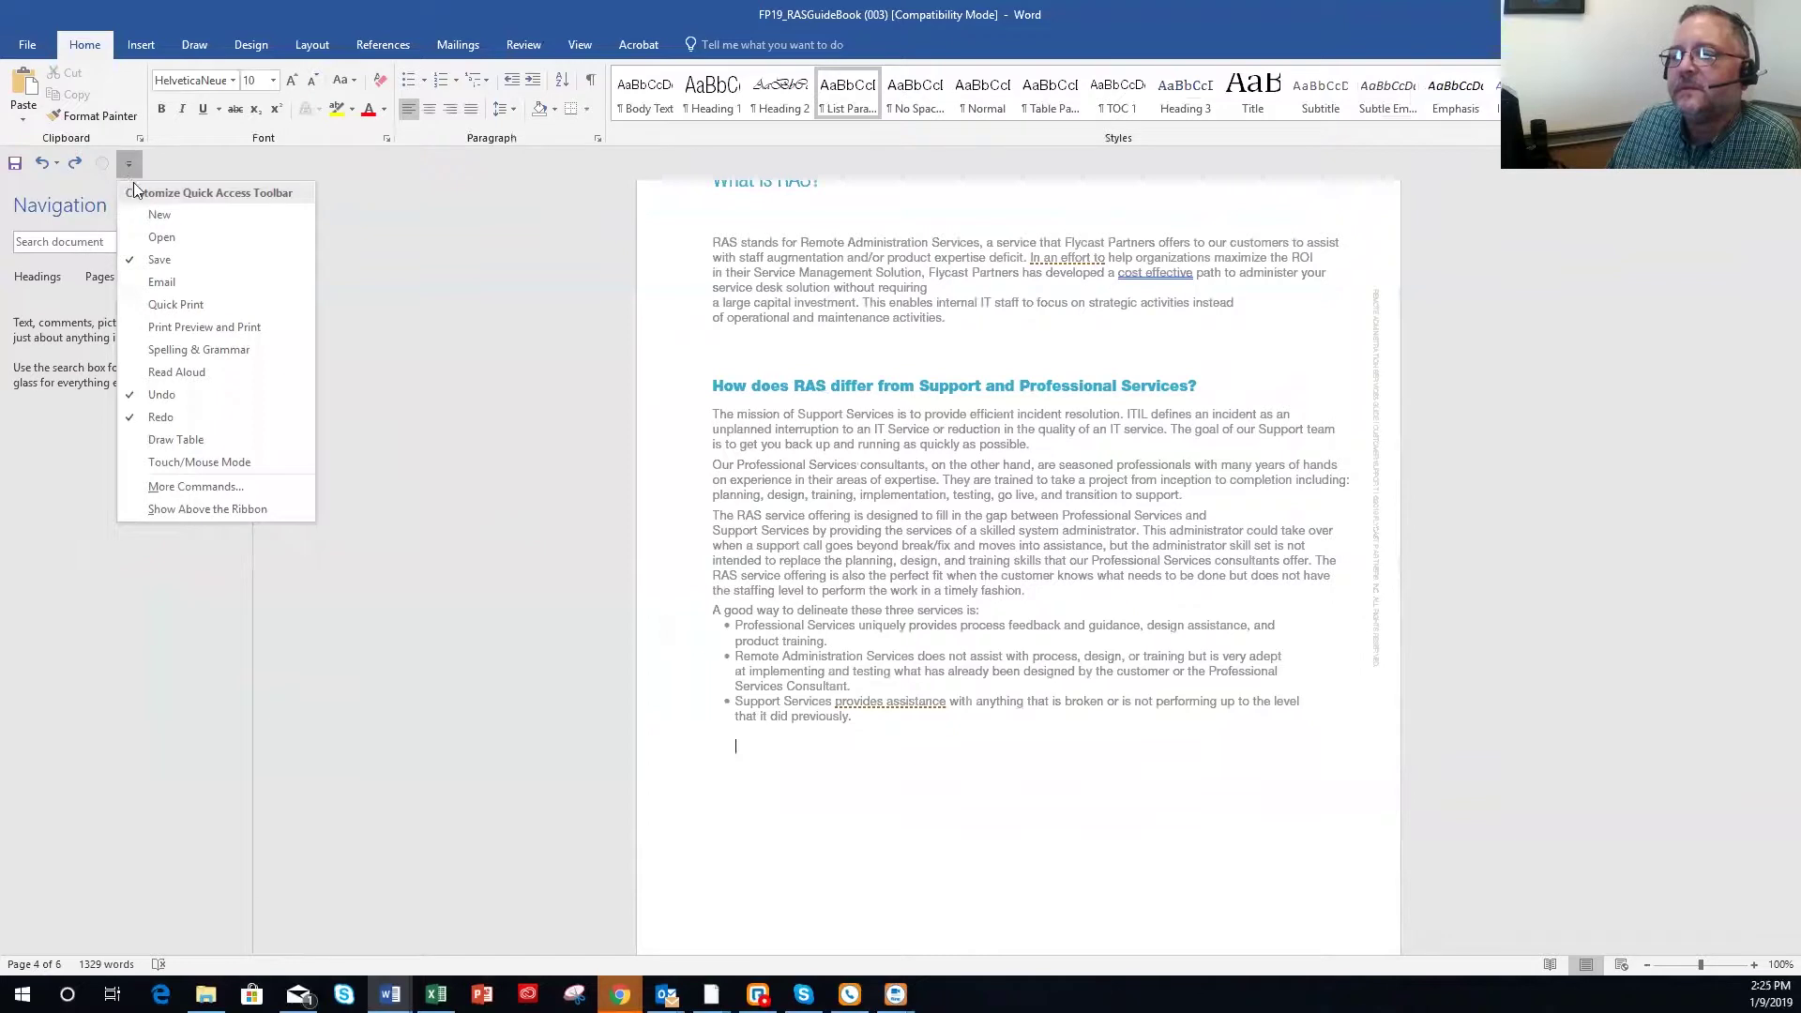
left_click(178, 237)
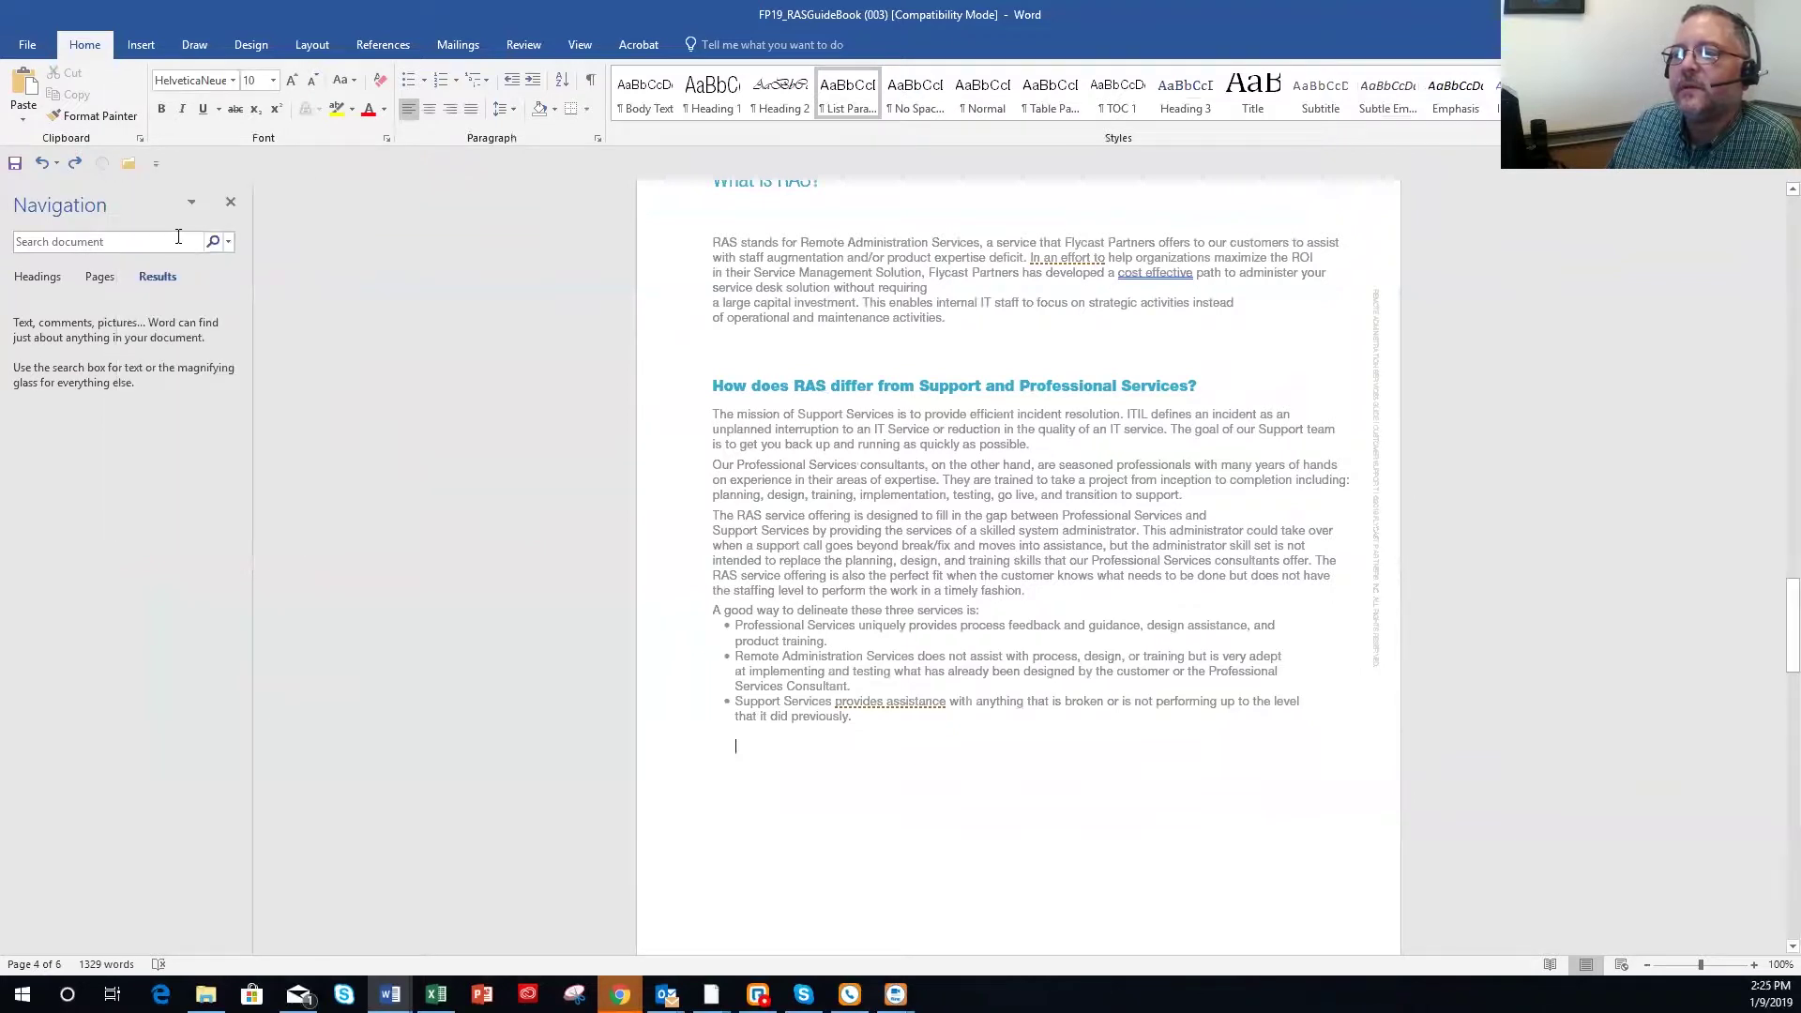
left_click(158, 164)
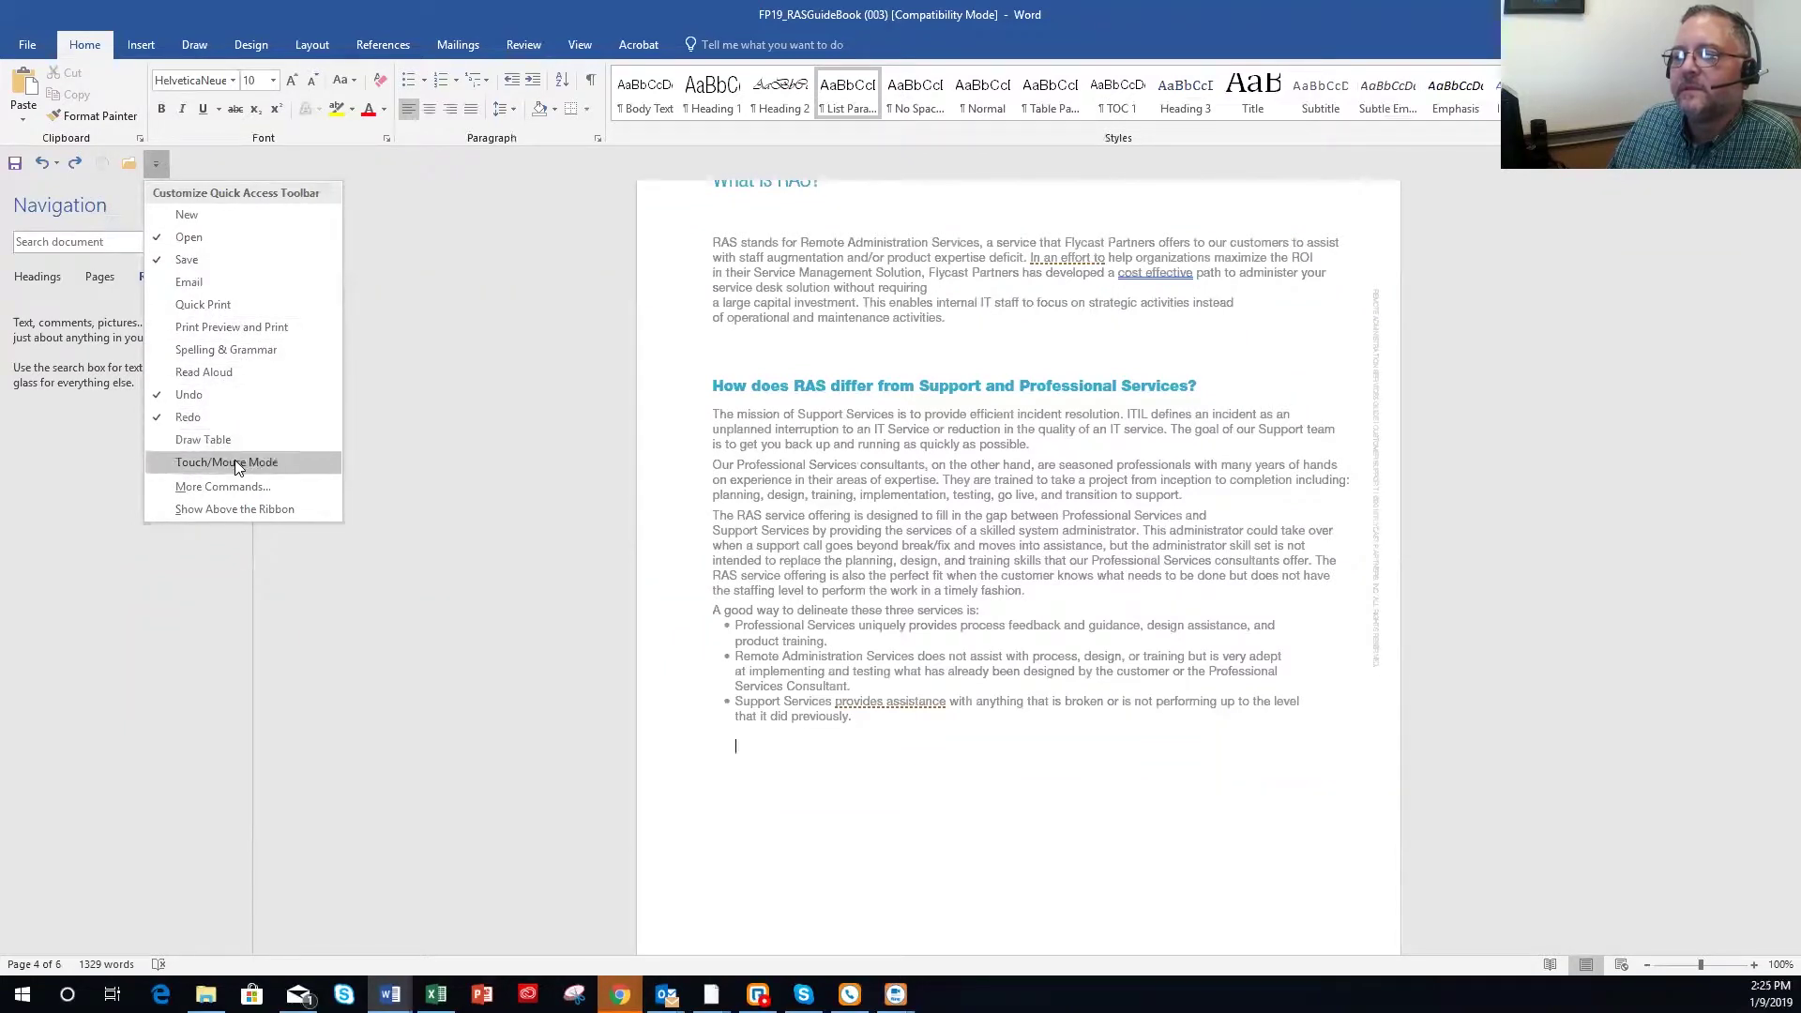
left_click(259, 509)
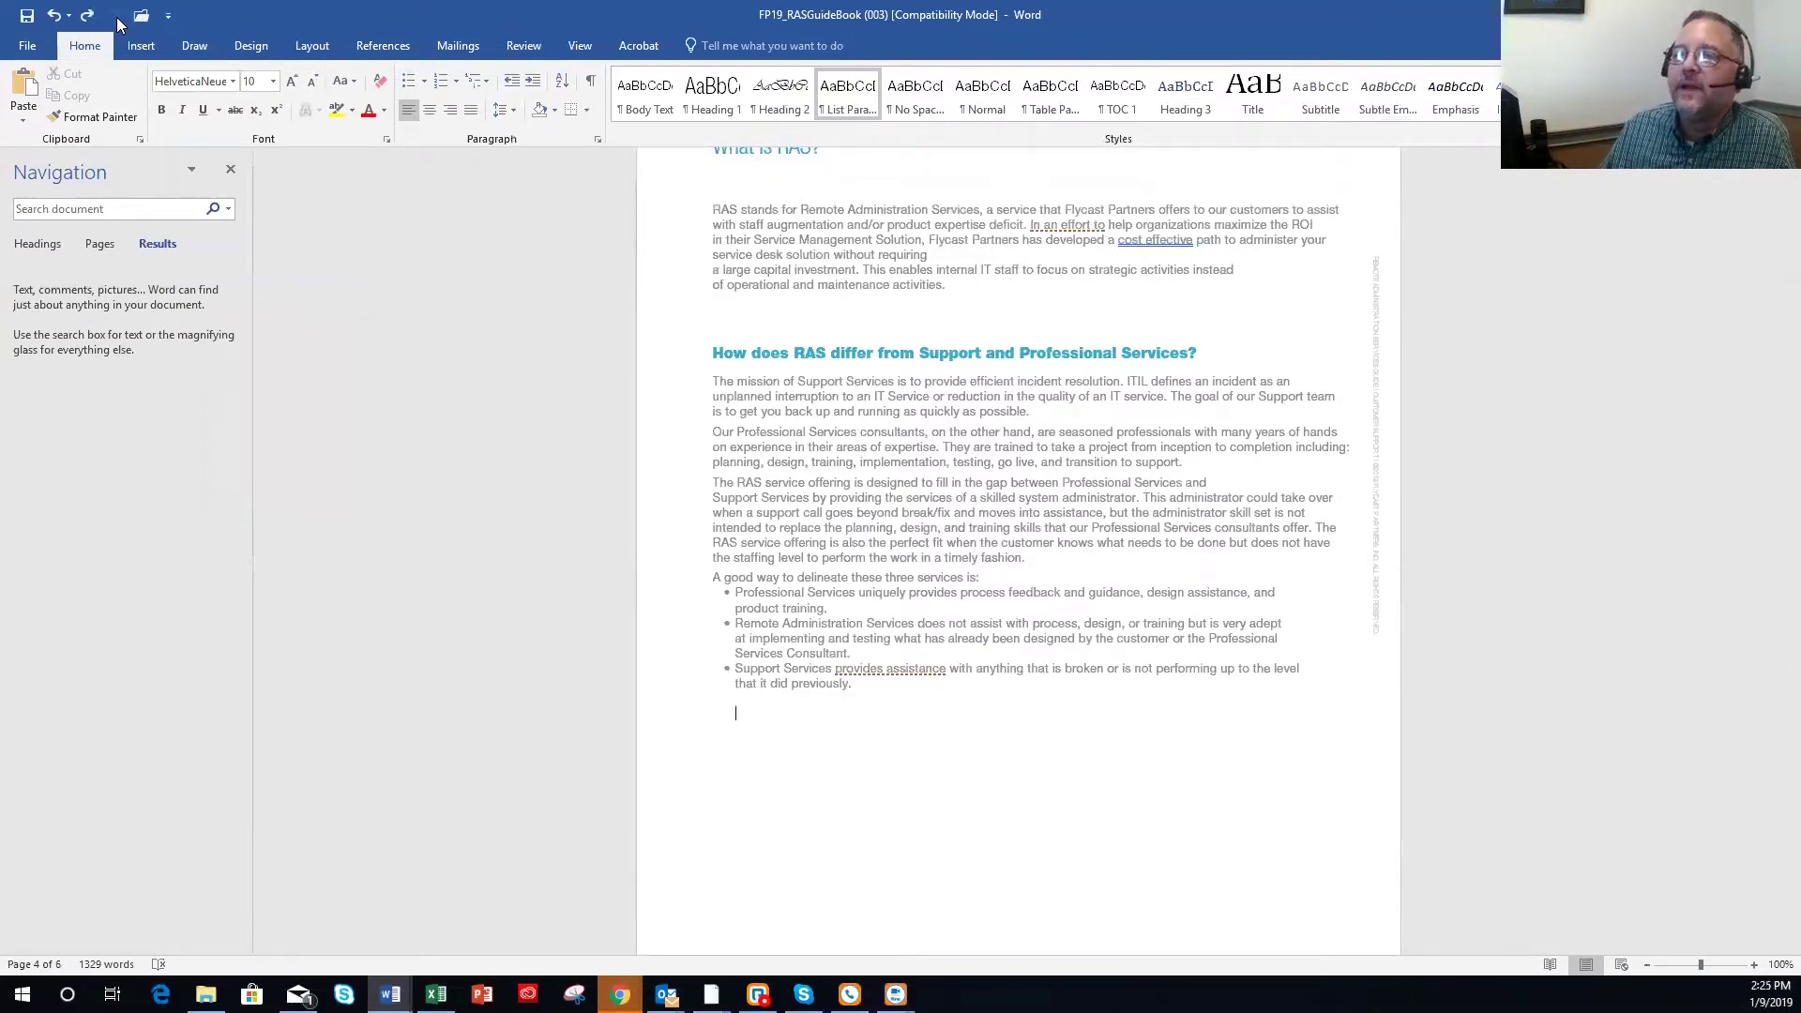
Enter =256+635 after the closing sentence of the welcome letter, above "Sincerely".
scroll(1161, 619, "down", 6)
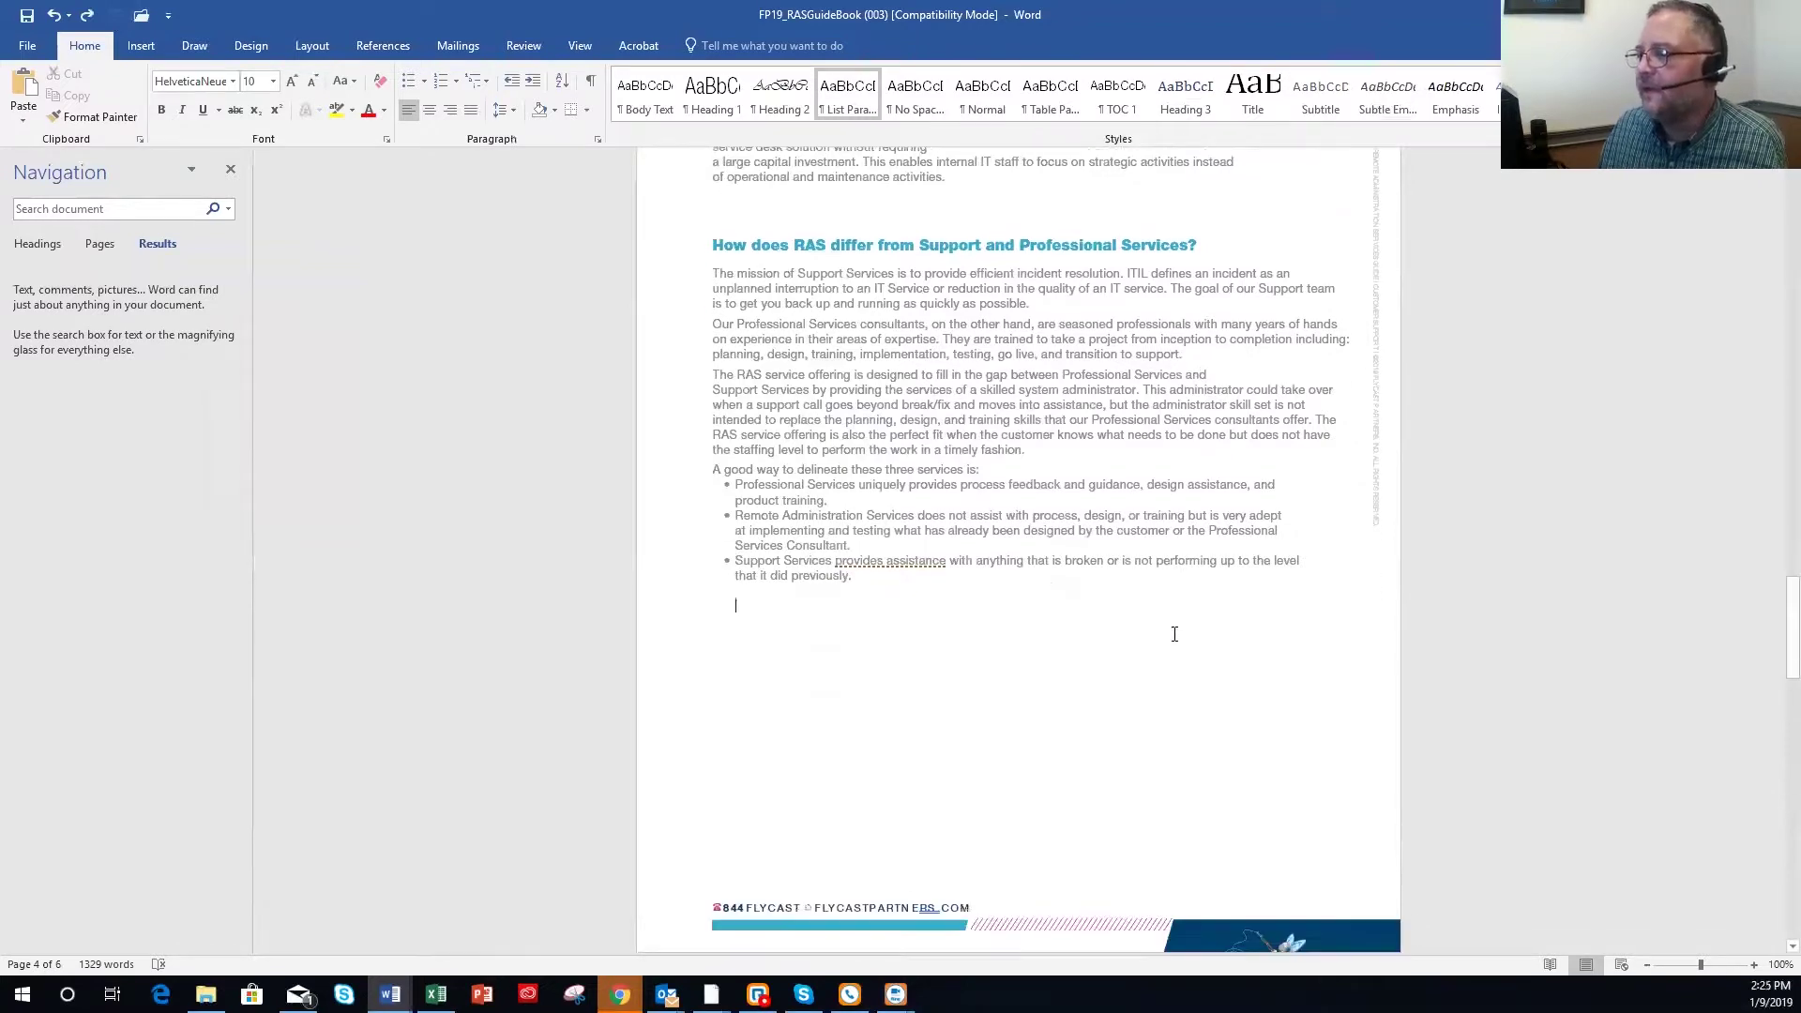
scroll(1161, 619, "down", 6)
scroll(1161, 615, "up", 12)
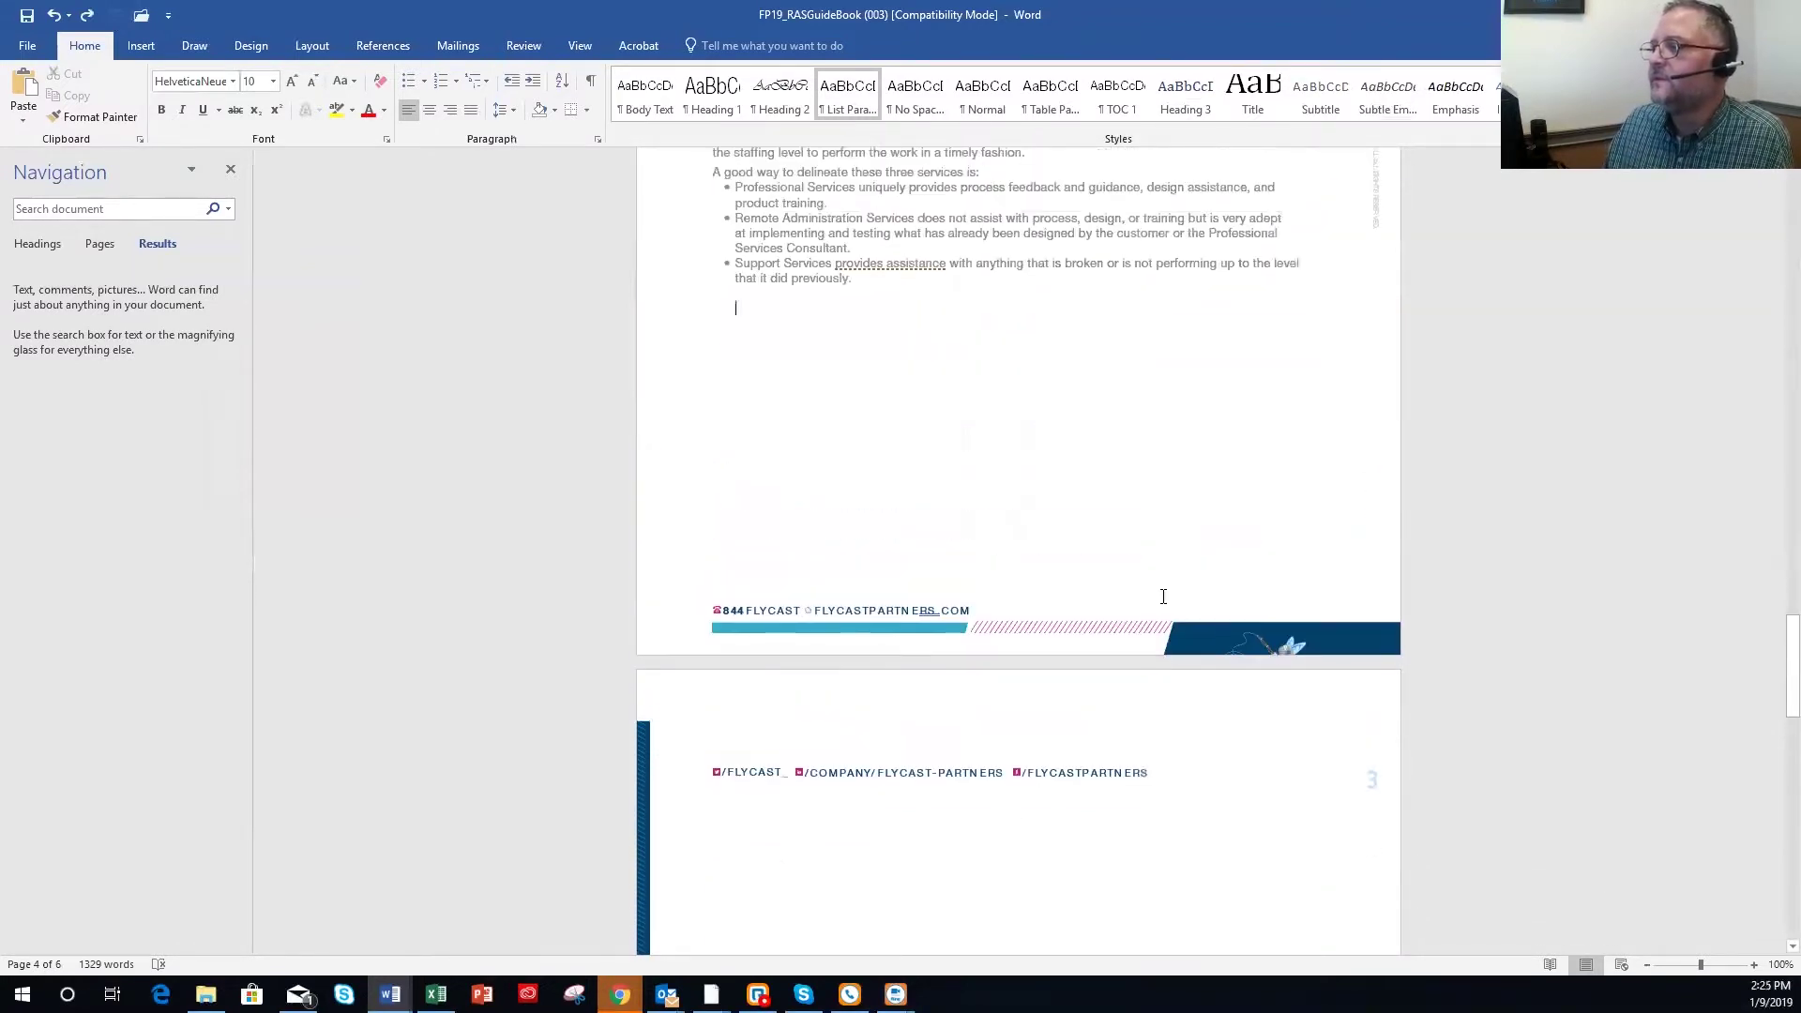
scroll(1163, 596, "up", 17)
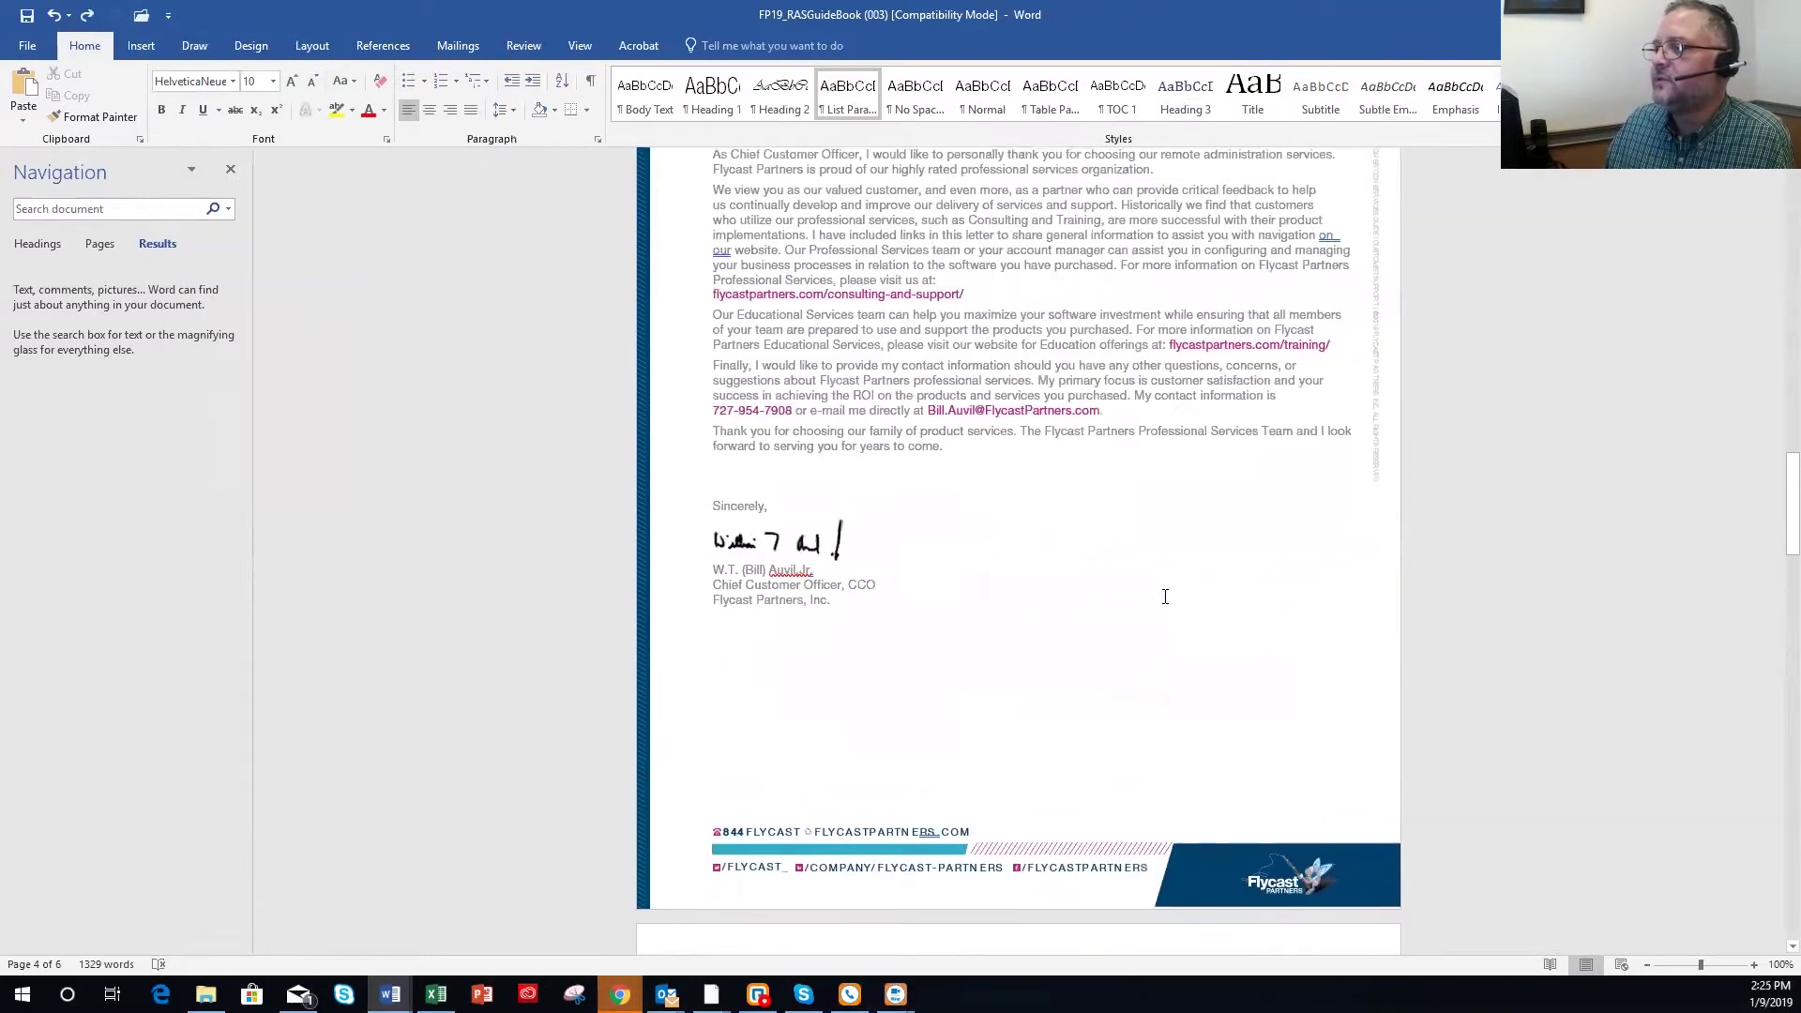
left_click(990, 452)
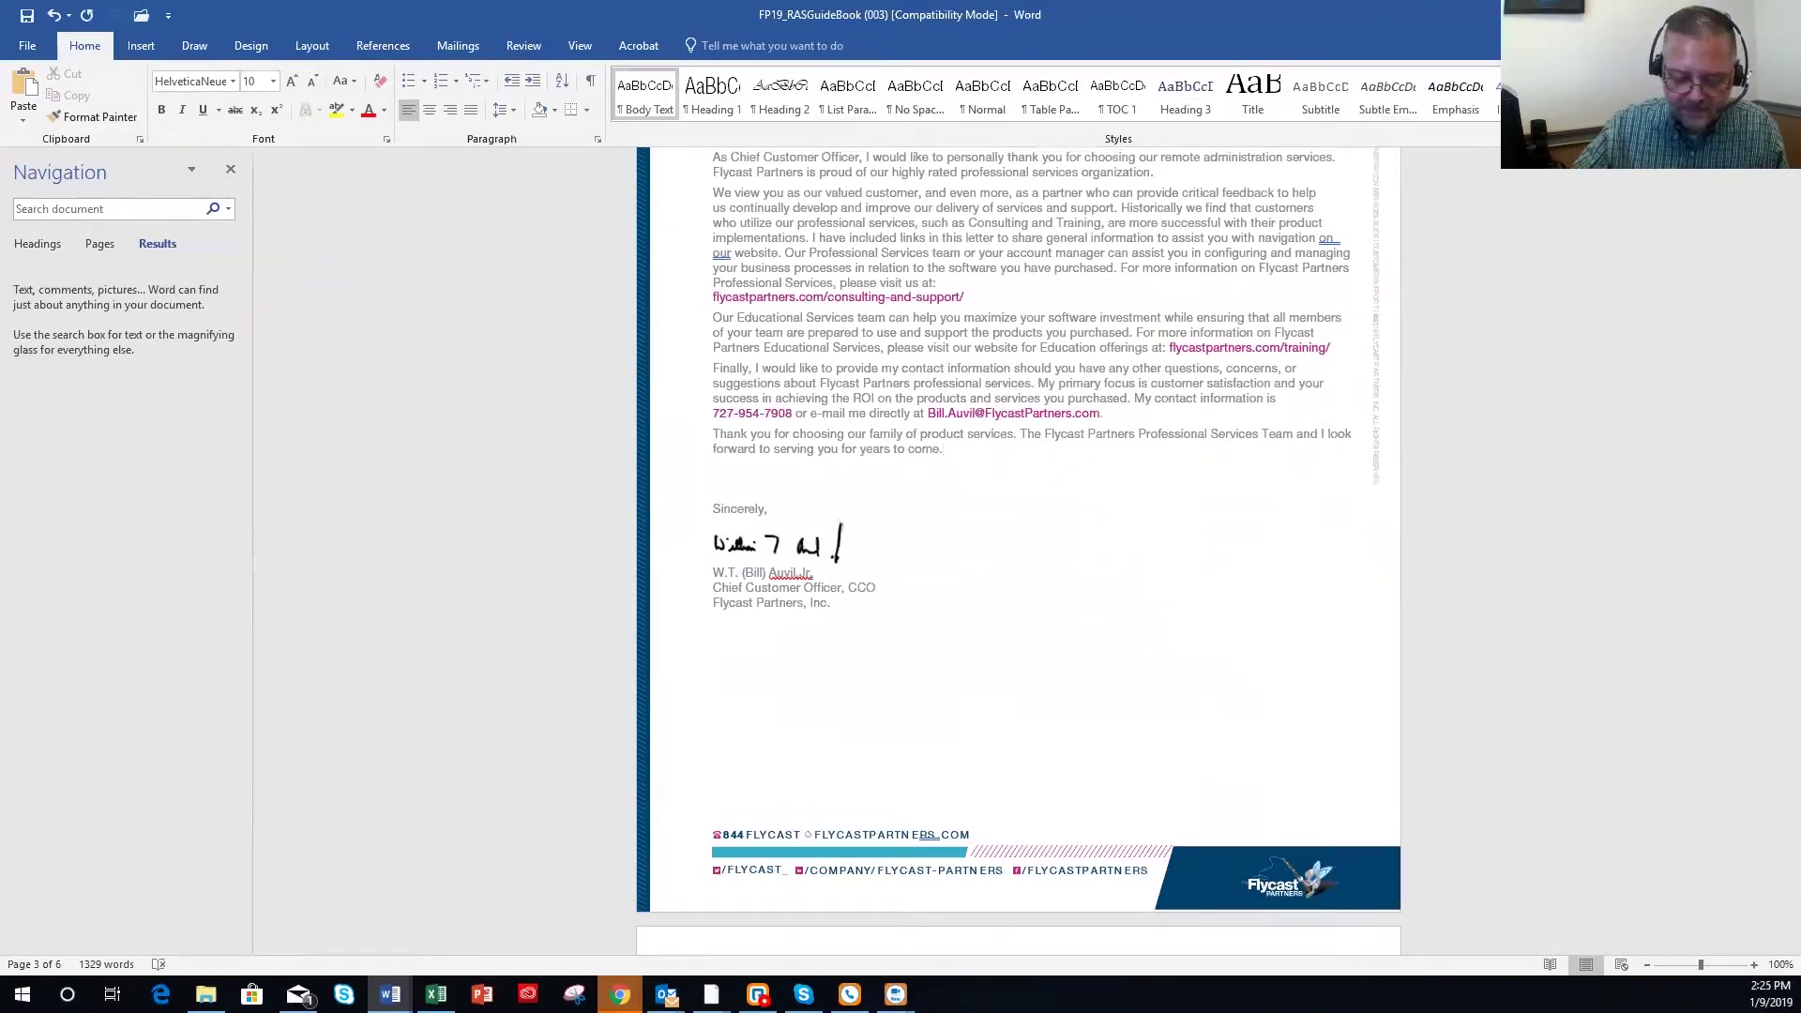
type("=256")
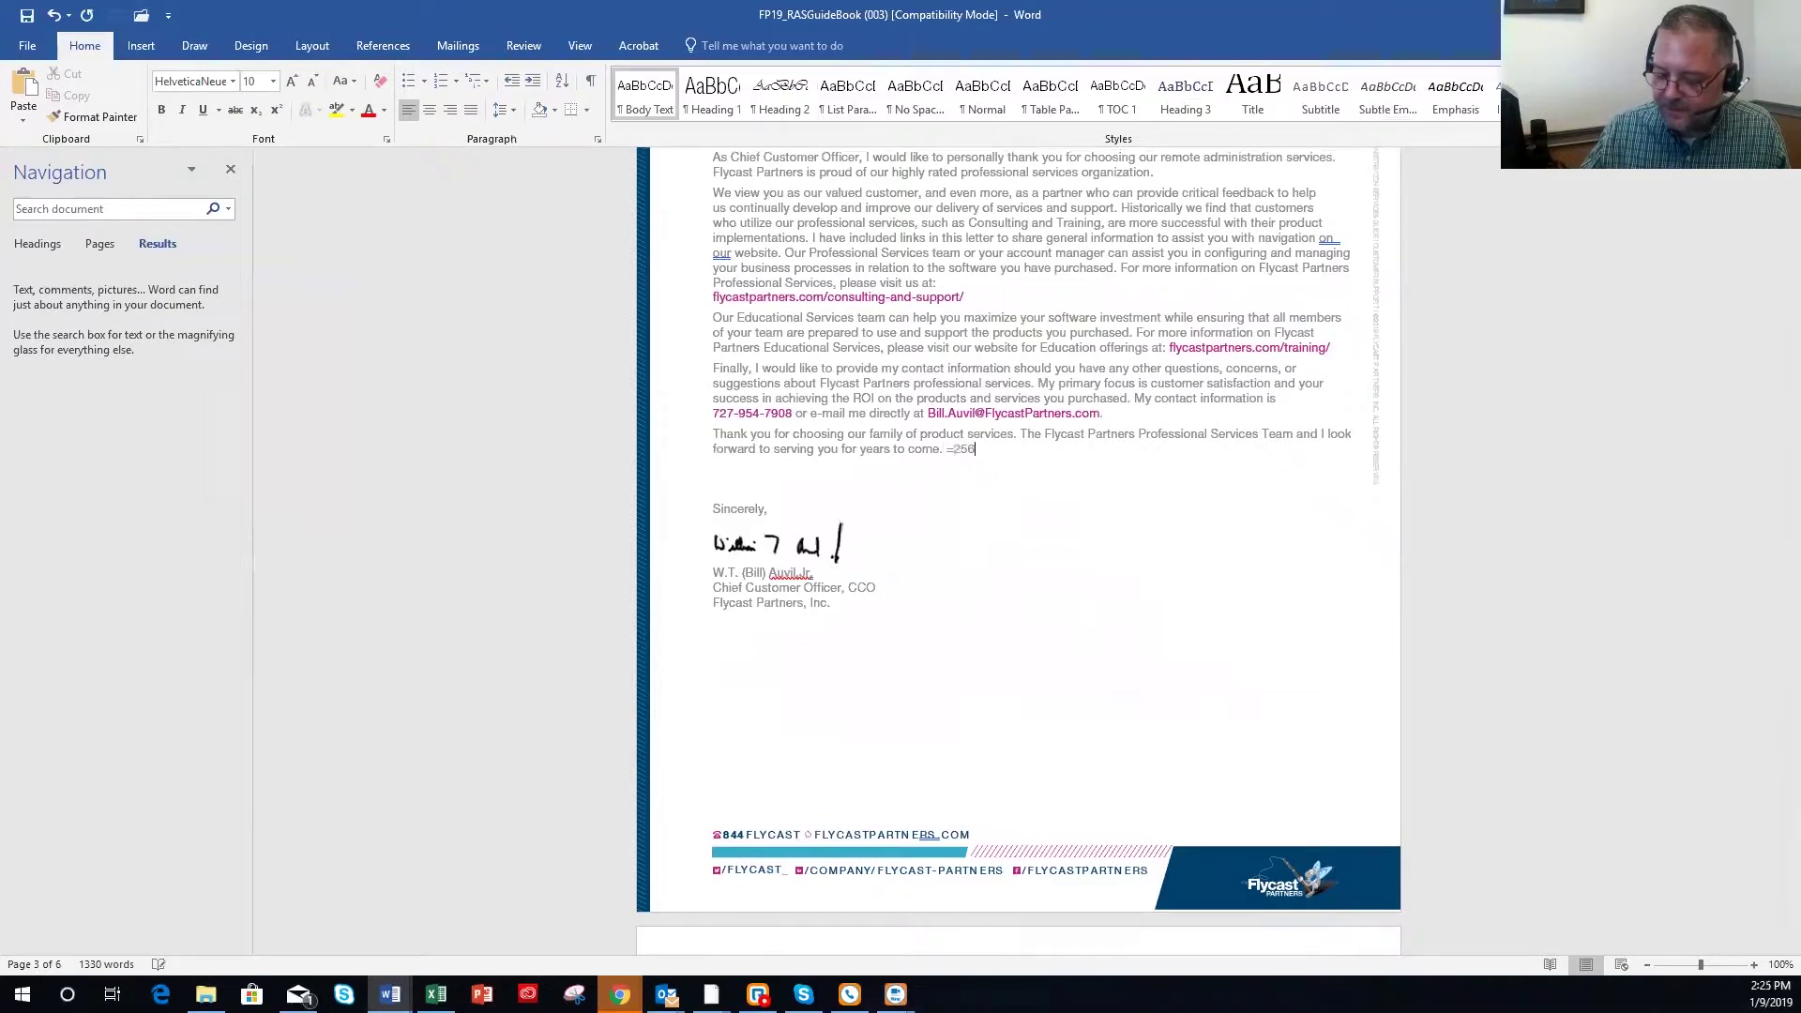
type("+635")
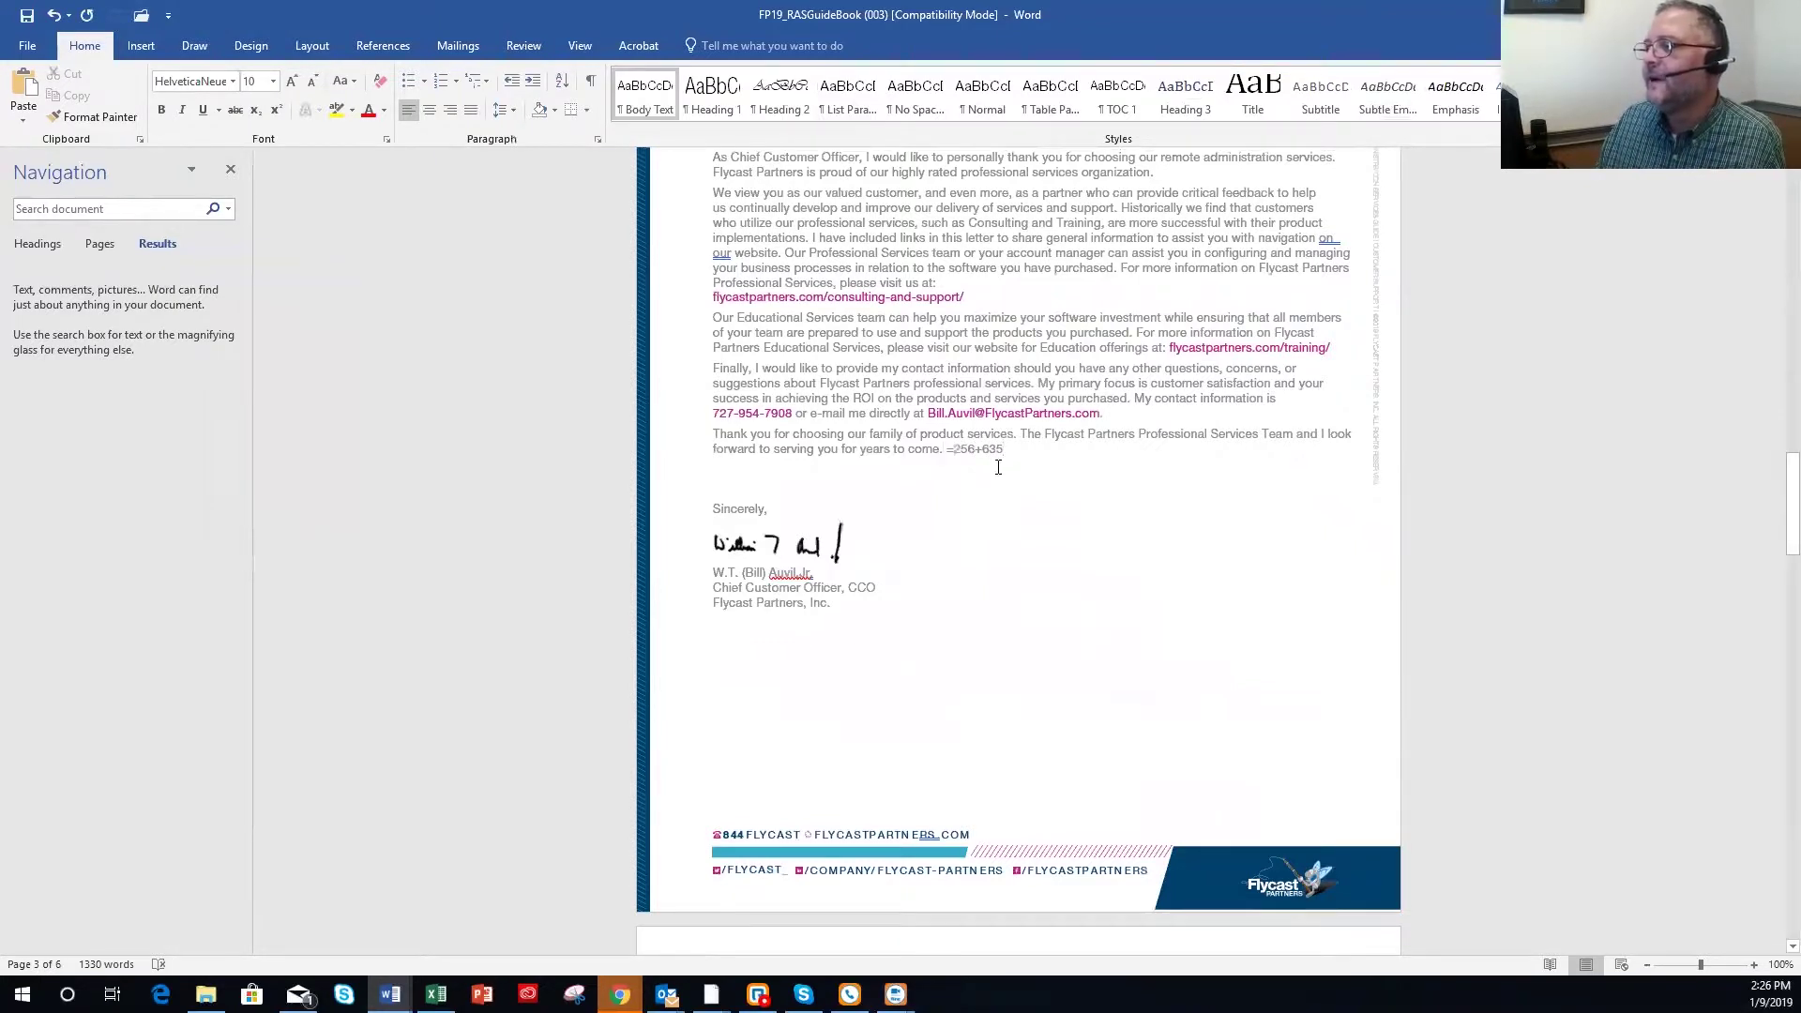
Run the Calculate command on the =256+635 text, and delete that text from the letter.
left_click_drag(1005, 452, 950, 466)
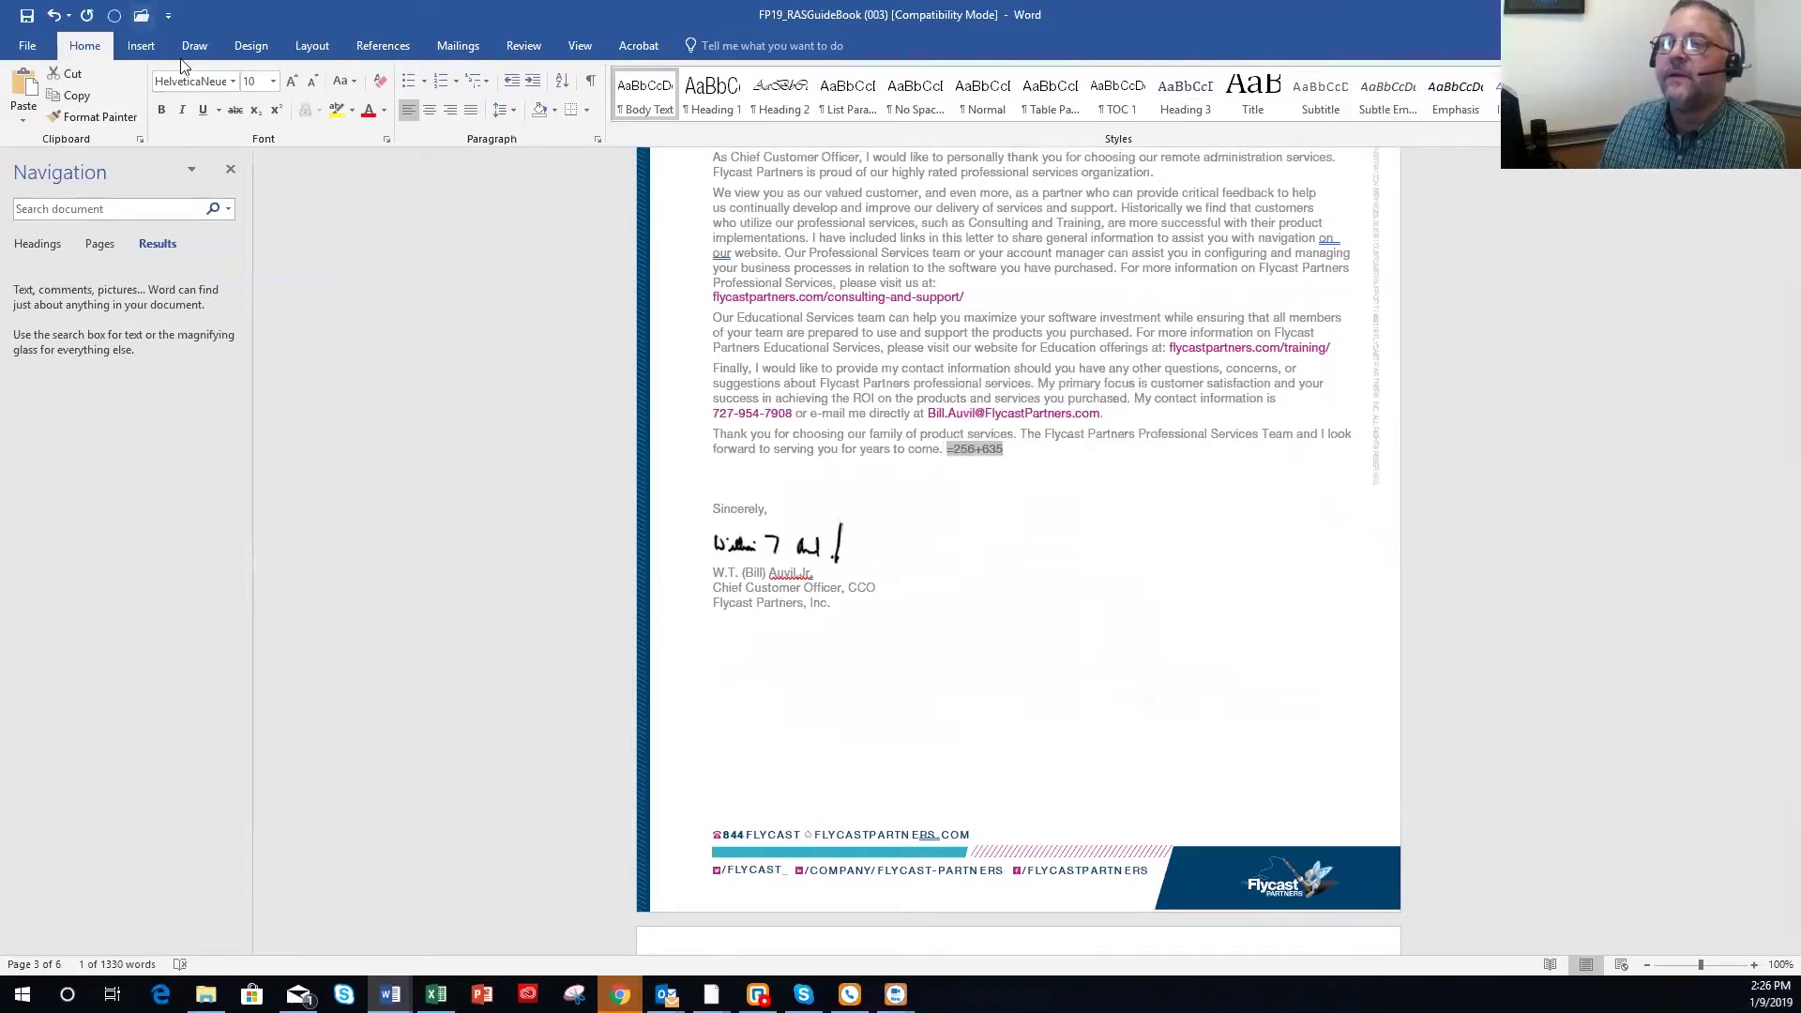
left_click(114, 16)
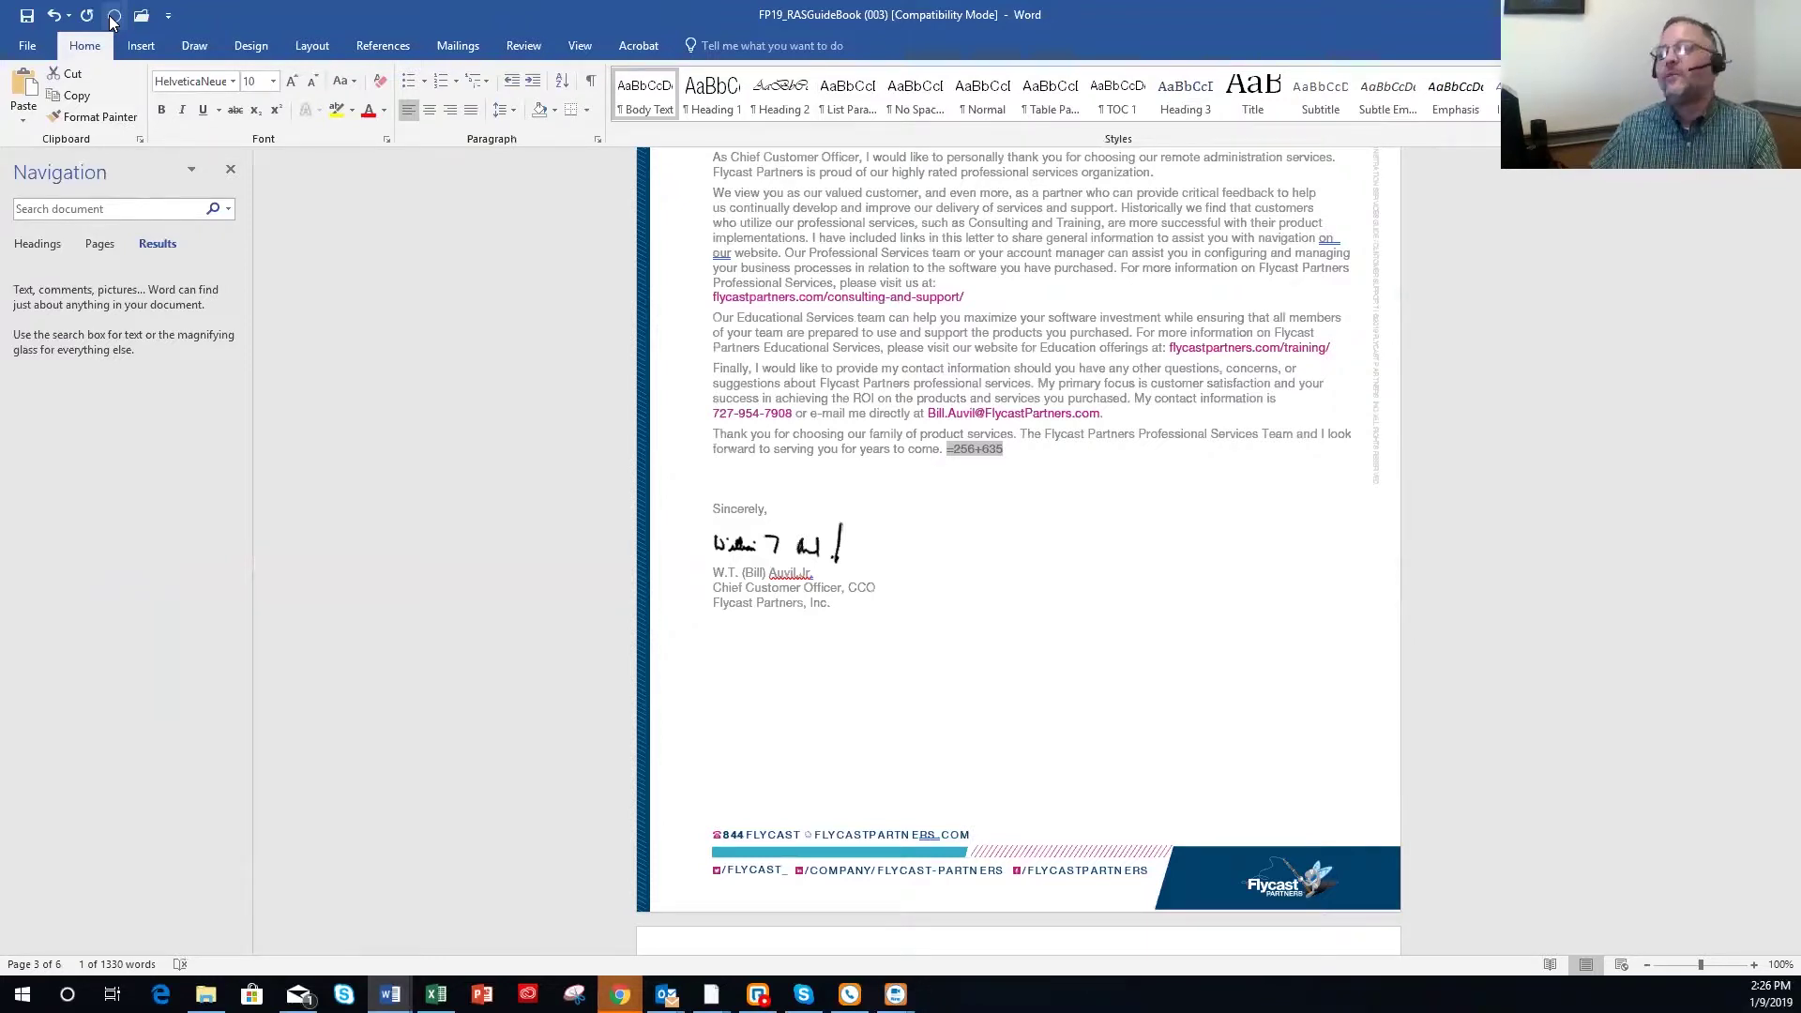
key("Delete")
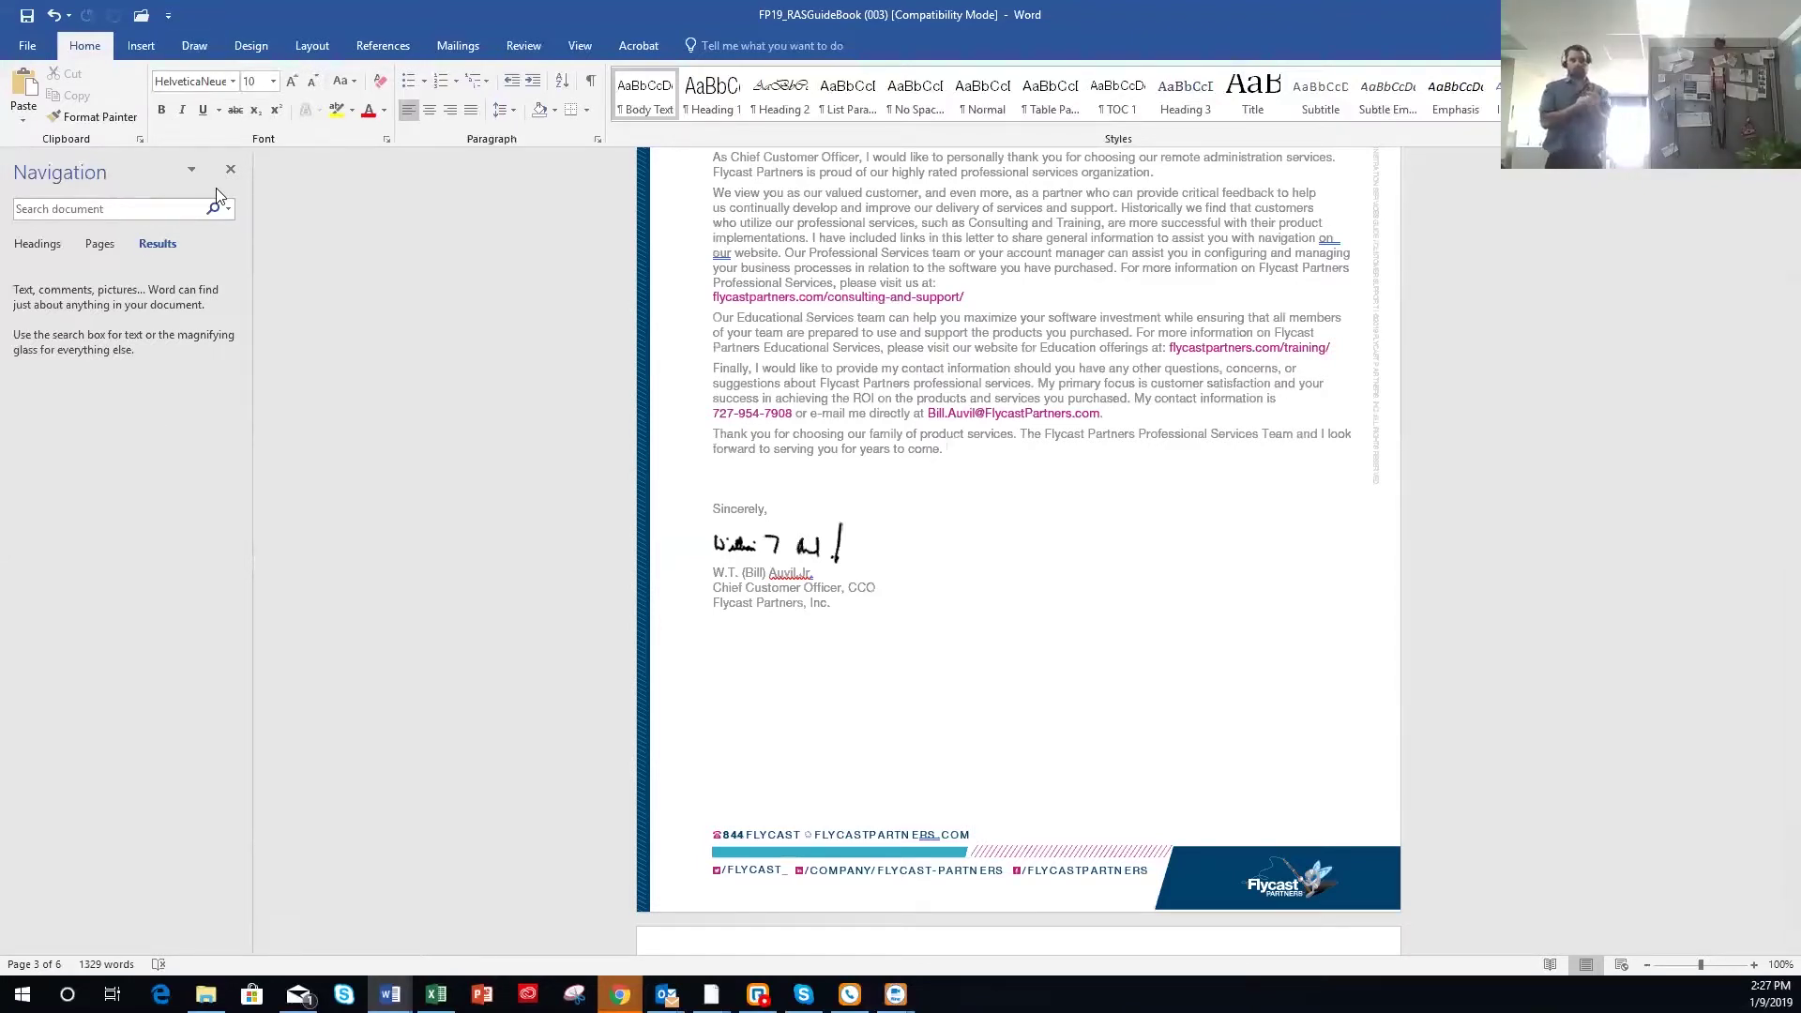
Apply the closing paragraph's formatting to "Finally, I would like" with Format Painter, and undo the change.
left_click(85, 122)
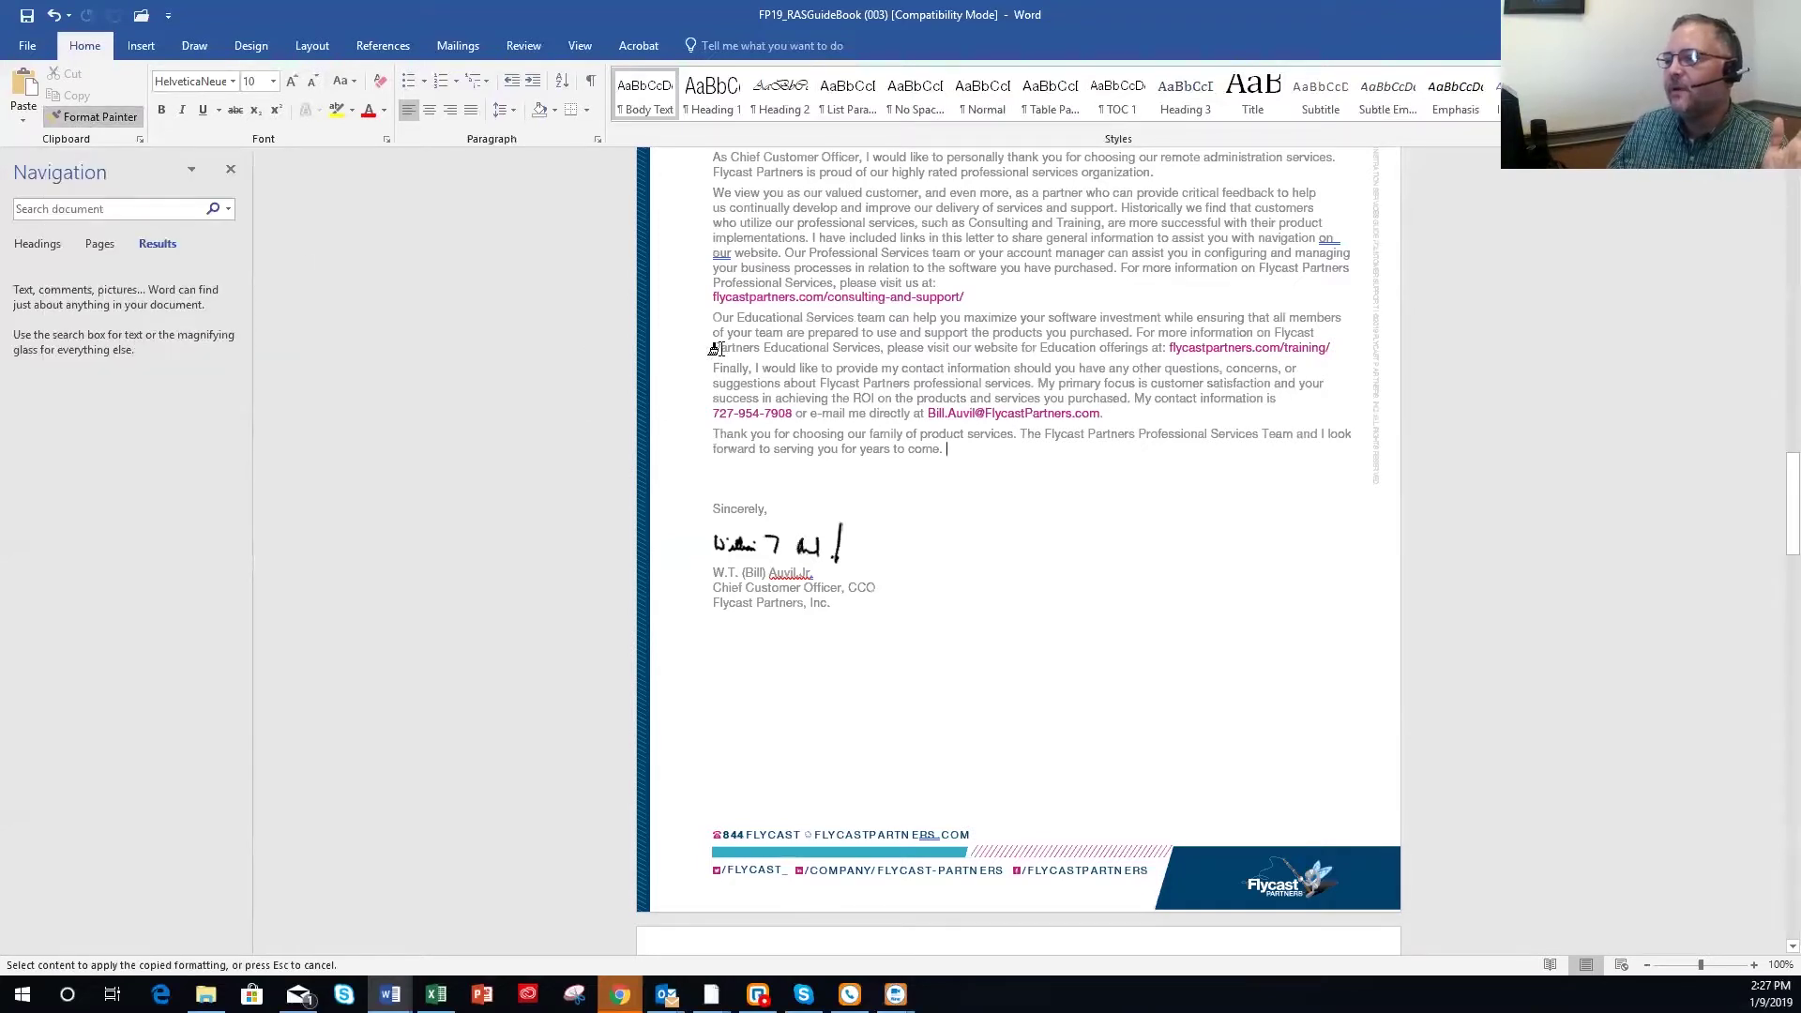
left_click_drag(705, 366, 818, 370)
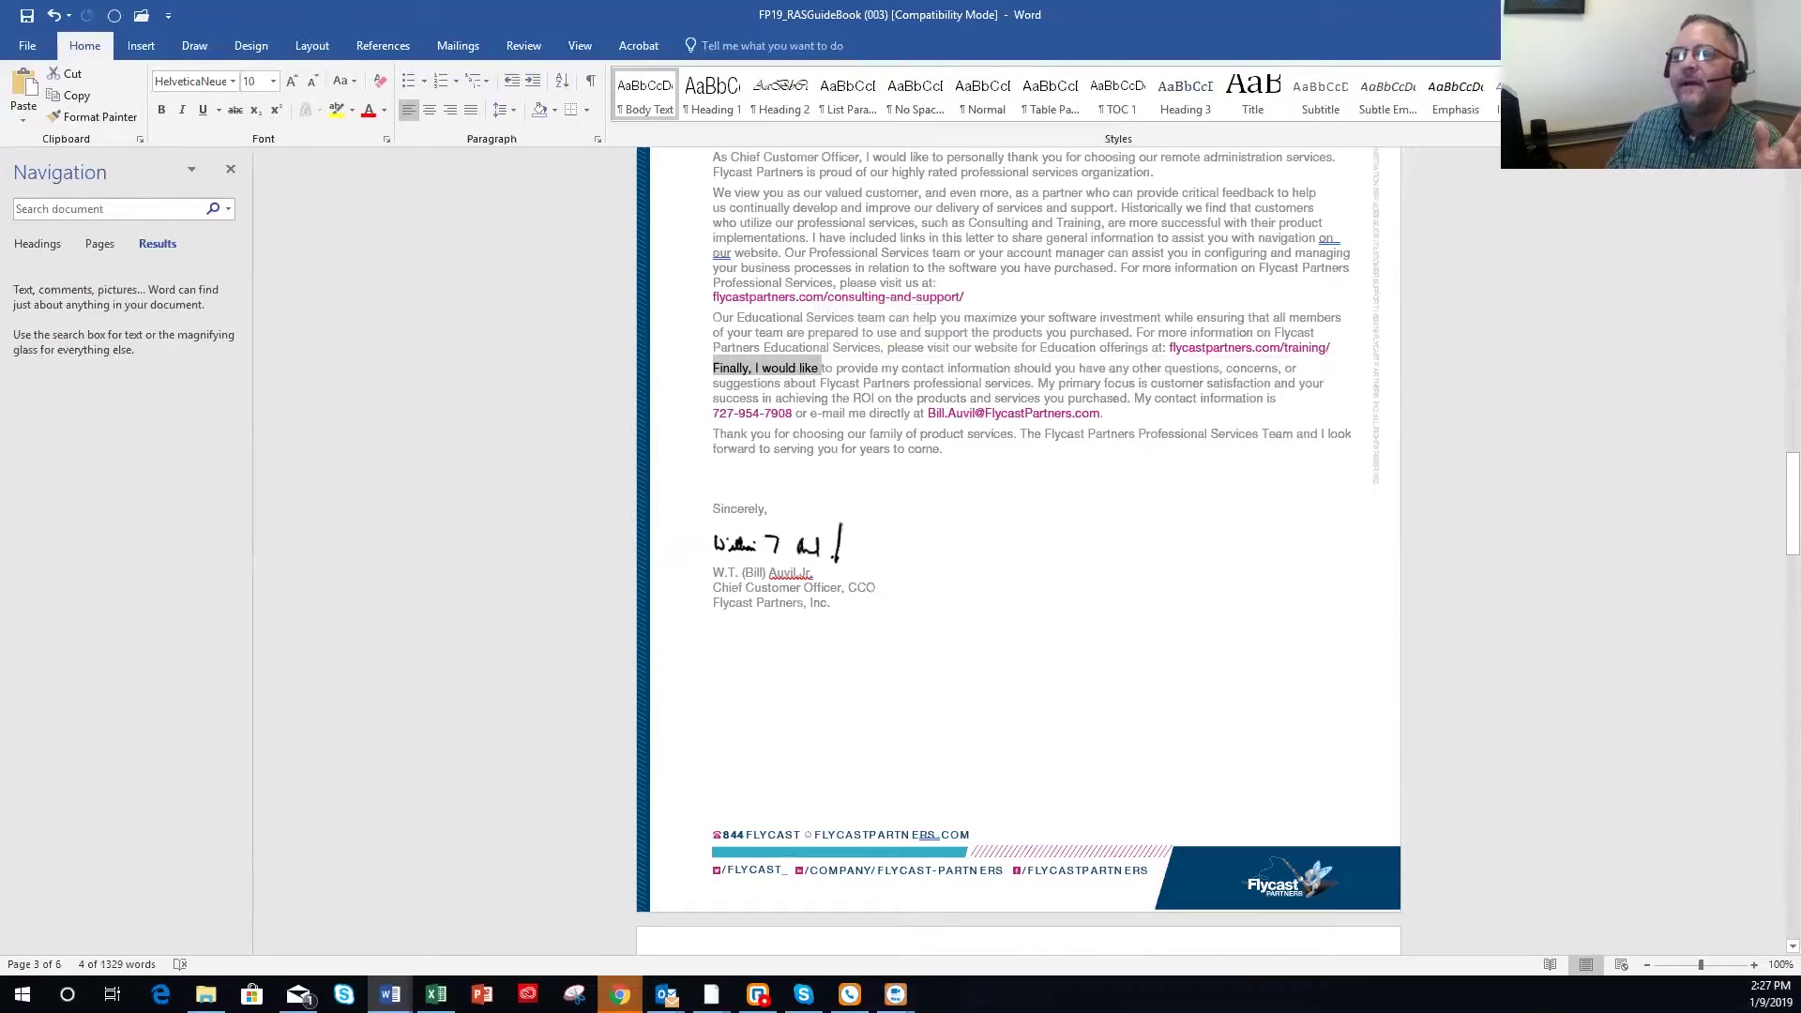
left_click(52, 17)
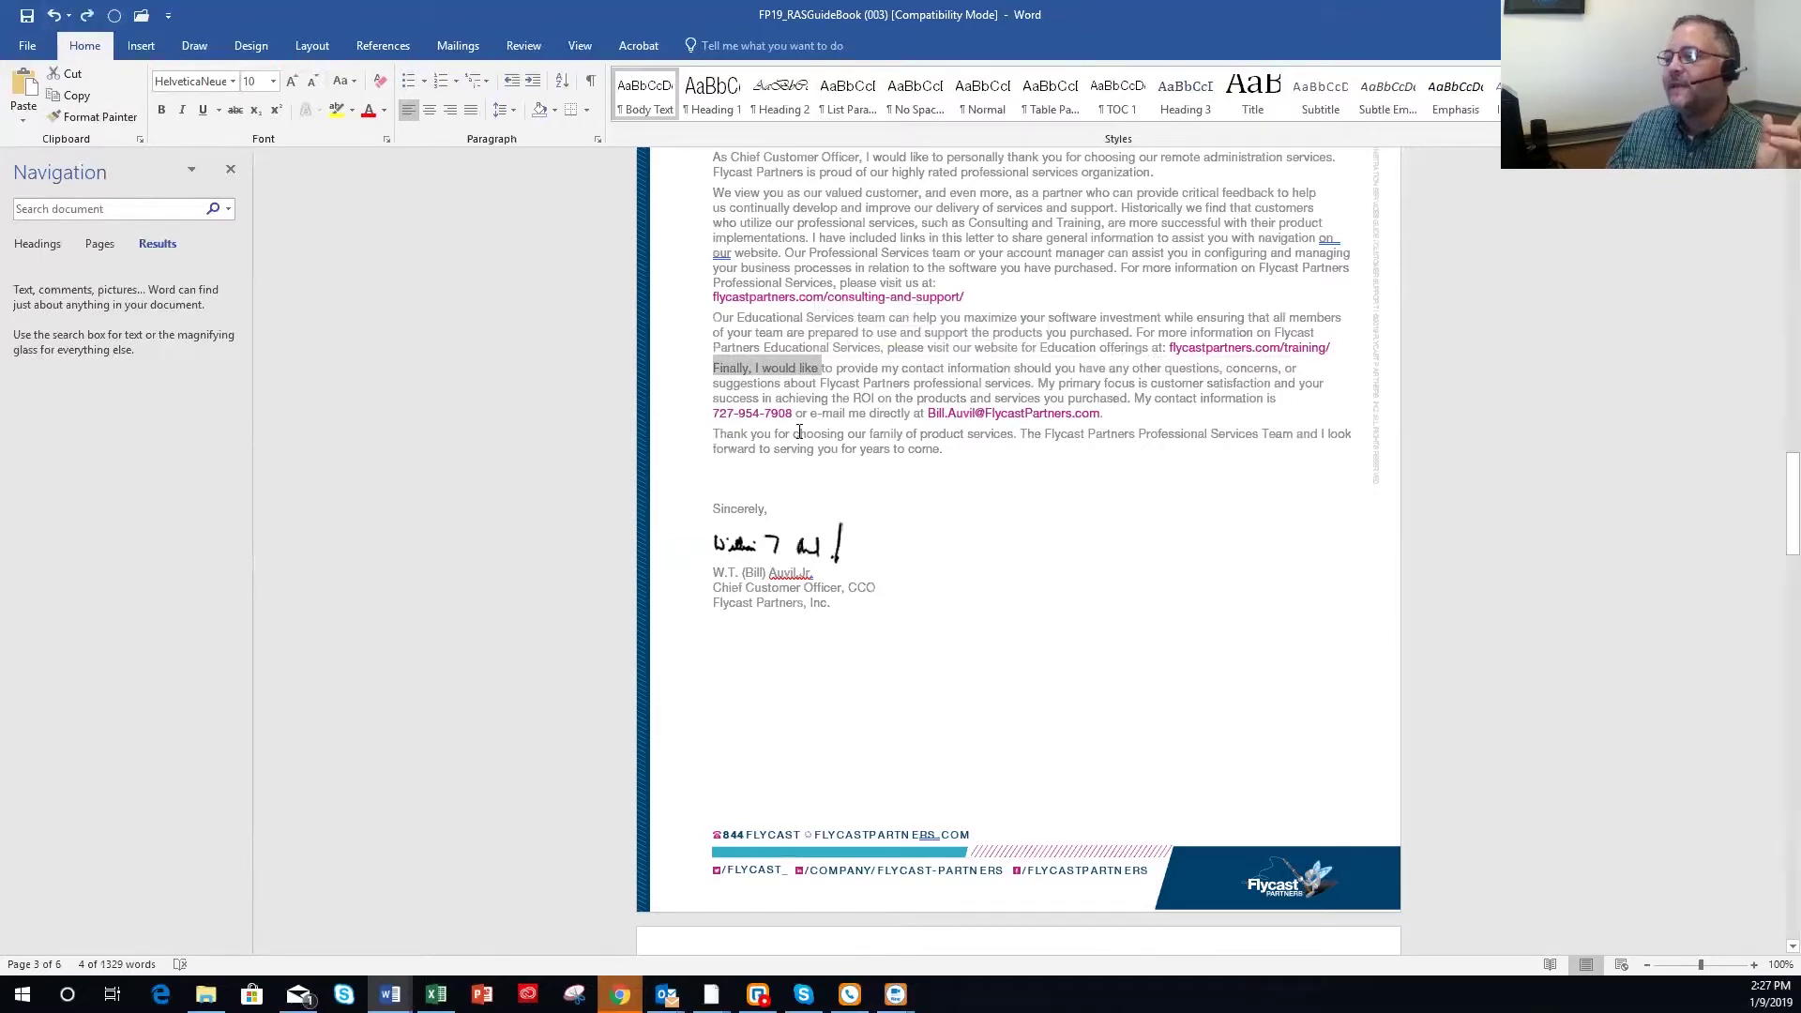
left_click(841, 374)
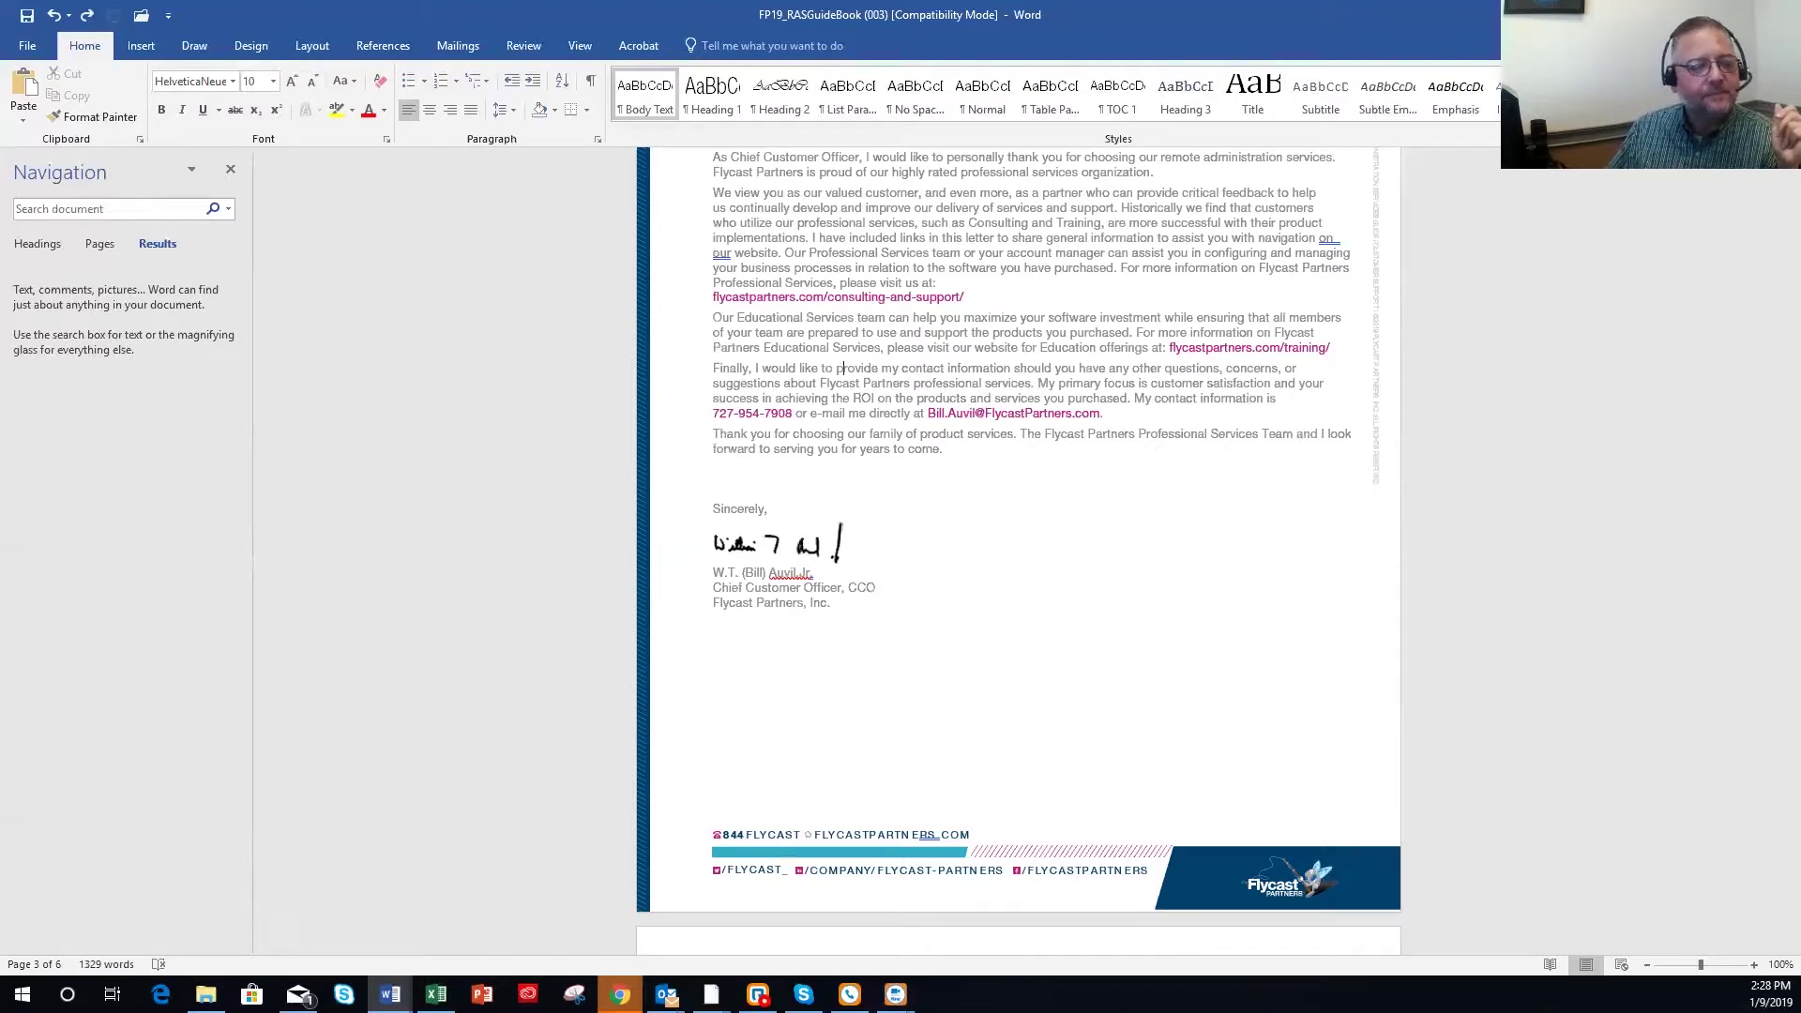
left_click(840, 369)
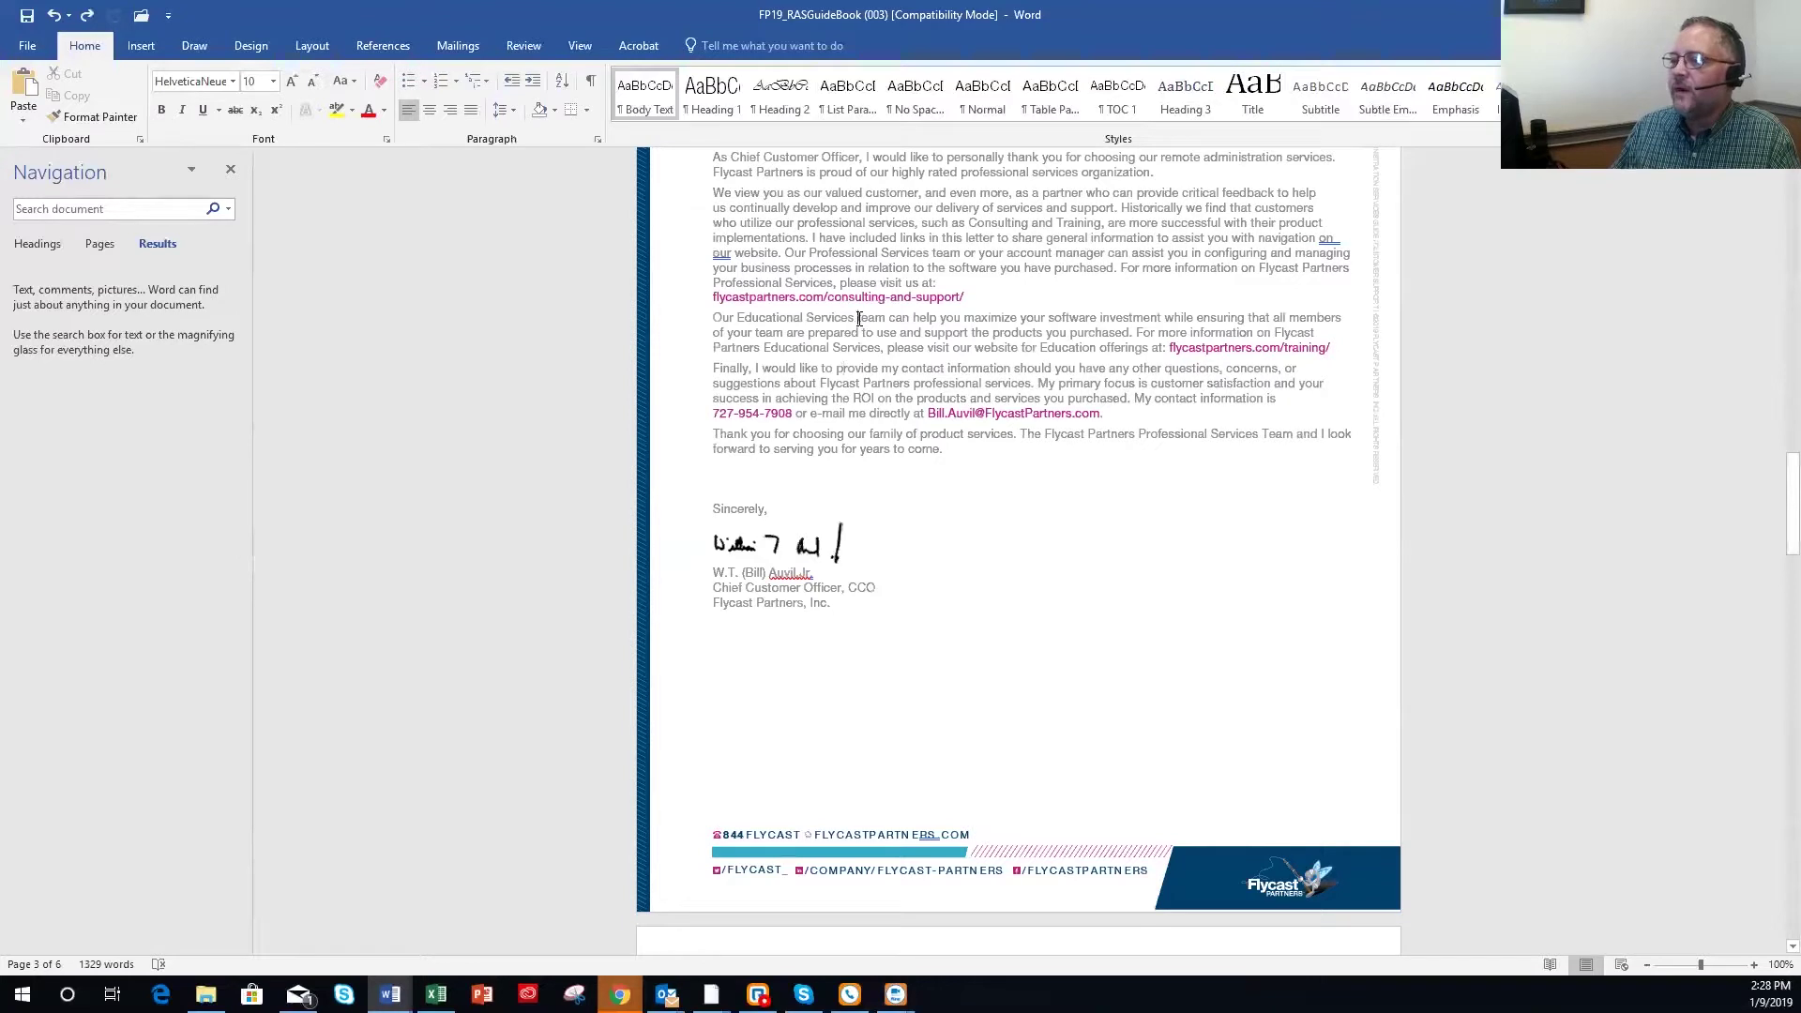
Select a rectangular block of text across the letter's last three paragraphs and check the document's Word Count statistics.
left_click_drag(859, 319, 947, 454)
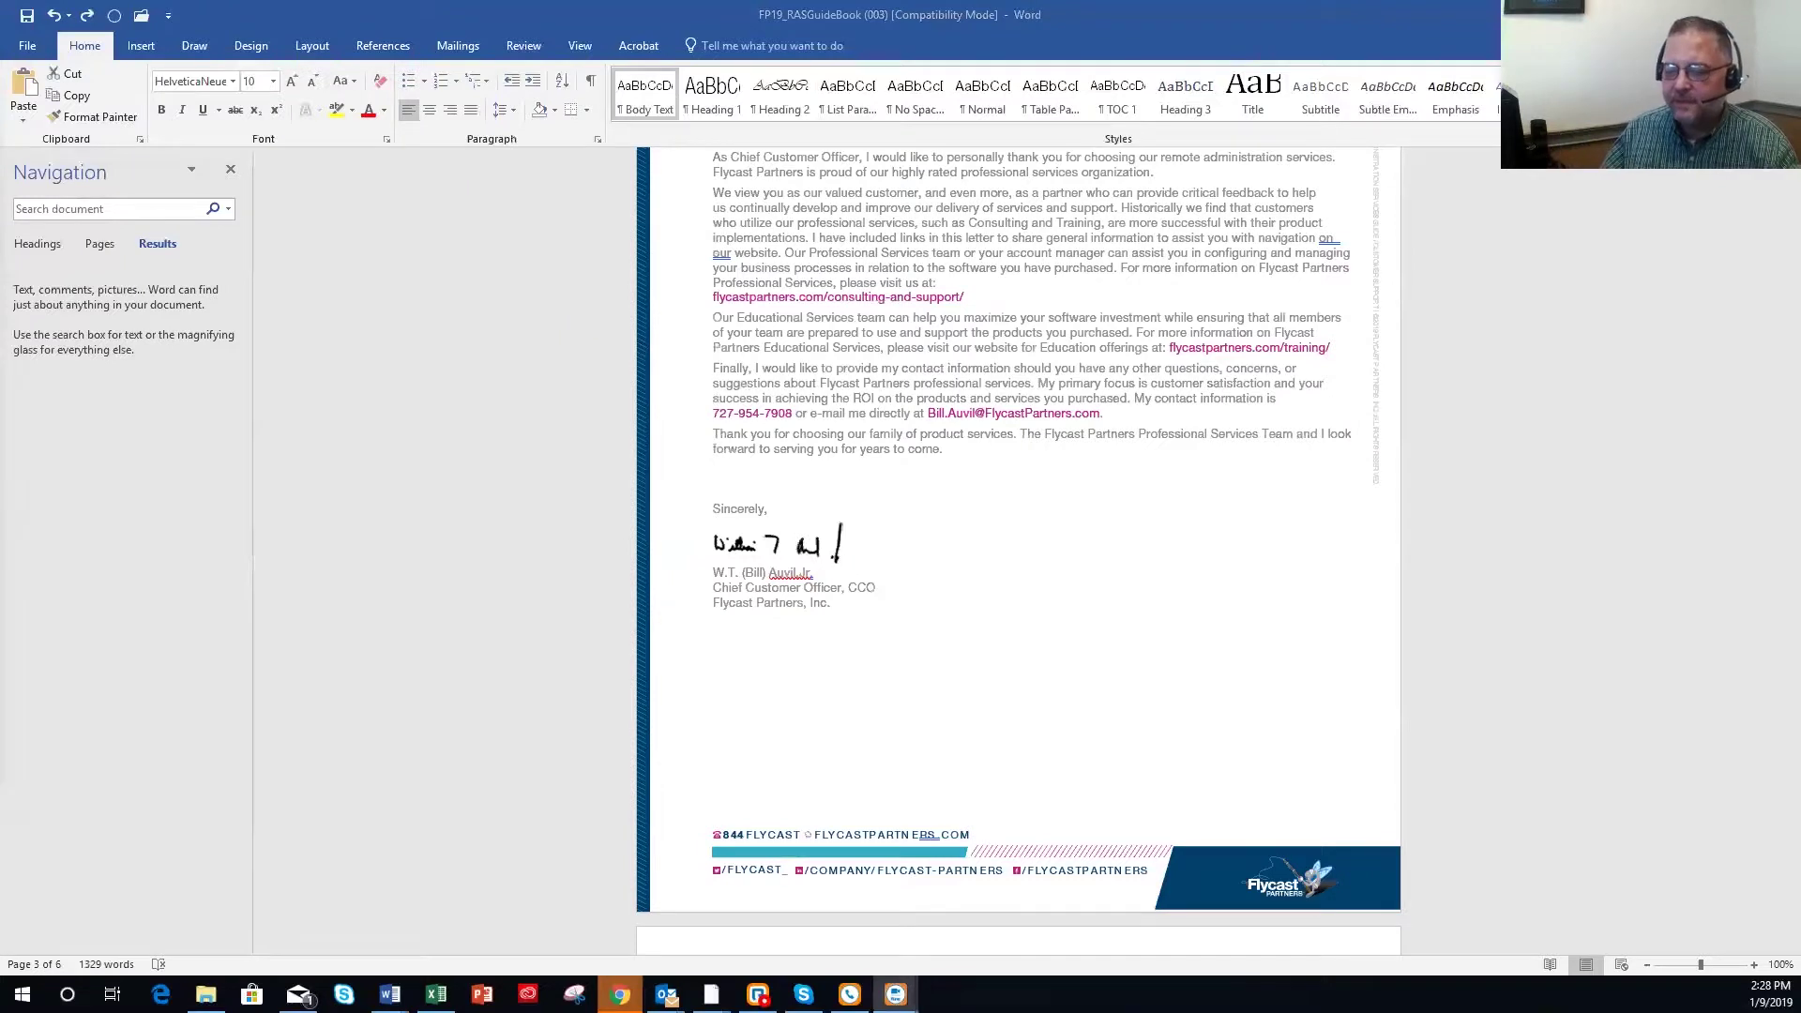
left_click(106, 964)
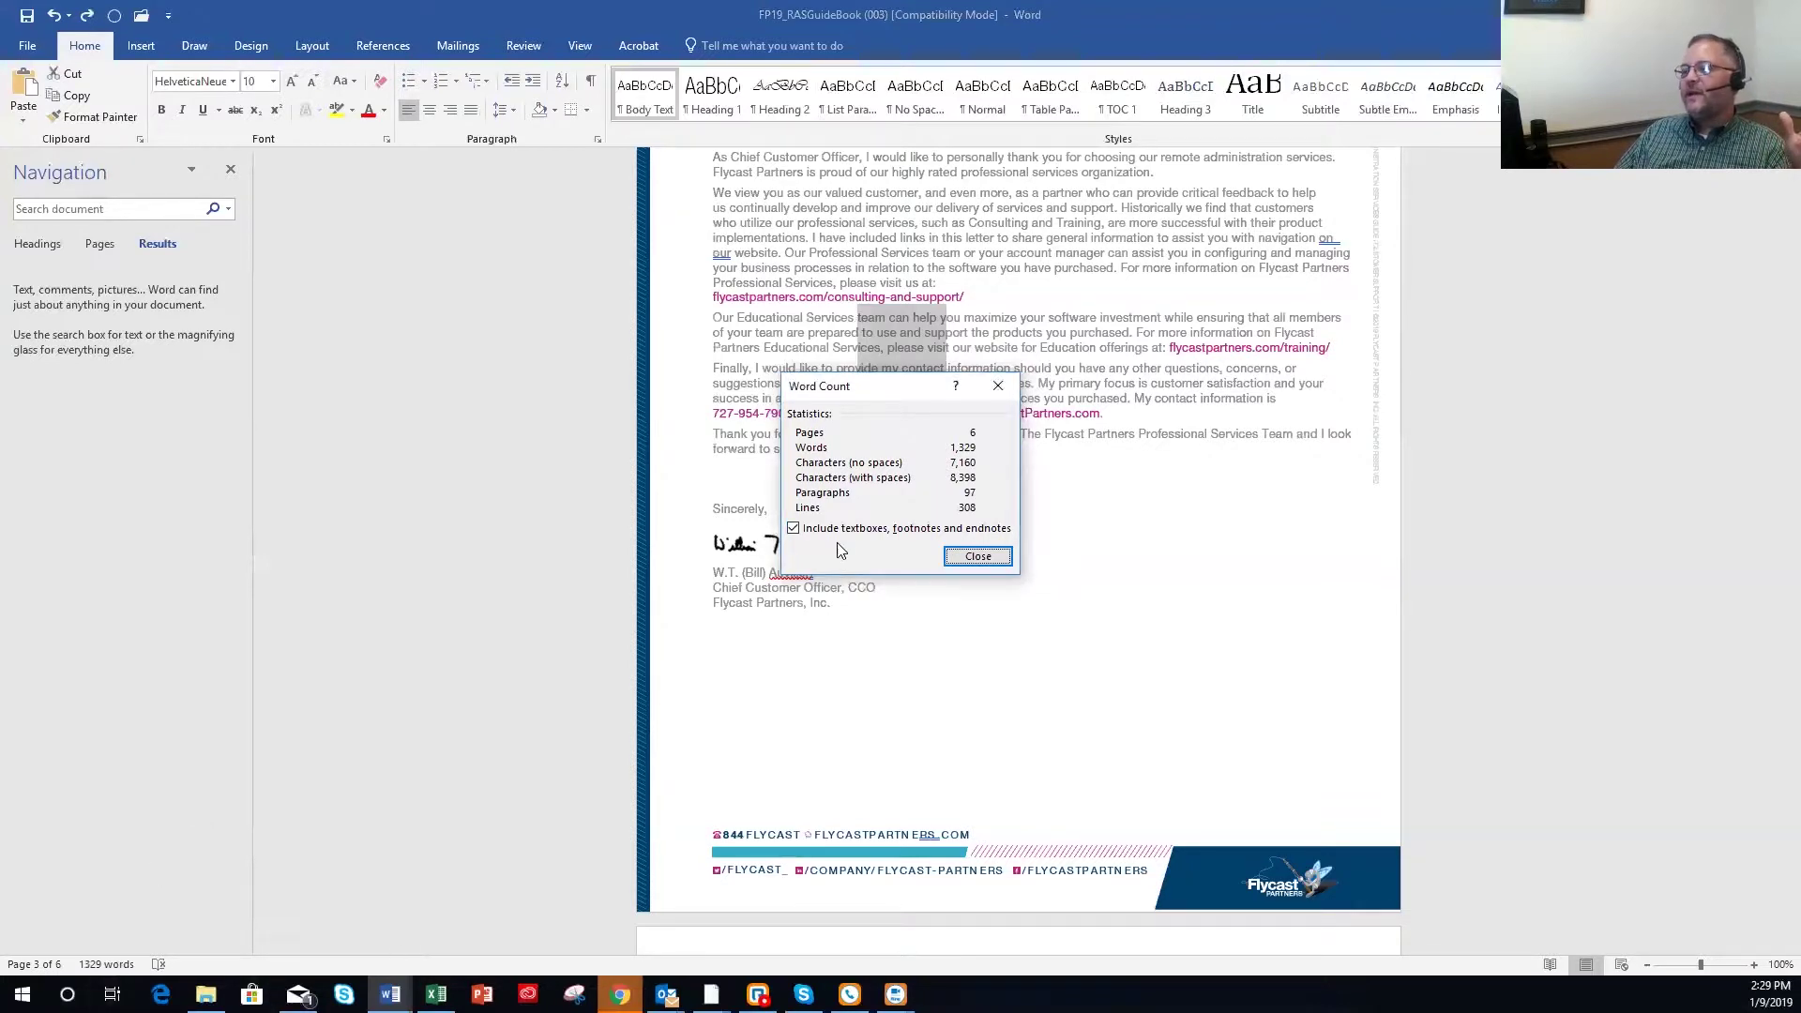
left_click(997, 386)
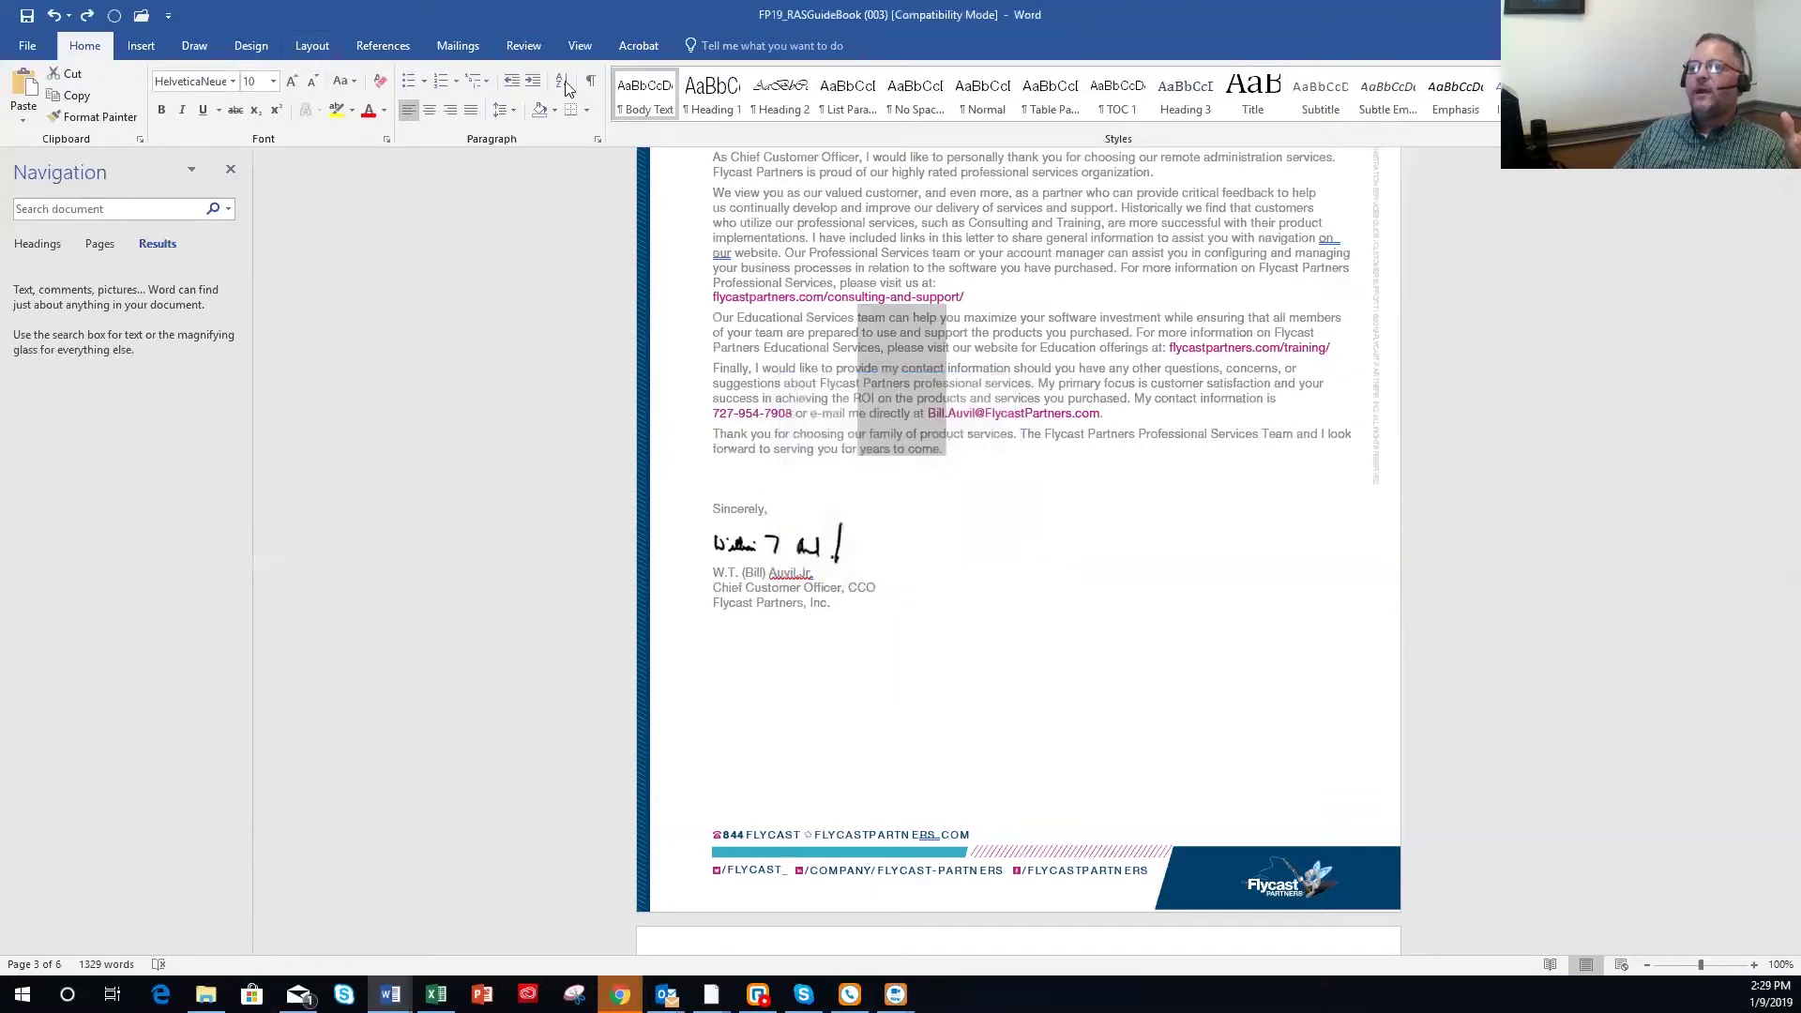
Check the Word Count statistics again through the proofing tools, close them, and clear the block selection in the letter.
left_click(575, 46)
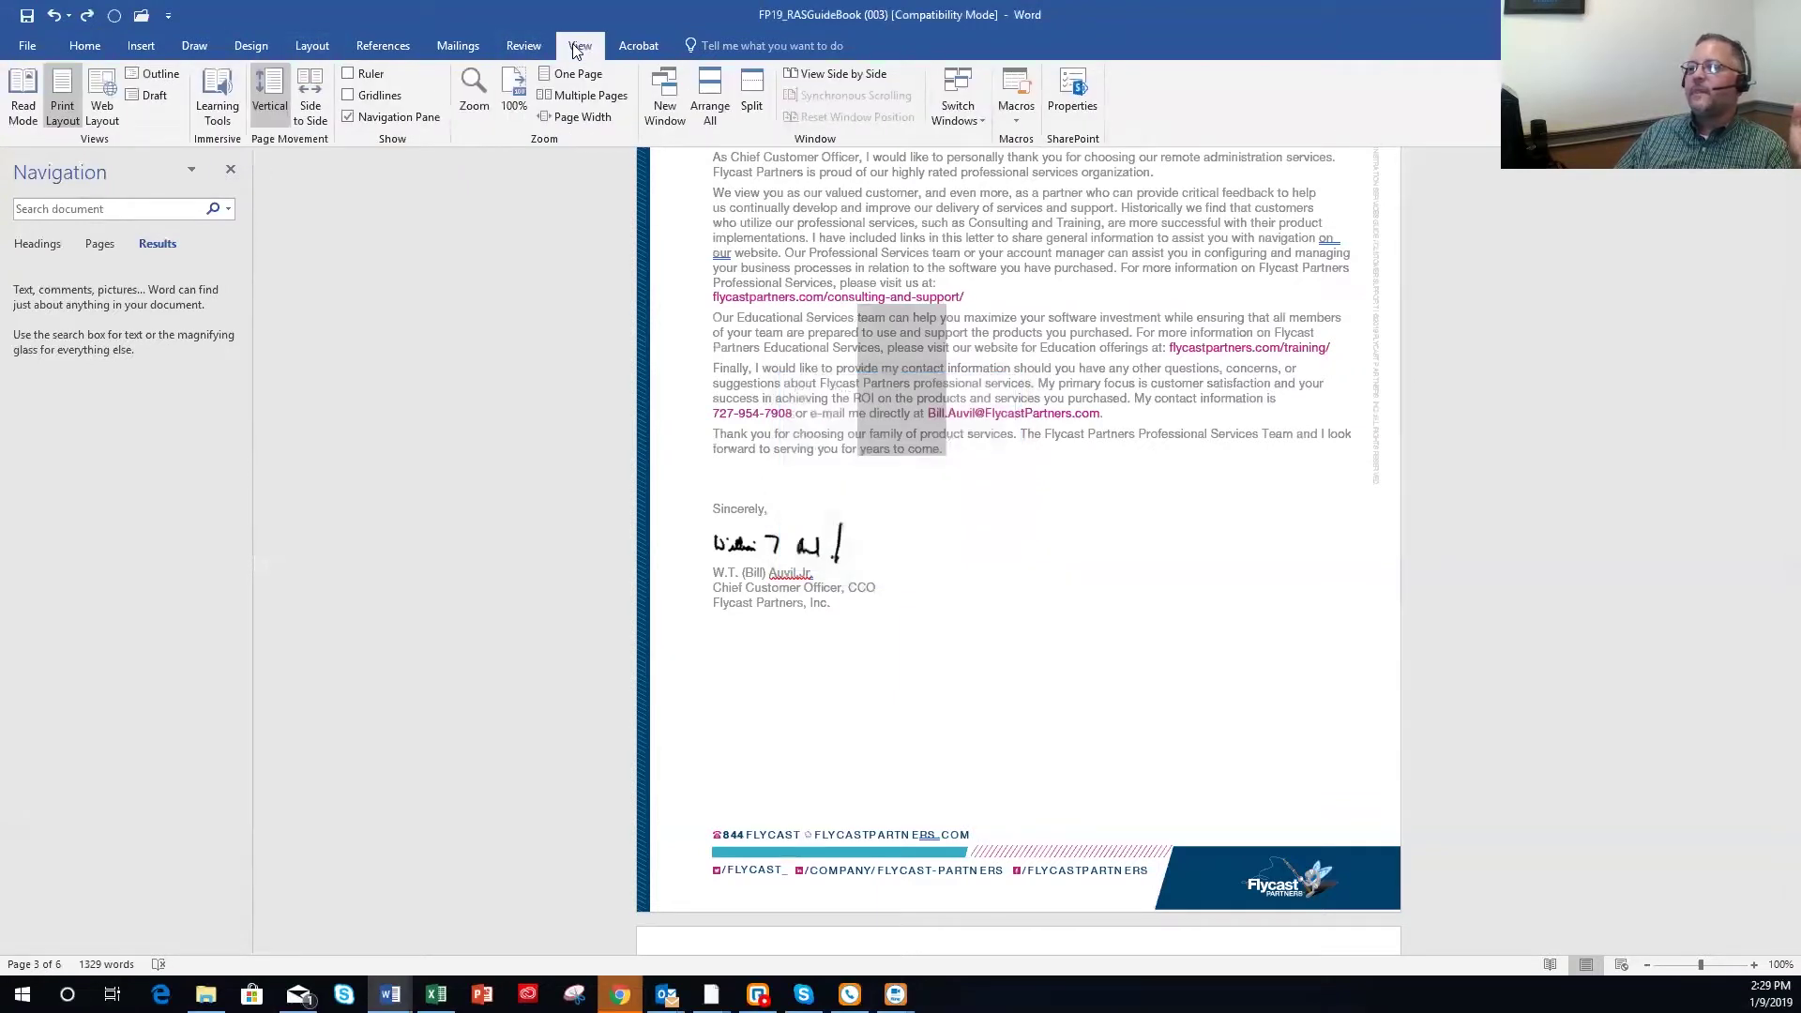
left_click(514, 53)
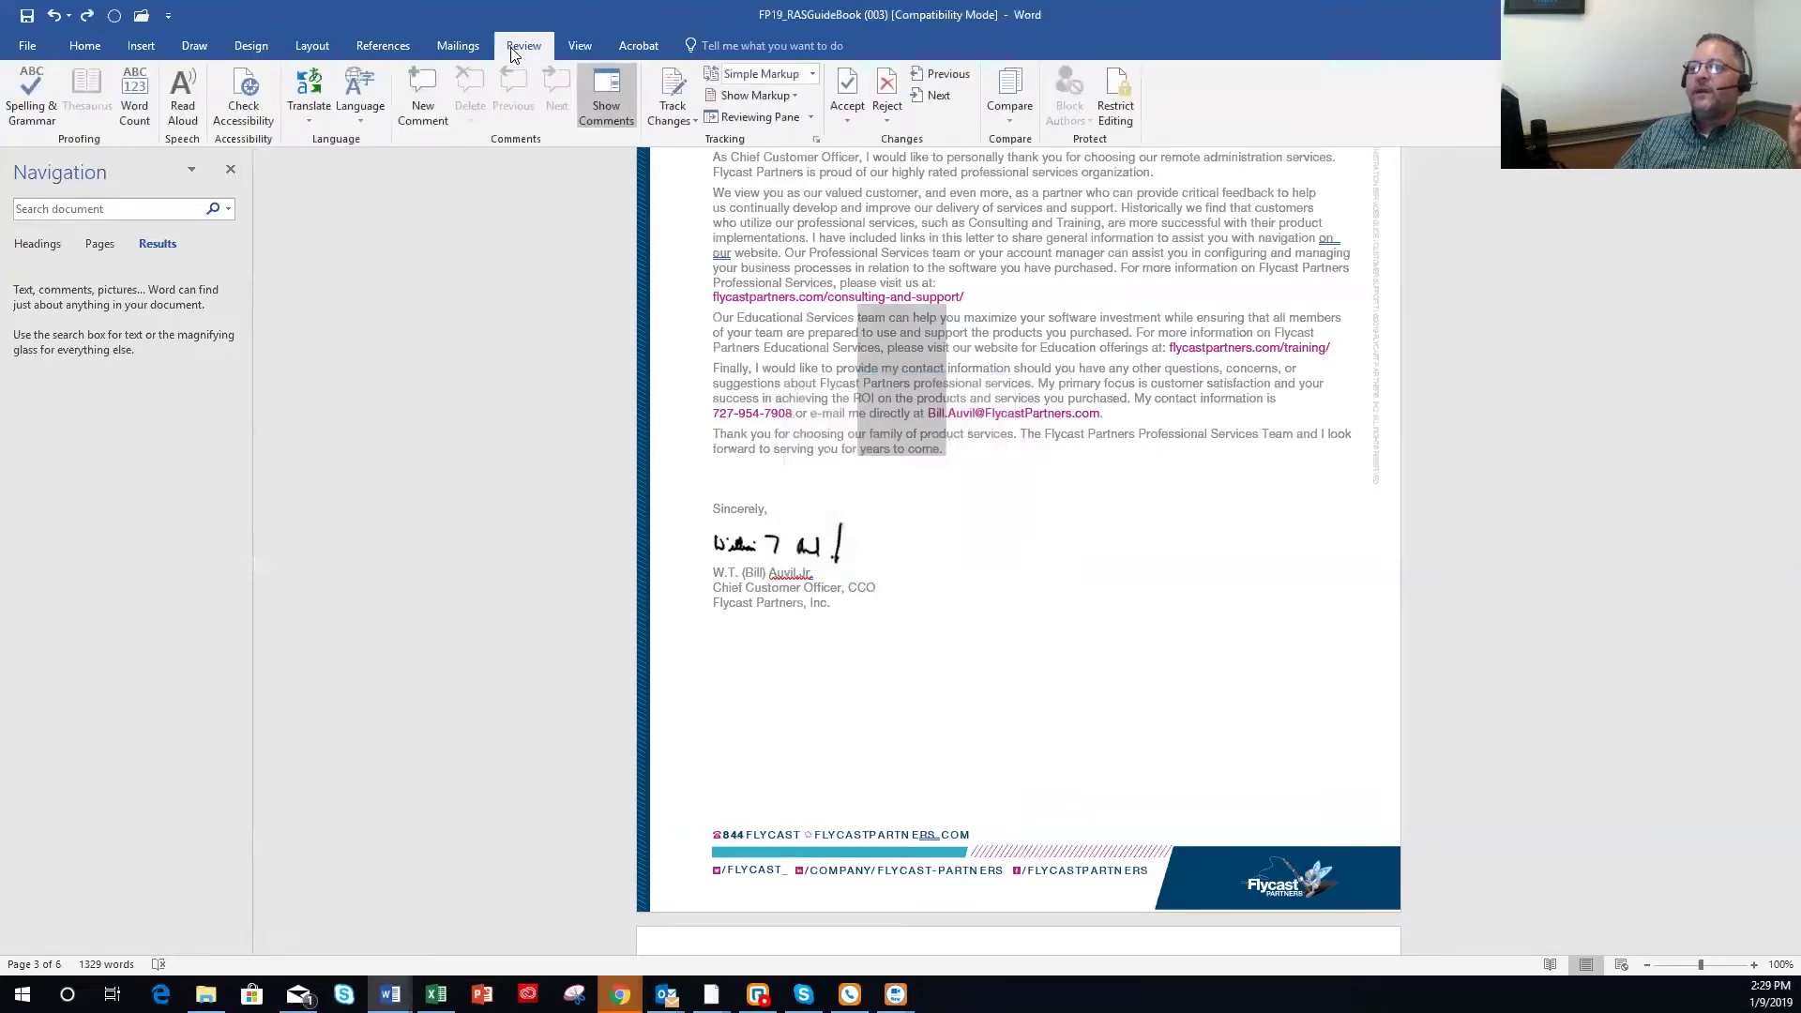
left_click(142, 103)
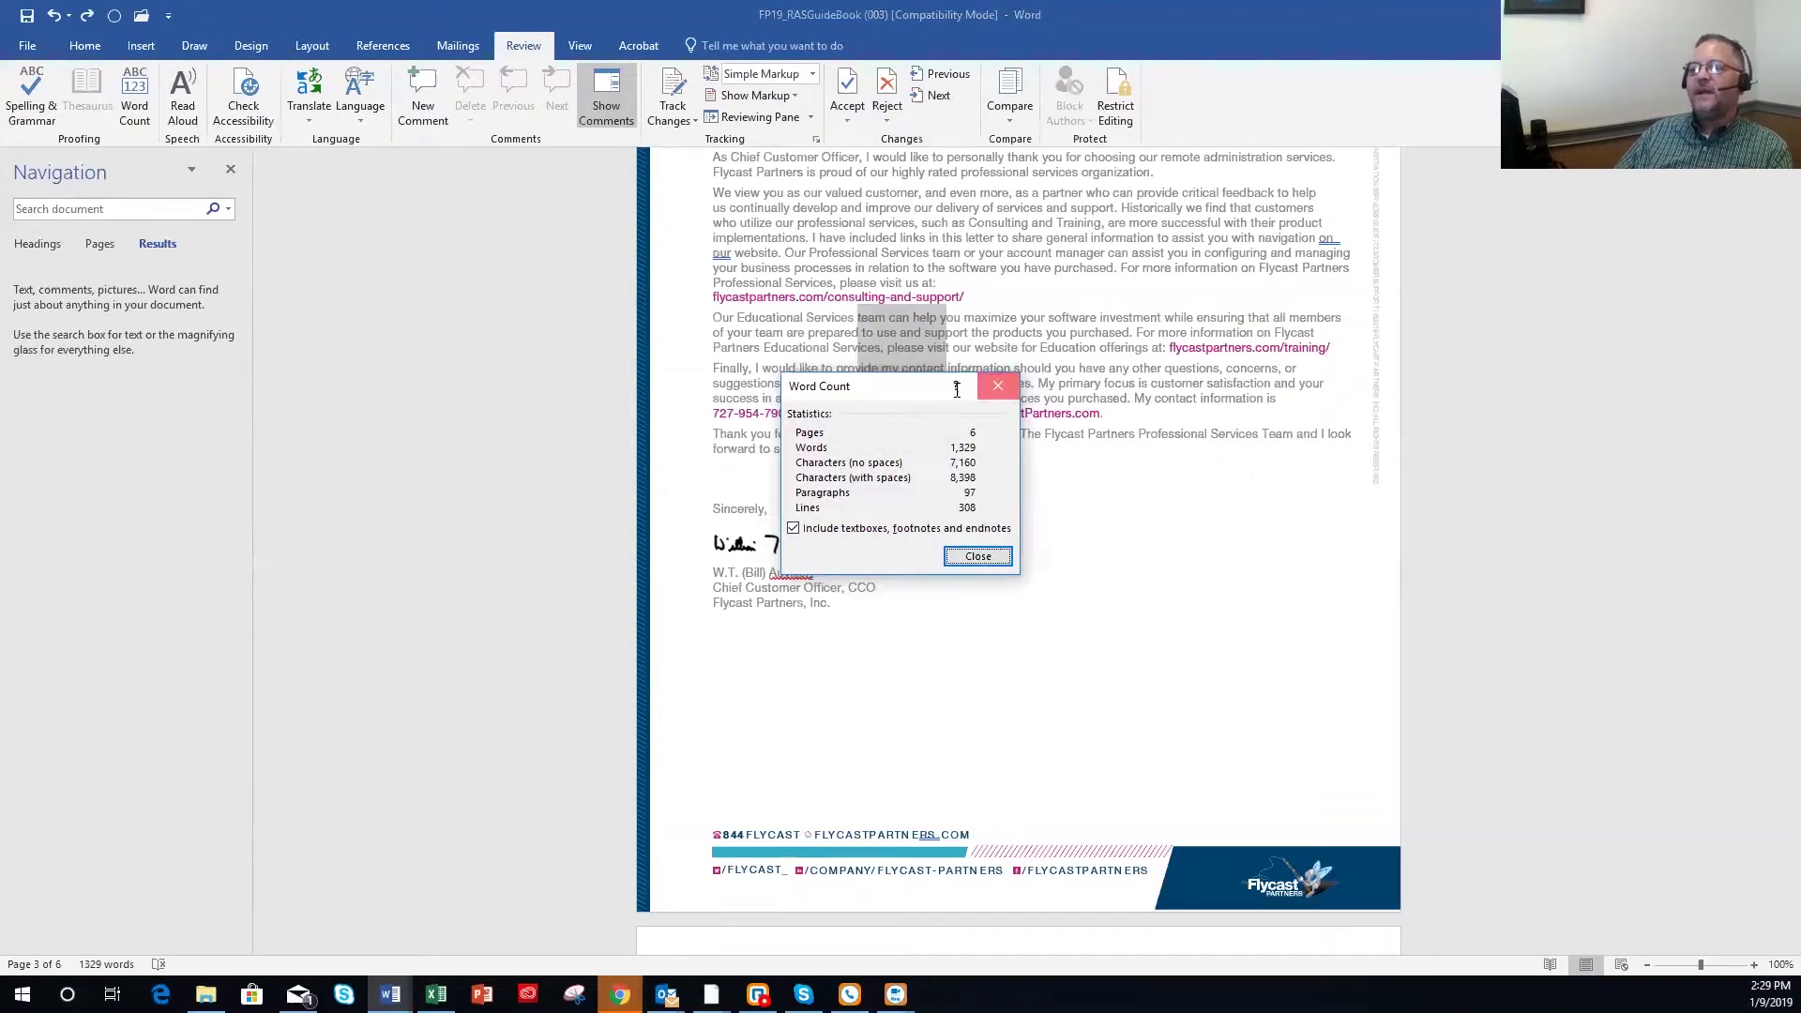
left_click(998, 386)
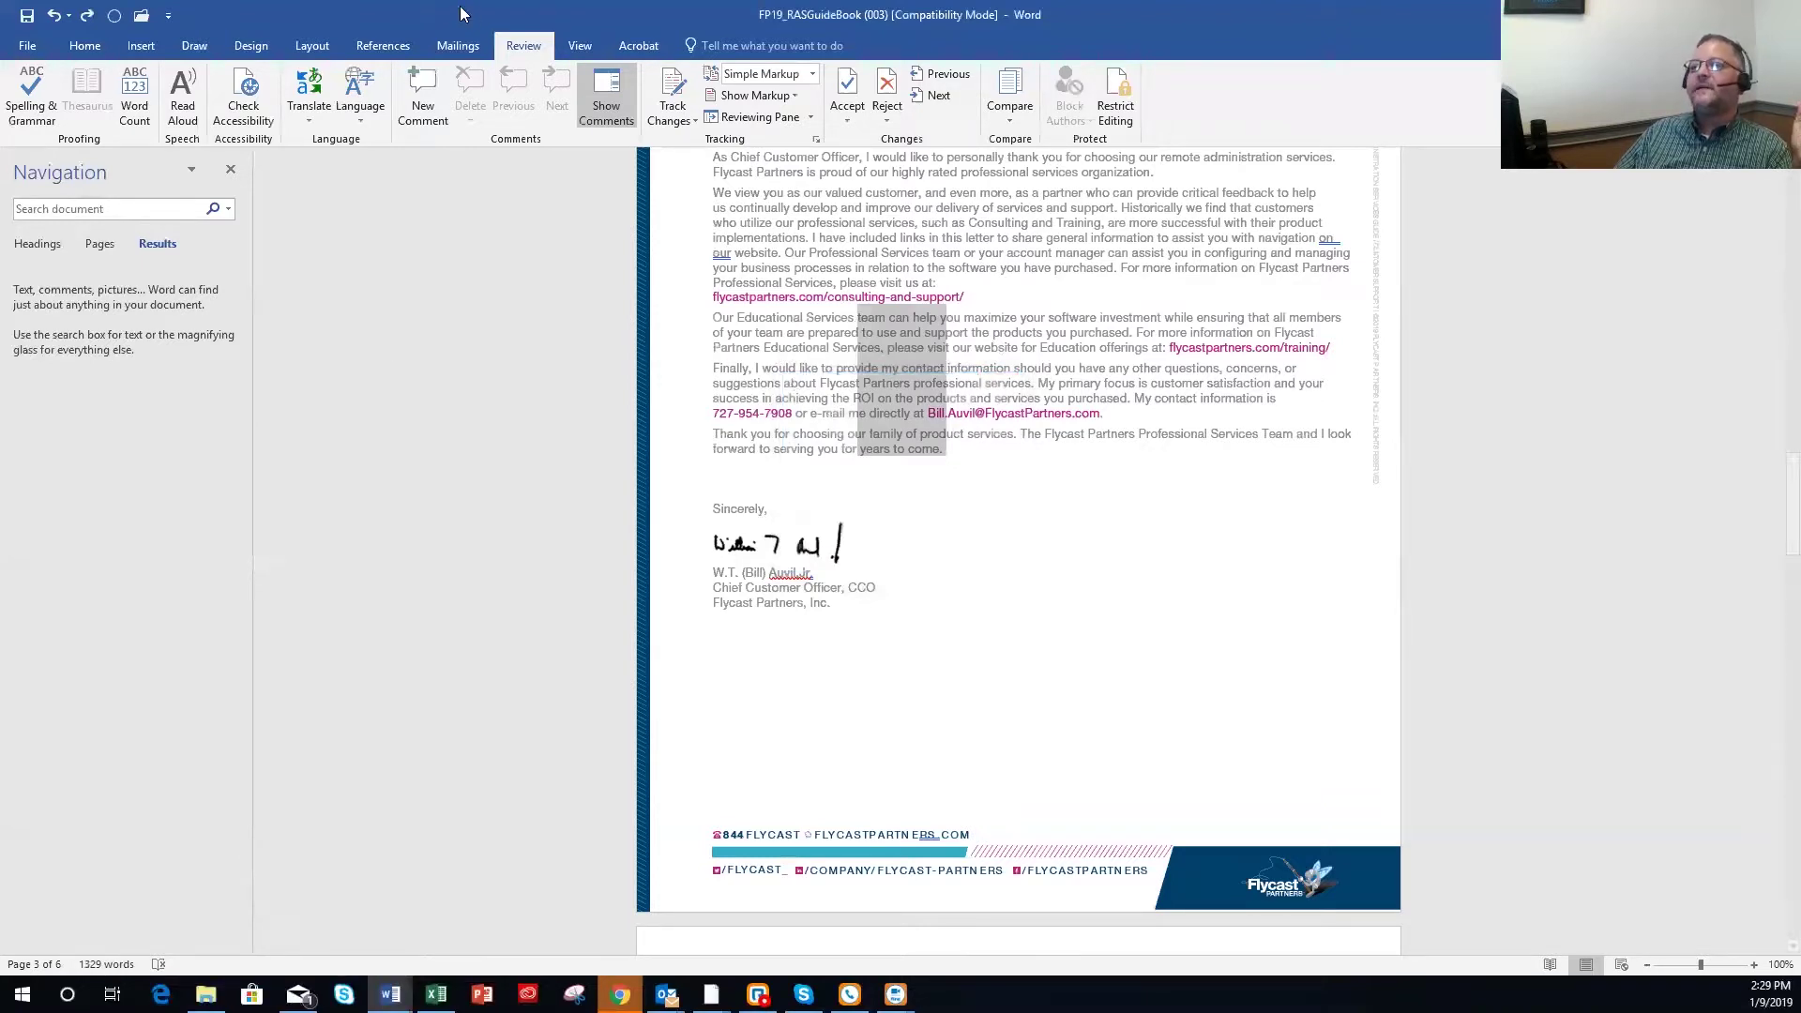
left_click(77, 47)
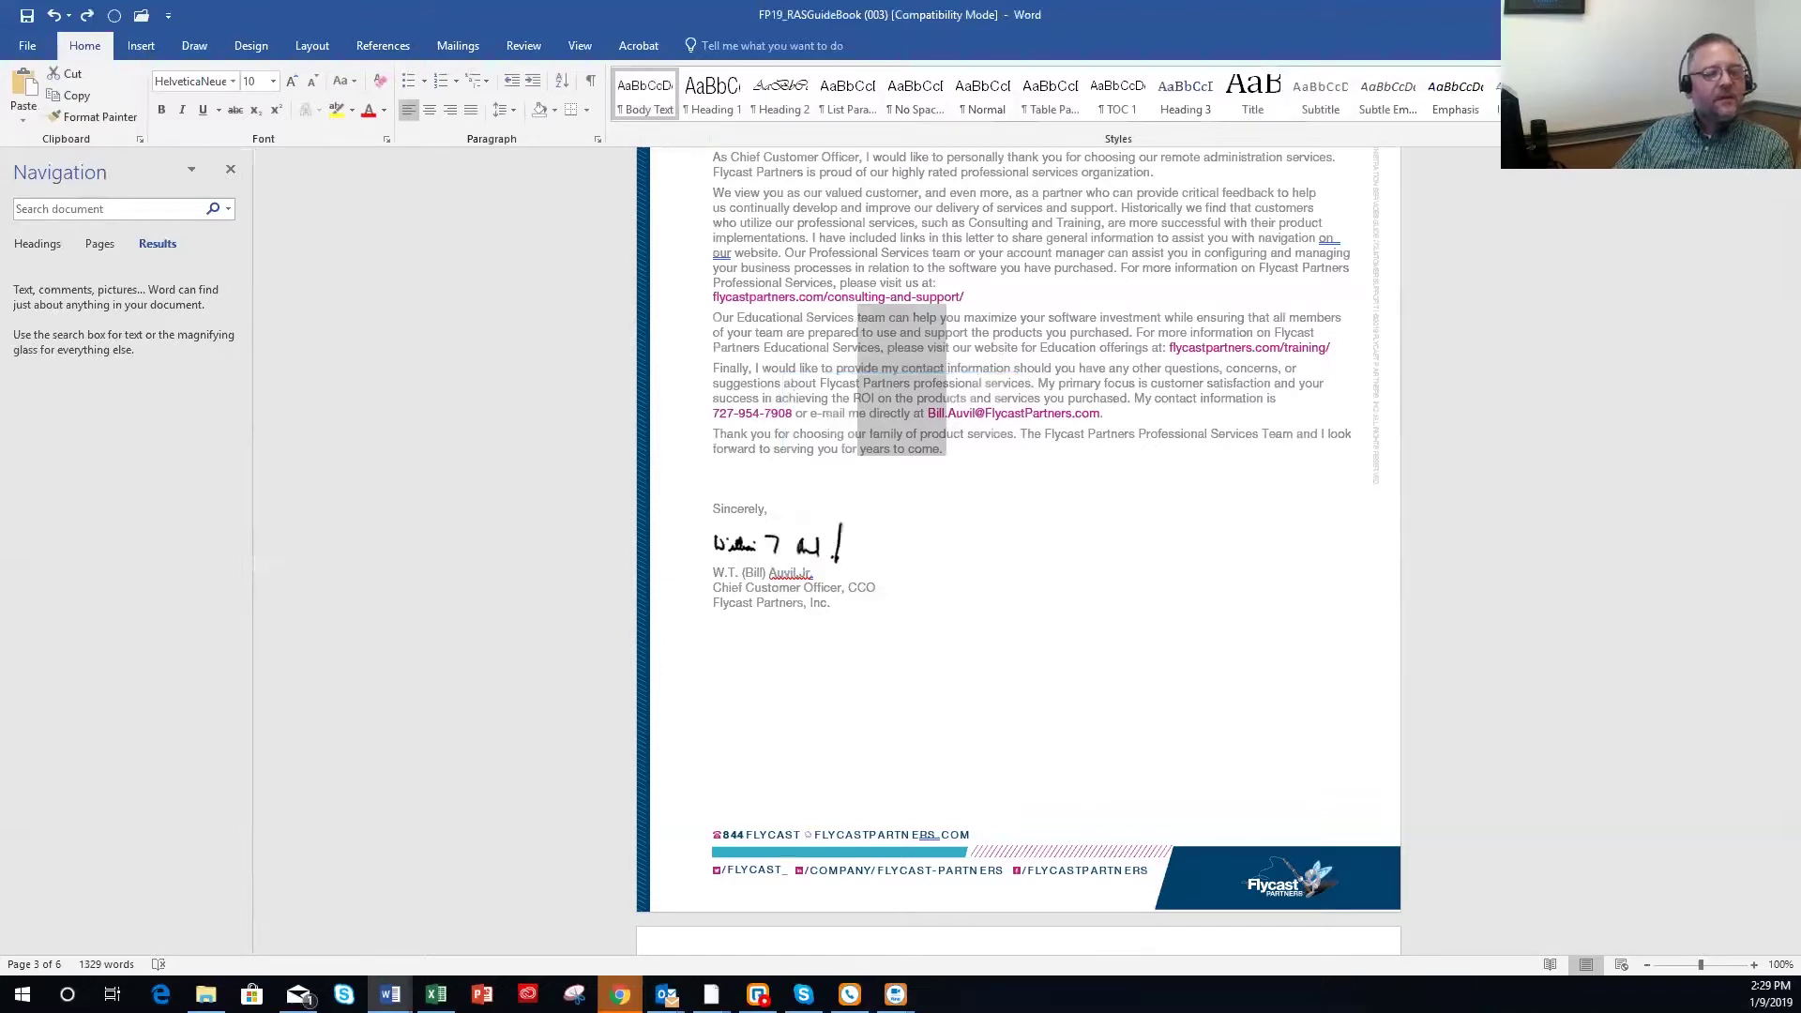
left_click(972, 553)
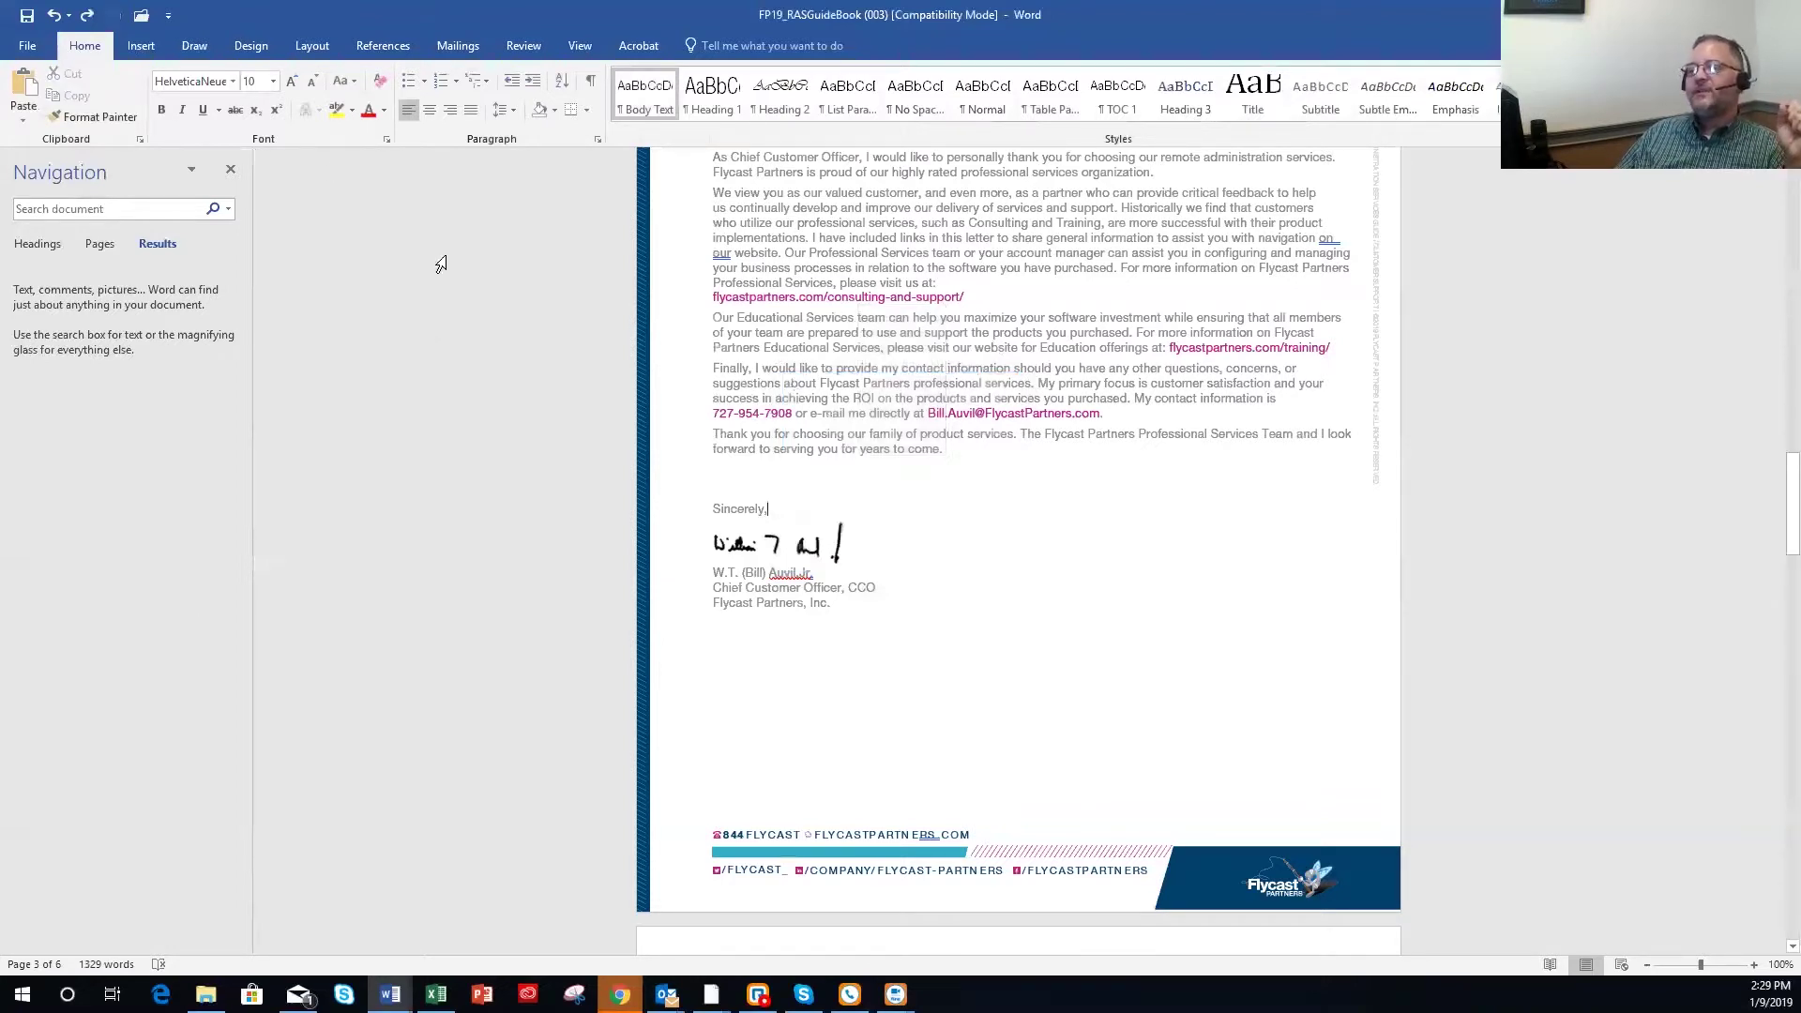
Open the Proofing options and examine the spelling and grammar correction settings, including Show readability statistics.
left_click(26, 47)
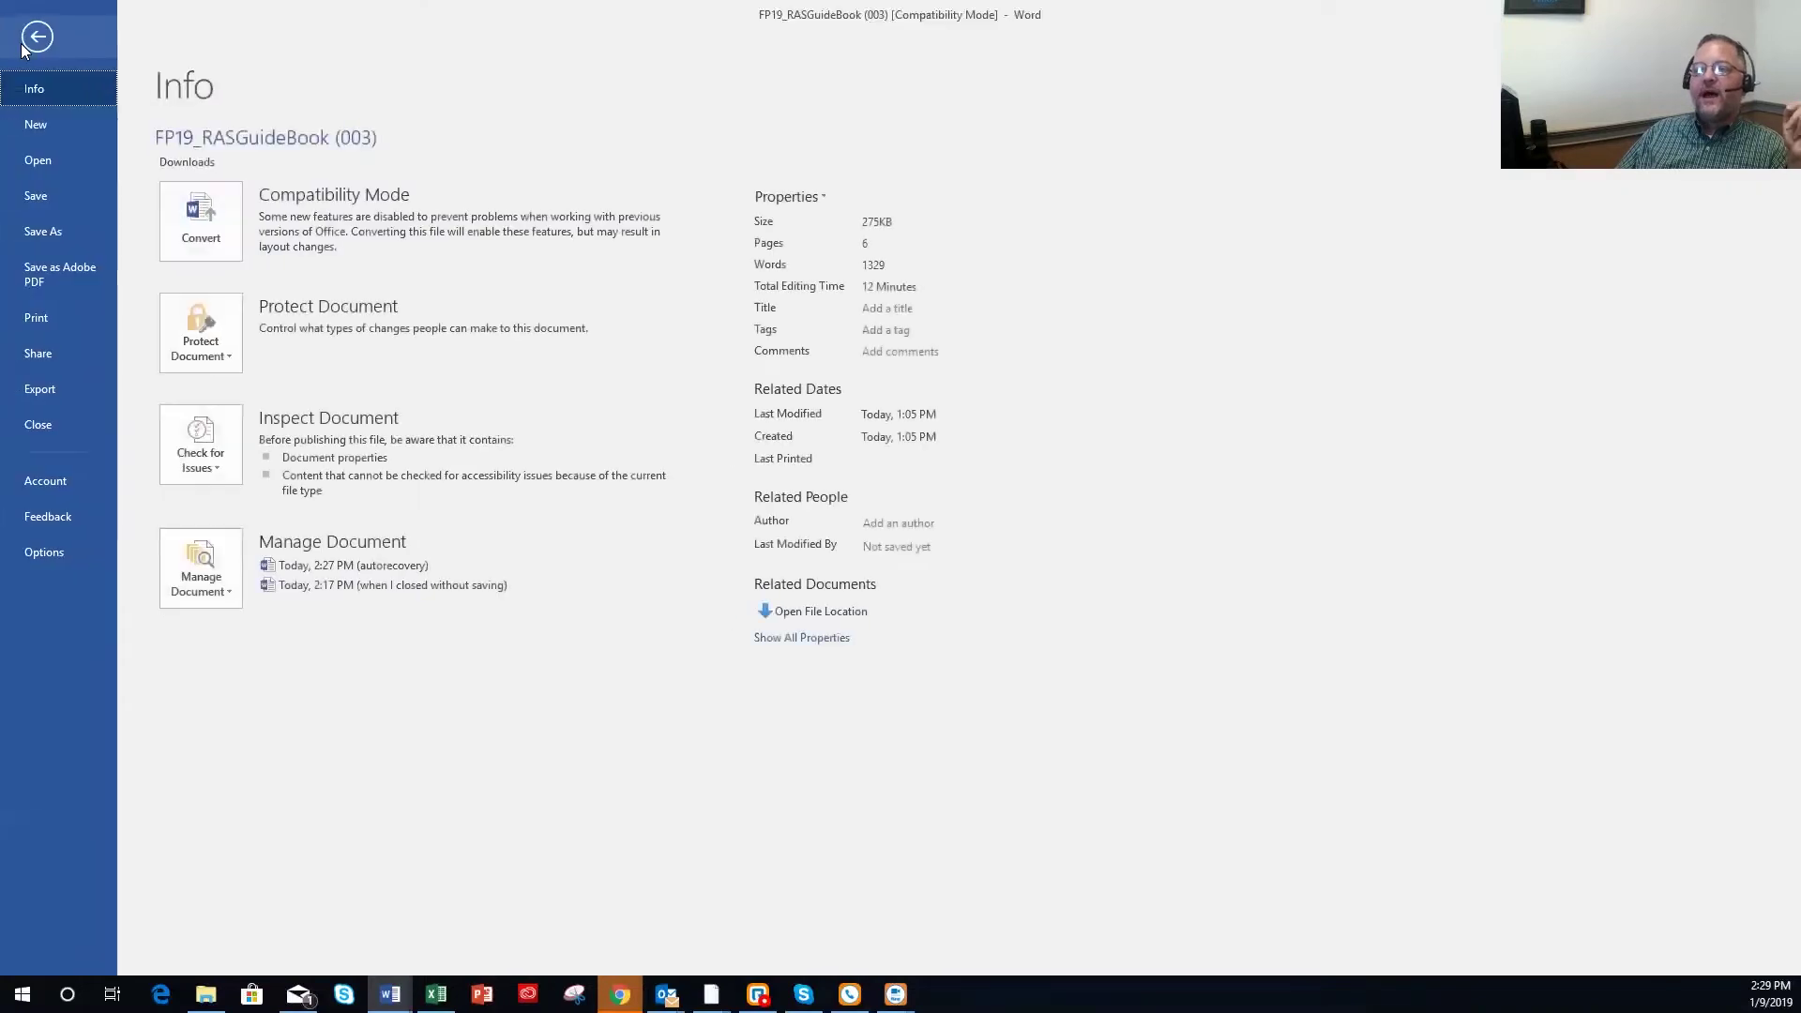
left_click(56, 539)
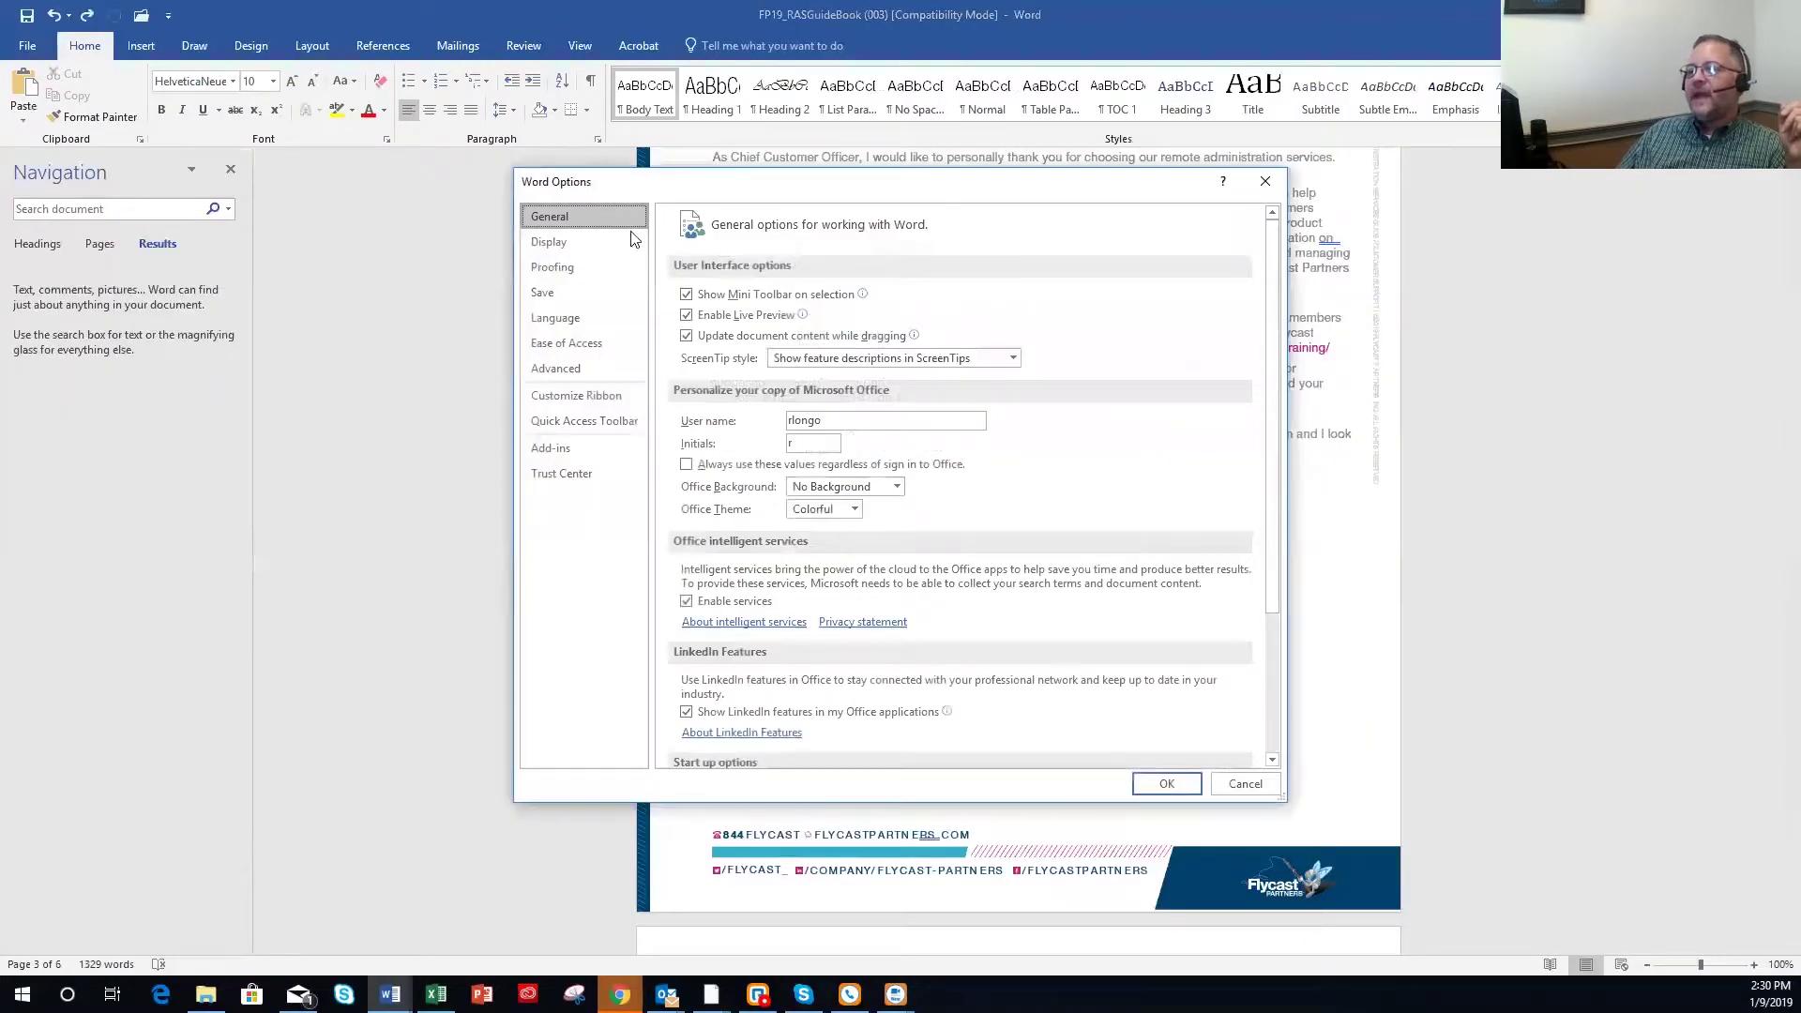
left_click(576, 272)
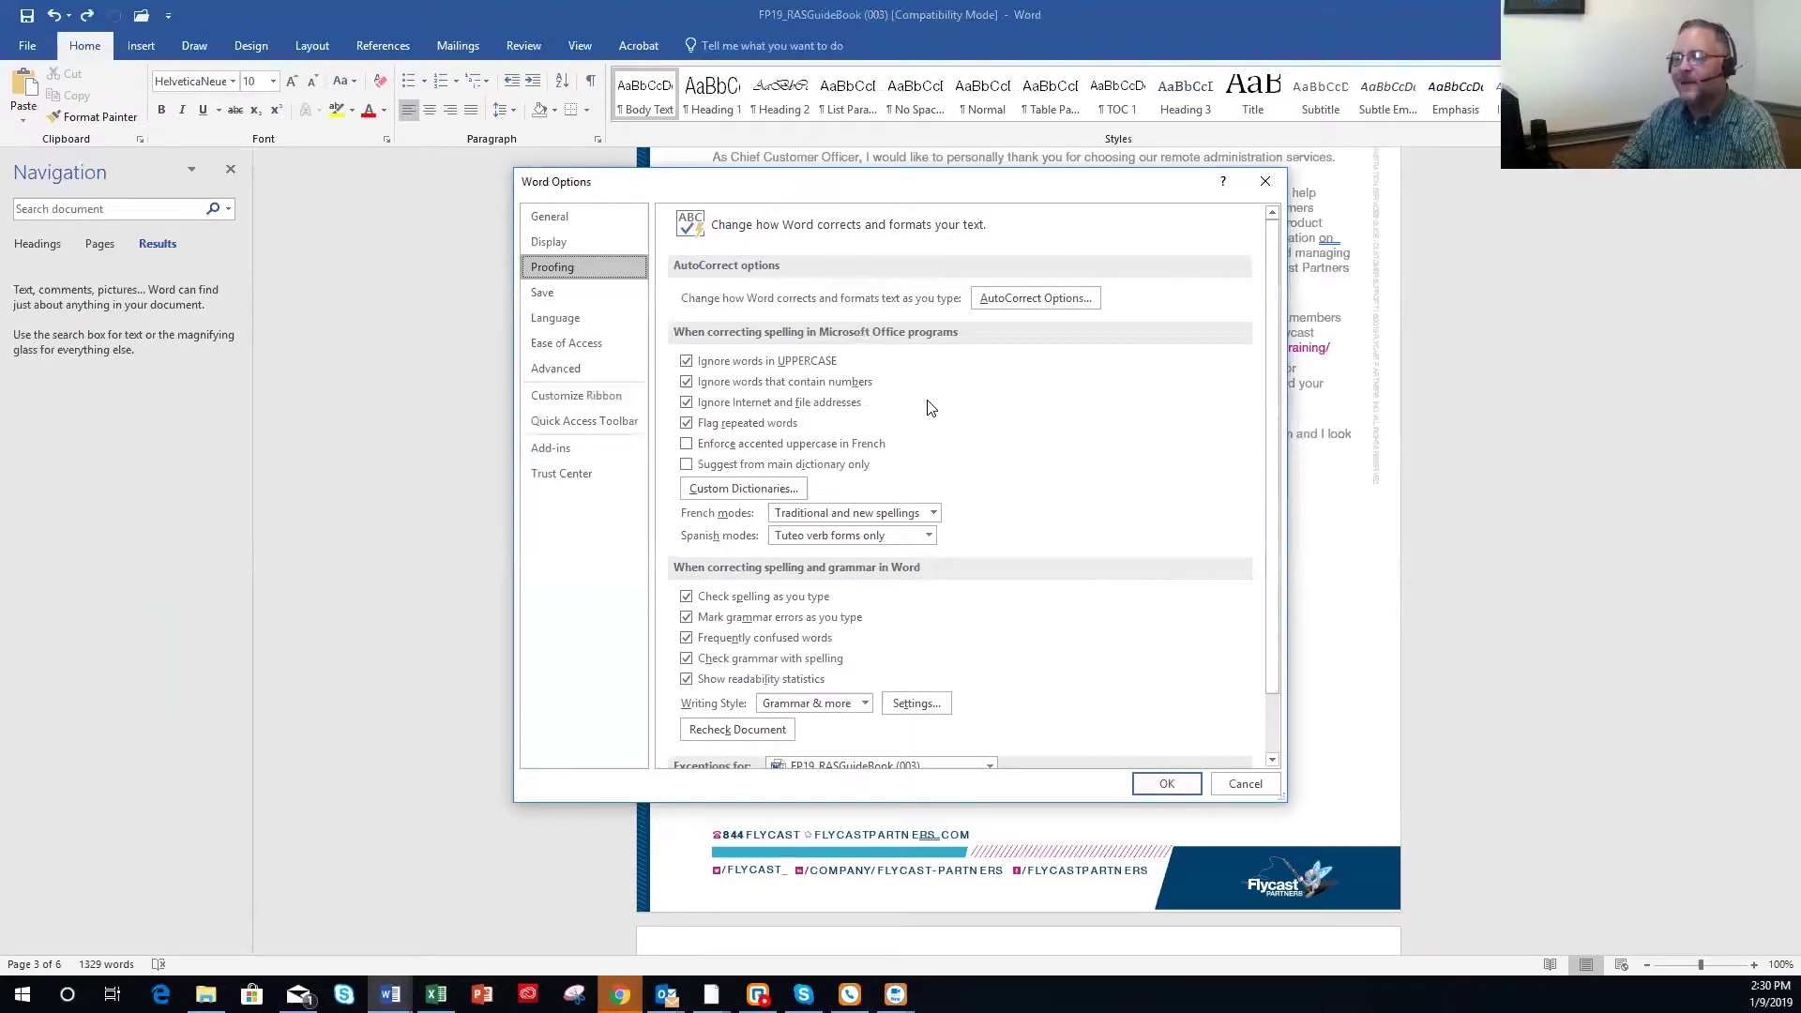
scroll(930, 407, "down", 1)
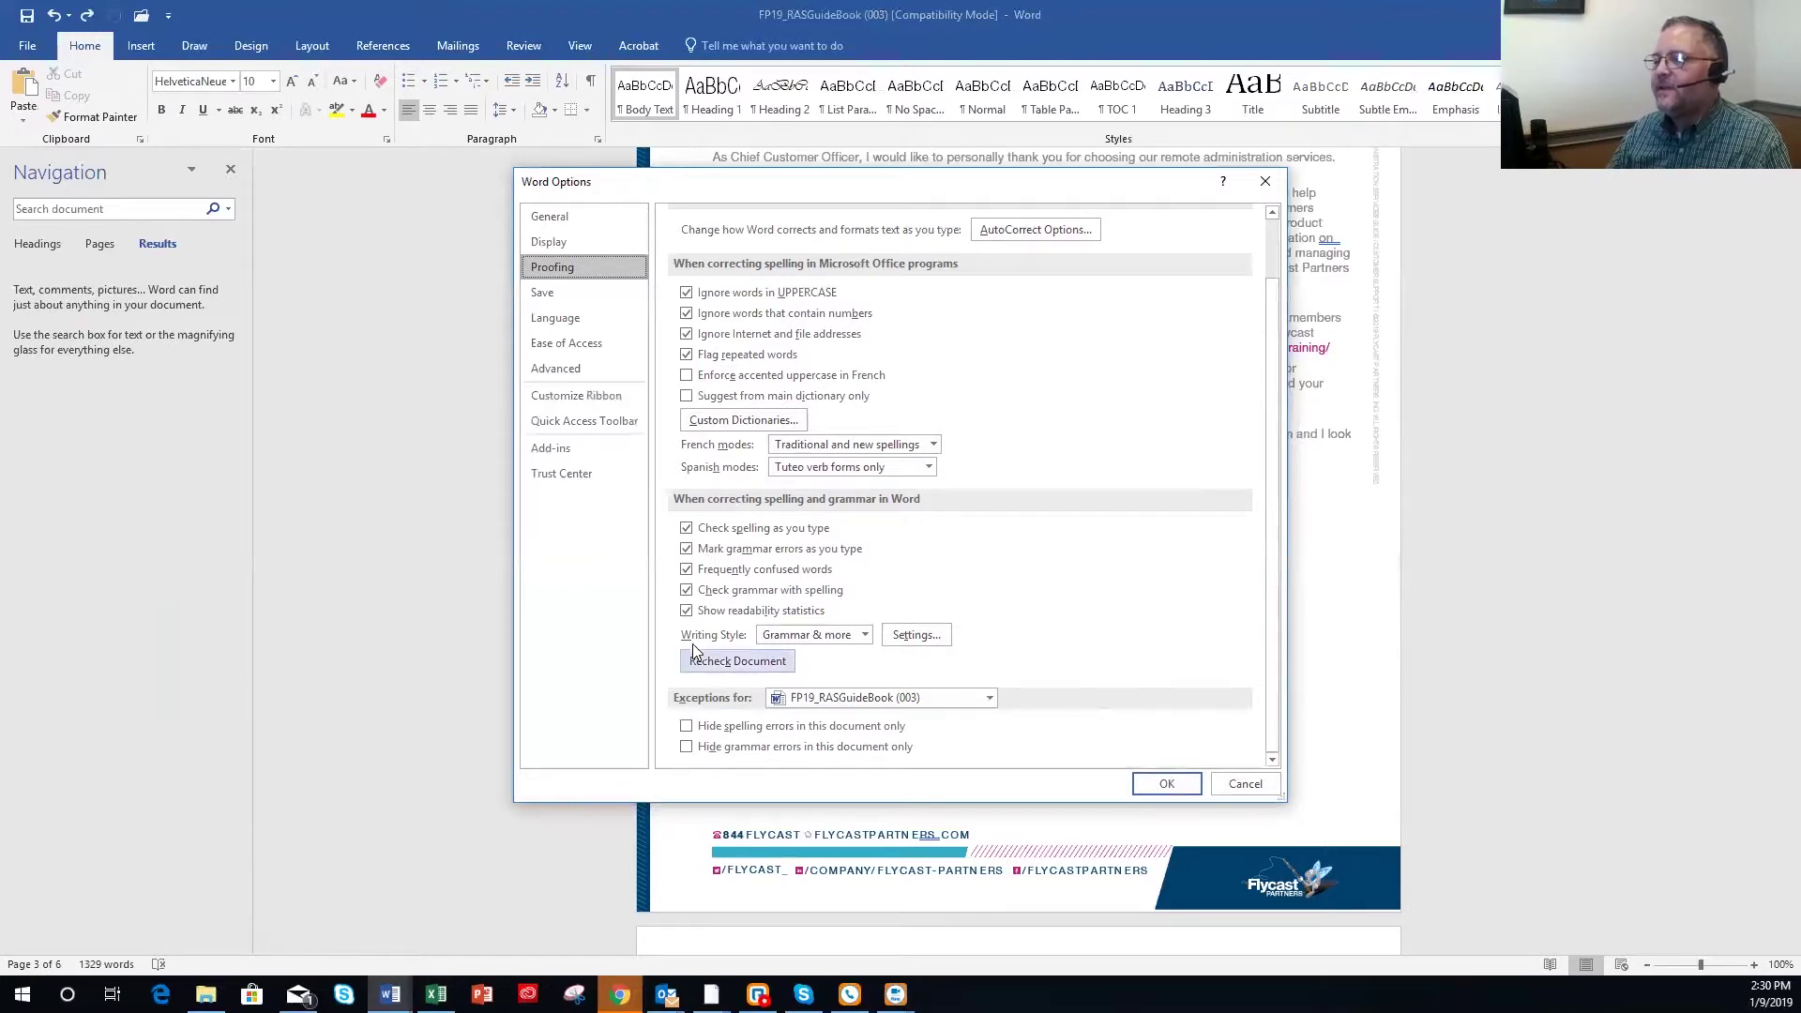
left_click(686, 612)
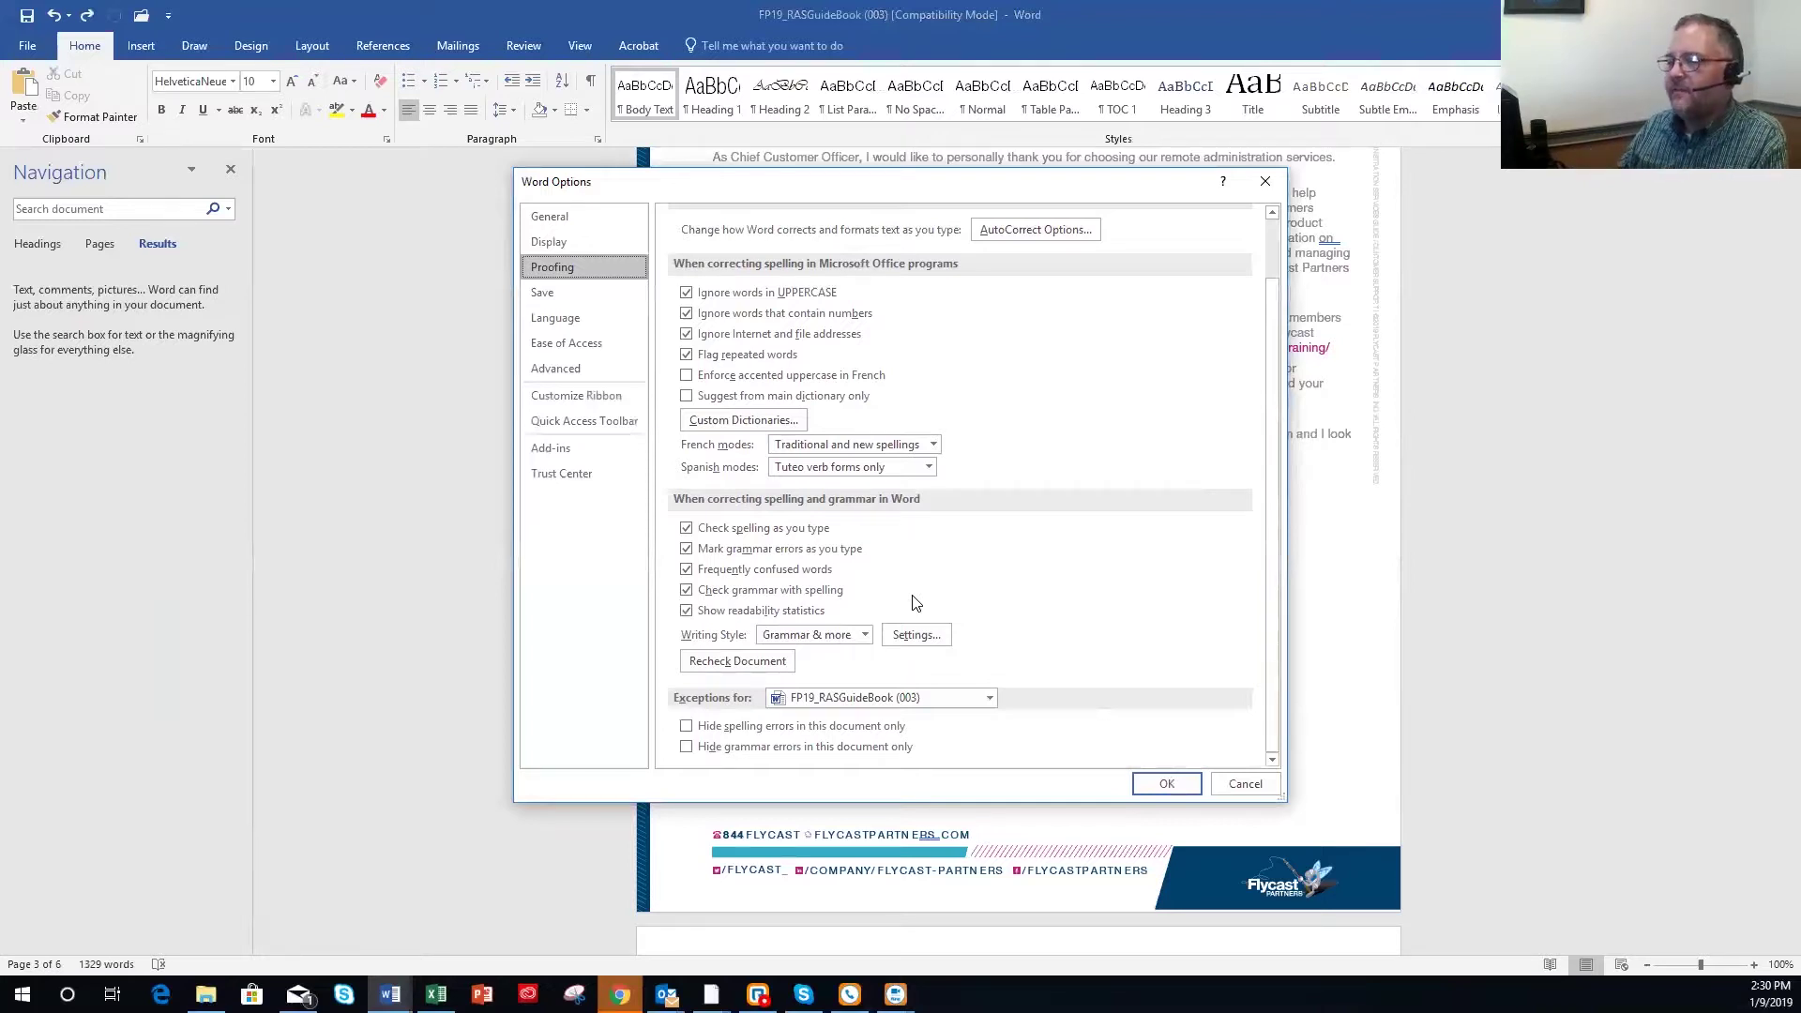
Try hiding spelling errors and grammar errors for FP19_RASGuideBook (003) only, and turn both exceptions off again.
left_click(687, 726)
left_click(688, 747)
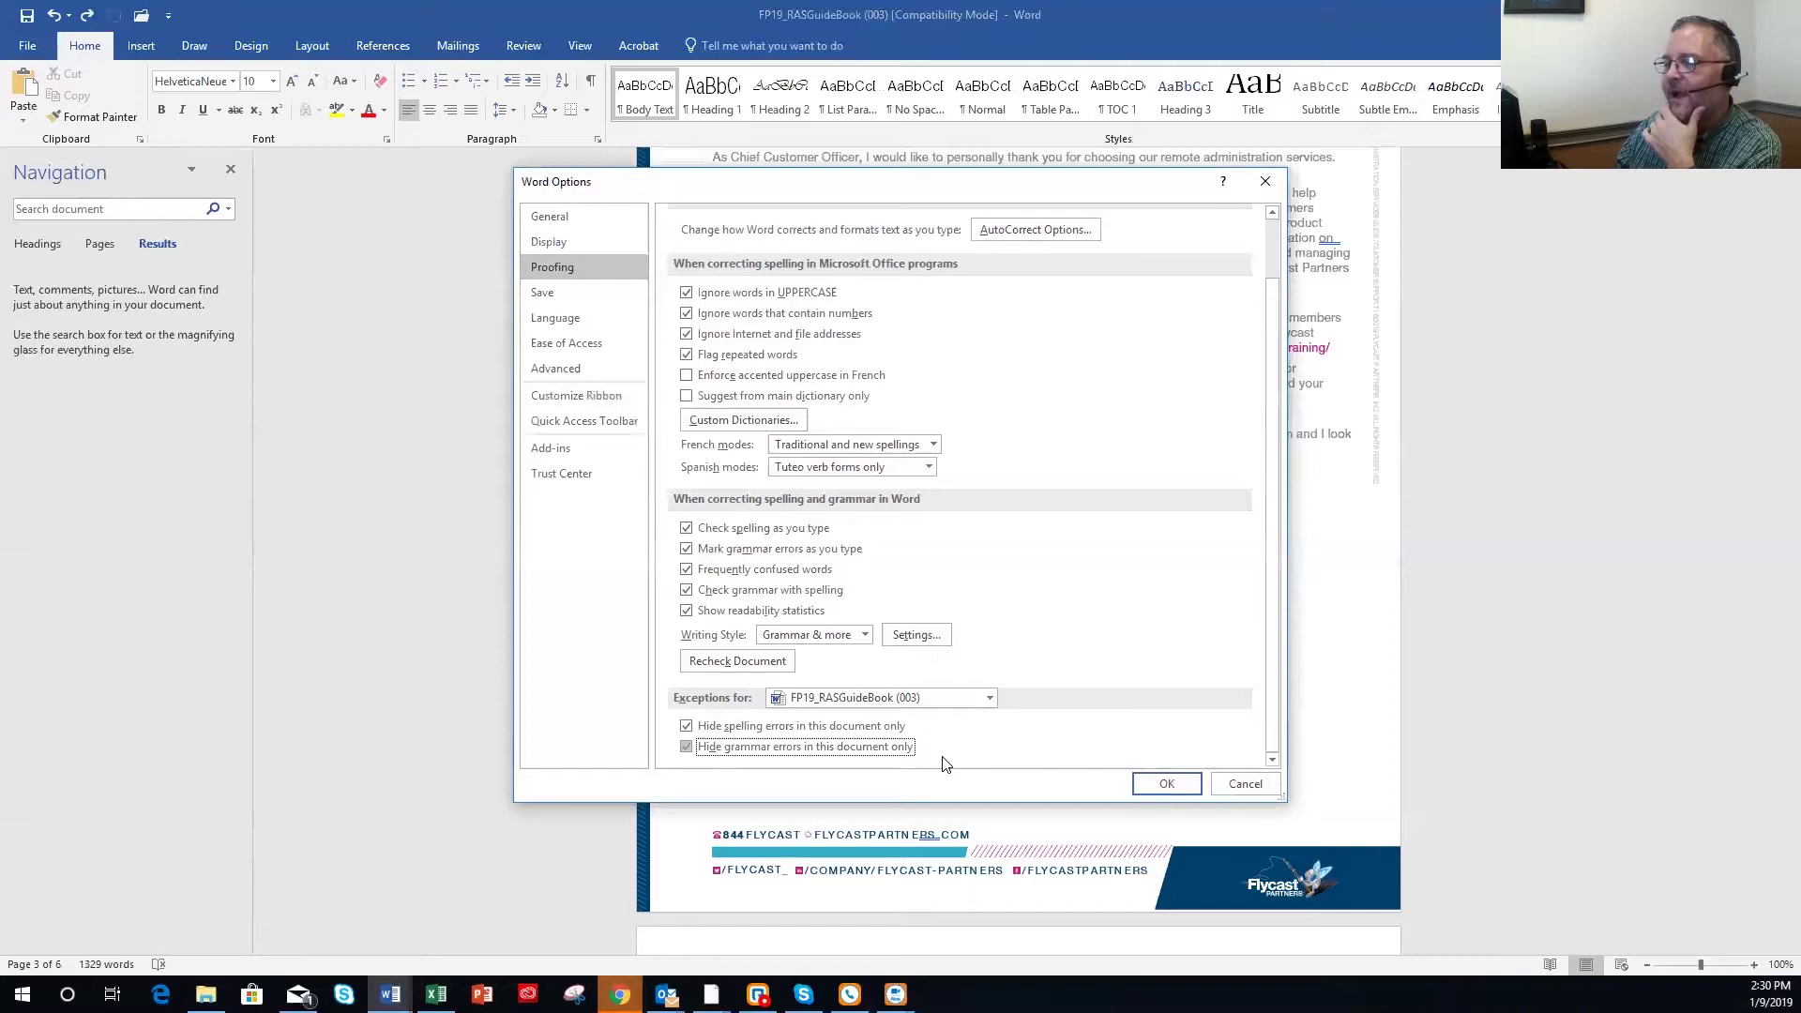
left_click(686, 726)
left_click(686, 748)
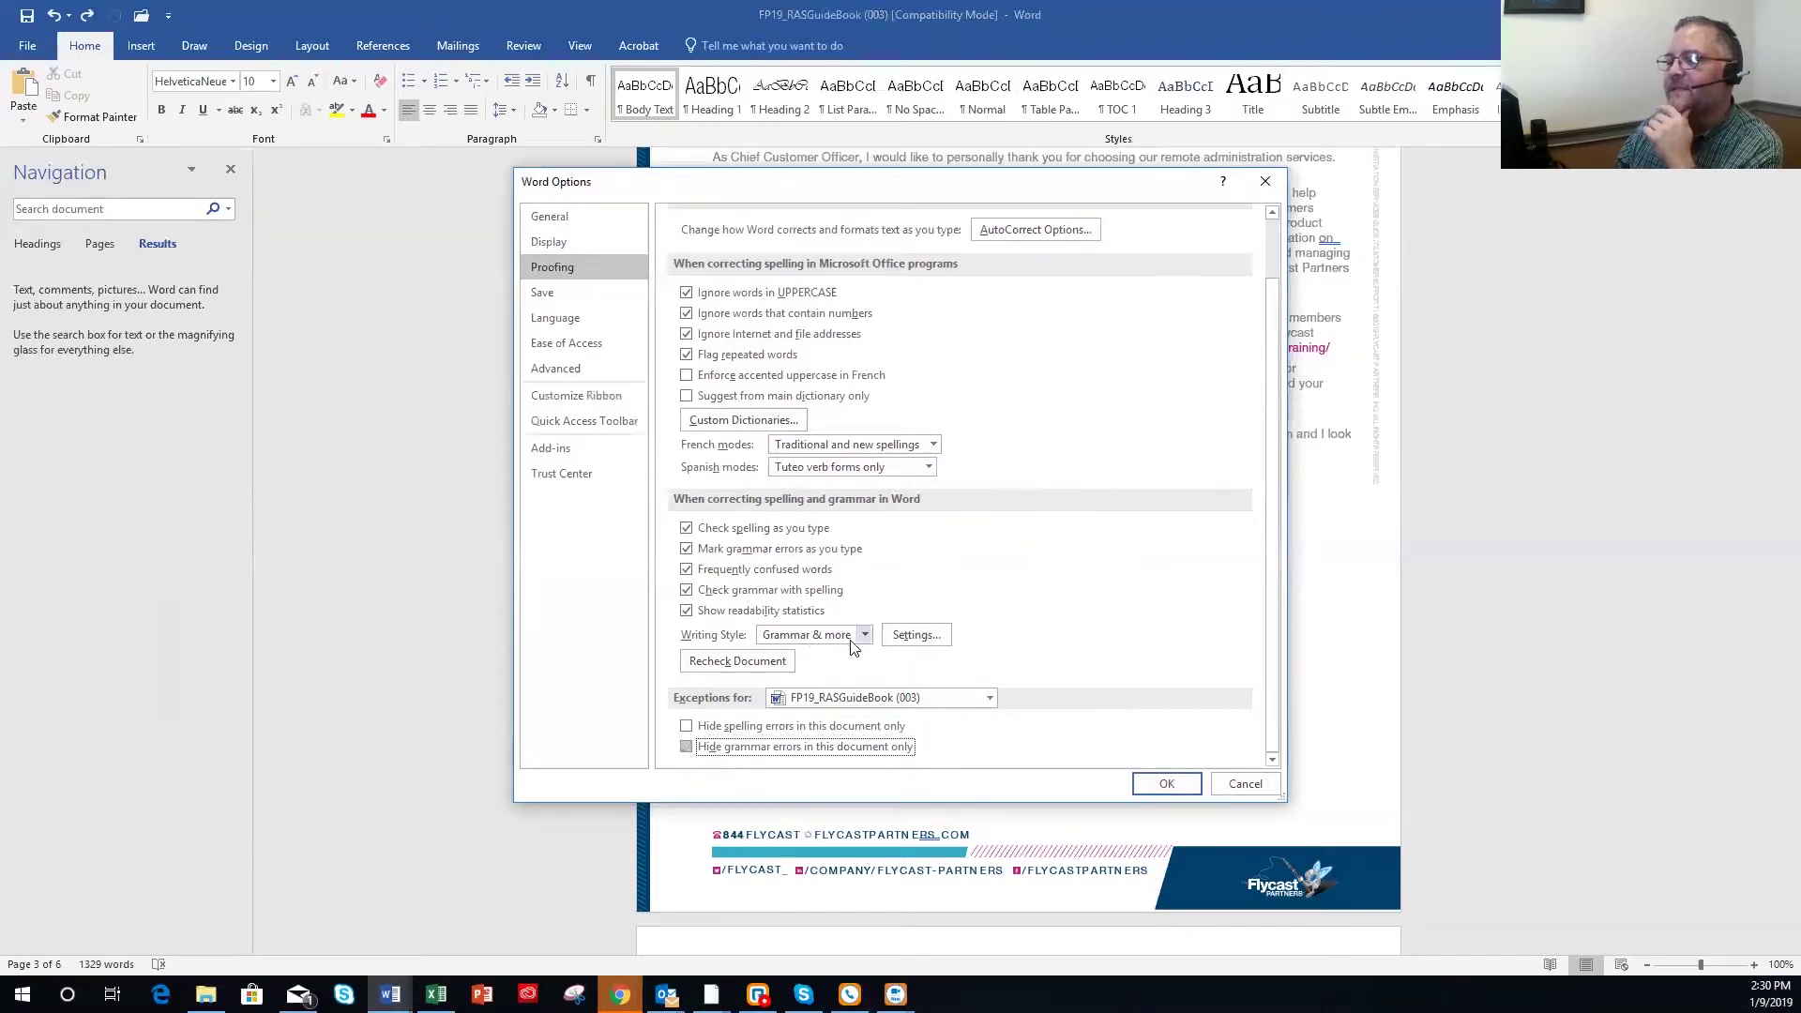
Examine the Grammar Settings for the Grammar & more writing style, from clarity to punctuation conventions, and cancel without changes.
left_click(908, 635)
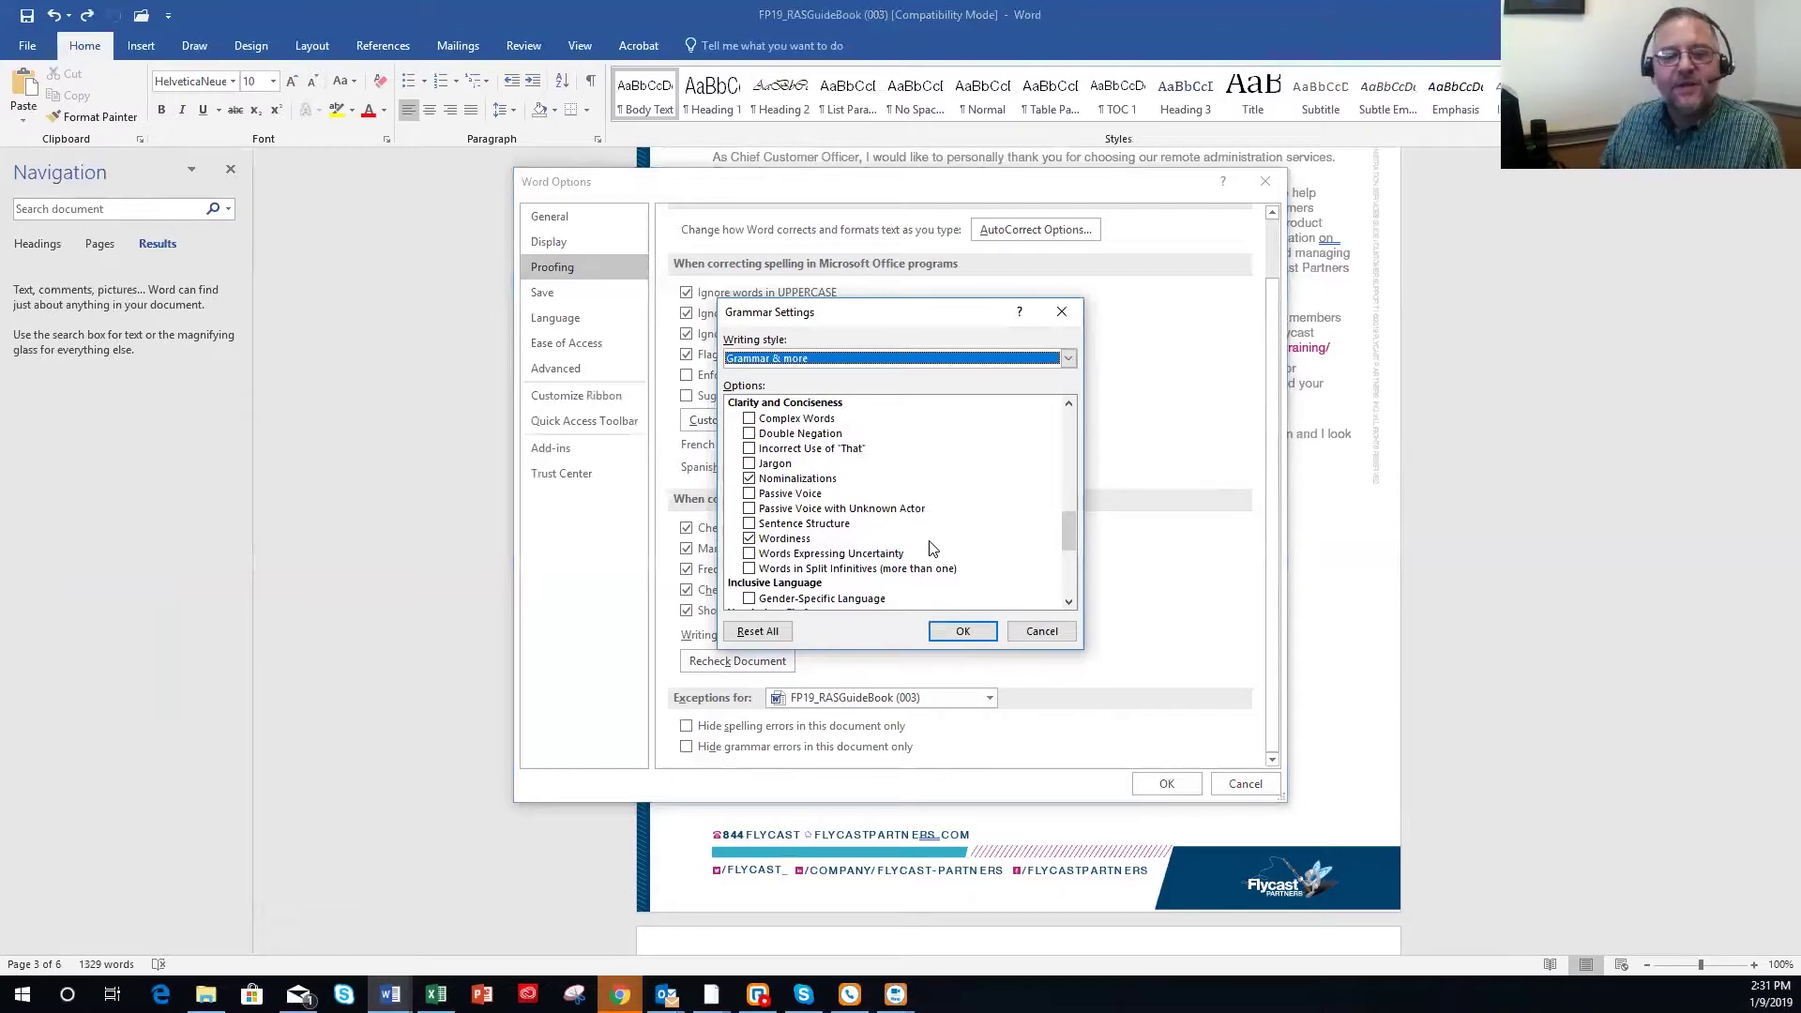
scroll(931, 549, "down", 1)
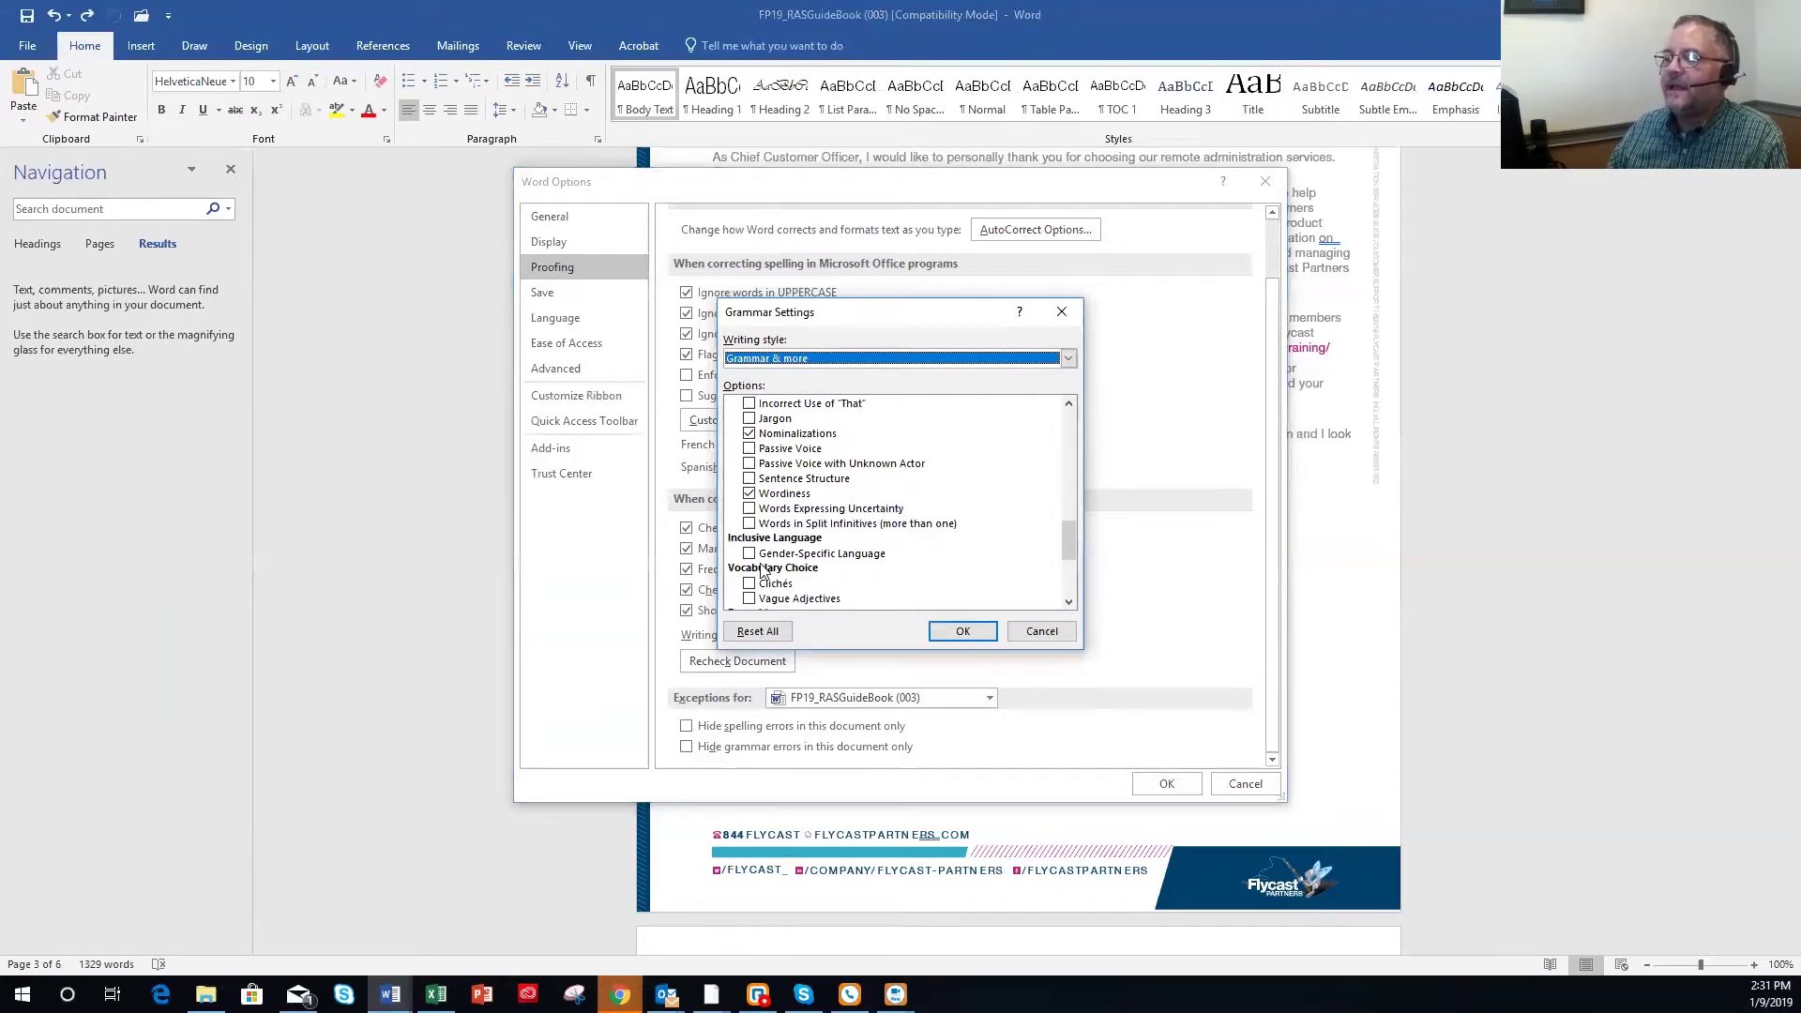
scroll(907, 584, "down", 1)
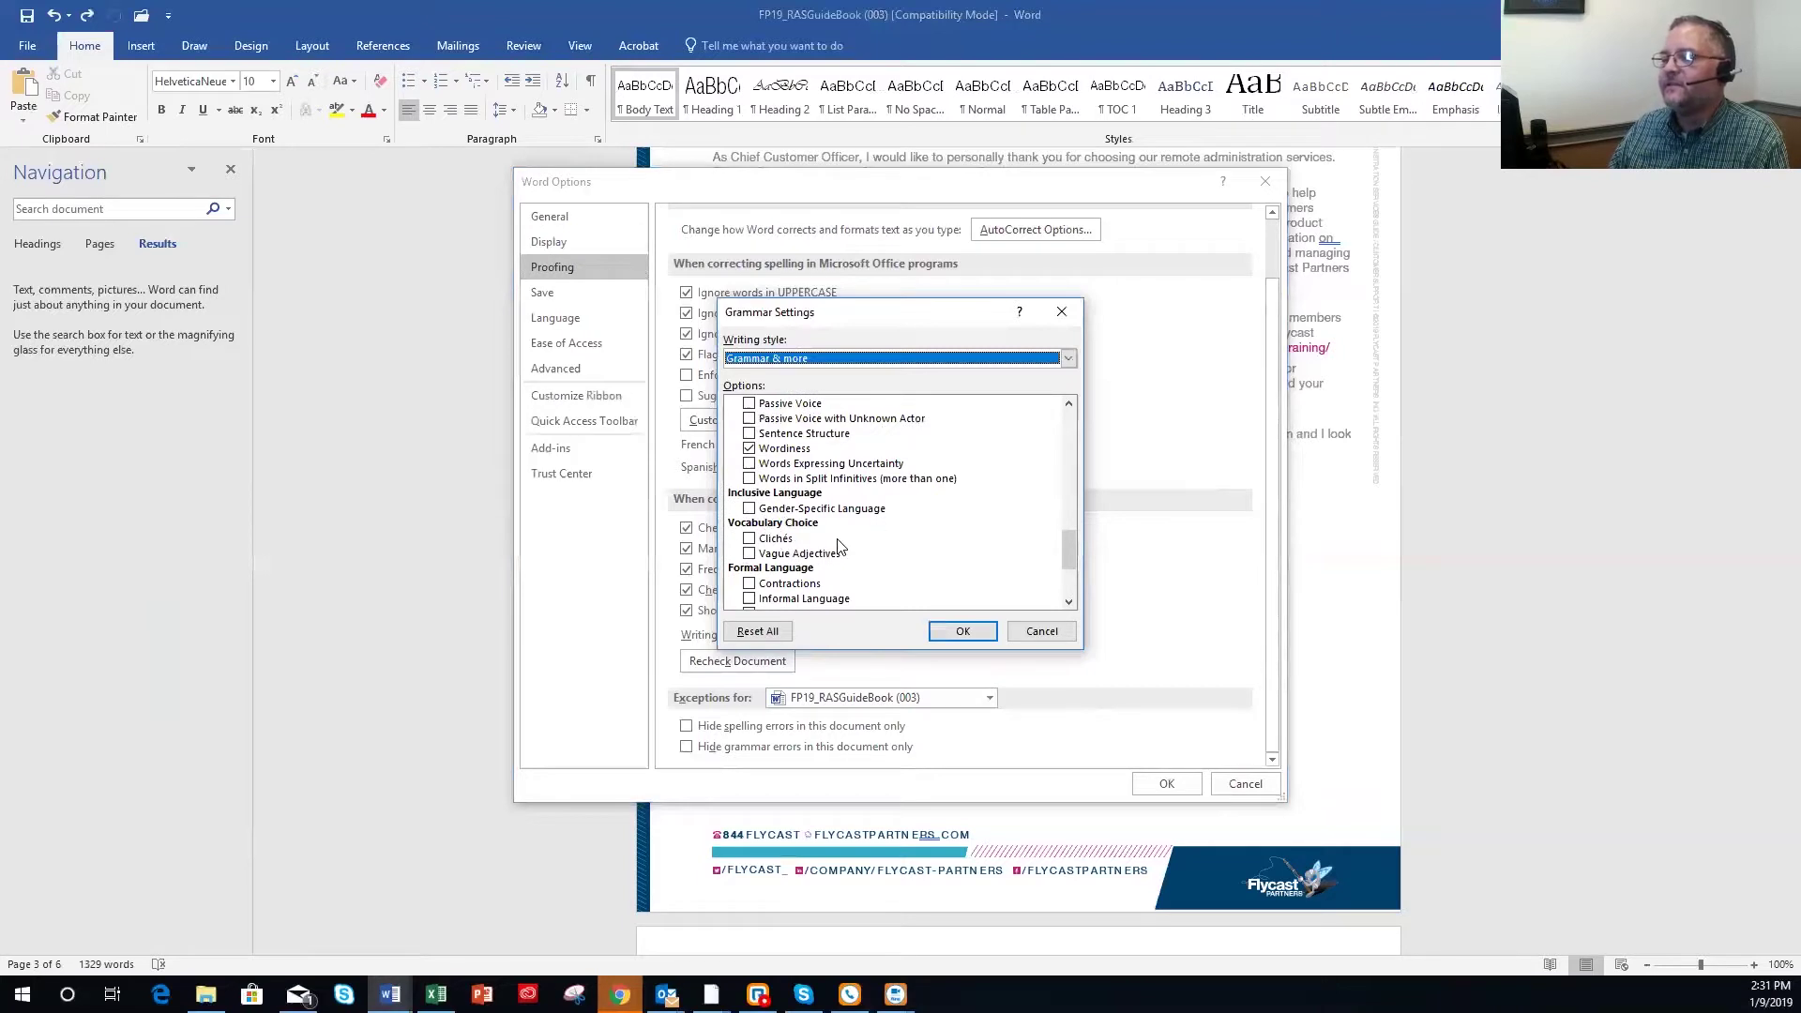
scroll(851, 583, "down", 2)
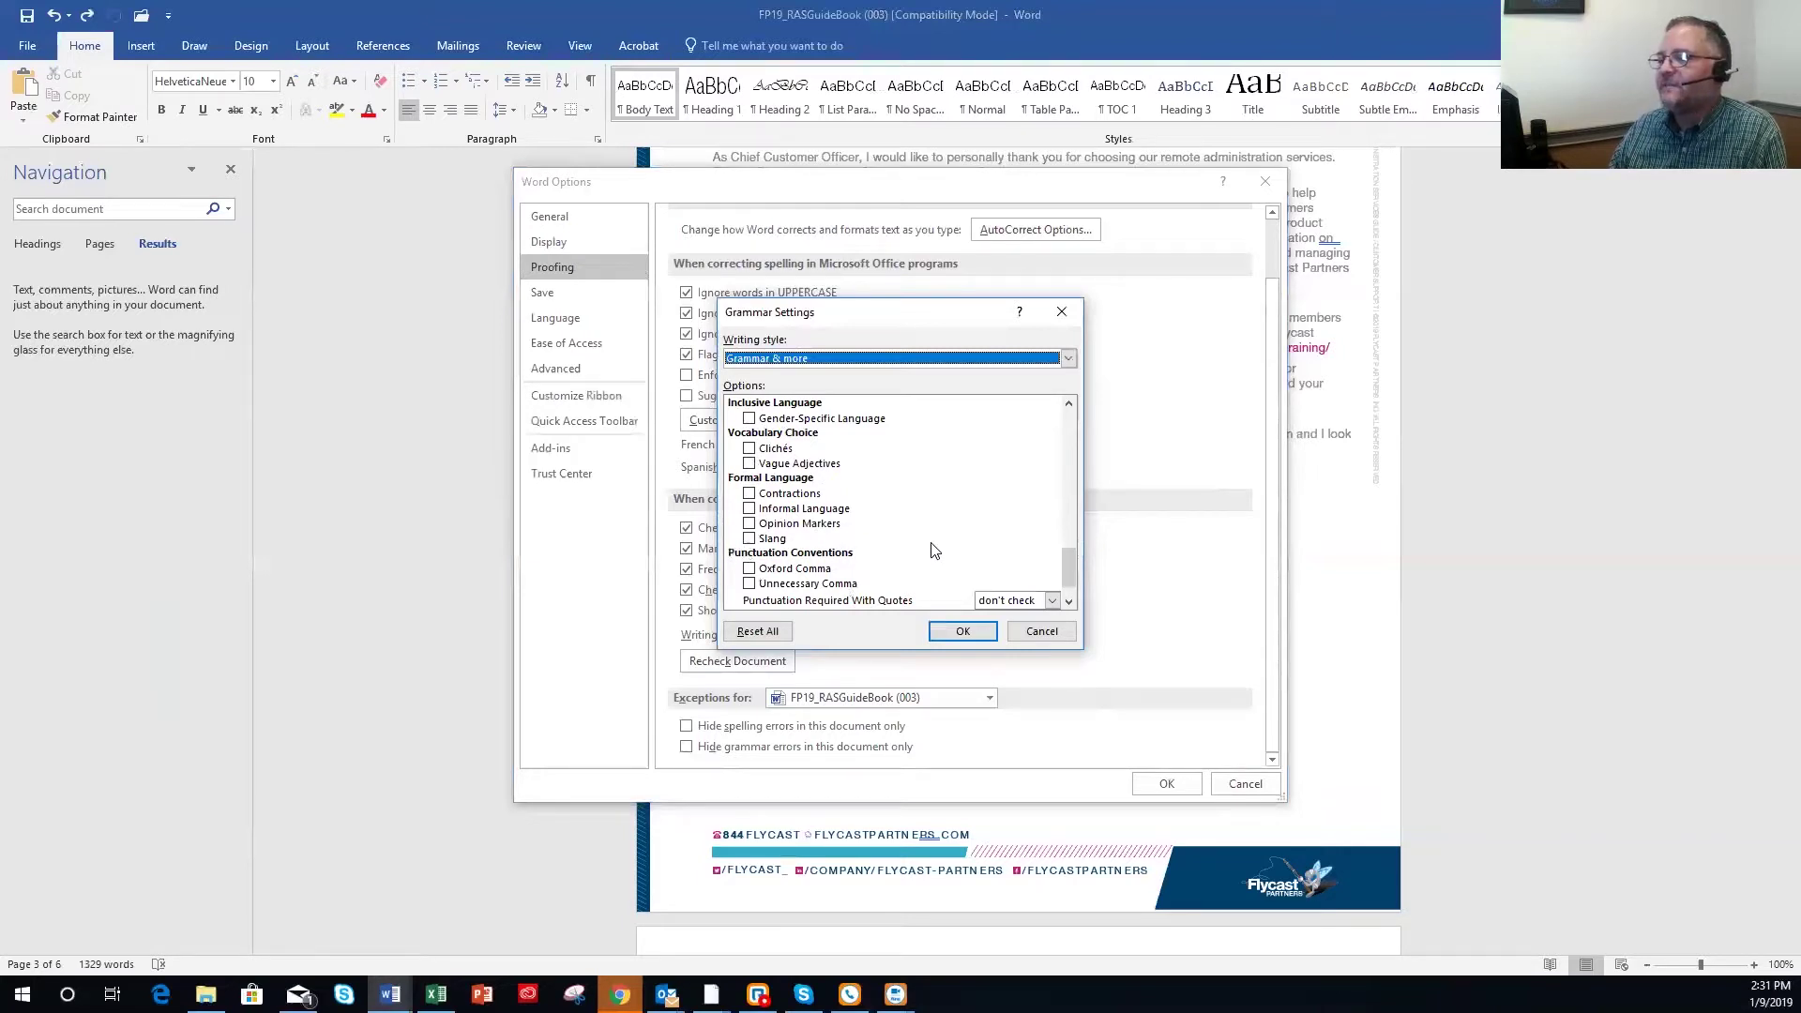
scroll(934, 553, "down", 1)
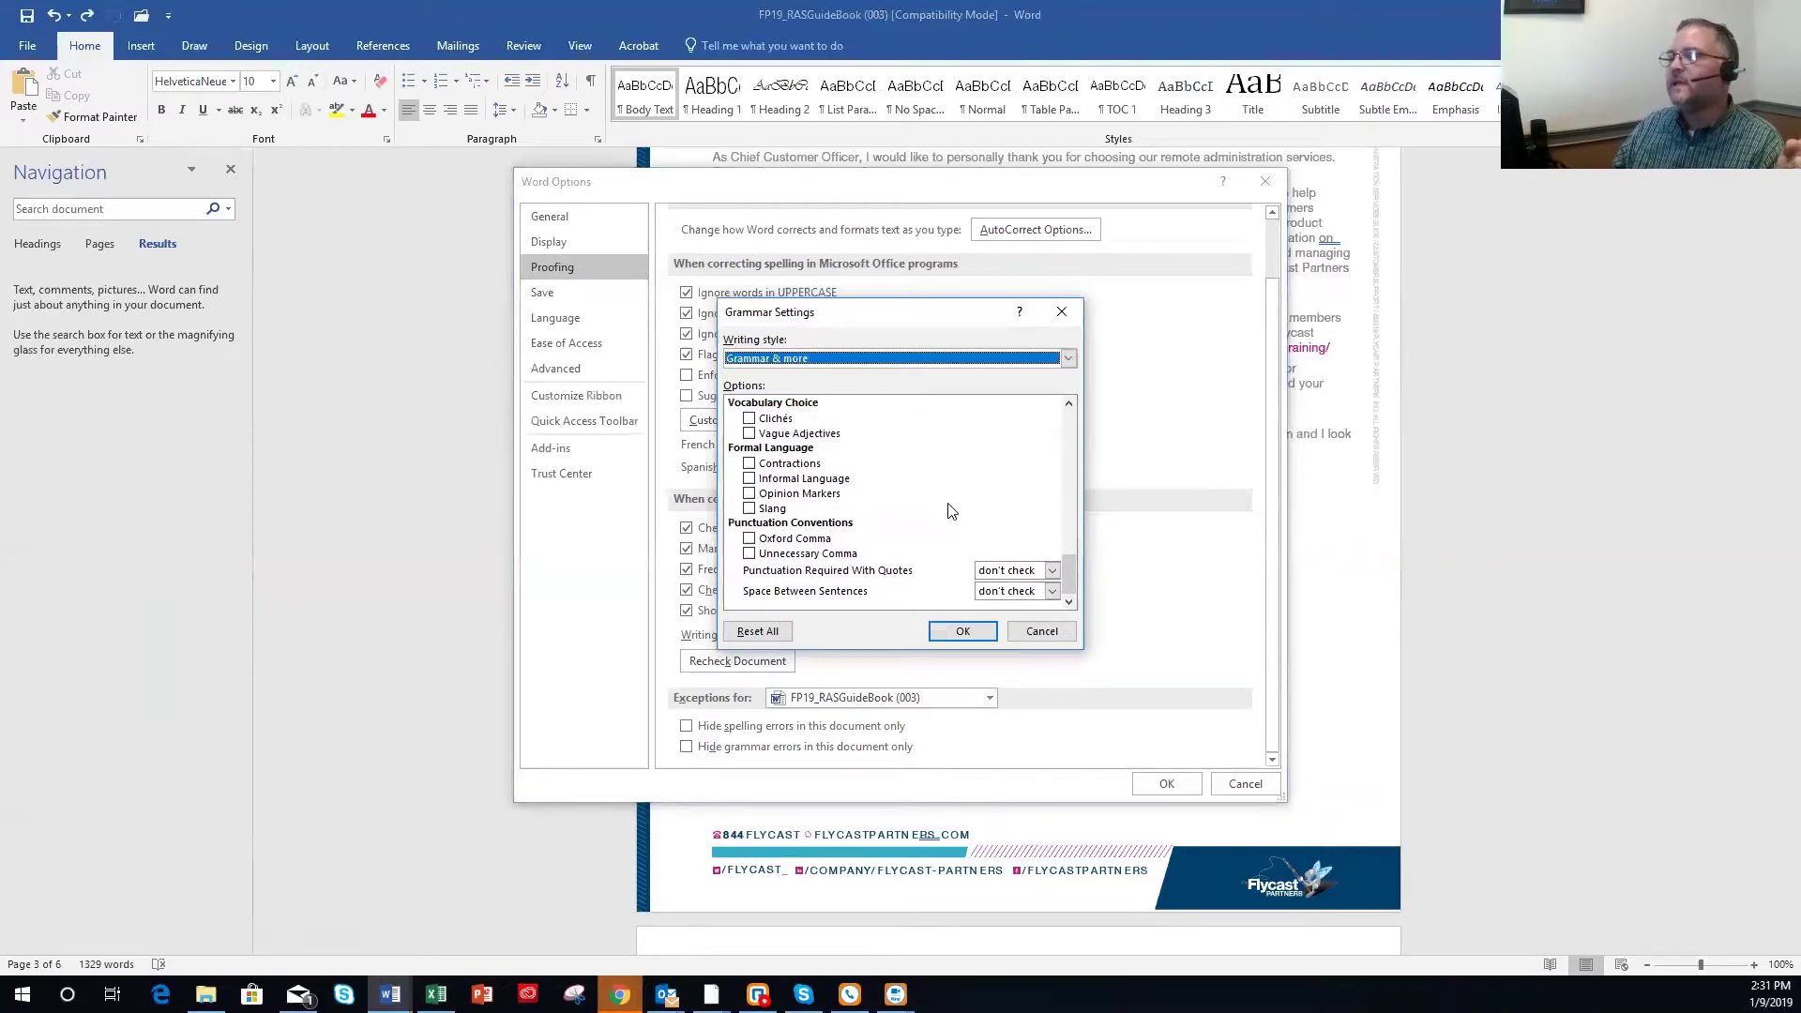
scroll(949, 510, "up", 5)
scroll(949, 510, "up", 5)
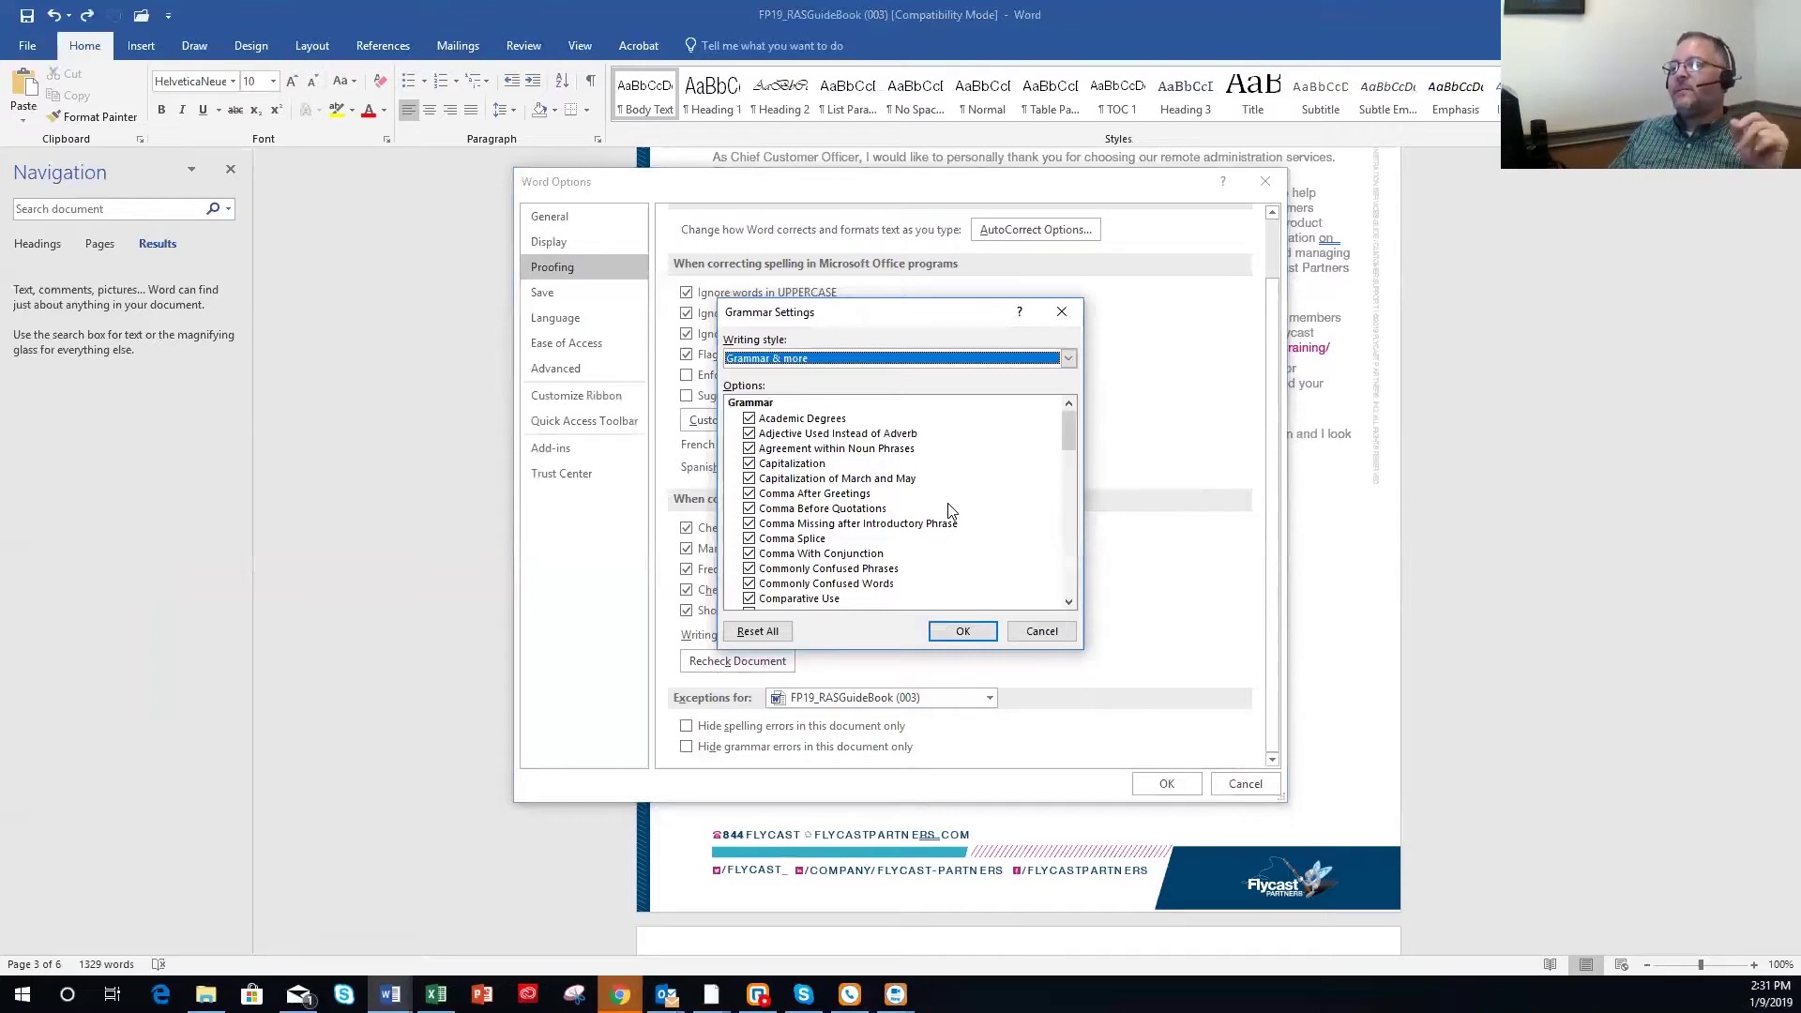
left_click(1054, 632)
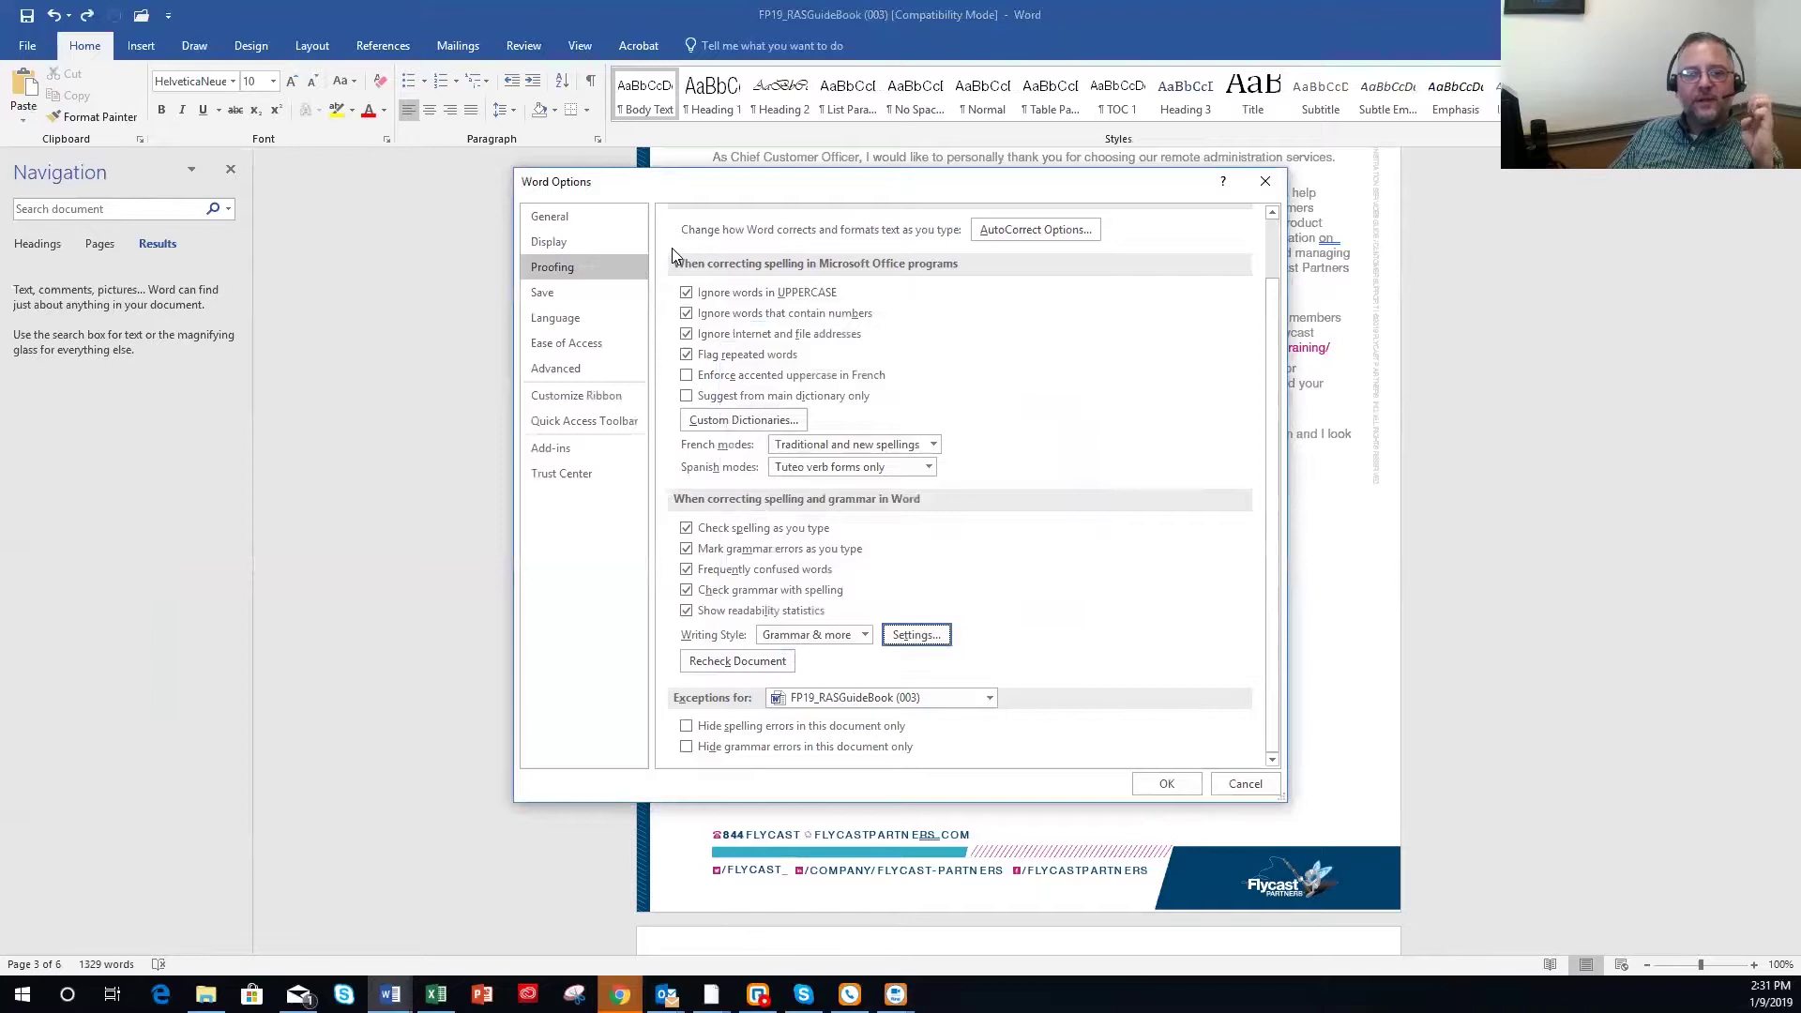
left_click(713, 334)
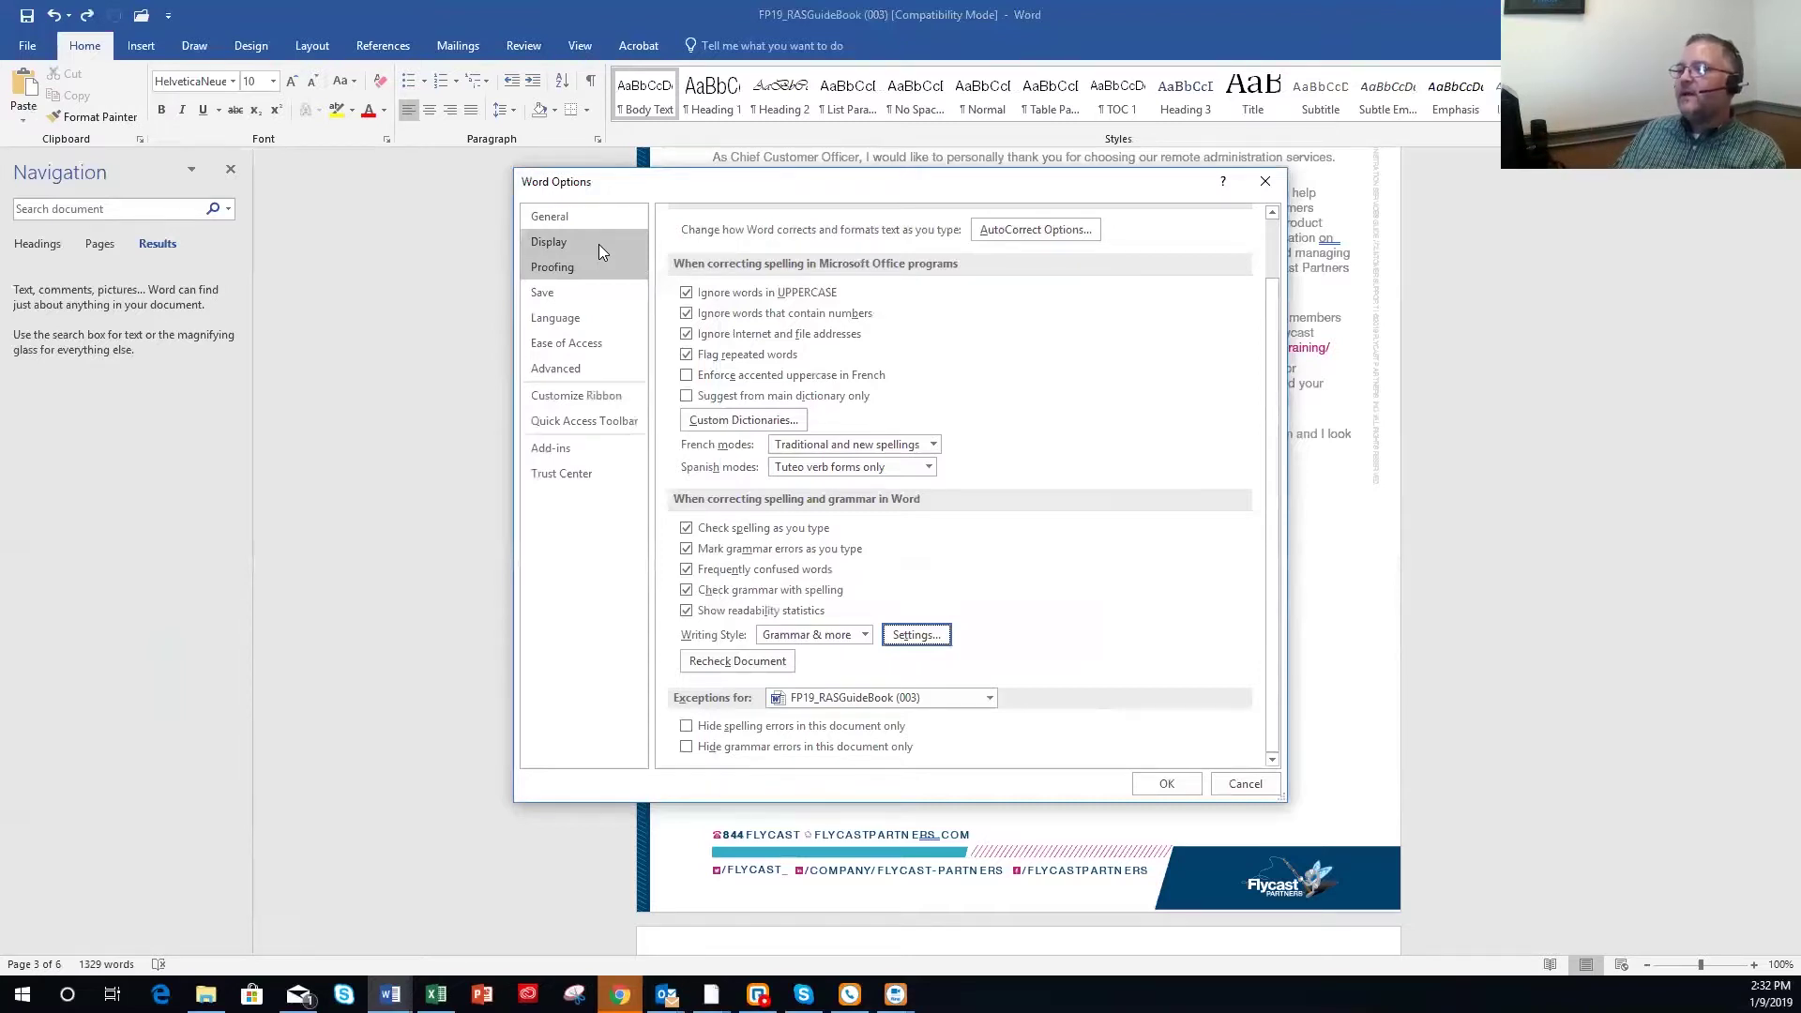
Open the AutoCorrect options and look through the list of automatic text replacements.
left_click(996, 229)
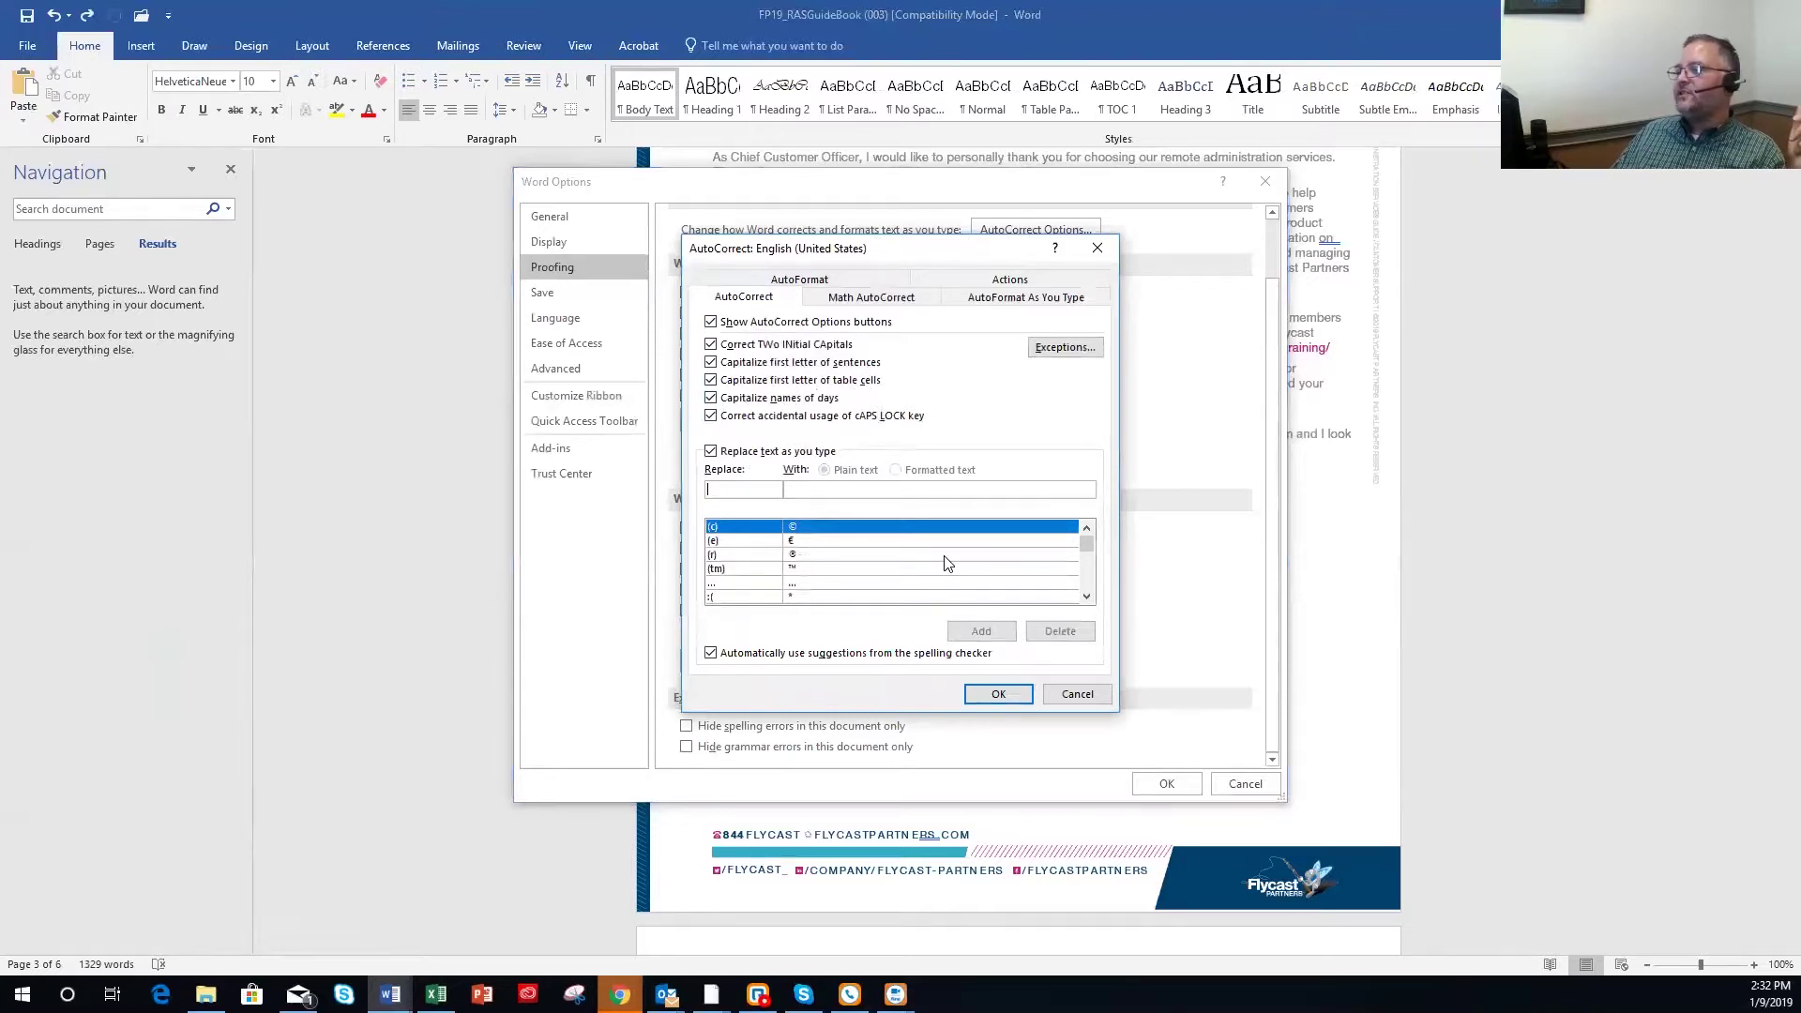
scroll(944, 557, "down", 7)
scroll(917, 586, "down", 4)
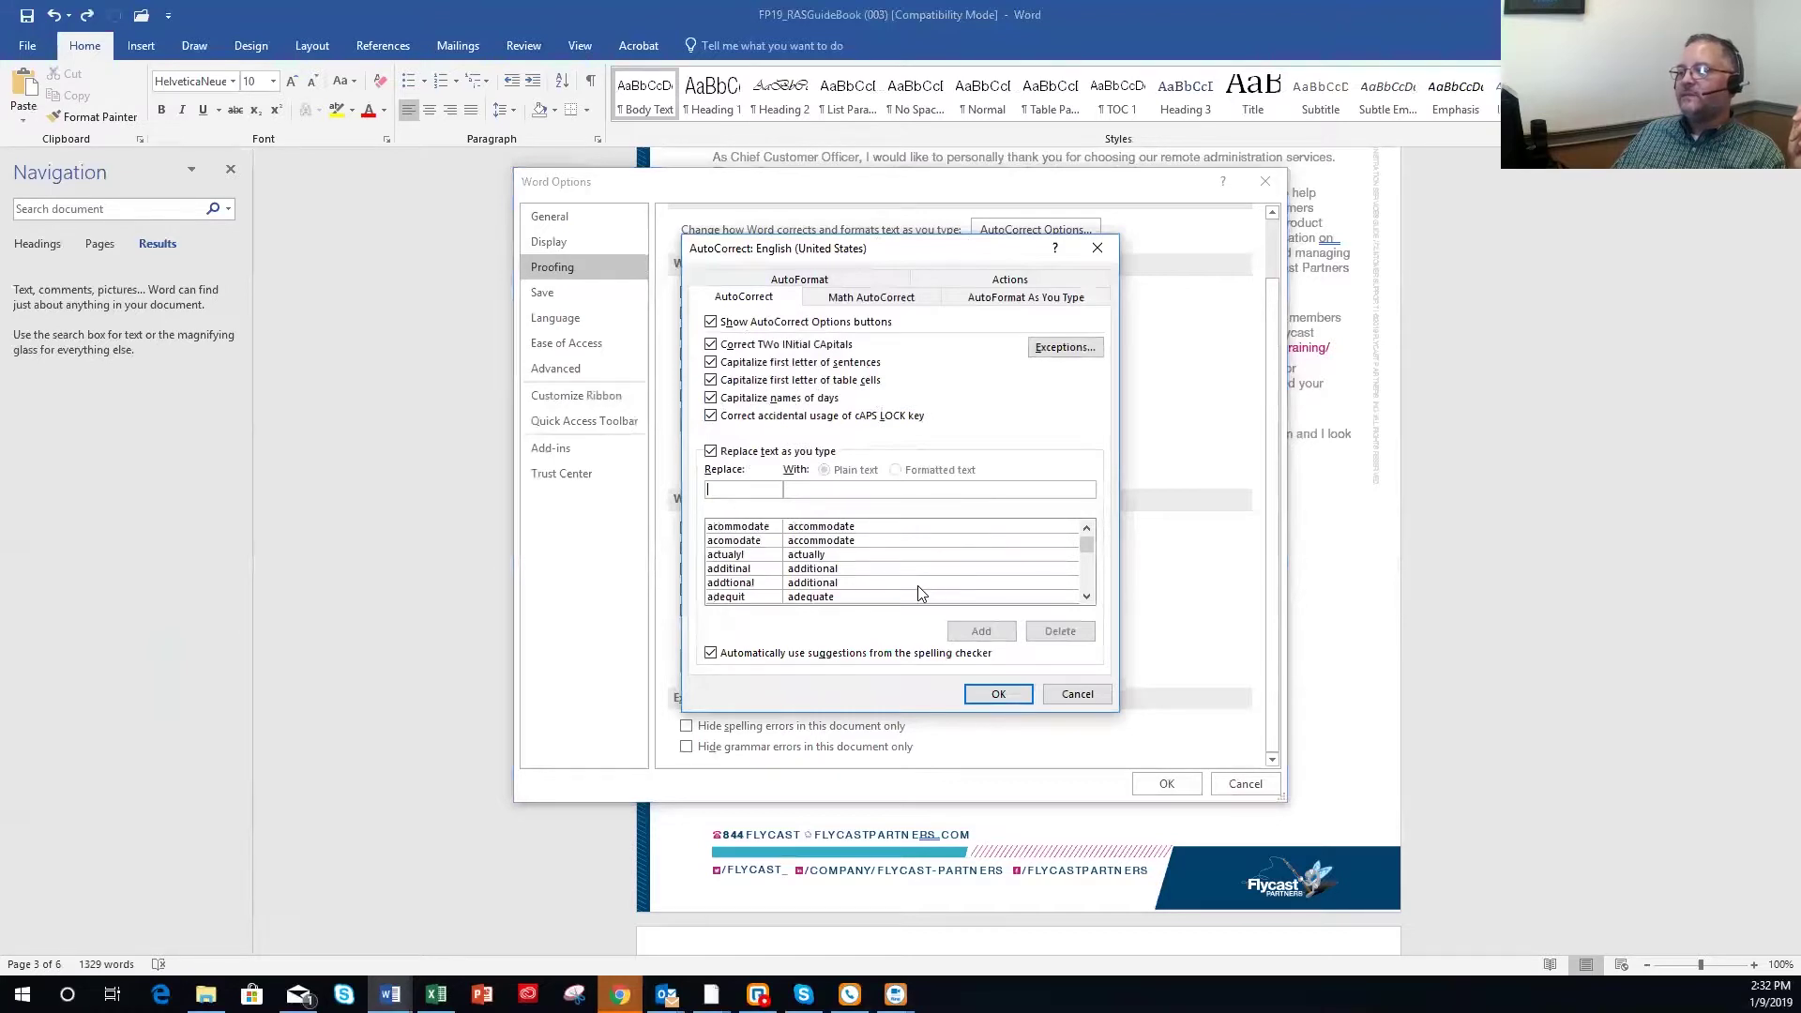
scroll(864, 576, "down", 5)
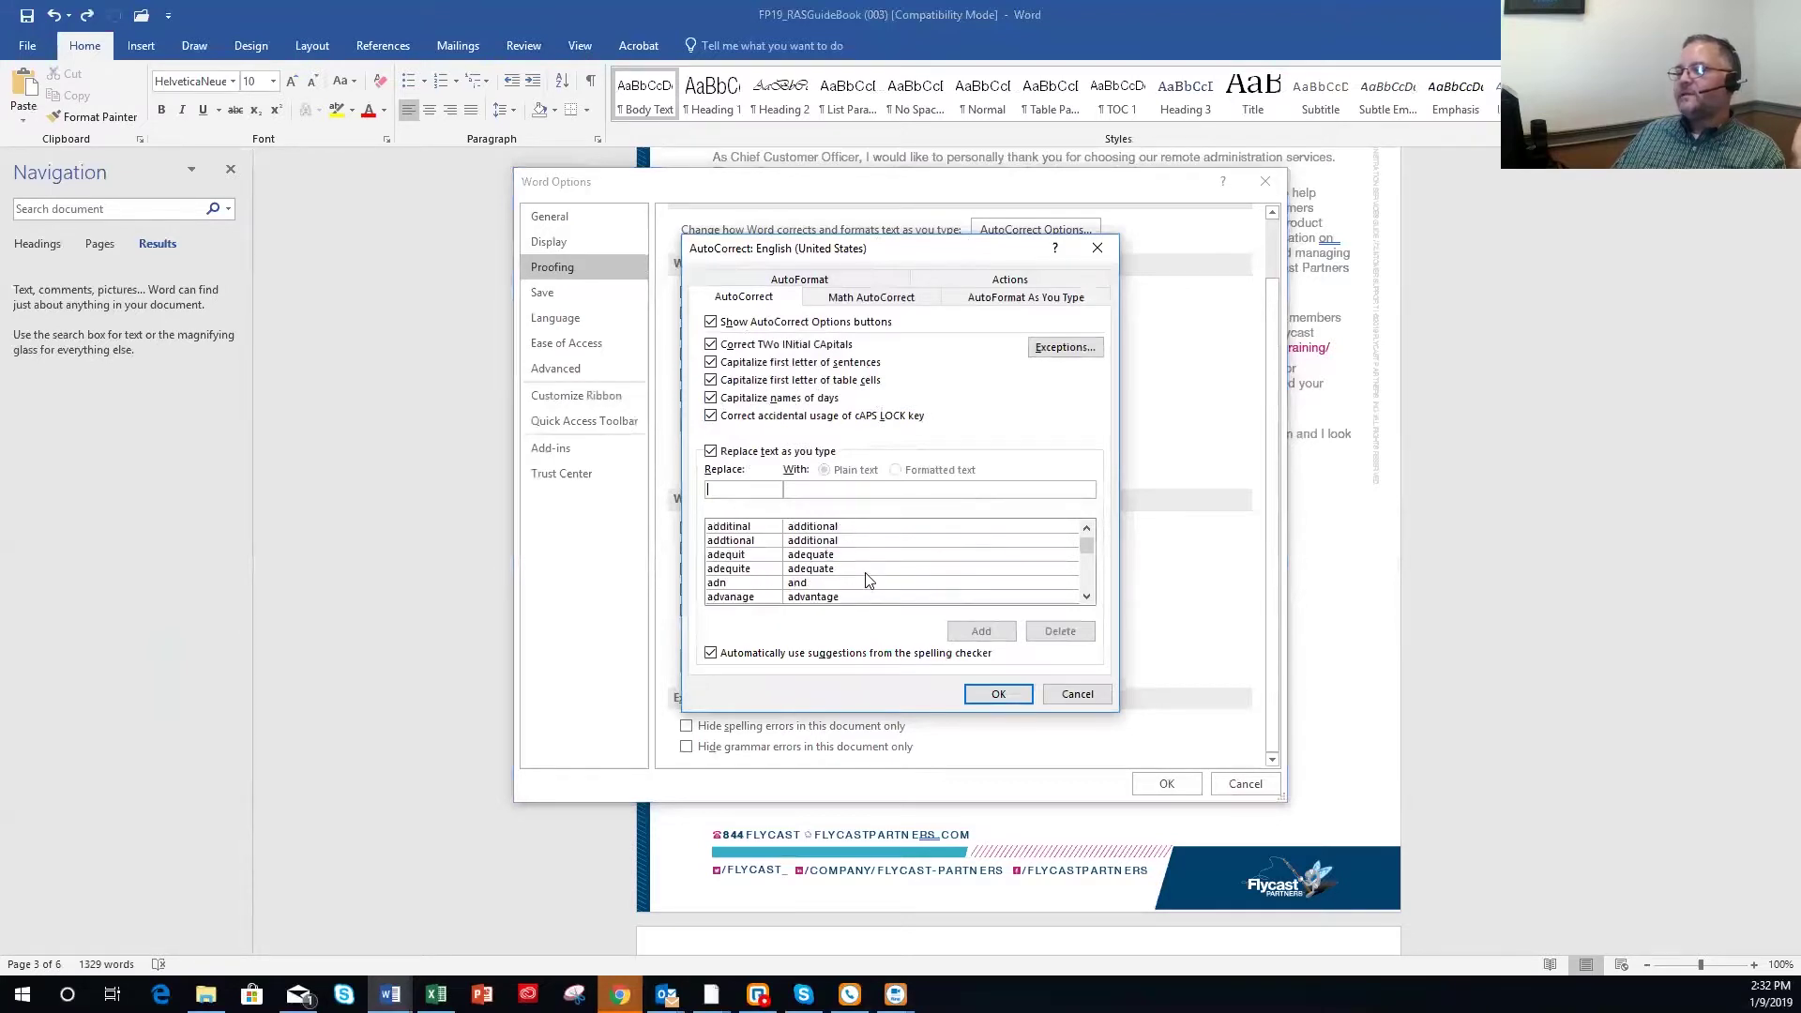
Fill in an AutoCorrect entry that replaces "customer" with "customur".
left_click(747, 488)
type("customer")
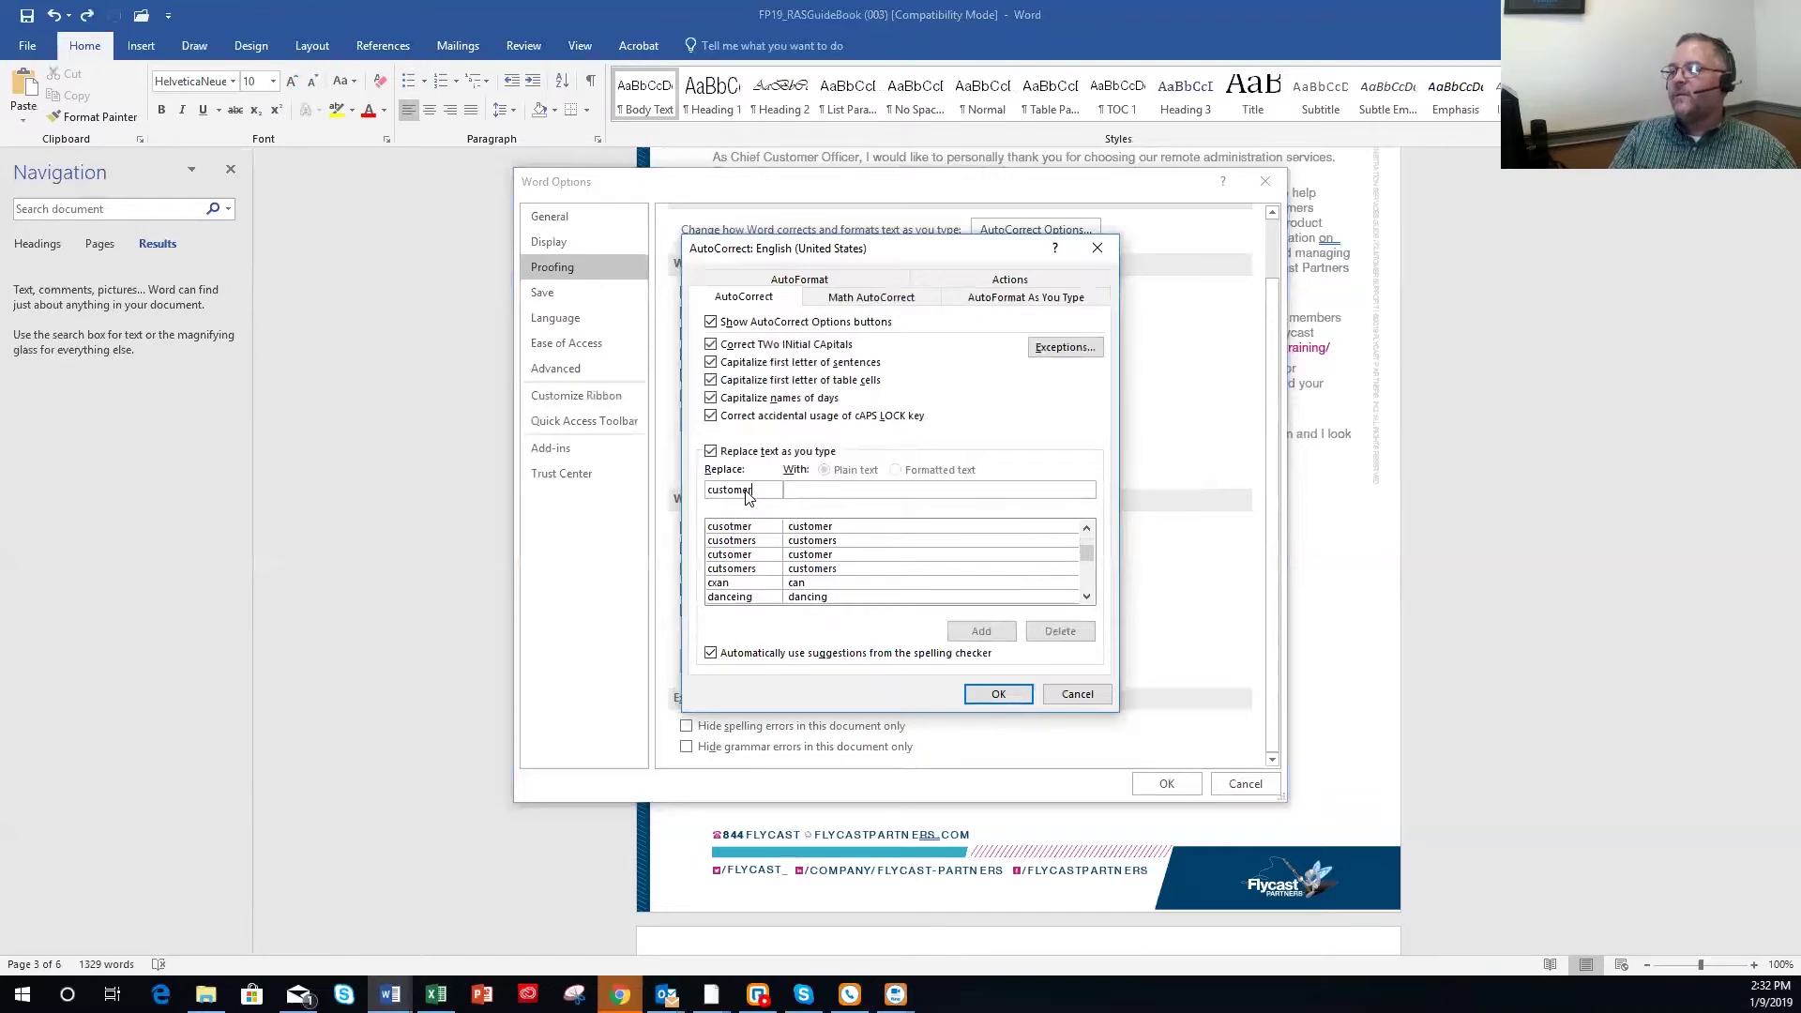
left_click(816, 491)
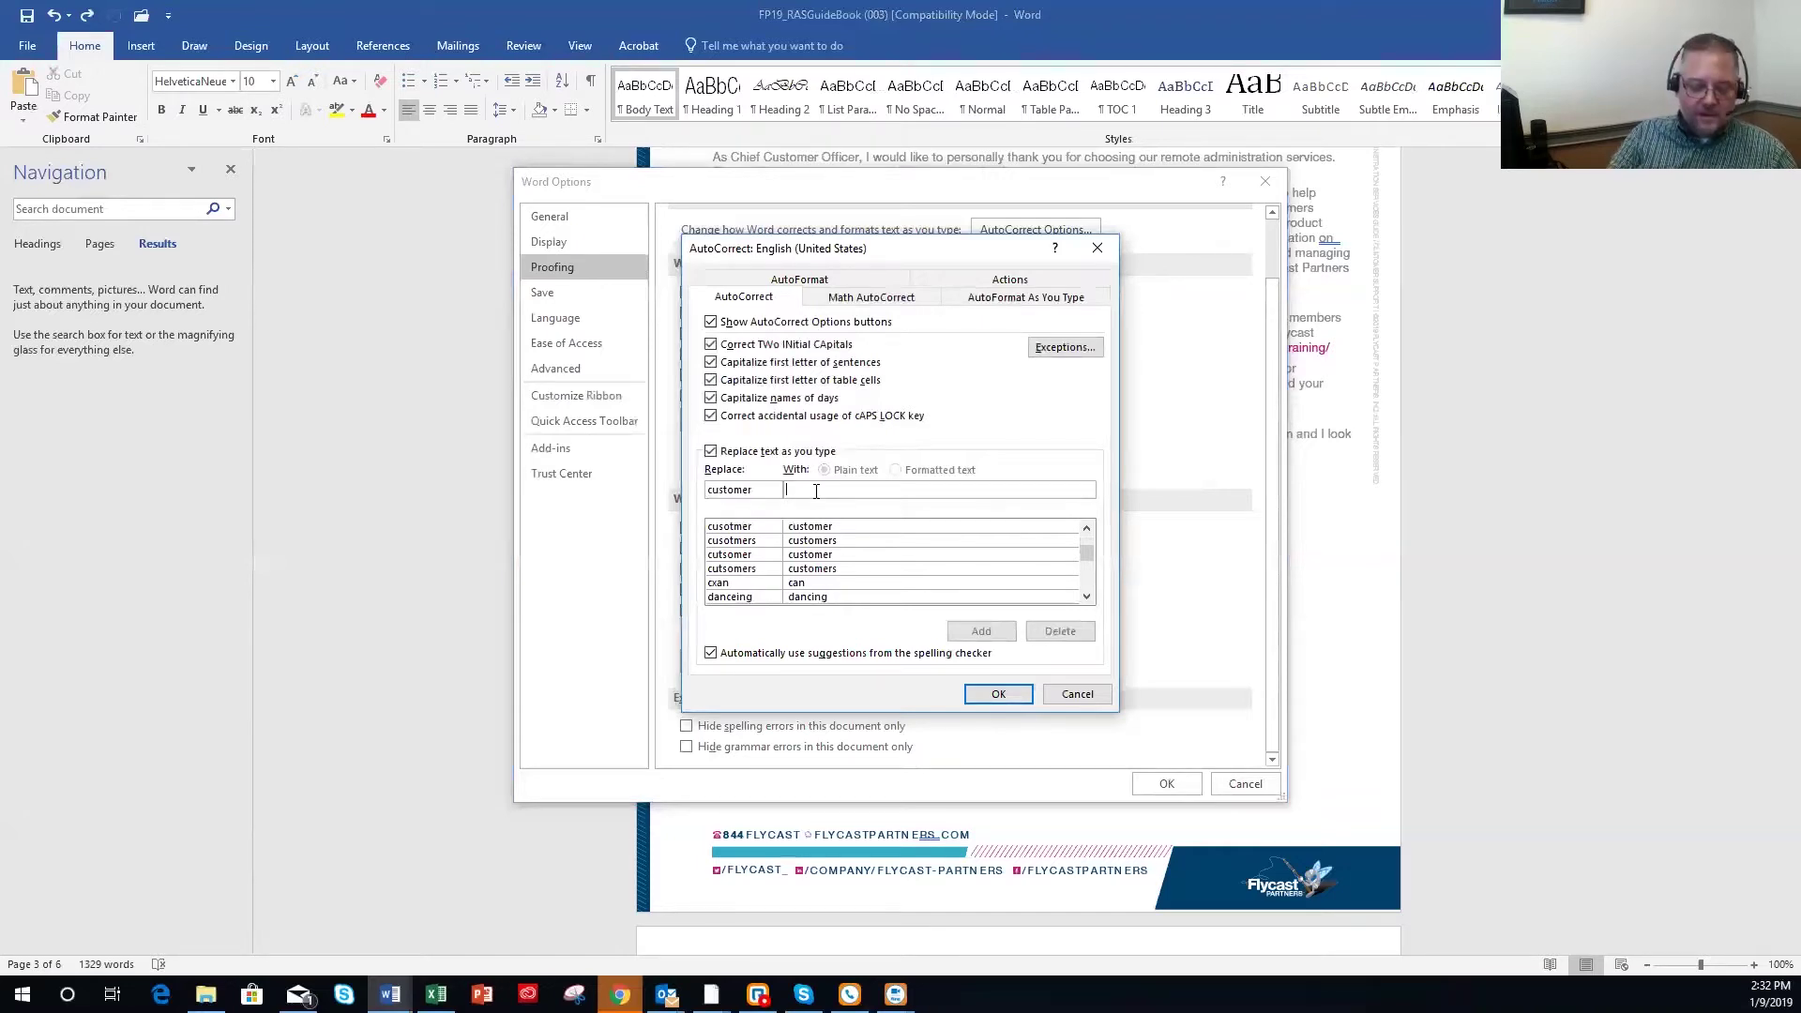
type("customer")
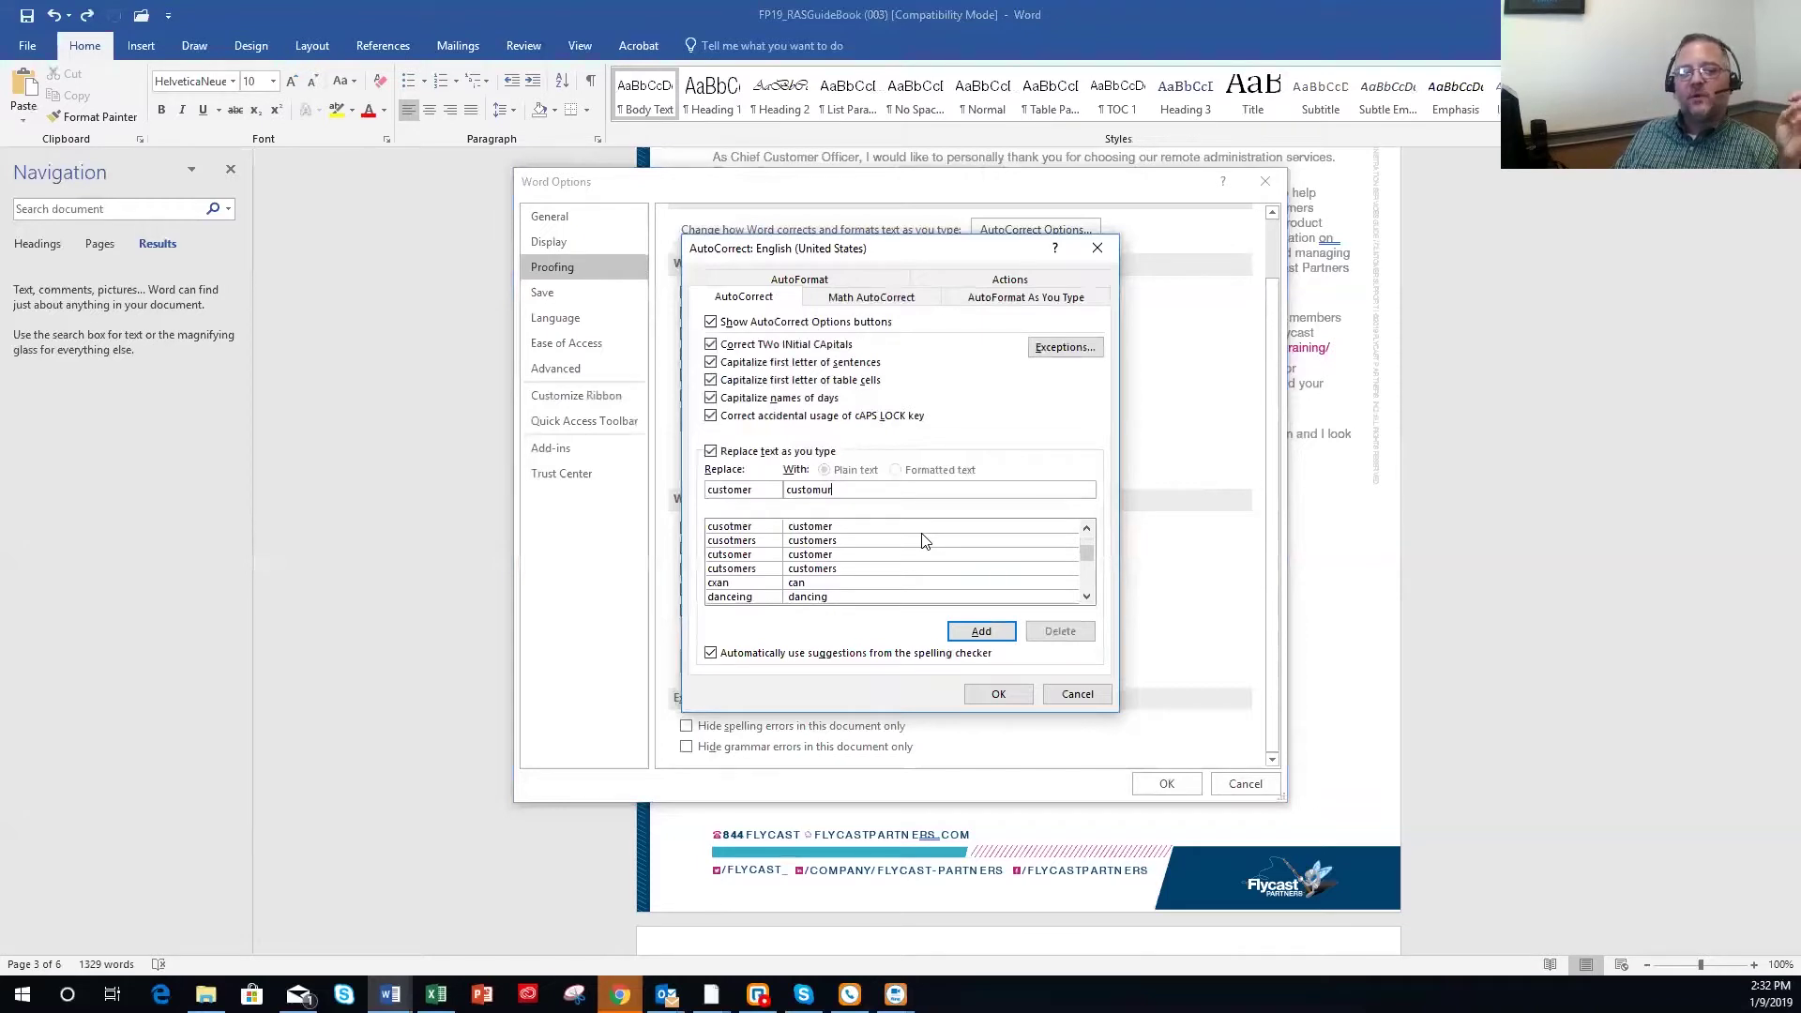
Erase the replacement text and the original word from the unadded AutoCorrect entry.
key("BackSpace")
key("BackSpace")
key("BackSpace")
key("BackSpace")
key("BackSpace")
key("BackSpace")
key("BackSpace")
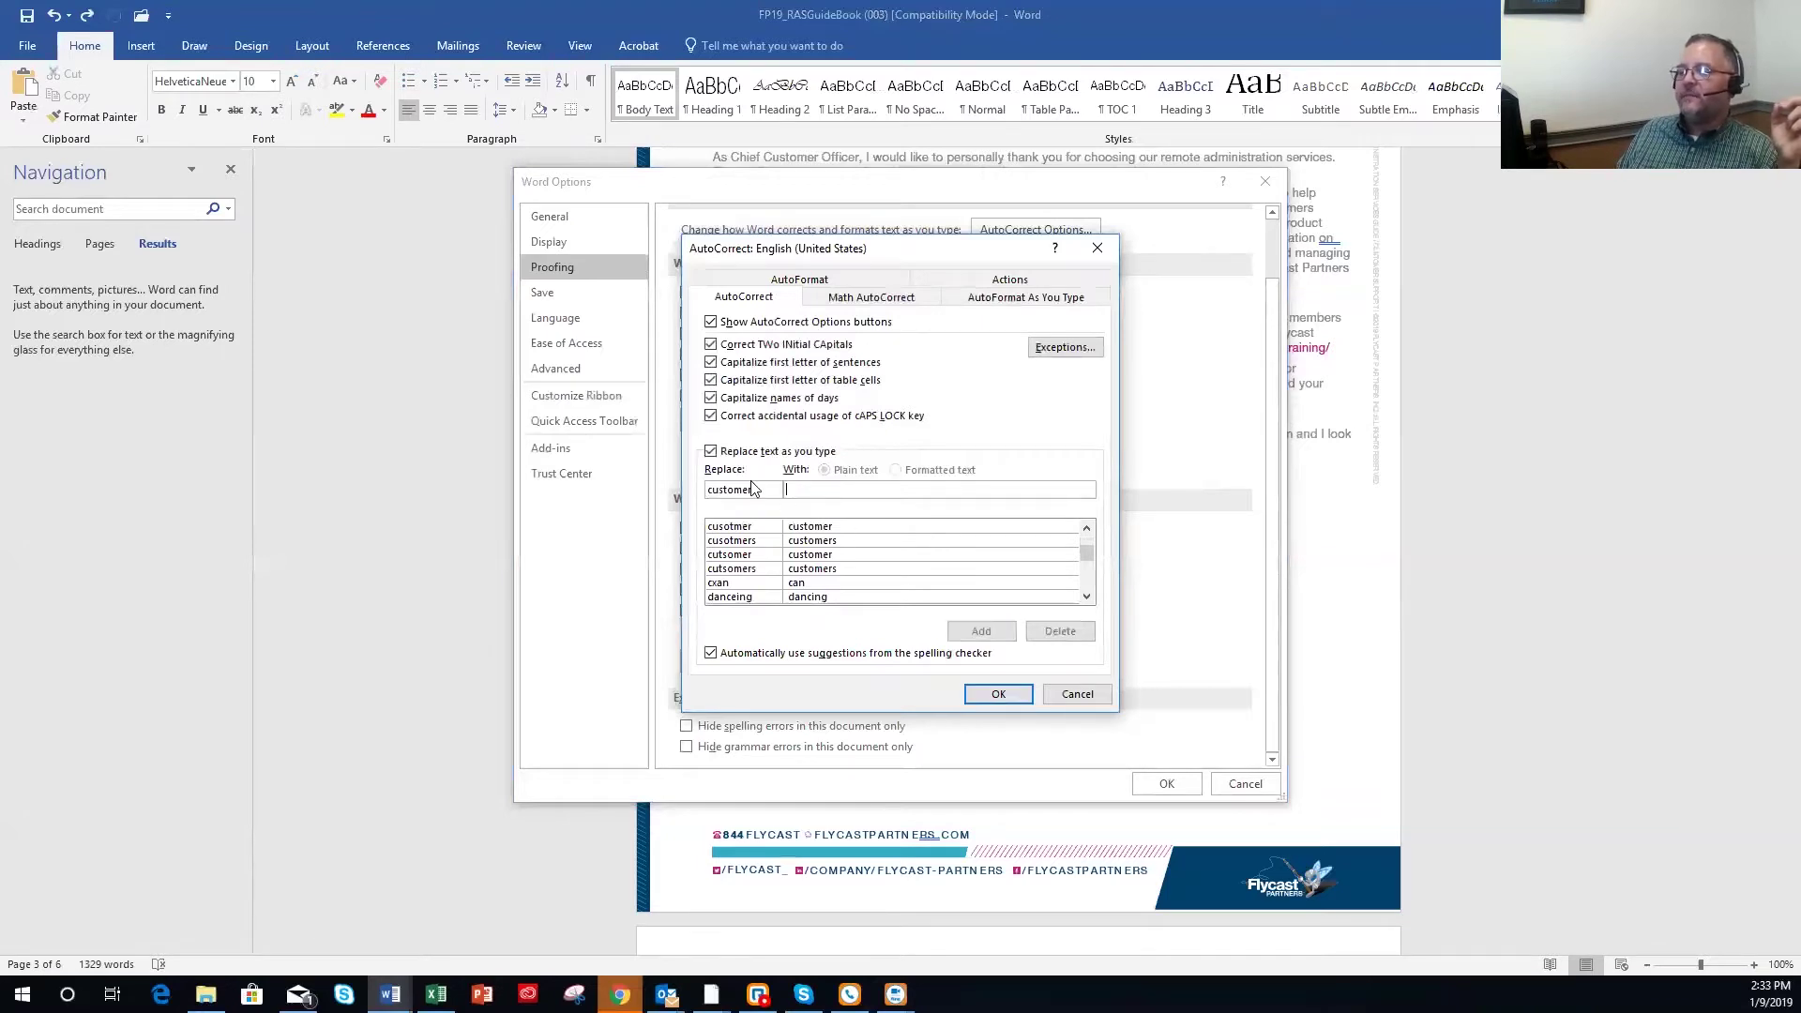
key("BackSpace")
key("BackSpace")
key("BackSpace")
key("BackSpace")
key("BackSpace")
key("BackSpace")
key("BackSpace")
key("BackSpace")
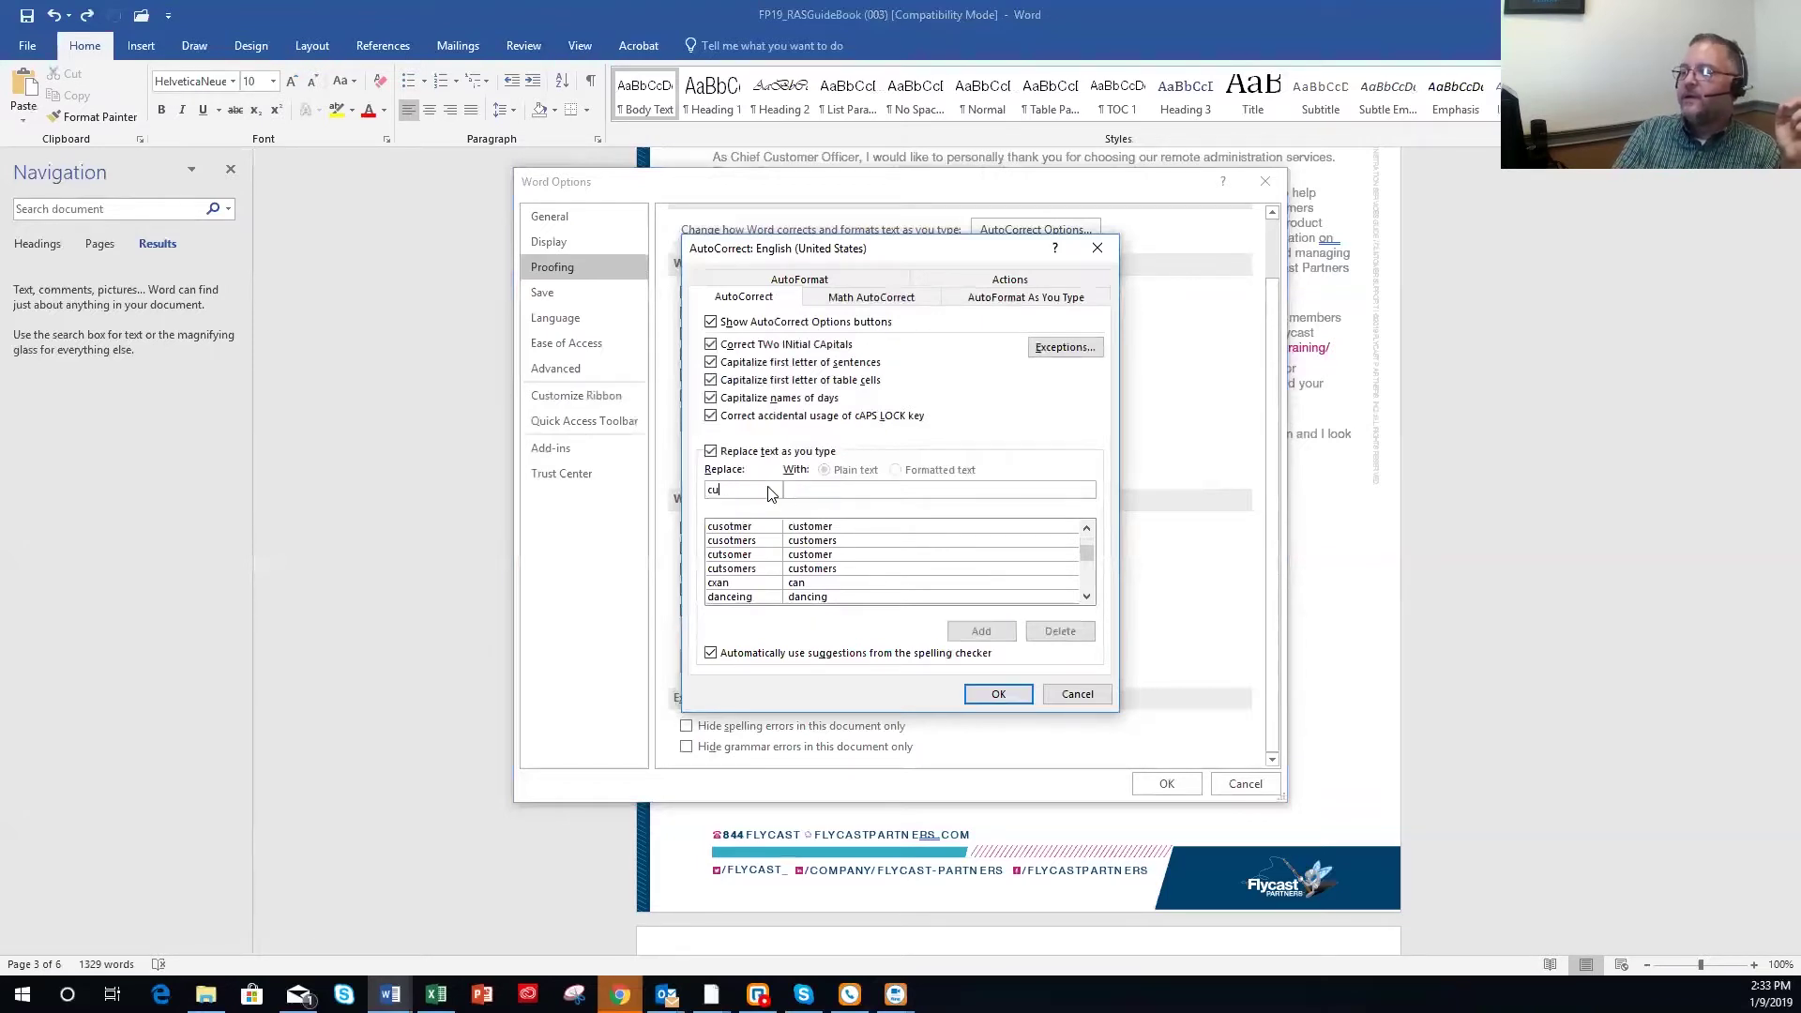
Look through the Math AutoCorrect symbol replacements and cancel the AutoCorrect options.
left_click(829, 298)
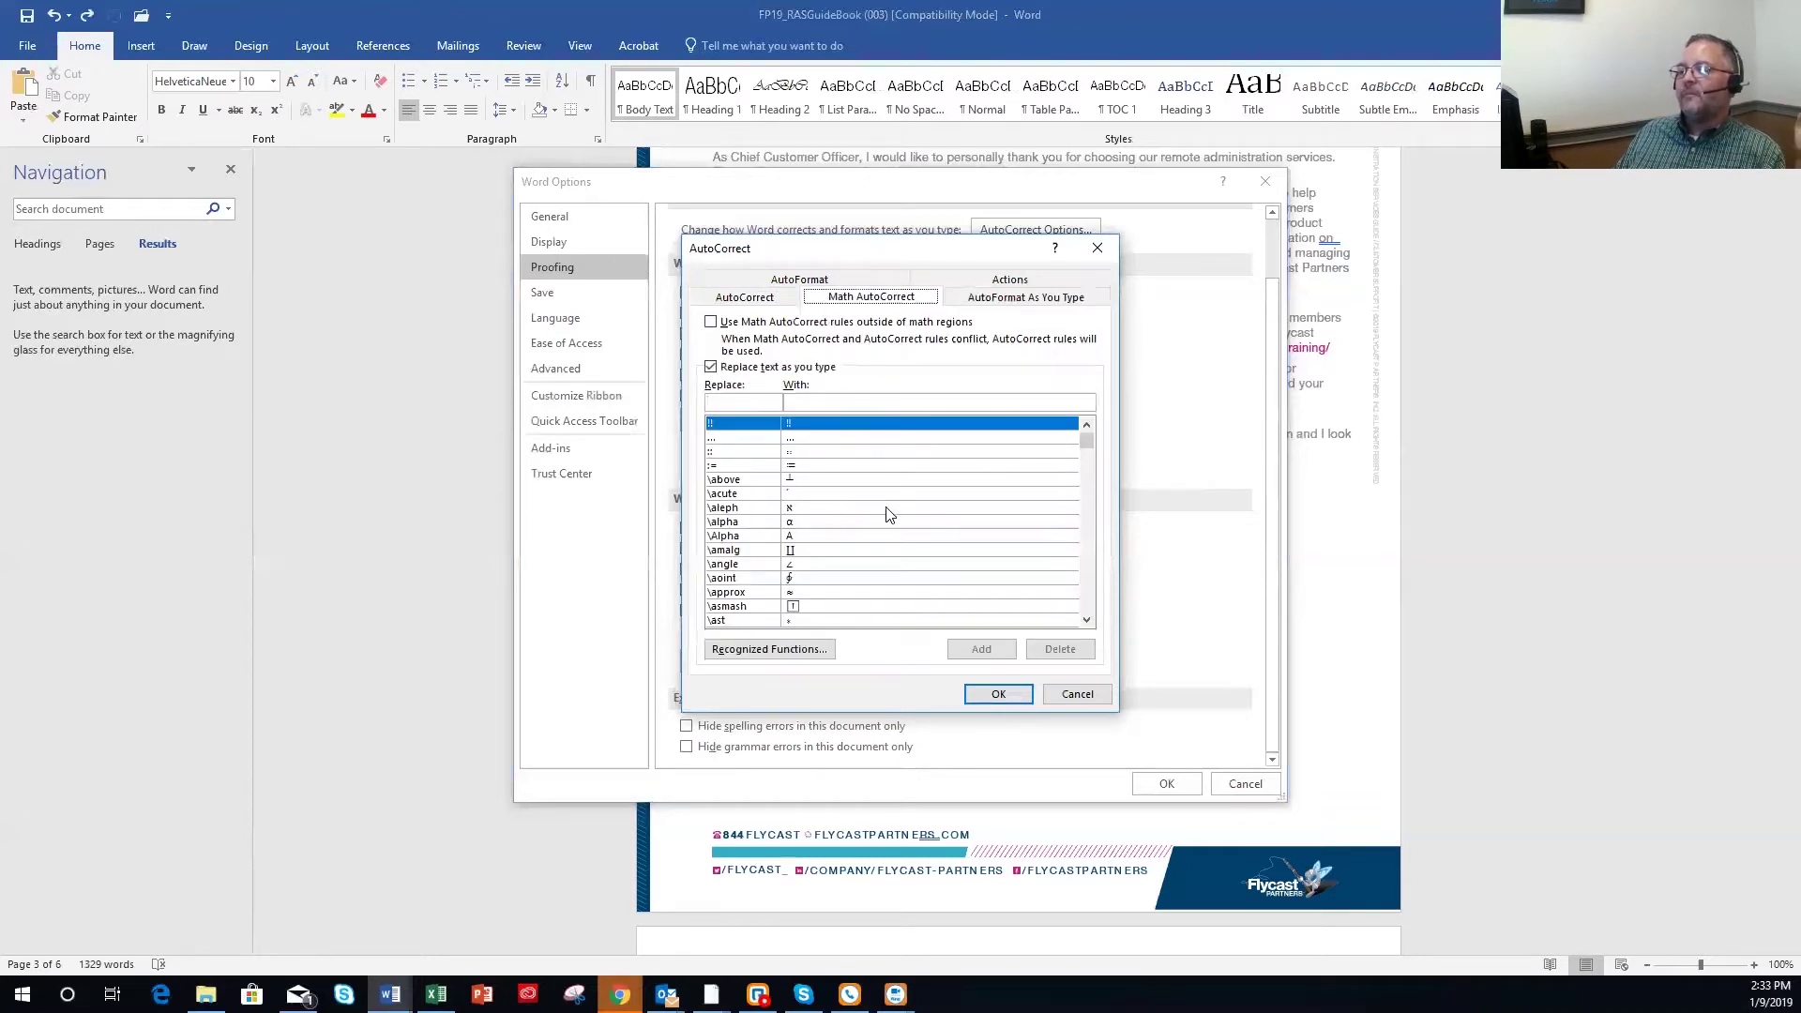
scroll(882, 555, "down", 12)
scroll(887, 563, "up", 12)
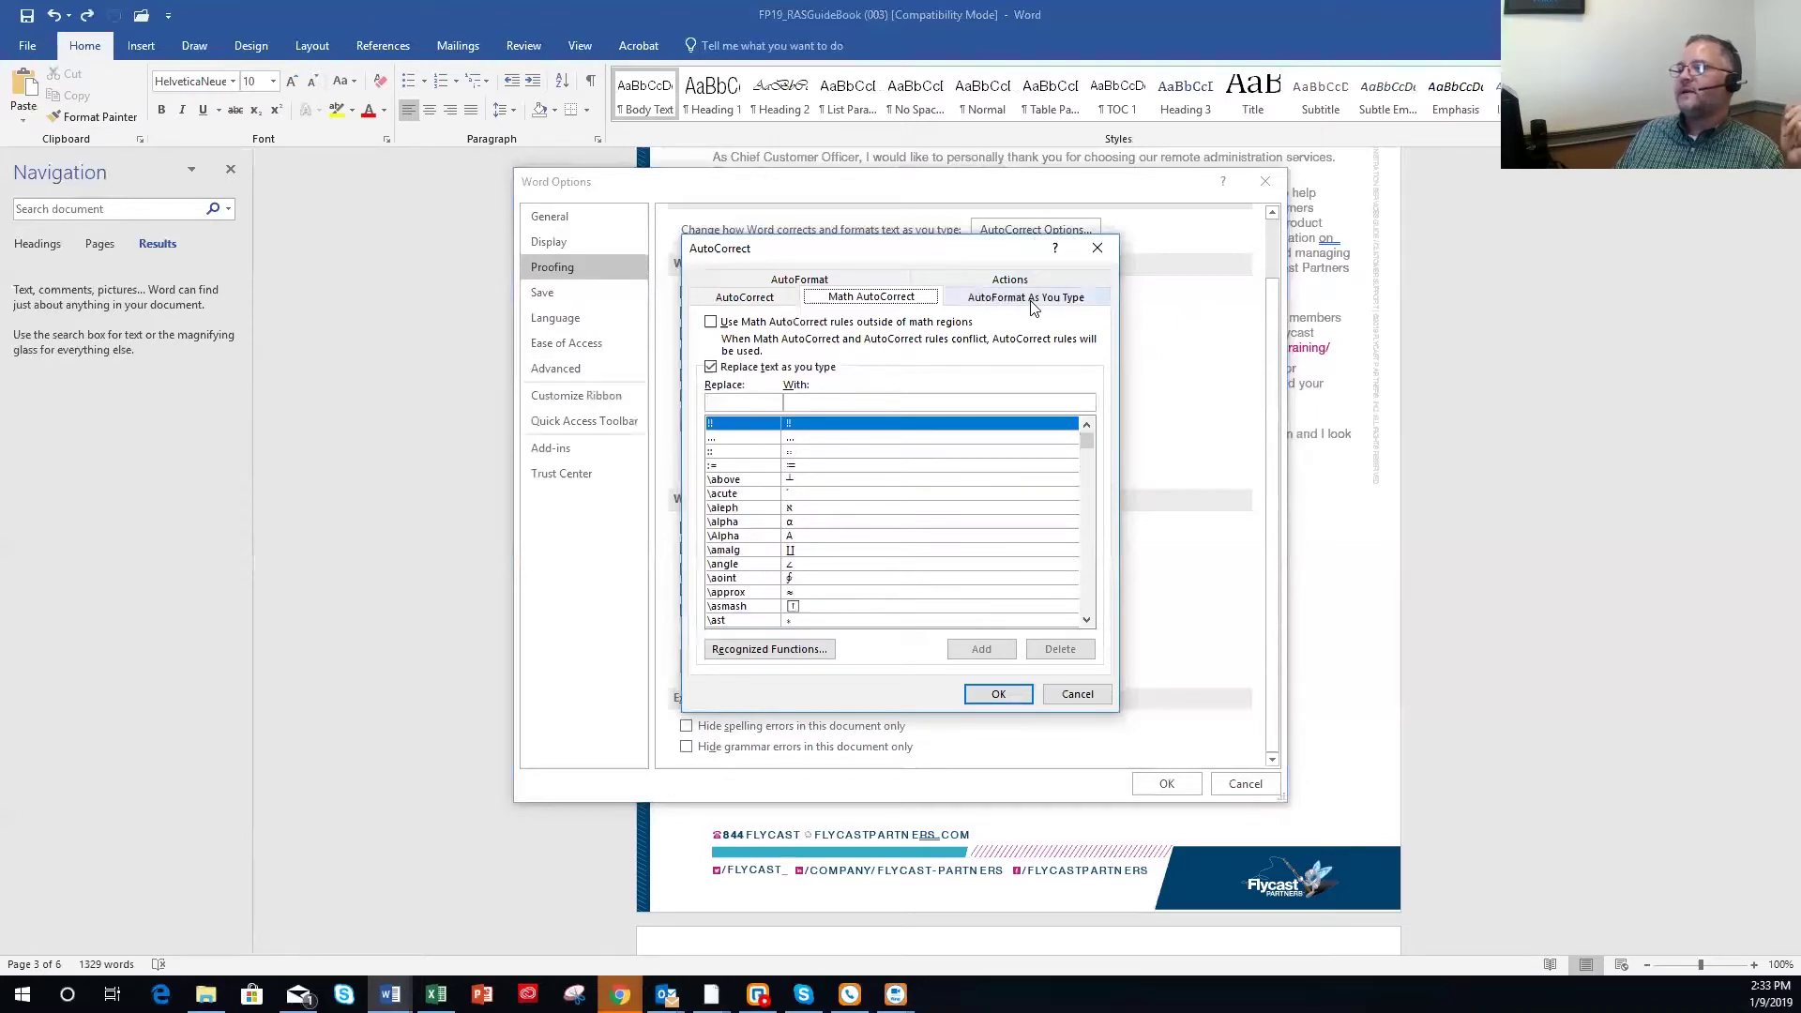
left_click(1073, 694)
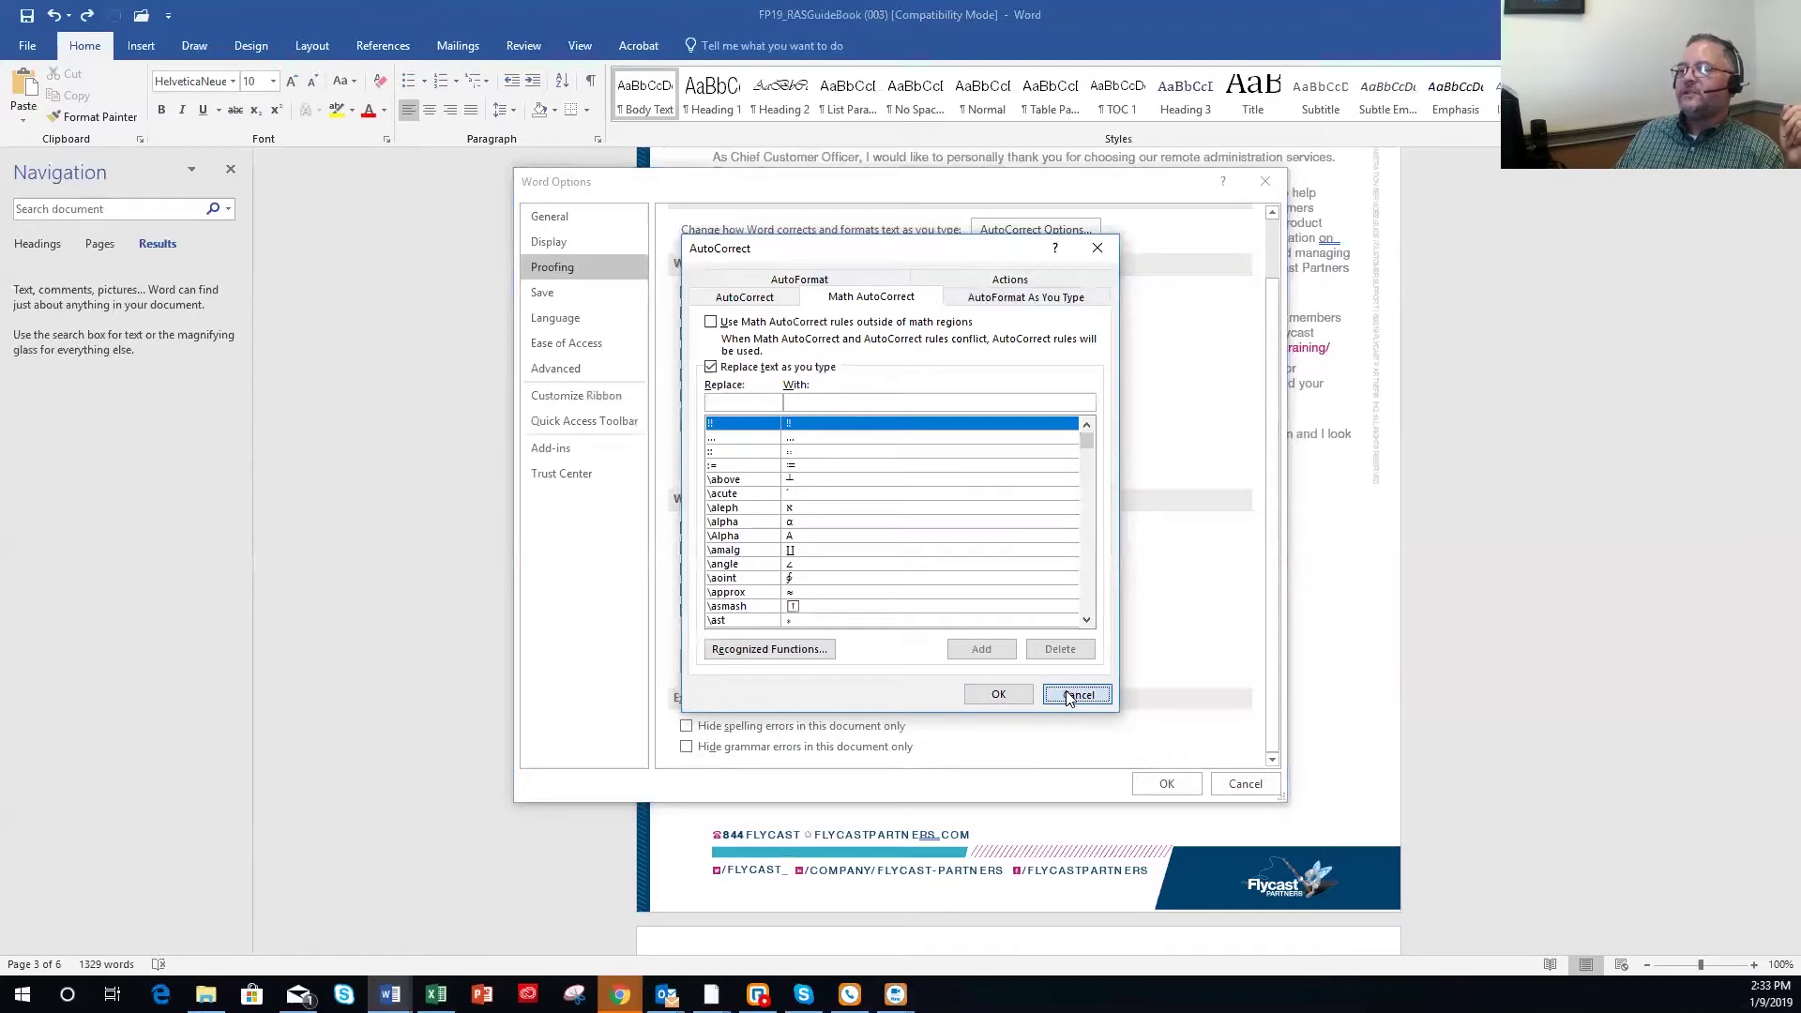
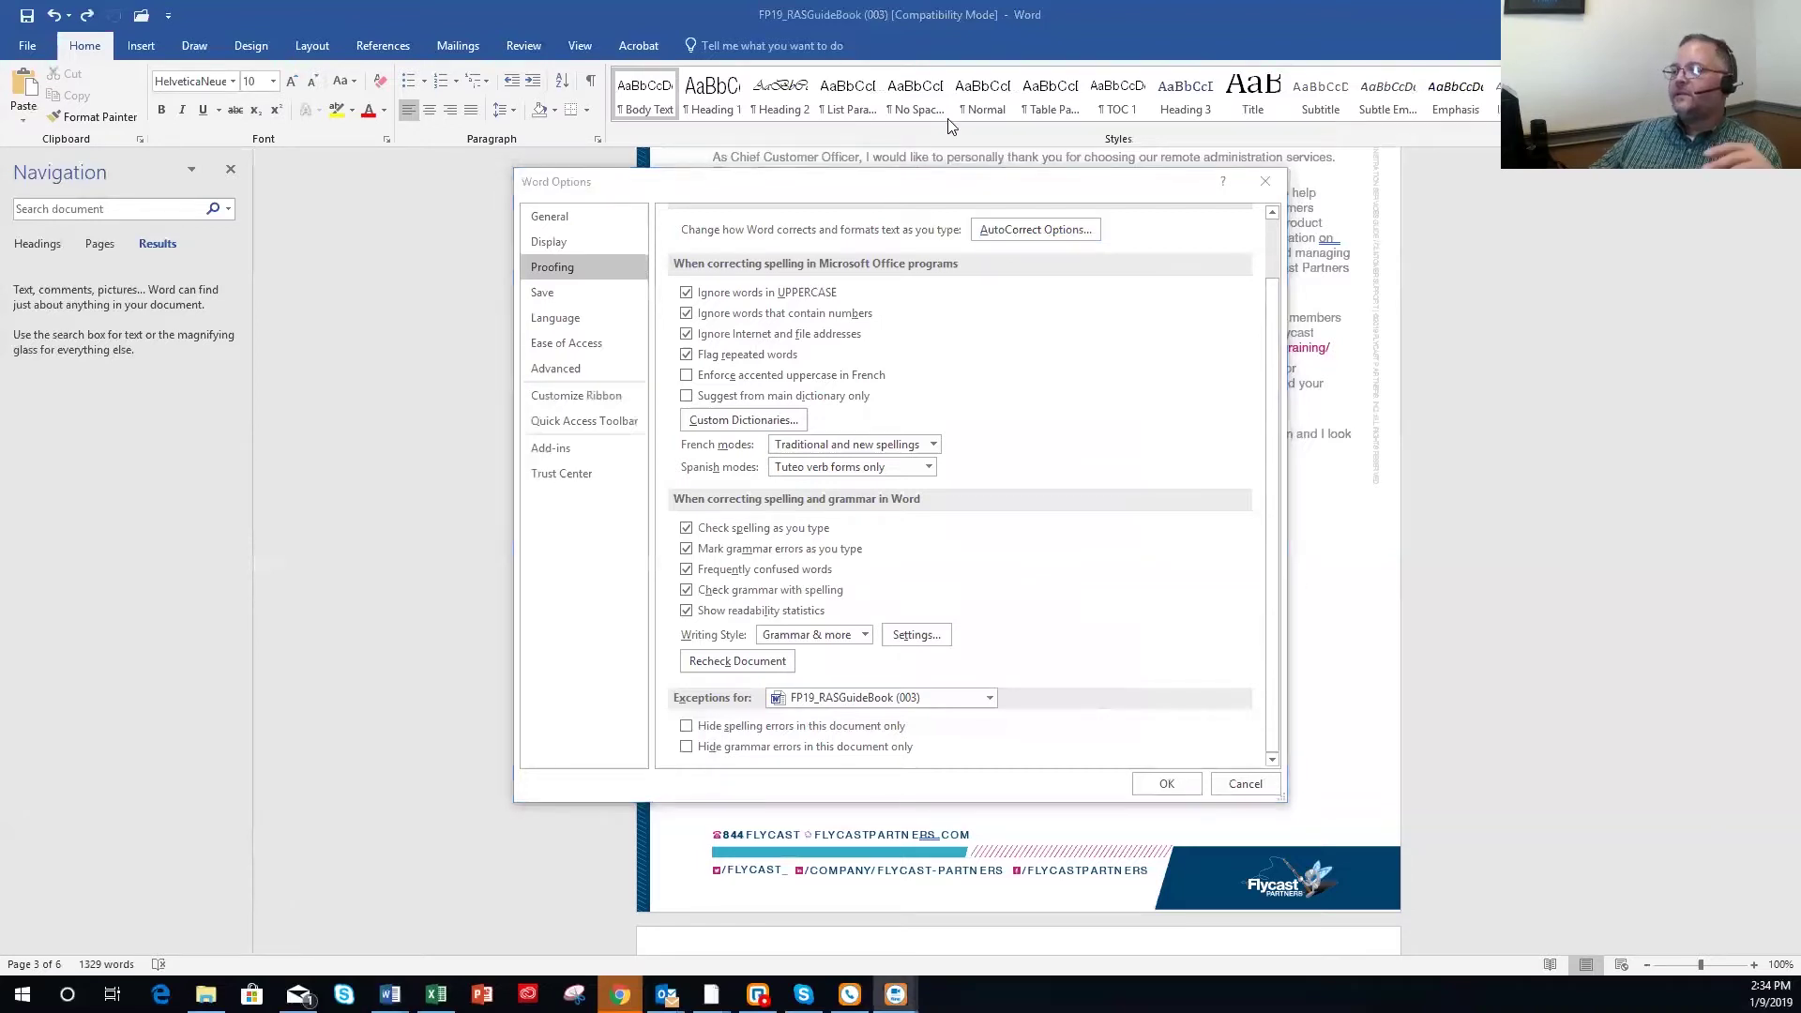
Close the Word options and look through the guide from the cover page to the final page.
left_click(1265, 184)
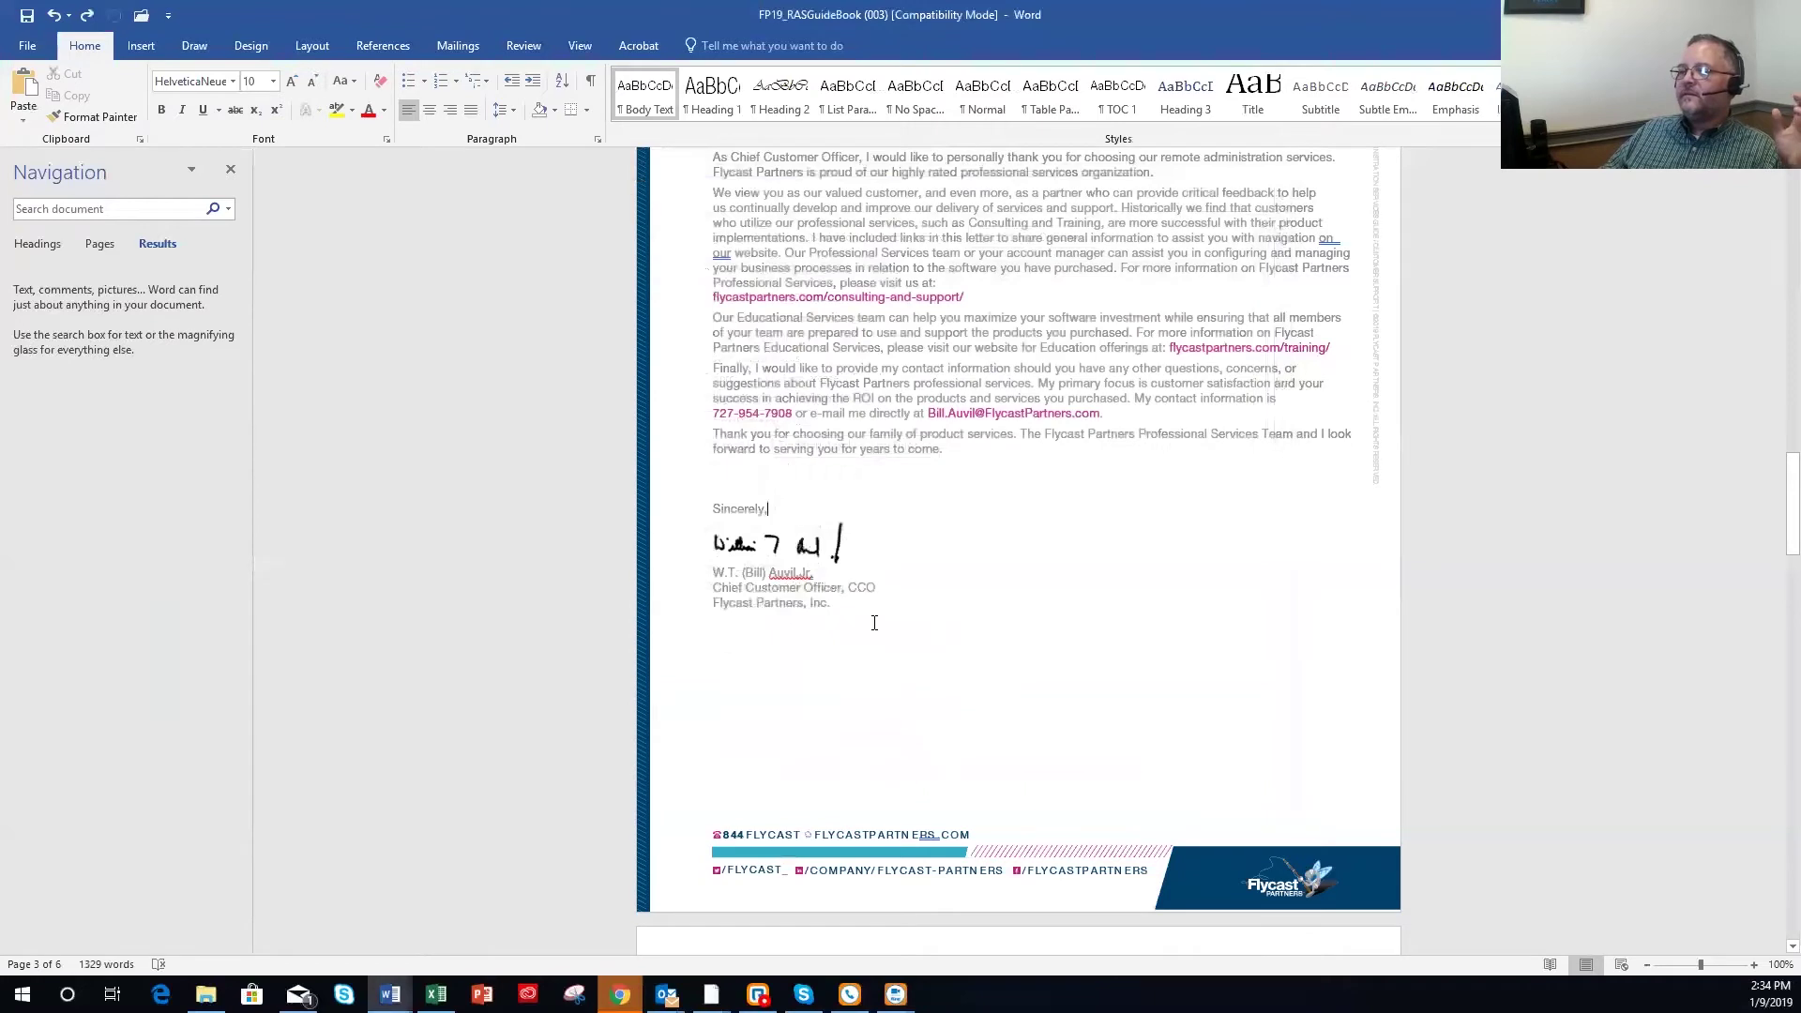
scroll(1109, 531, "down", 5)
scroll(1109, 533, "up", 3)
scroll(1106, 532, "up", 15)
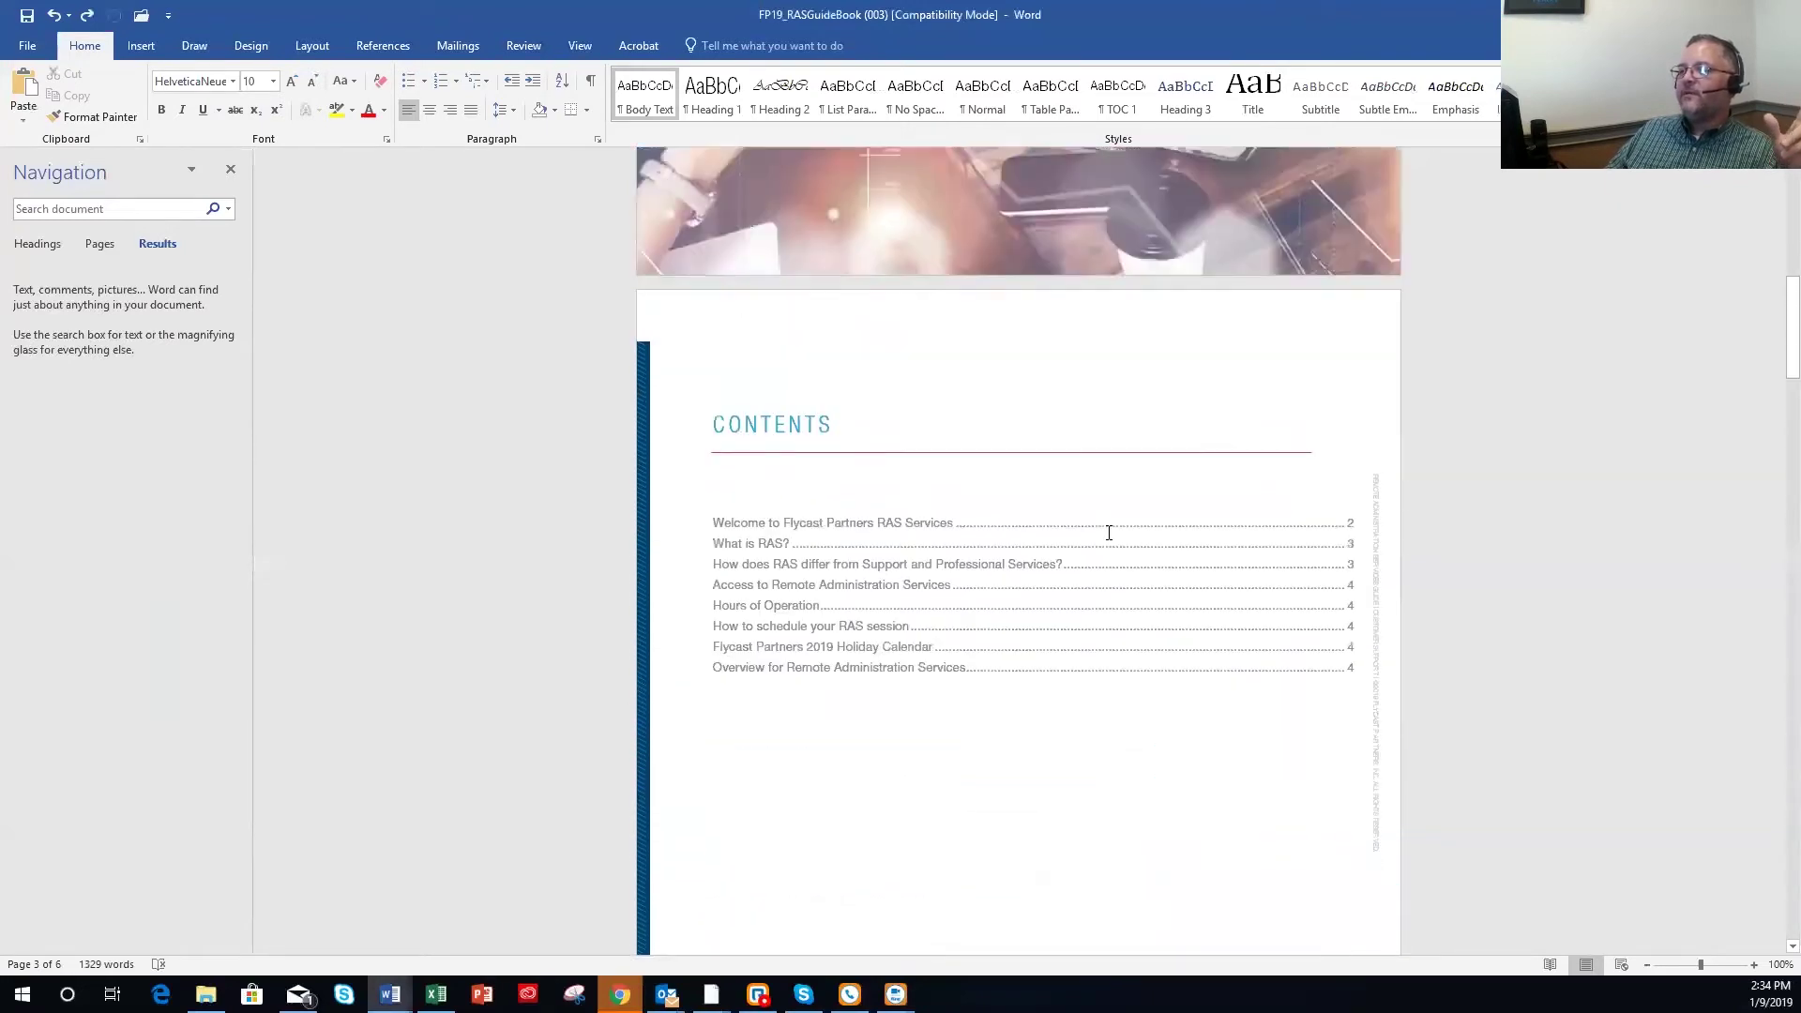
scroll(1100, 516, "down", 15)
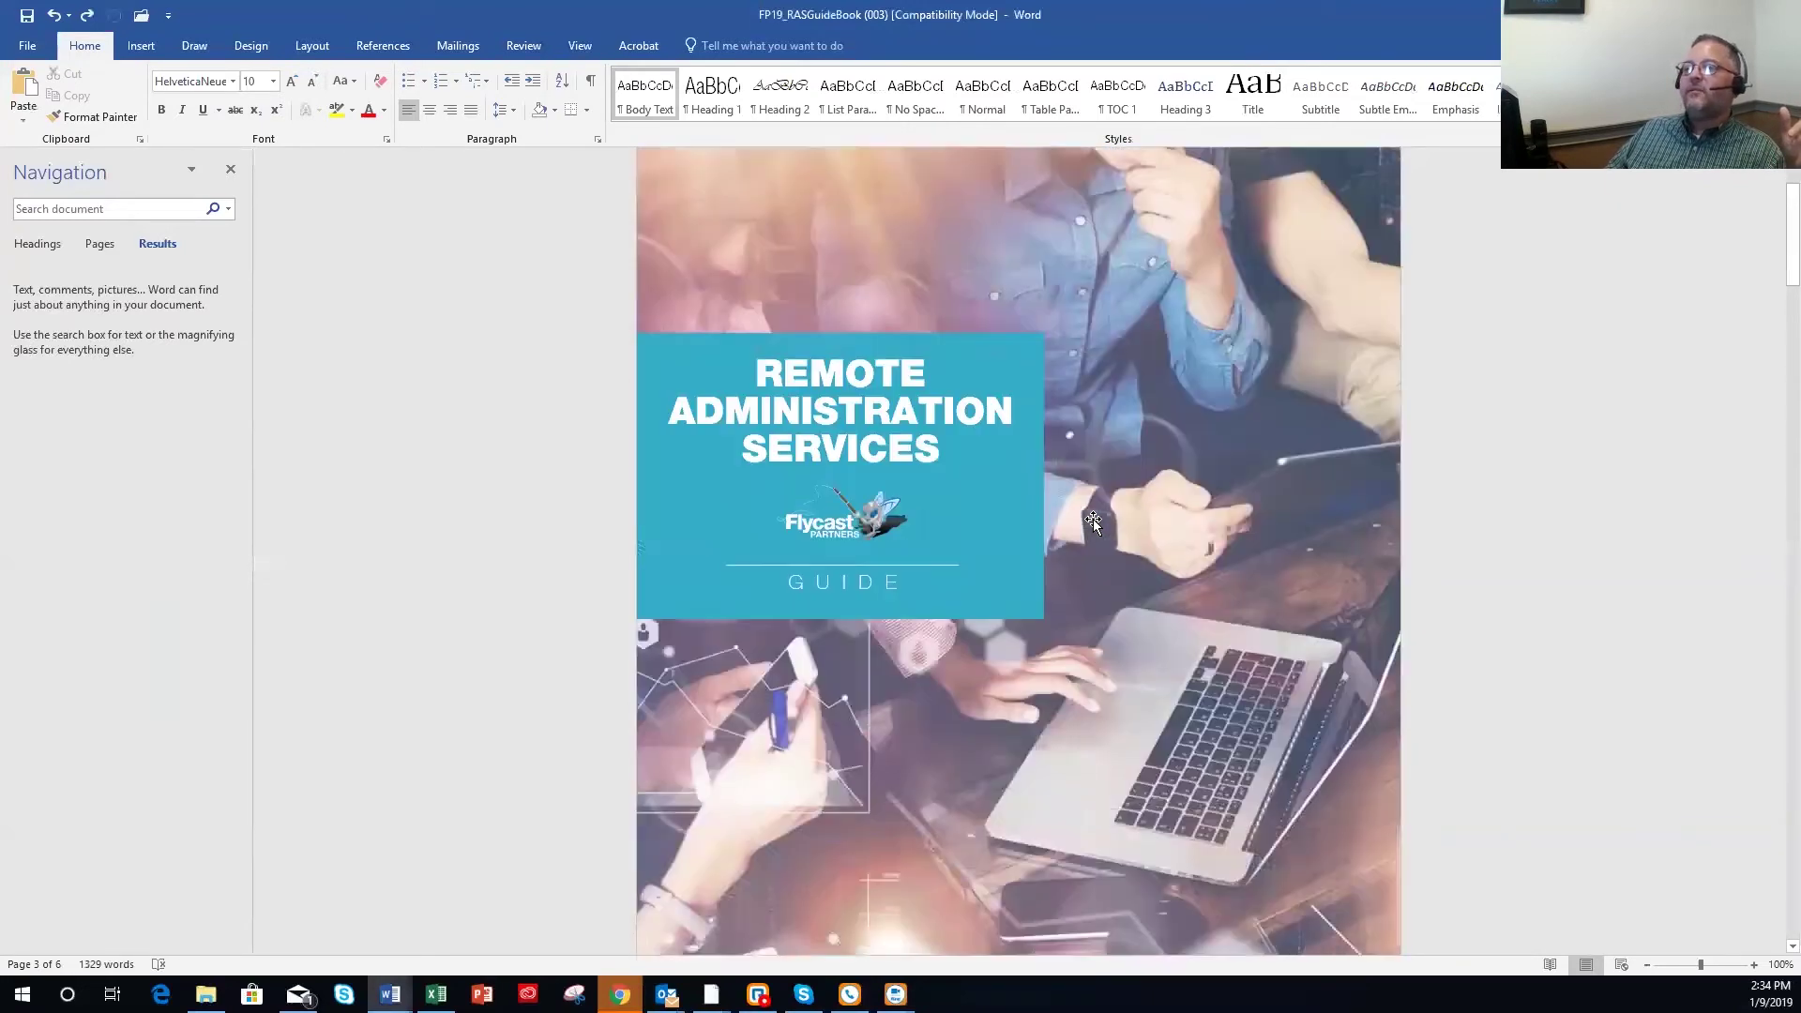
scroll(1062, 619, "down", 18)
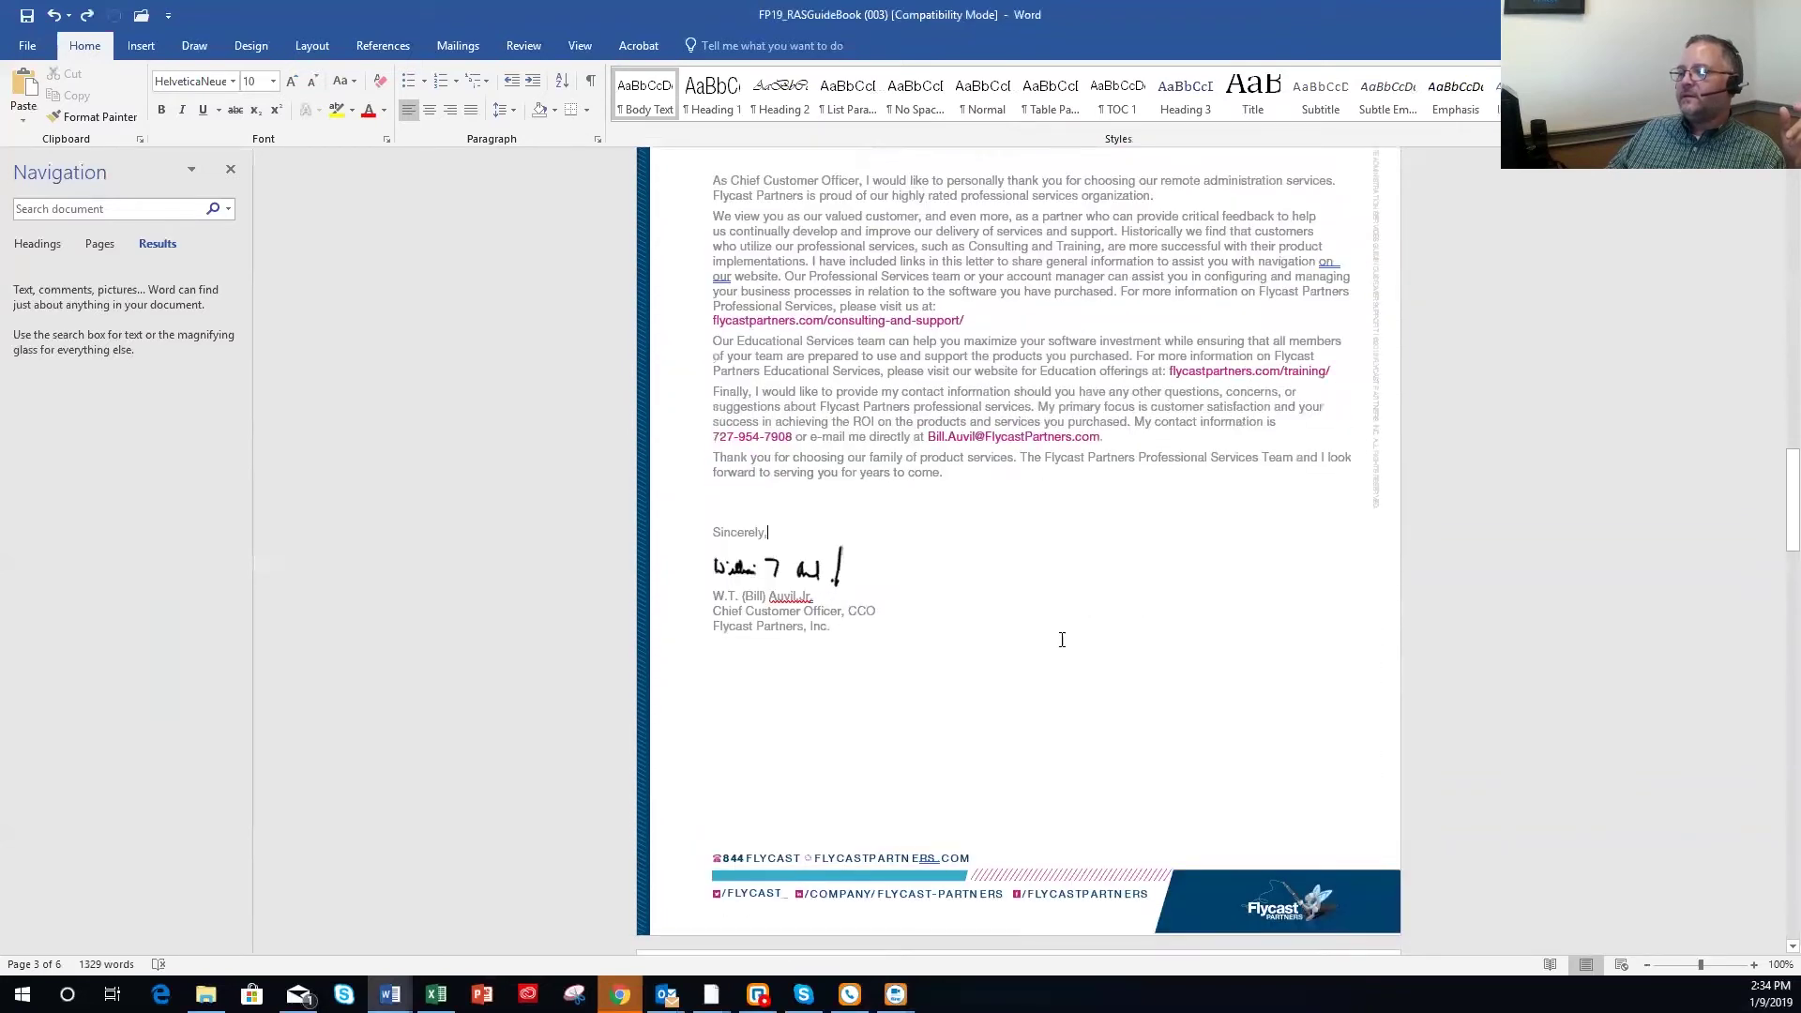
scroll(1024, 798, "down", 15)
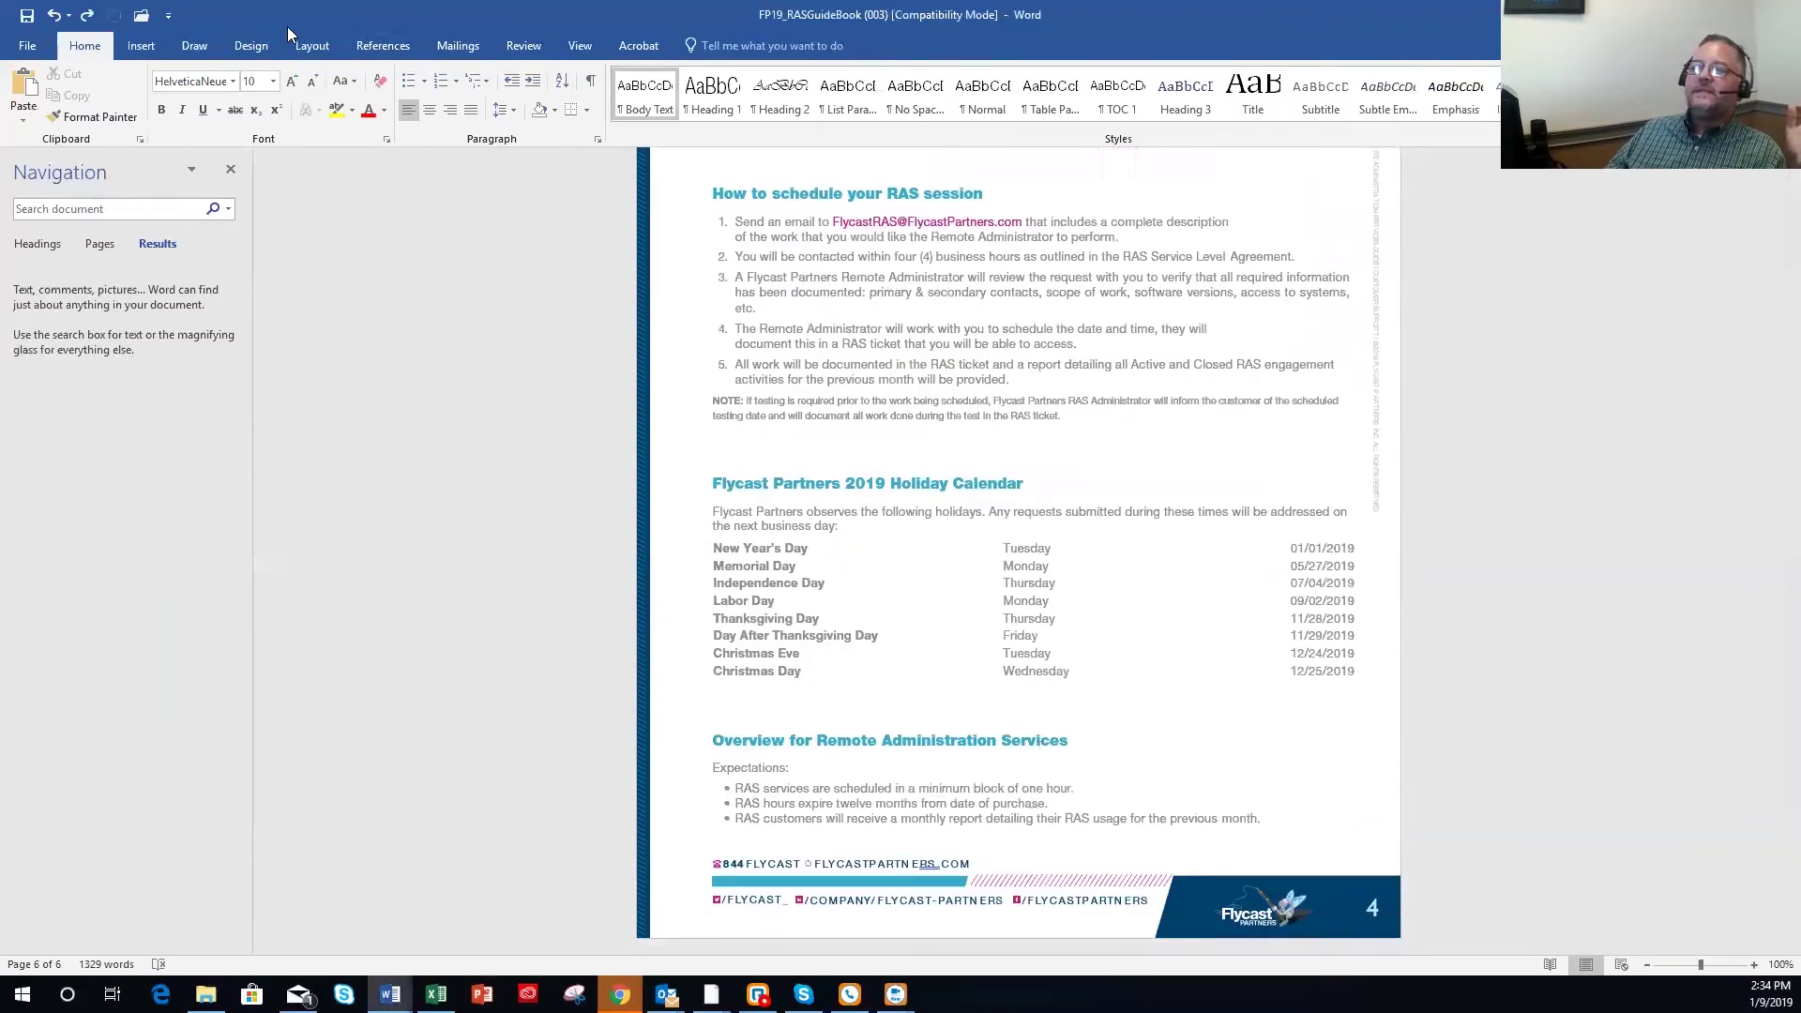
Insert the CSM picture at the letter's closing line and set its text wrapping to Behind Text.
left_click(140, 45)
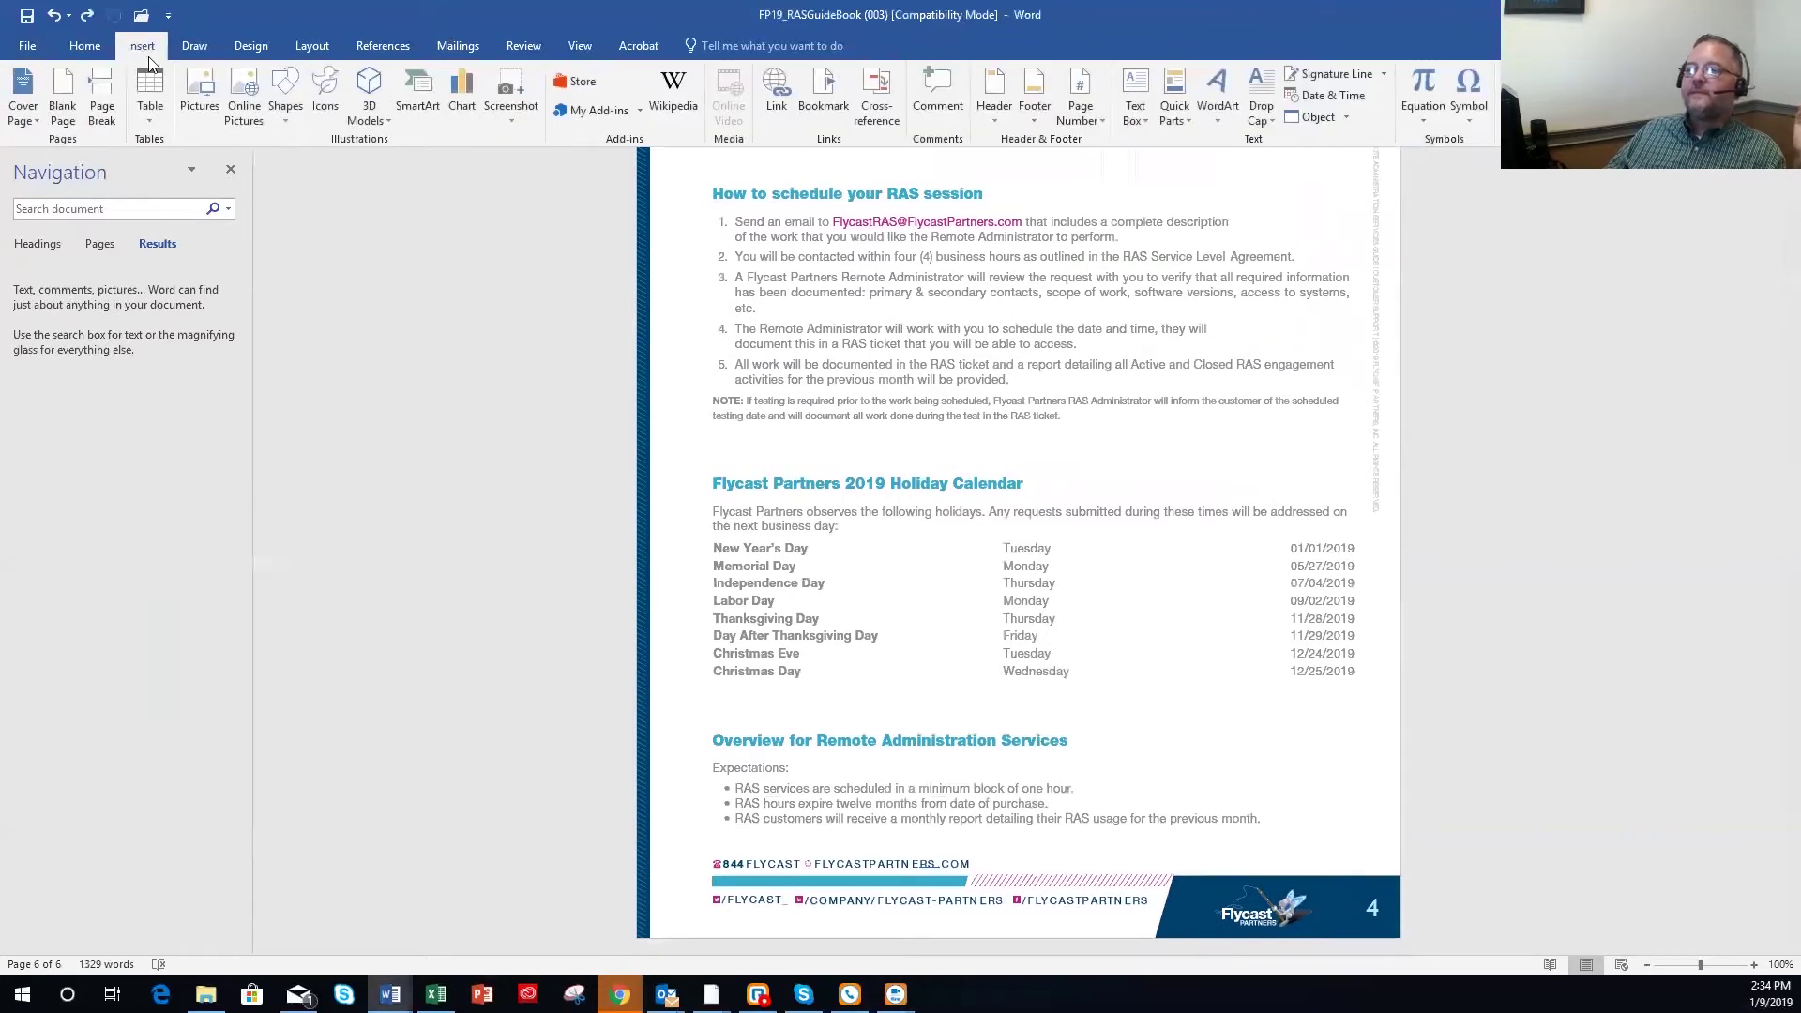
left_click(200, 104)
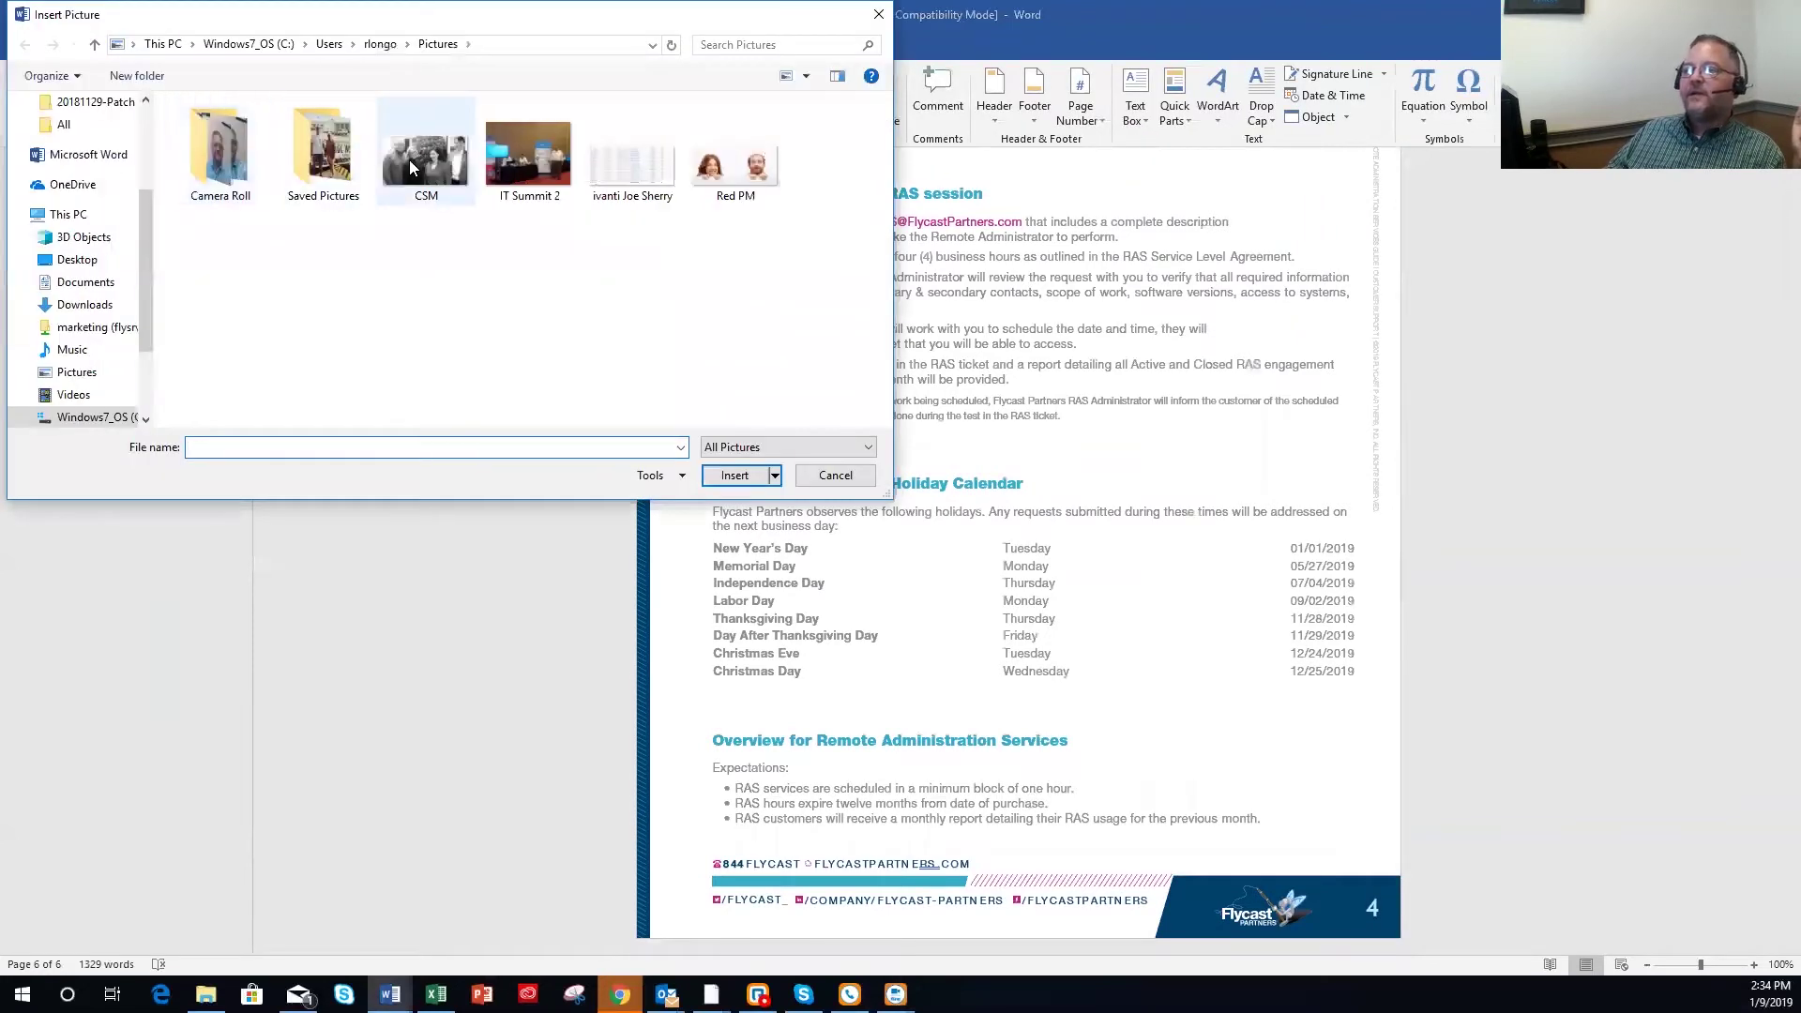
double_click(428, 150)
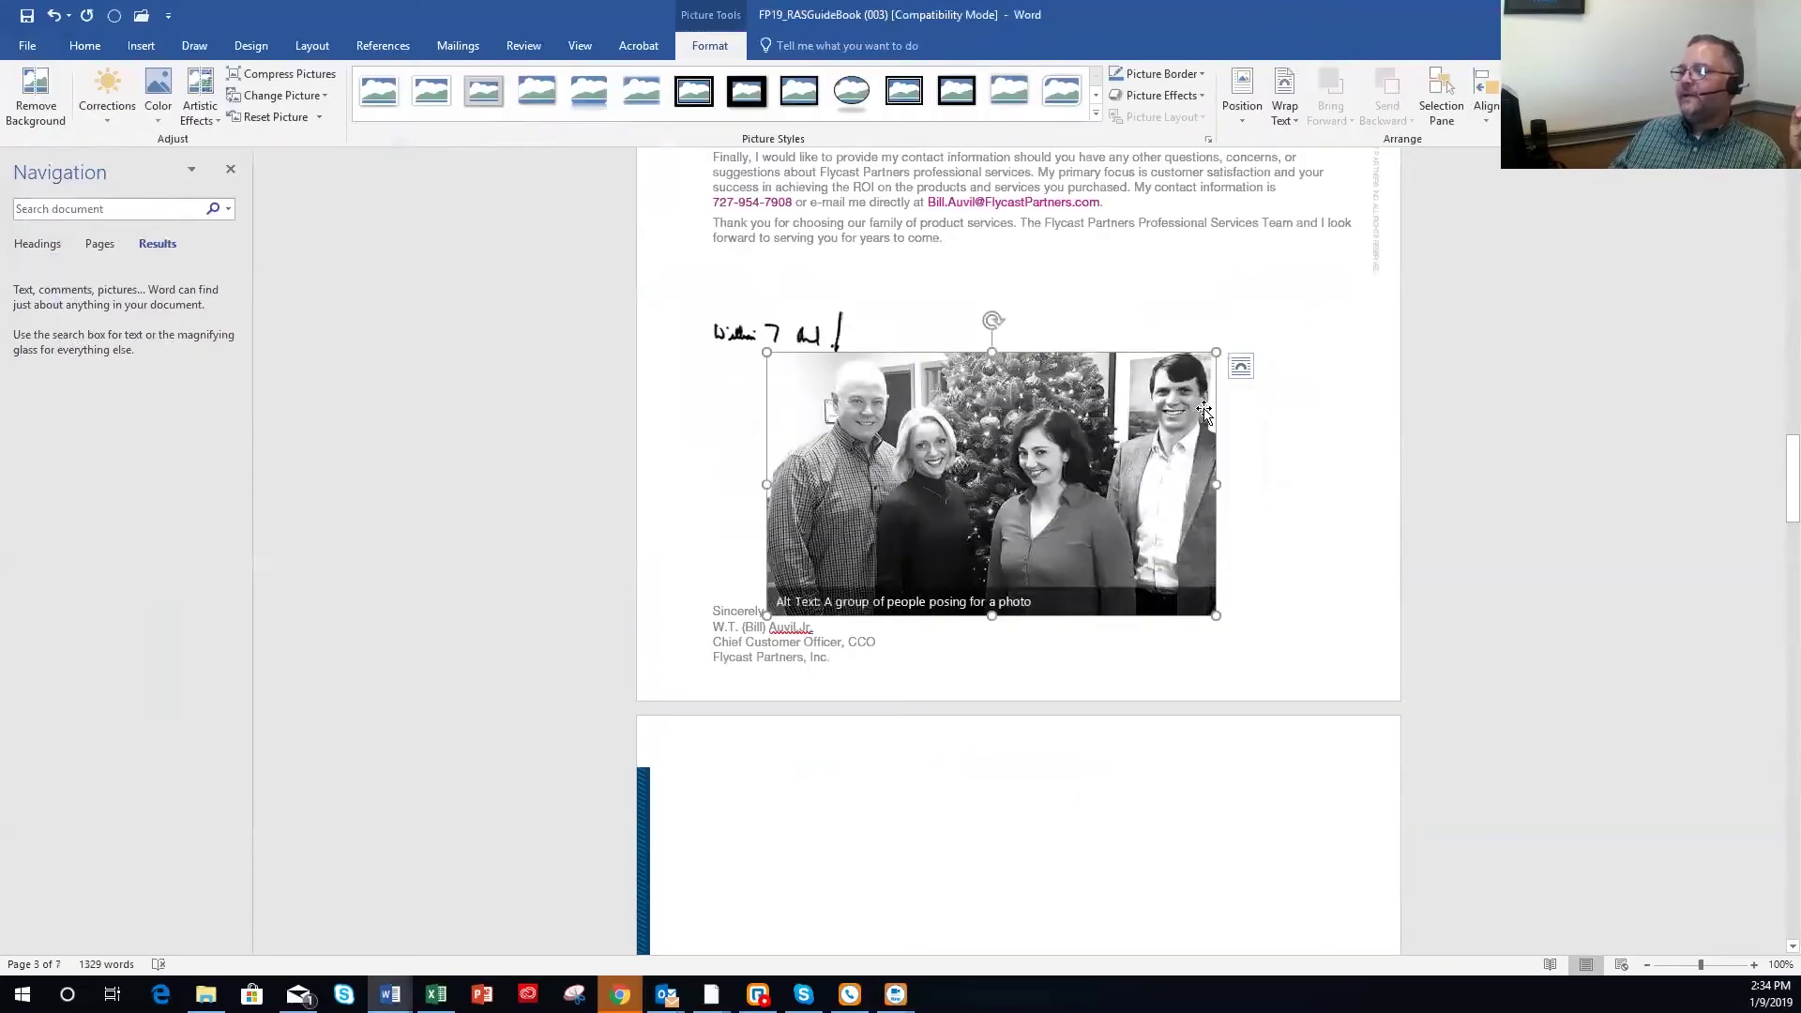
left_click(1240, 366)
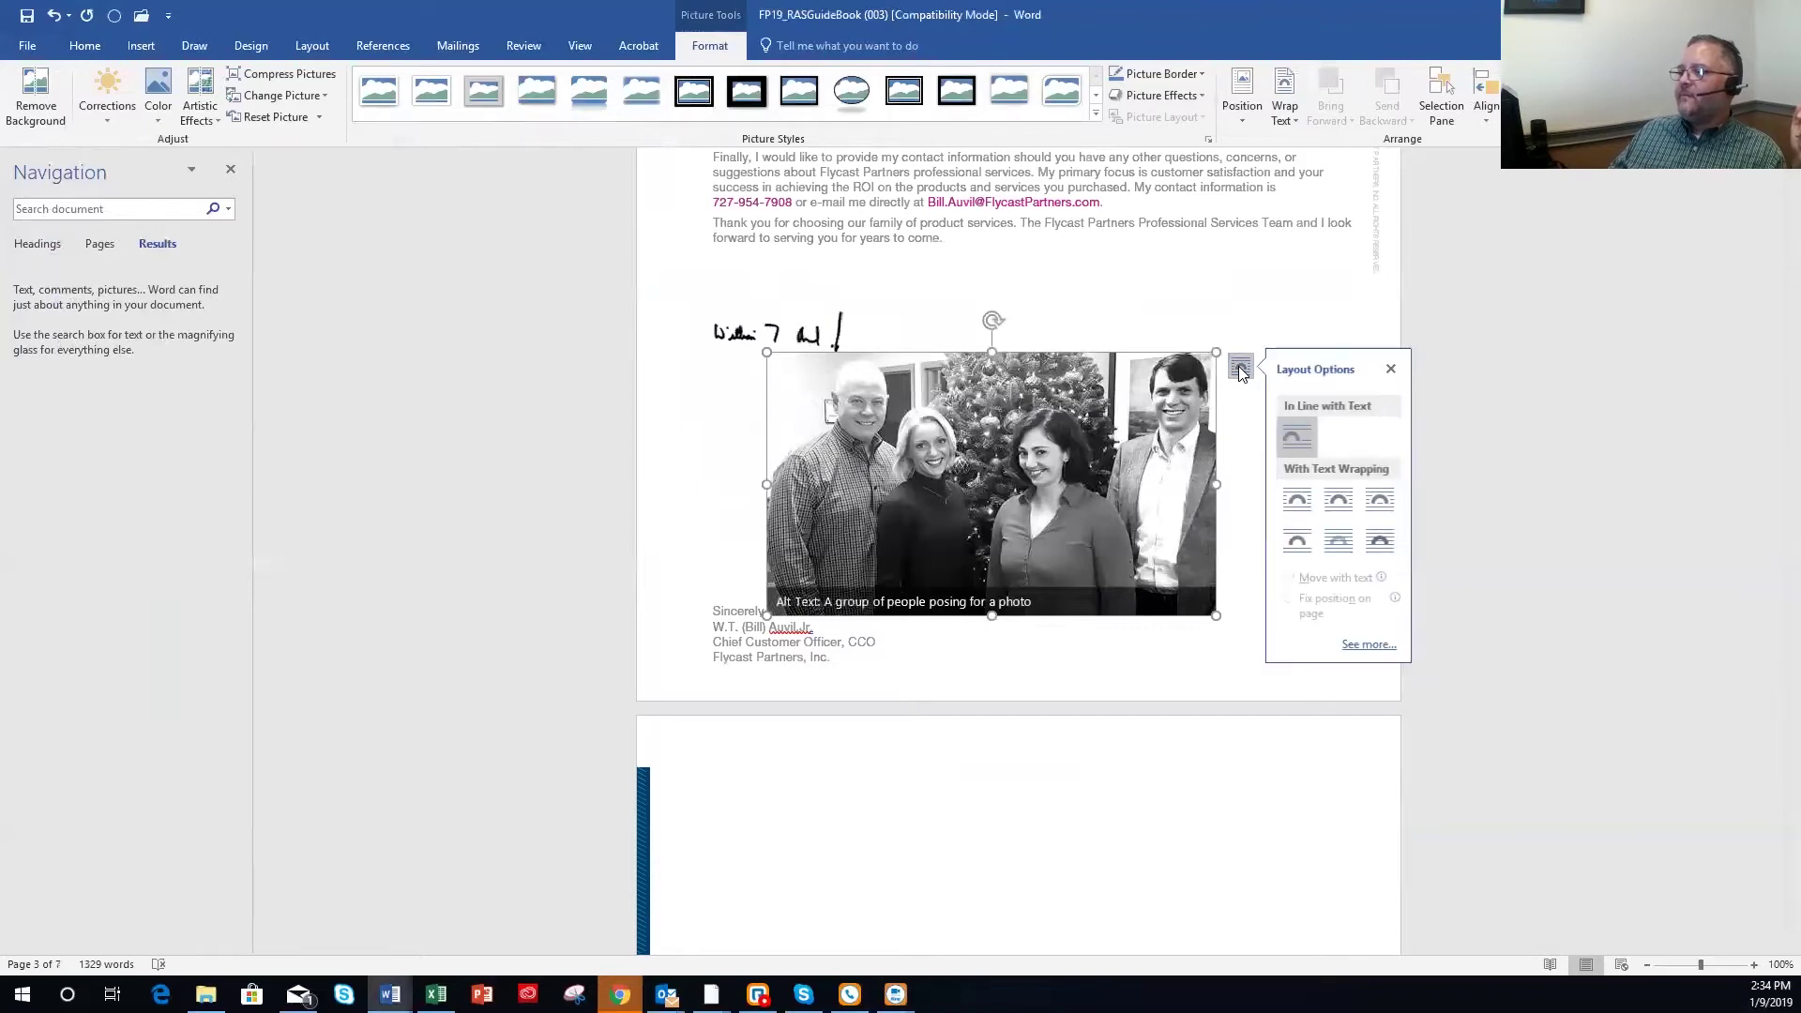
left_click(1338, 544)
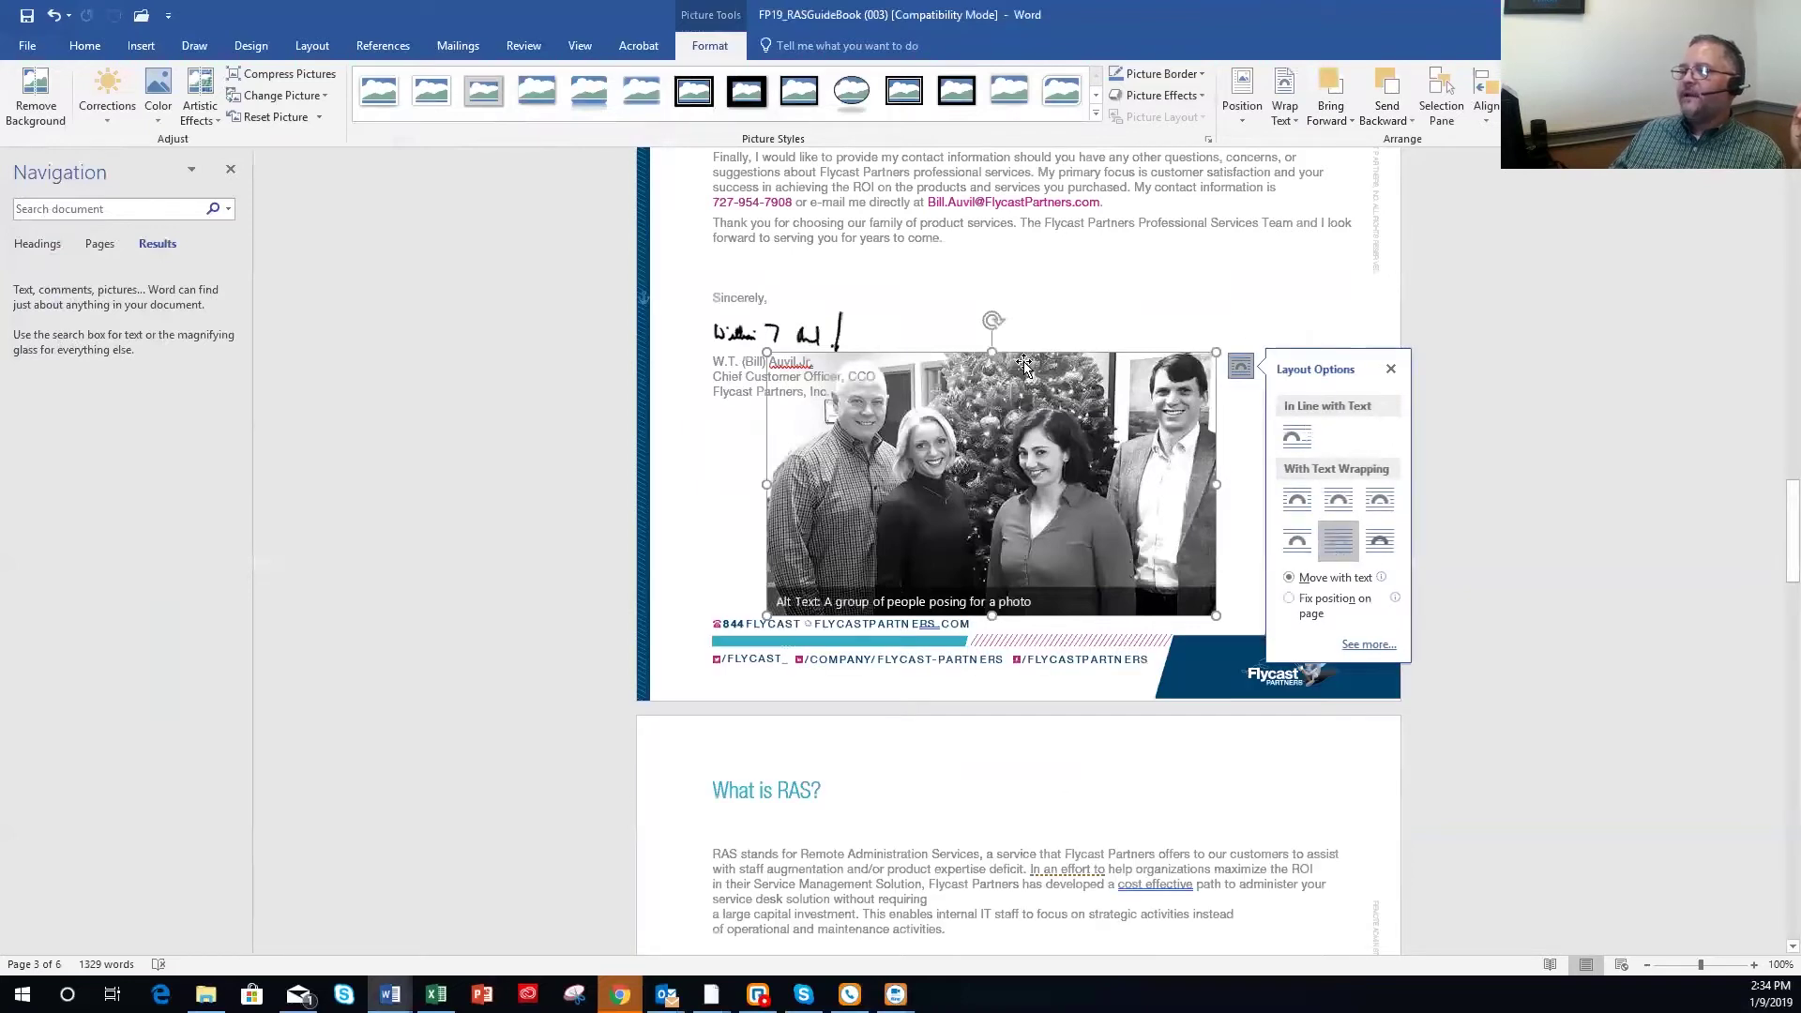
Move the picture to the What is RAS? page, into the empty space just below the bulleted list of services.
mouse_move(1031, 358)
left_mouse_down()
mouse_move(960, 782)
mouse_move(967, 891)
left_mouse_up()
scroll(992, 871, "down", 12)
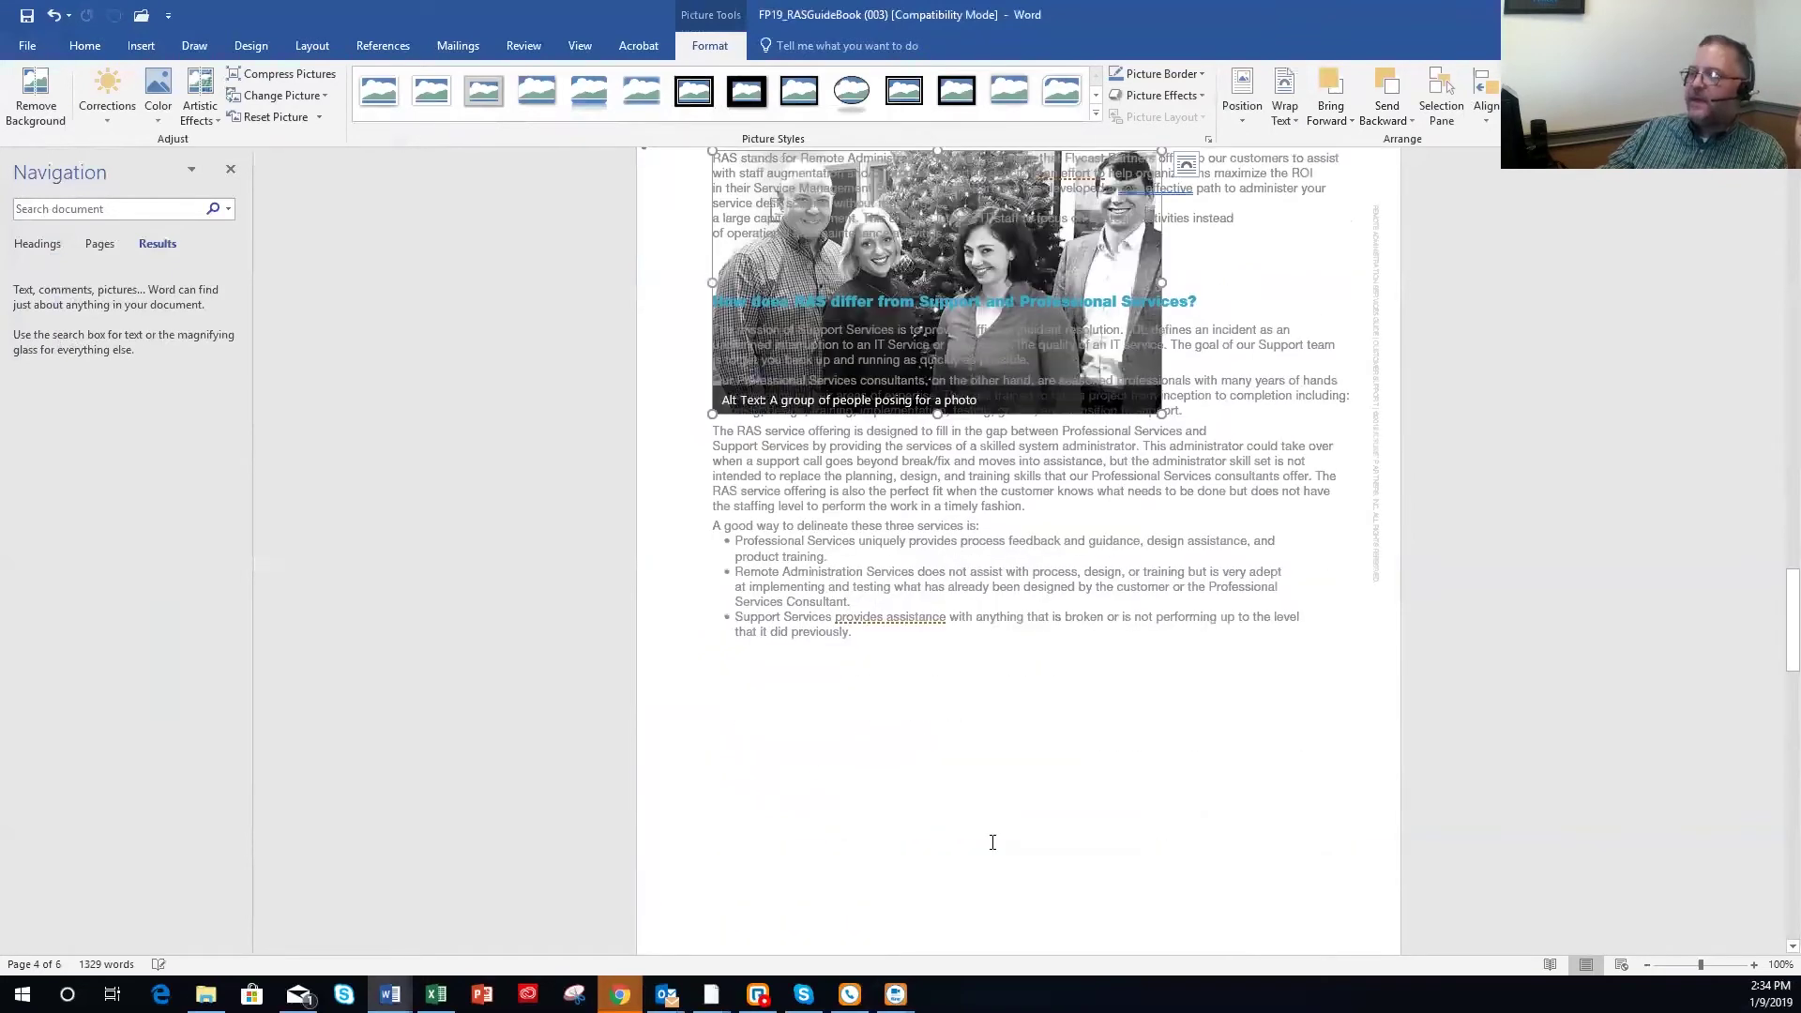
key("Down")
key("Down")
key("Down")
key("Down")
key("Down")
key("Down")
key("Down")
key("Down")
key("Down")
key("Down")
key("Down")
key("Down")
key("Down")
key("Down")
key("Down")
key("Down")
key("Down")
key("Down")
key("Down")
key("Down")
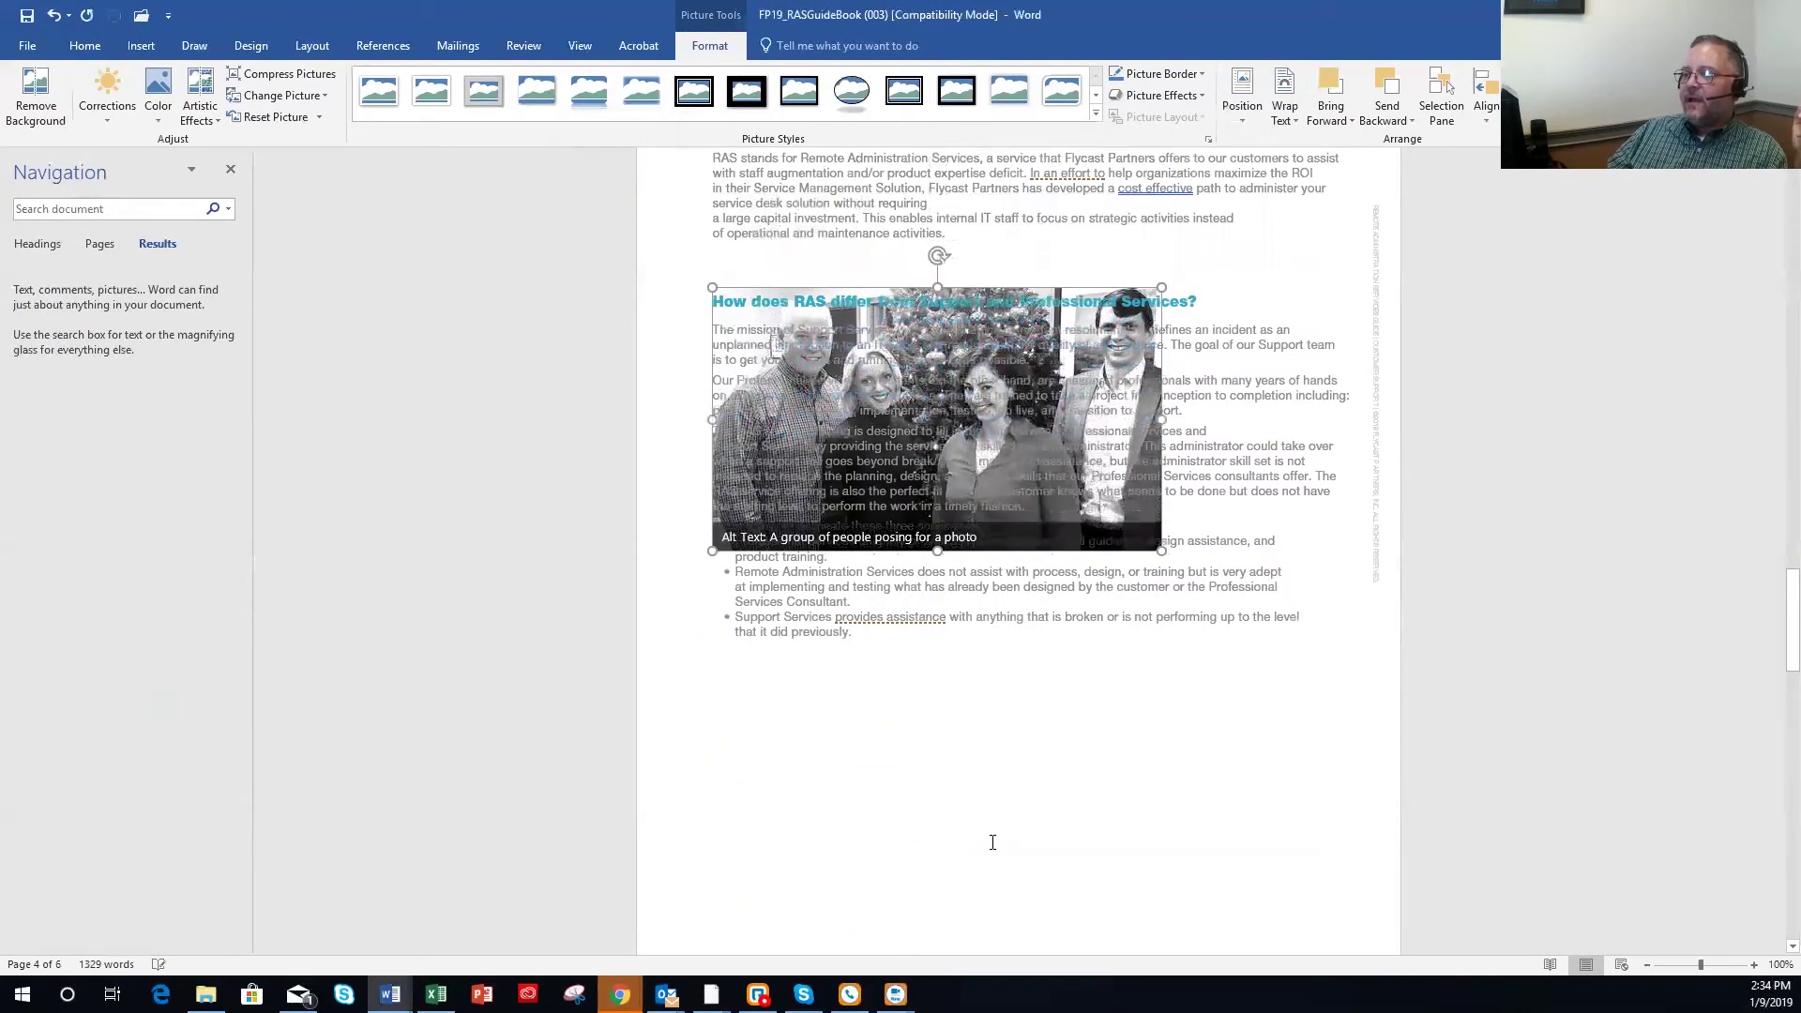
key("Down")
key("Down")
key("Down")
key("Down")
key("Down")
key("Down")
key("Down")
key("Down")
key("Down")
key("Down")
key("Down")
key("Down")
key("Down")
key("Down")
key("Down")
key("Down")
key("Down")
key("Down")
key("Down")
key("Down")
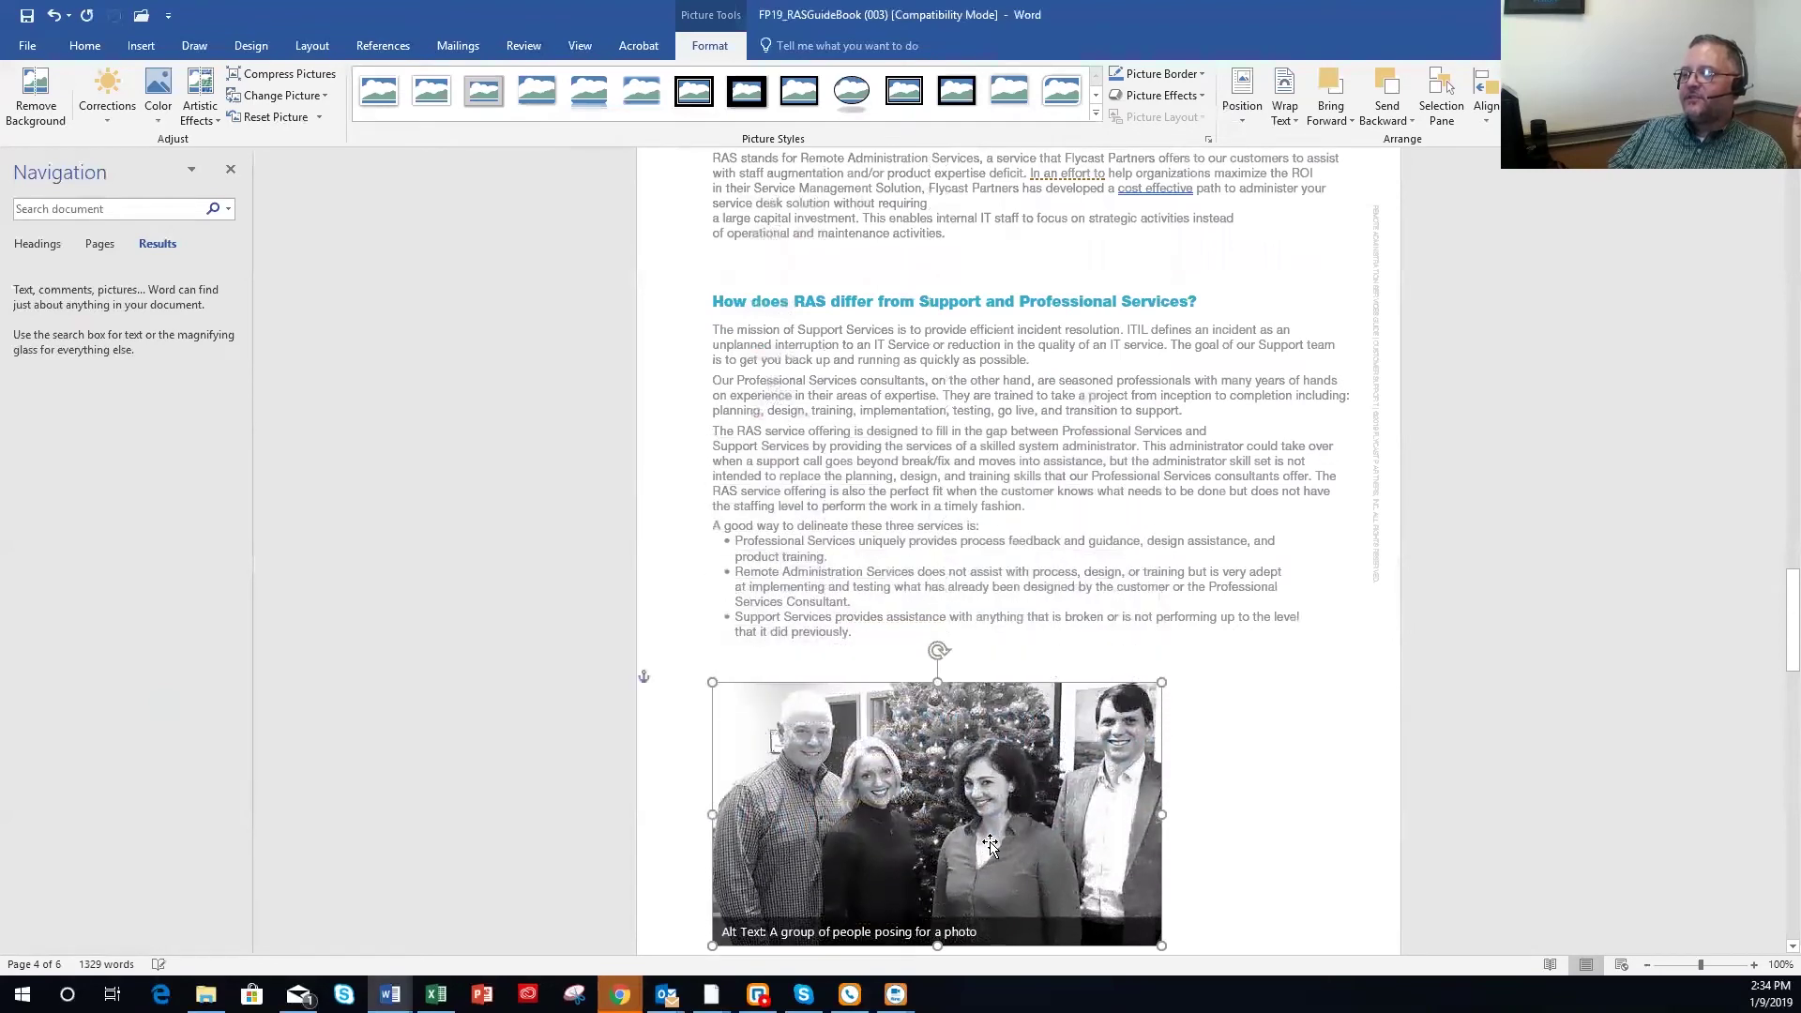
key("Up")
key("Up")
key("Up")
key("Up")
key("Up")
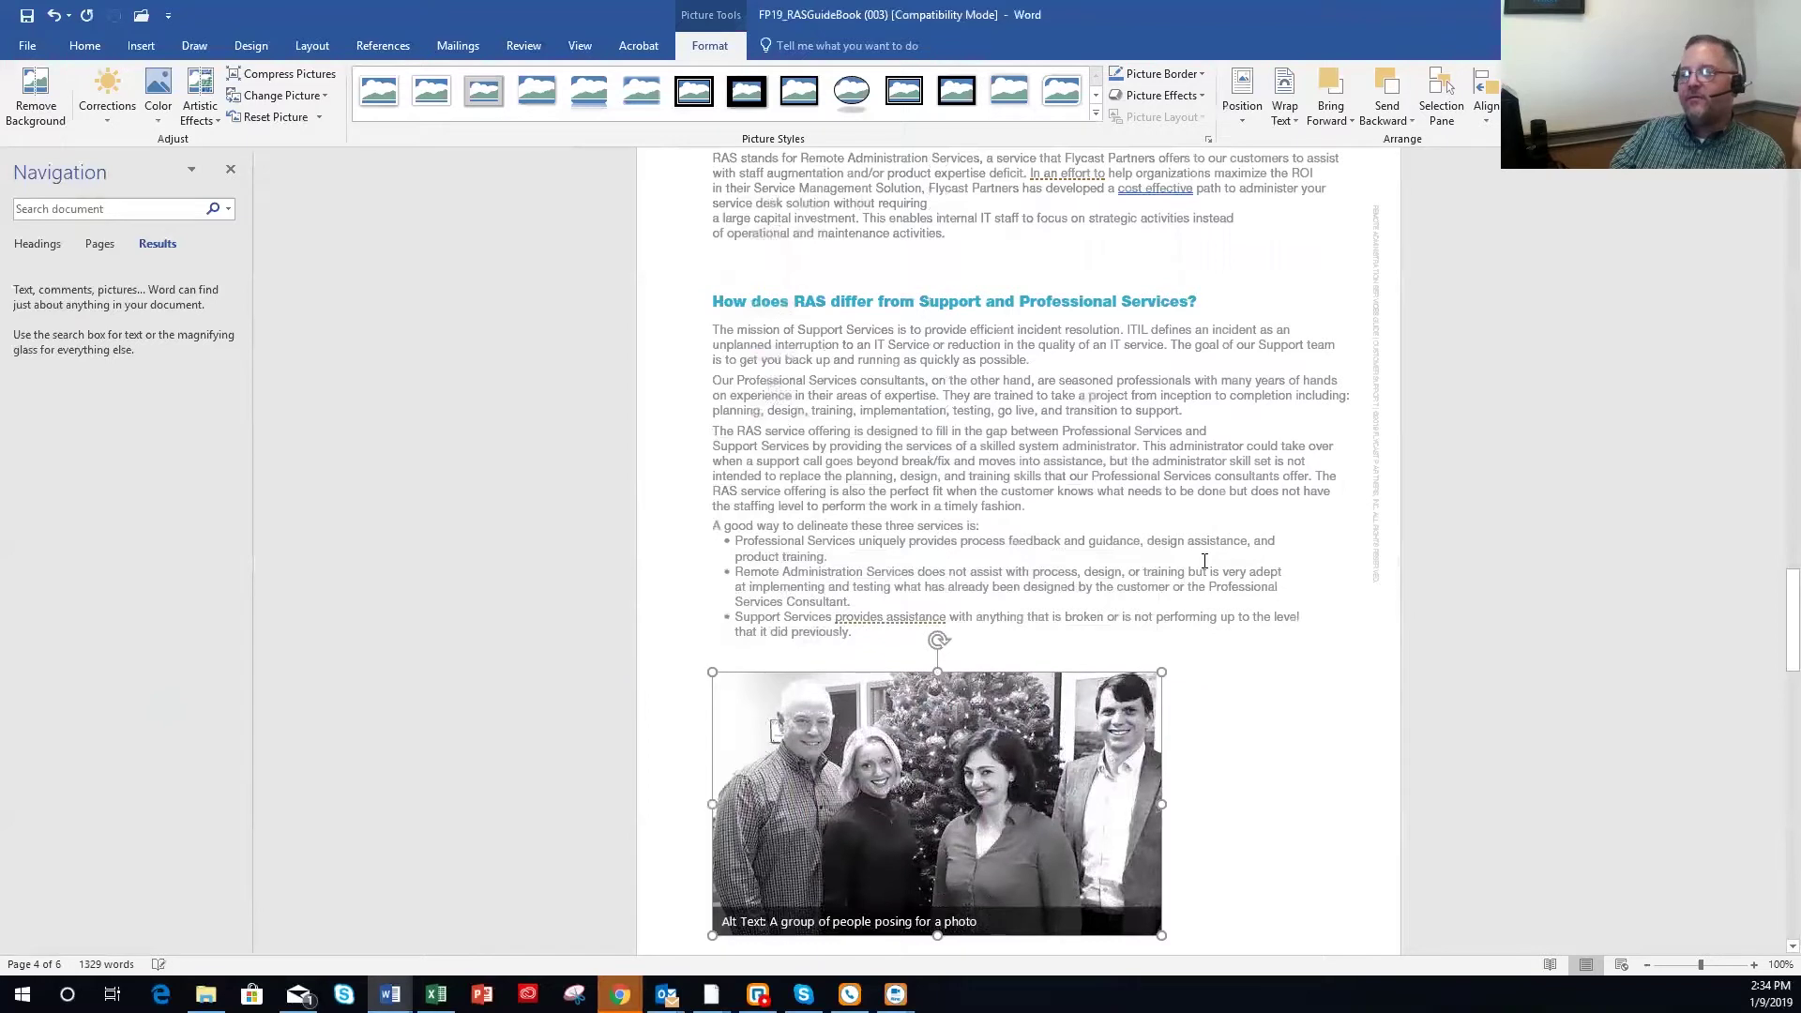
key("Down")
key("Down")
key("Down")
key("Down")
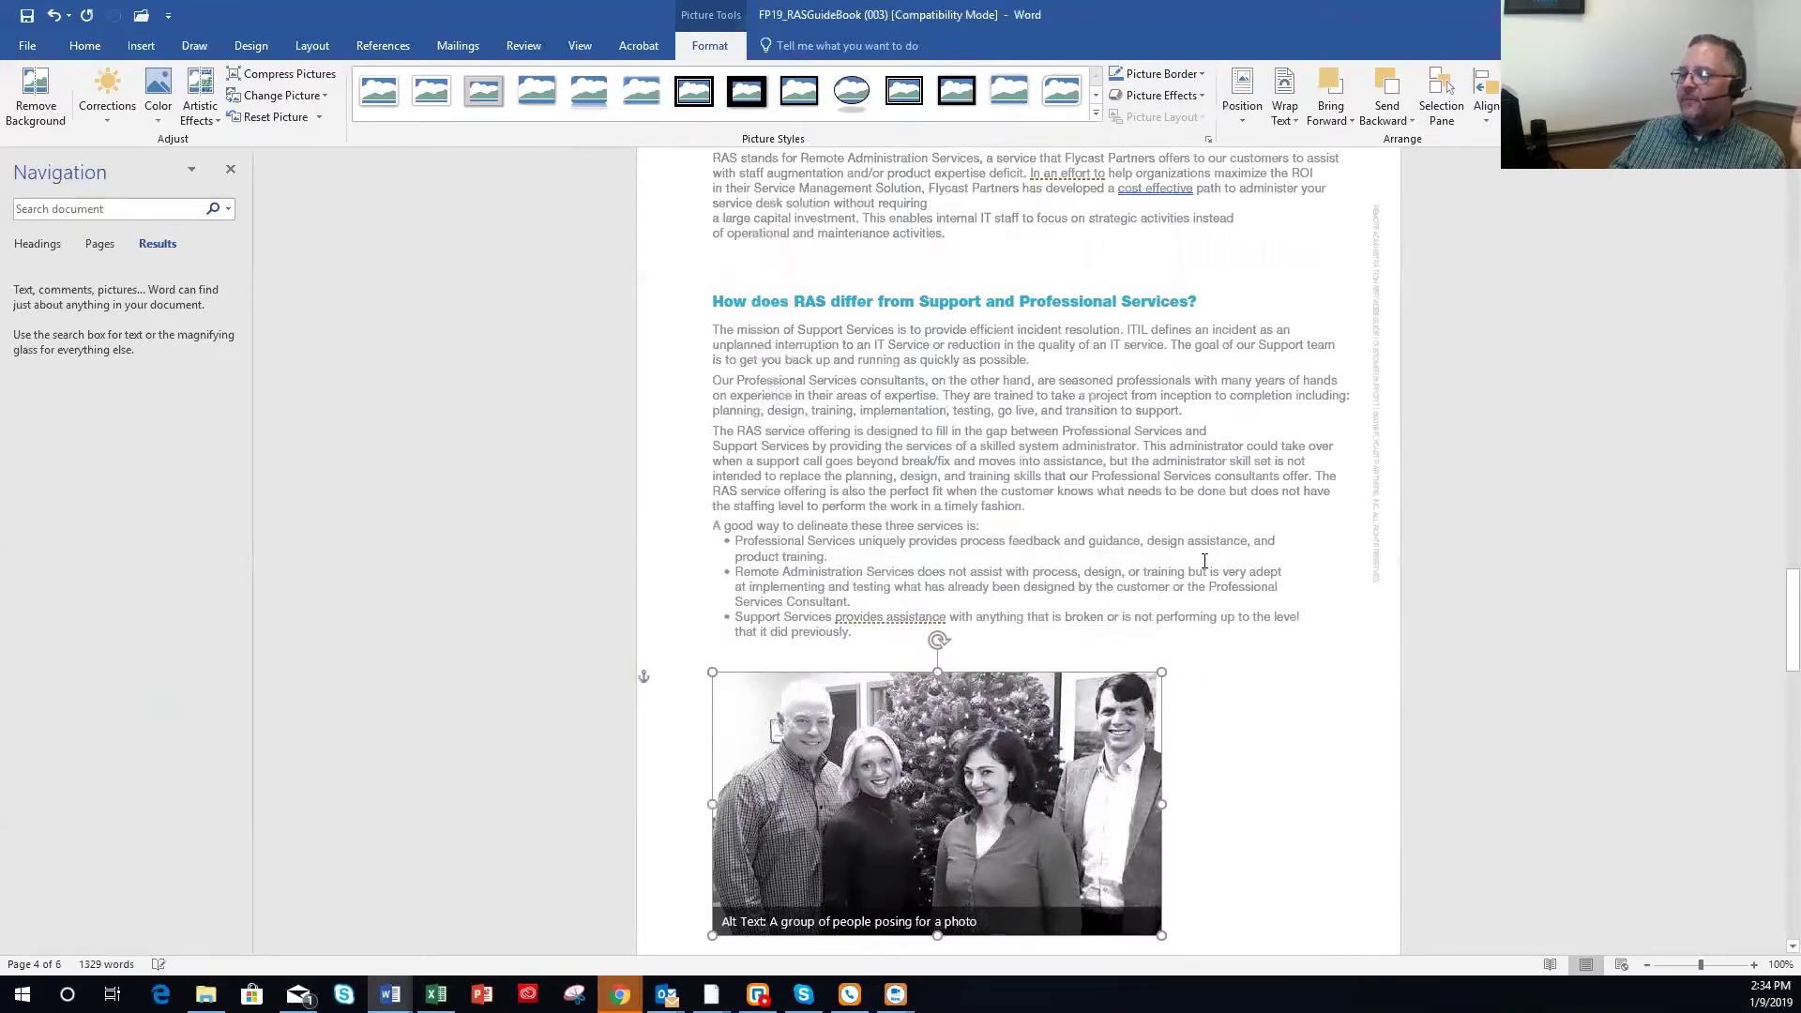
Set the picture's layout to a fixed position on the page and deselect the picture.
left_click(1187, 686)
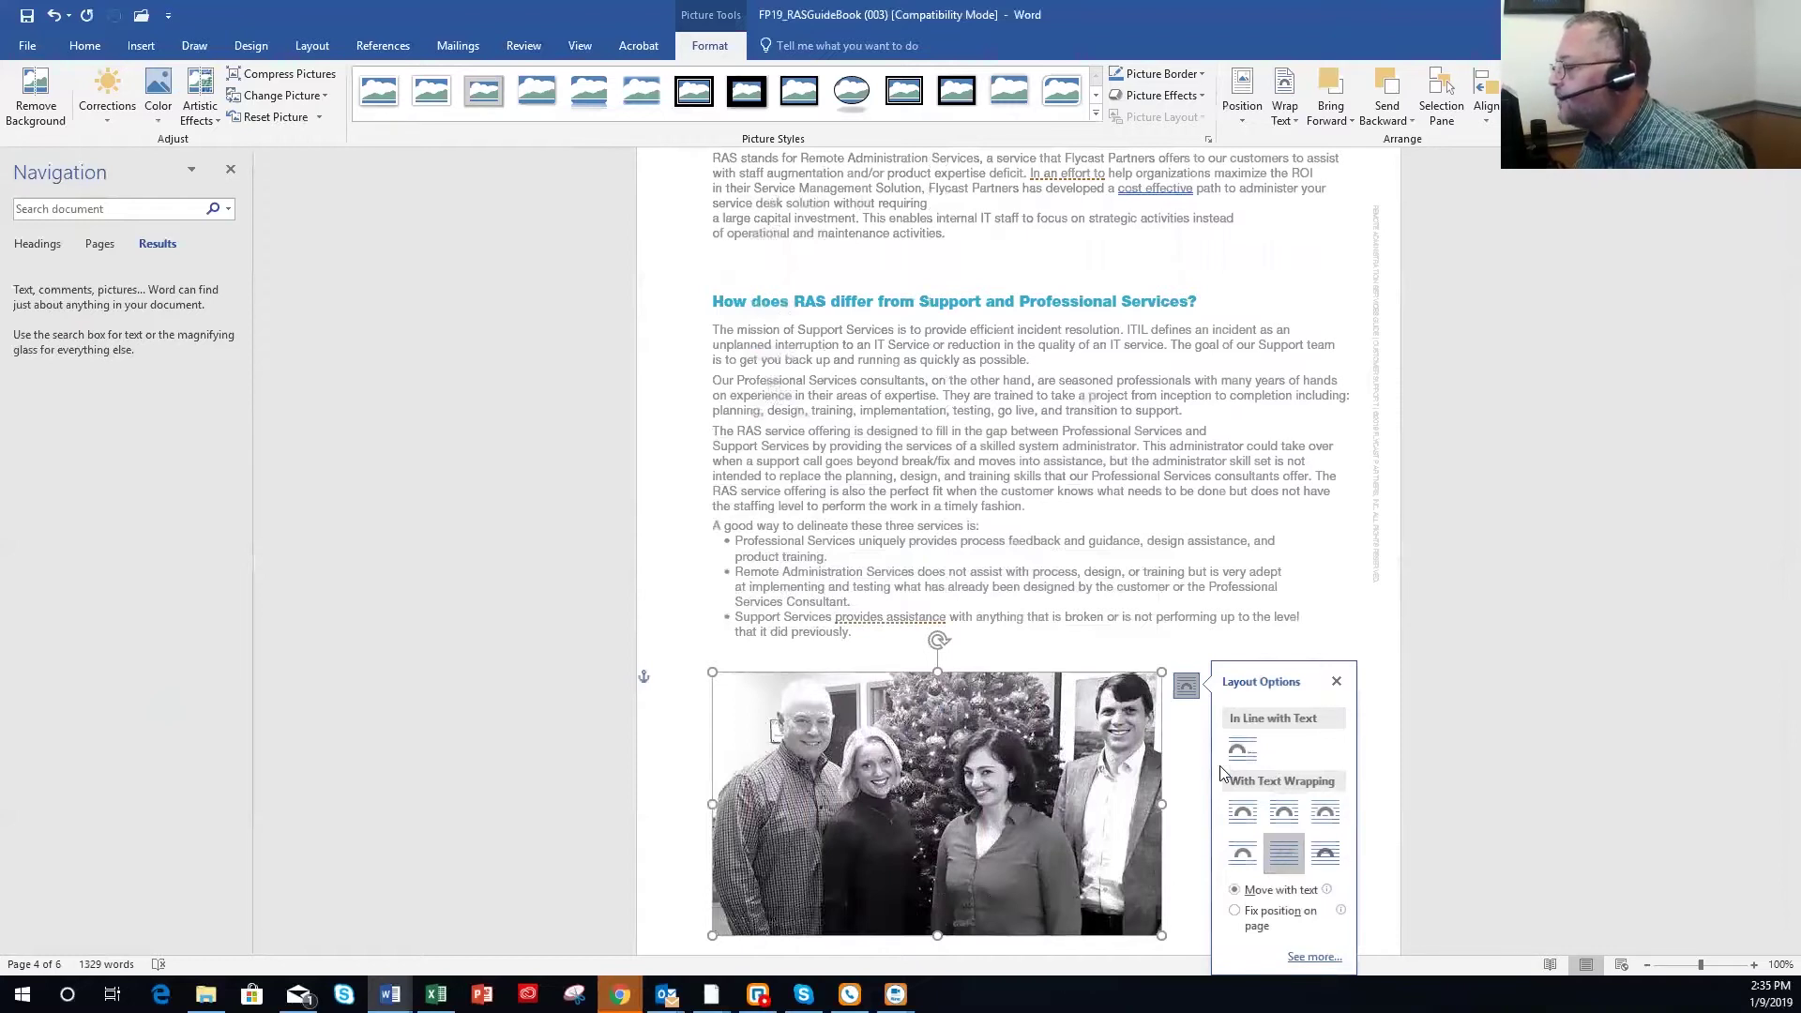
left_click(1236, 911)
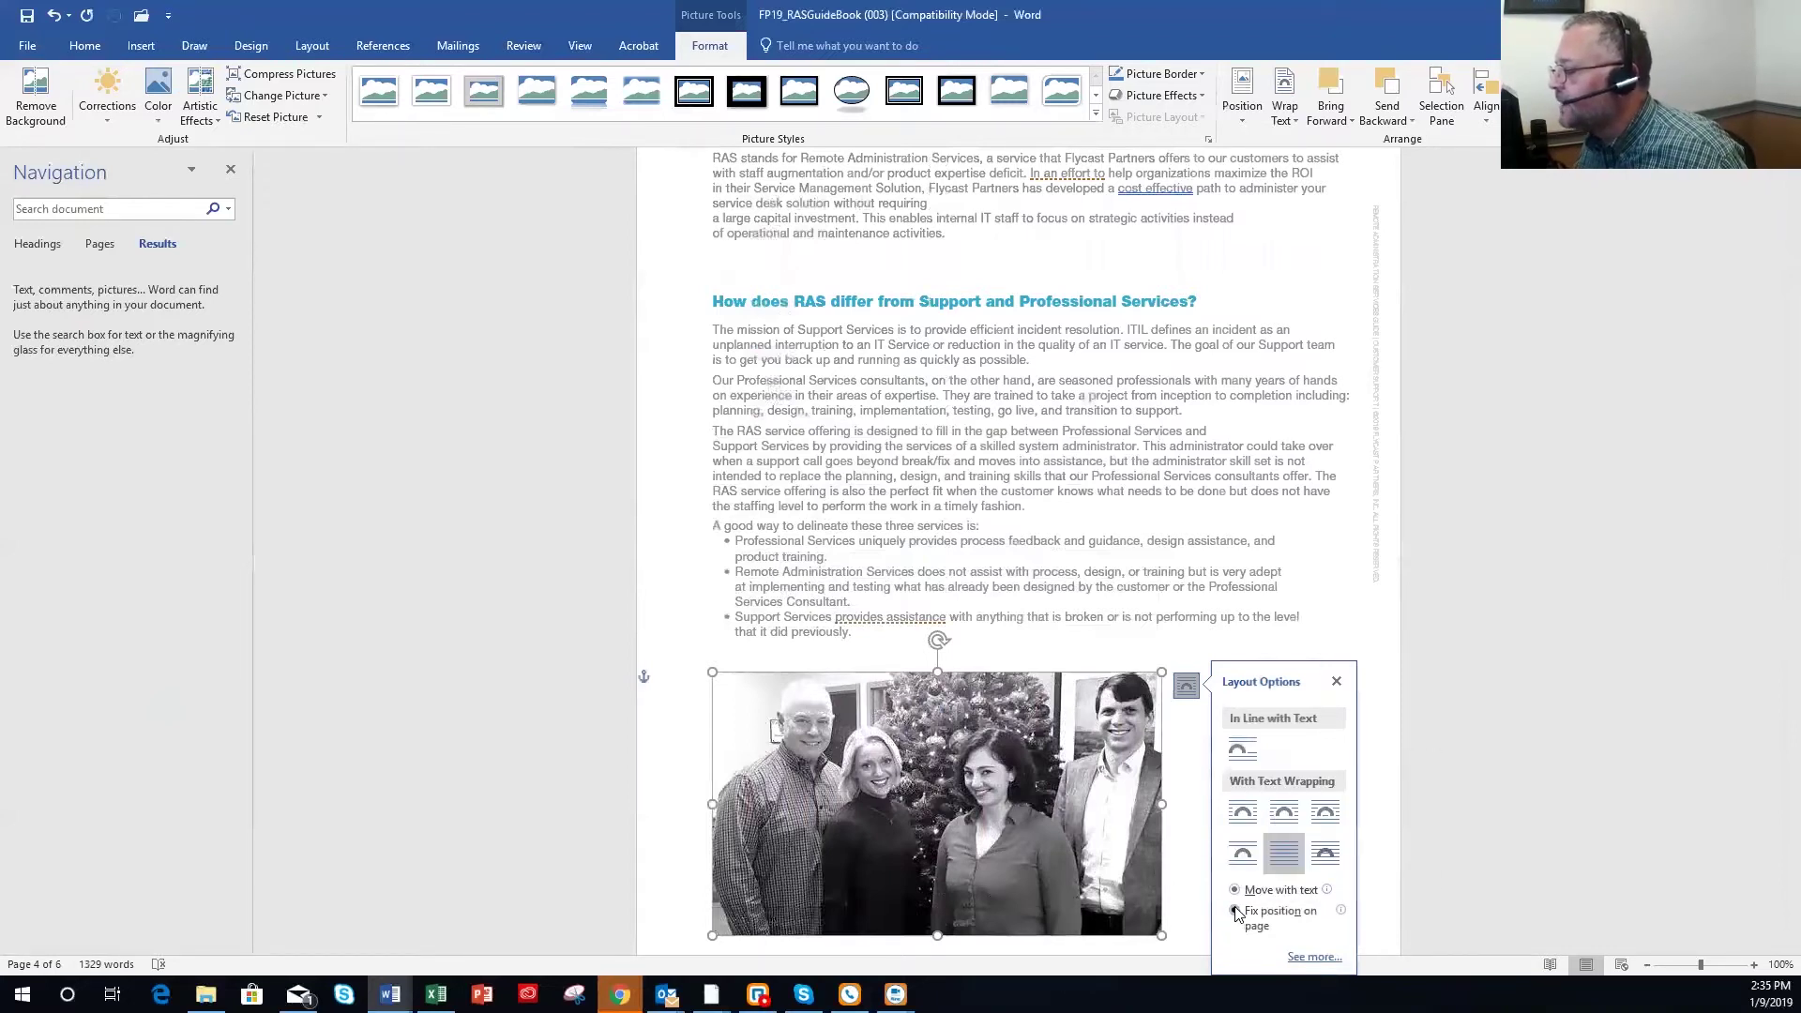
left_click(1324, 635)
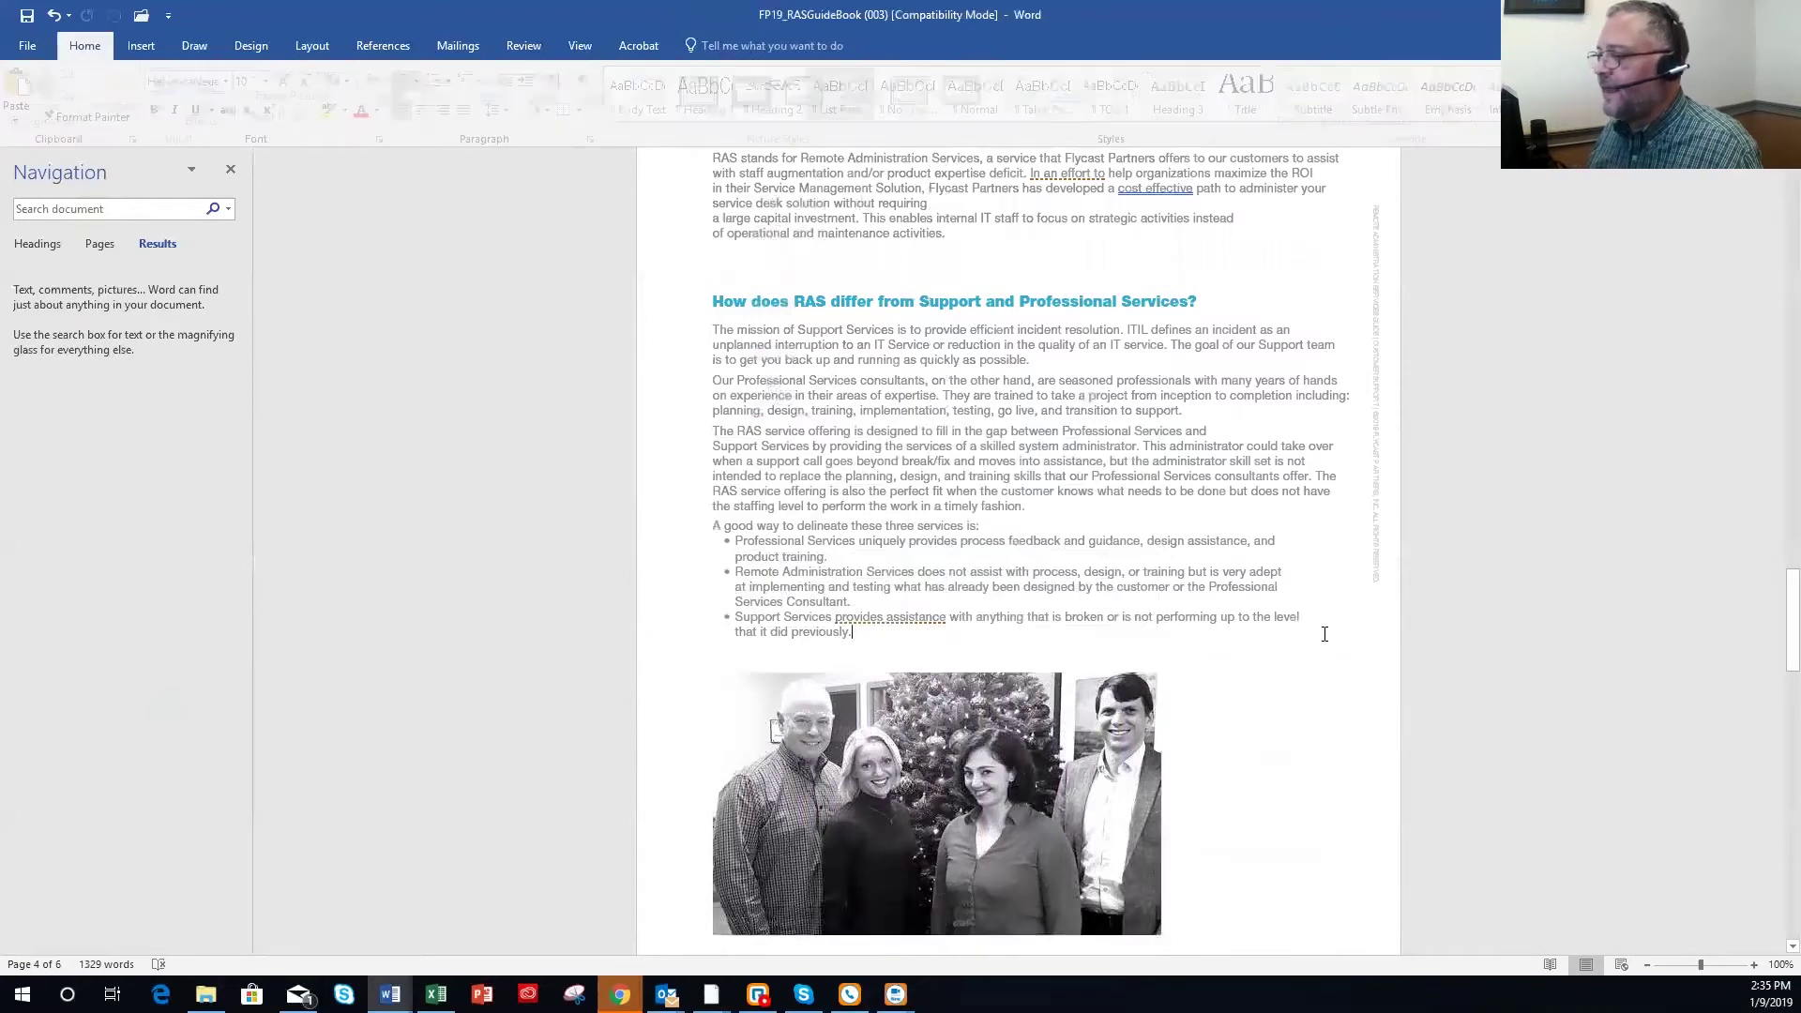
Replace the group picture below the bulleted list with the IT Summit 2 picture file.
left_click(855, 802)
right_click(856, 796)
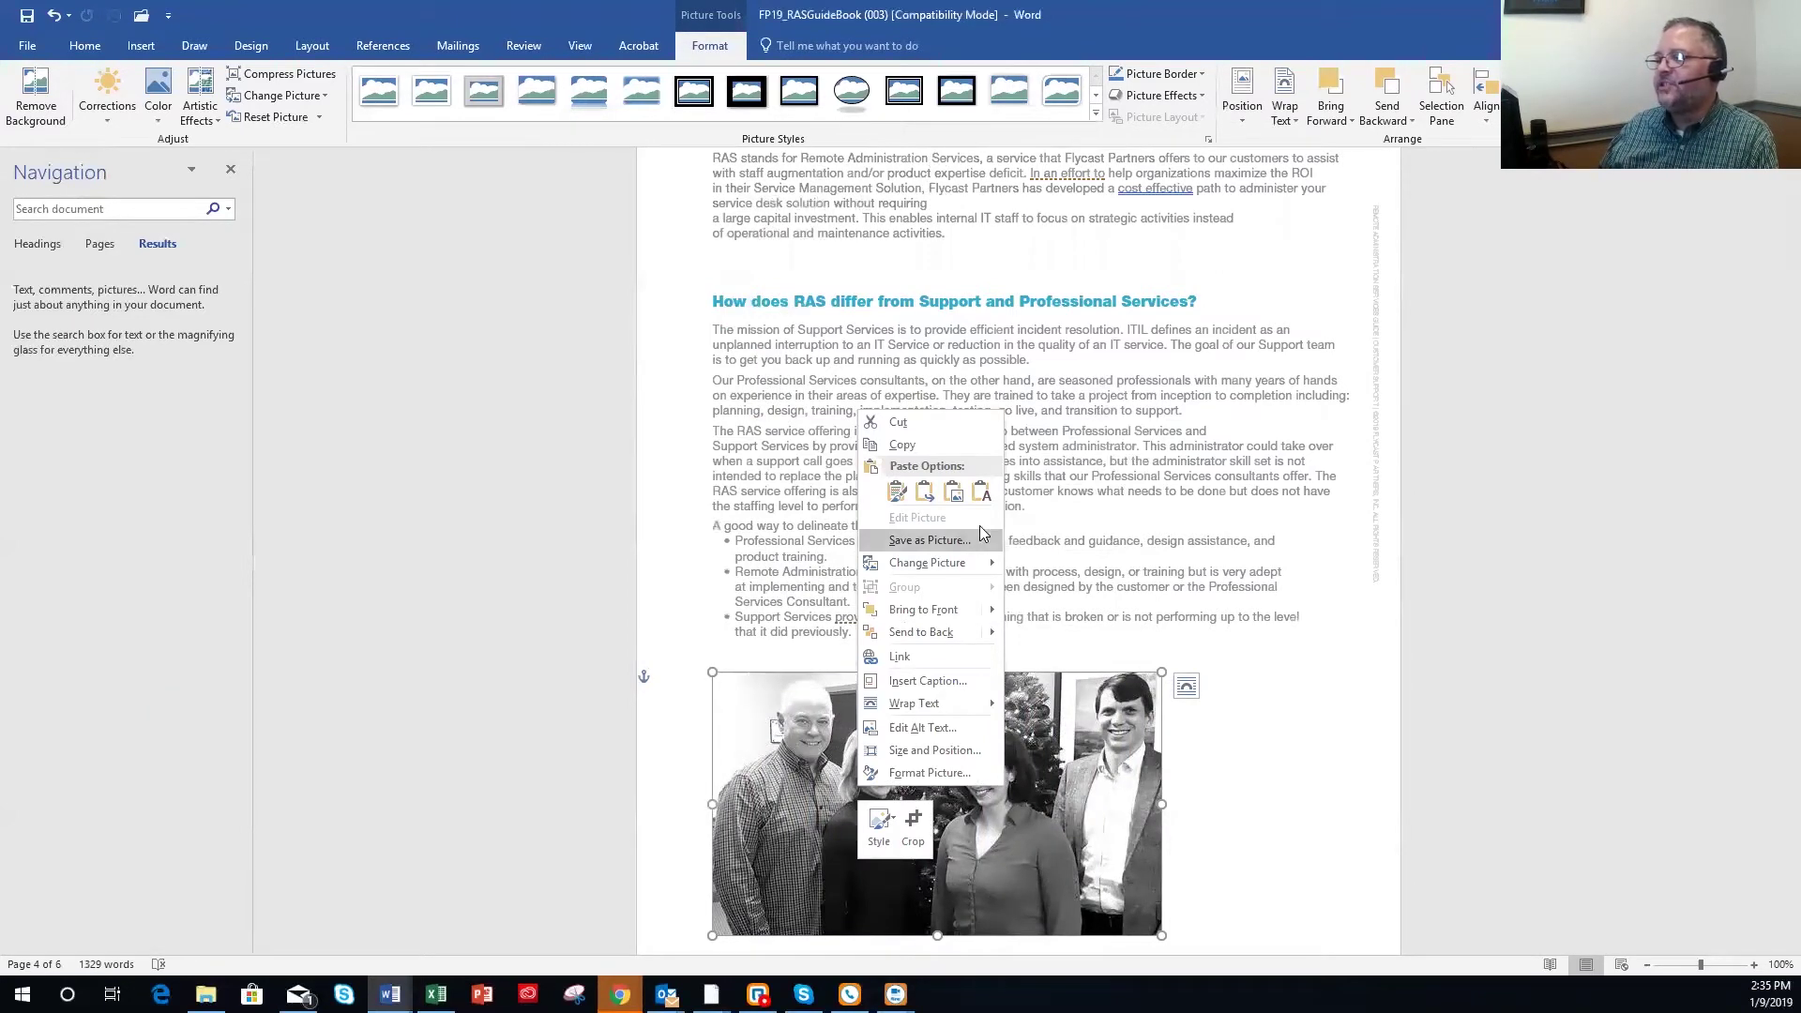
mouse_move(955, 562)
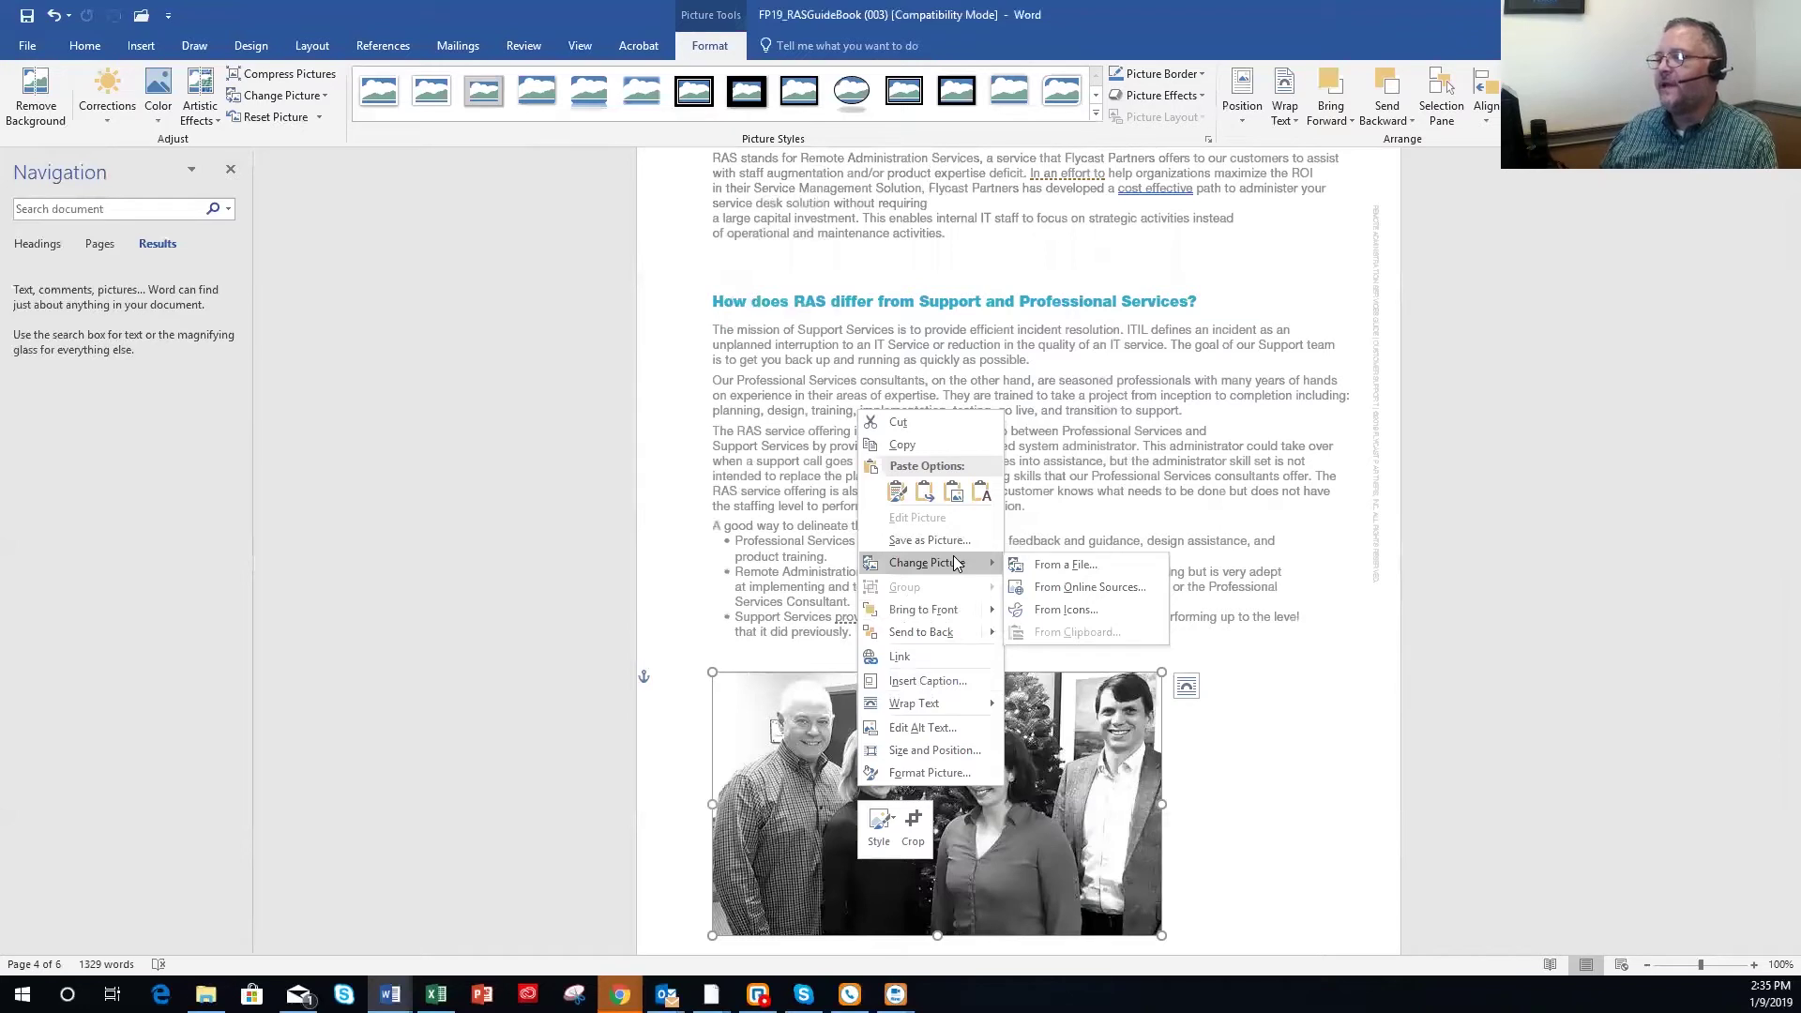
left_click(1050, 565)
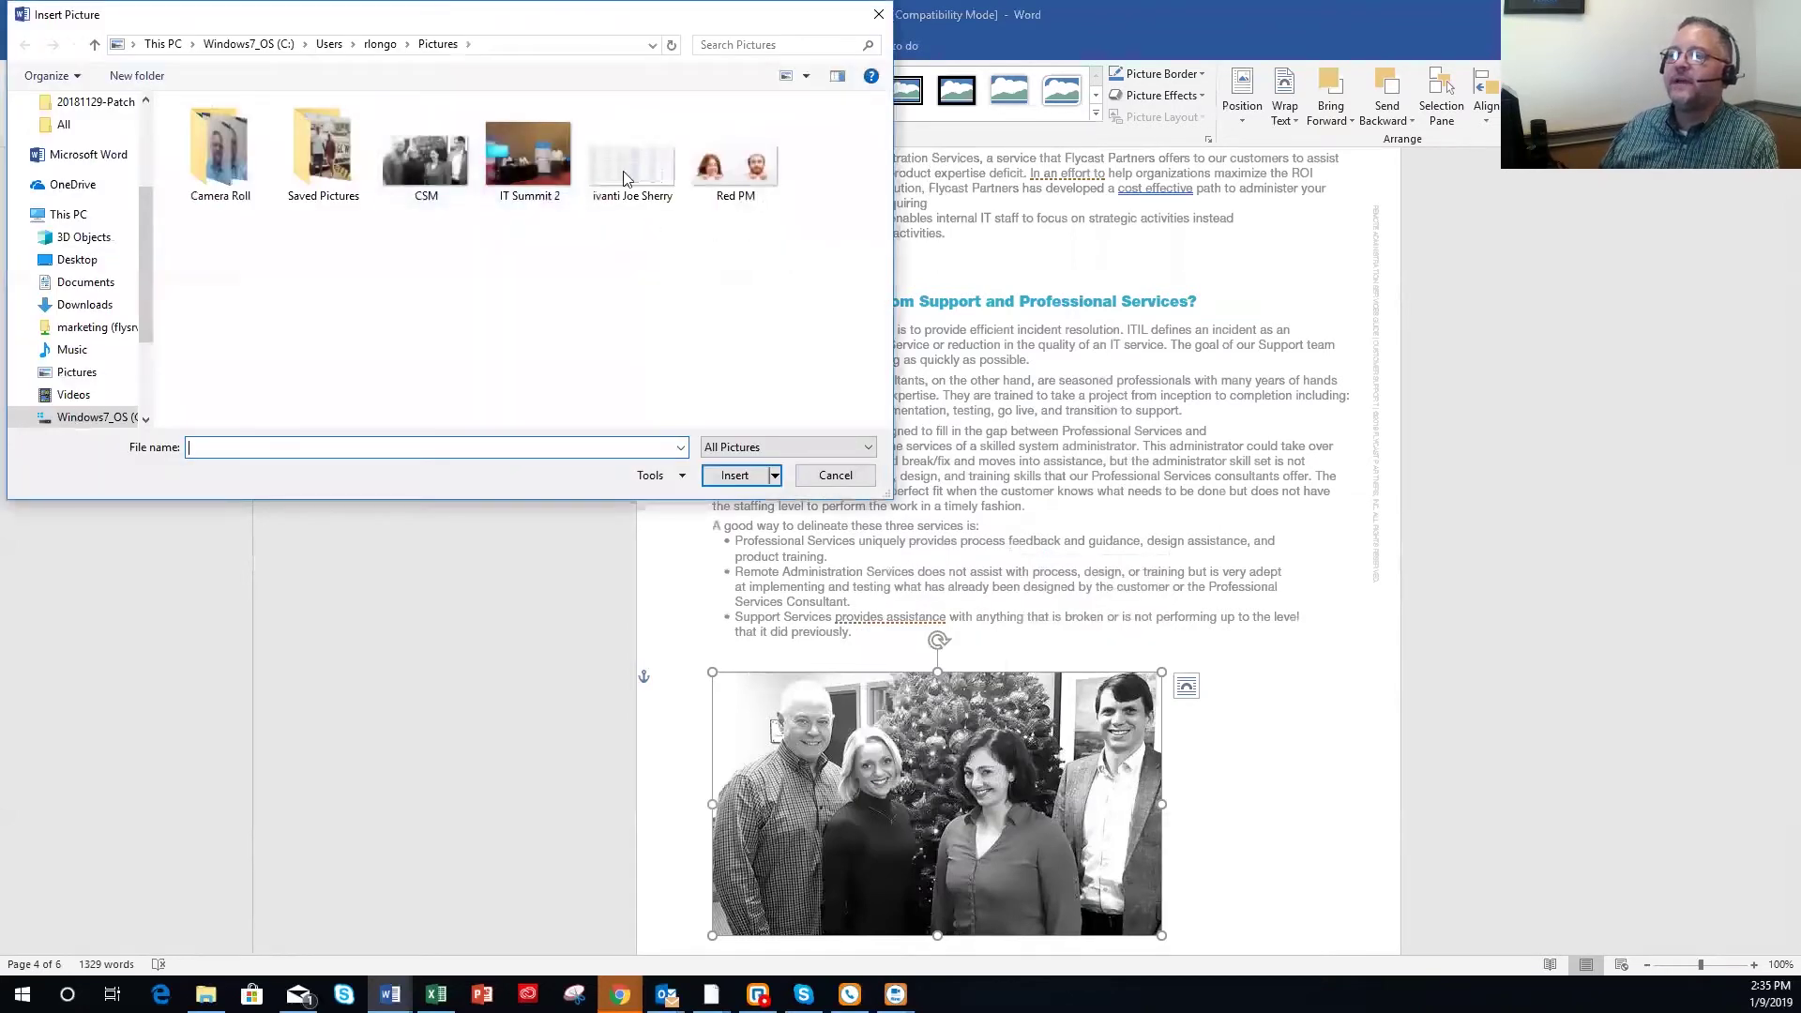
double_click(508, 163)
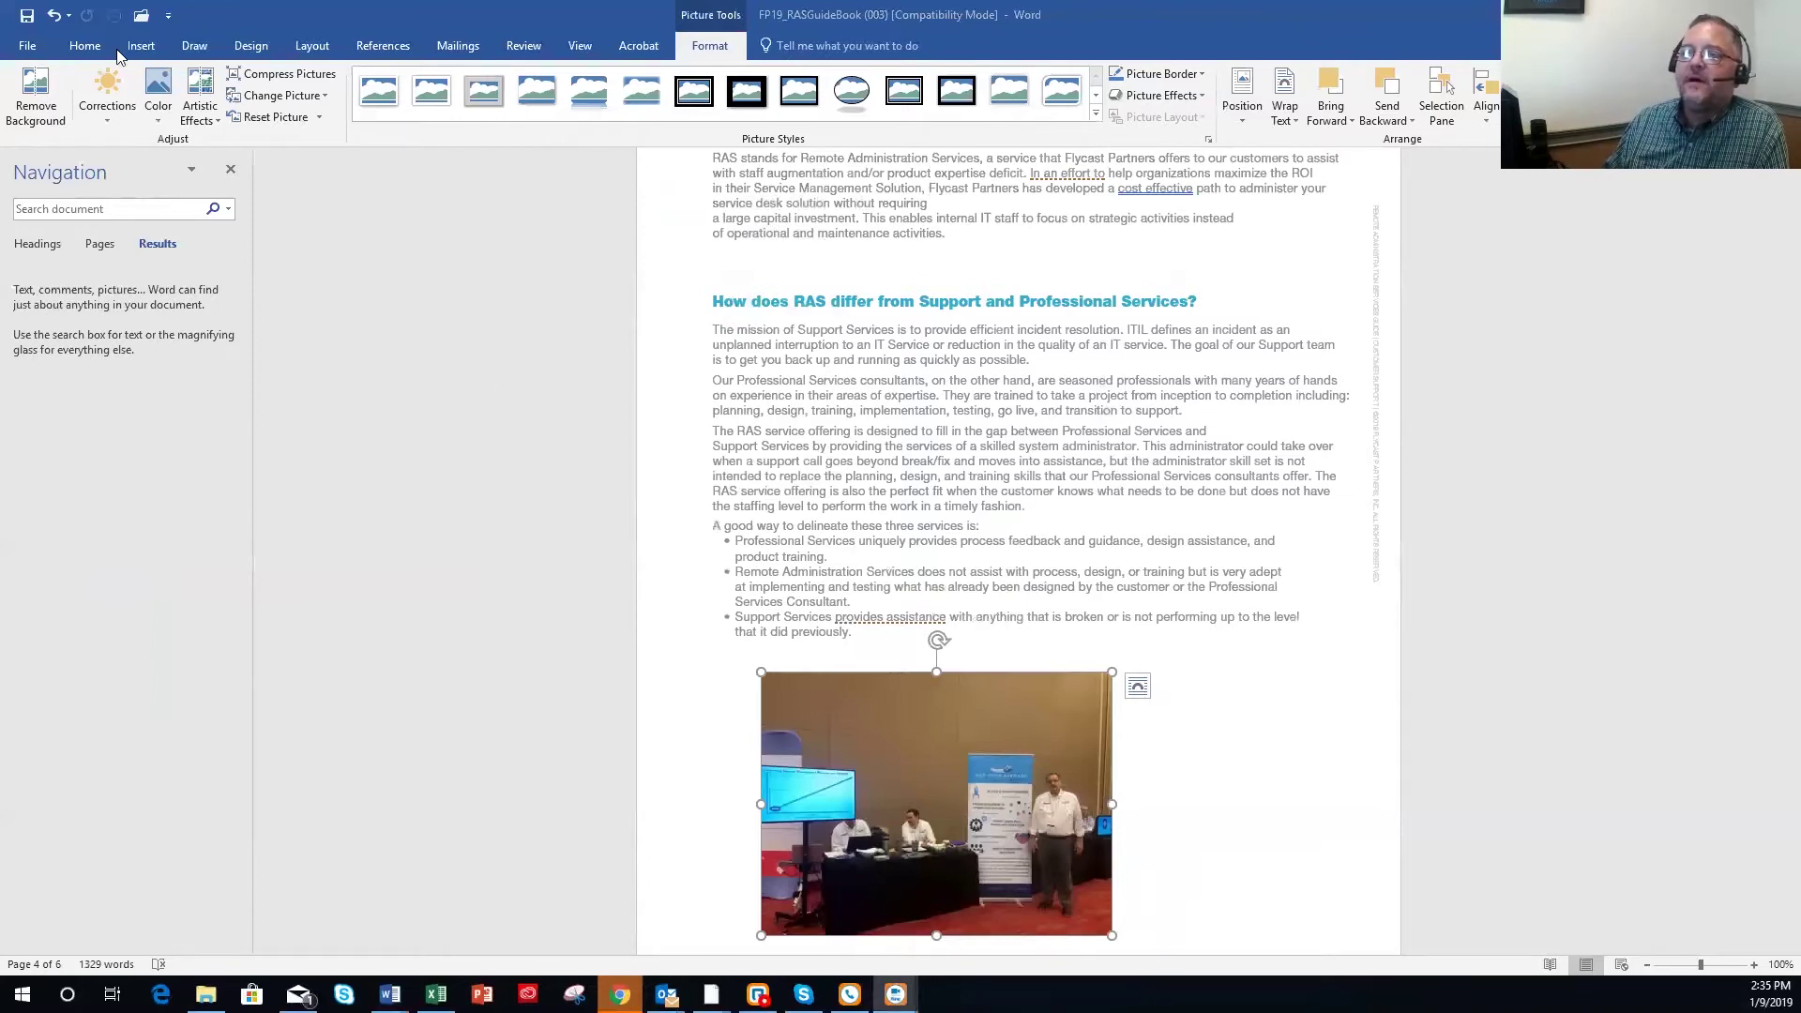
Try the Automatic Table 2 table of contents on the Contents page, and undo the insertion.
left_click(85, 47)
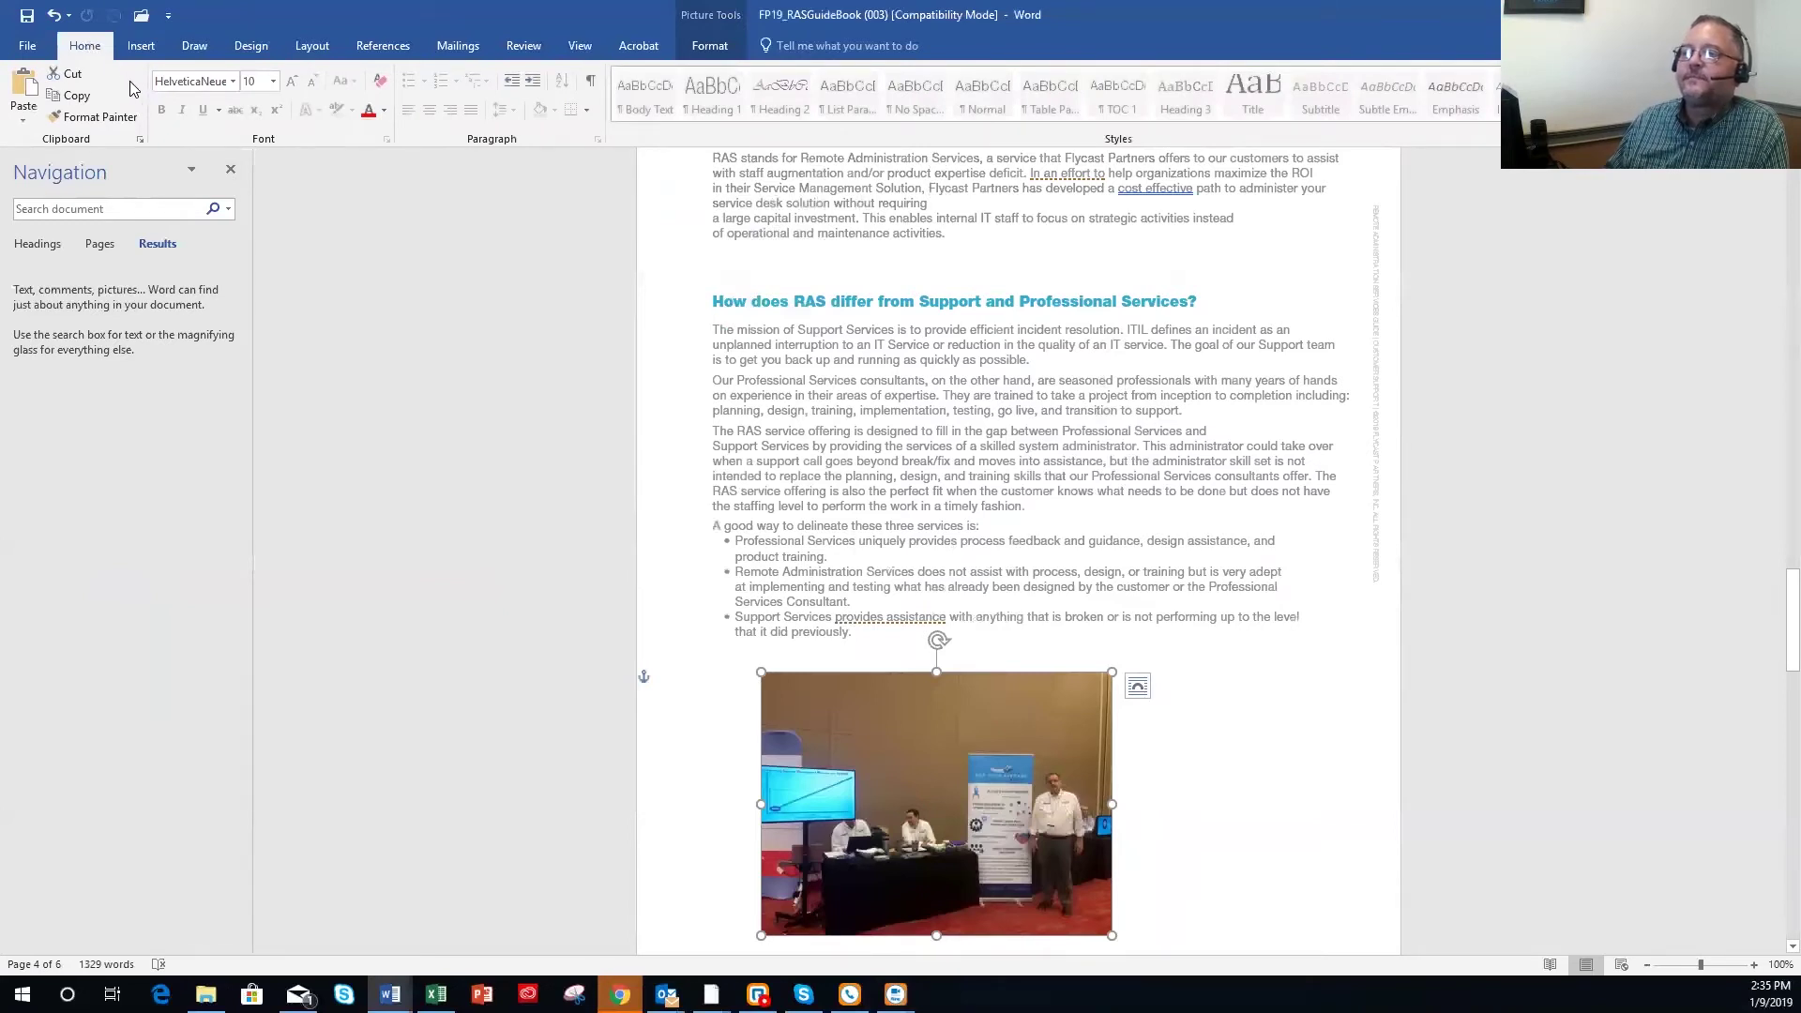
left_click(376, 56)
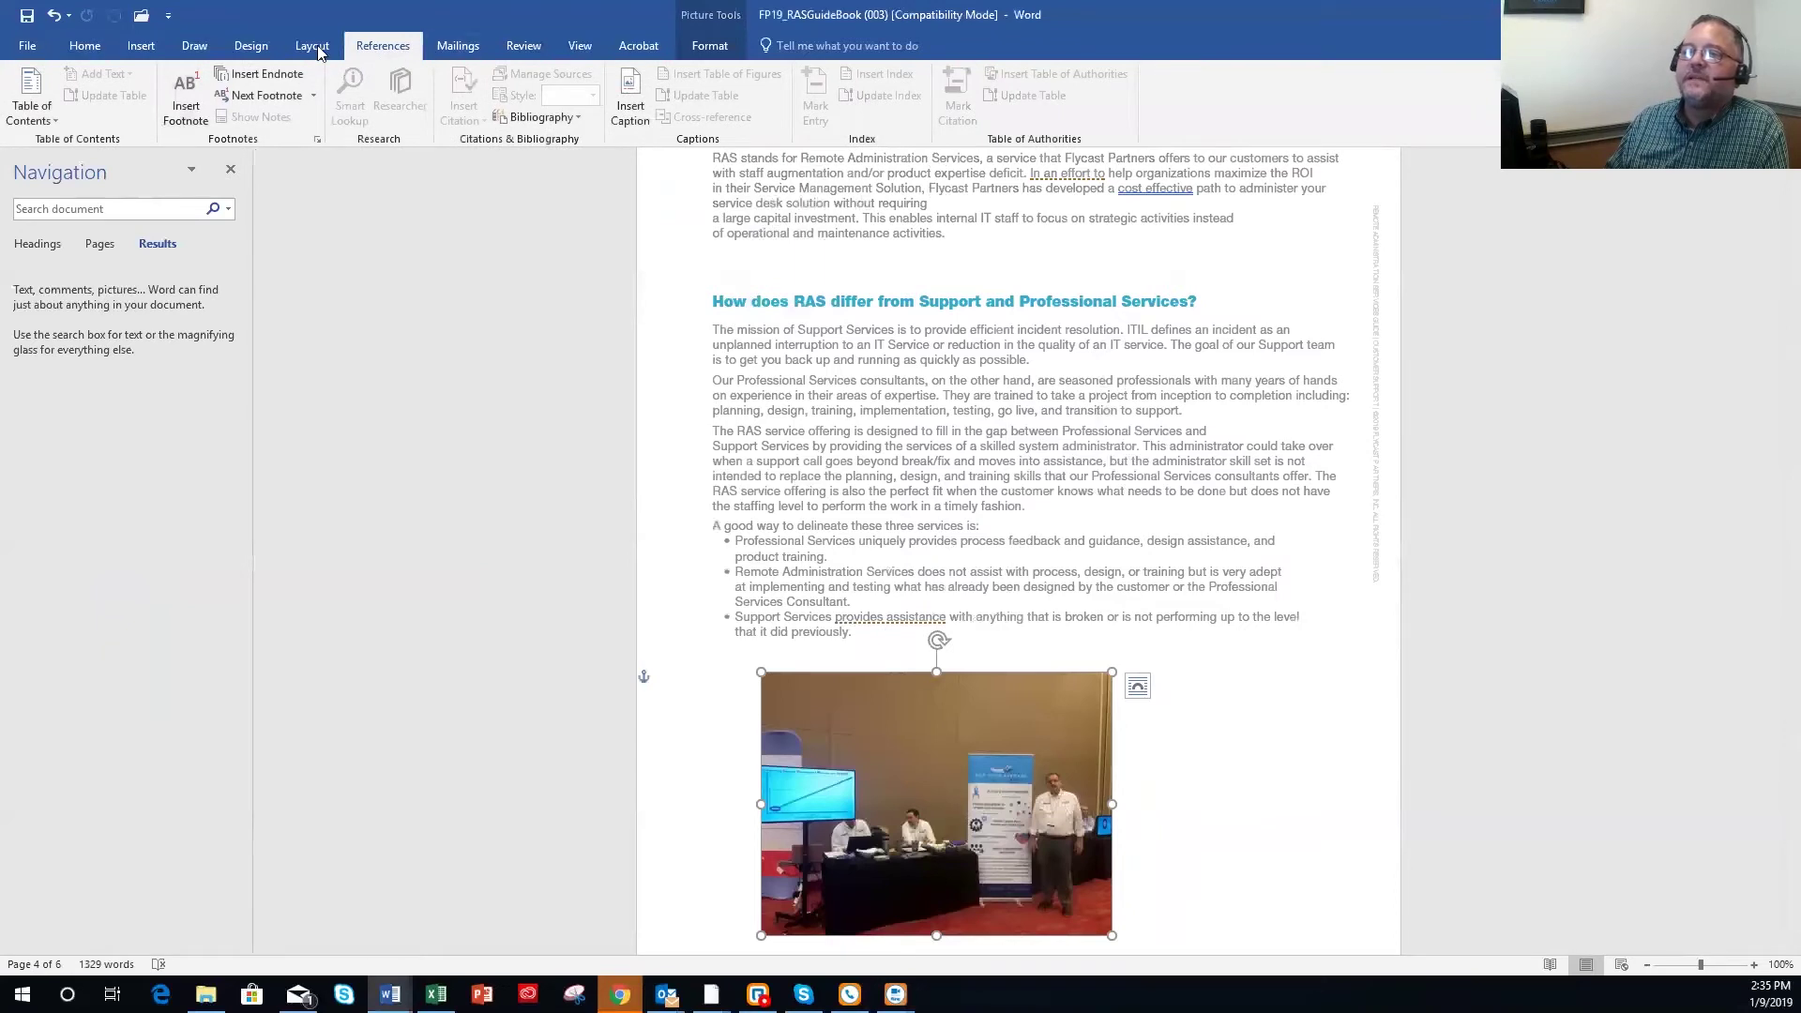
left_click(58, 111)
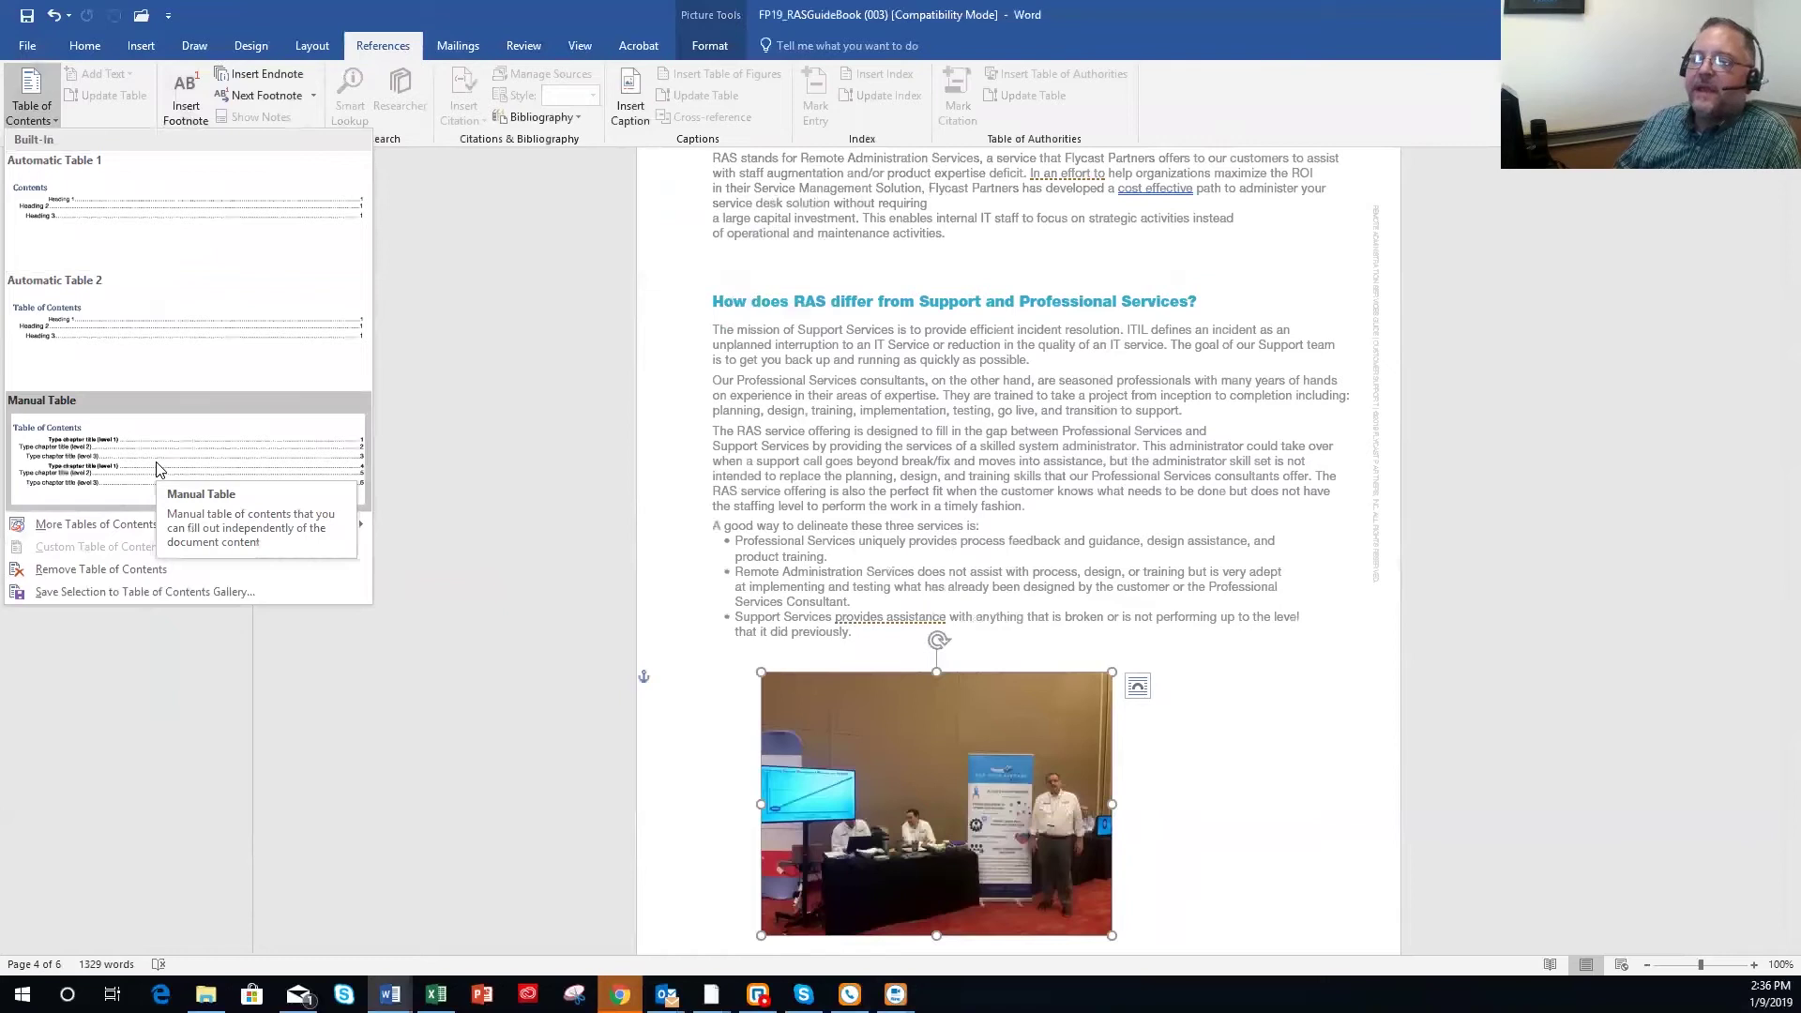
left_click(150, 347)
scroll(1169, 375, "up", 8)
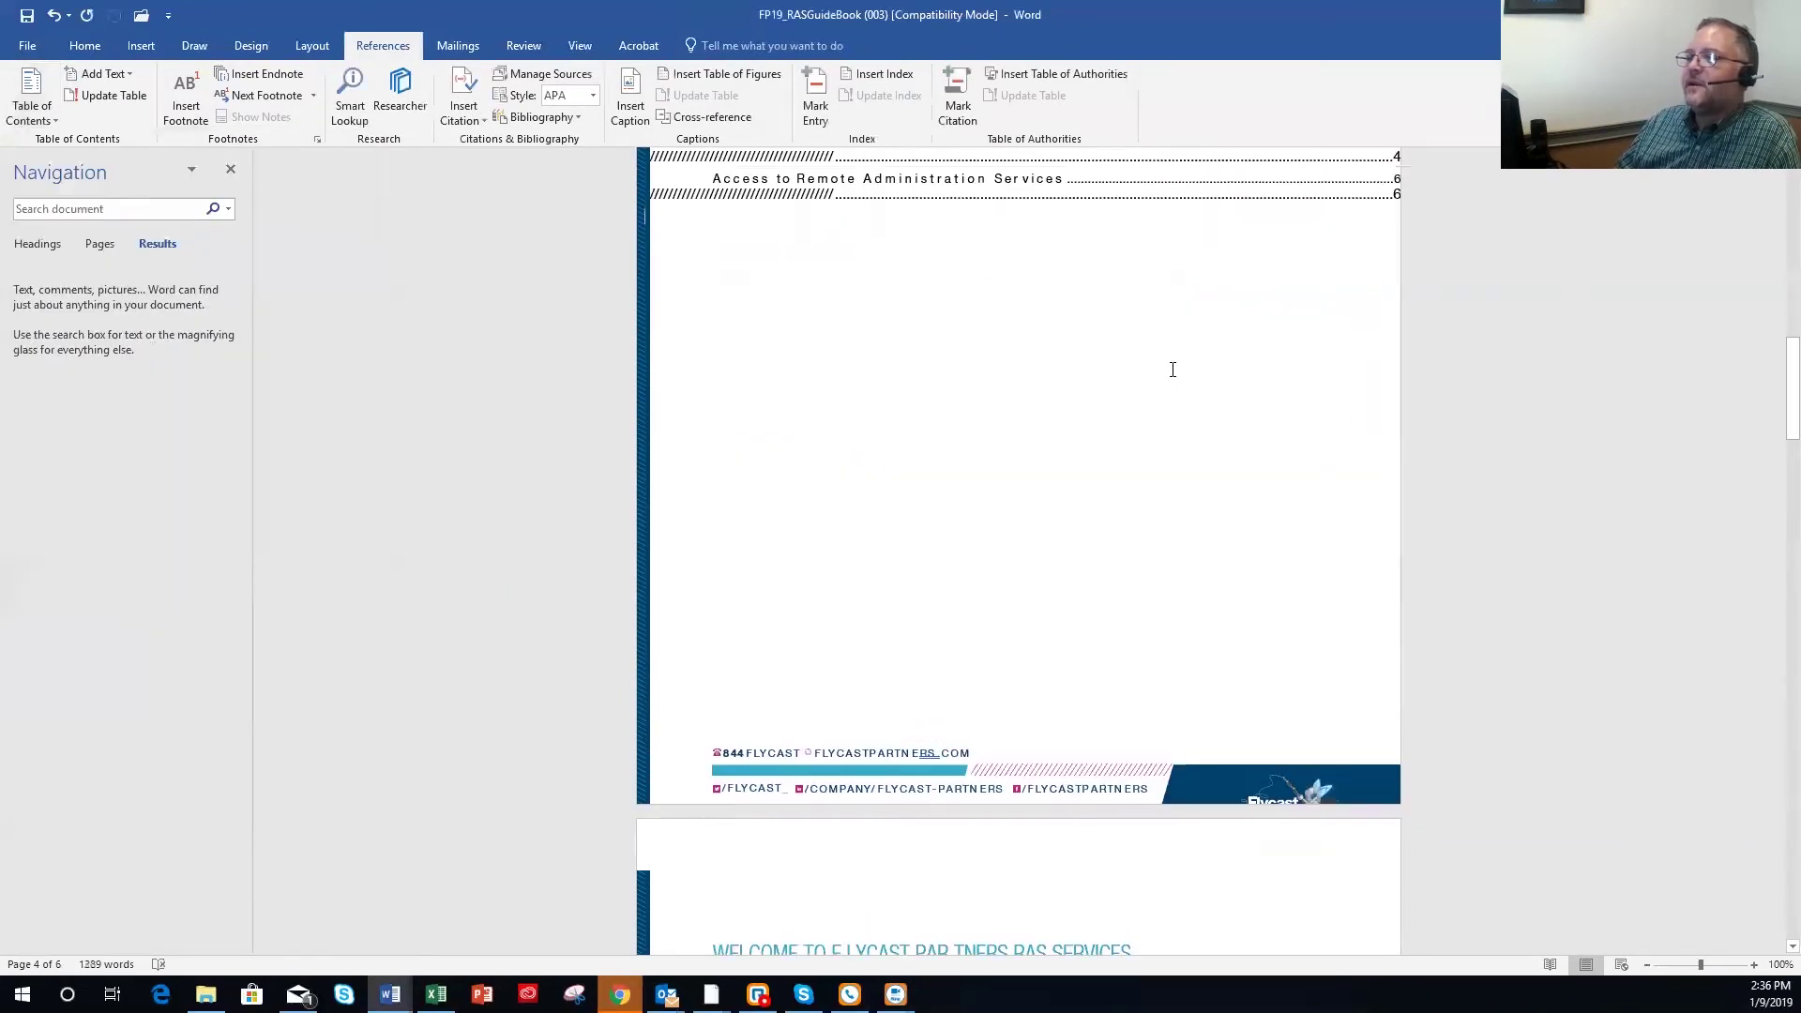
scroll(1169, 385, "down", 3)
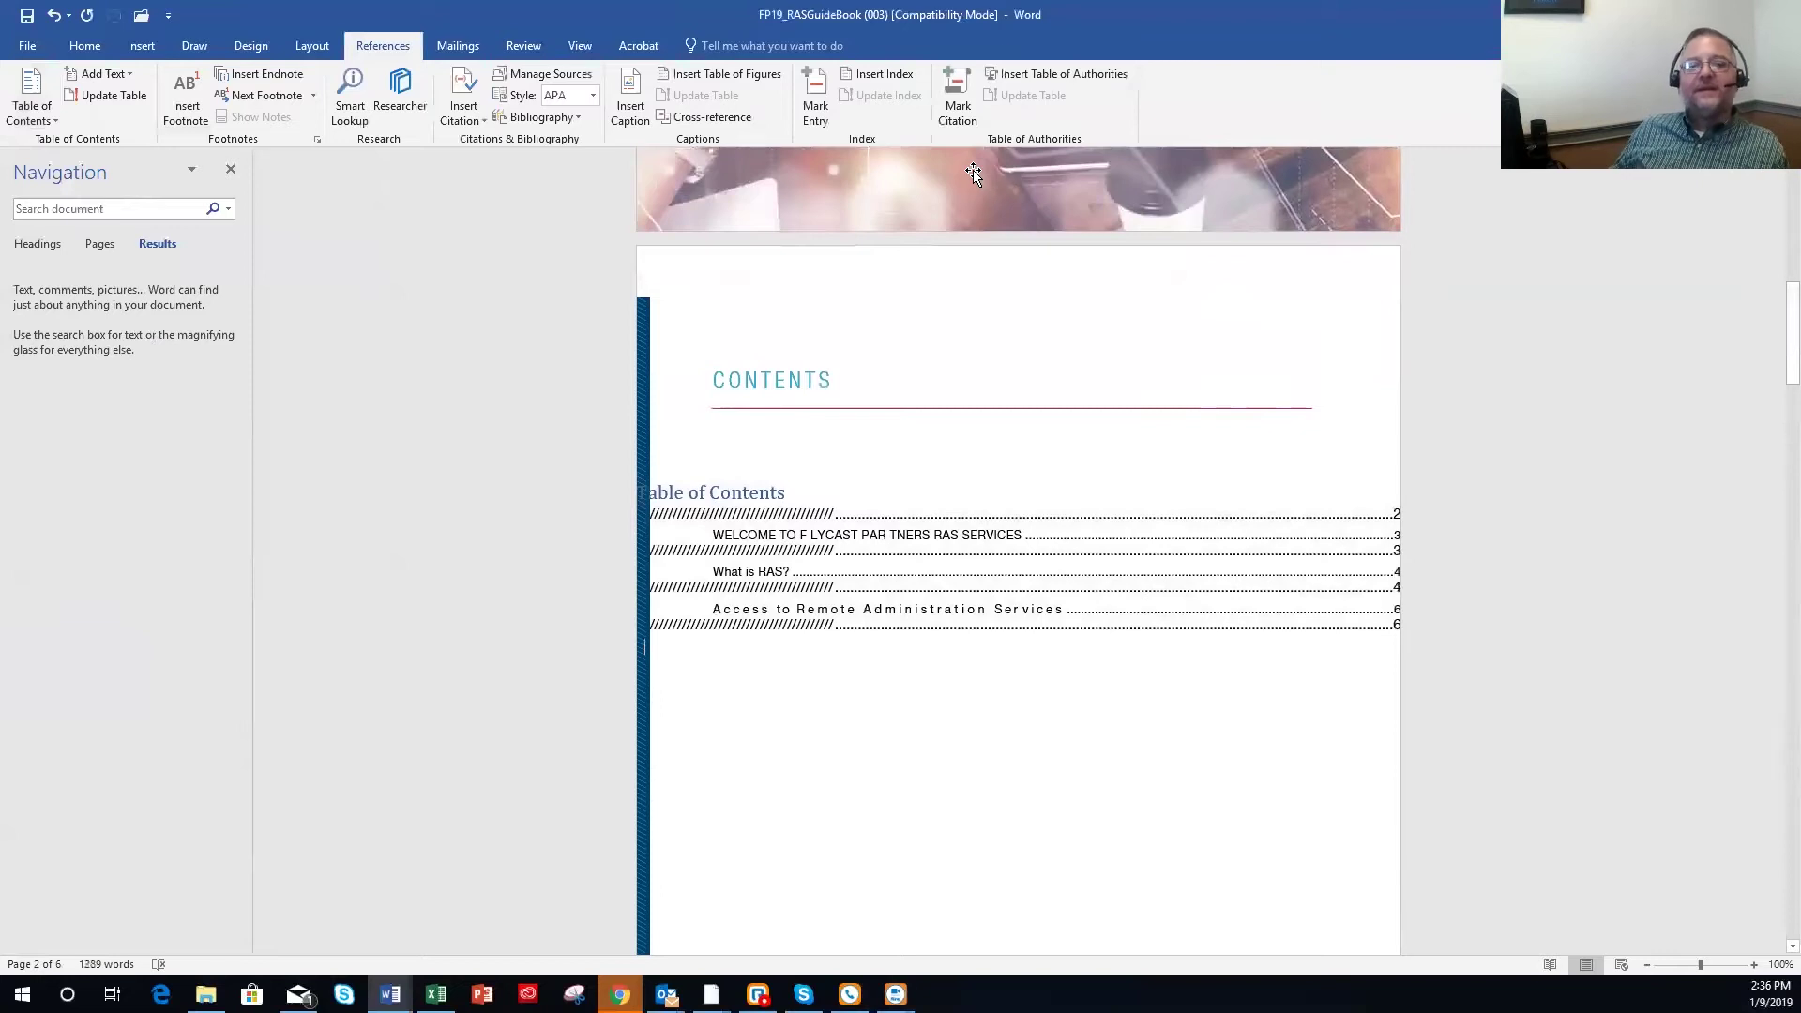
left_click(53, 24)
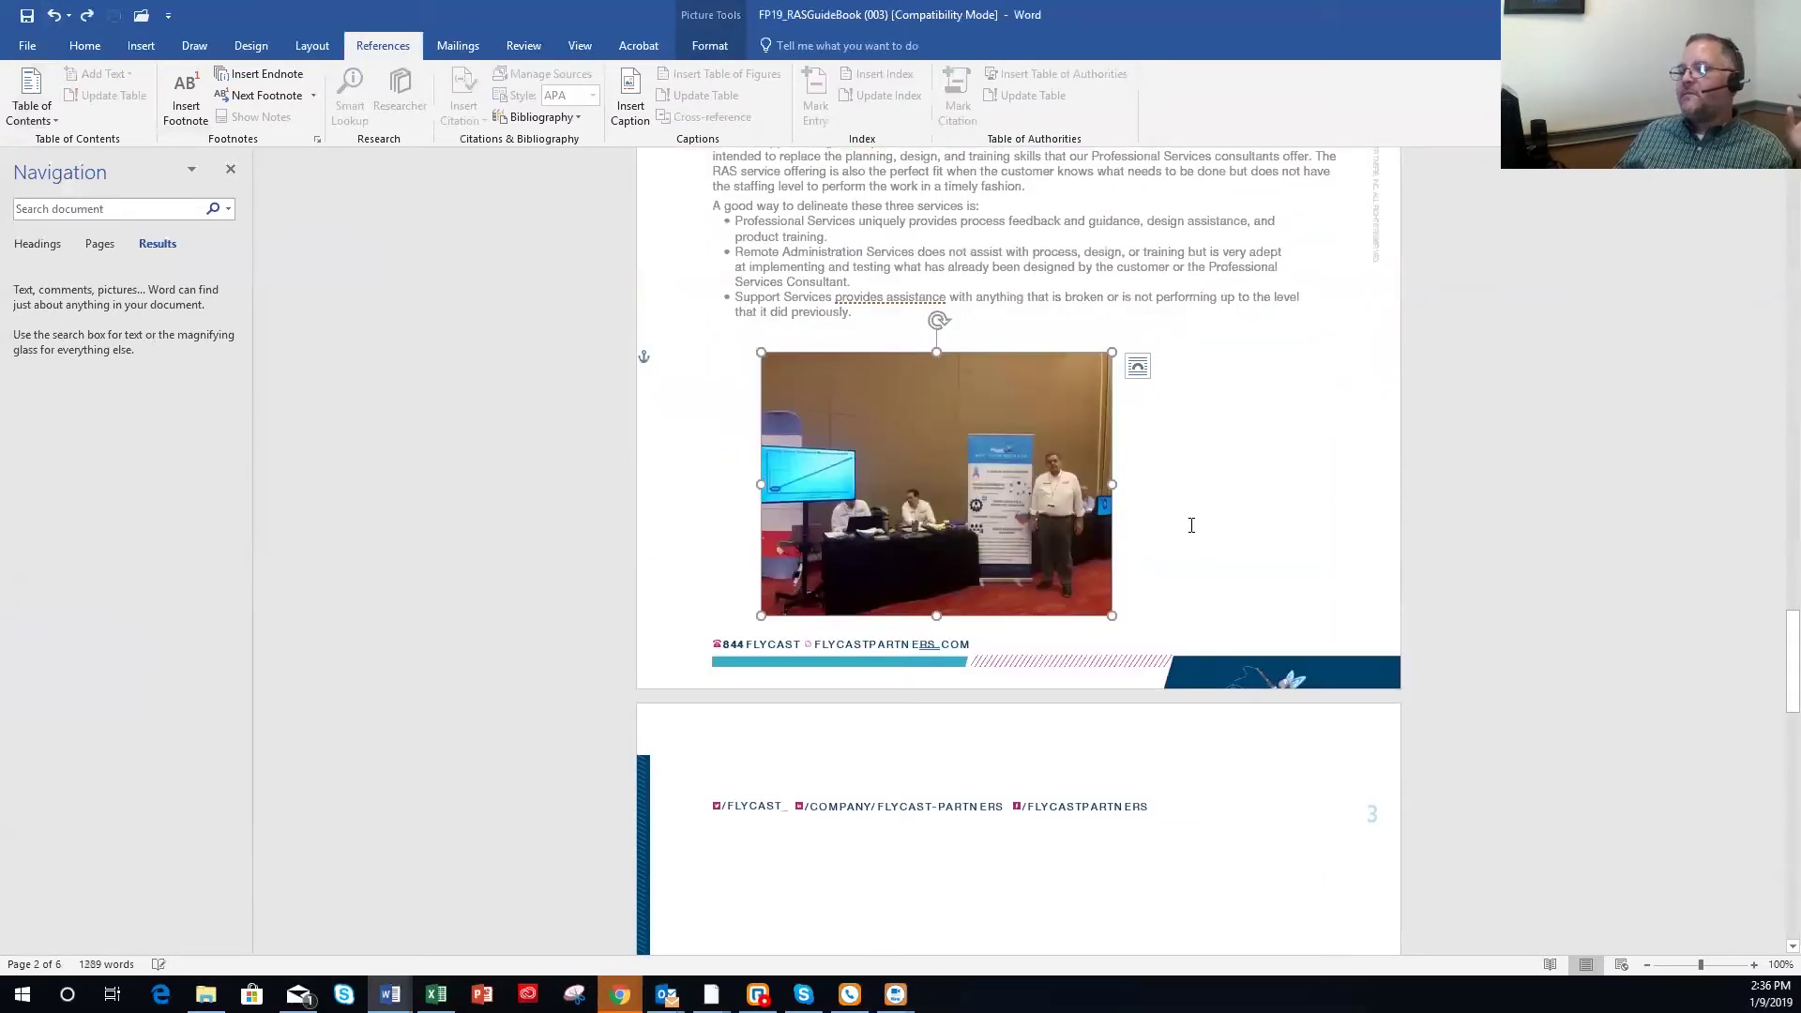
Open the header of the Contents page to view the header and footer tools, and close header editing.
scroll(1161, 486, "up", 5)
scroll(1146, 425, "up", 15)
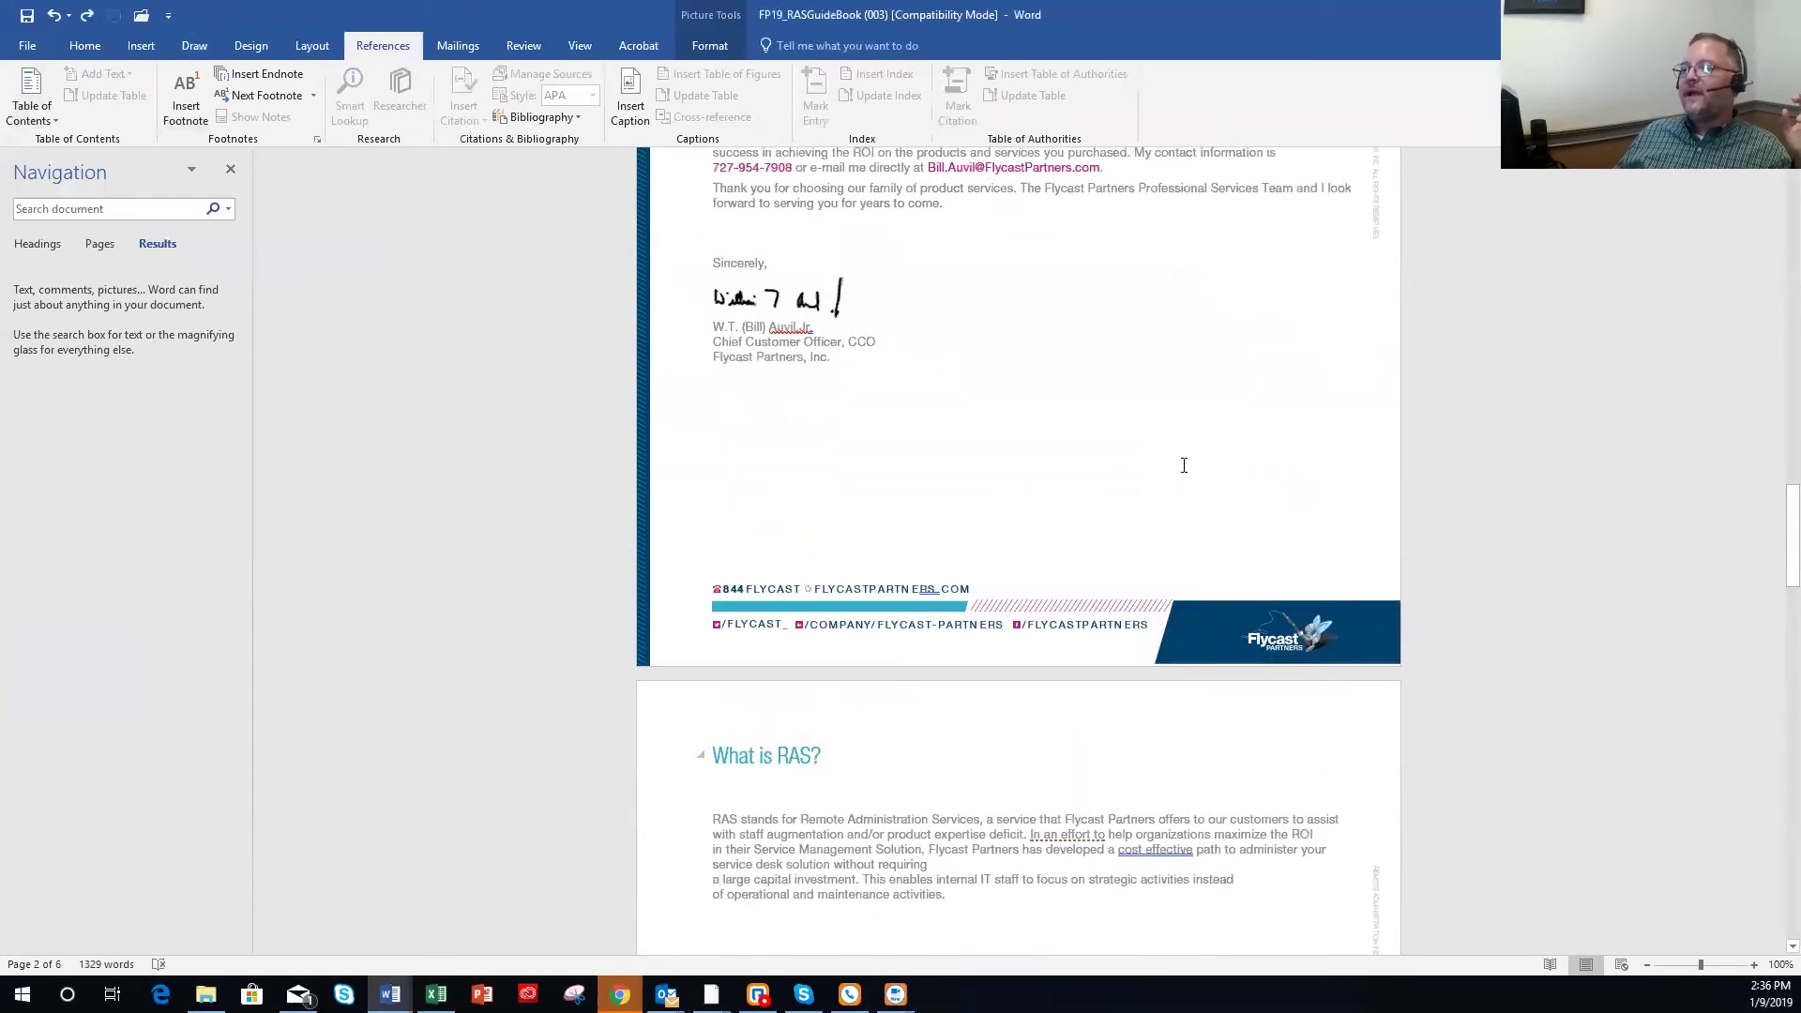
scroll(1146, 426, "up", 15)
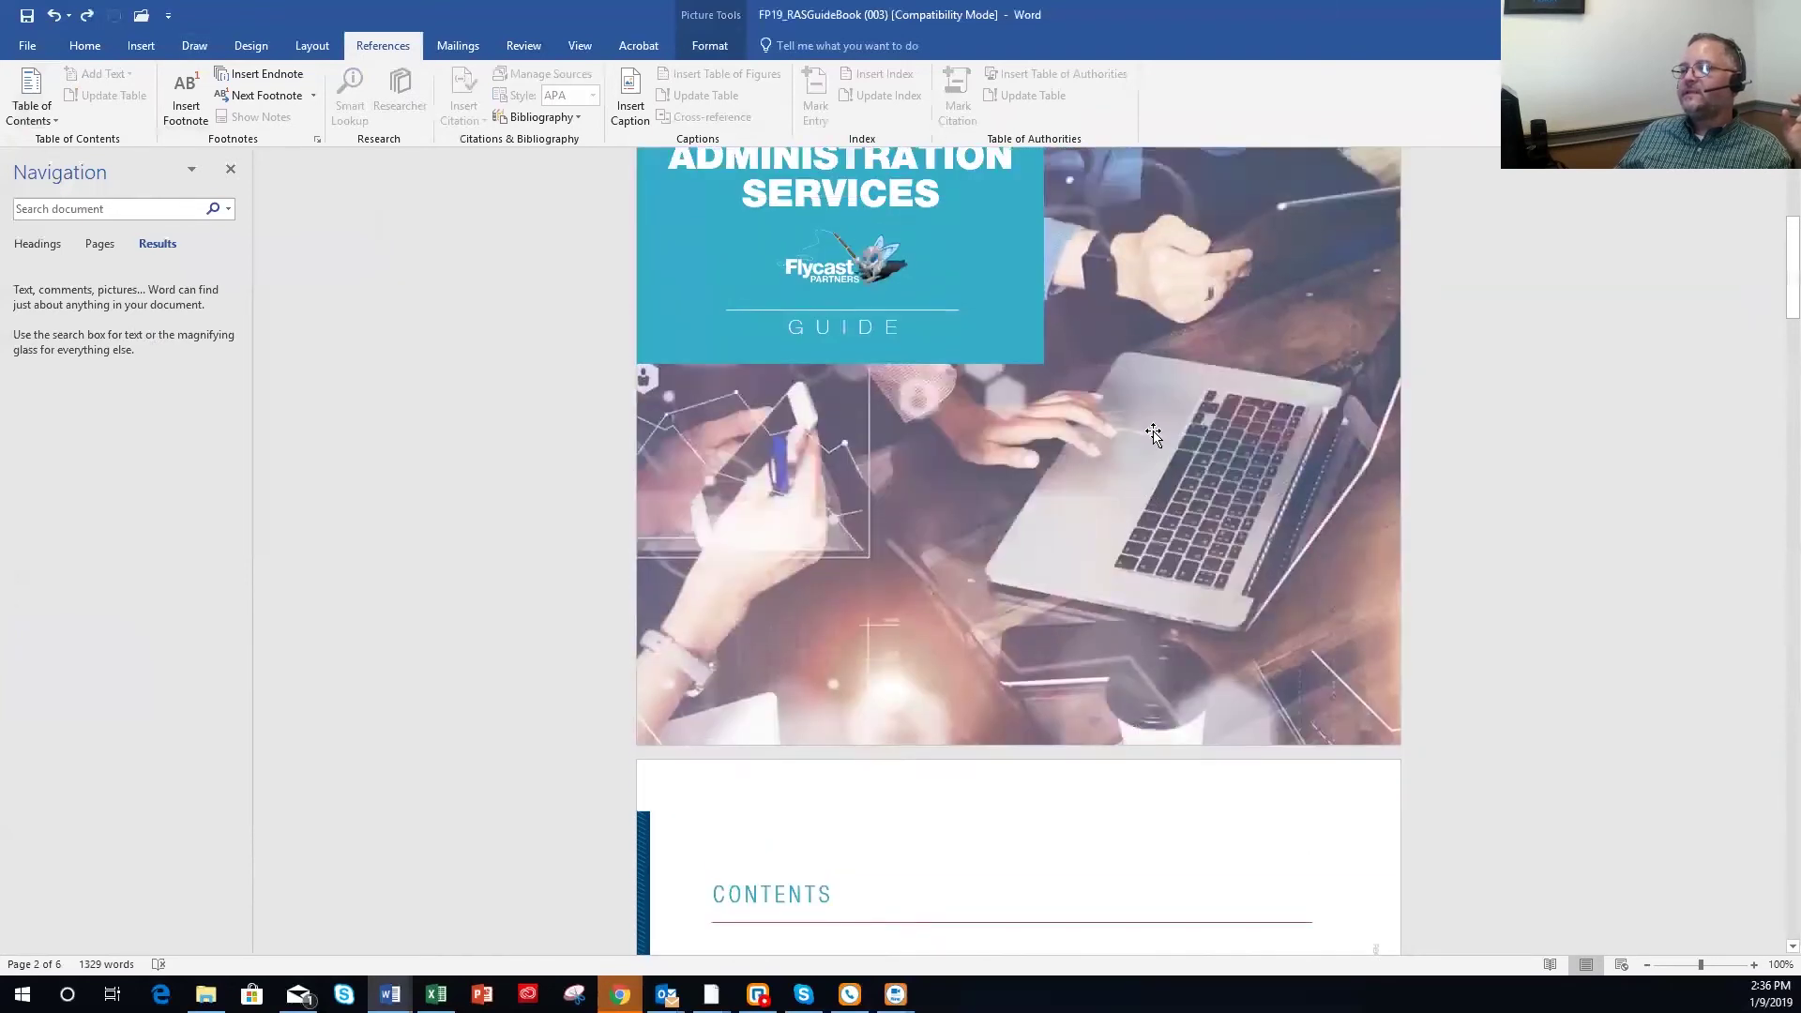
scroll(1129, 460, "down", 5)
scroll(1114, 471, "up", 2)
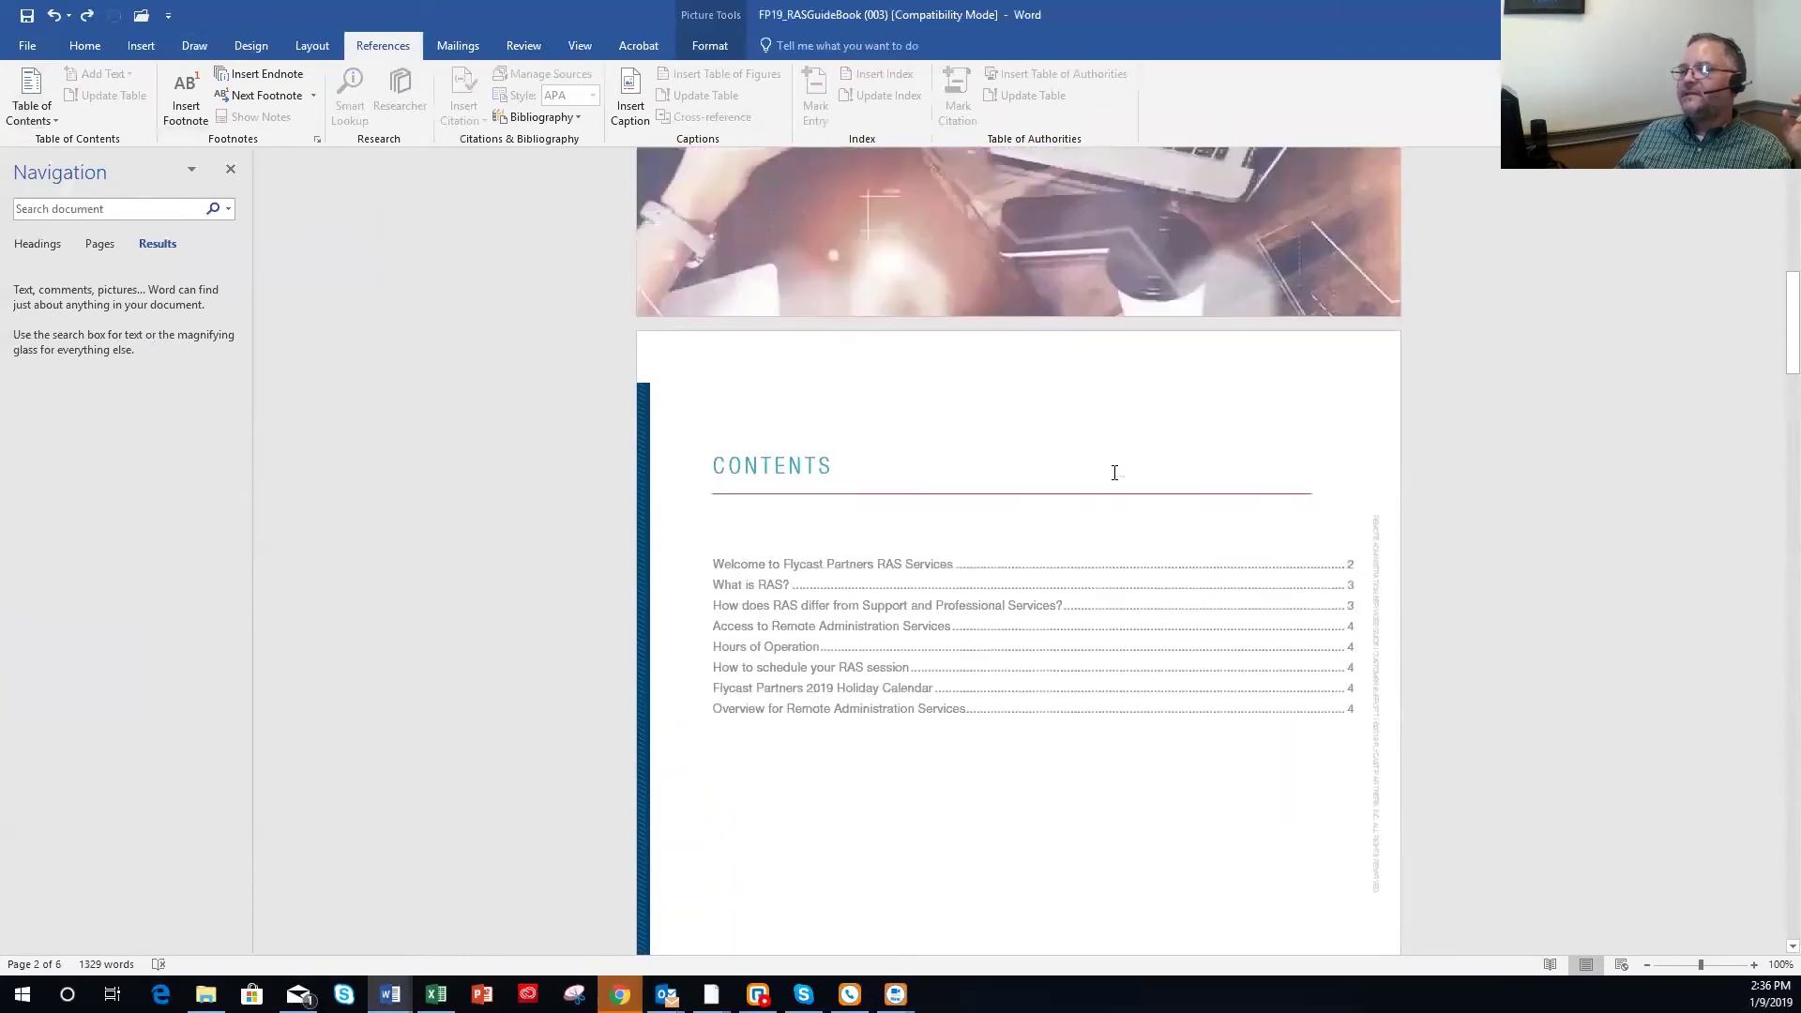
left_click(1039, 373)
double_click(1039, 373)
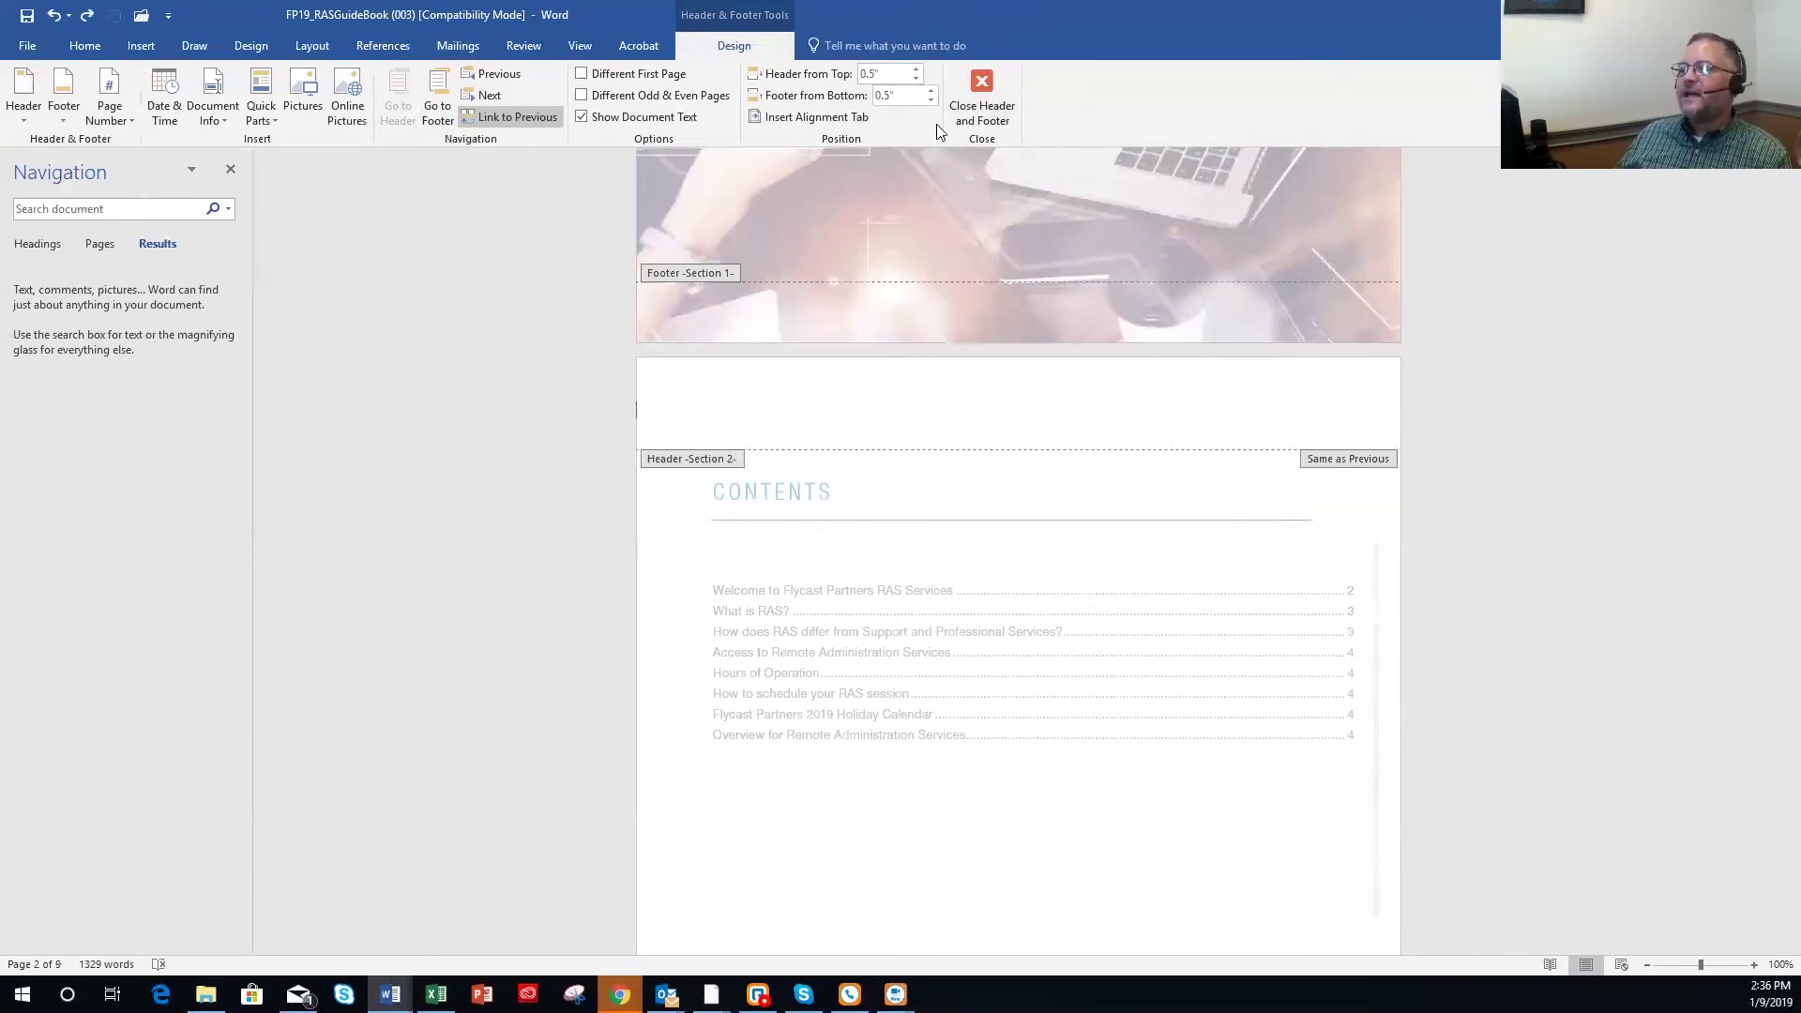
left_click(983, 82)
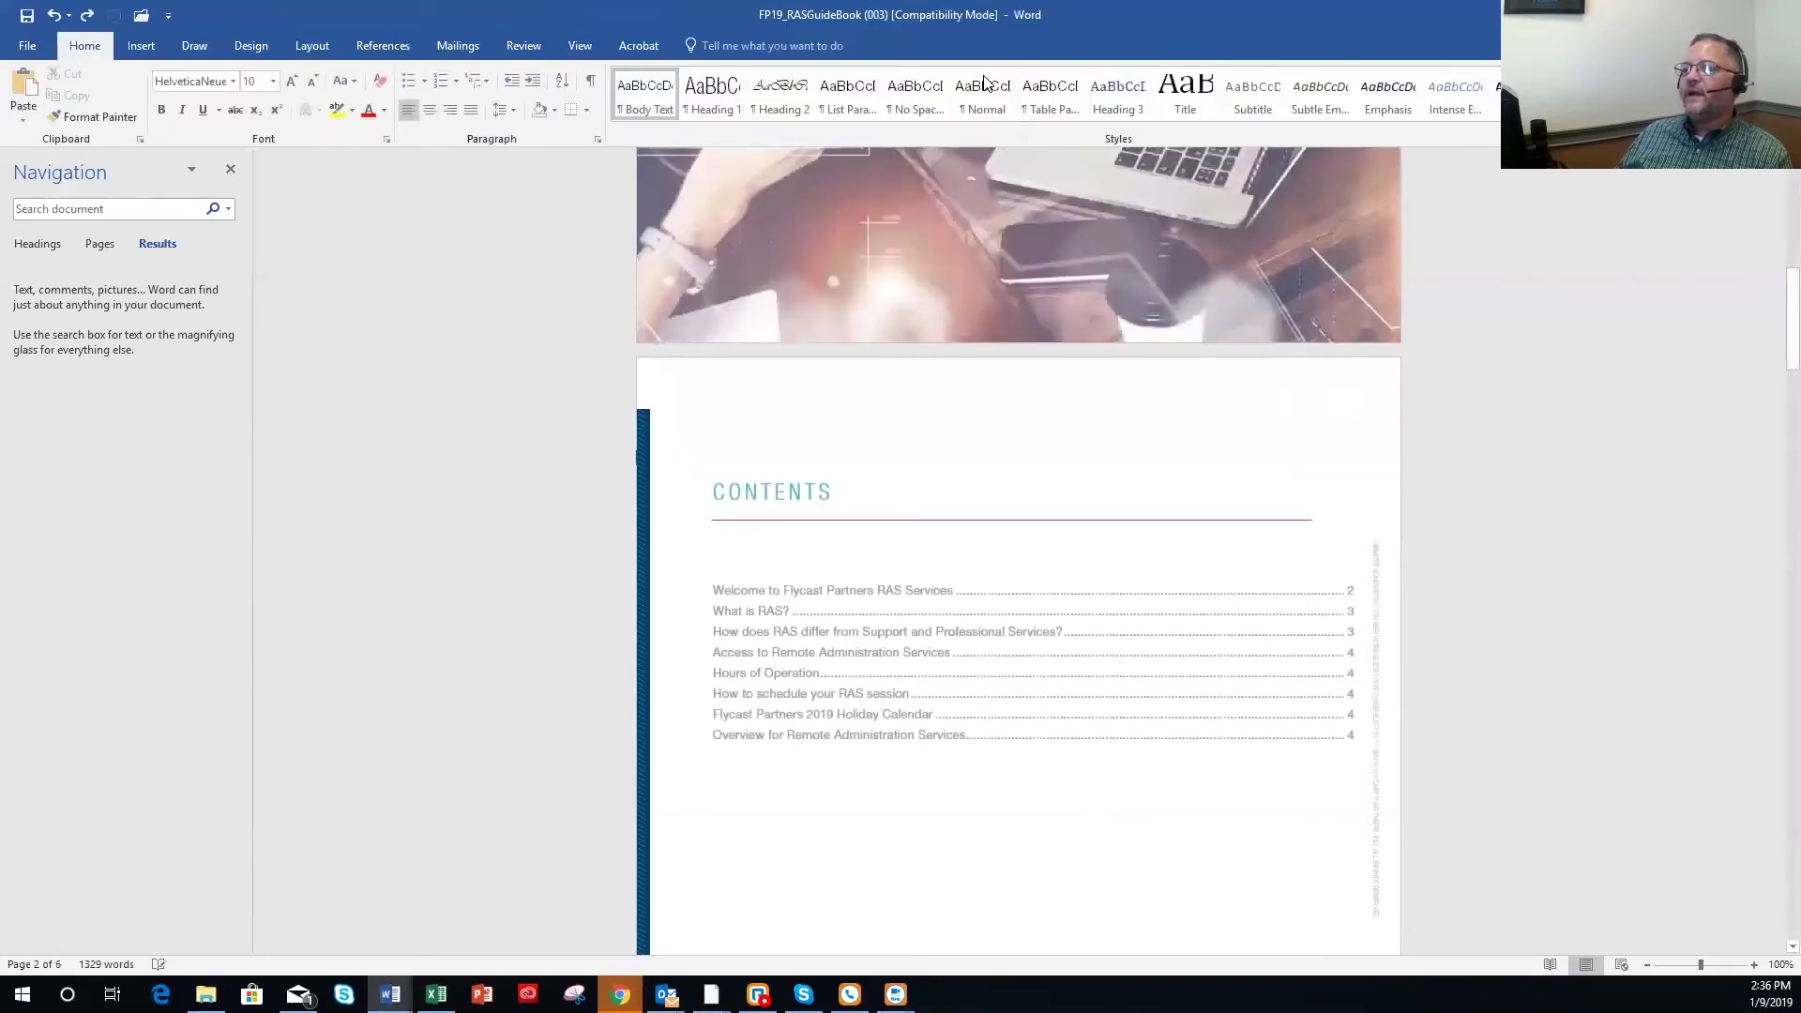
Reopen the Contents page header for editing and close it again without changing anything.
left_click(251, 45)
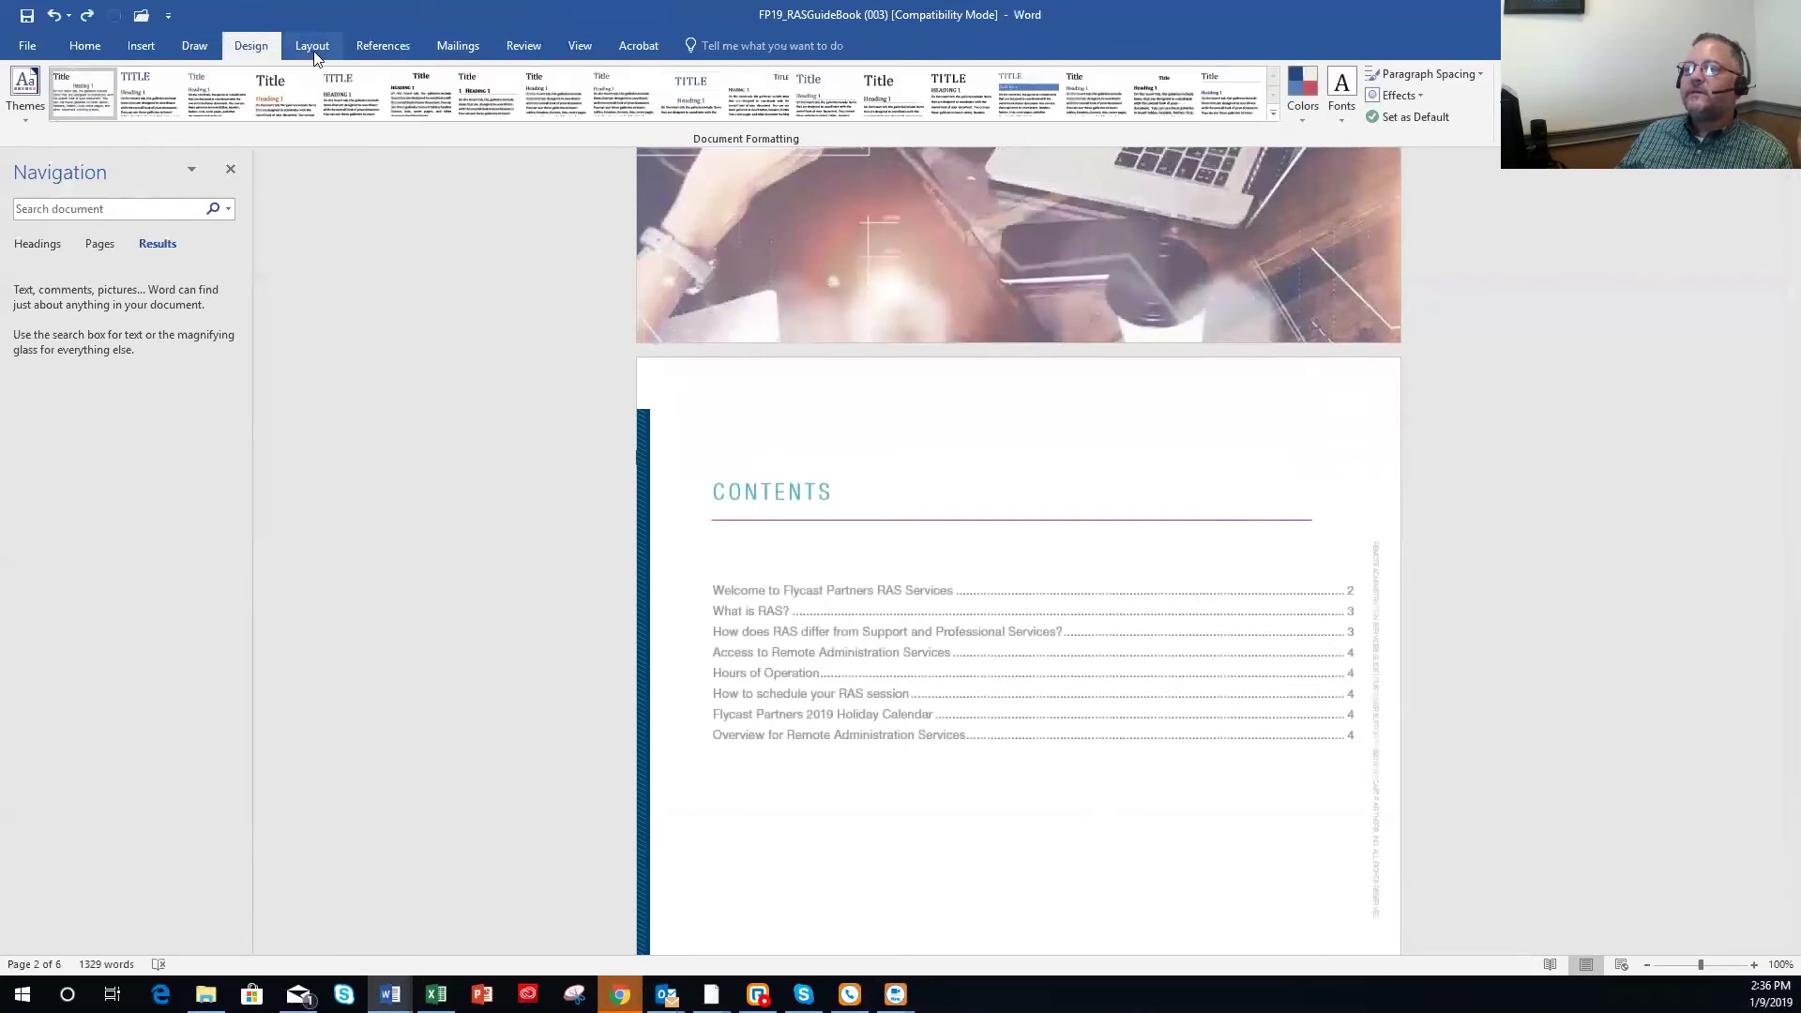
left_click(141, 46)
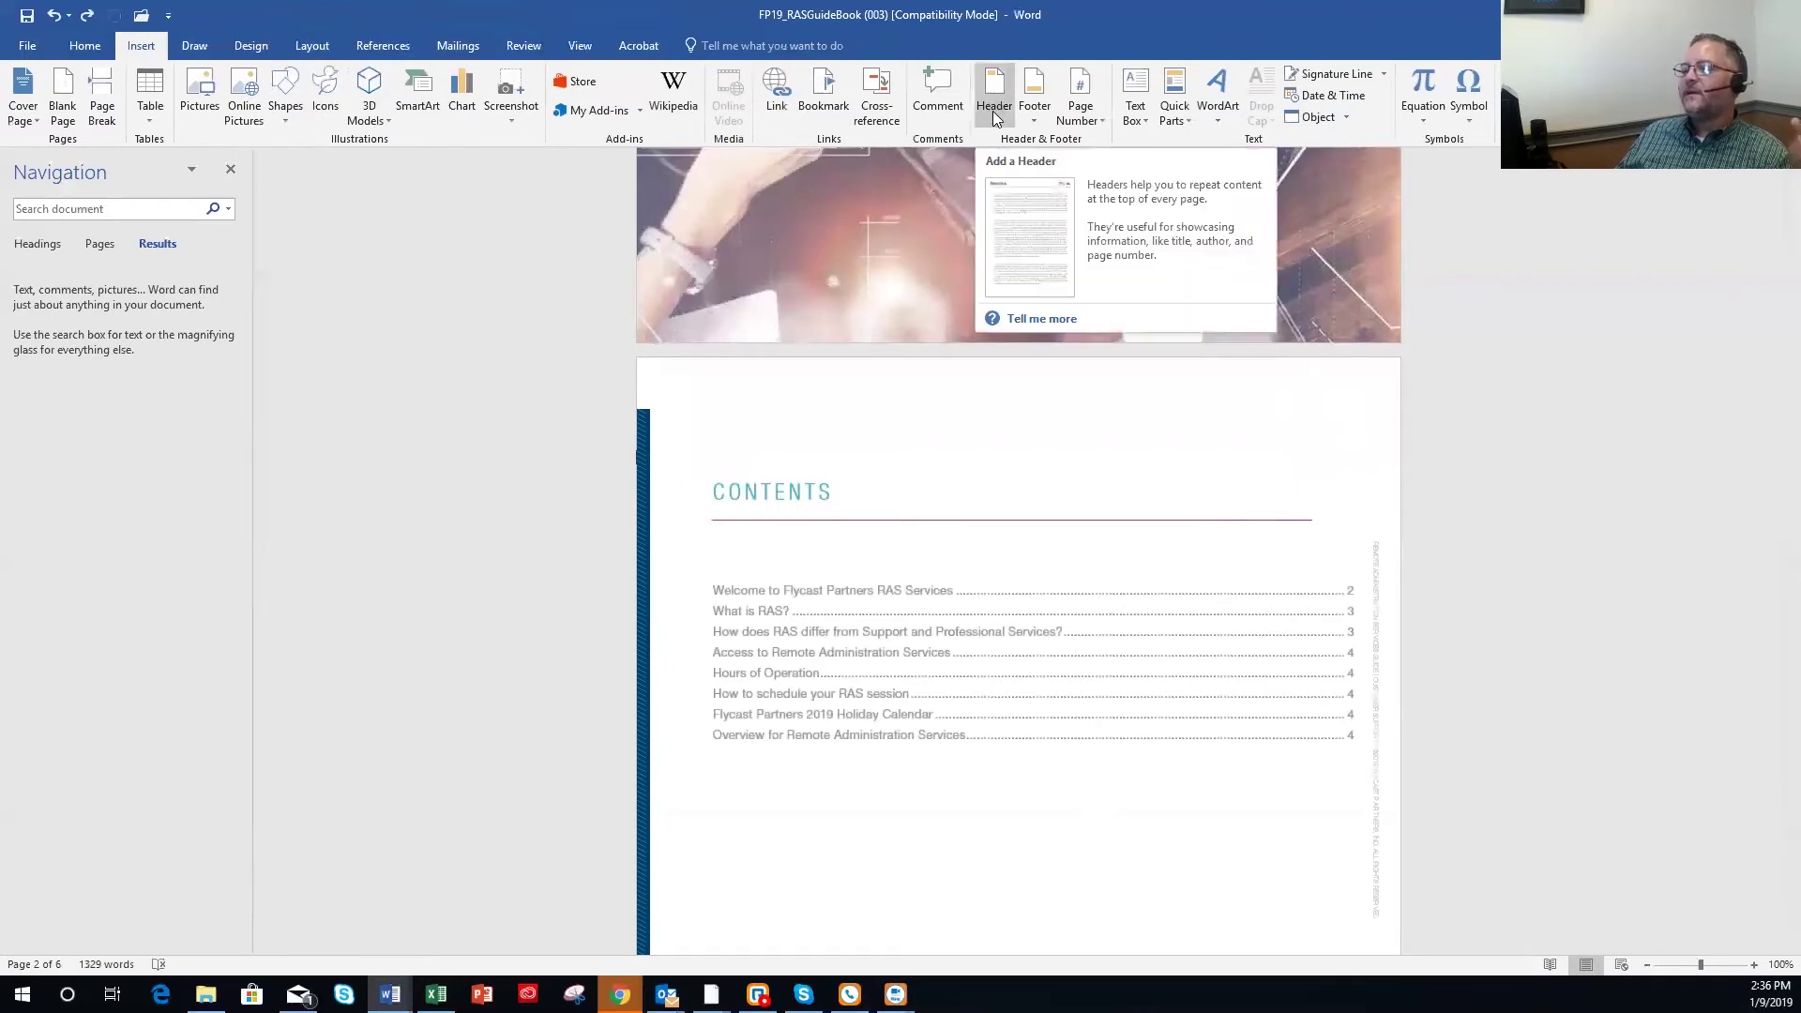
double_click(945, 374)
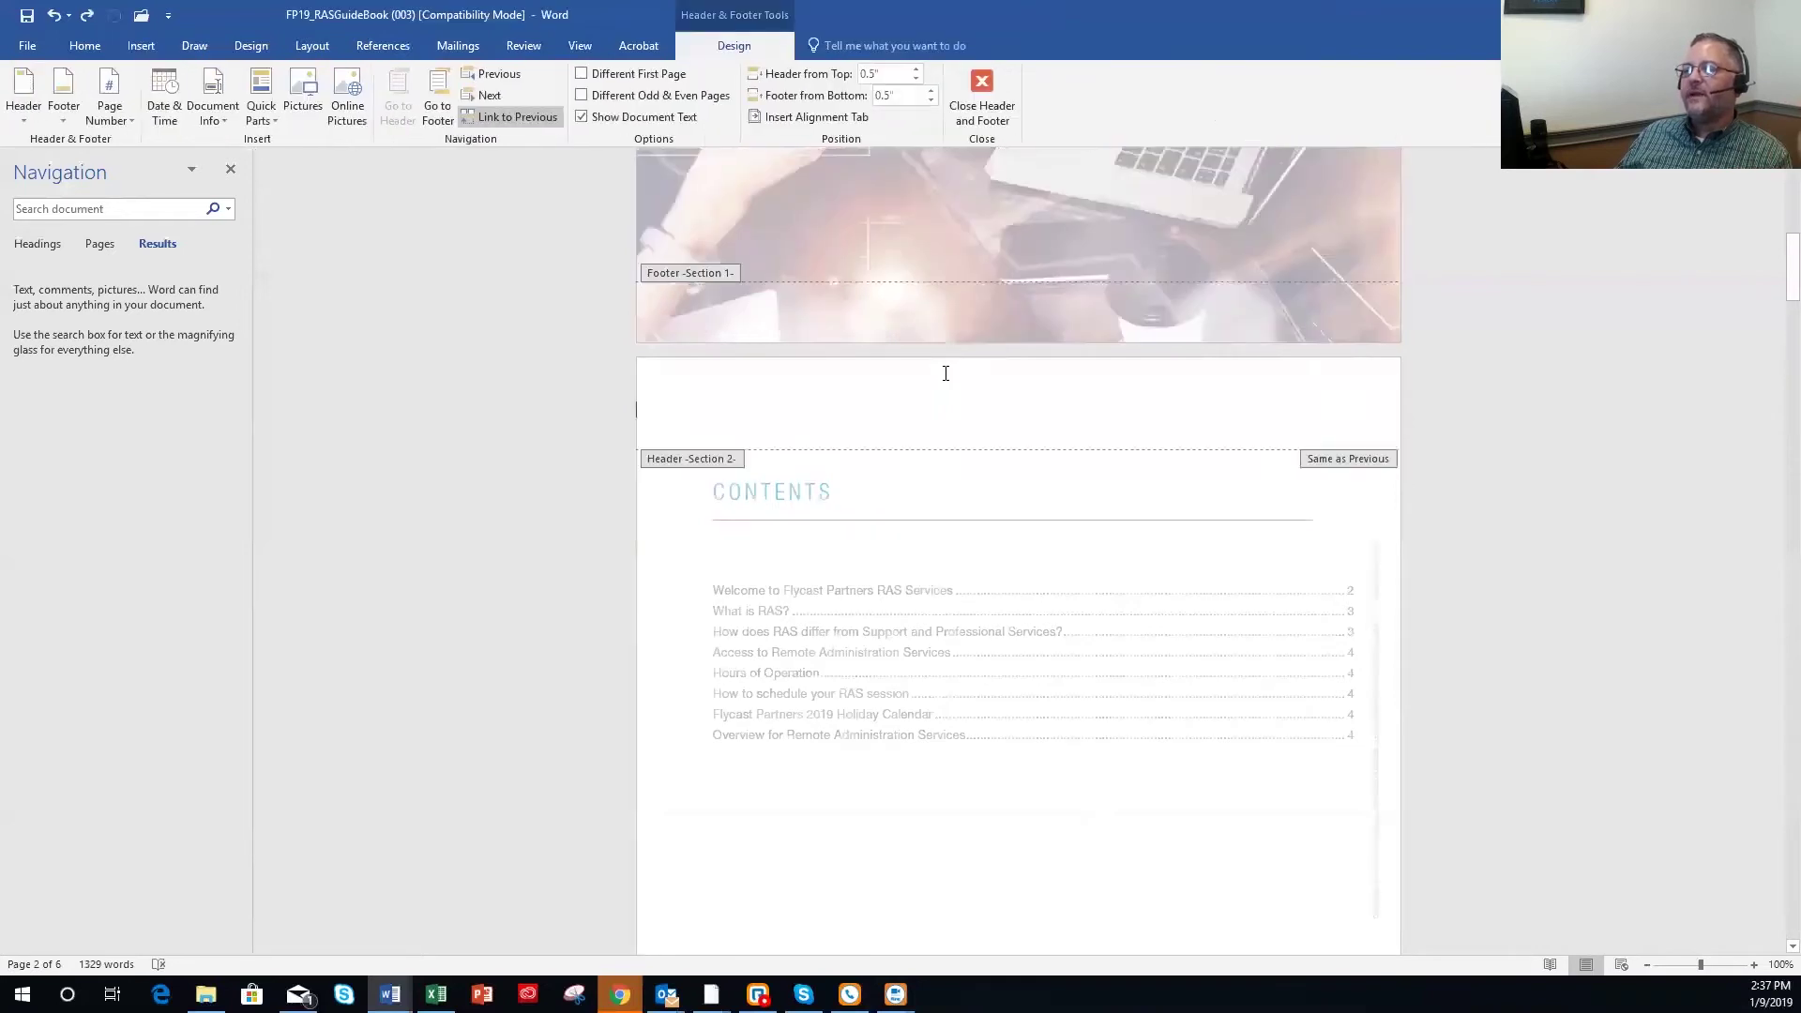
left_click(989, 86)
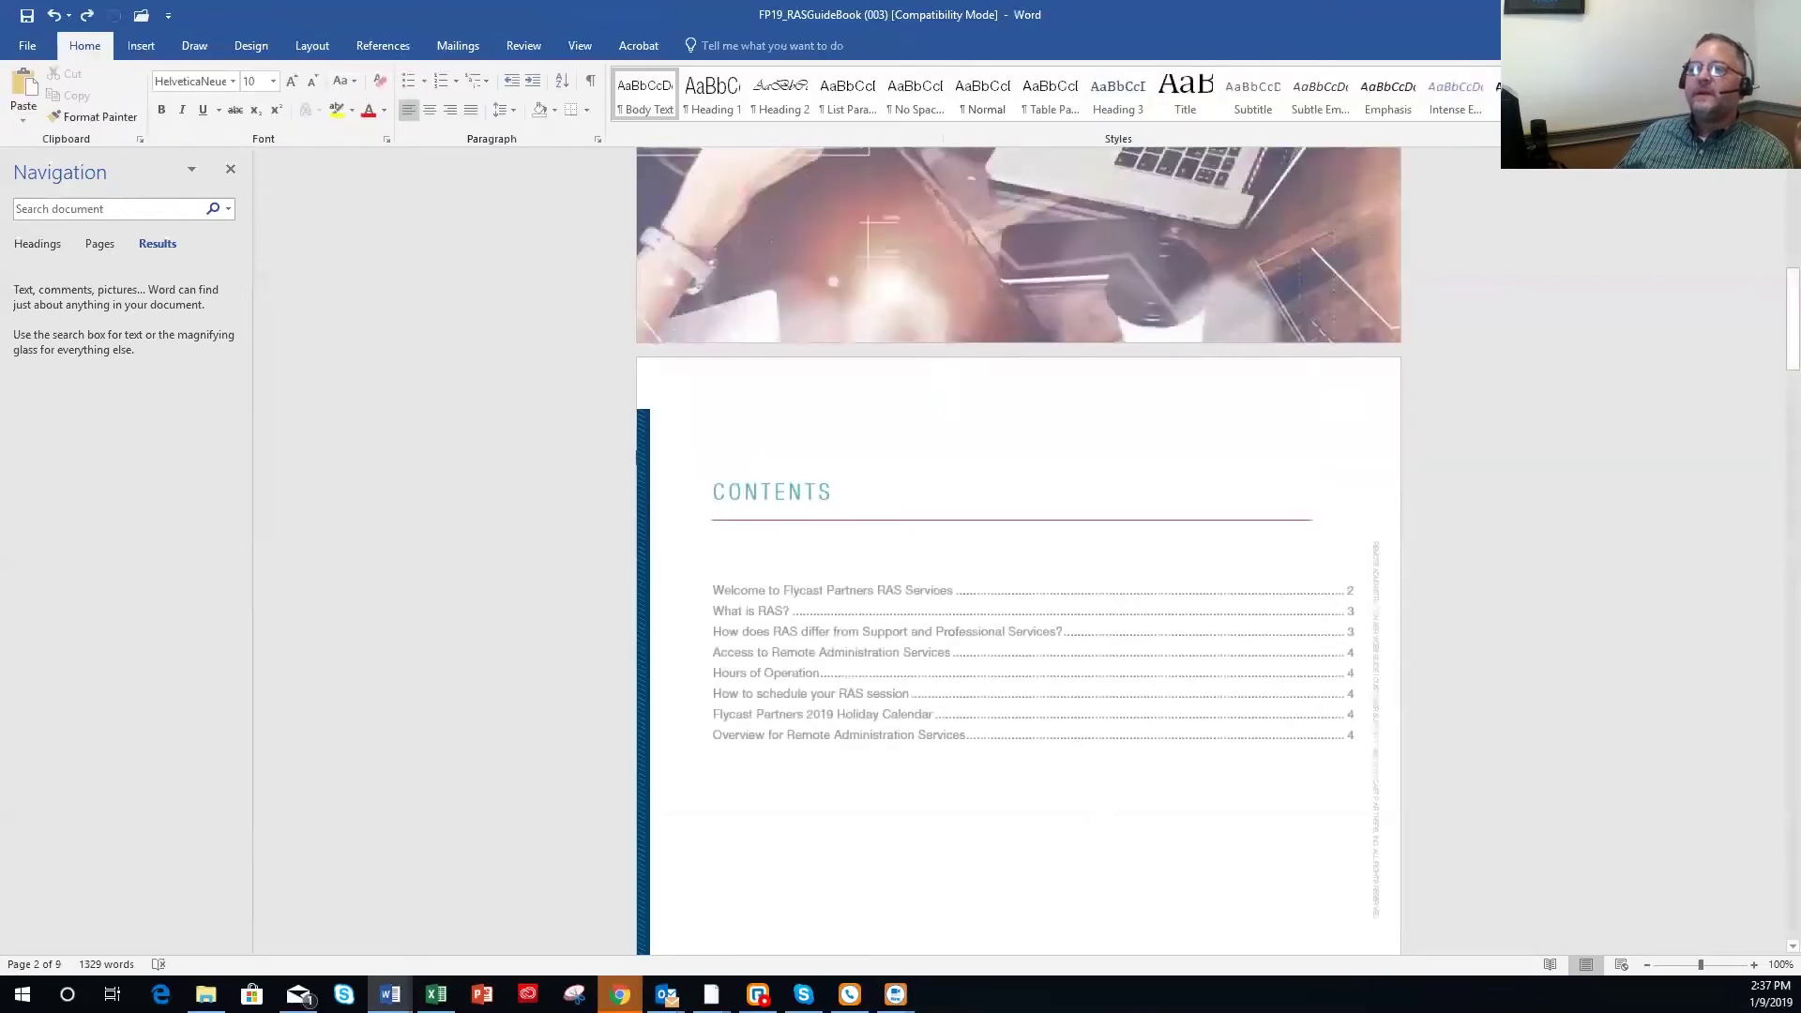
Examine the built-in header designs and the page number placement options without inserting any.
left_click(141, 46)
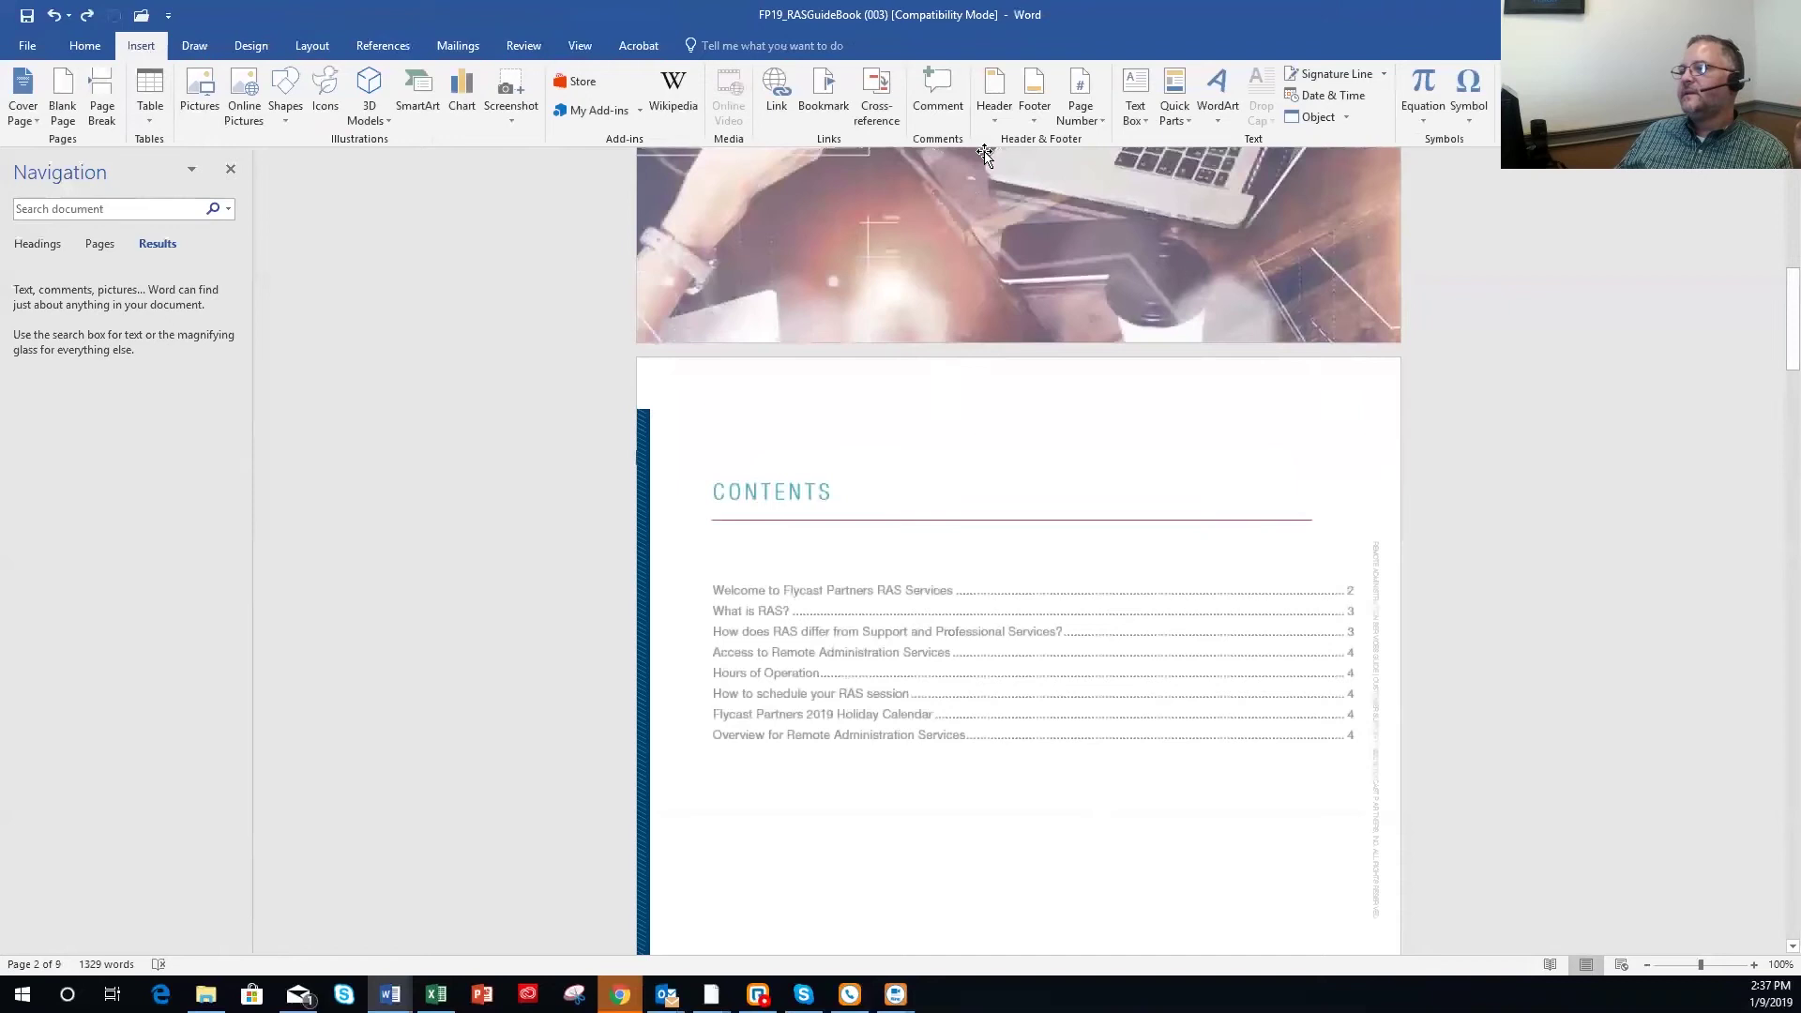
left_click(994, 104)
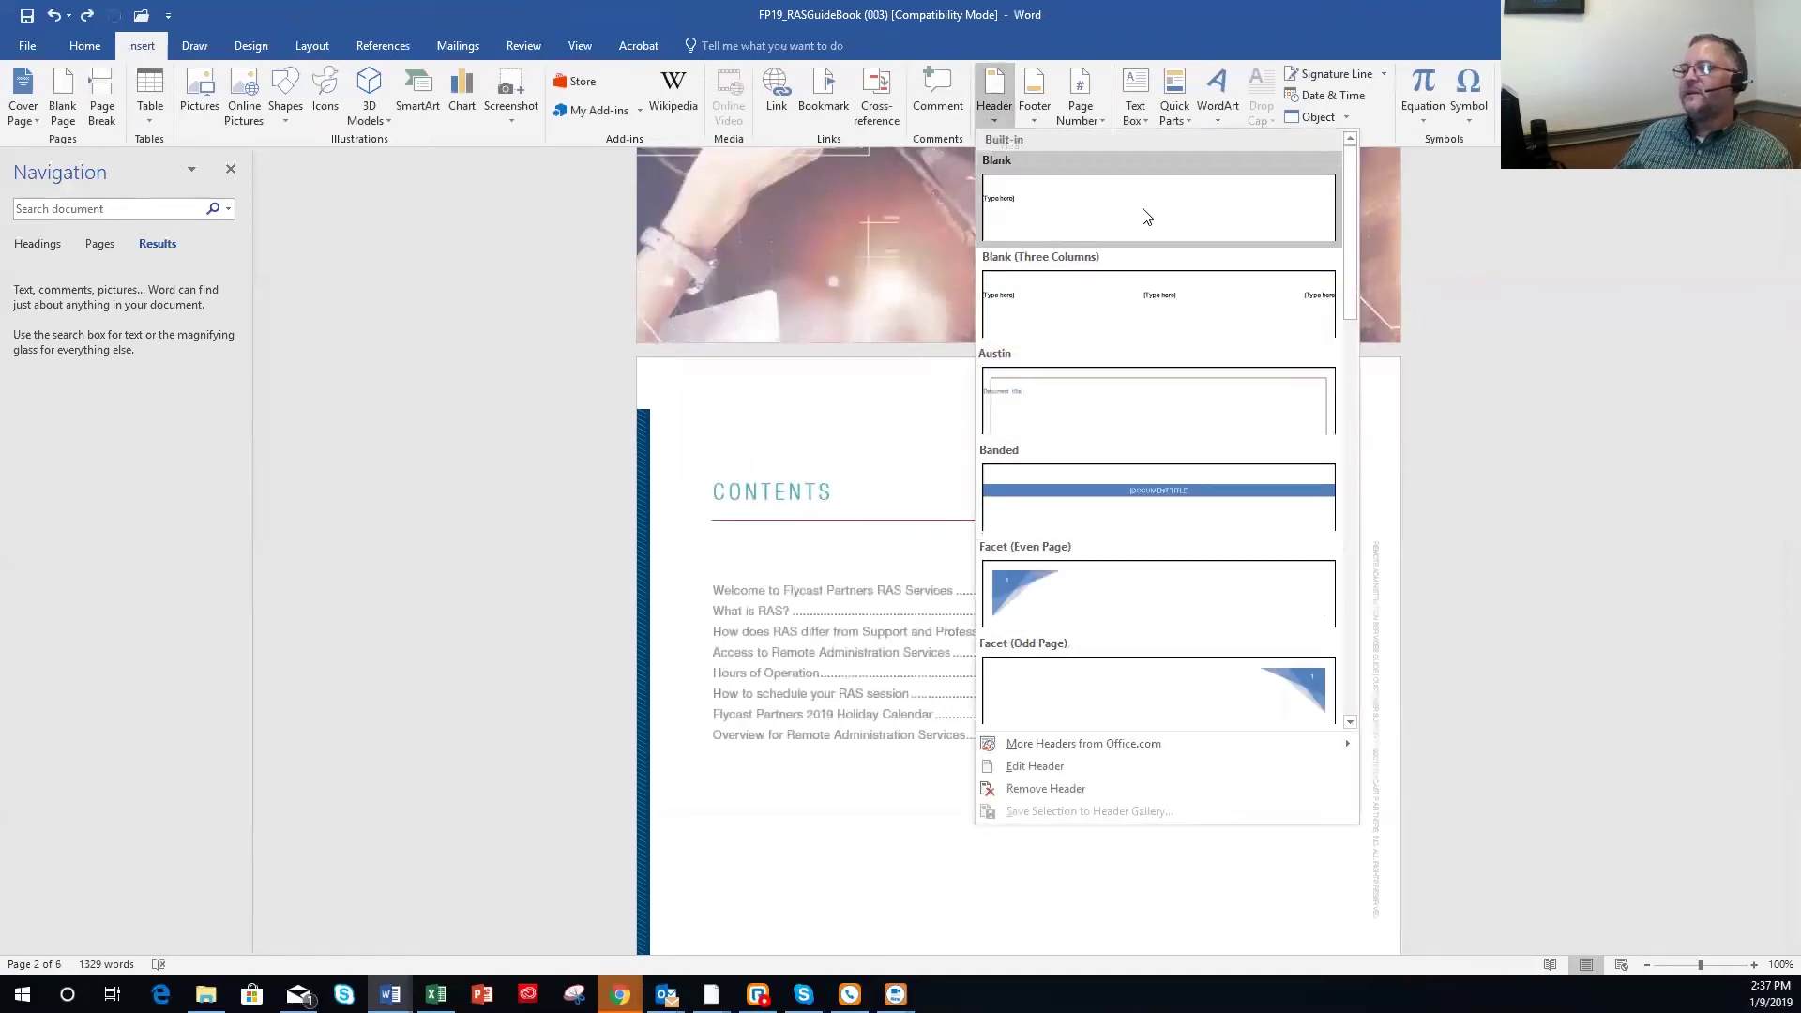
left_click(1660, 403)
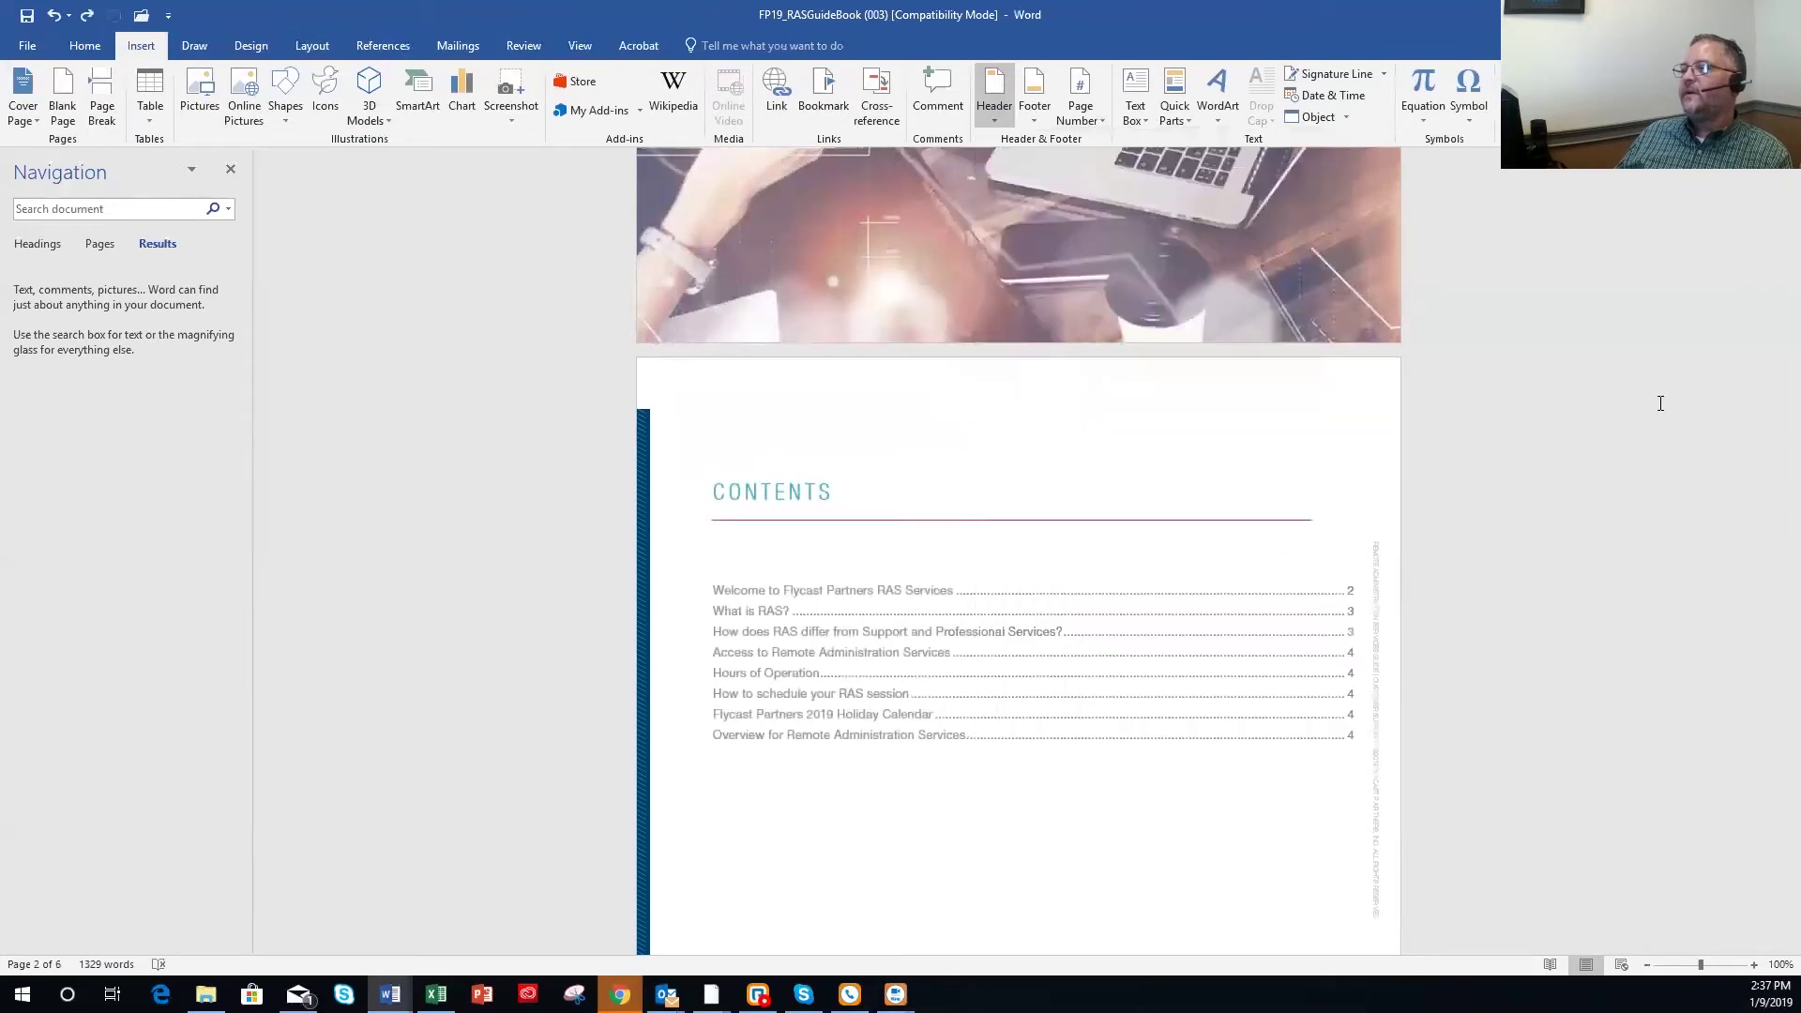
left_click(1097, 117)
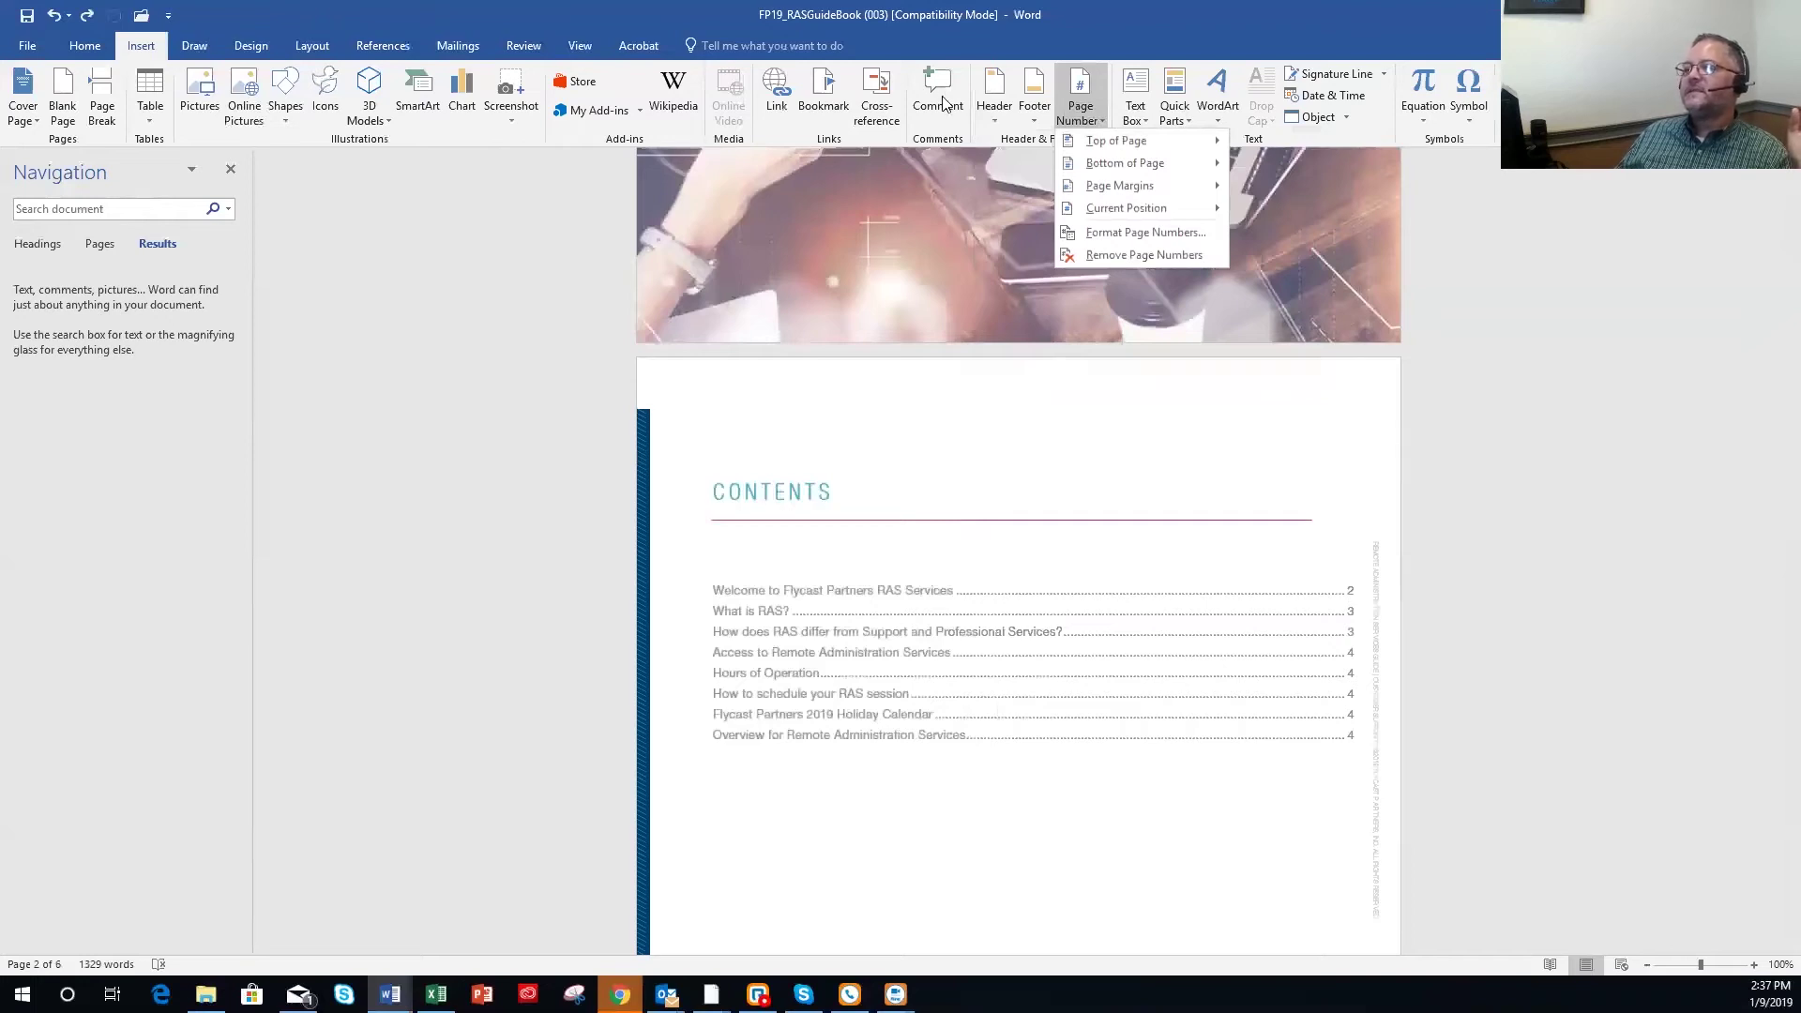
left_click(1677, 291)
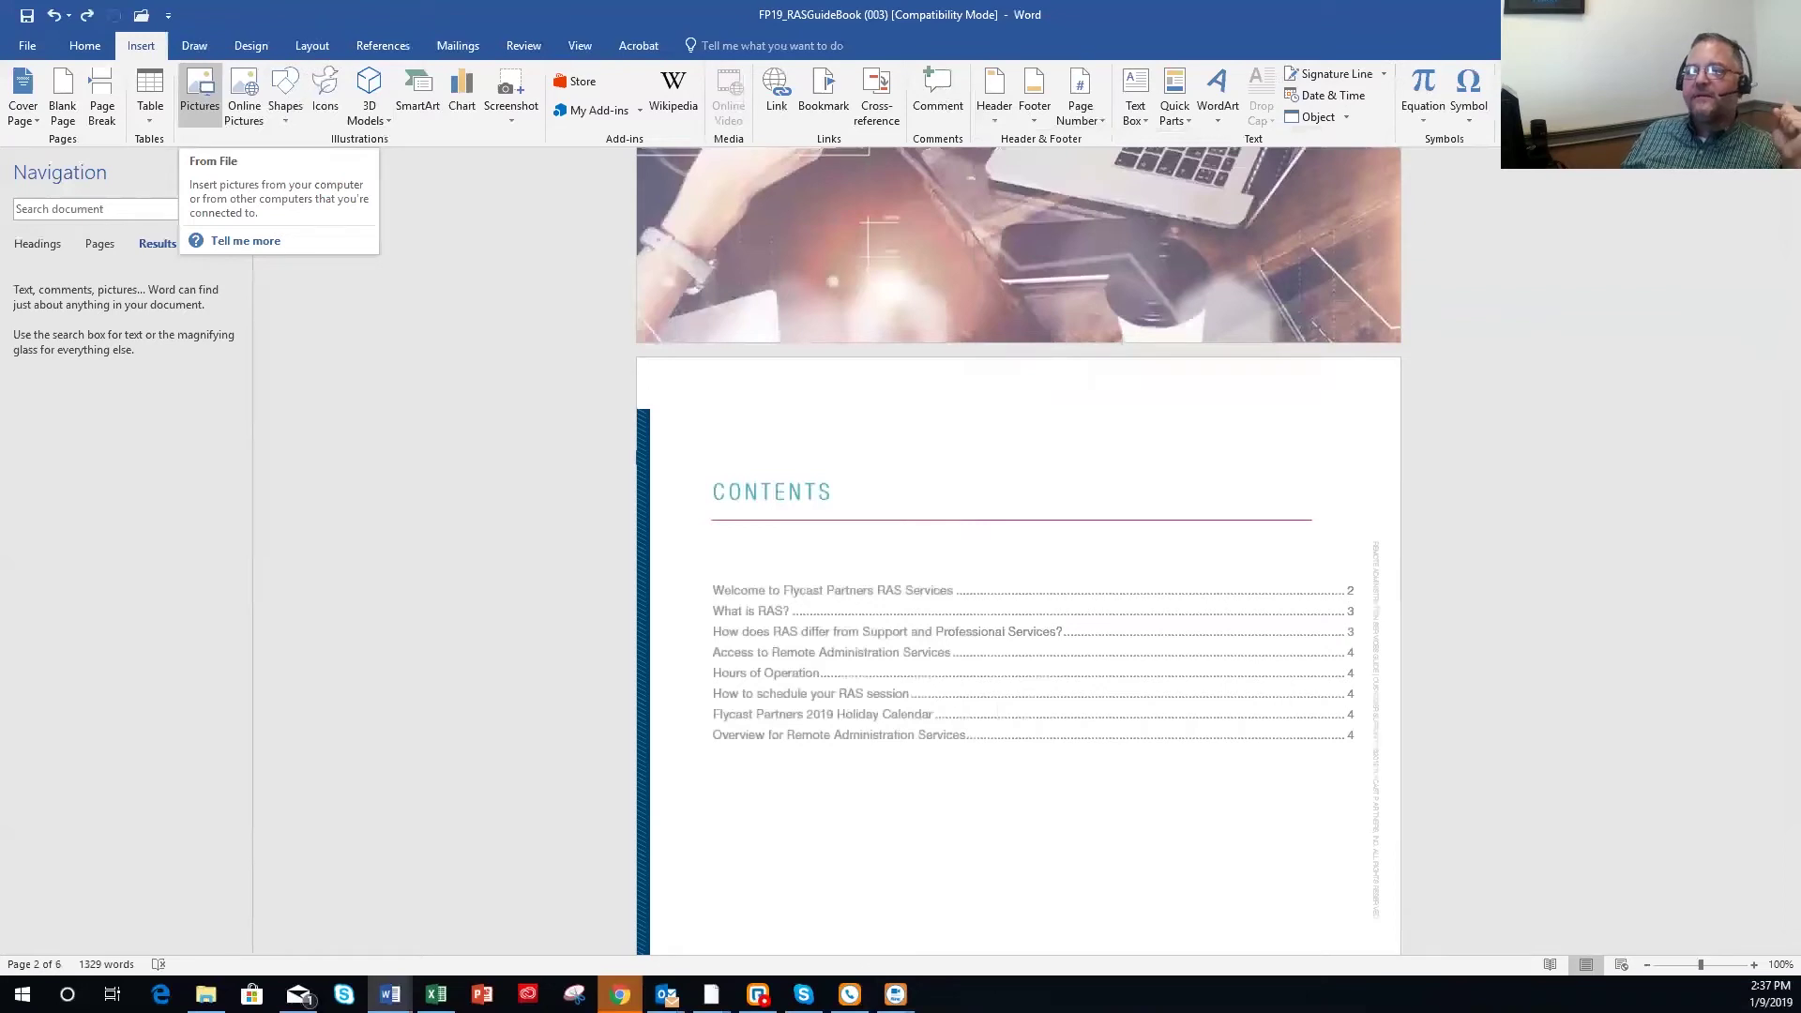
left_click(85, 47)
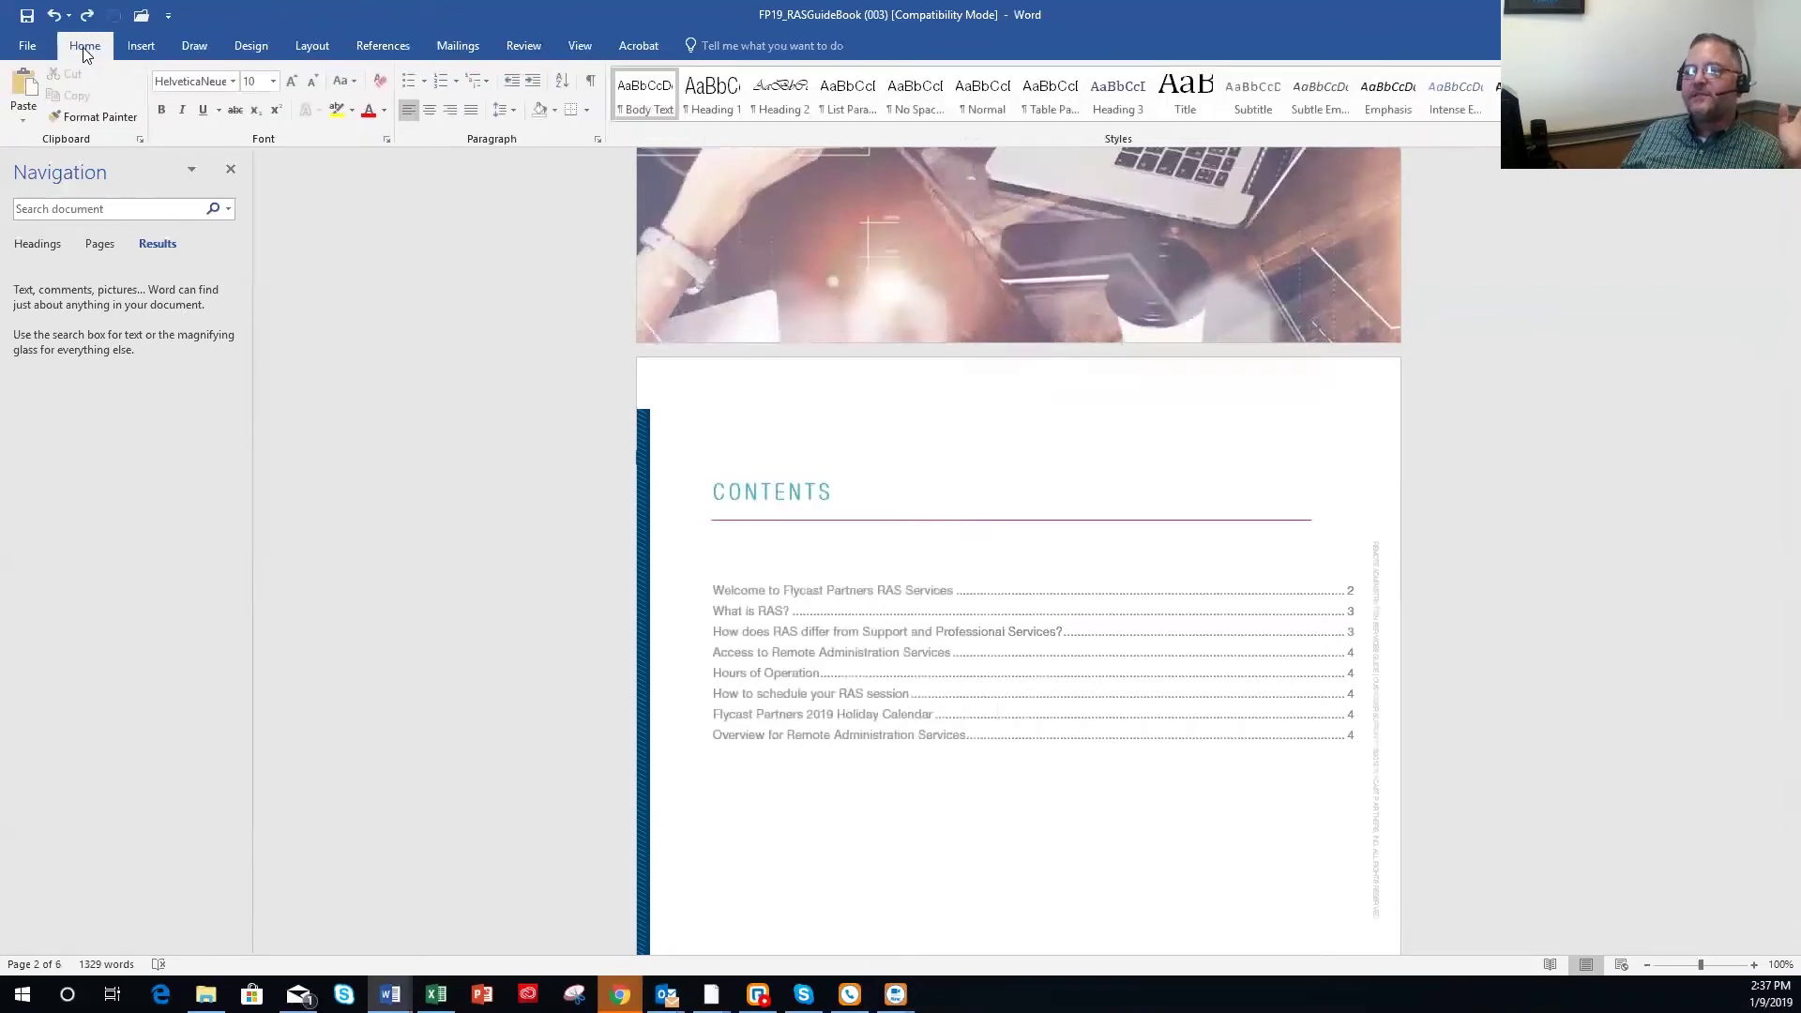
left_click(396, 303)
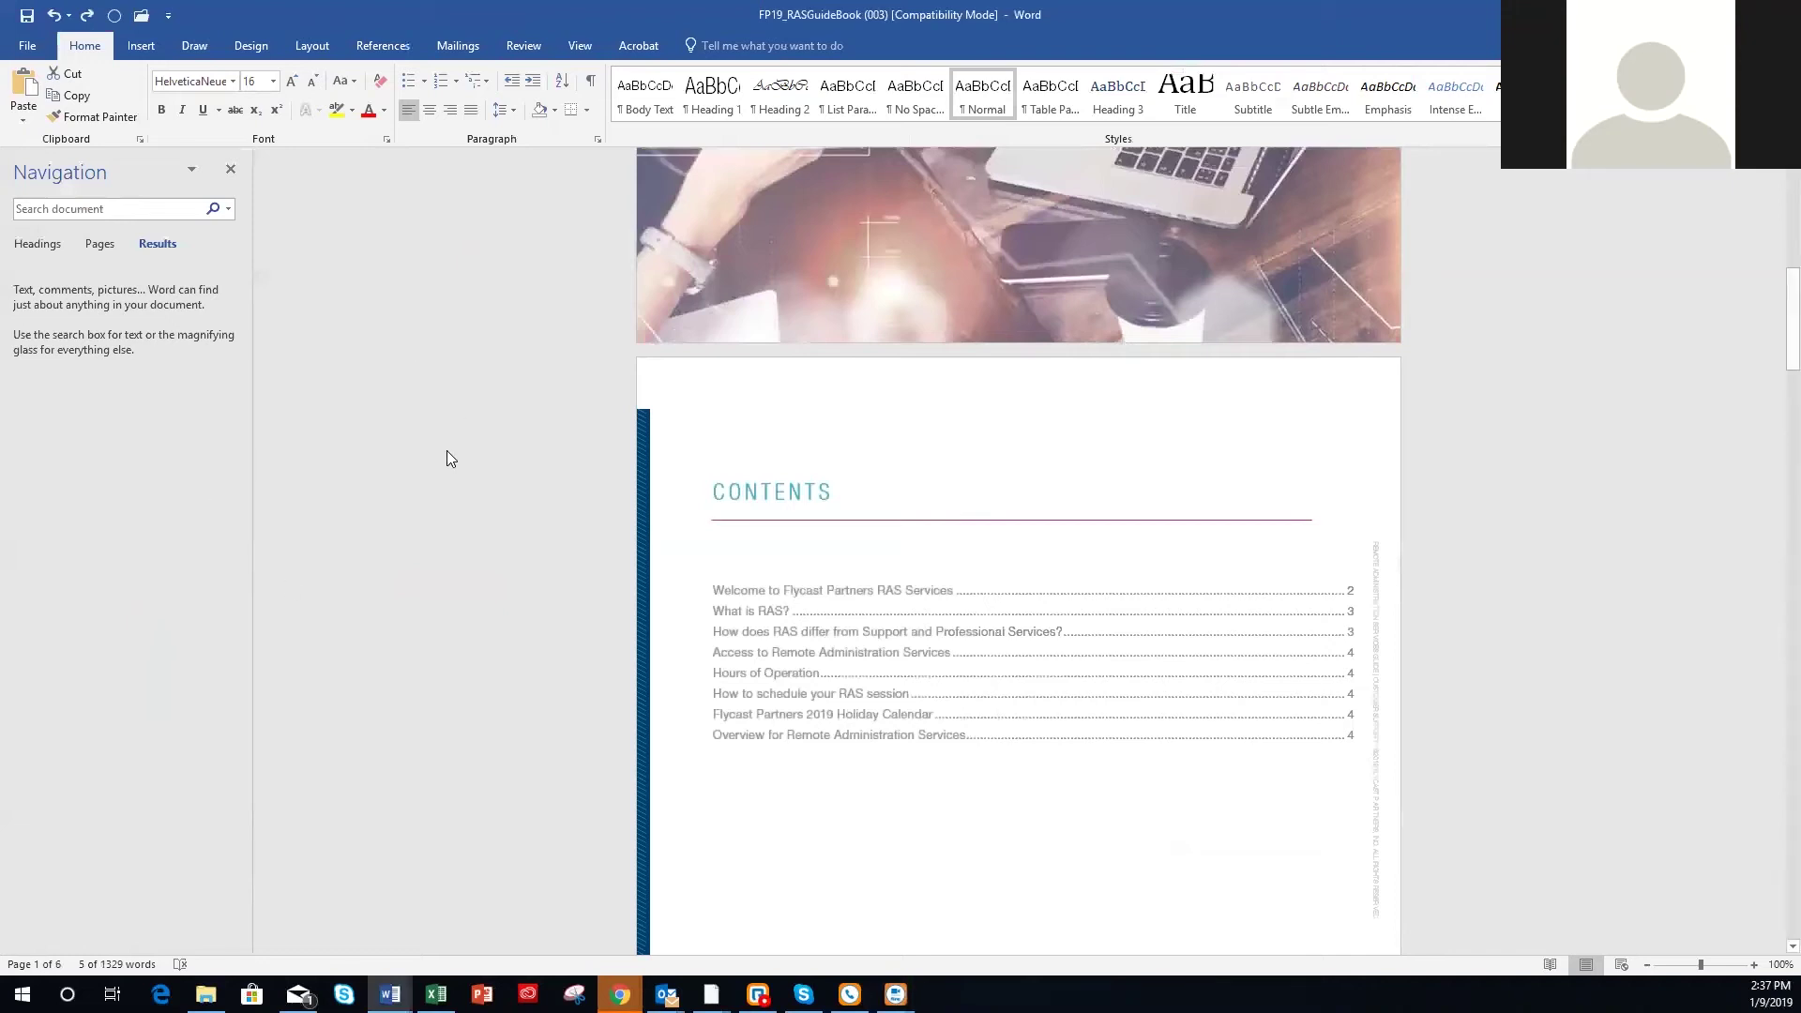
Delete the conference booth picture below the bulleted list on the What is RAS? page.
scroll(448, 458, "down", 10)
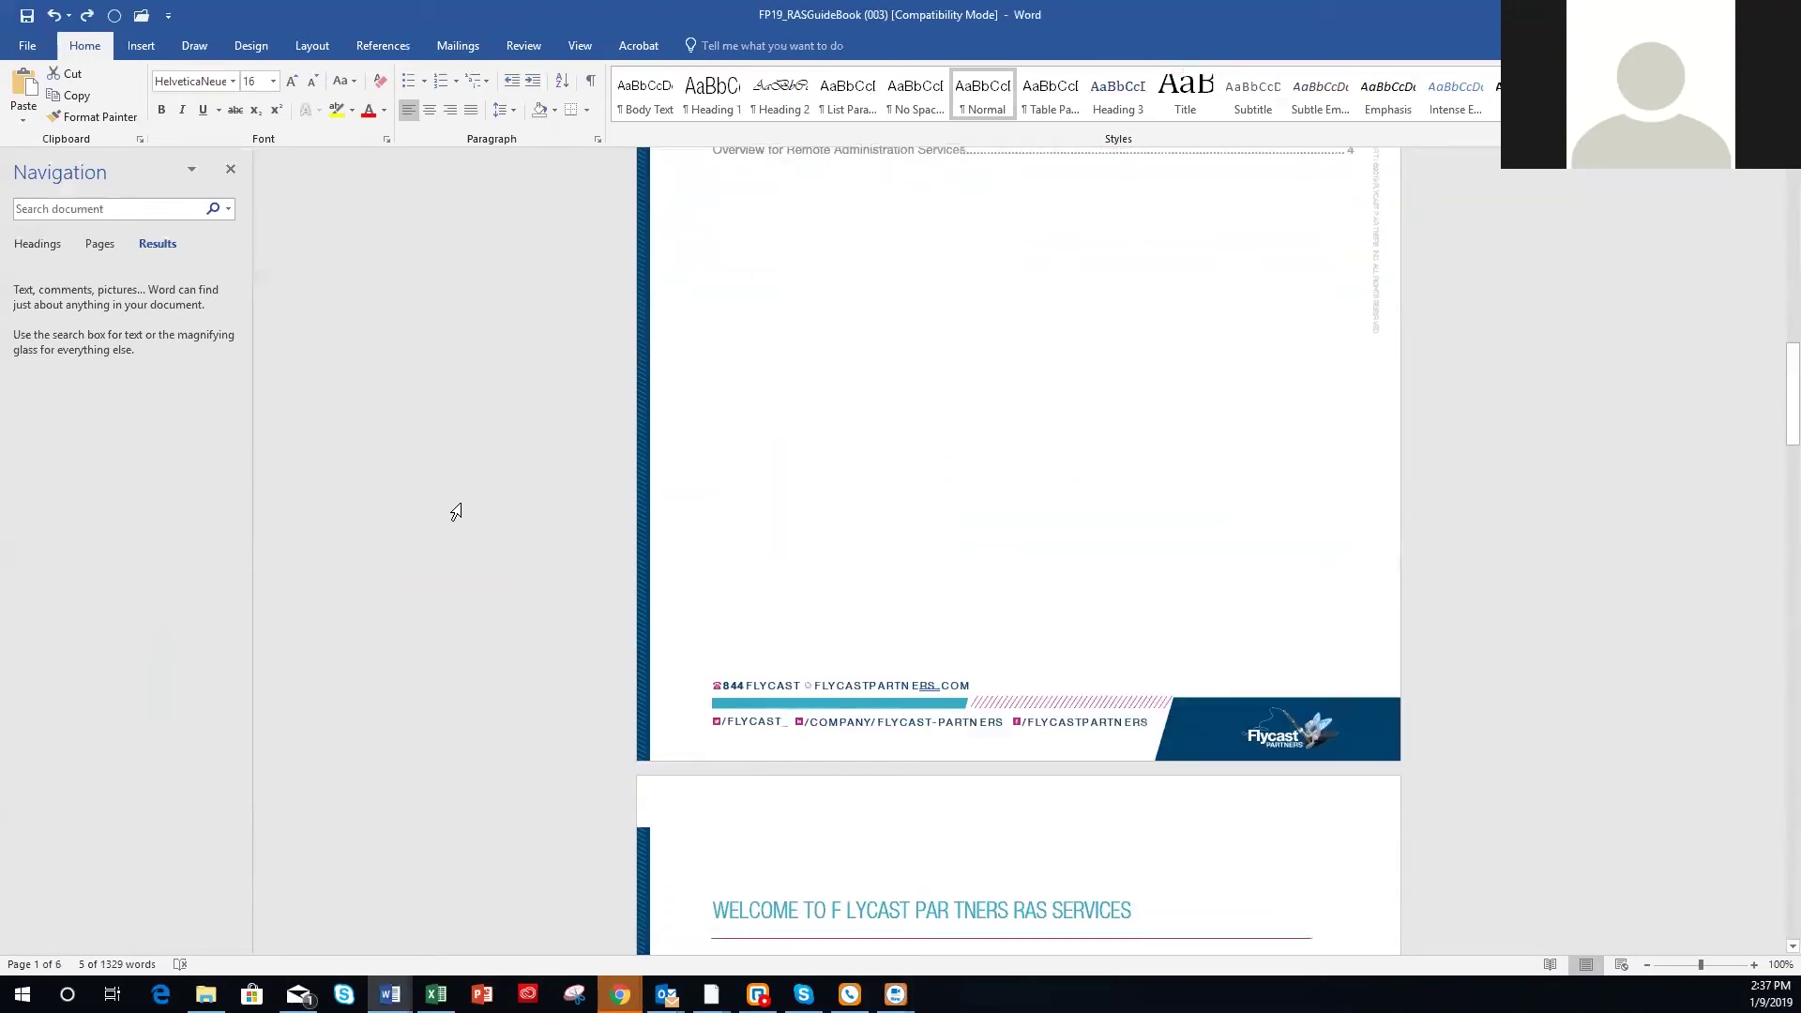
scroll(456, 511, "down", 12)
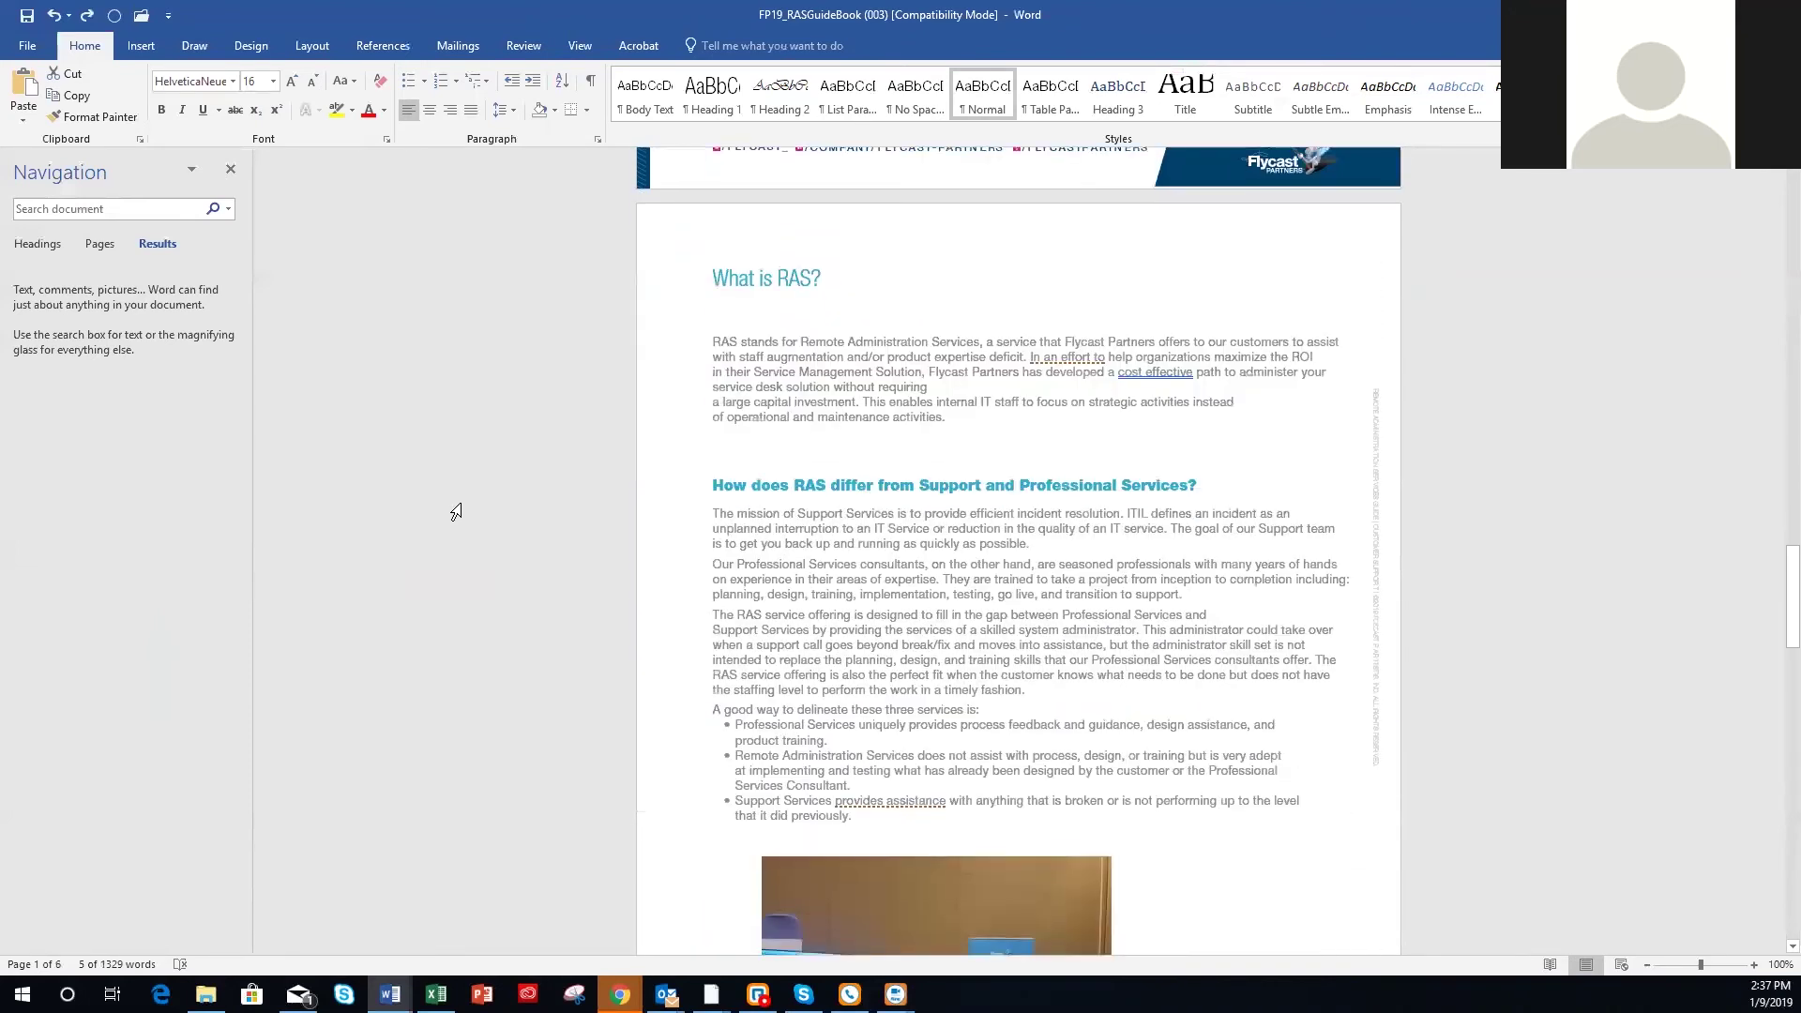
scroll(455, 511, "down", 3)
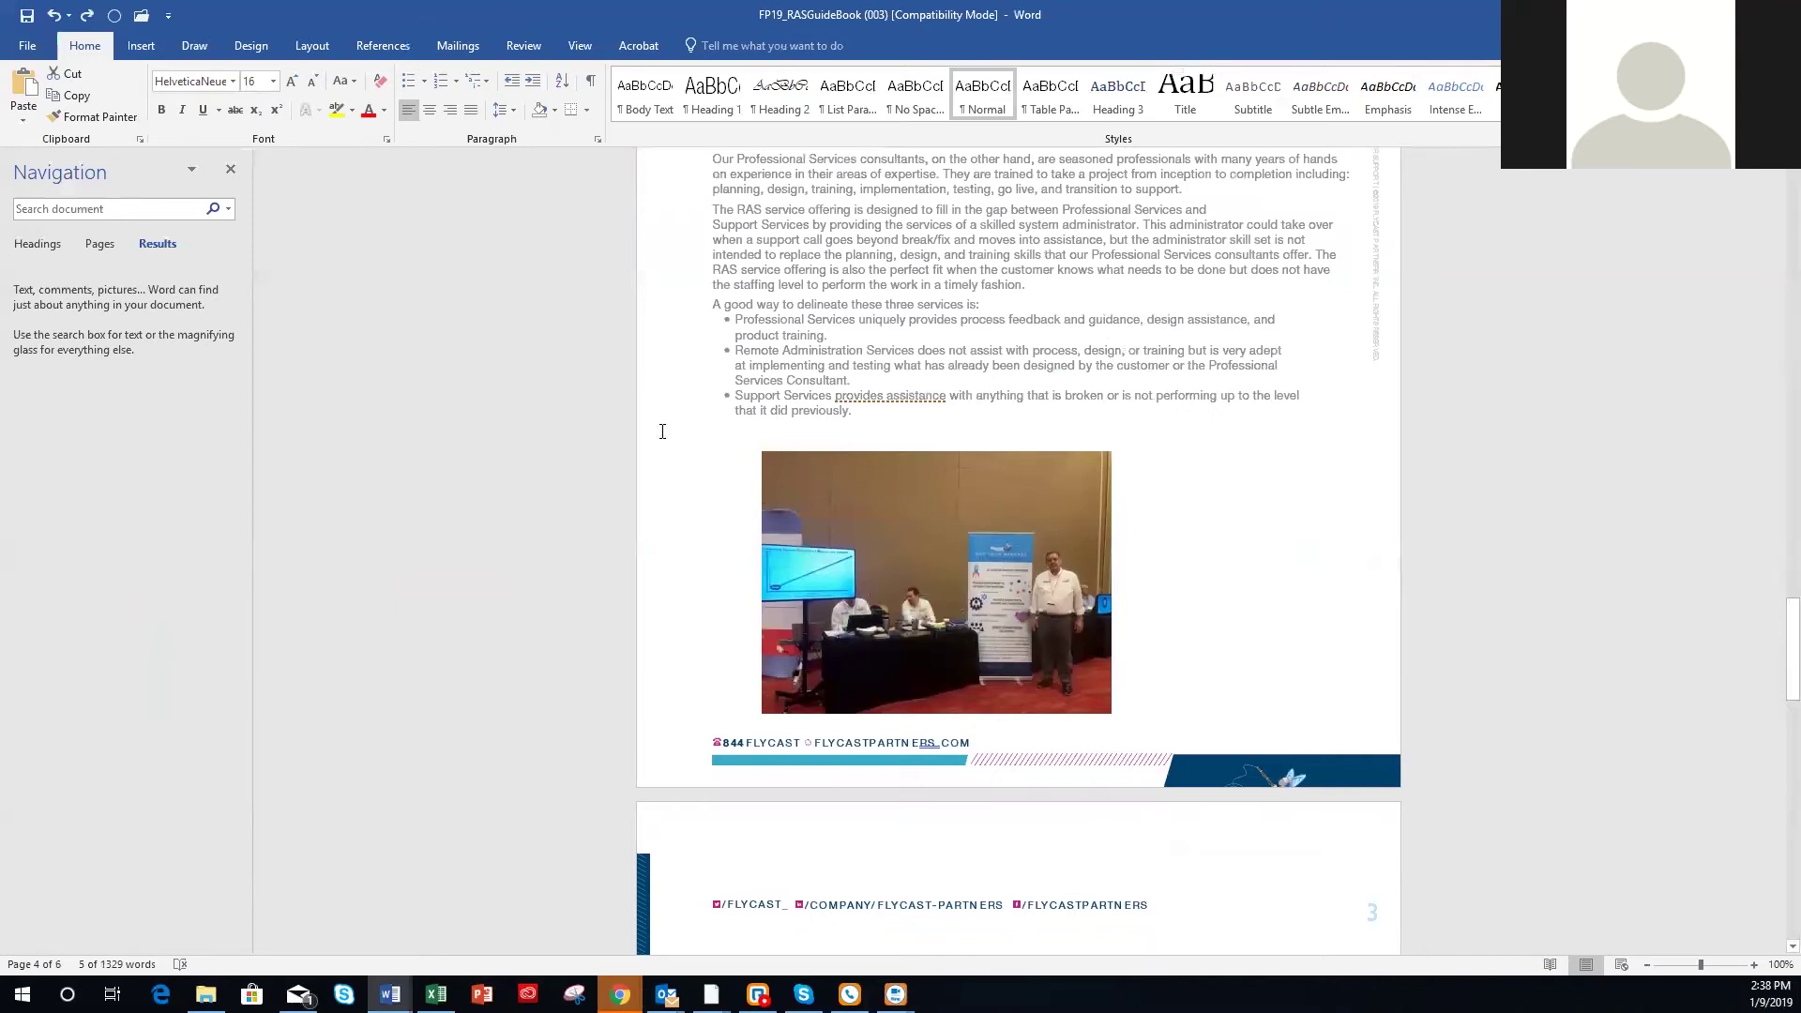
left_click(881, 542)
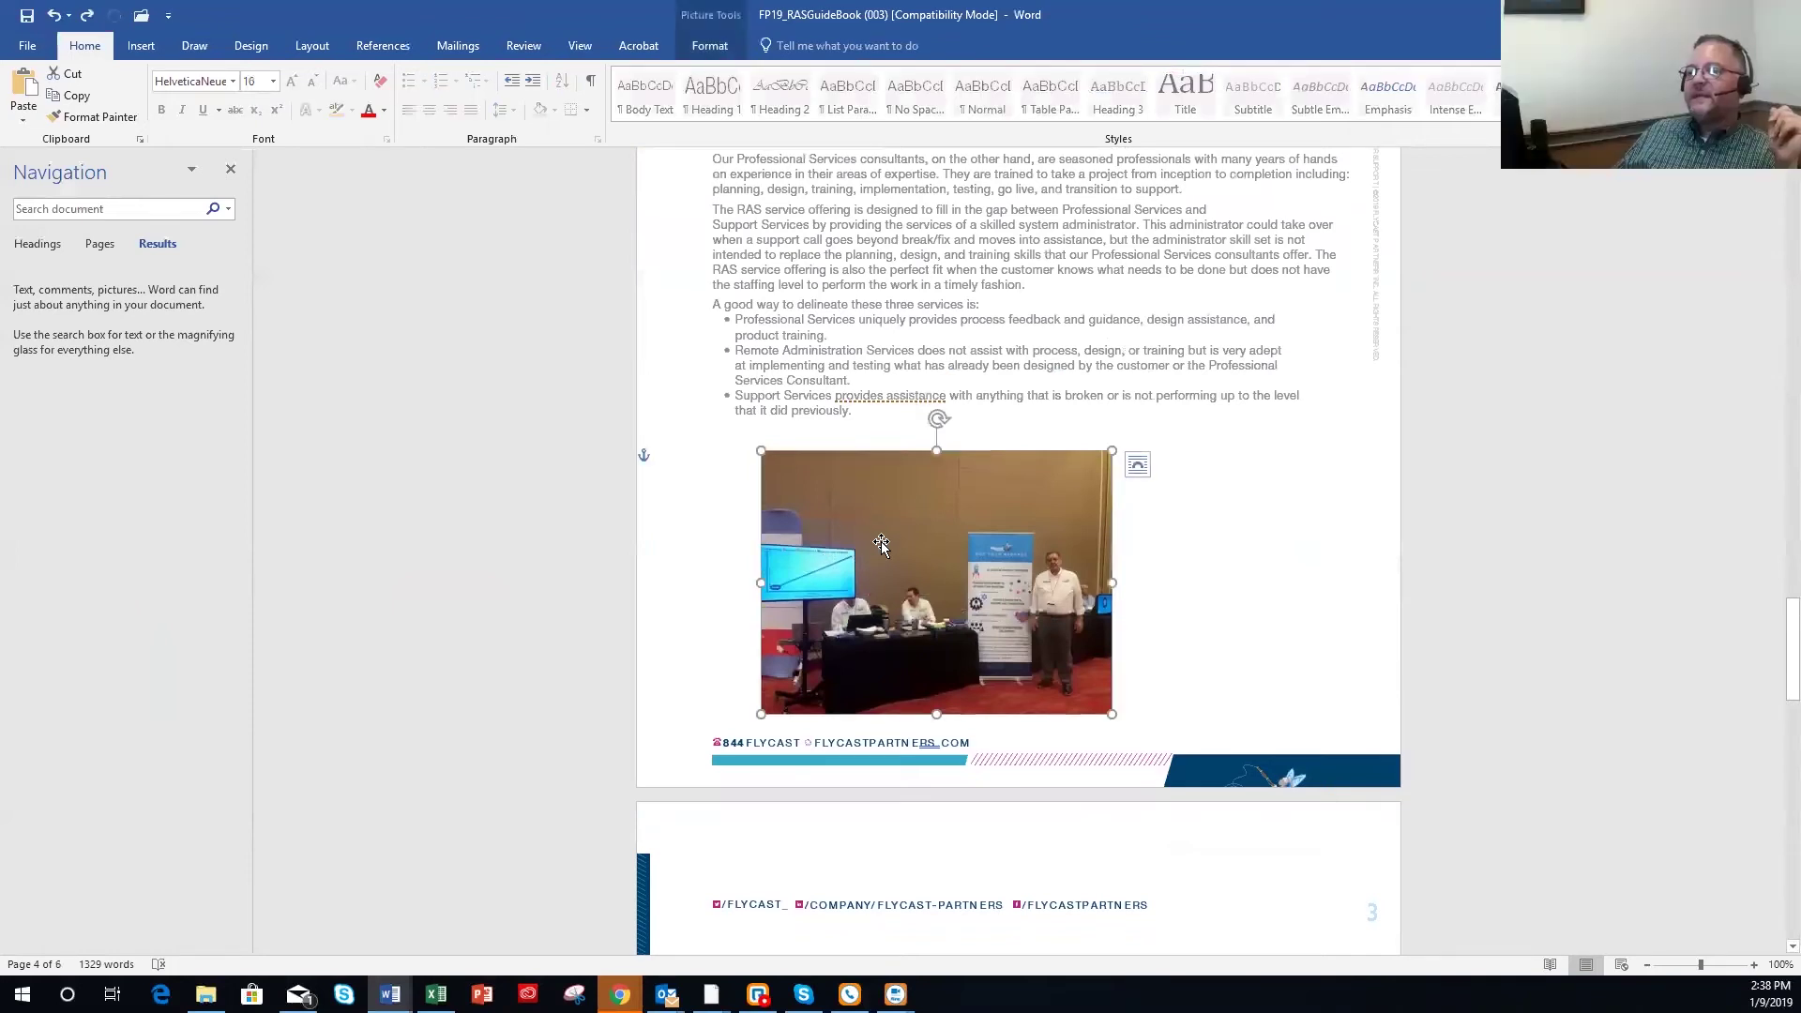
key("Delete")
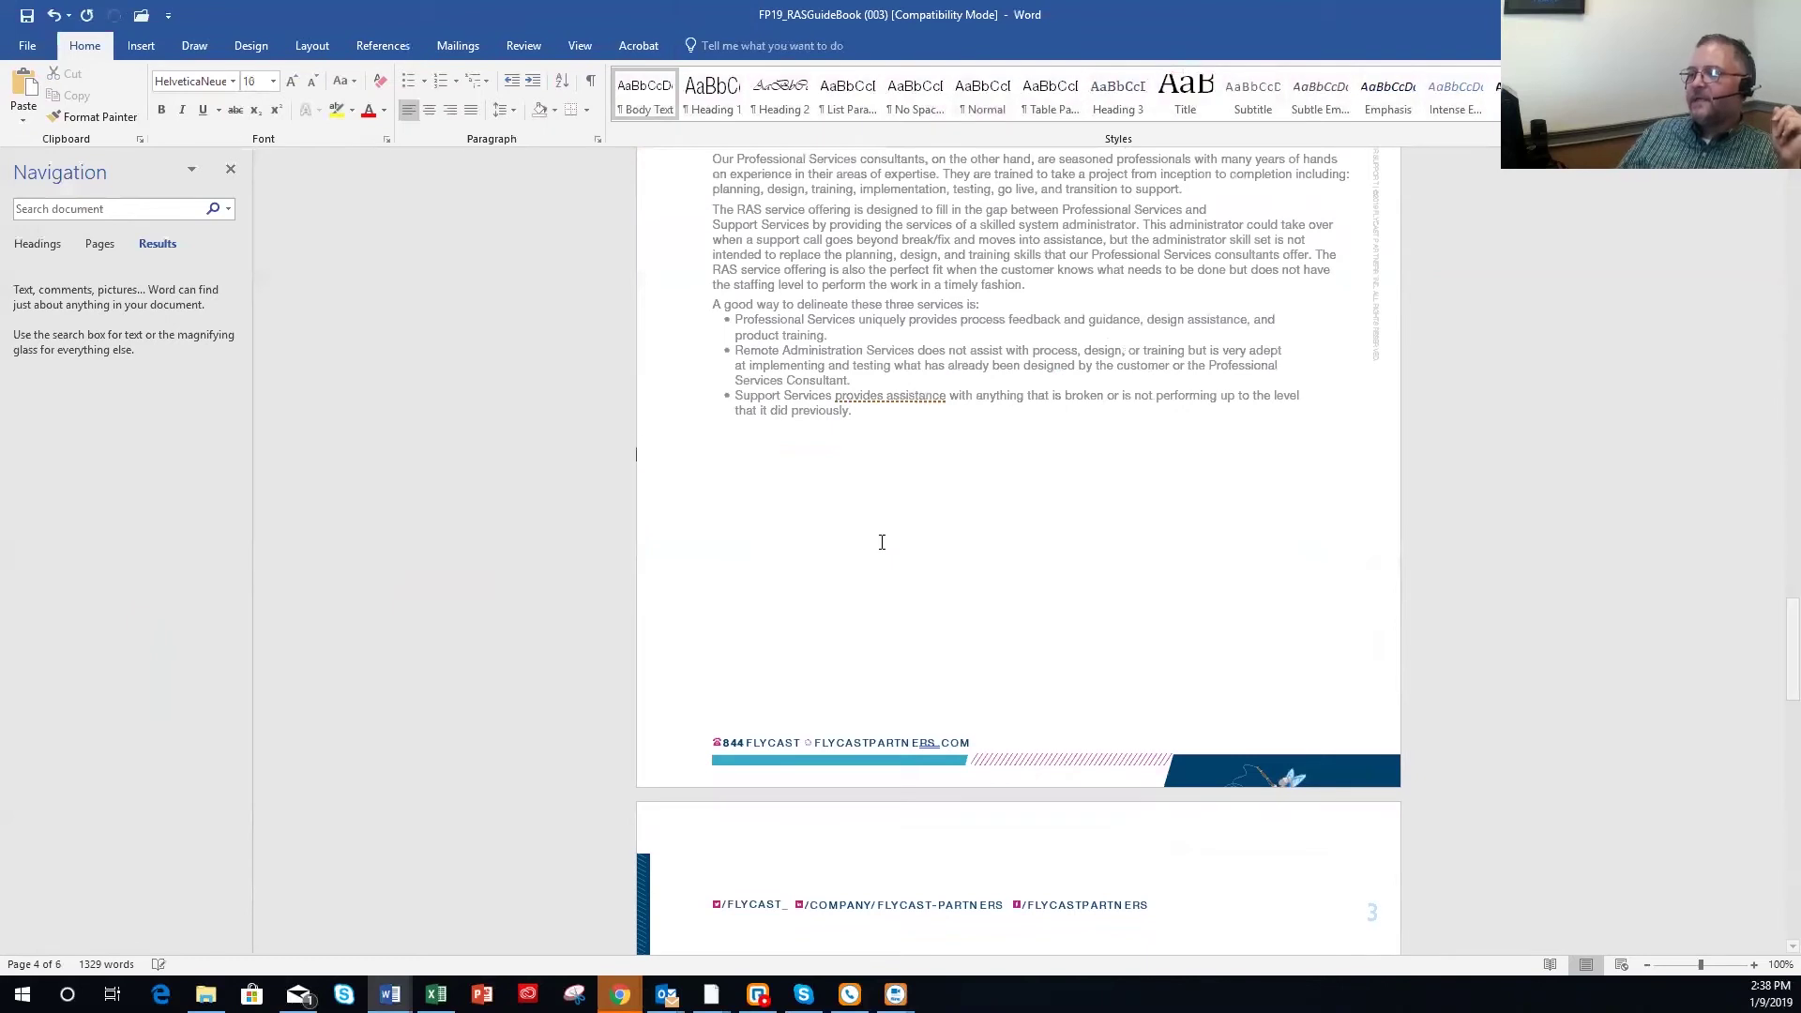
Insert the black-and-white group photo from file below the bulleted list on the What is RAS? page.
scroll(949, 354, "up", 20)
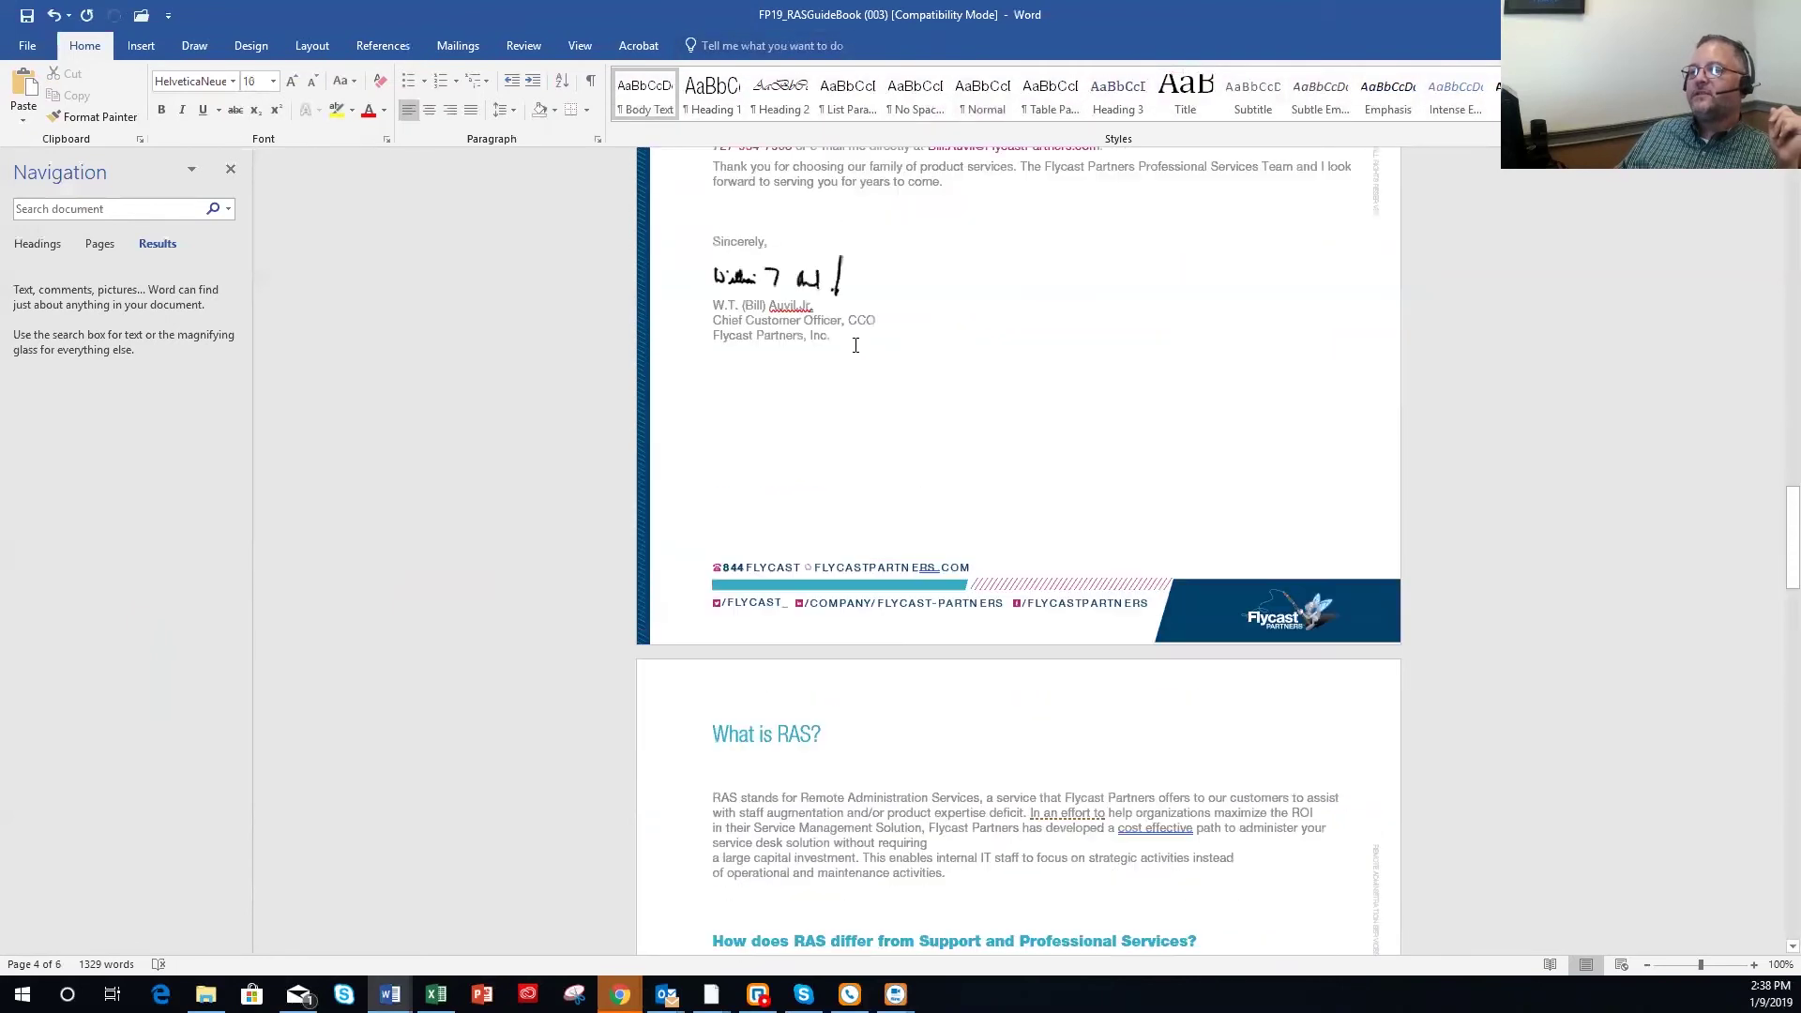
scroll(889, 324, "up", 10)
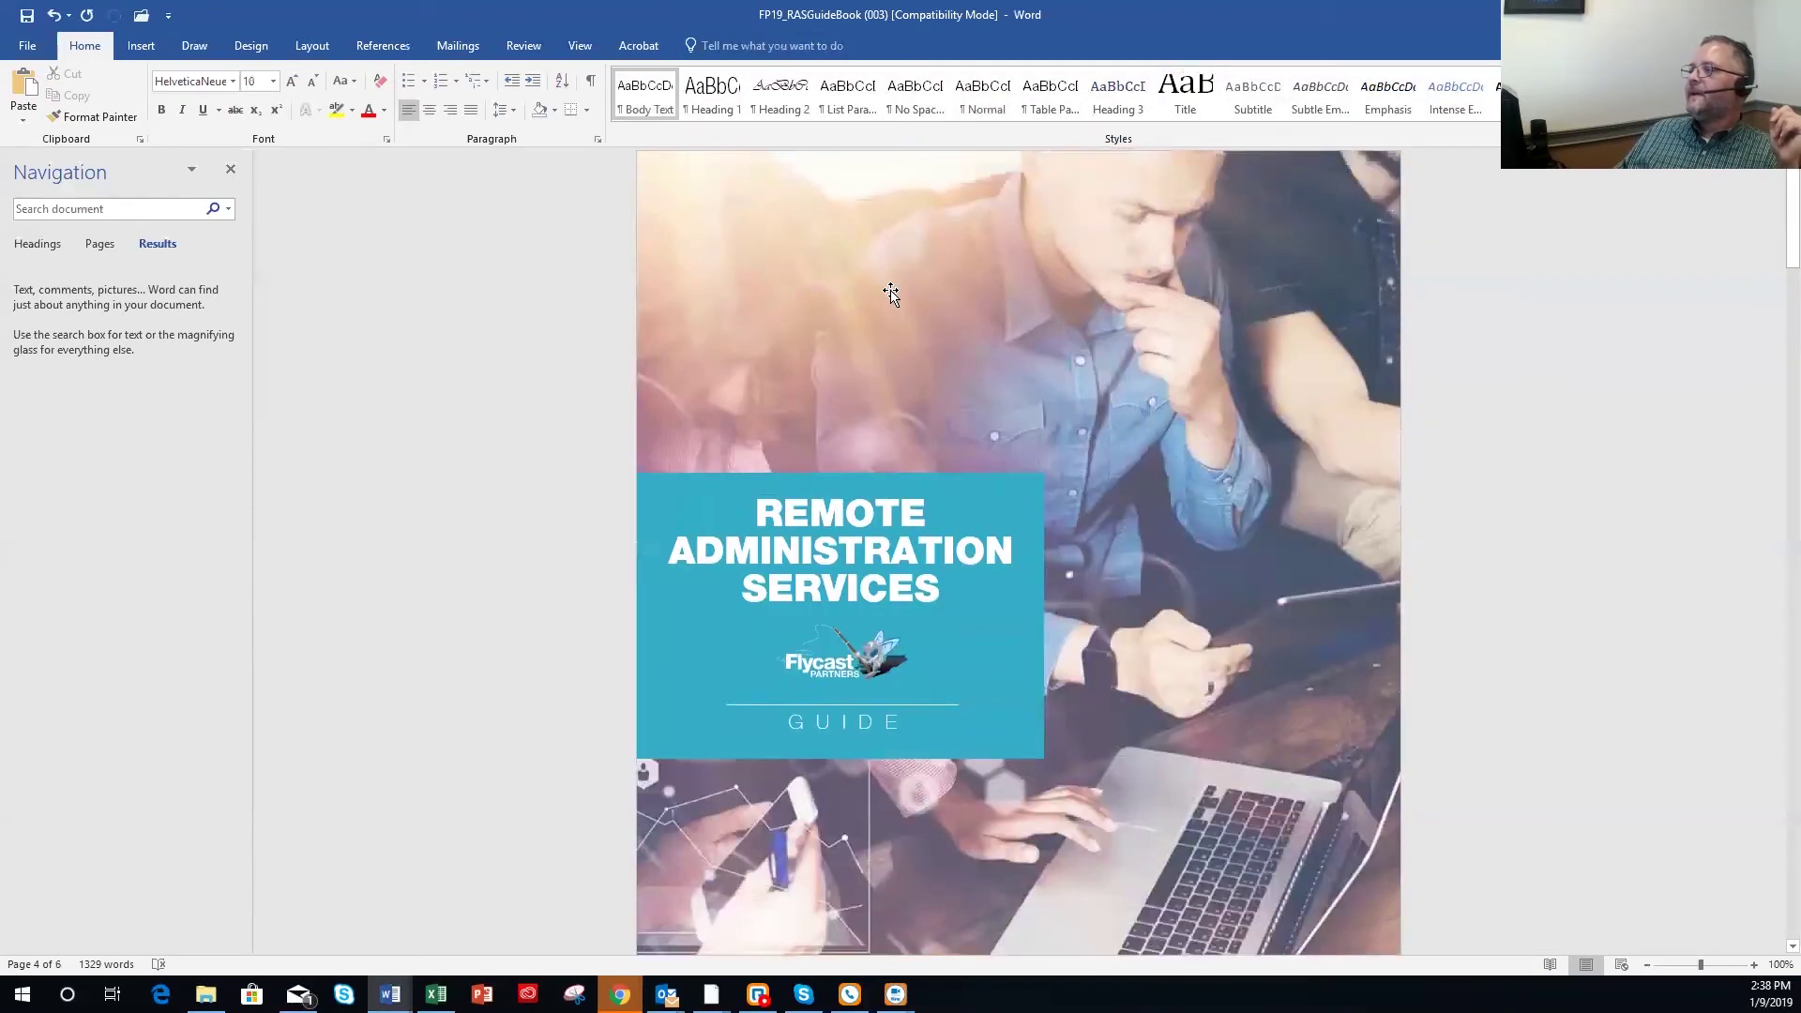
left_click(141, 45)
left_click(200, 94)
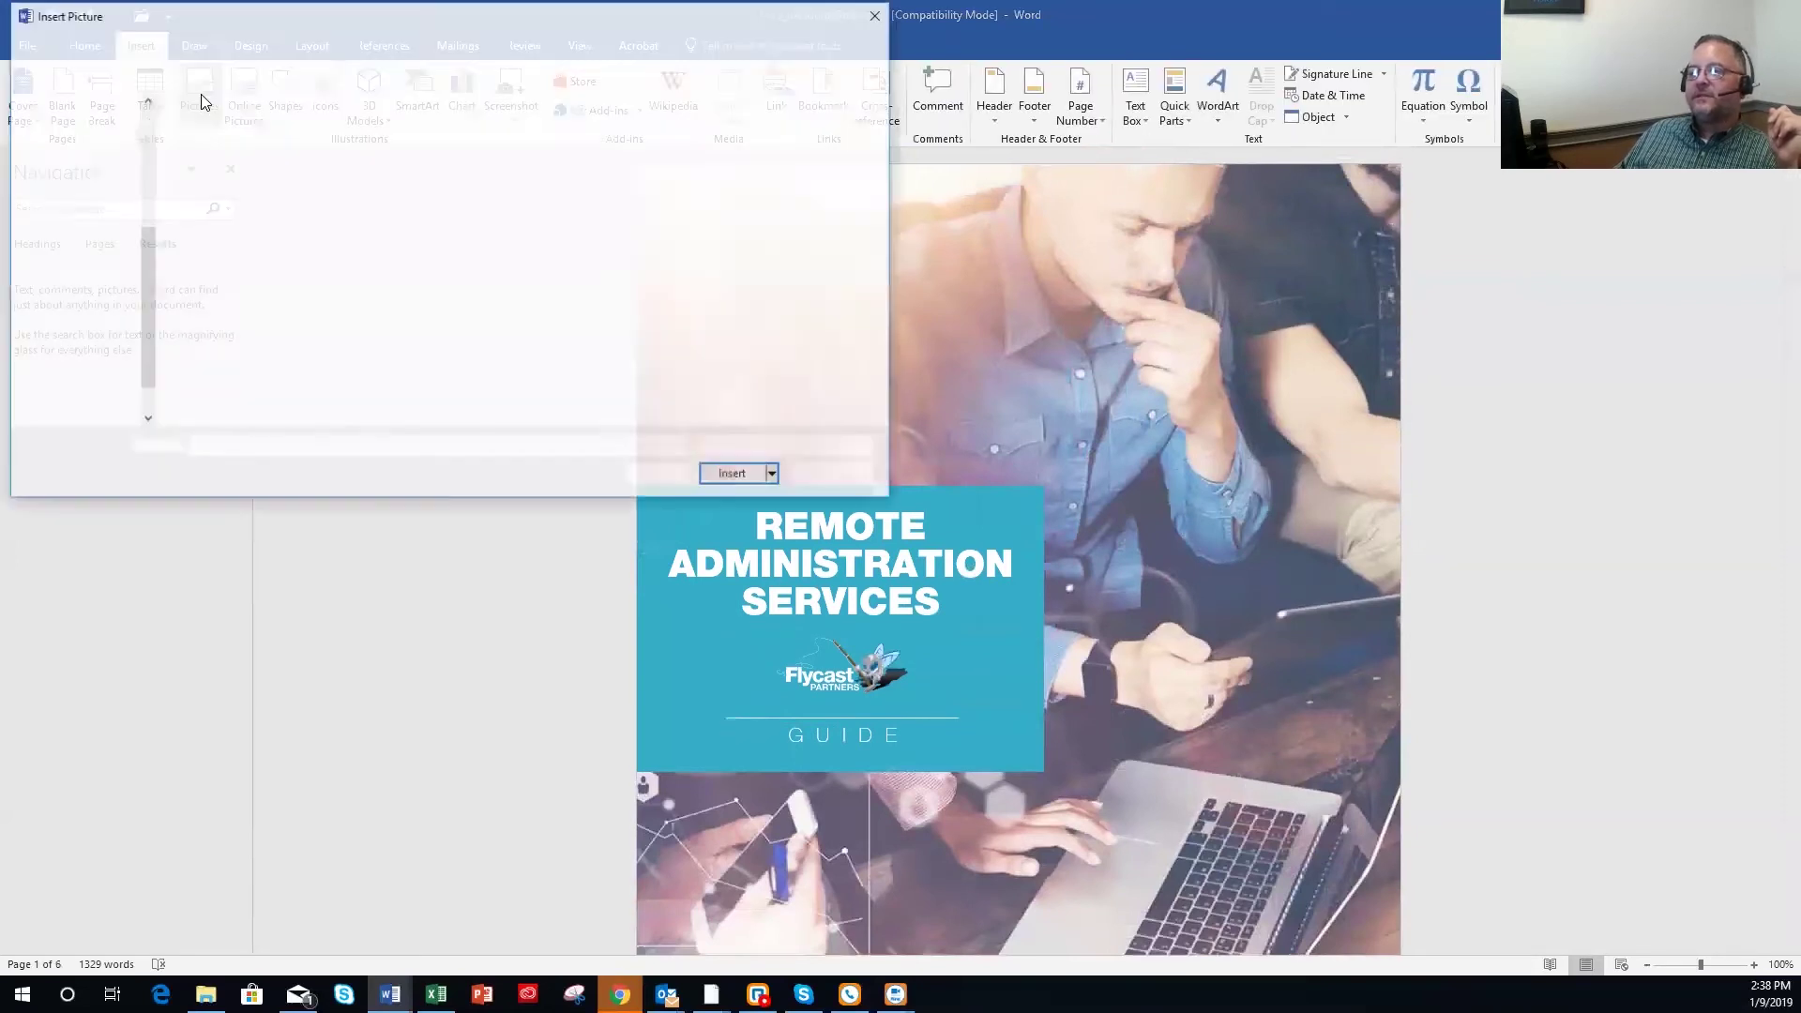
double_click(435, 167)
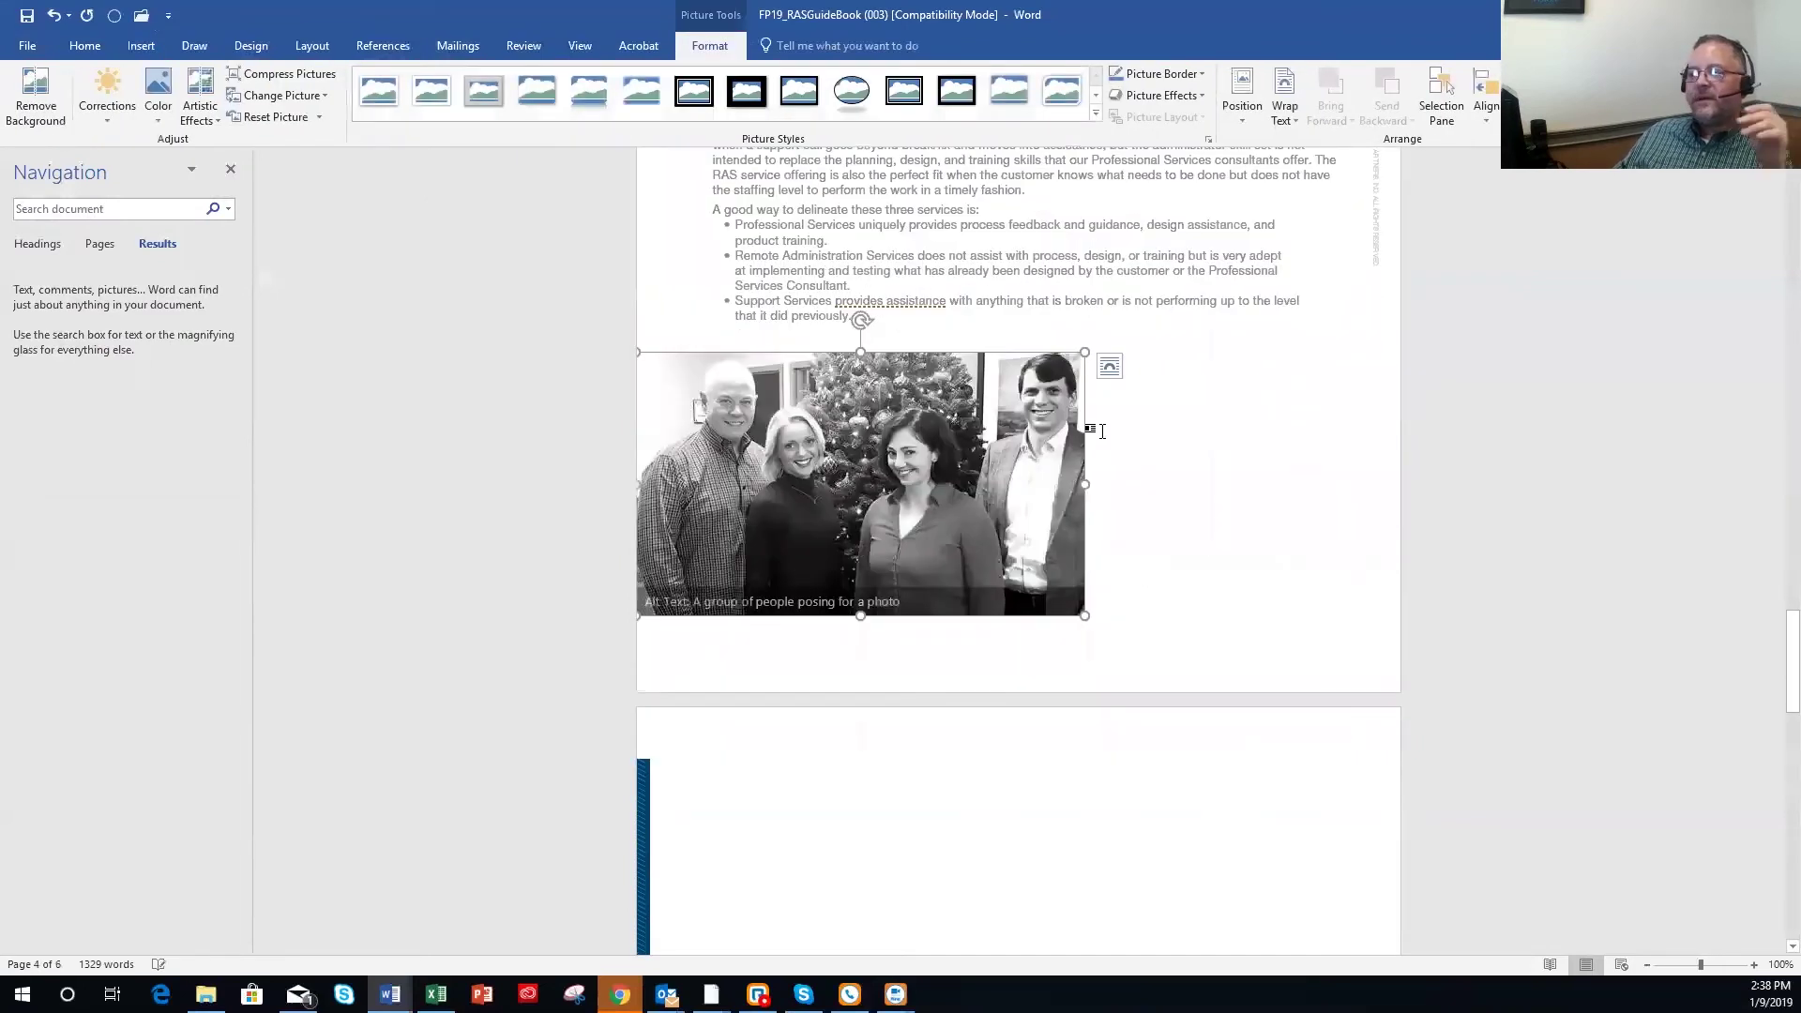
Try two other text wrapping options on the group photo, and set its layout to Behind Text.
left_click(1106, 367)
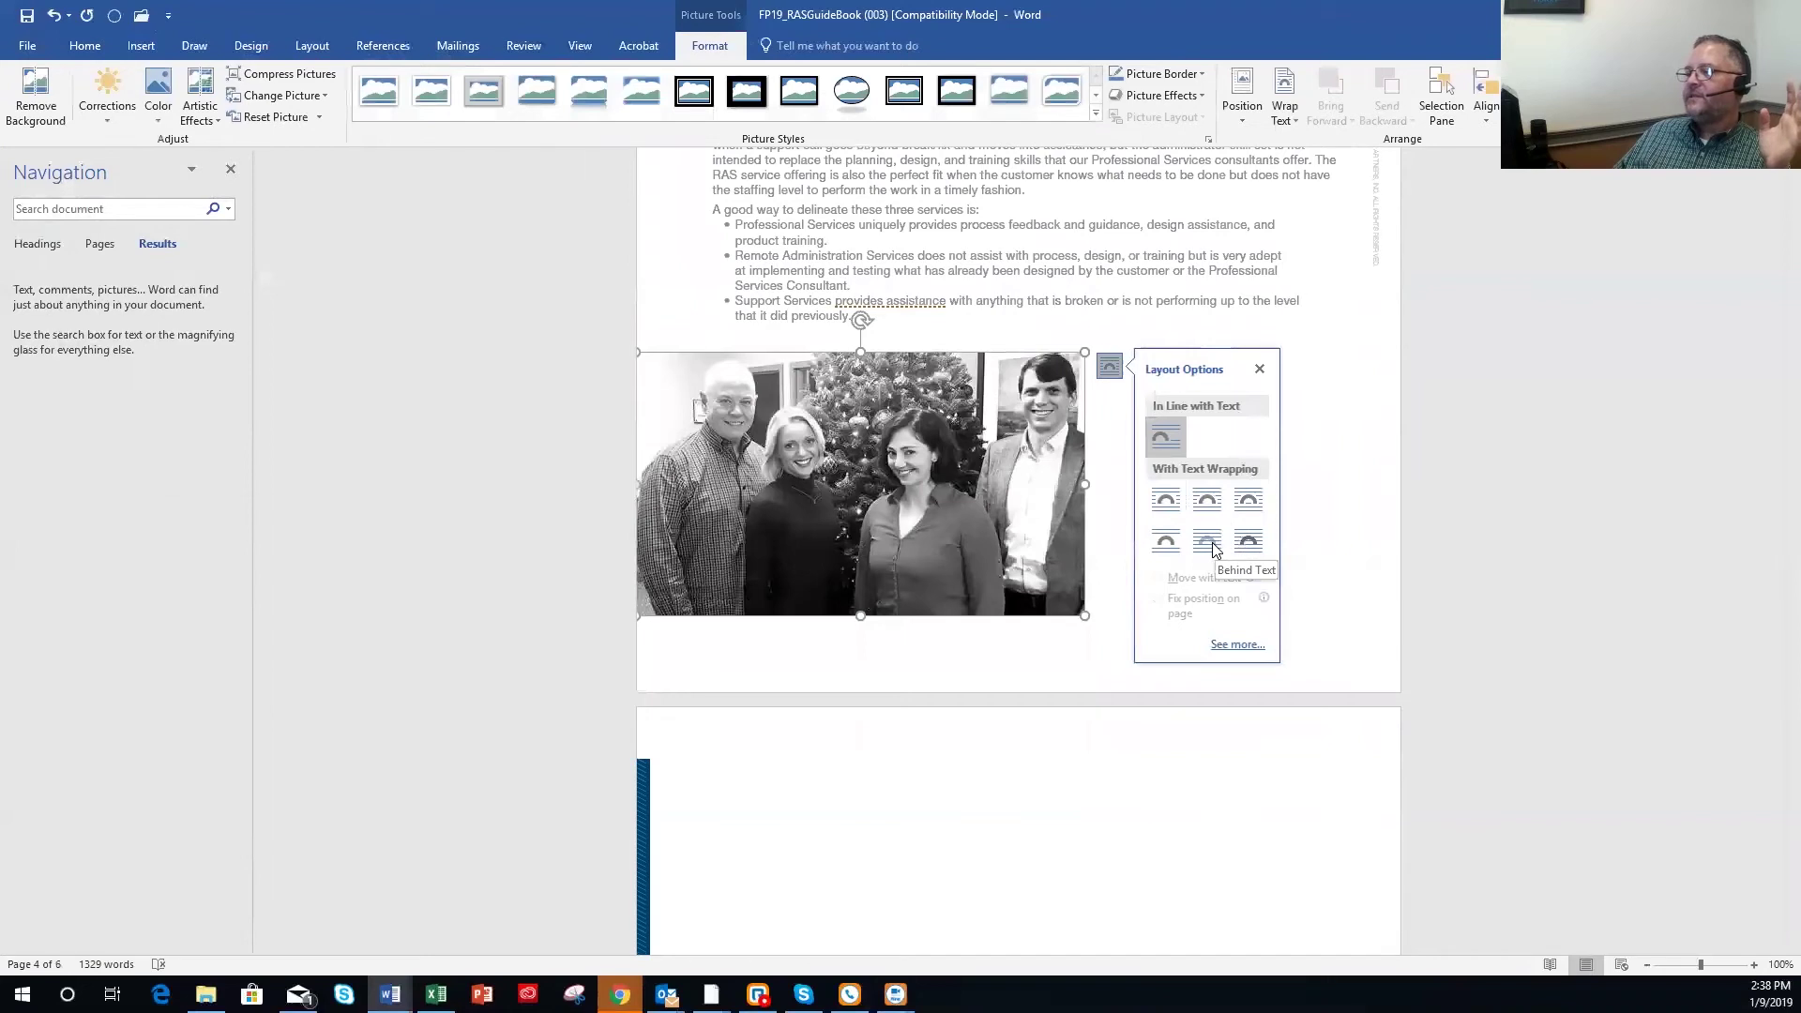
left_click(1155, 499)
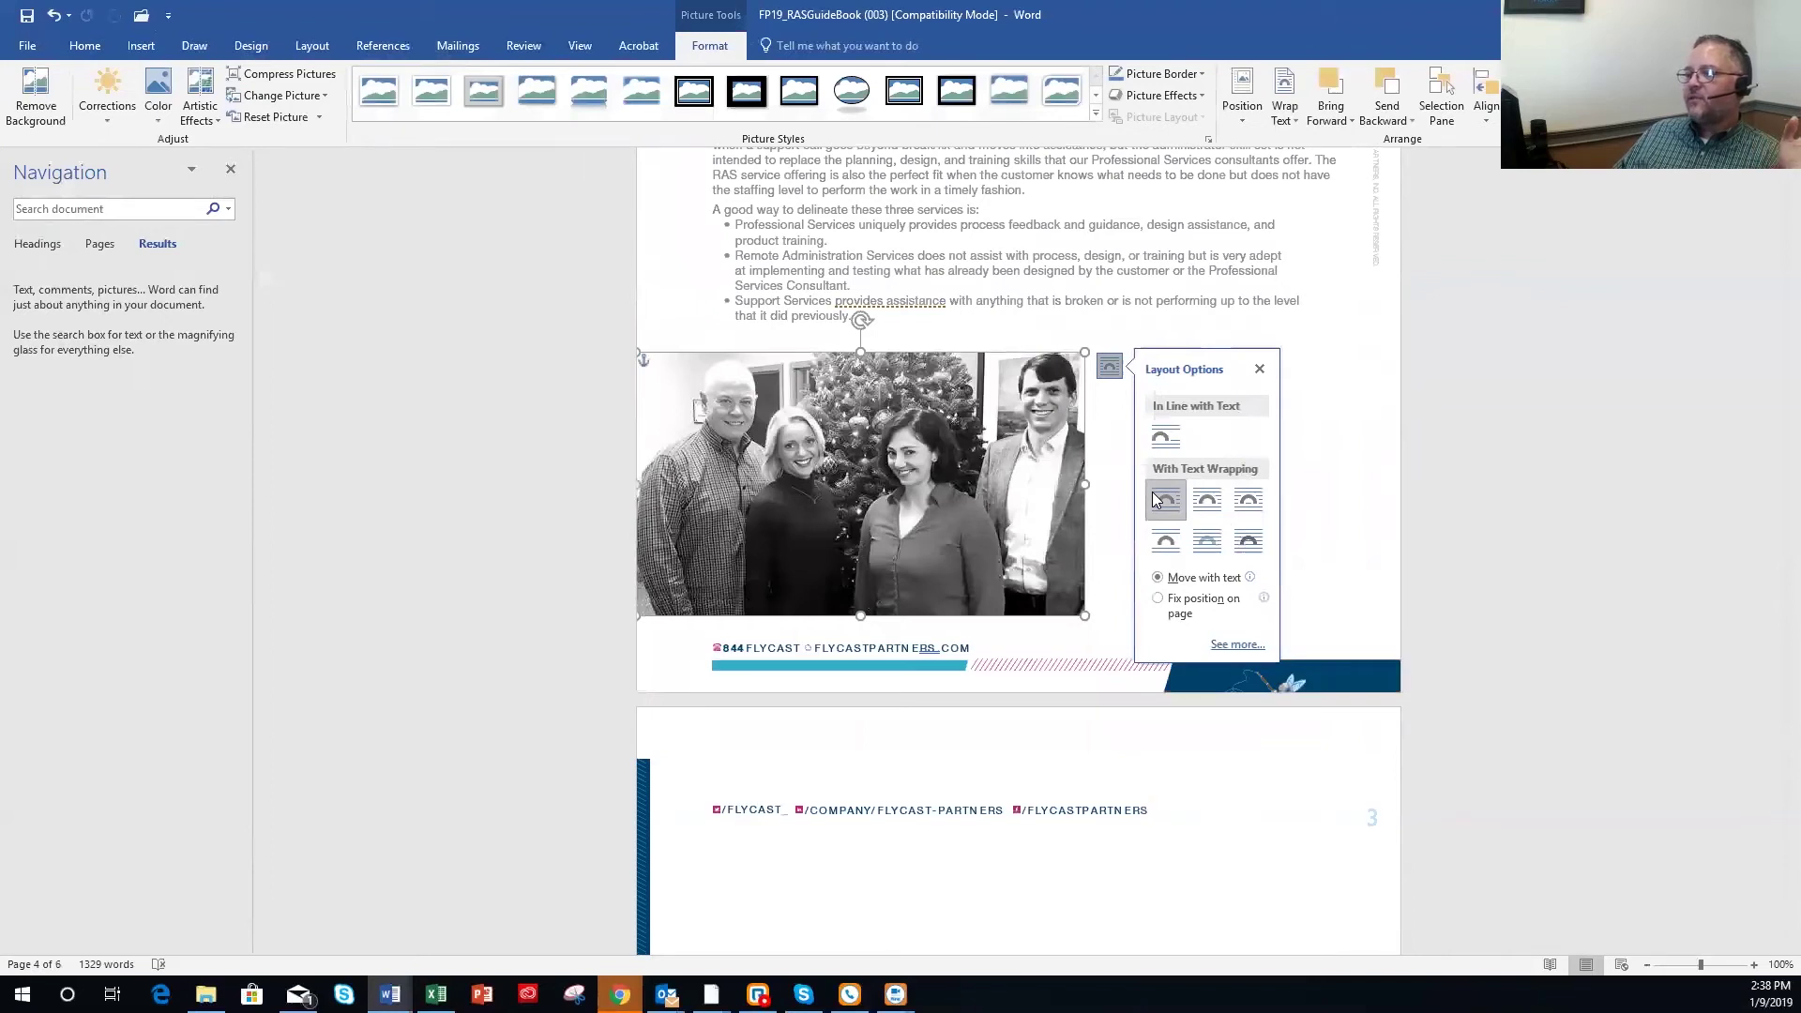
left_click(1207, 506)
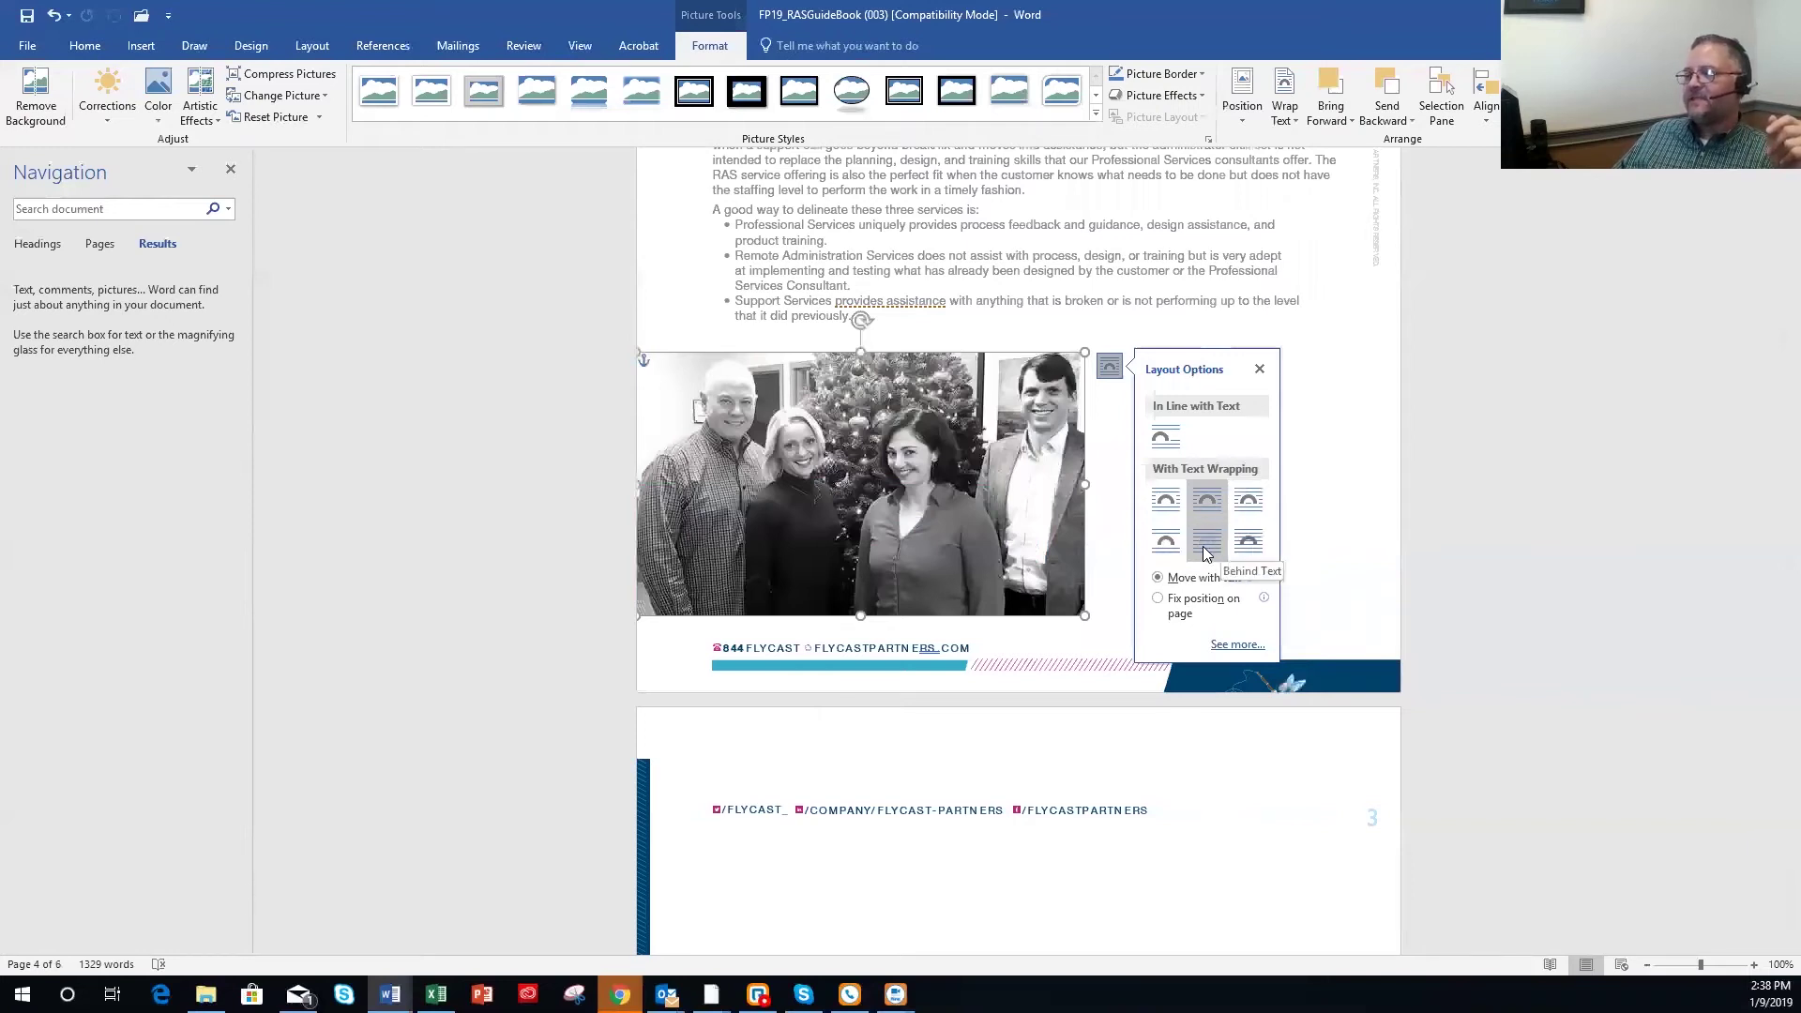
left_click(1208, 551)
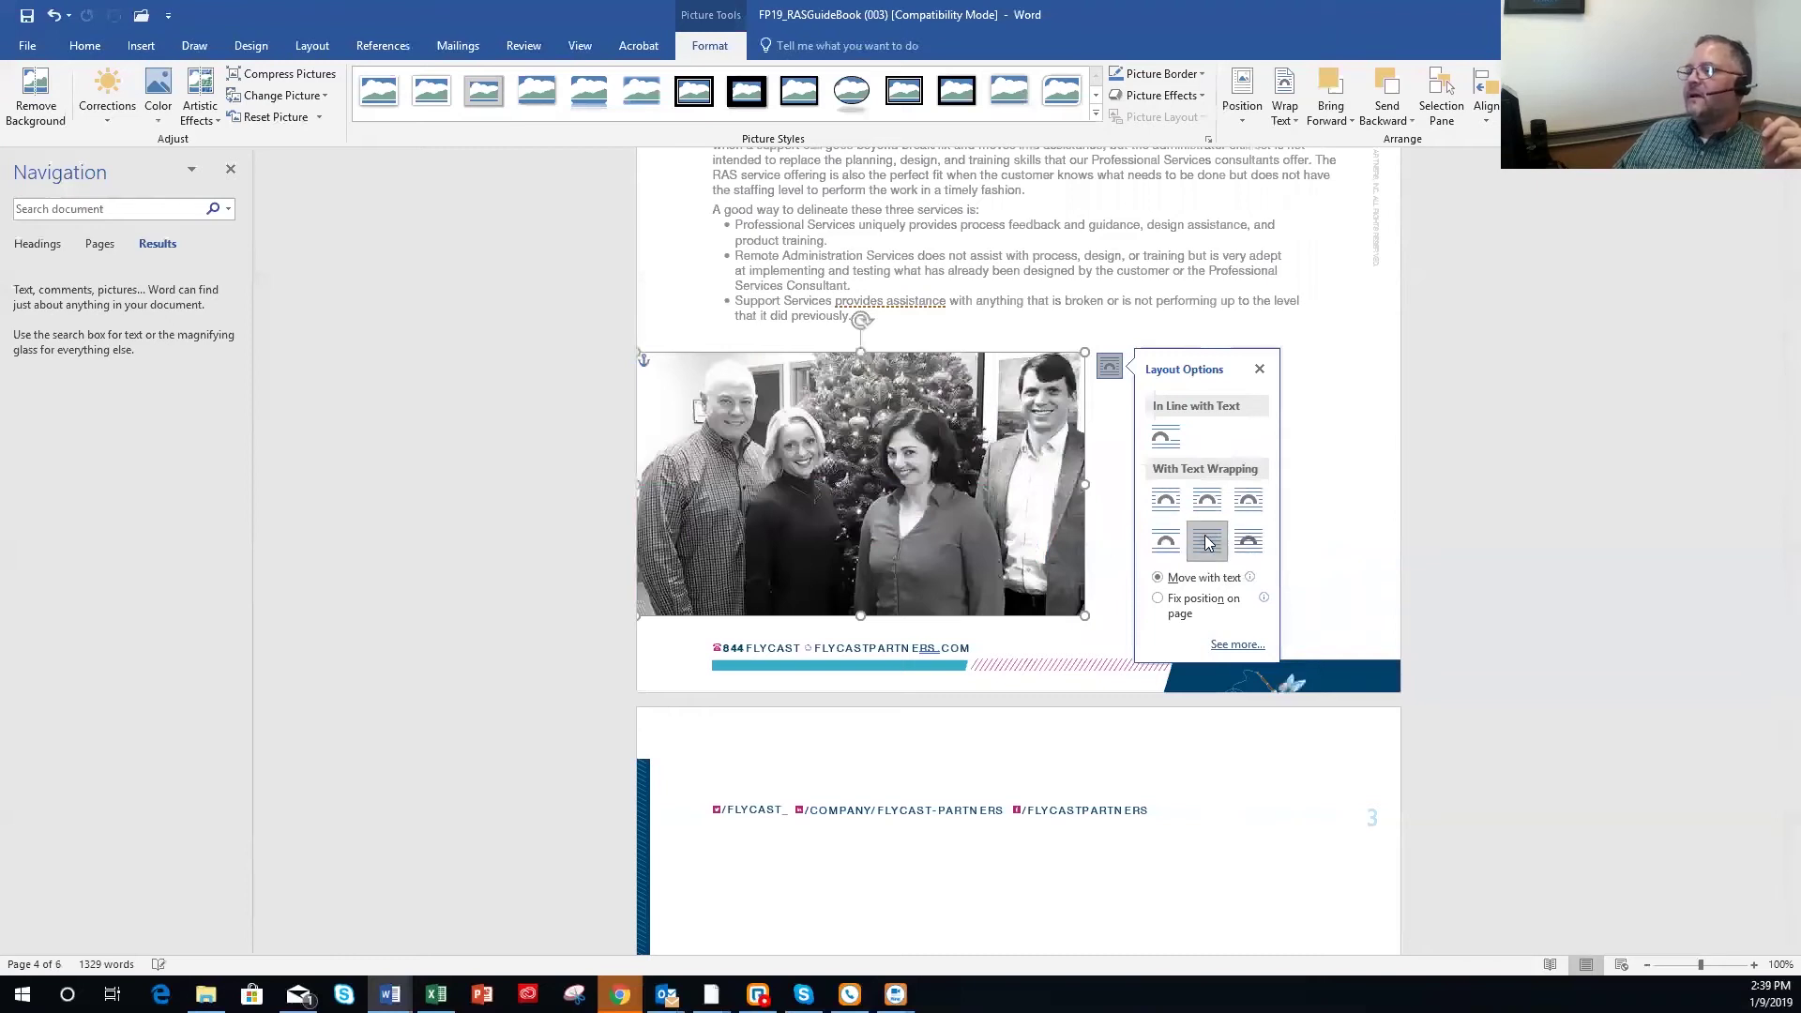
Move the group photo behind the section's text, reposition it centred on the page just below the bulleted list, and deselect it.
left_click_drag(1004, 359, 1129, 251)
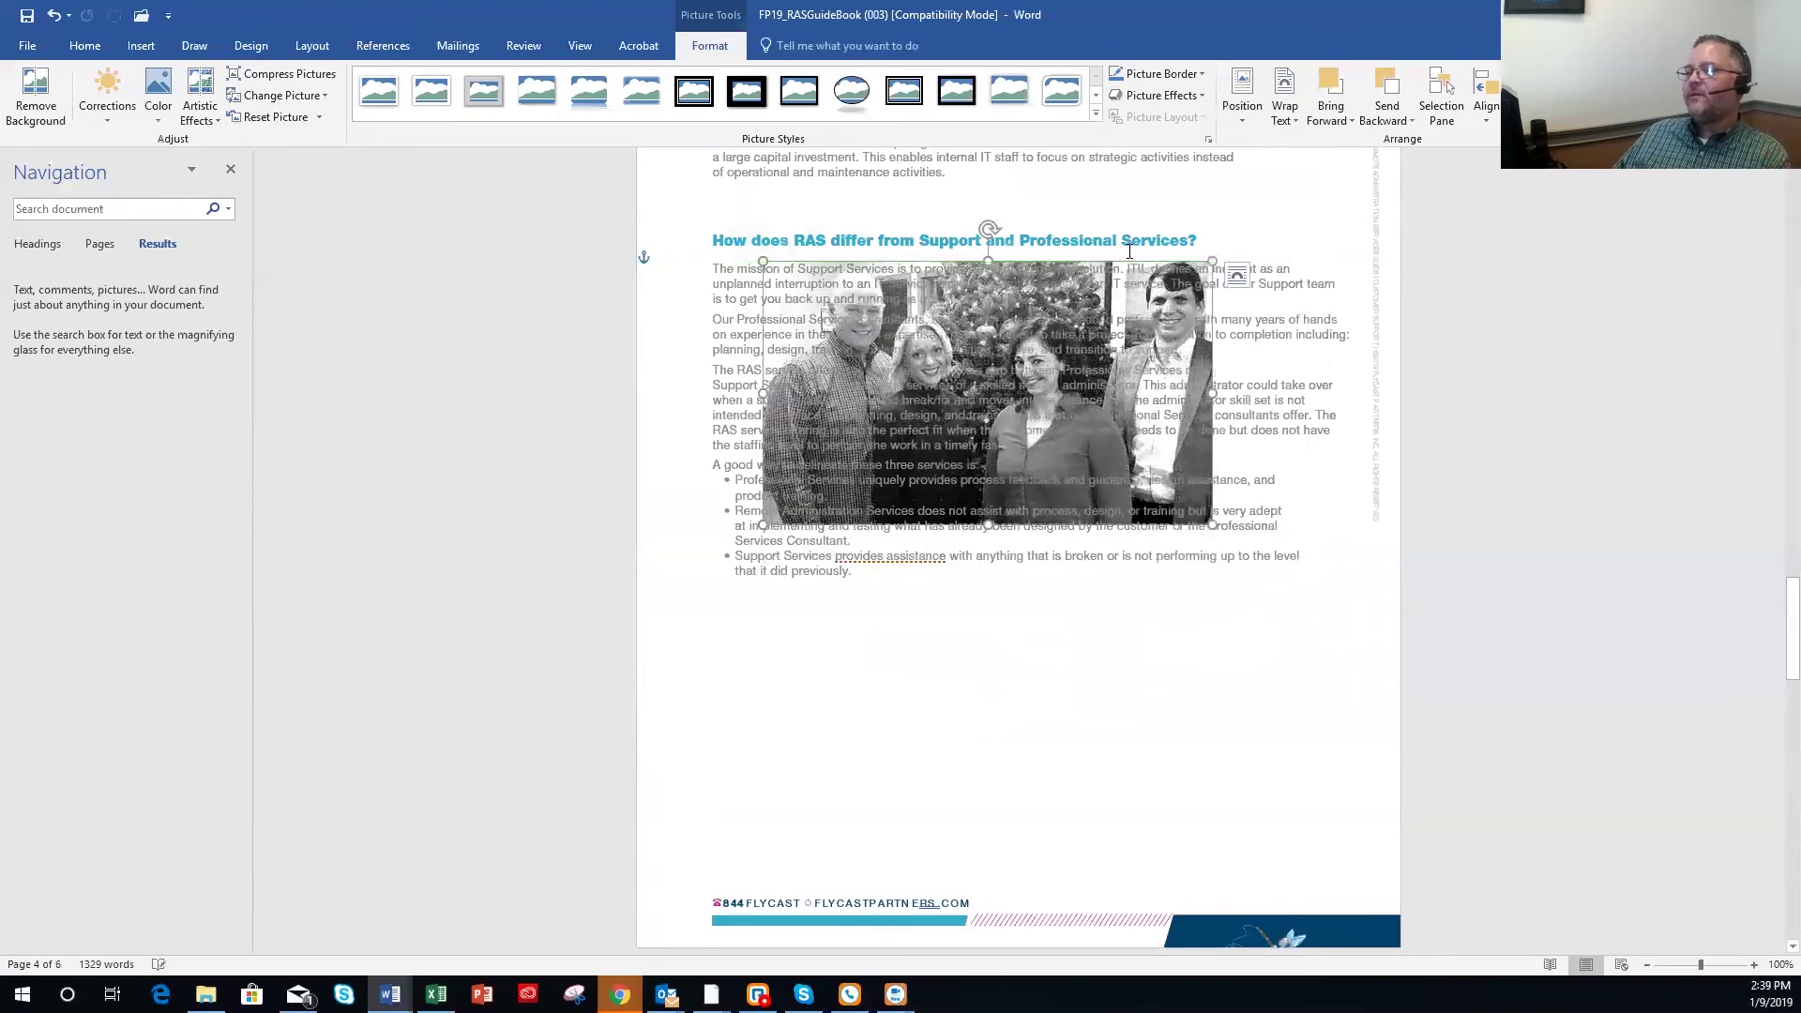
scroll(1069, 448, "up", 3)
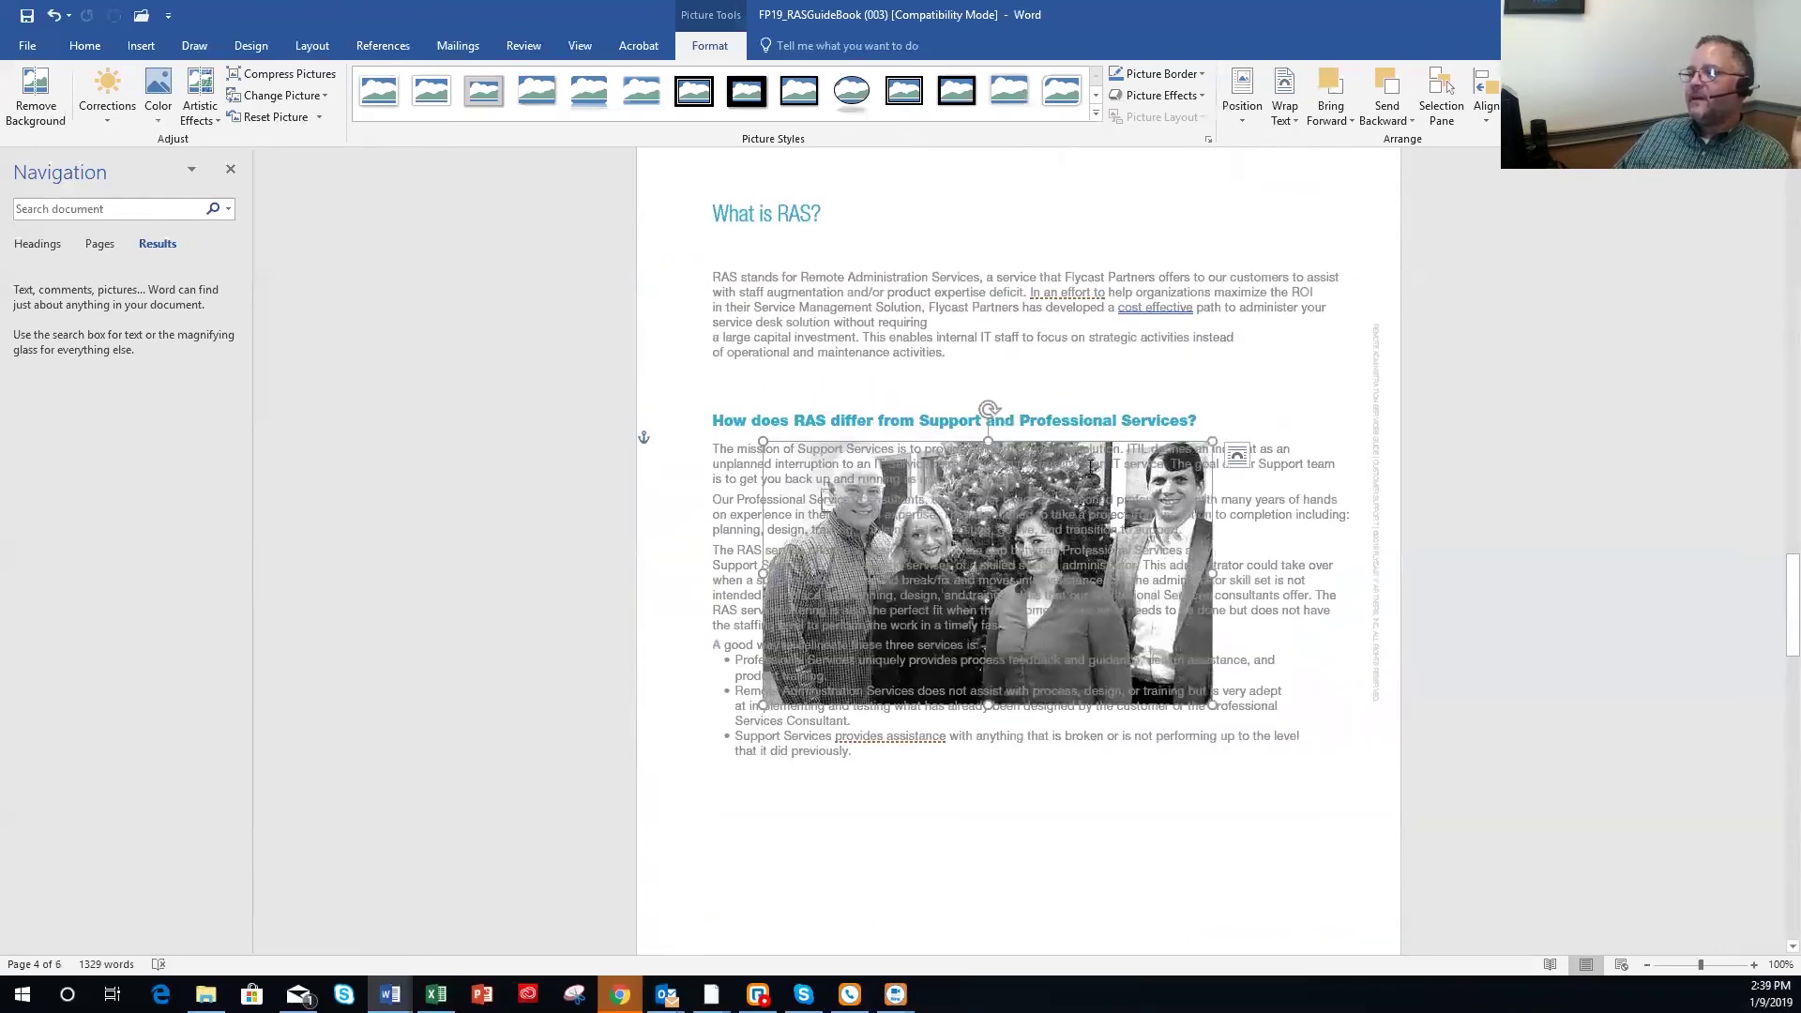
left_click_drag(1069, 448, 1100, 772)
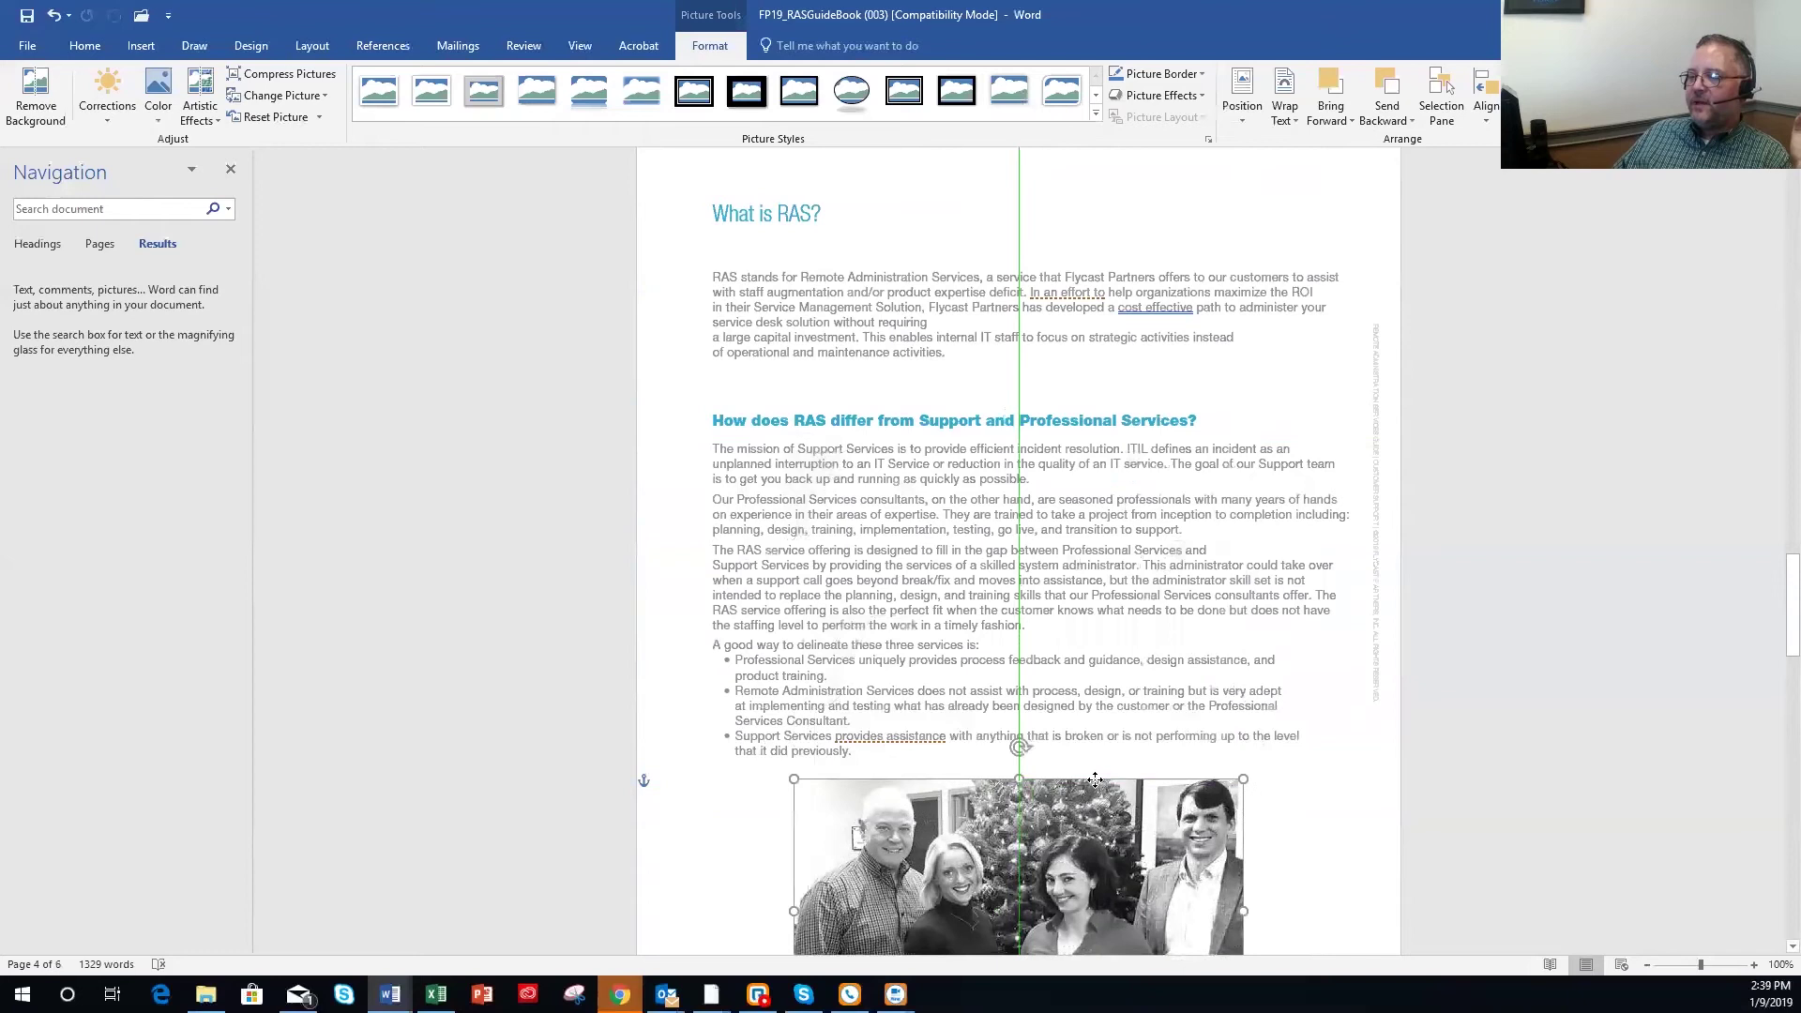
scroll(1338, 668, "down", 10)
scroll(1338, 668, "up", 3)
left_click_drag(1078, 331, 1086, 317)
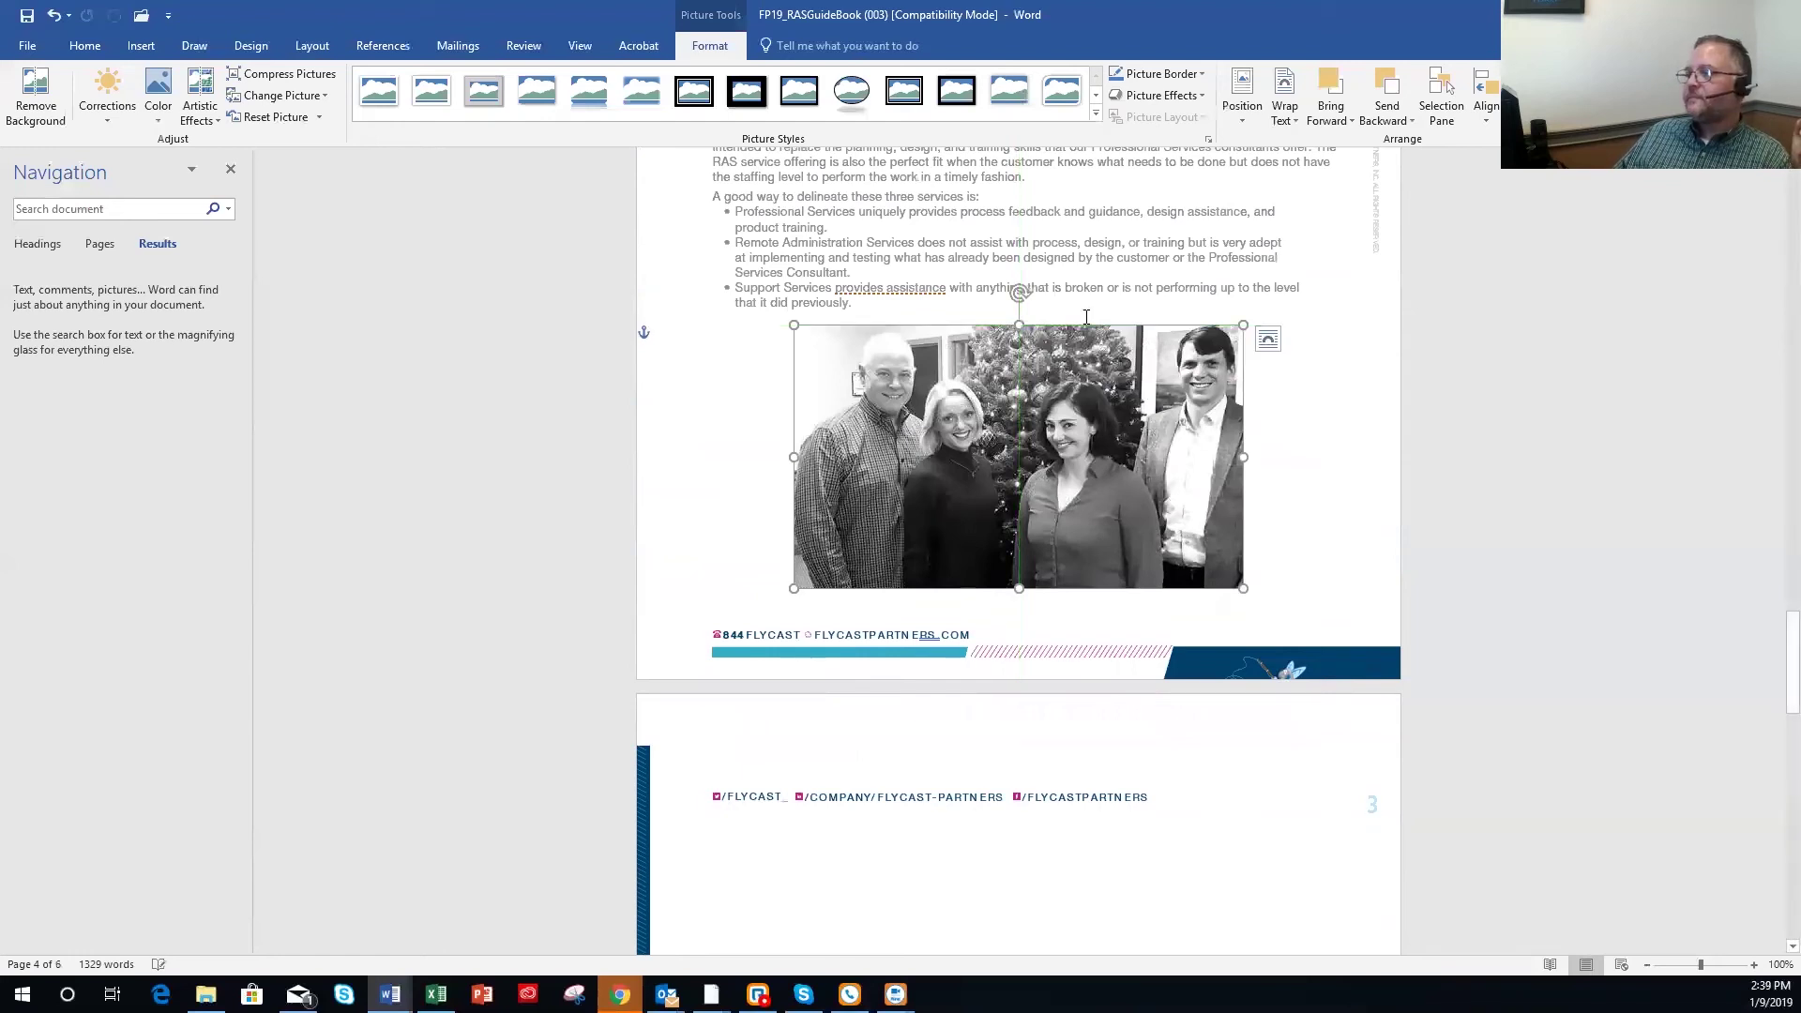
left_click(1294, 475)
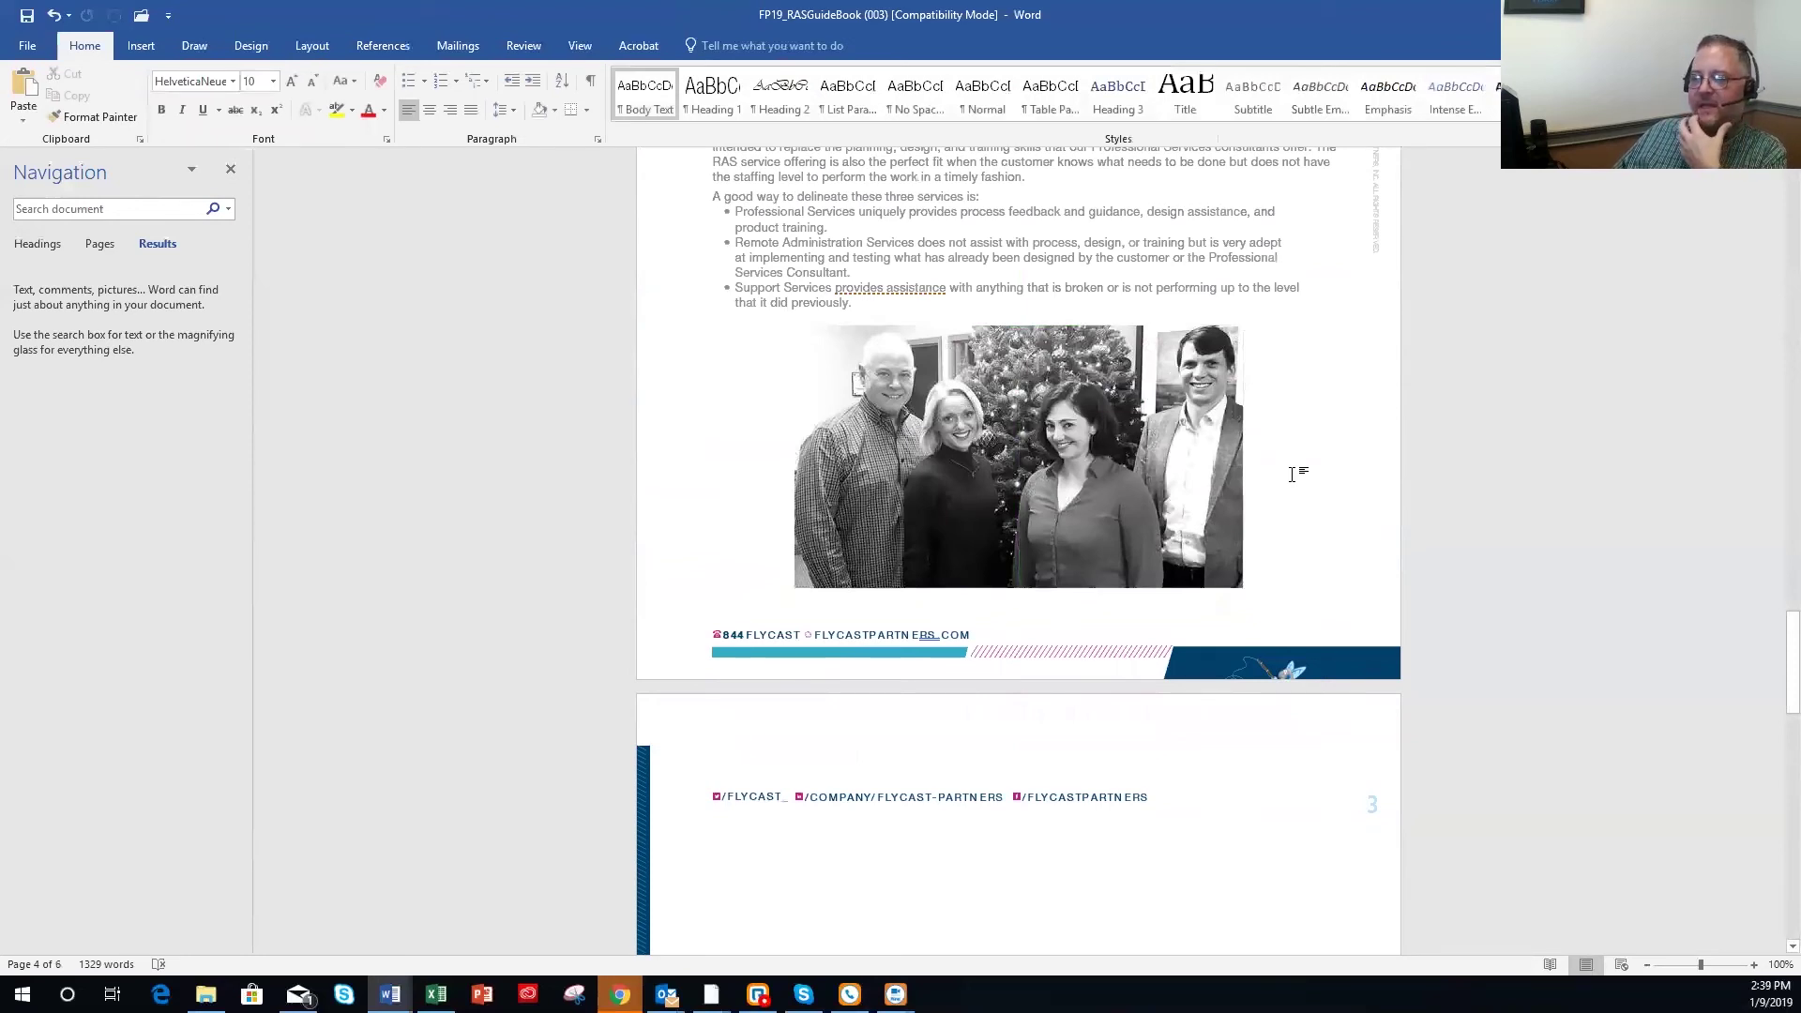
scroll(1294, 667, "down", 2)
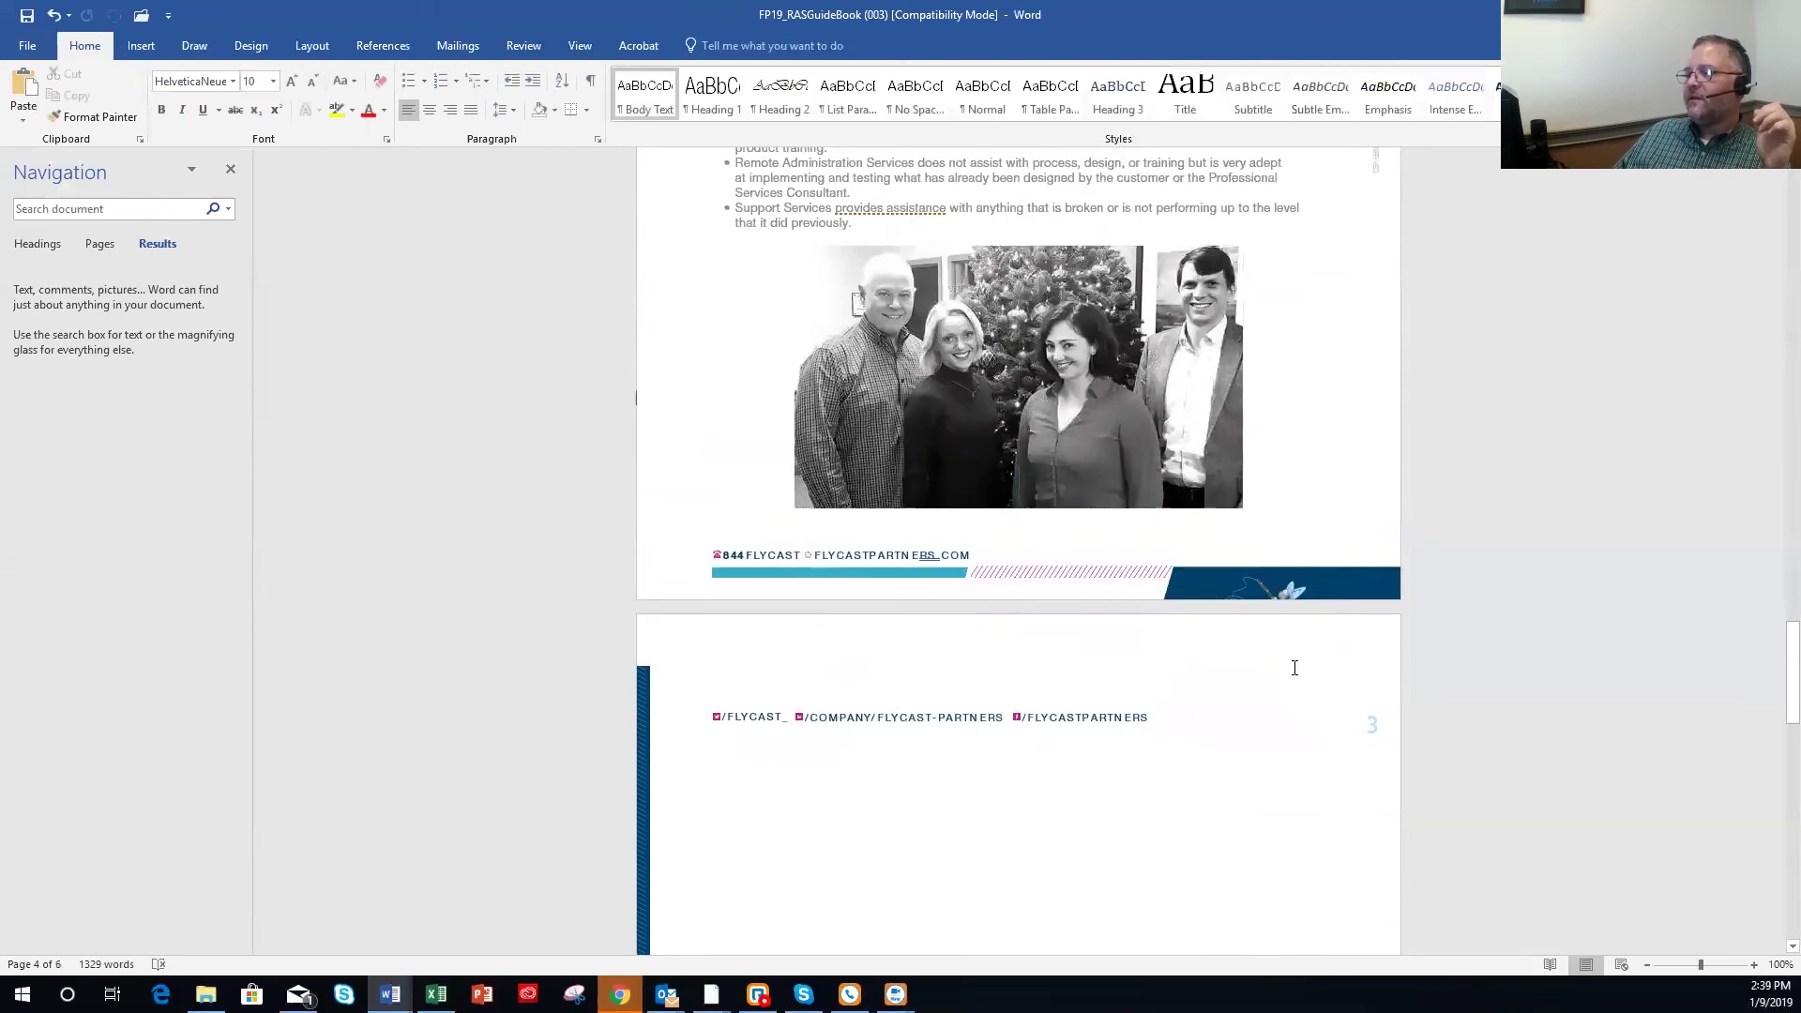
scroll(1294, 668, "down", 4)
scroll(1227, 633, "down", 6)
scroll(1258, 621, "up", 6)
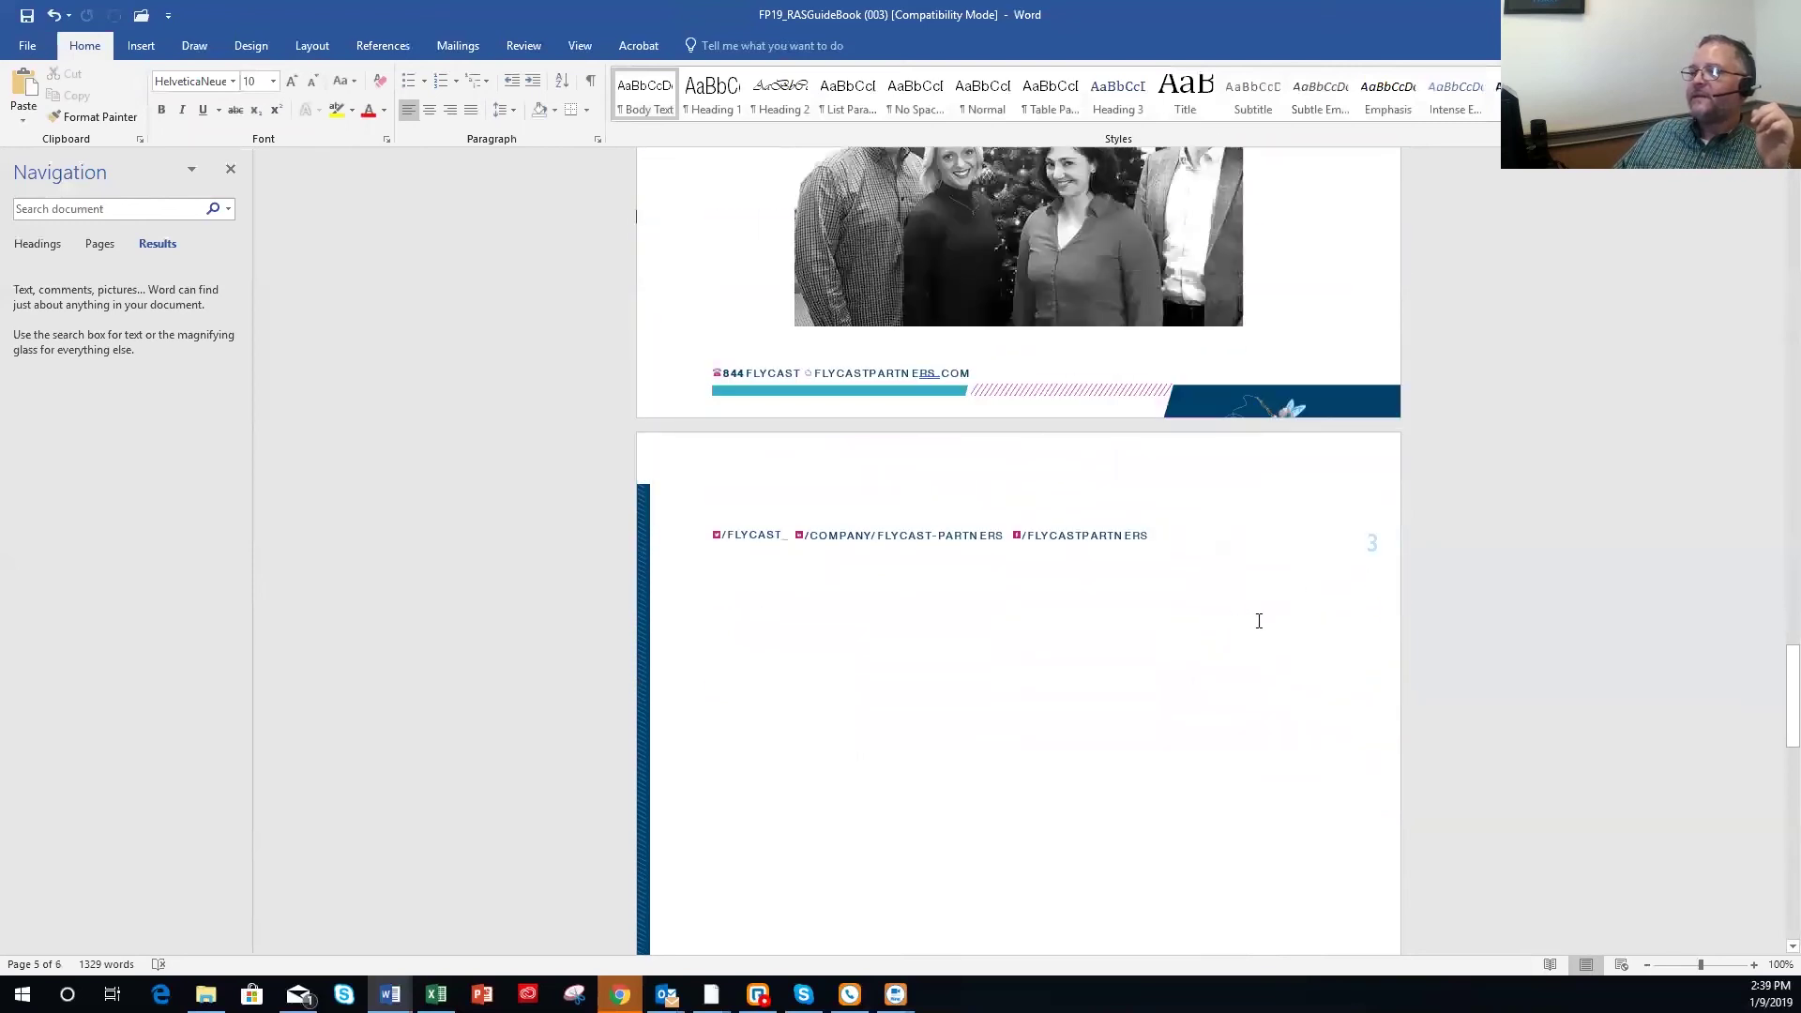
scroll(1258, 621, "up", 20)
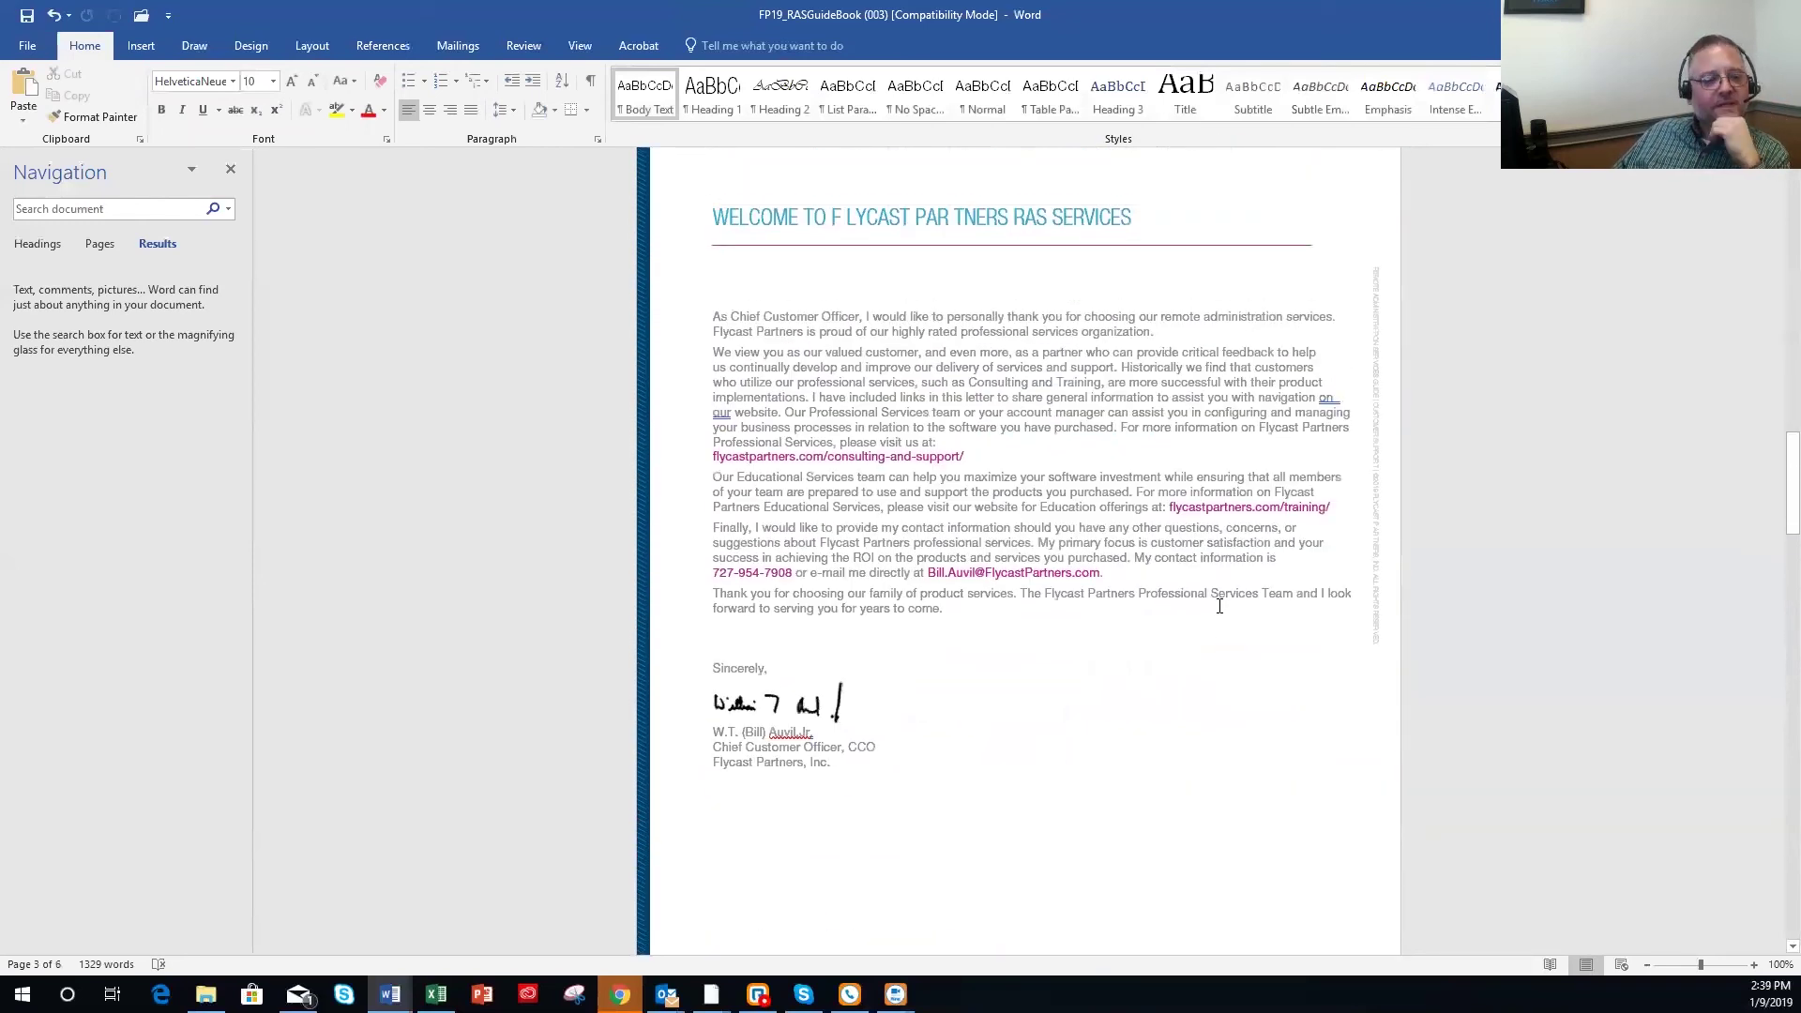
scroll(1039, 493, "down", 15)
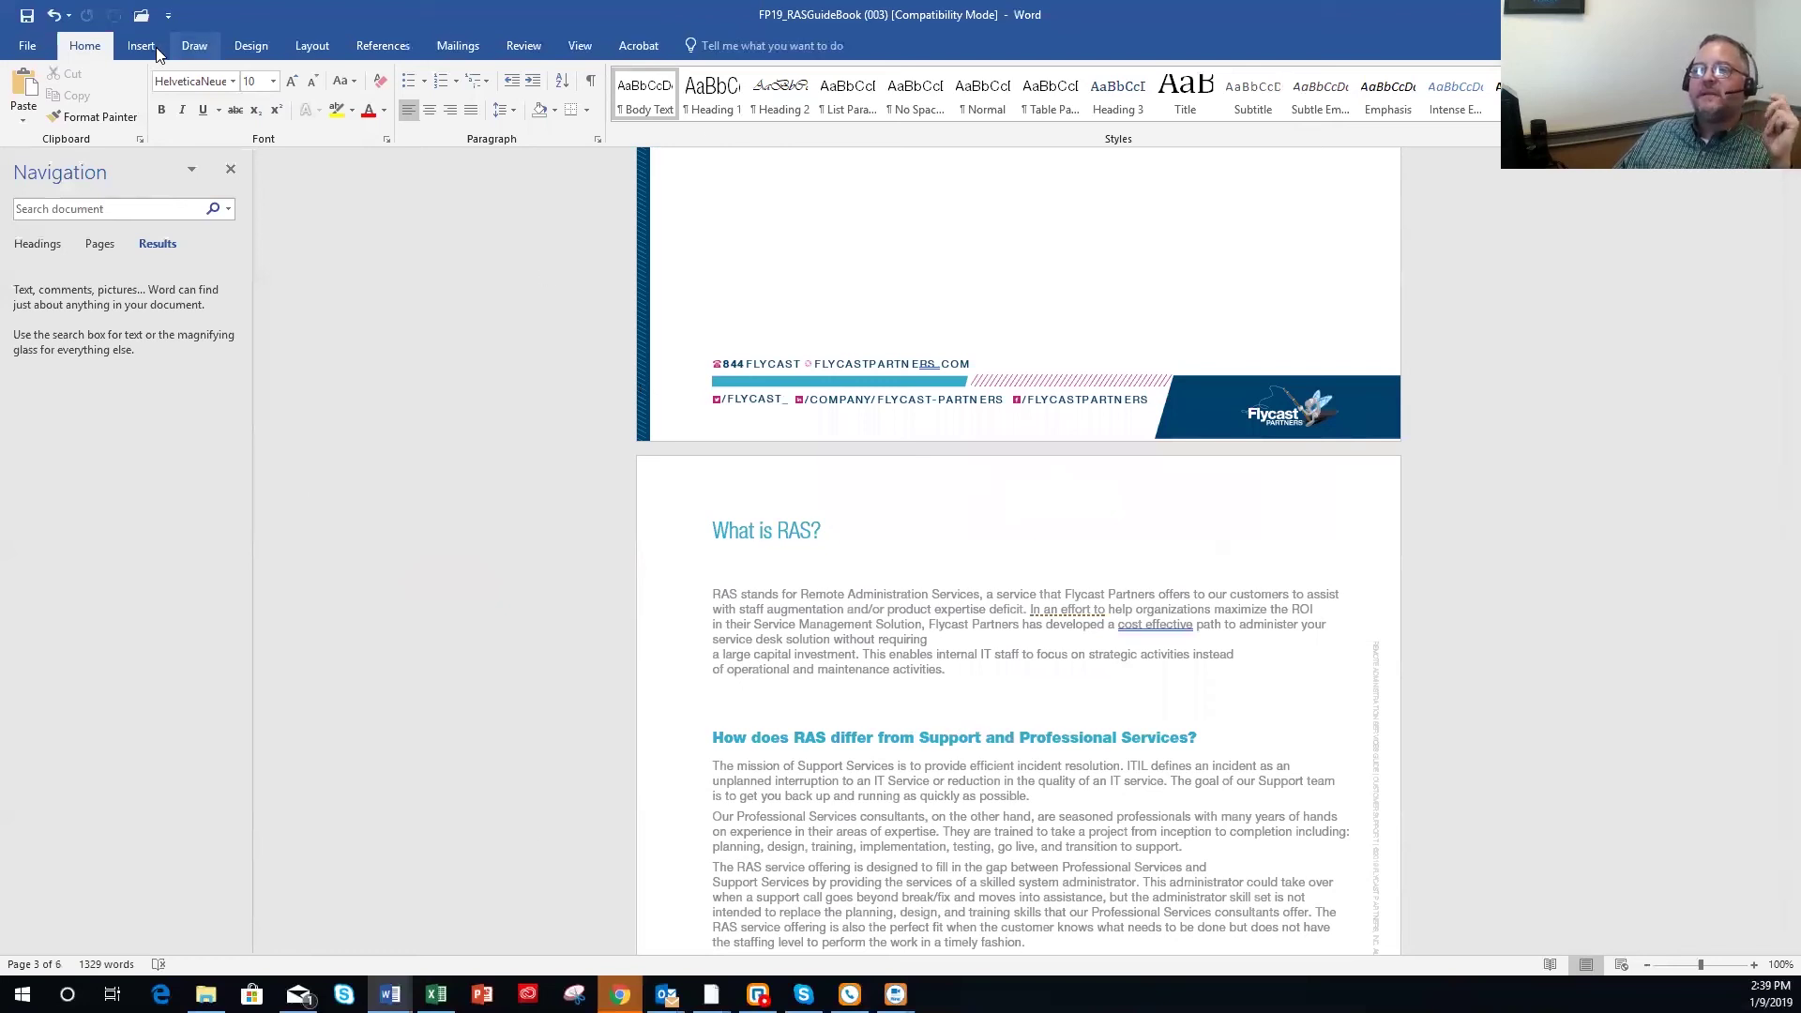
left_click(132, 46)
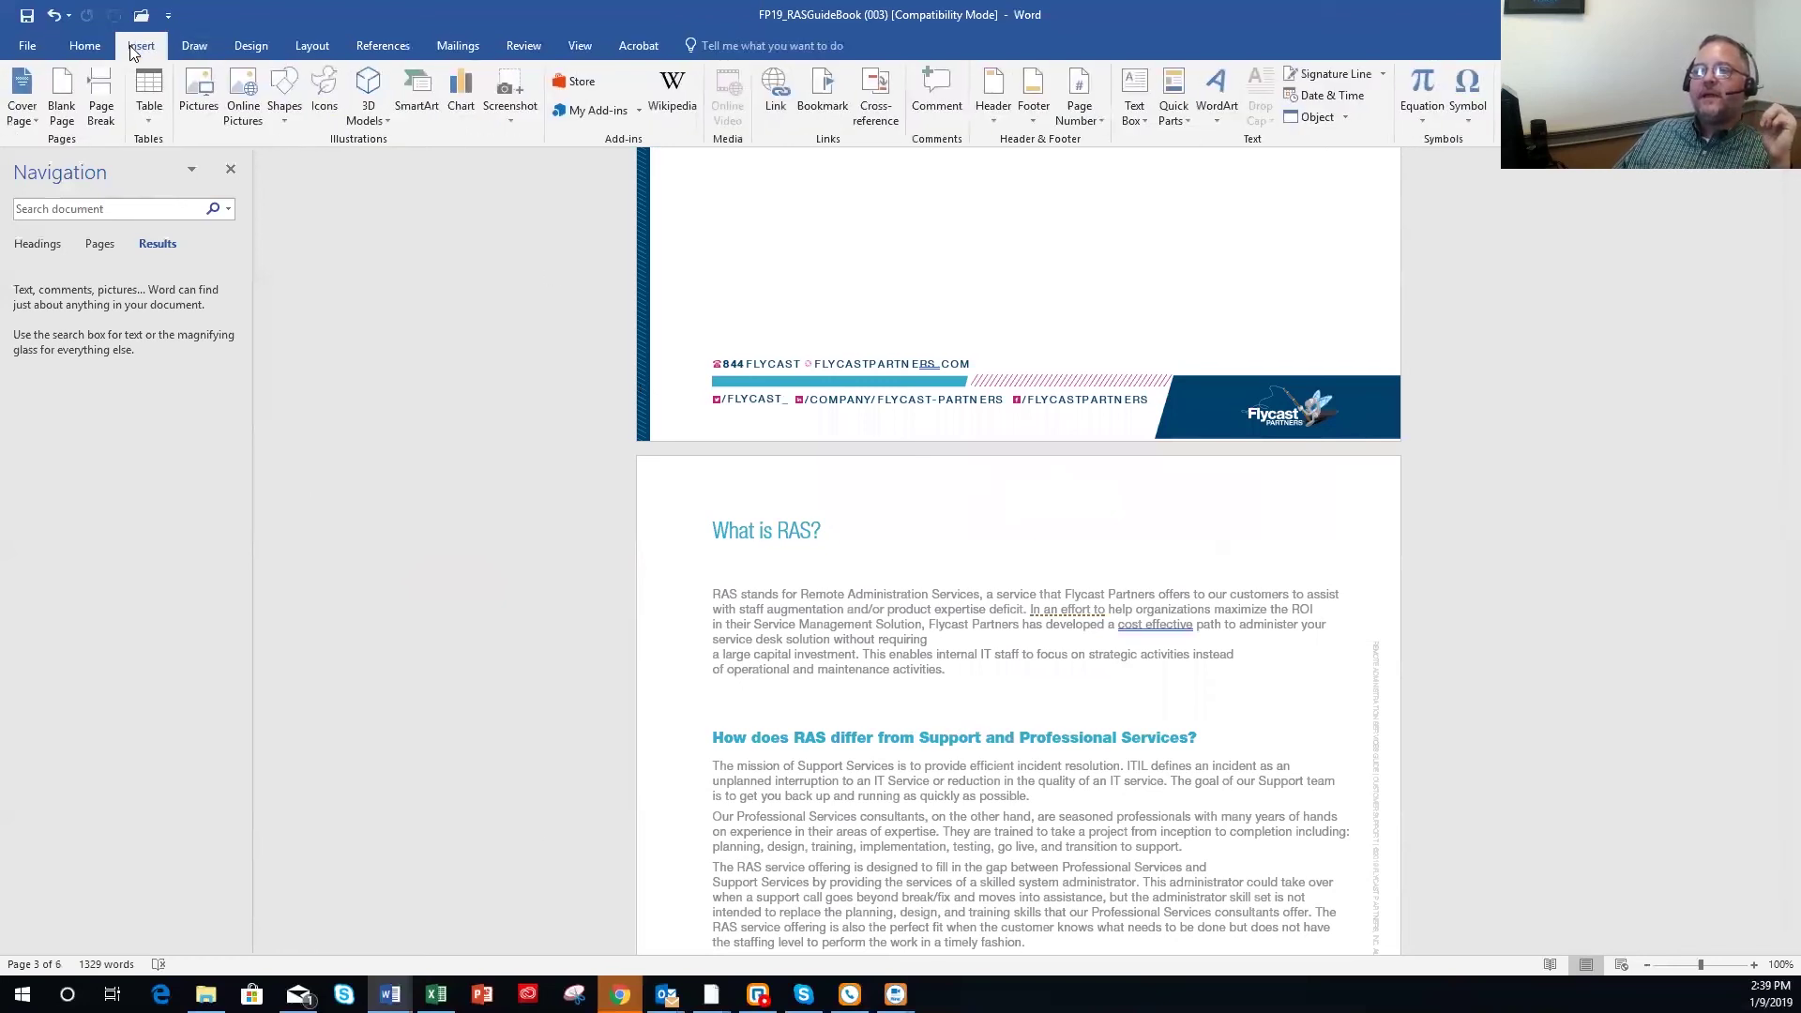
left_click(82, 49)
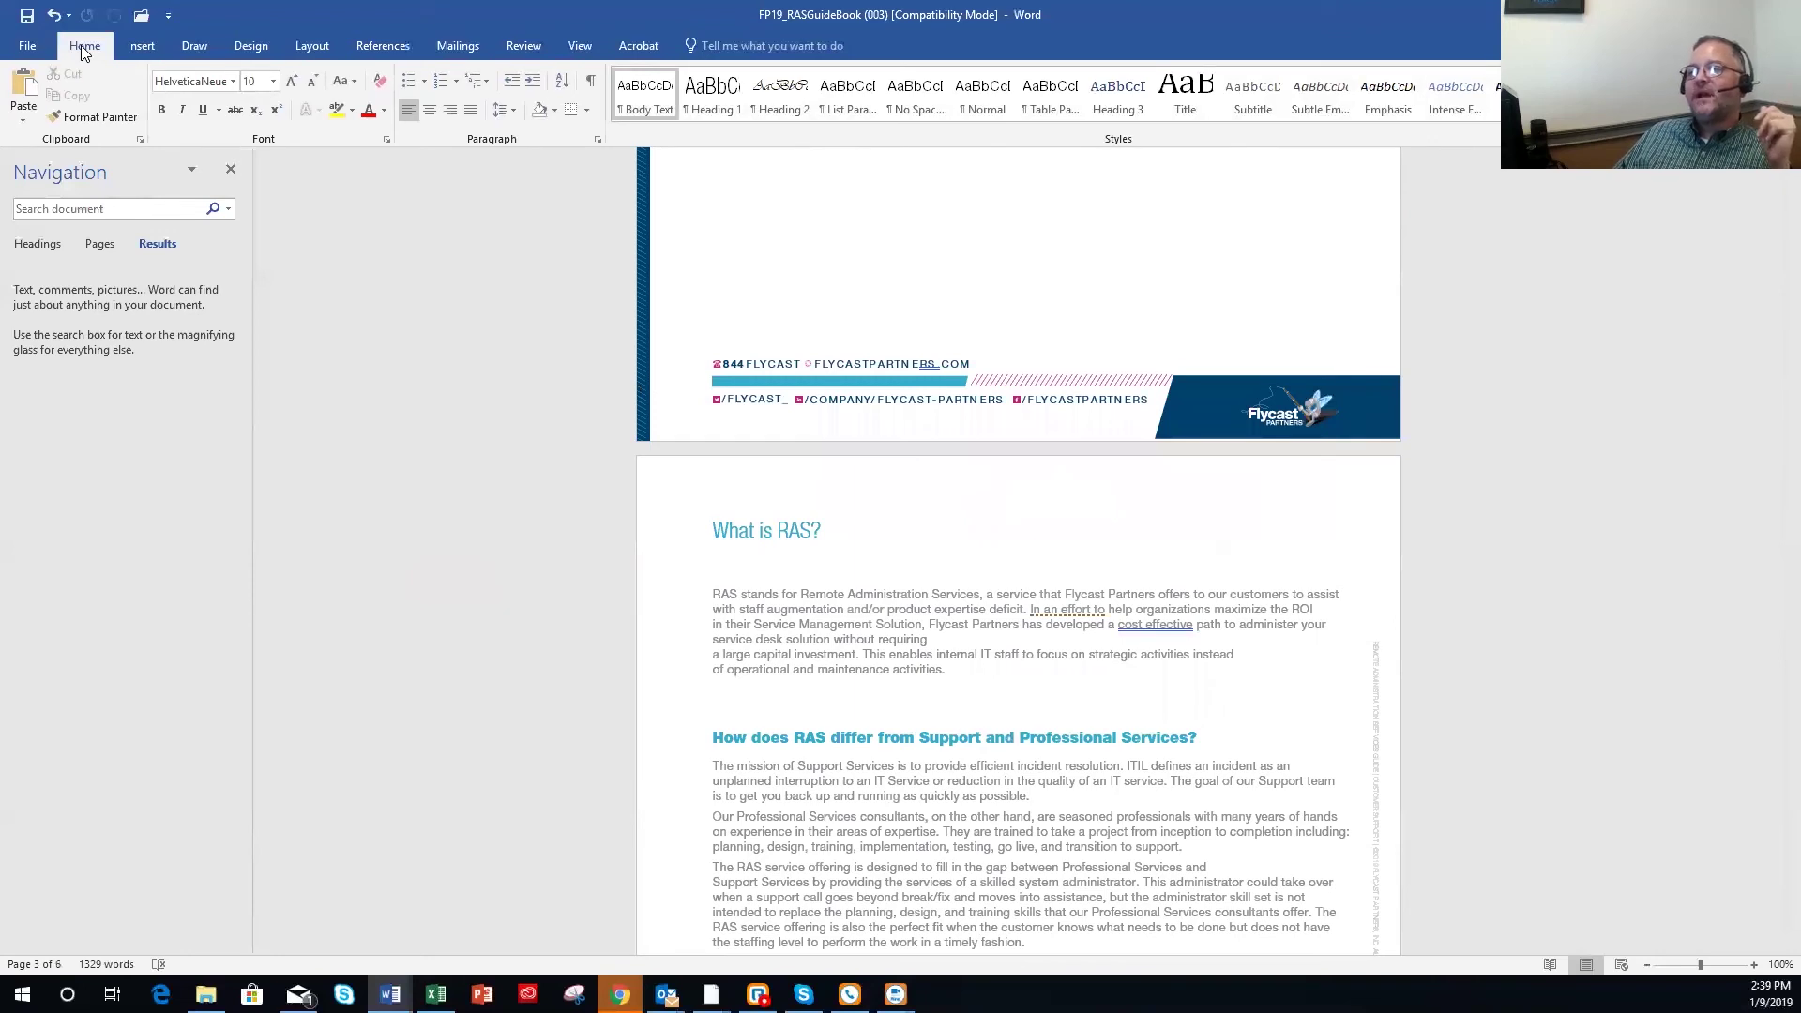
left_click(251, 49)
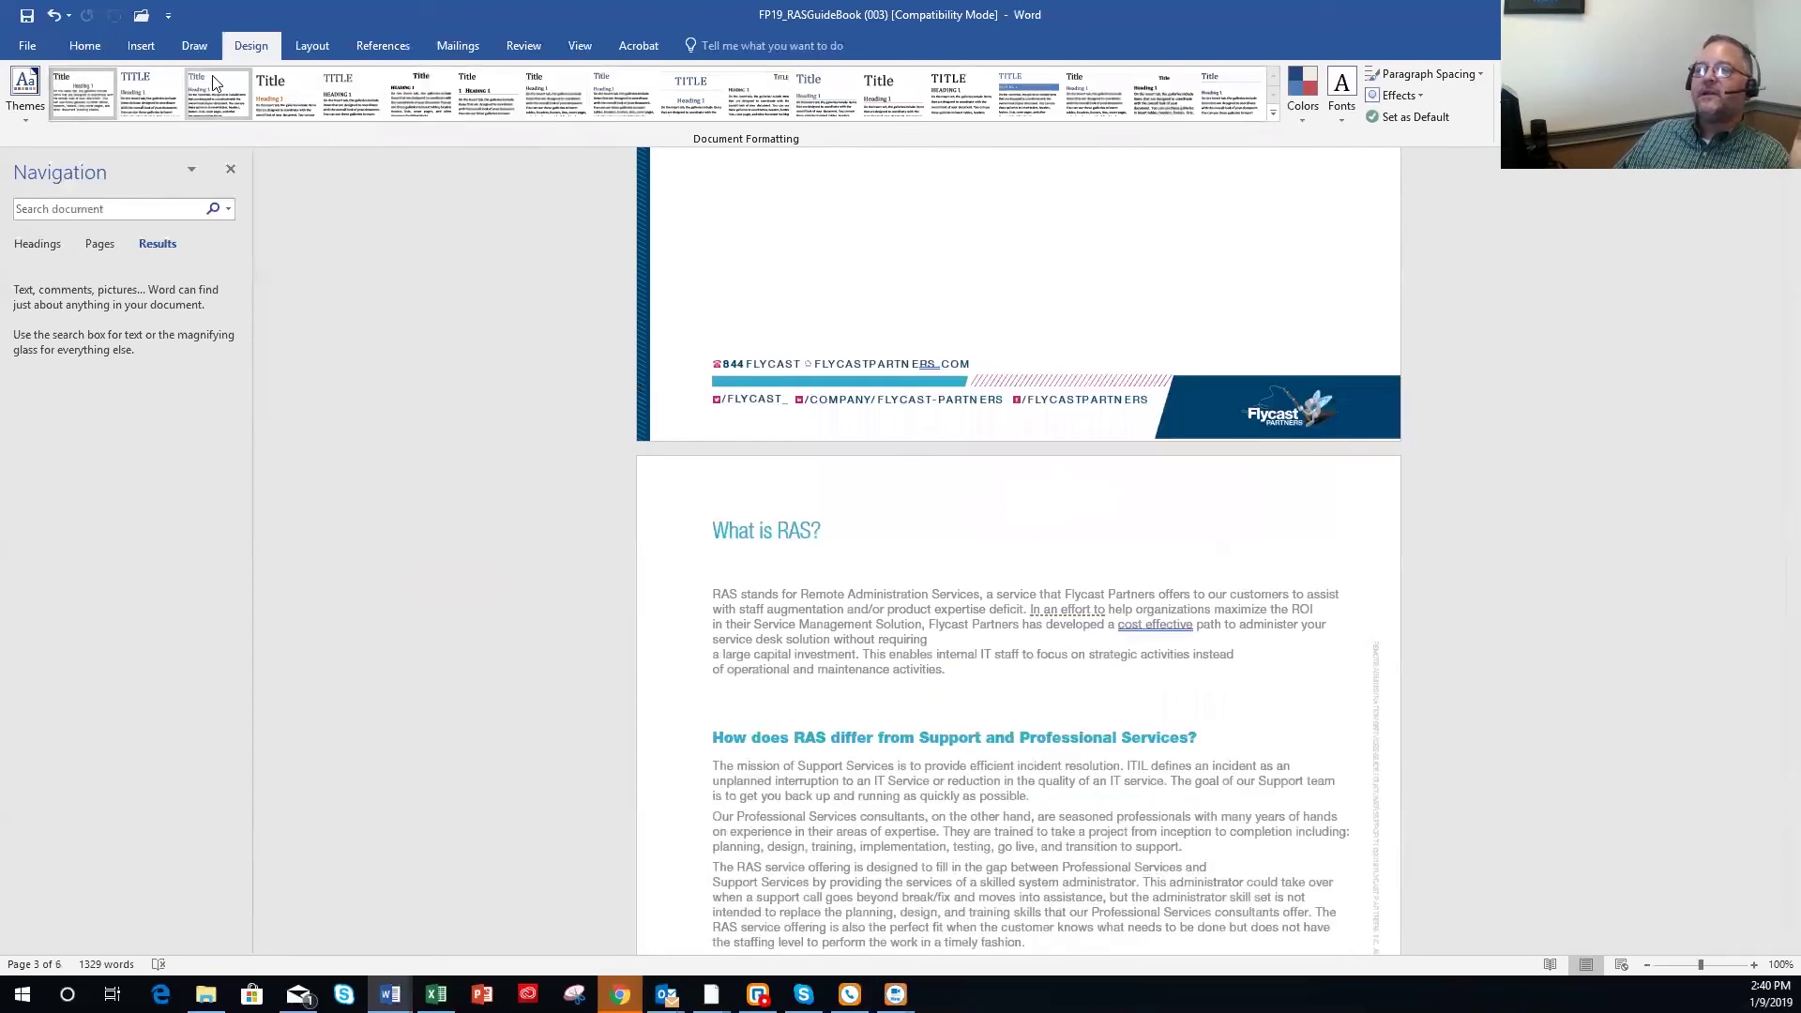
left_click(317, 48)
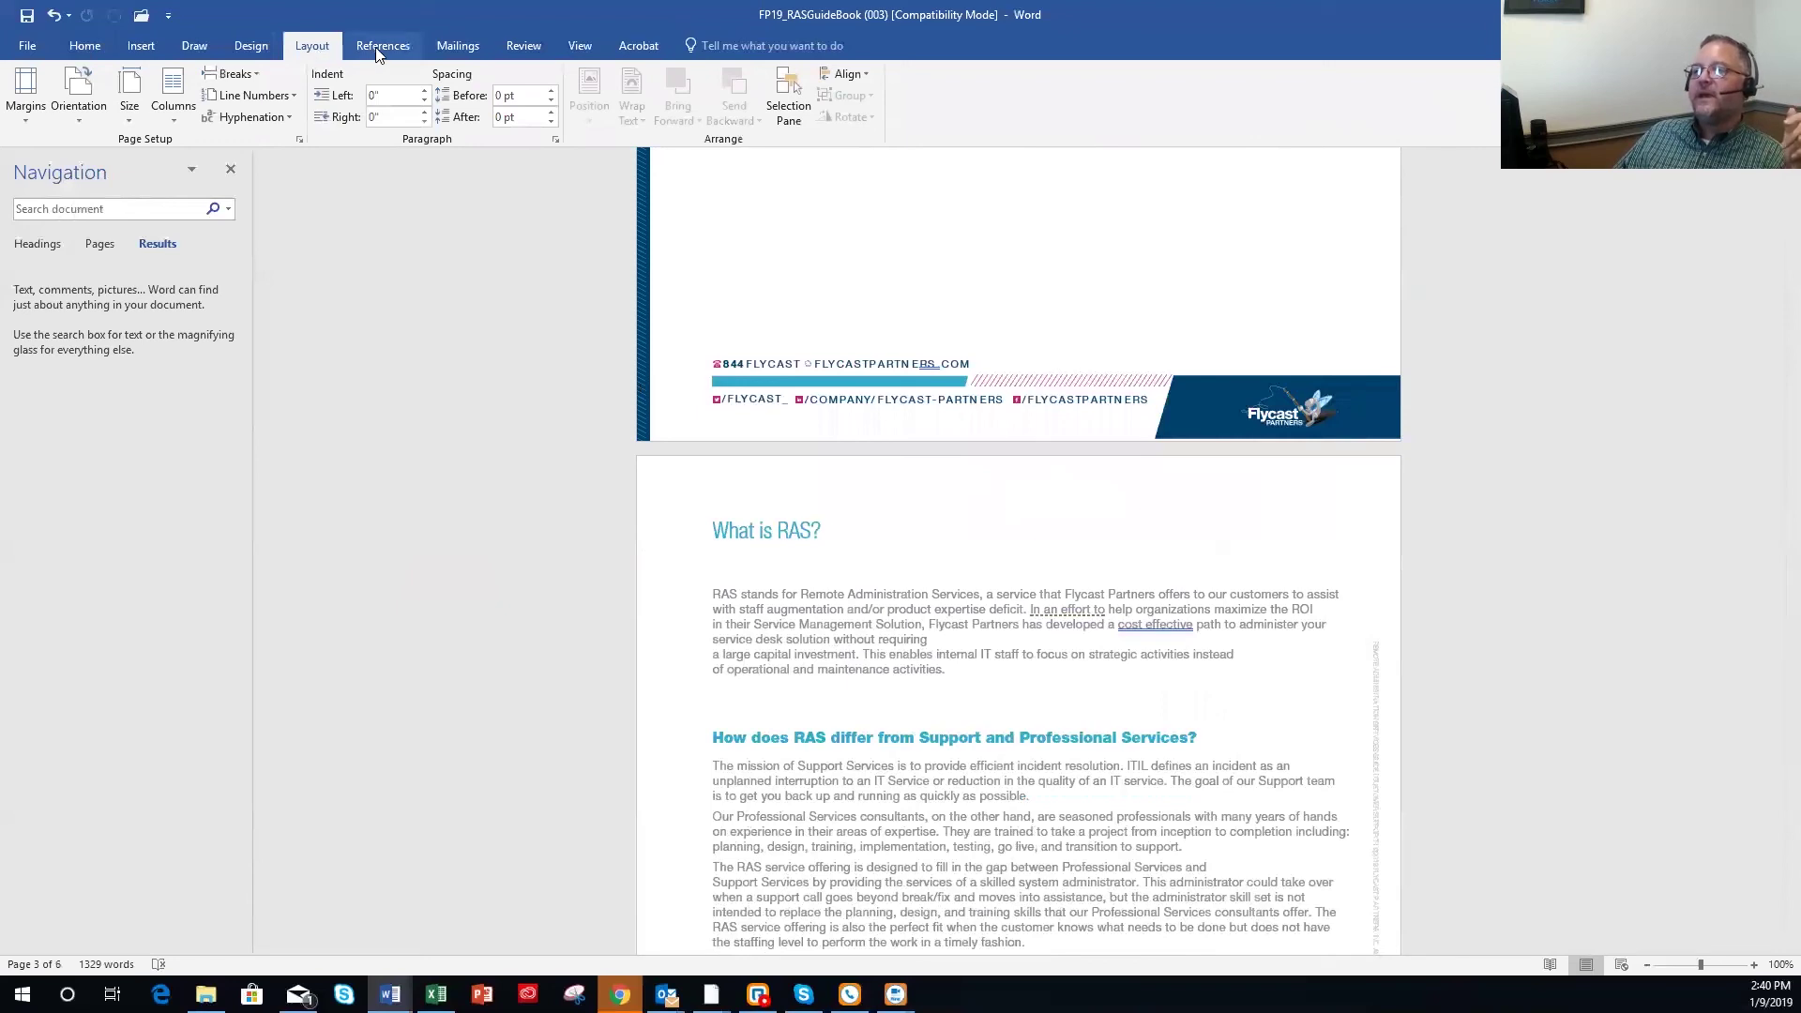
left_click(459, 52)
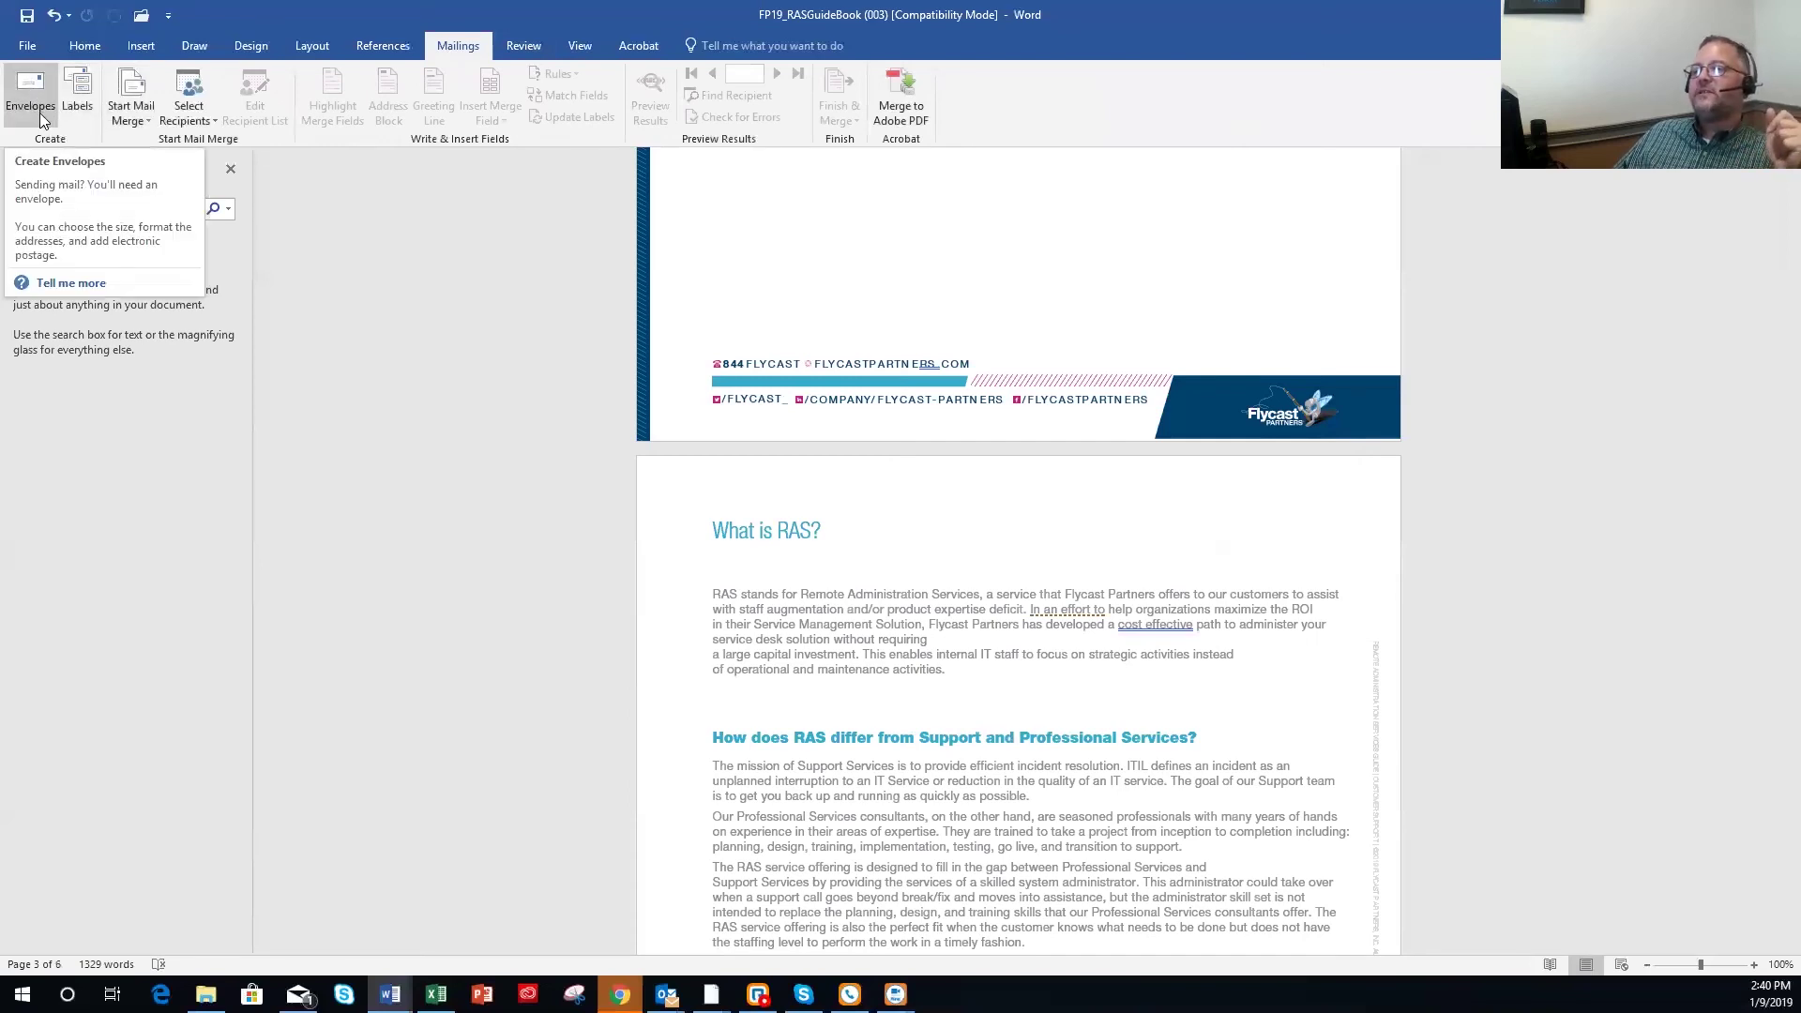
left_click(581, 46)
left_click(642, 47)
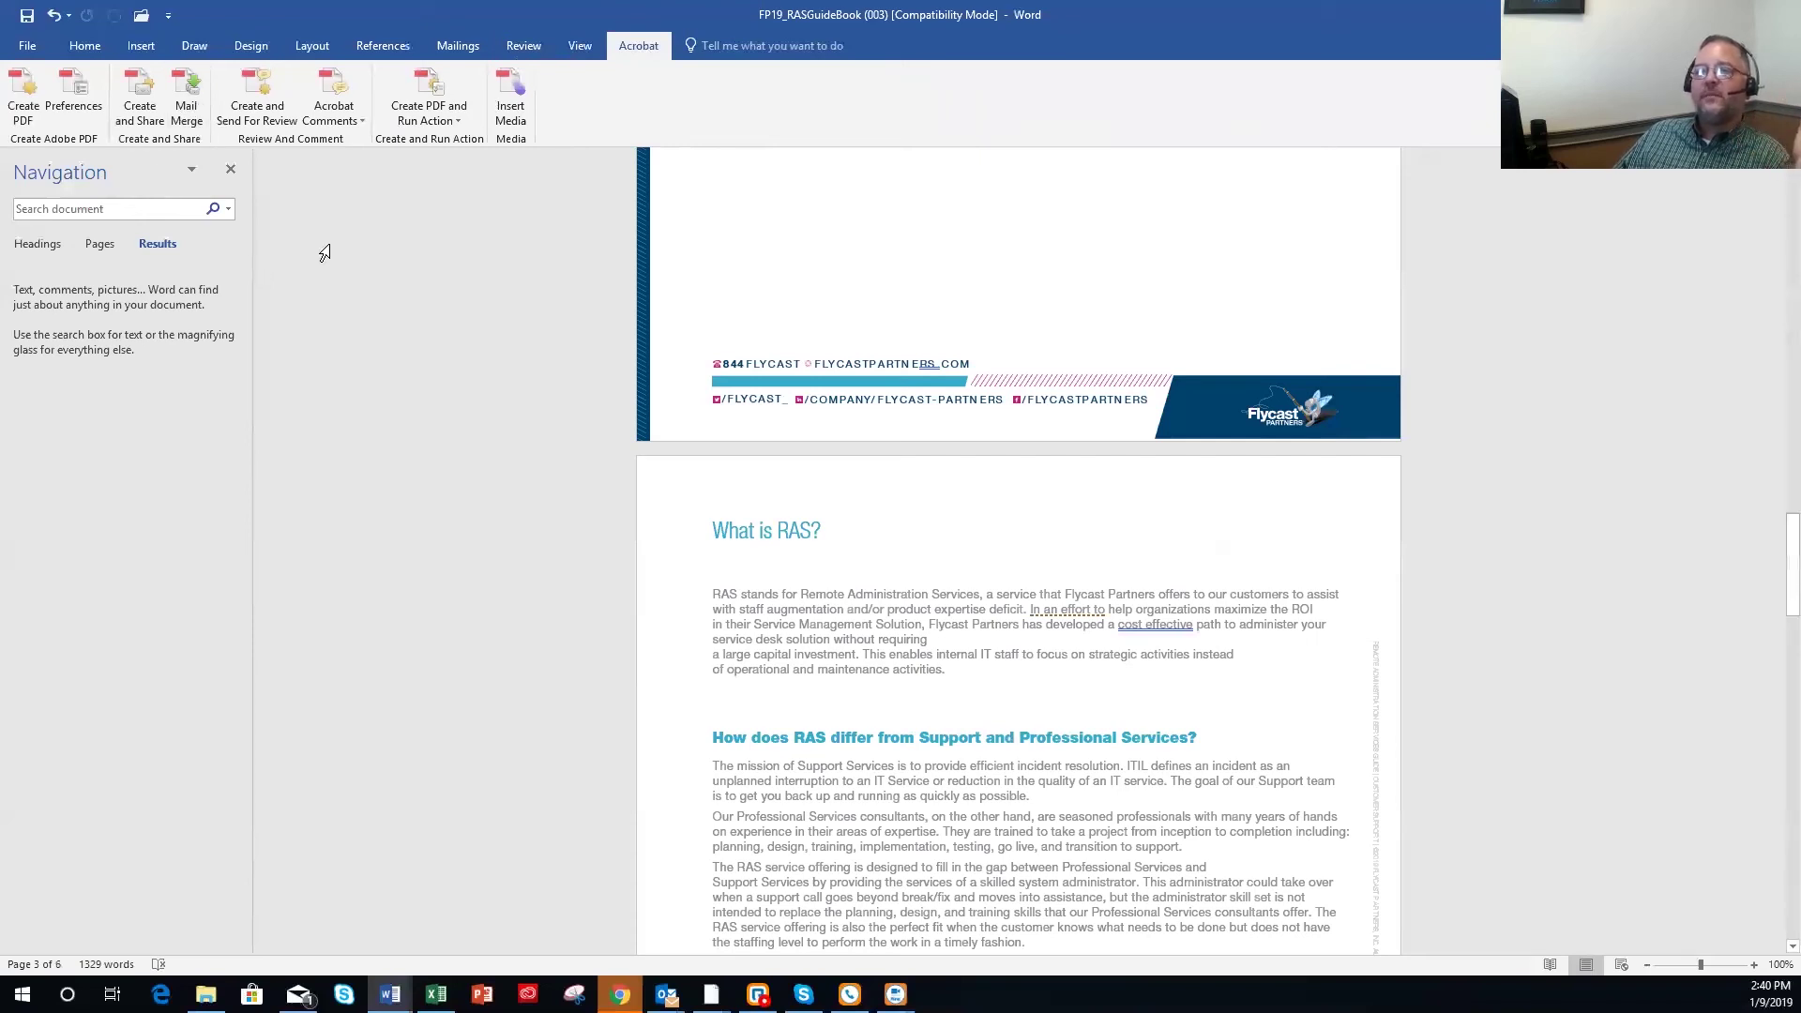
left_click(85, 46)
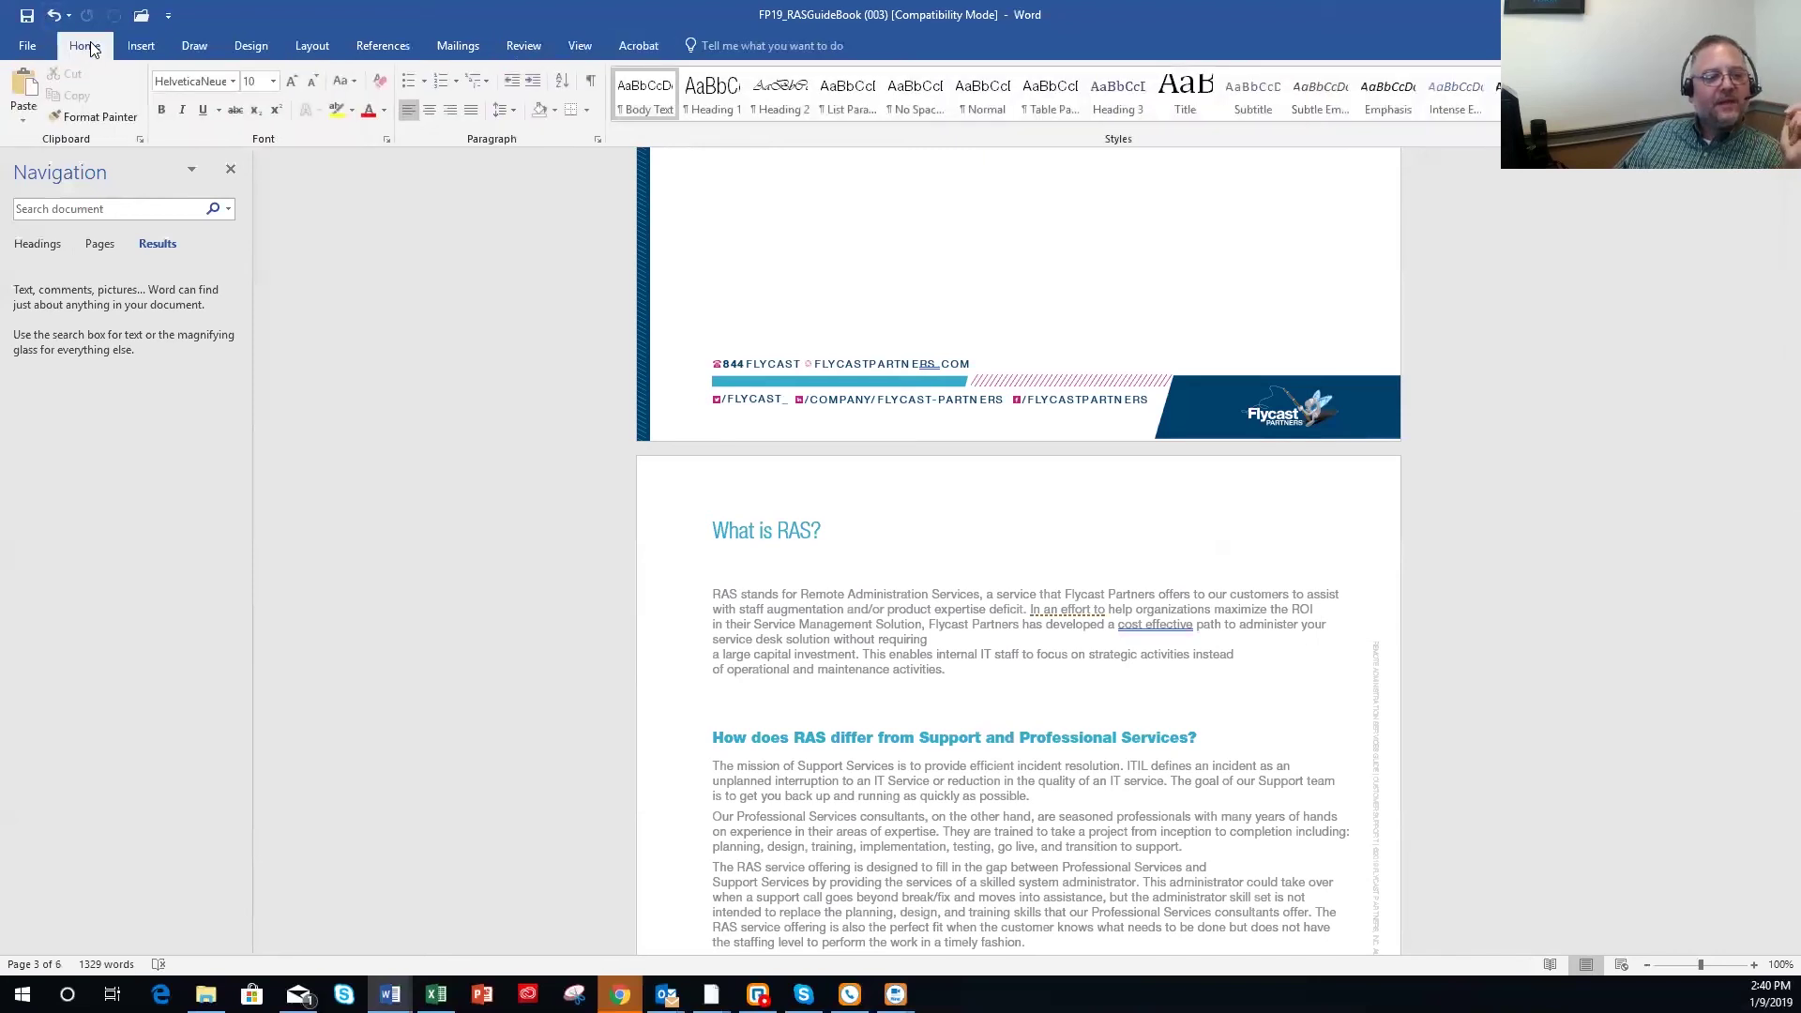
left_click(423, 340)
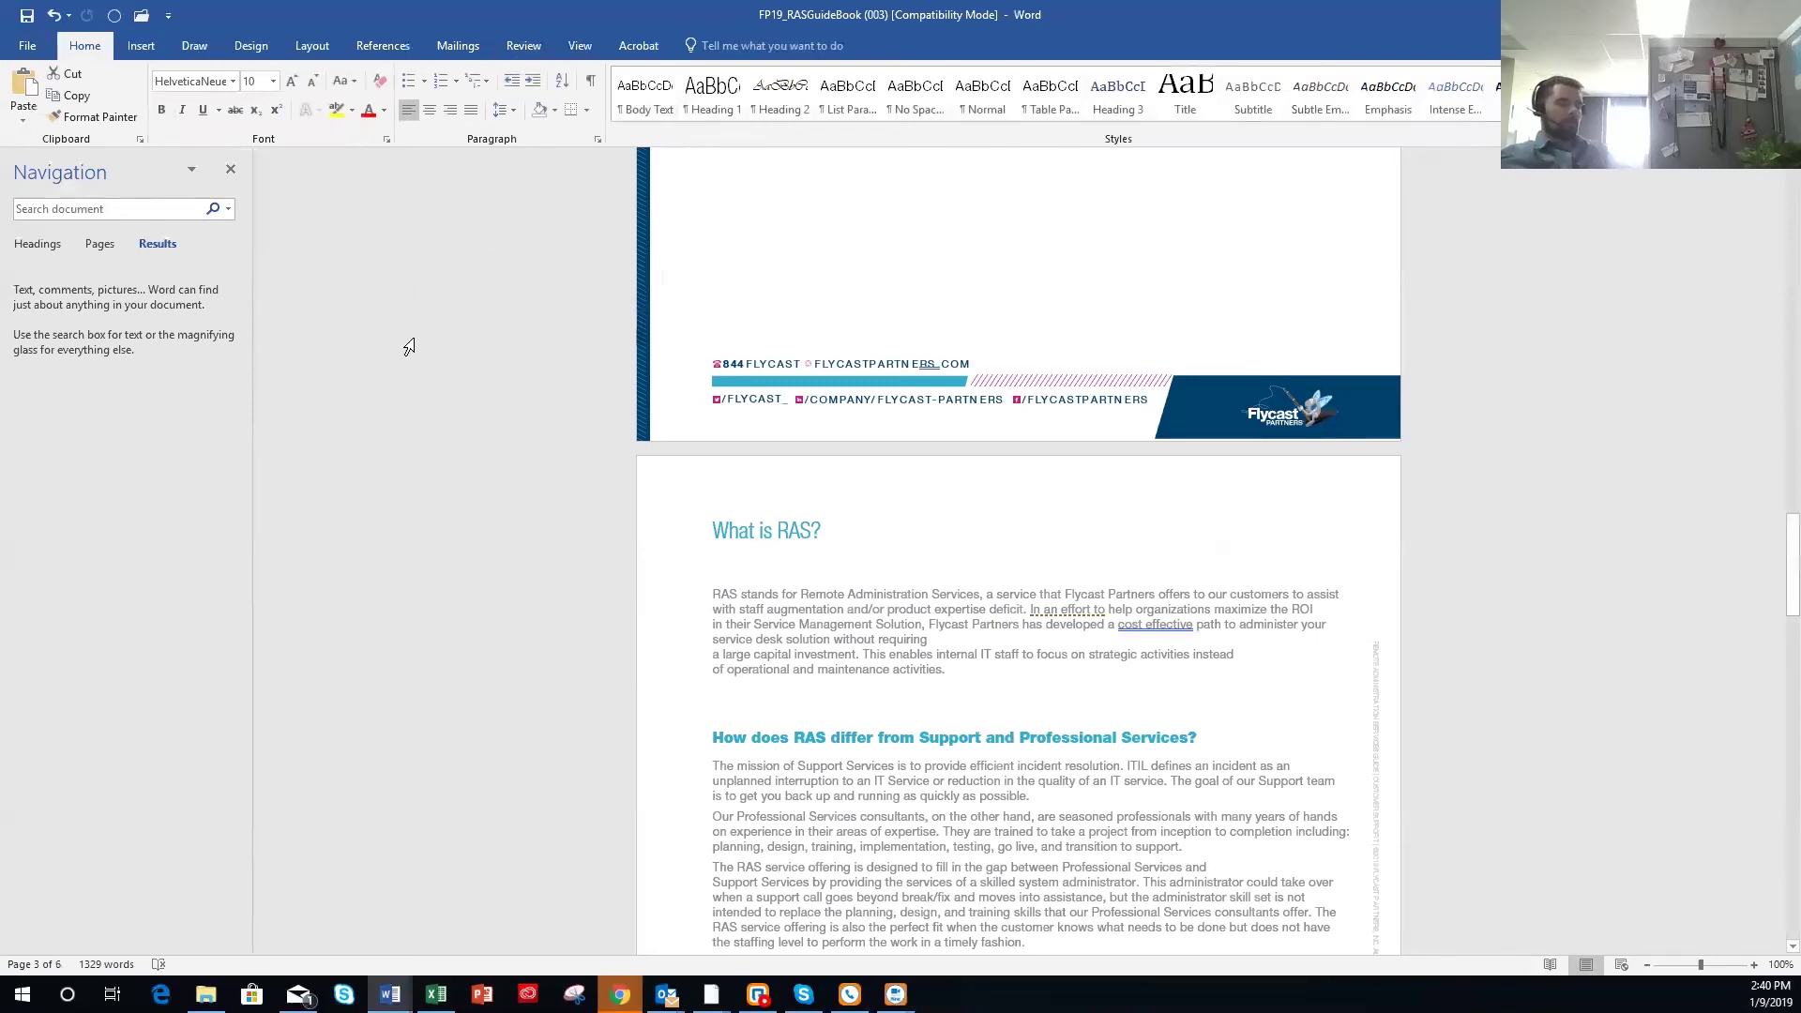
Delete the black-and-white group photo below the bulleted list on the What is RAS? page.
scroll(405, 346, "up", 8)
scroll(409, 347, "up", 20)
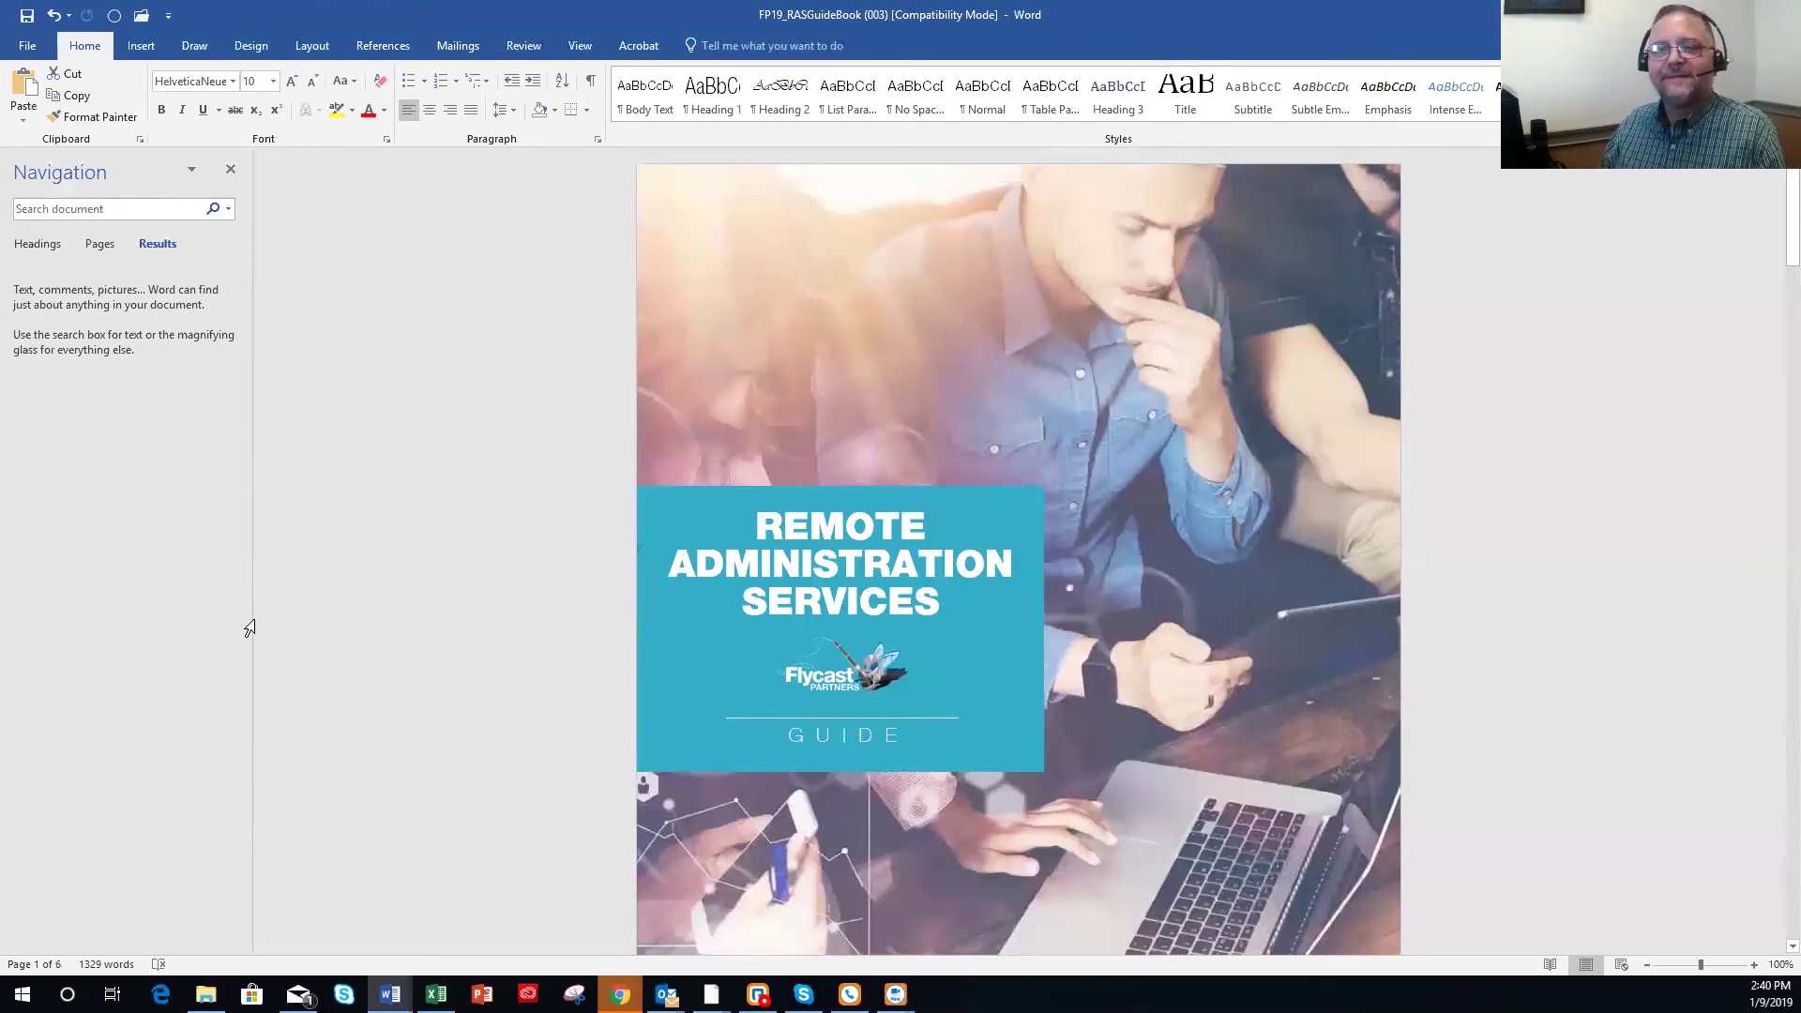
scroll(1206, 603, "down", 15)
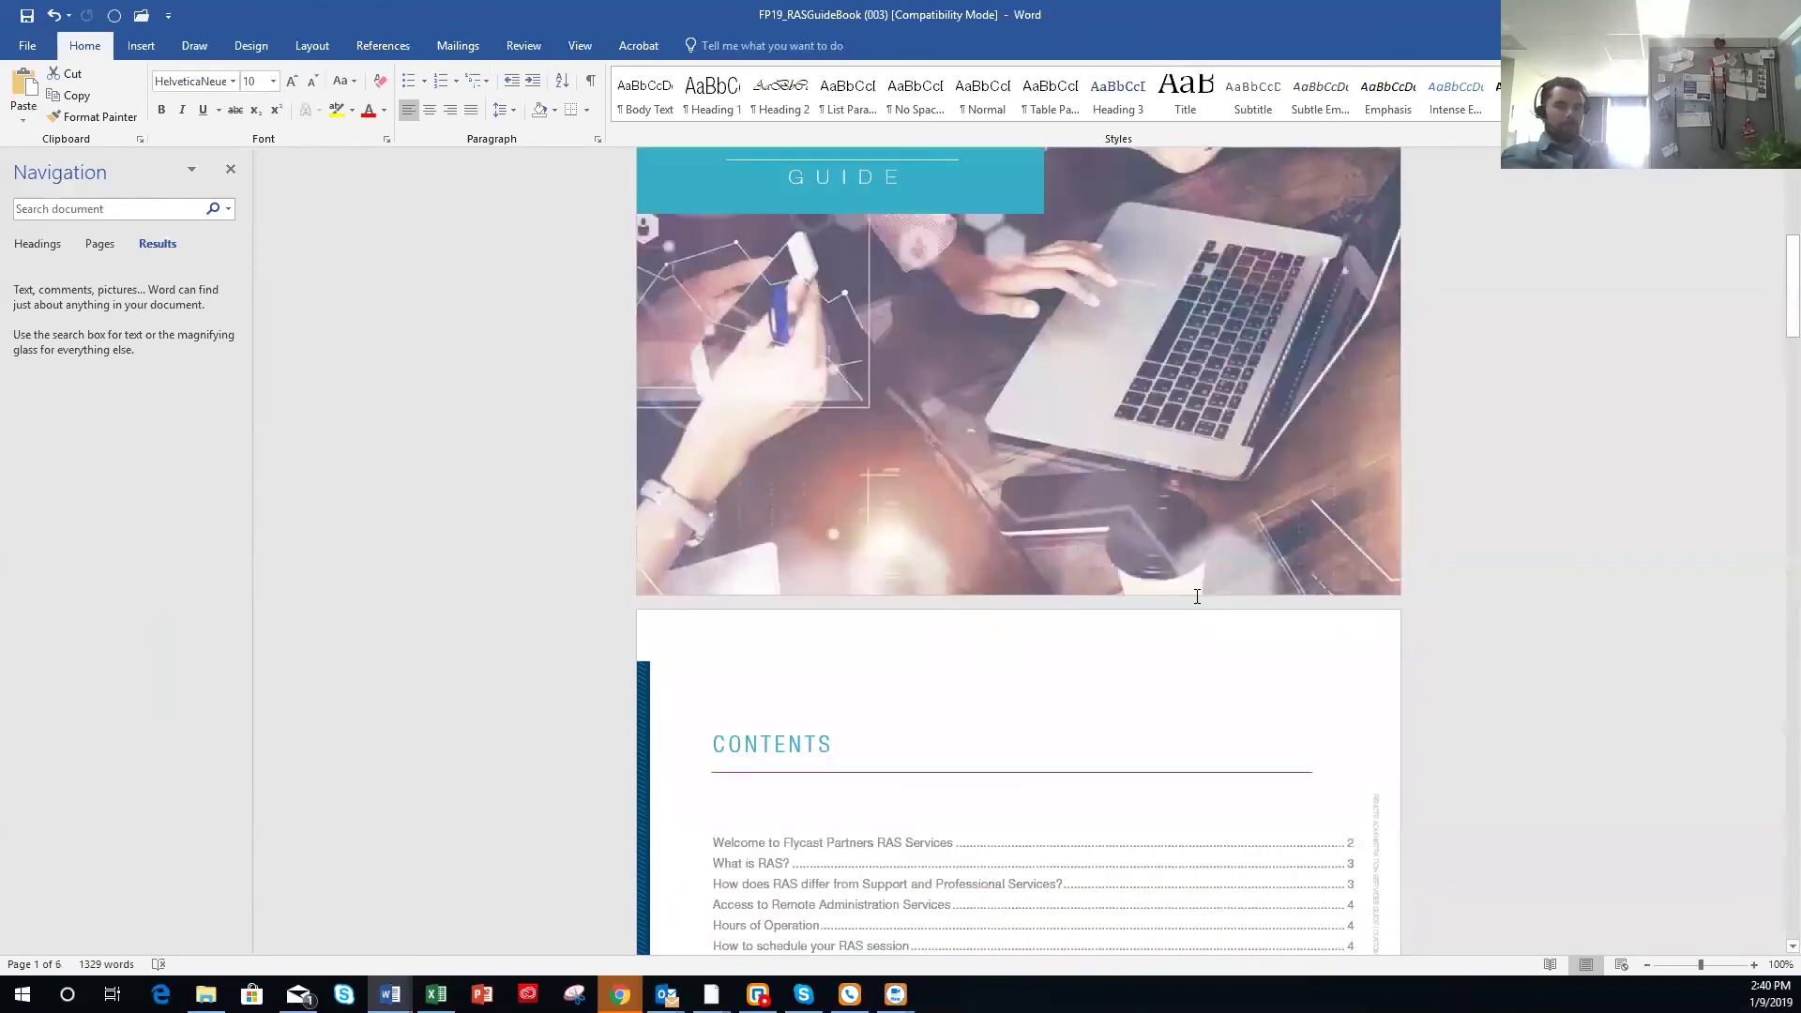
left_click(733, 327)
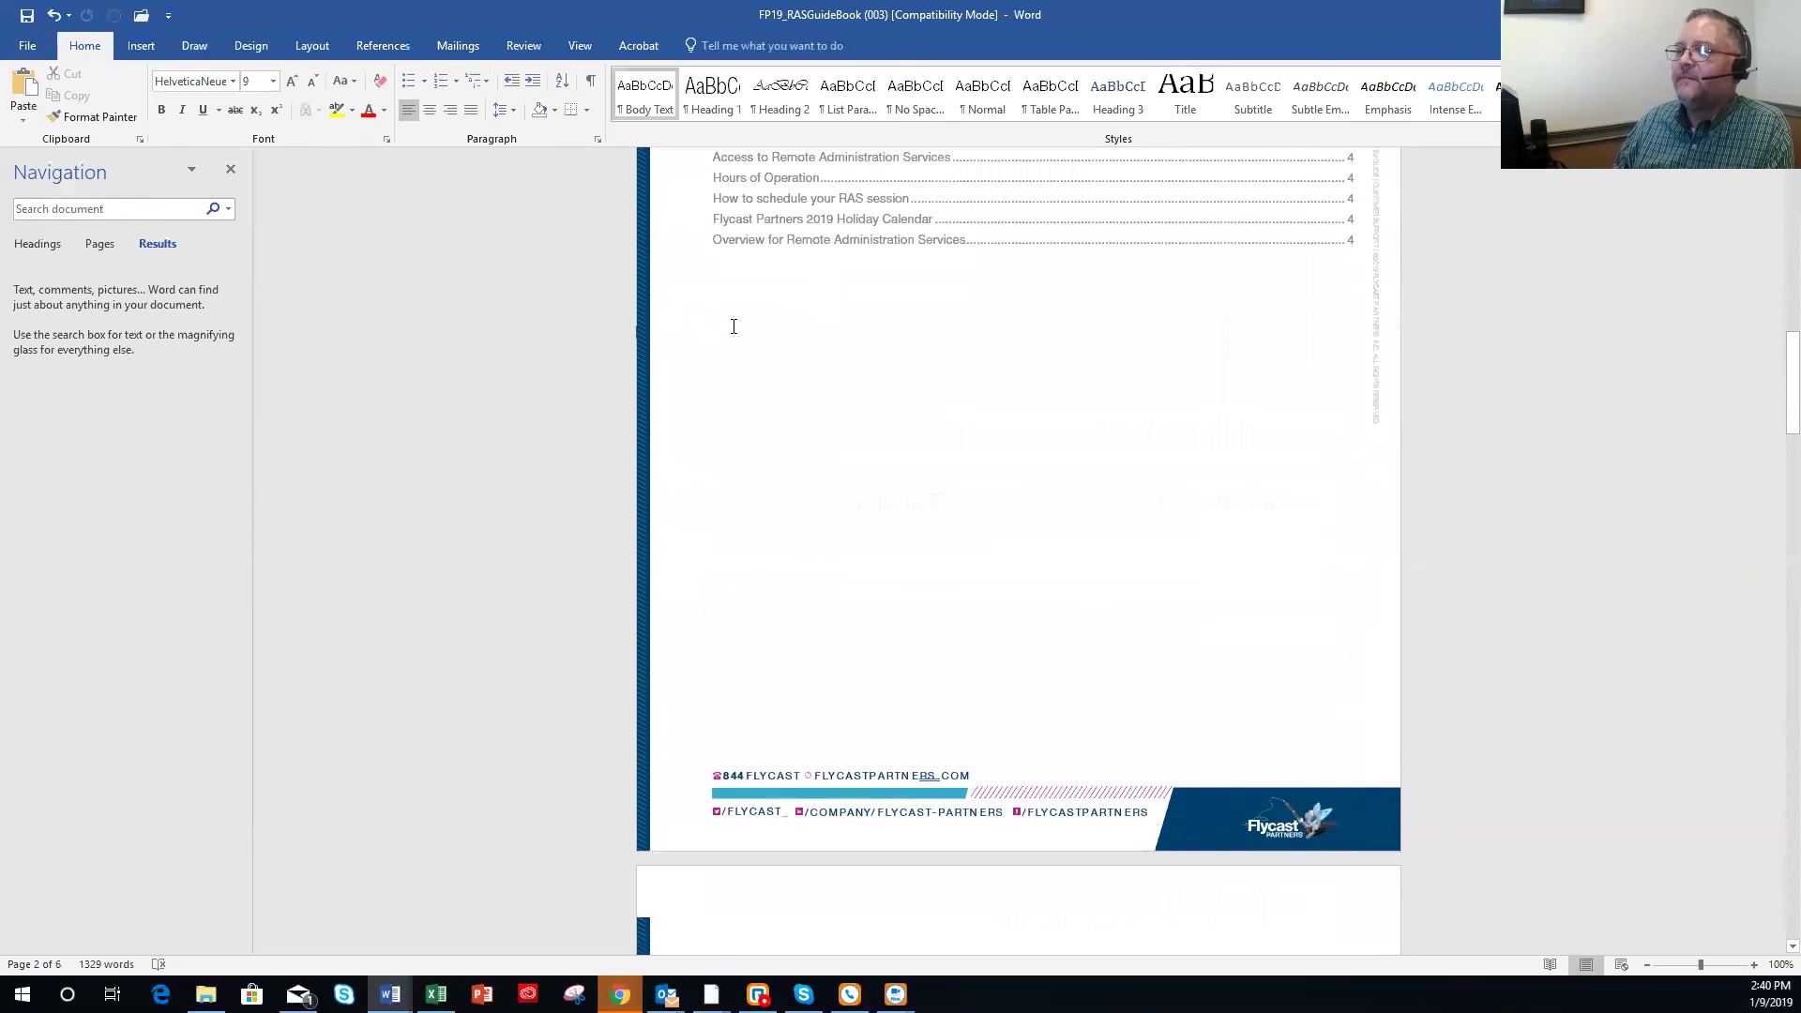
scroll(768, 503, "down", 12)
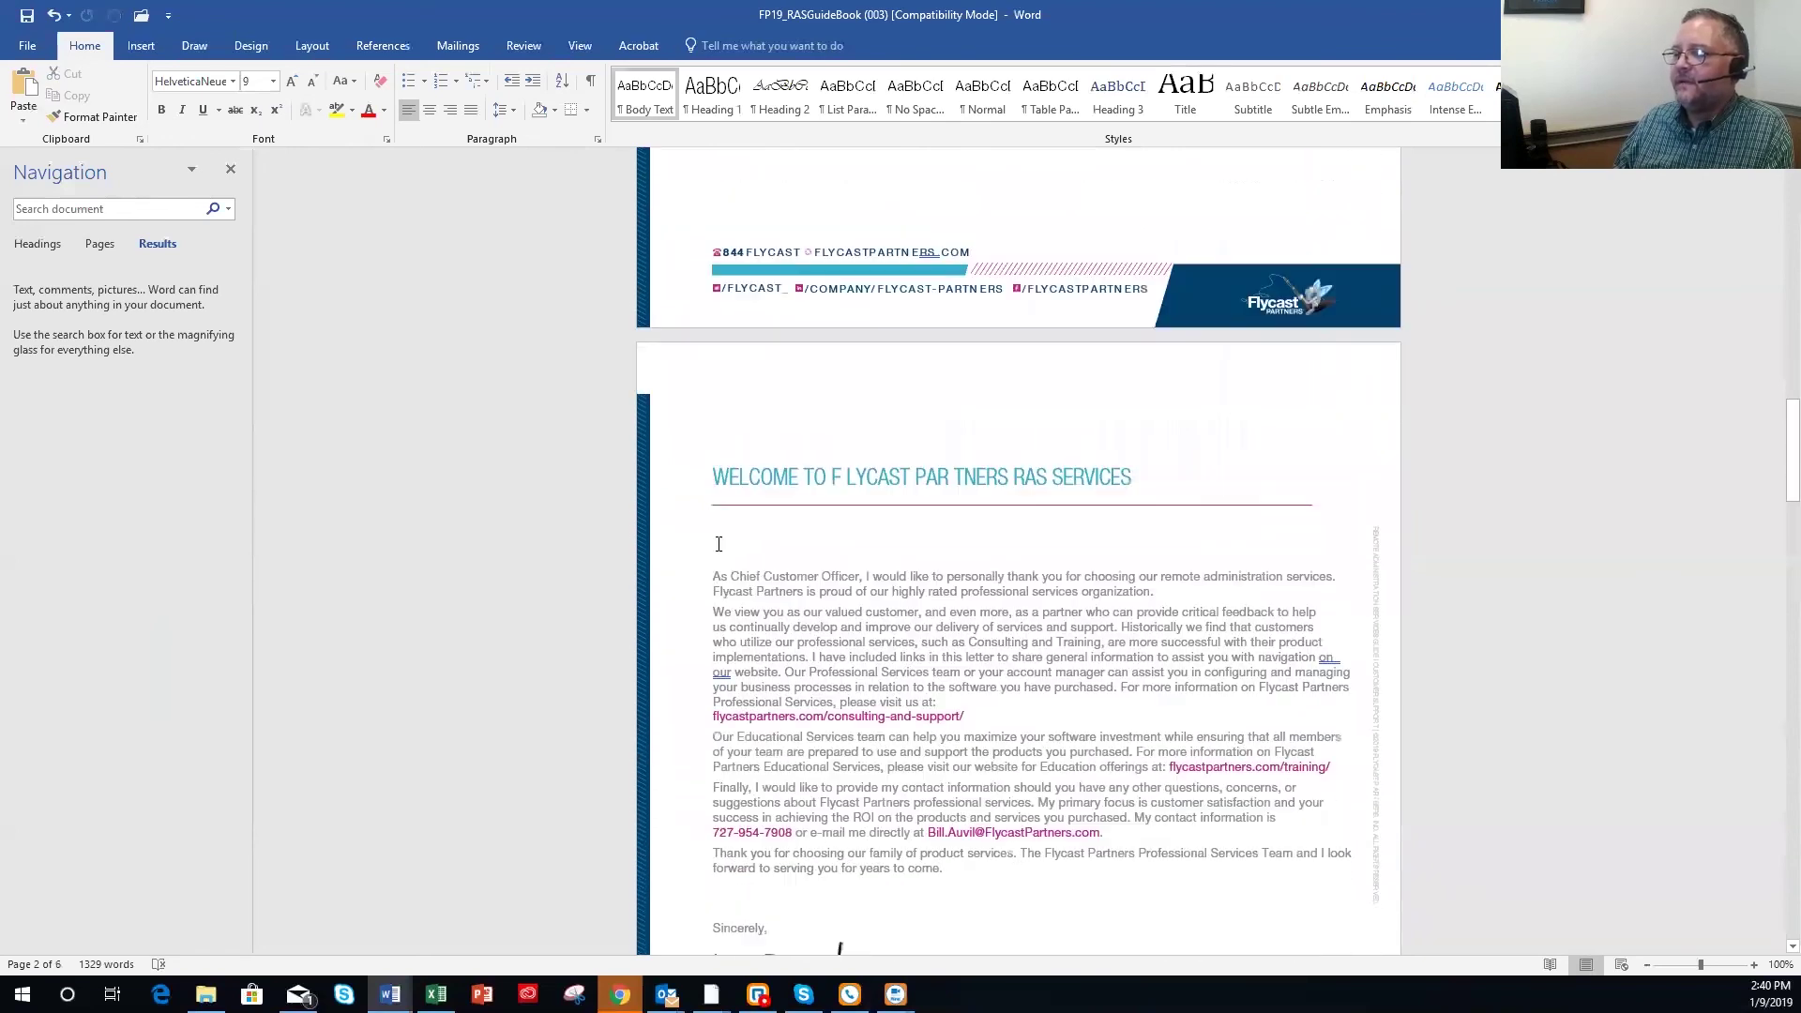
left_click(720, 417)
left_click(905, 364)
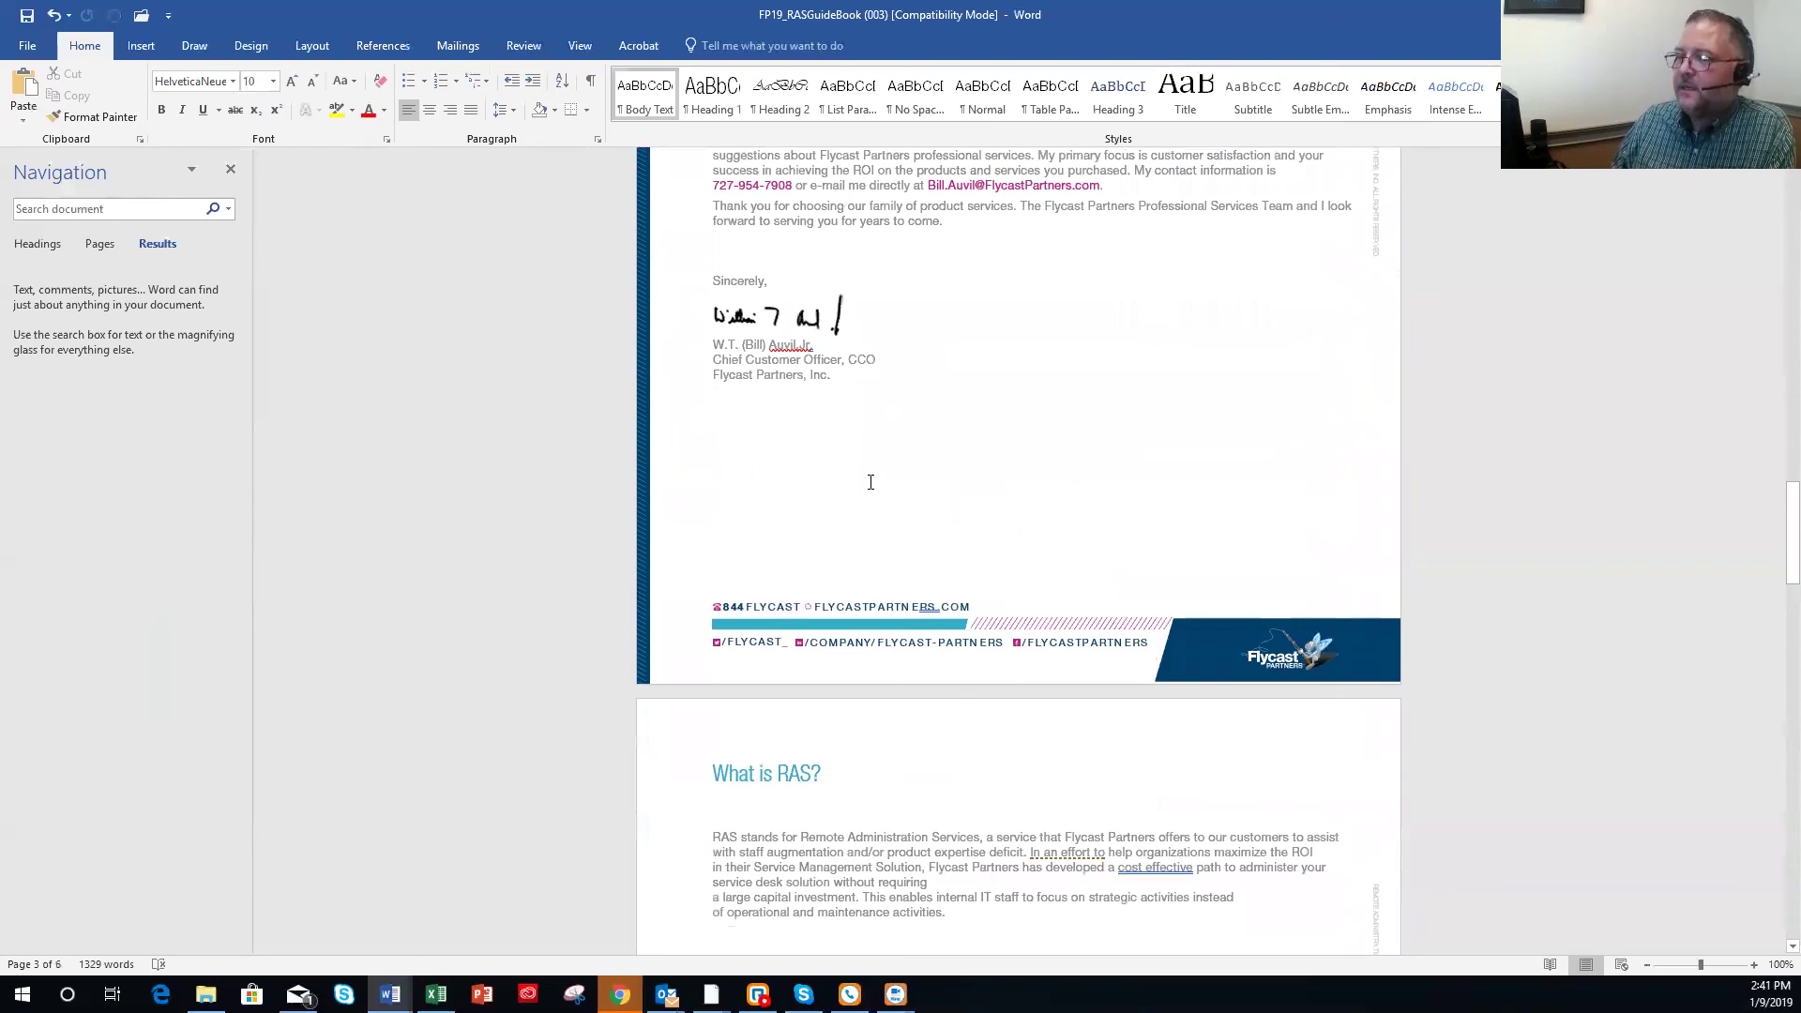
scroll(936, 517, "down", 15)
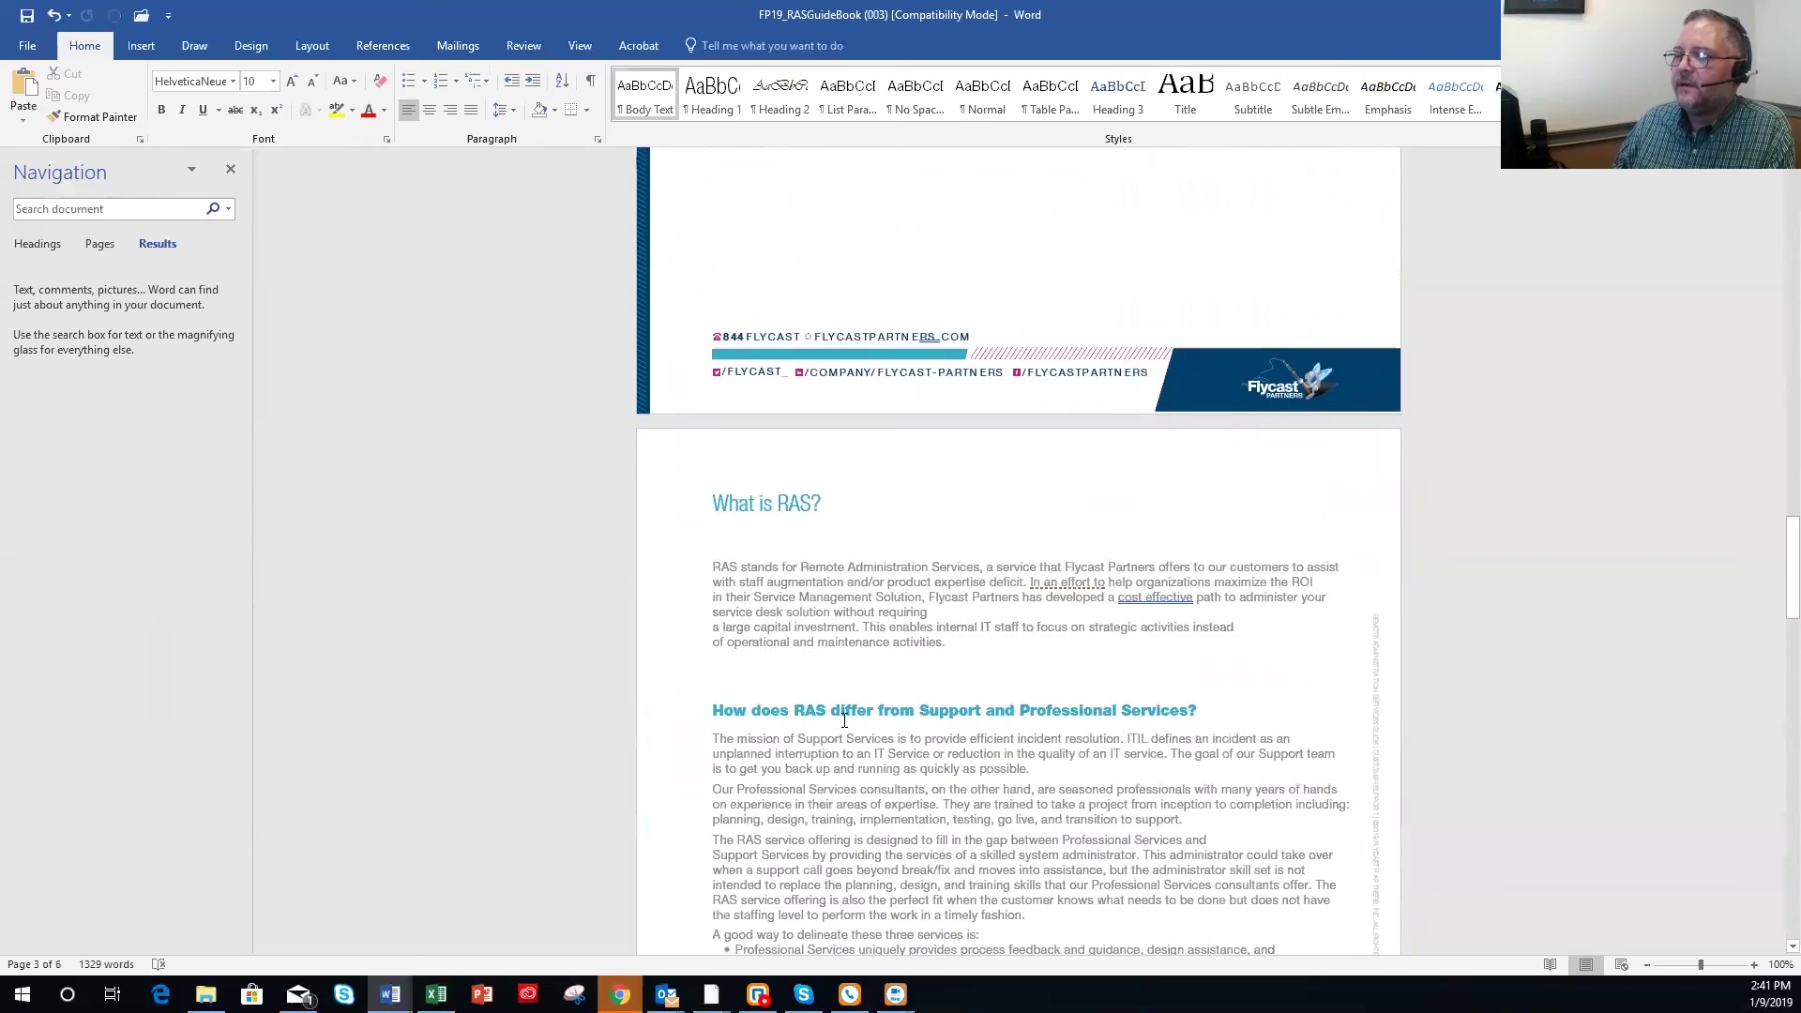
left_click(1003, 356)
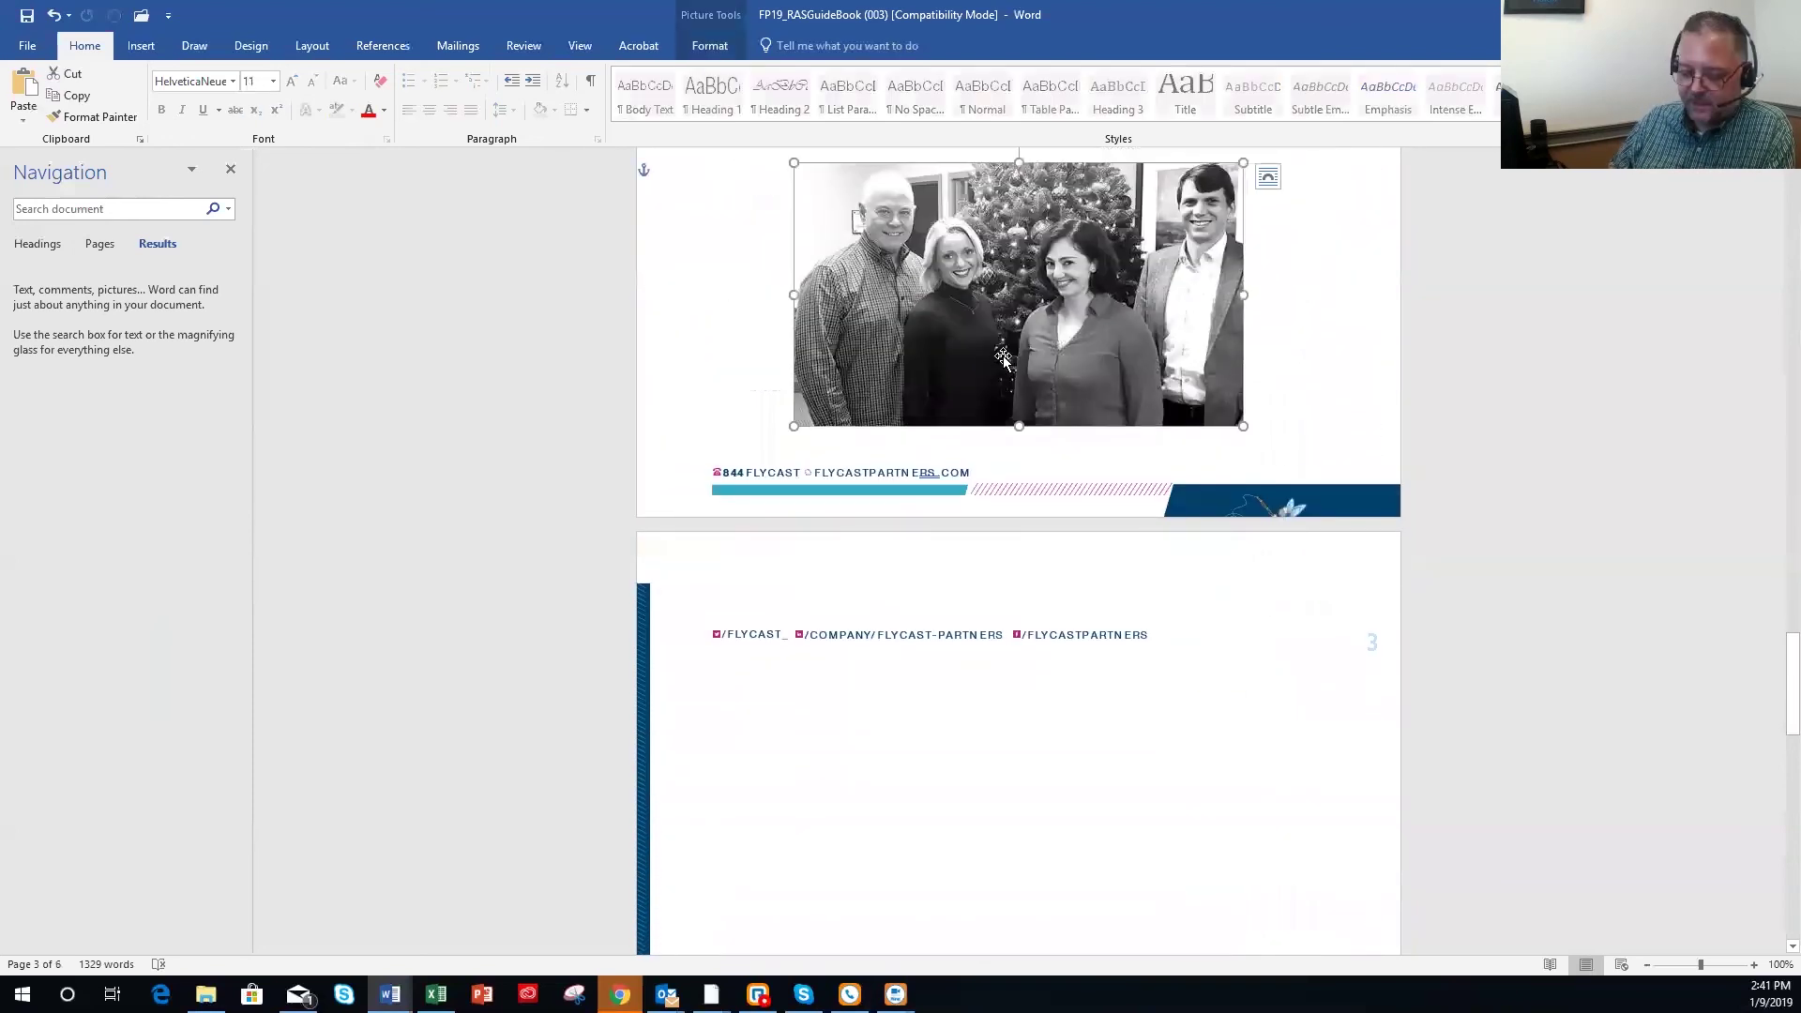
key("Delete")
Paste the copied Cloud Security 1/24/19 text as text only below the bulleted list, and delete the pasted paragraphs.
scroll(1007, 332, "up", 1)
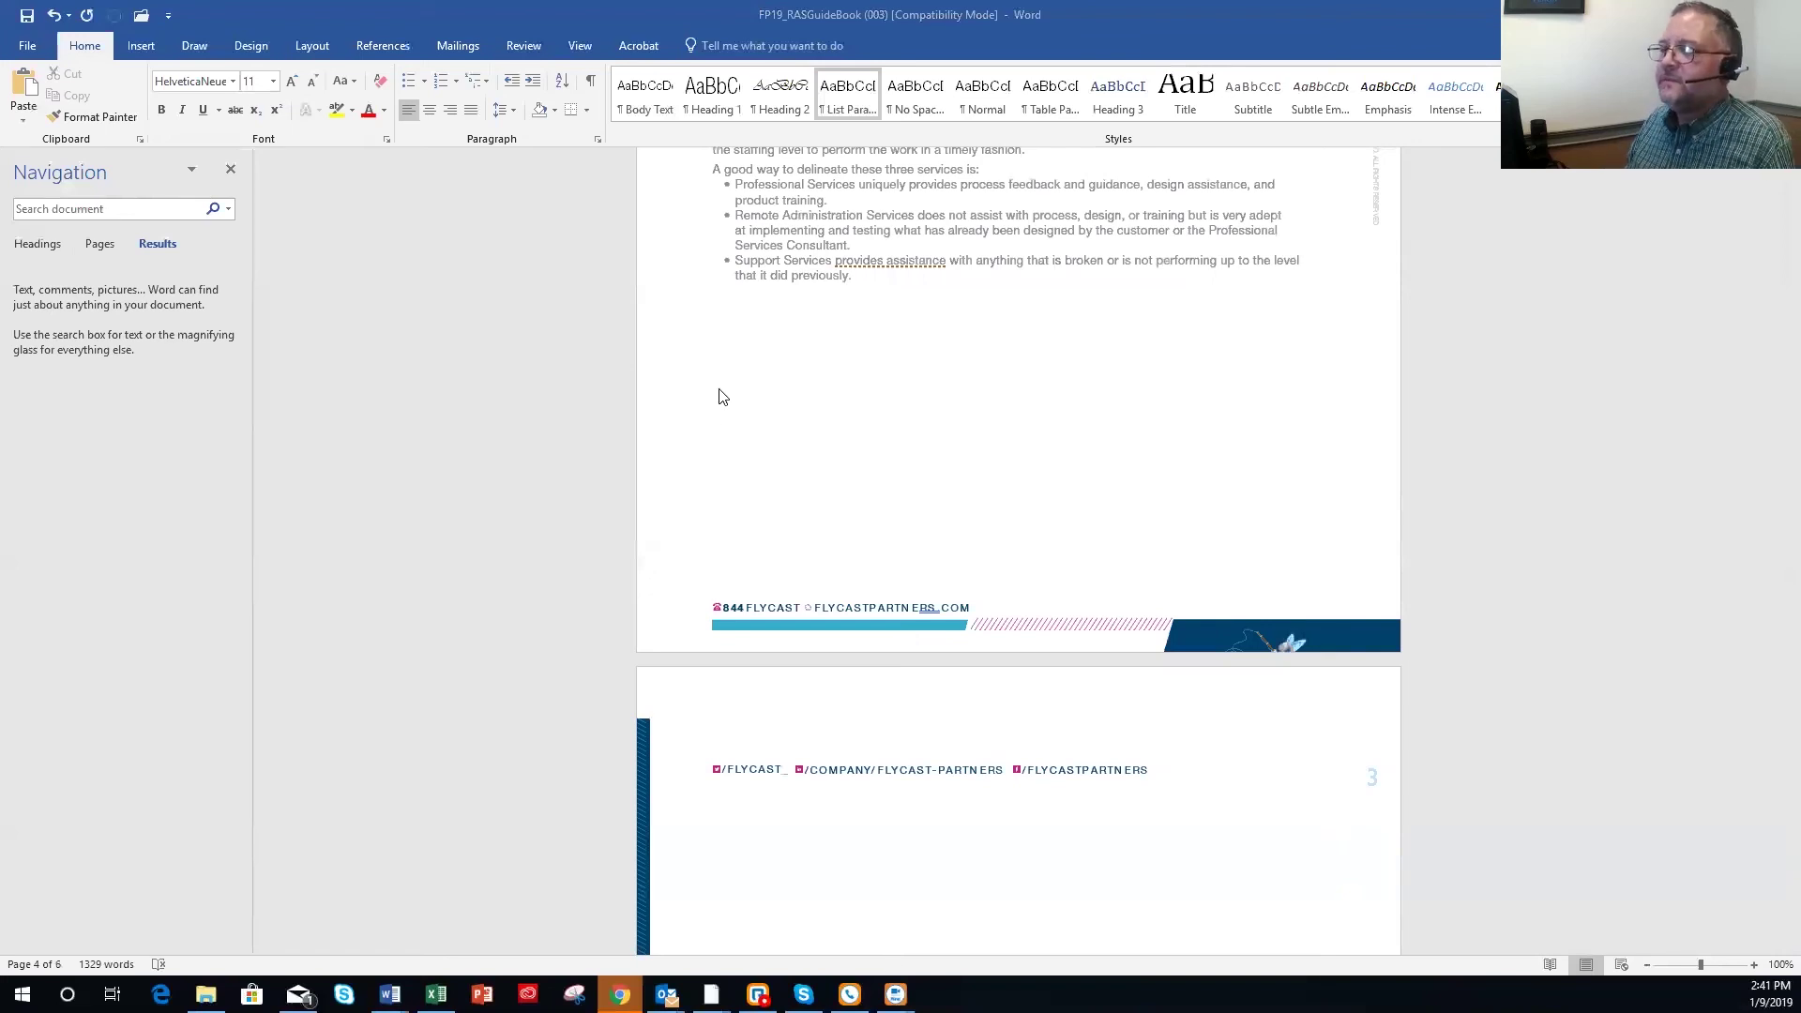
left_click(756, 359)
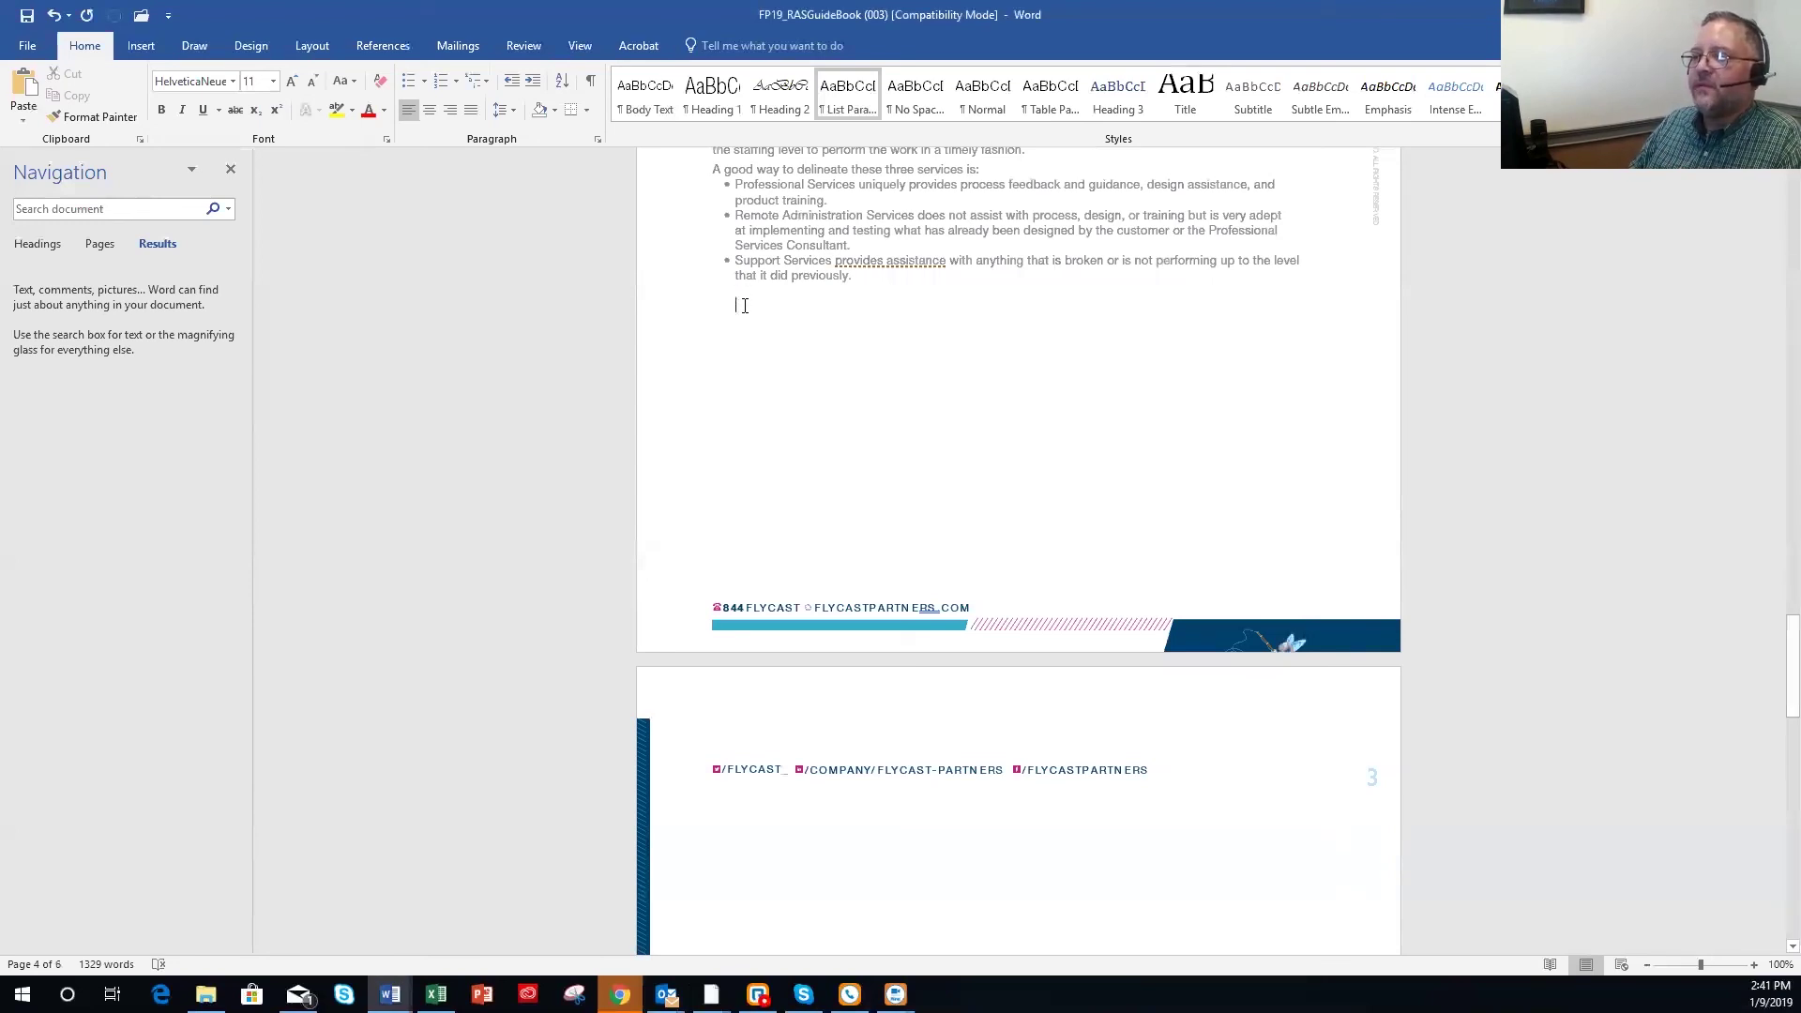
right_click(744, 306)
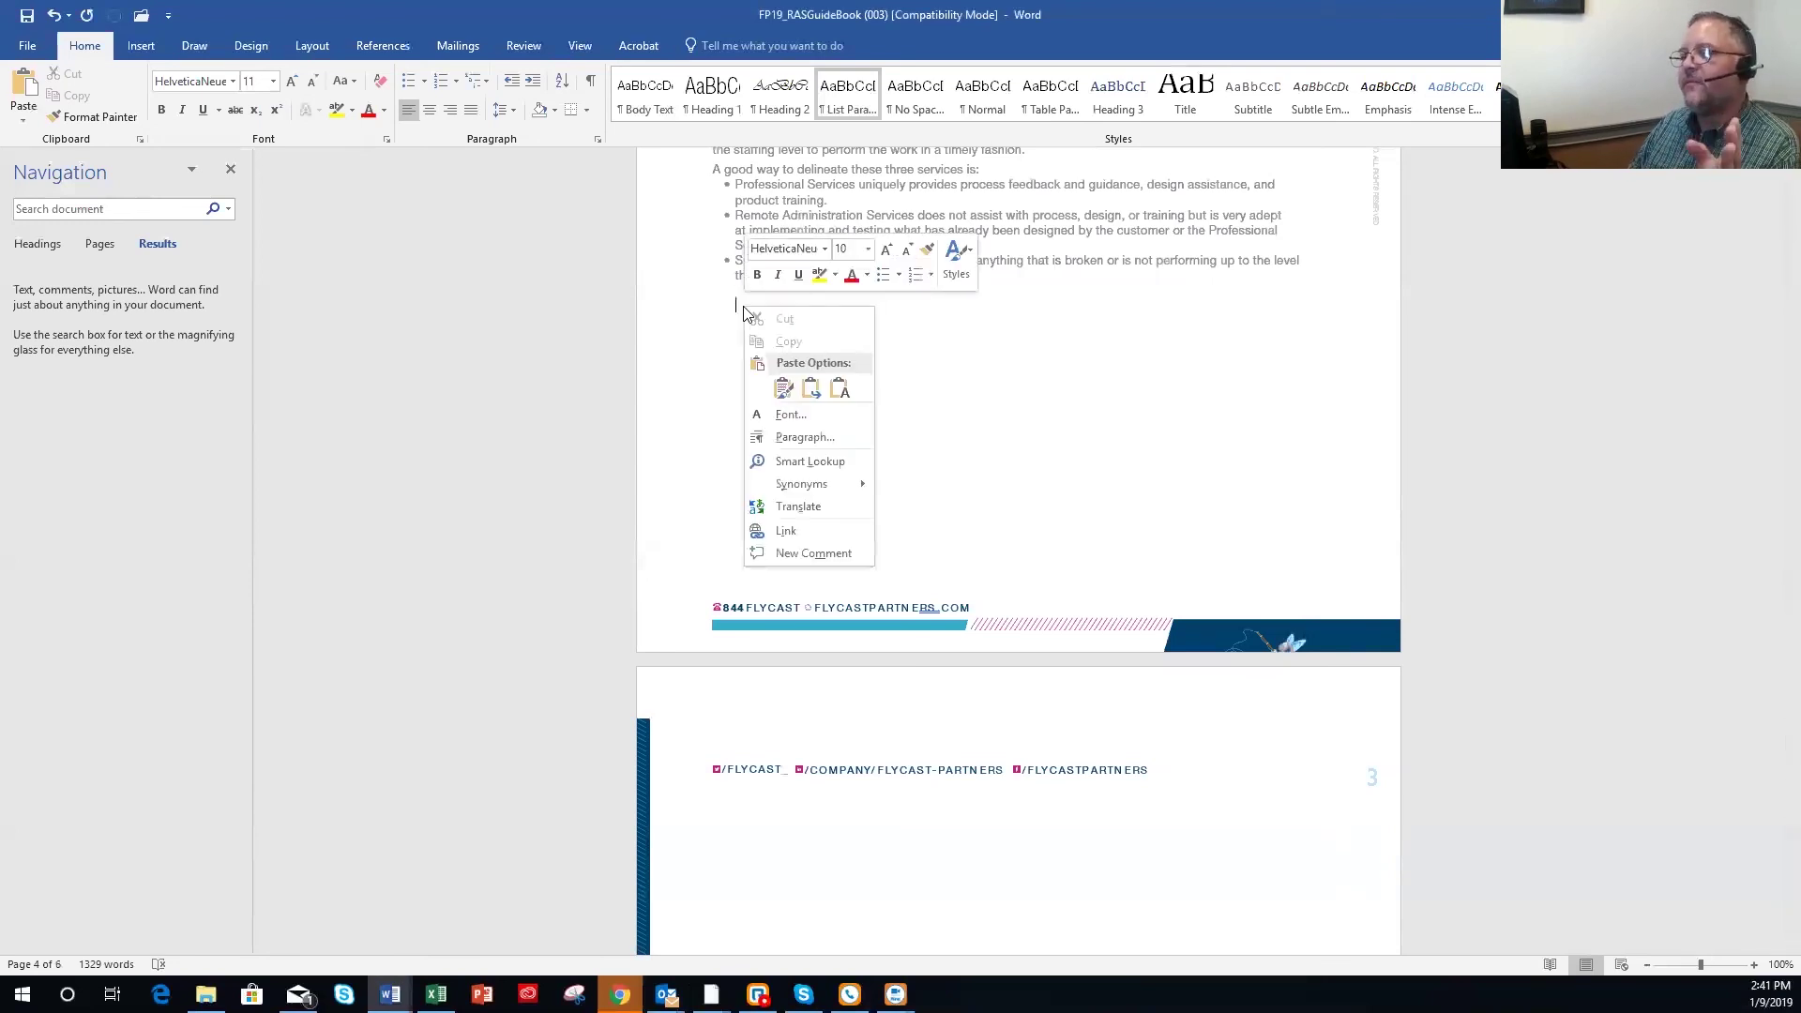
left_click(782, 388)
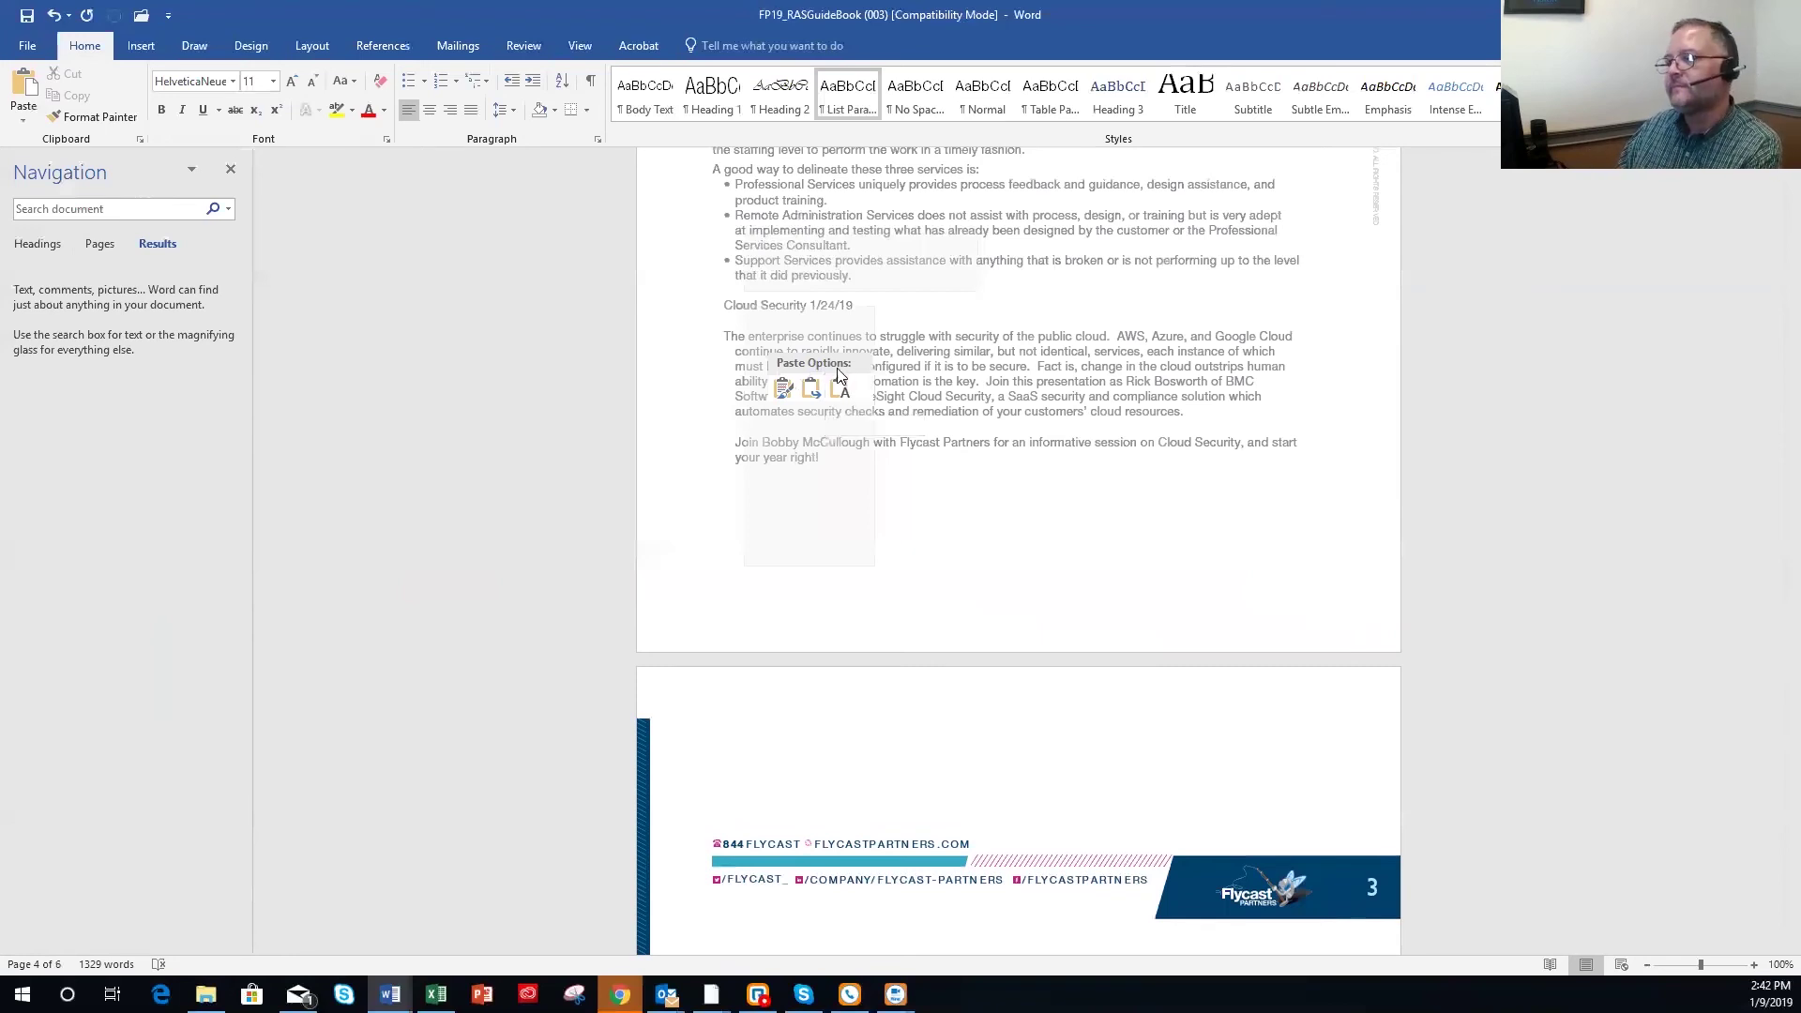
left_click(840, 388)
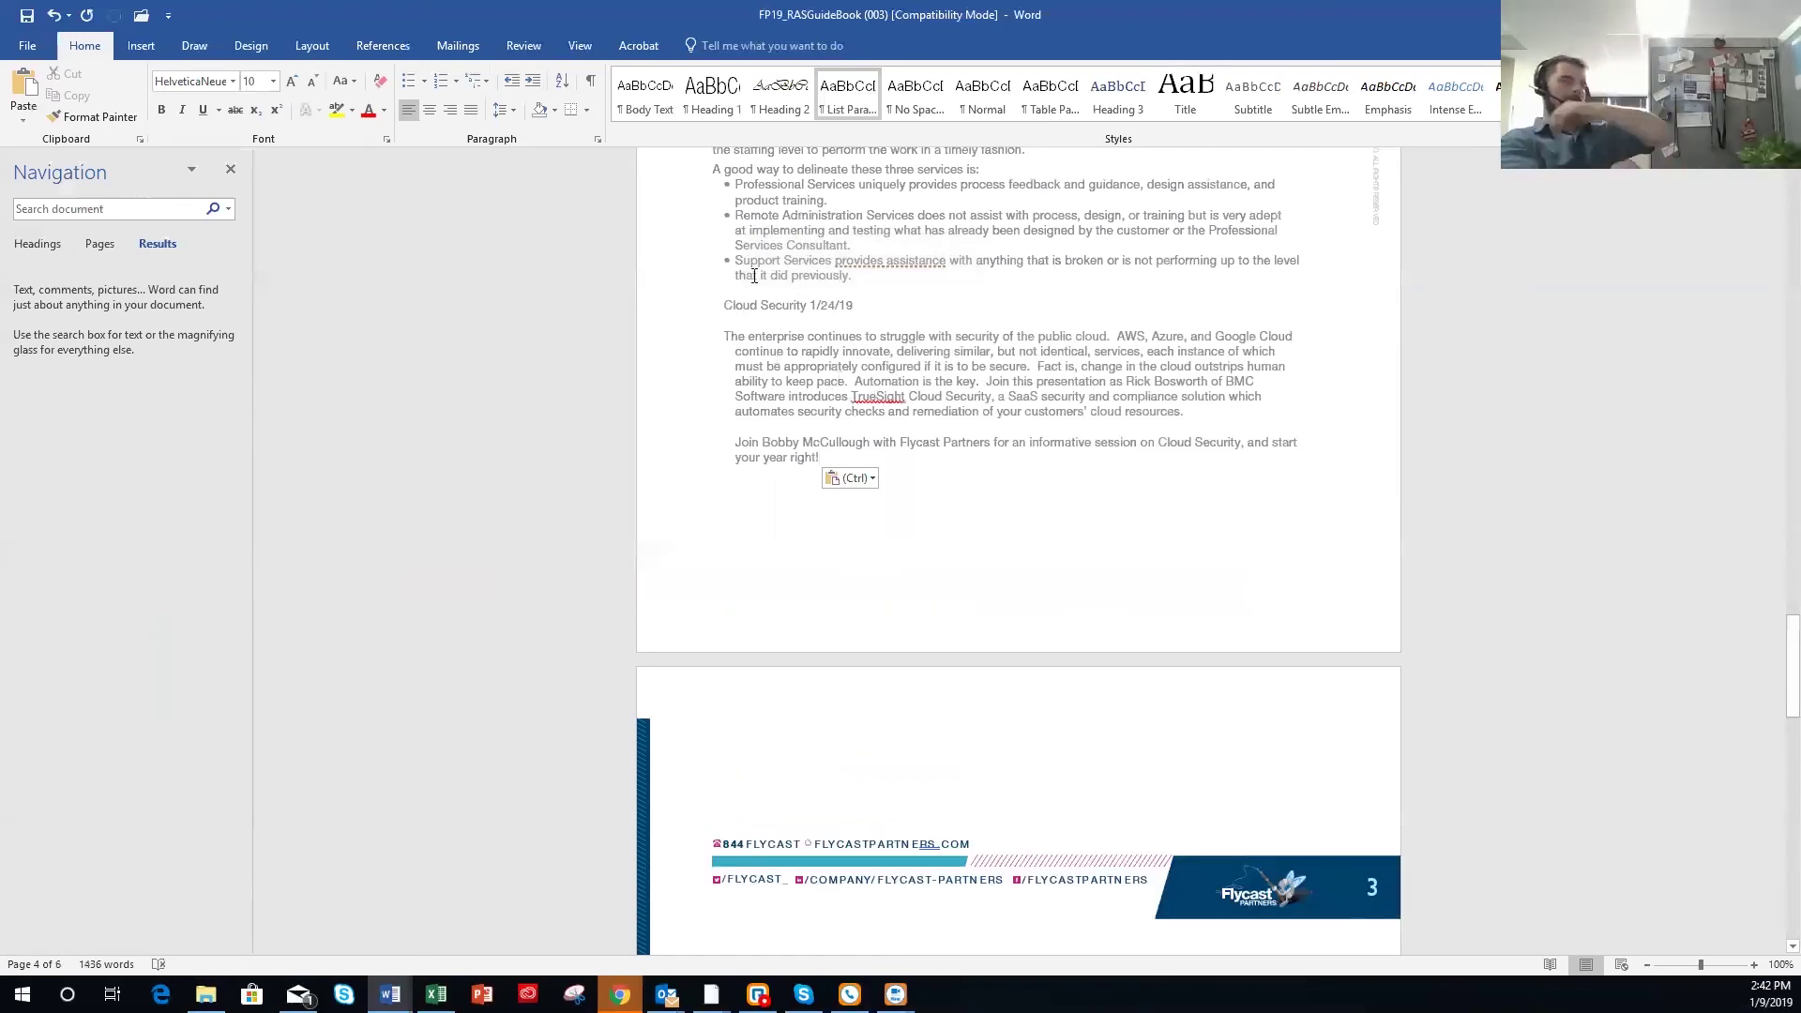
left_click_drag(719, 302, 873, 456)
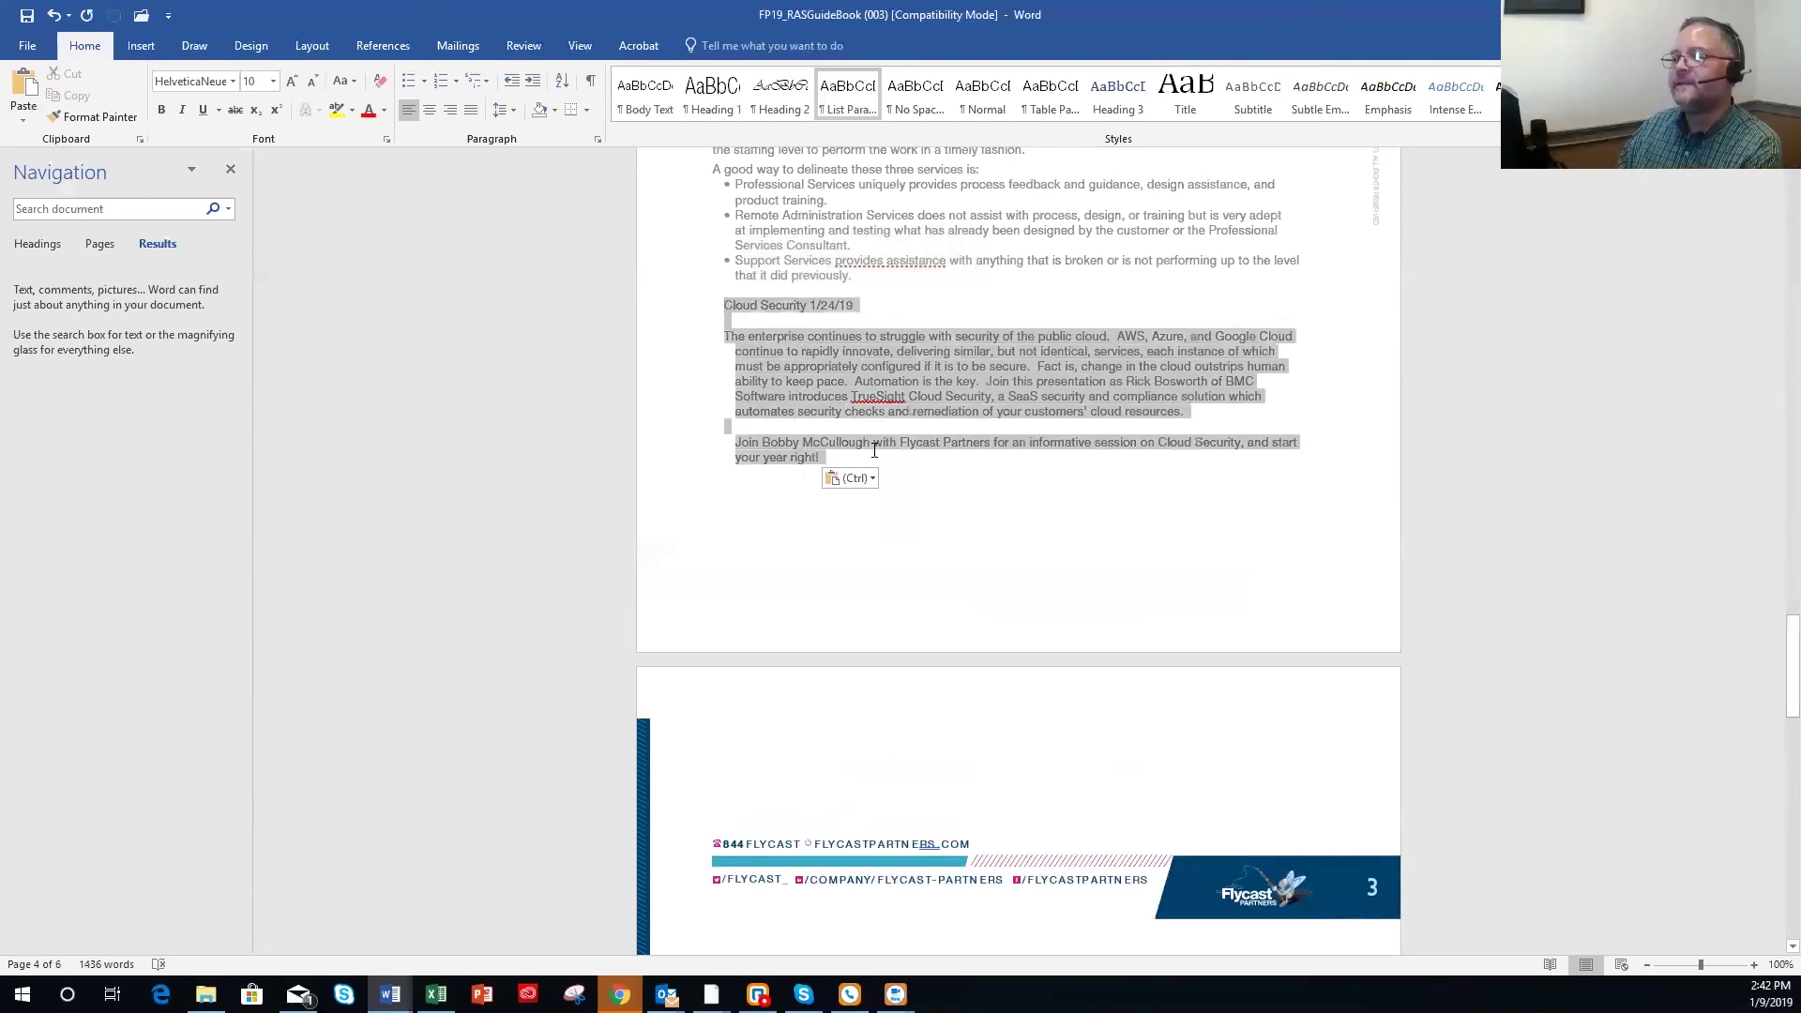
key("Delete")
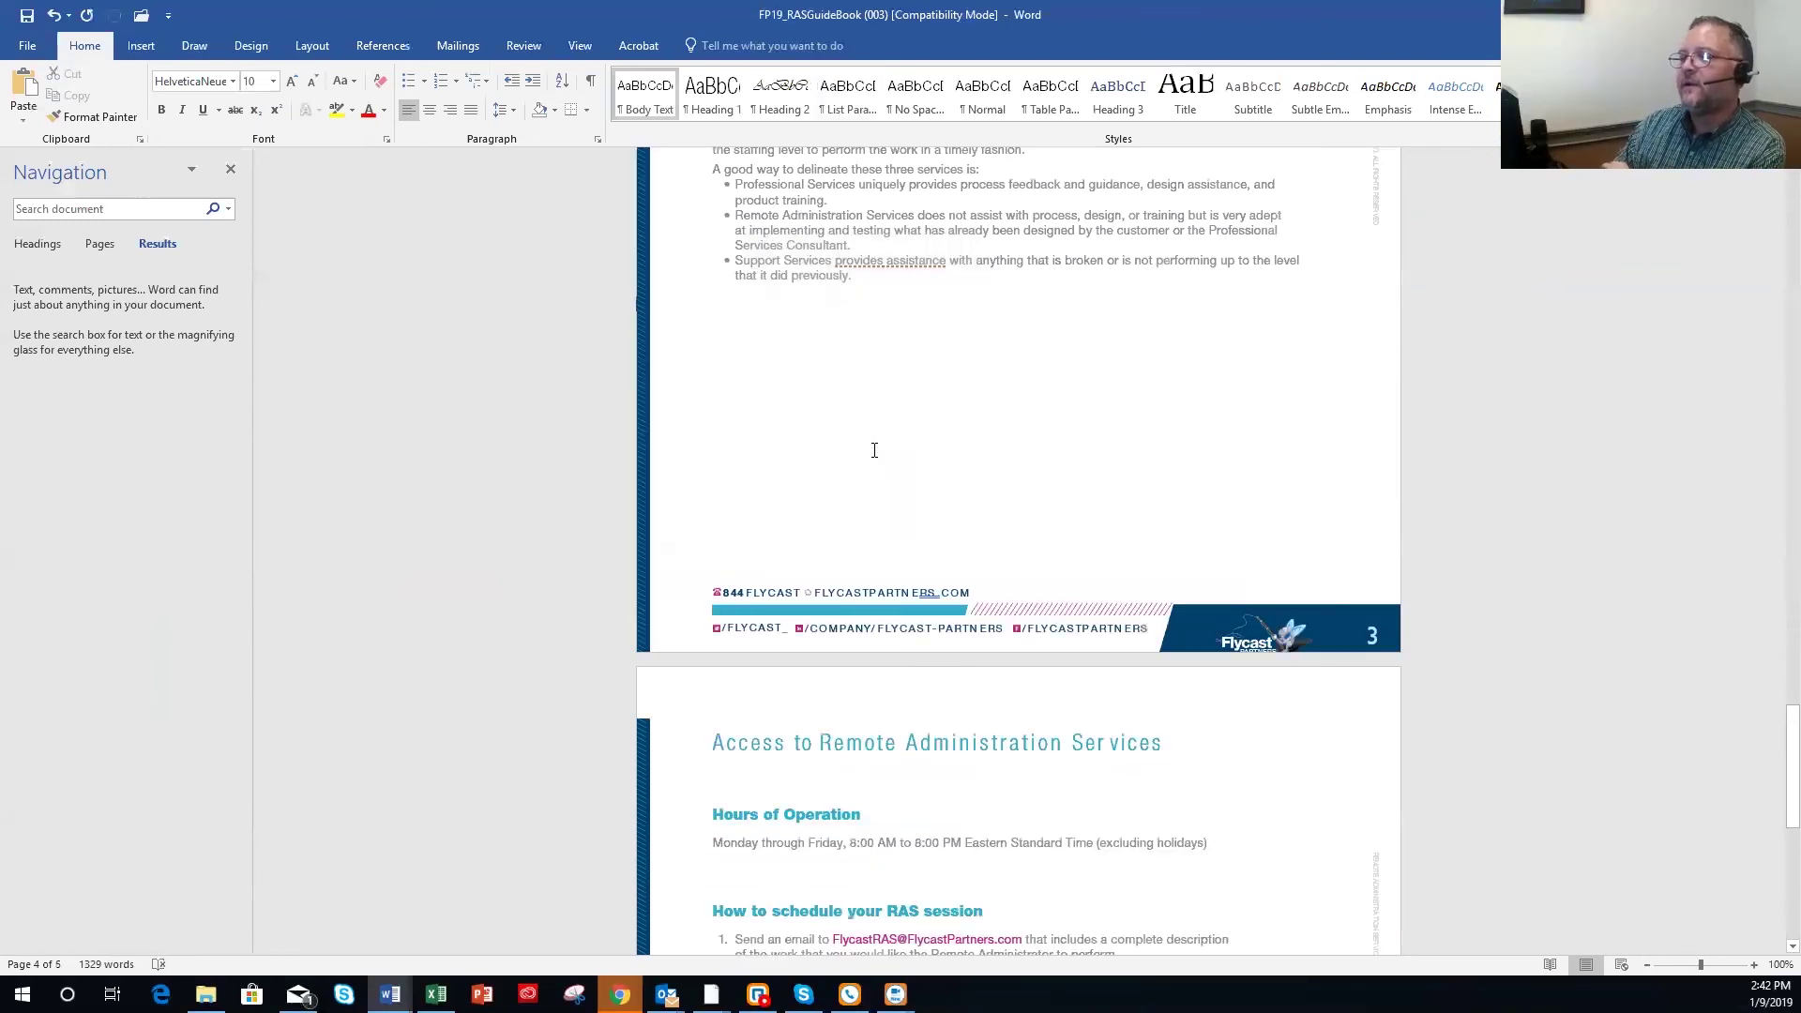